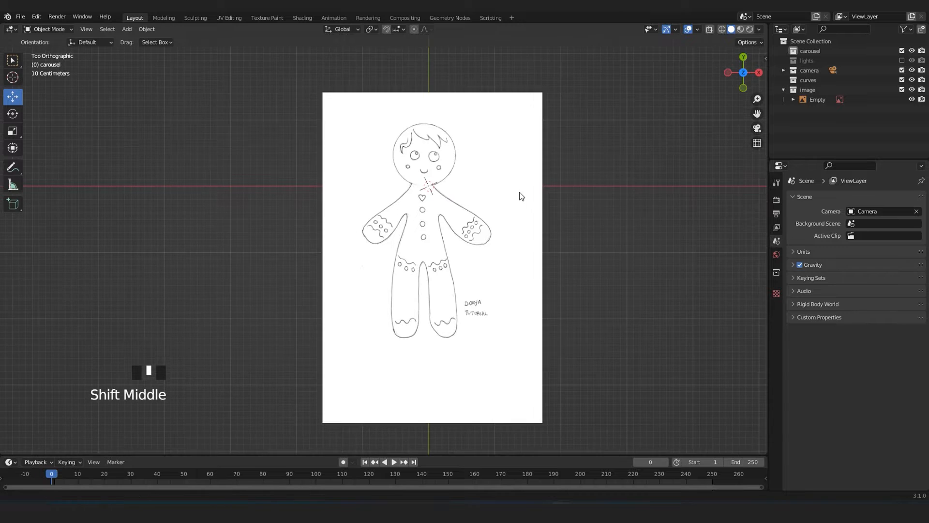
scroll(540, 191, up, 1)
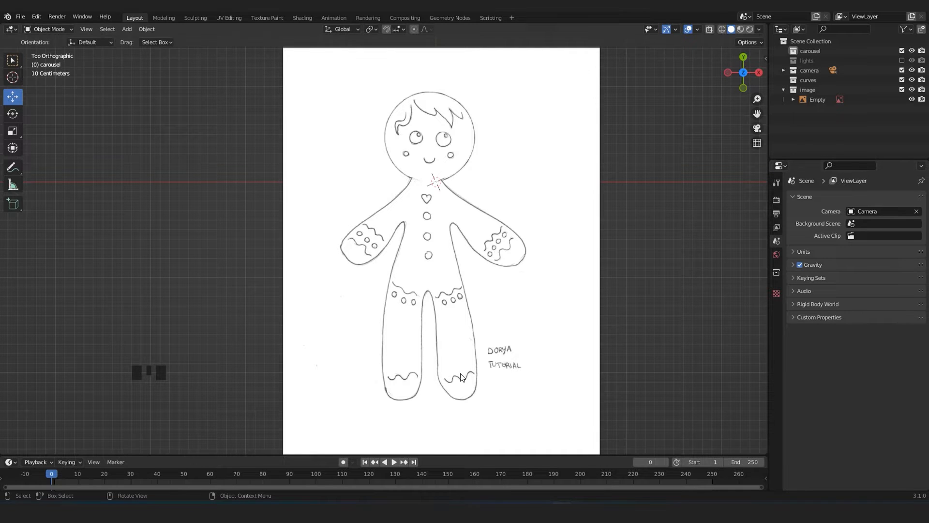
scroll(504, 353, down, 3)
scroll(506, 352, up, 3)
middle_drag(597, 367, 425, 297)
scroll(515, 286, down, 4)
Lower the gingerbread reference image along Z to about 0.187 m and return to the top view.
middle_drag(201, 222, 285, 286)
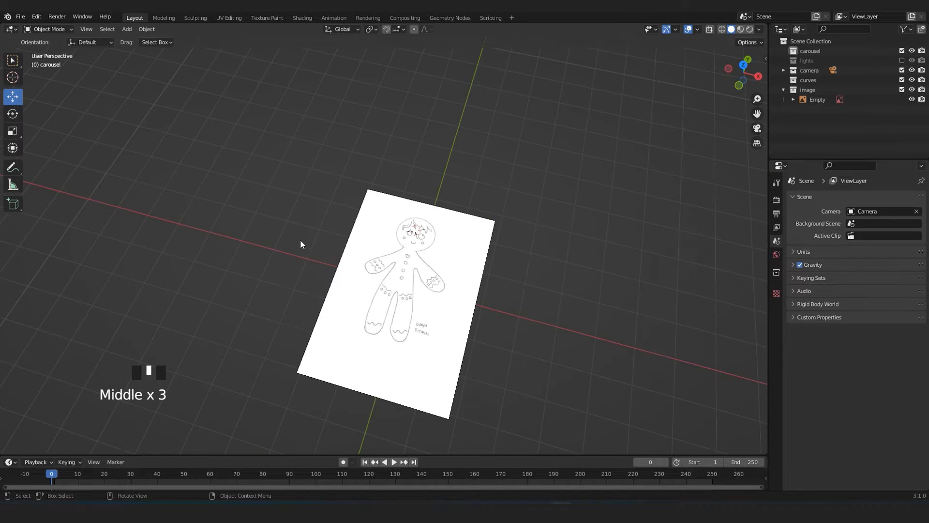
mouse_move(469, 272)
middle_down()
mouse_move(388, 192)
mouse_move(429, 235)
mouse_move(423, 339)
mouse_move(454, 240)
mouse_move(498, 280)
mouse_move(444, 234)
middle_up()
scroll(473, 264, up, 3)
click(485, 297)
scroll(443, 234, down, 4)
scroll(488, 326, up, 3)
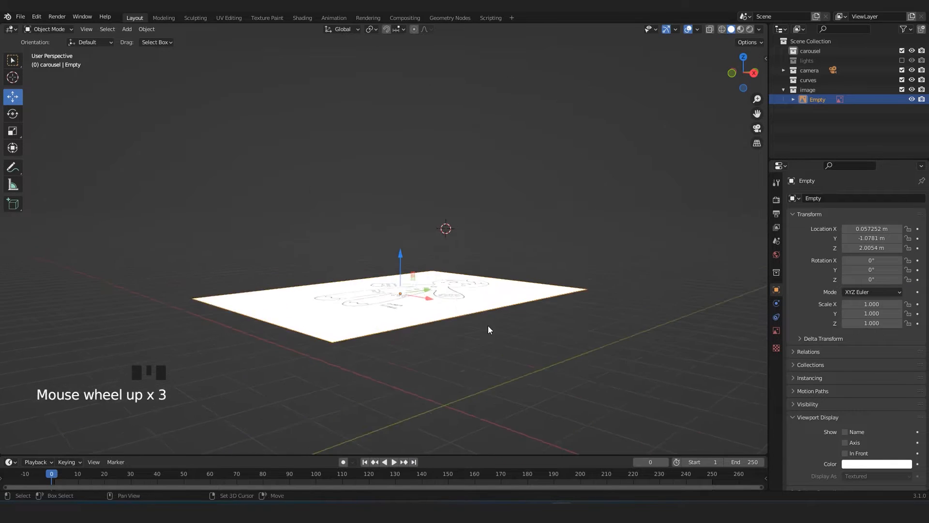
shift+middle_drag(488, 329, 405, 230)
drag(371, 166, 387, 287)
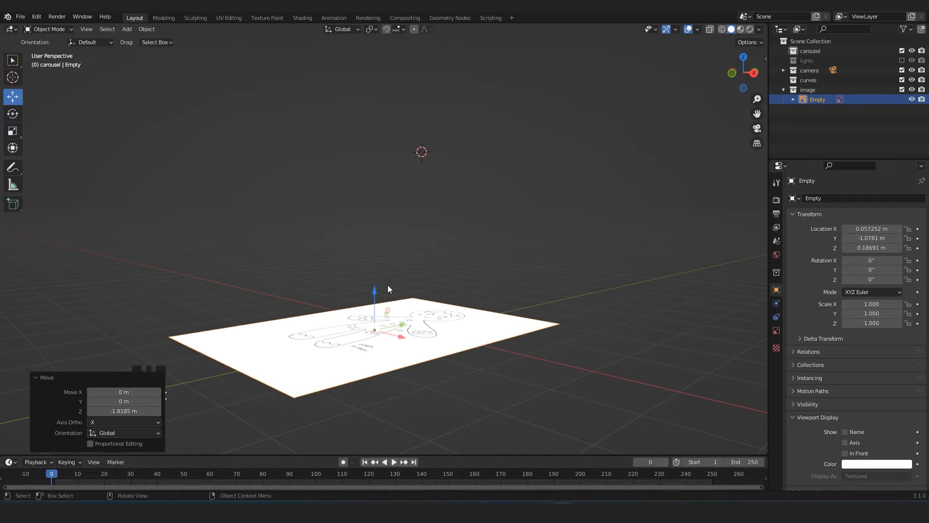
key(KP_7)
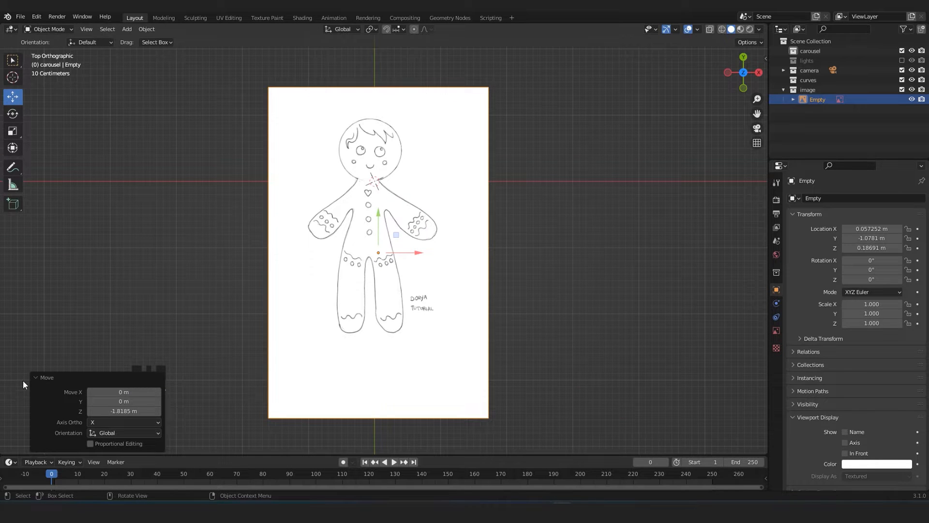
click(36, 378)
shift+middle_drag(493, 236, 539, 263)
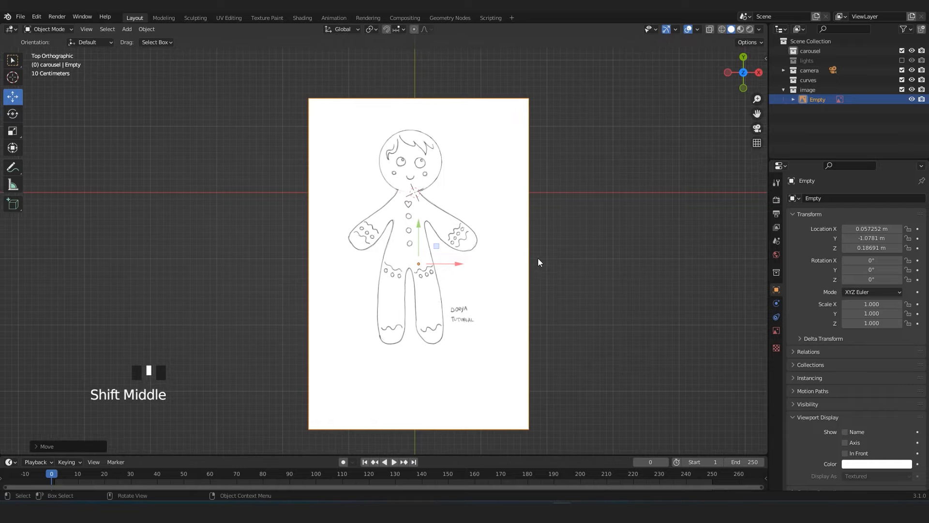
key(KP_7)
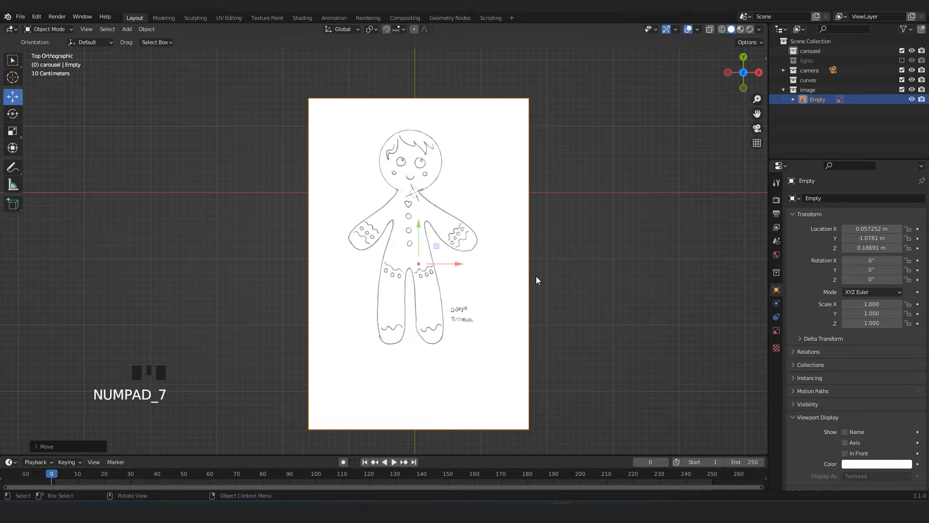
scroll(594, 247, up, 1)
click(628, 249)
shift+middle_drag(581, 218, 542, 251)
scroll(368, 187, up, 4)
scroll(431, 315, down, 3)
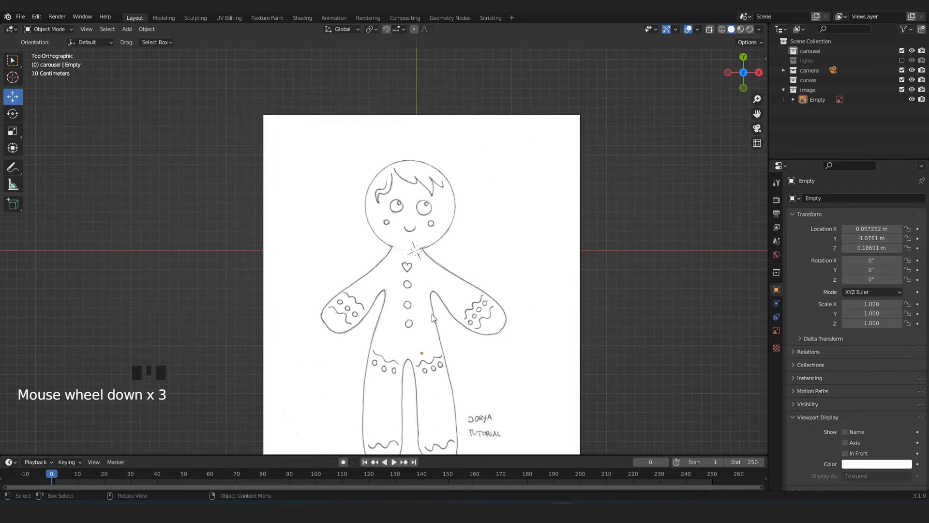
shift+middle_drag(476, 331, 481, 215)
scroll(481, 256, down, 2)
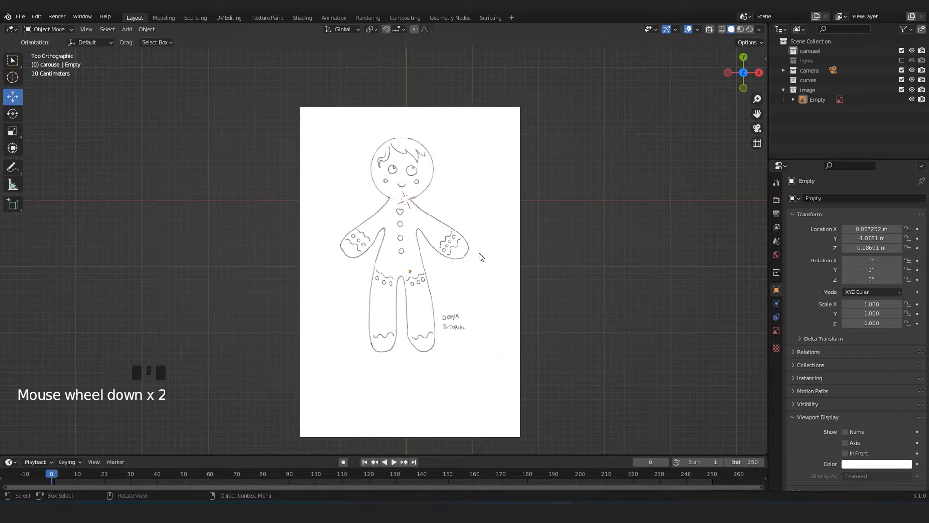
Add a cube and scale it down uniformly to roughly the width of the gingerbread figure's torso.
key(shift+a)
mouse_move(567, 239)
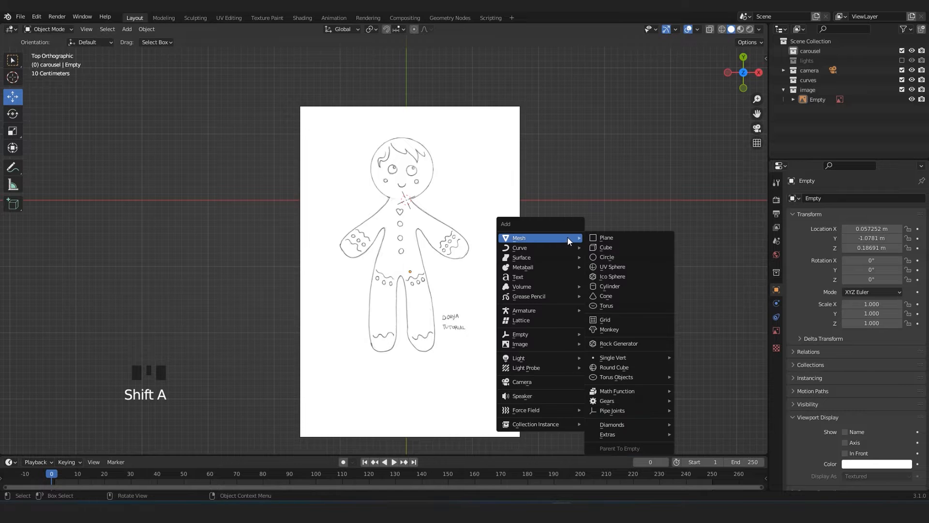
click(622, 251)
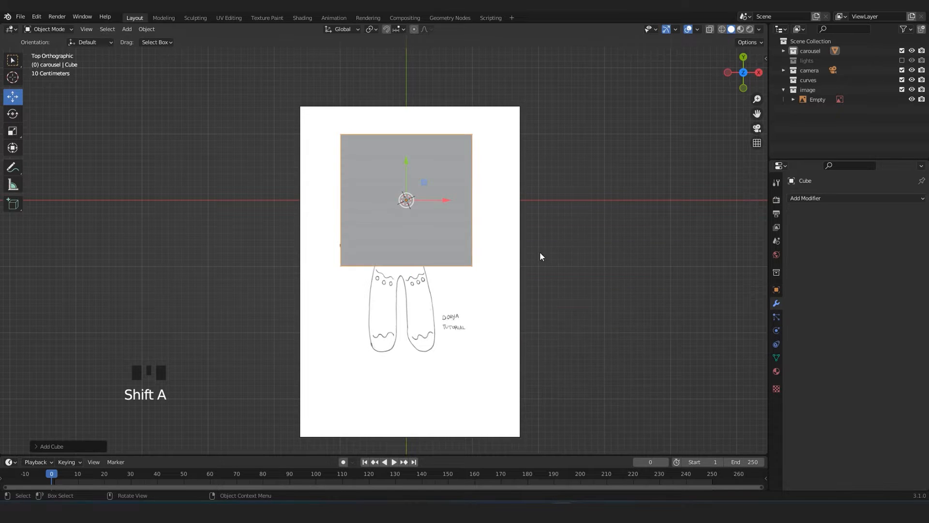
scroll(472, 224, up, 2)
shift+middle_drag(472, 224, 498, 259)
key(s)
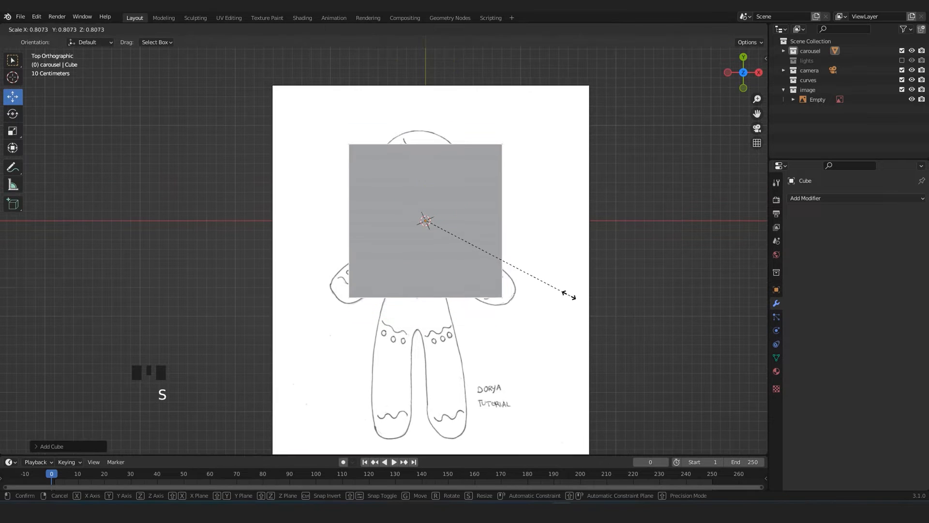
click(481, 229)
Move the cube along X and Y so it sits centred on the figure's upper chest, just below the head.
scroll(467, 245, up, 3)
shift+middle_drag(530, 305, 512, 233)
scroll(506, 235, down, 3)
drag(431, 154, 428, 207)
scroll(396, 179, up, 2)
shift+middle_drag(396, 179, 408, 274)
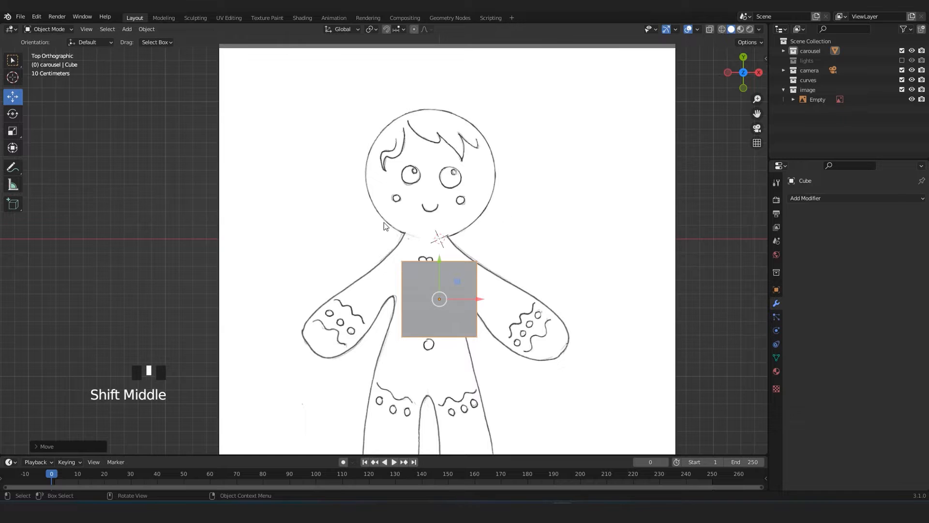
shift+middle_drag(439, 318, 434, 287)
drag(473, 273, 460, 268)
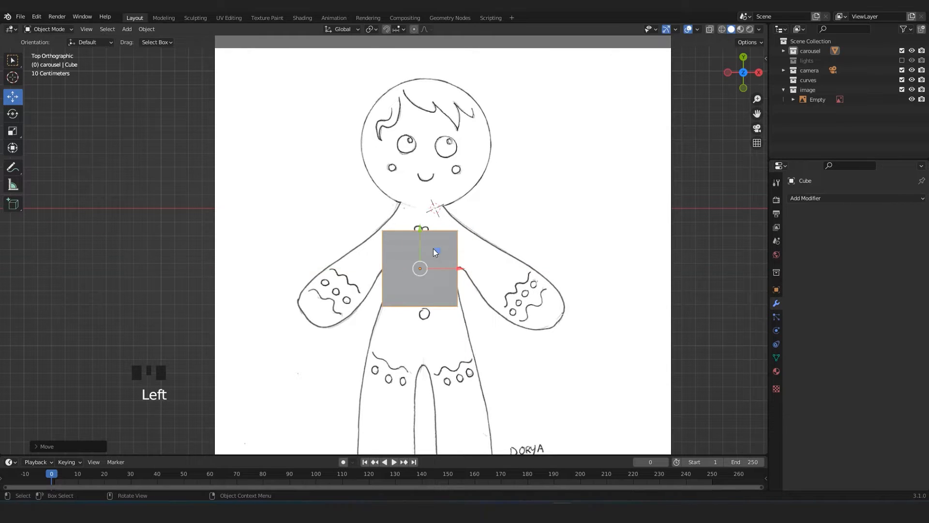
drag(420, 241, 420, 217)
shift+middle_drag(443, 258, 443, 225)
scroll(440, 223, down, 3)
drag(391, 90, 388, 278)
key(KP_7)
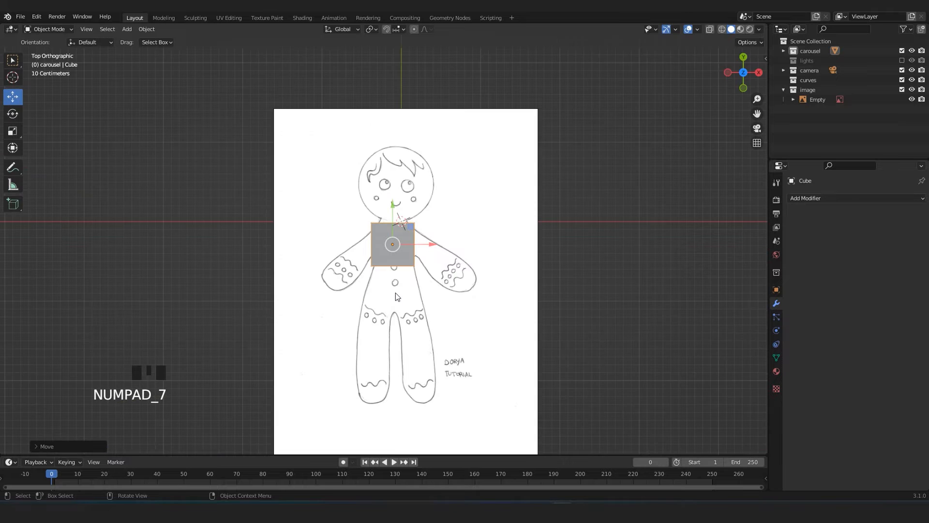
Turn on X-ray display so the reference drawing shows through the cube.
scroll(395, 296, up, 4)
shift+middle_drag(408, 295, 416, 312)
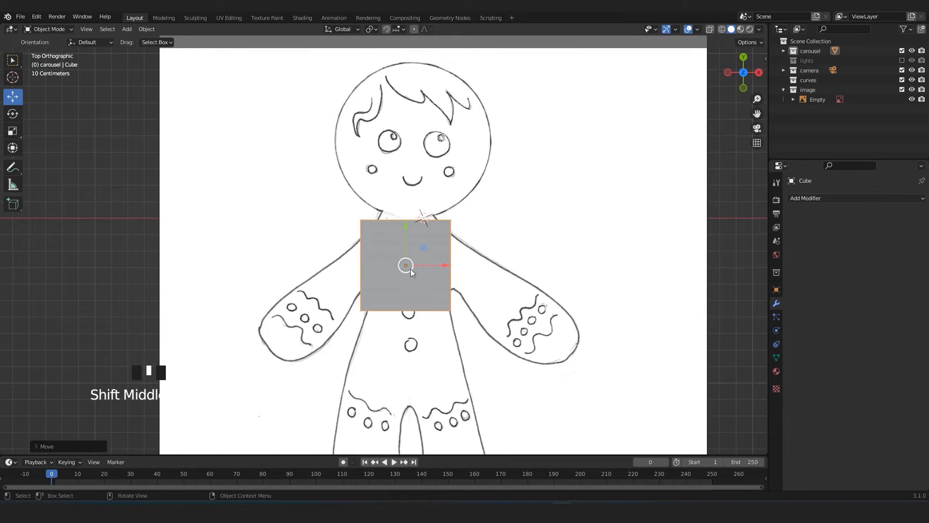
shift+middle_drag(410, 266, 426, 272)
key(alt+z)
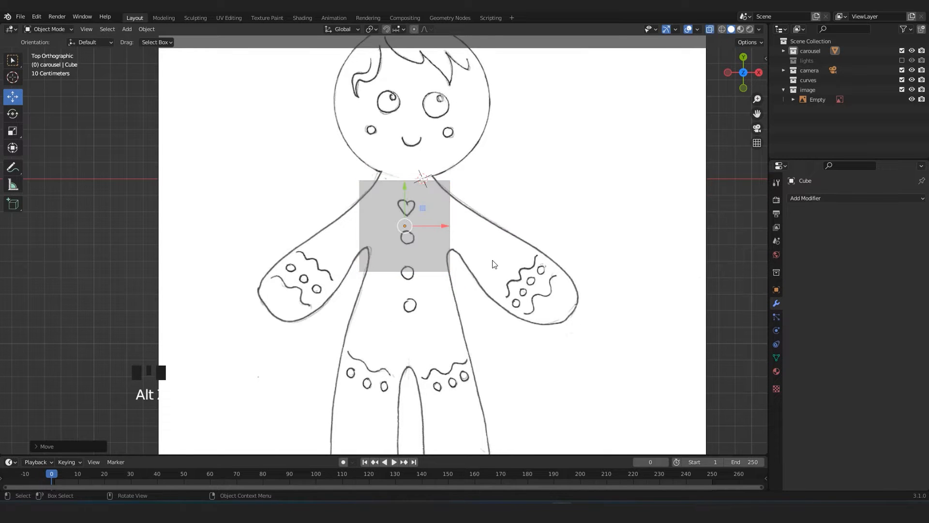
click(689, 29)
click(688, 29)
click(710, 30)
click(710, 30)
Switch the cube from Object Mode to Edit Mode.
key(Tab)
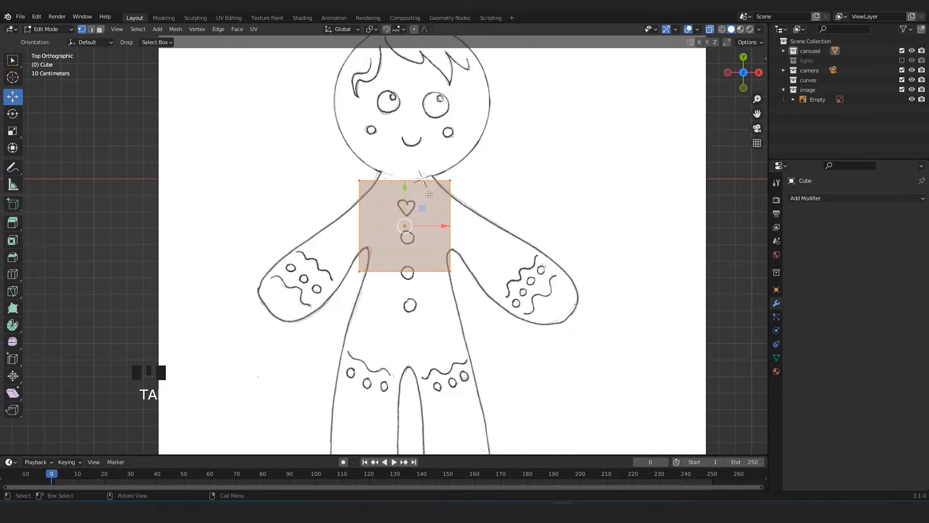
scroll(429, 194, down, 2)
scroll(429, 223, up, 4)
scroll(423, 224, down, 3)
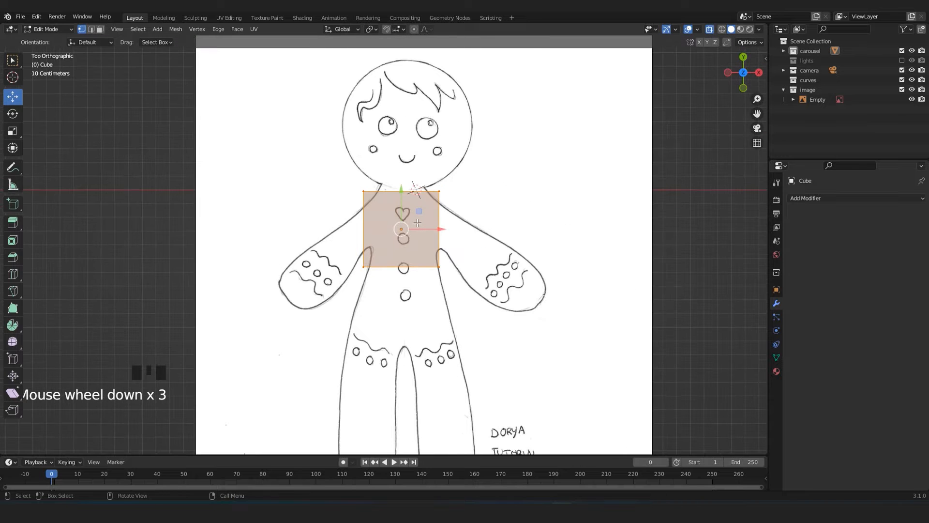
key(Tab)
key(Tab)
key(Tab)
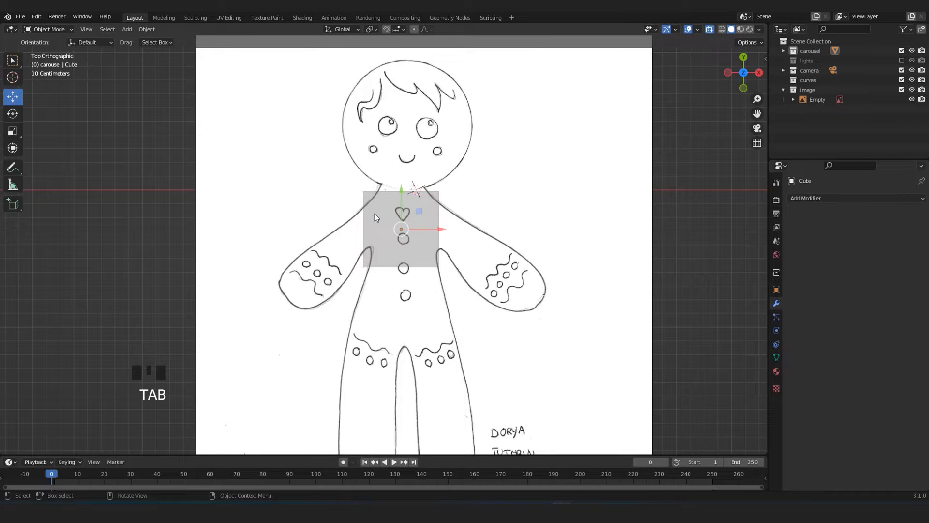
click(49, 29)
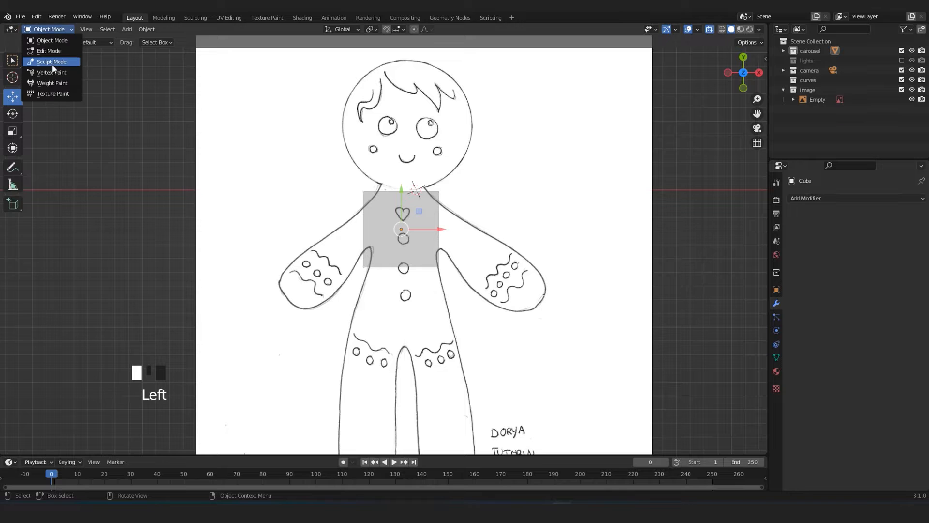
click(44, 49)
Select the cube's vertices at the neck end and move them slightly along Y up to the neckline.
scroll(486, 225, up, 3)
click(547, 177)
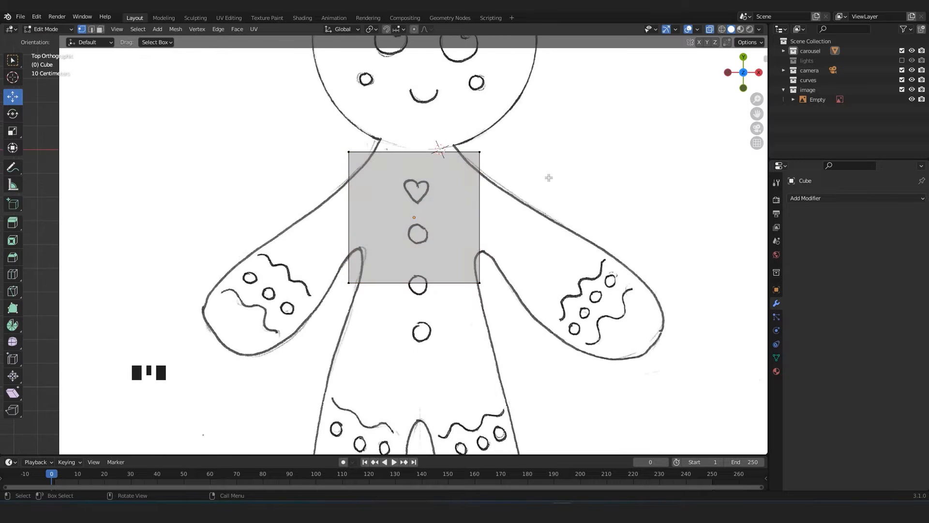
shift+middle_drag(398, 155, 376, 203)
drag(265, 125, 486, 216)
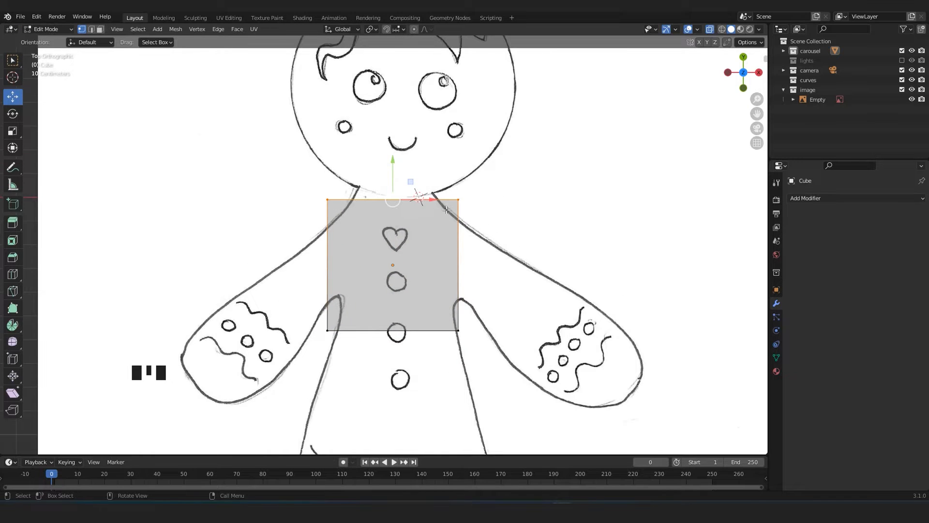
drag(390, 167, 388, 156)
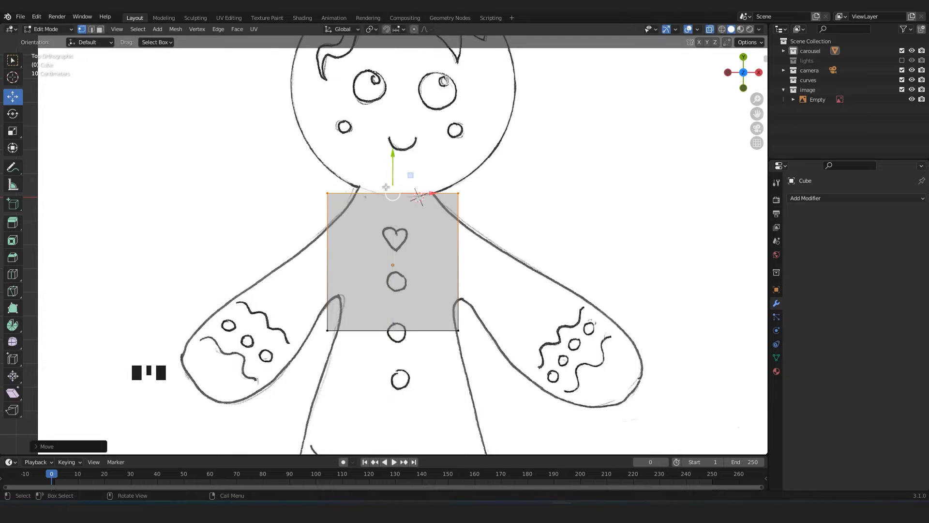
Scale the selected neck vertices to about 0.6 along X to match the neck width in the drawing.
scroll(388, 159, up, 2)
key(s)
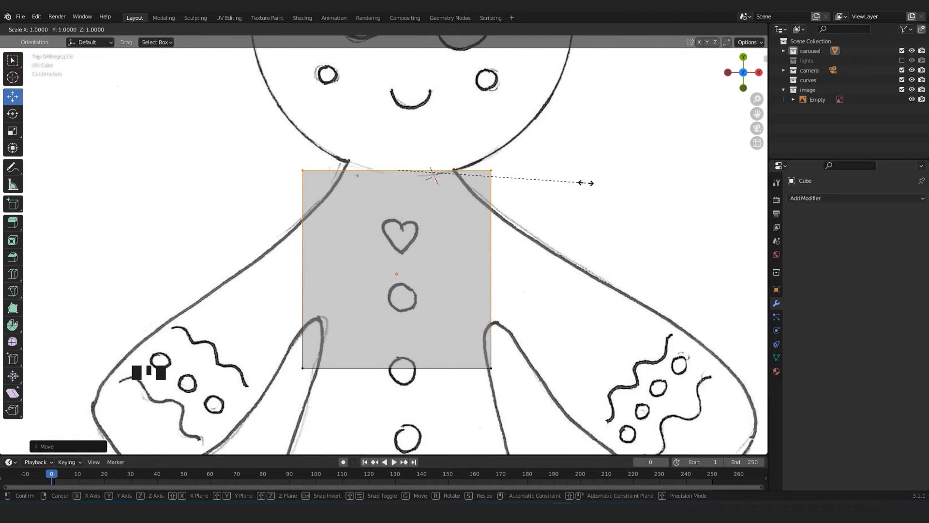
key(x)
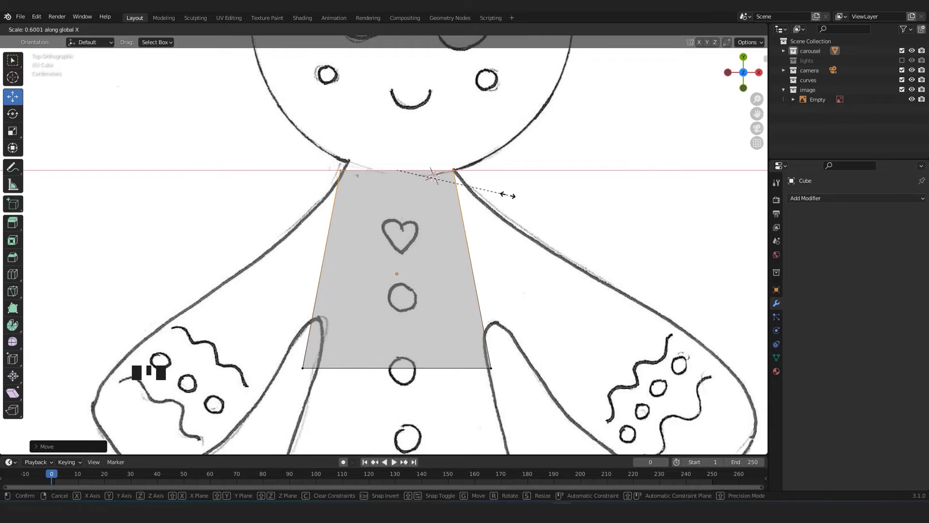
click(508, 195)
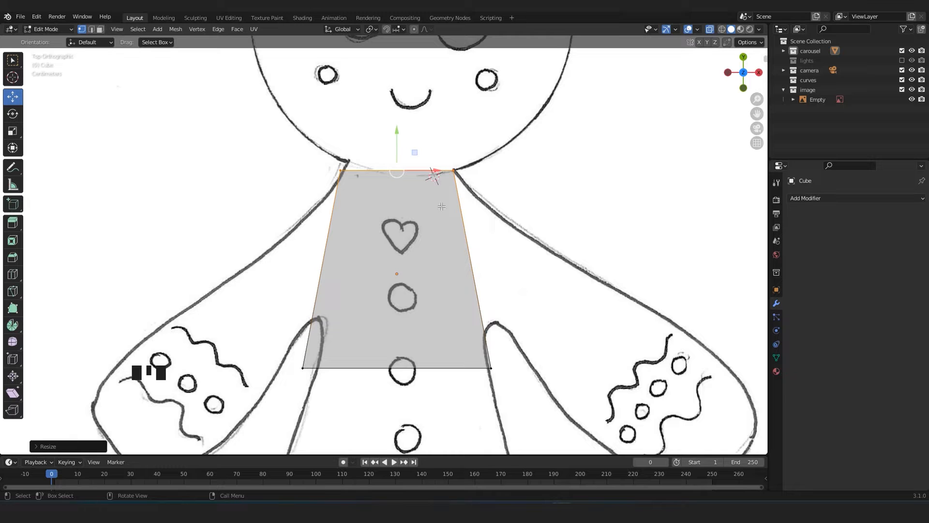
Return to Object Mode and nudge the torso block slightly in the positive X direction to centre it on the drawing.
key(Tab)
drag(438, 272, 443, 272)
scroll(444, 276, down, 4)
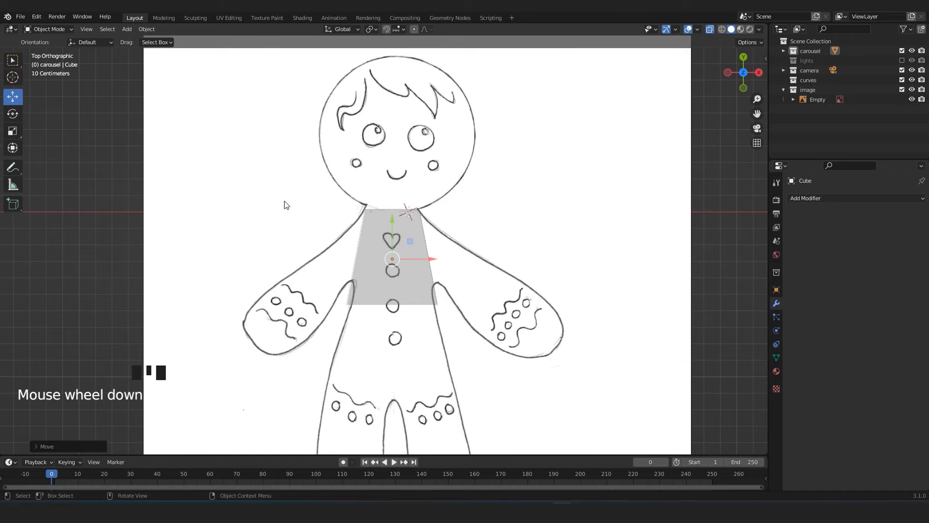
Flatten the torso block to about 0.38 along Z and lower it toward the reference image.
middle_drag(338, 241, 401, 246)
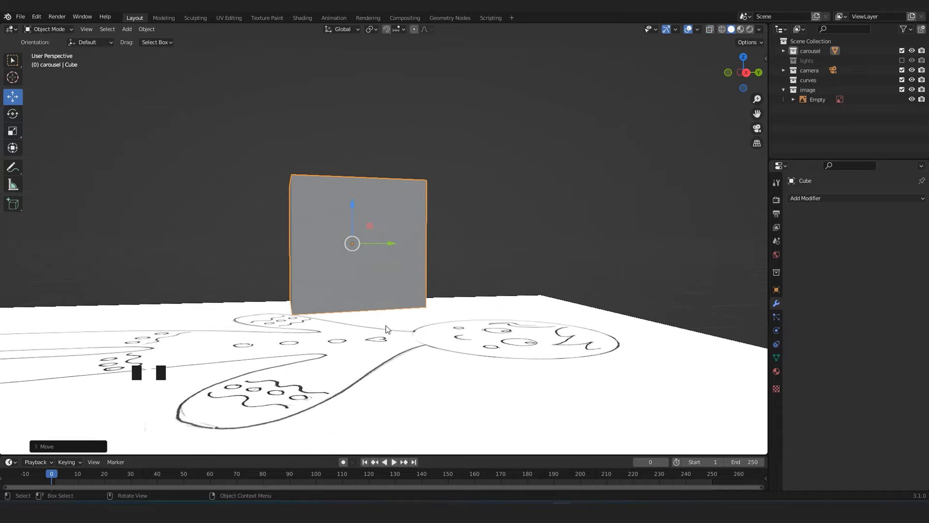
key(s)
key(z)
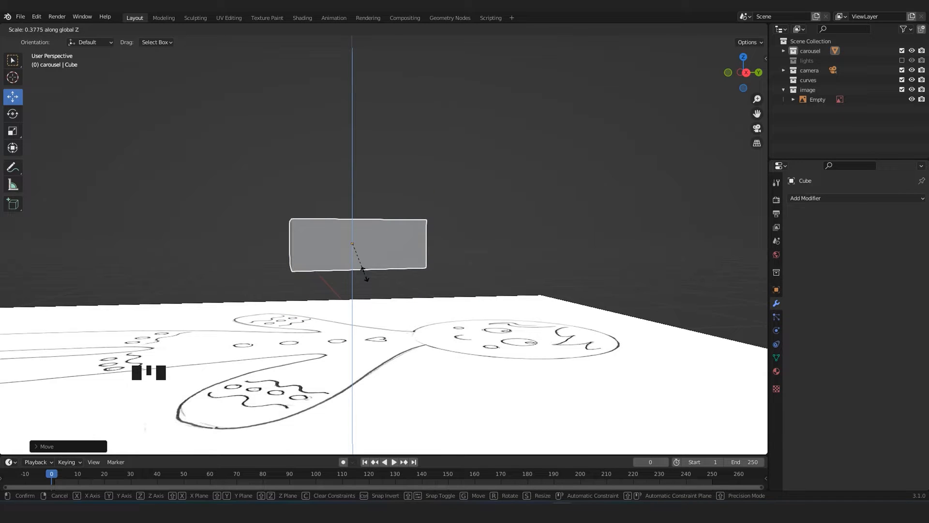
click(366, 278)
drag(355, 209, 355, 222)
middle_drag(354, 226, 430, 308)
key(KP_7)
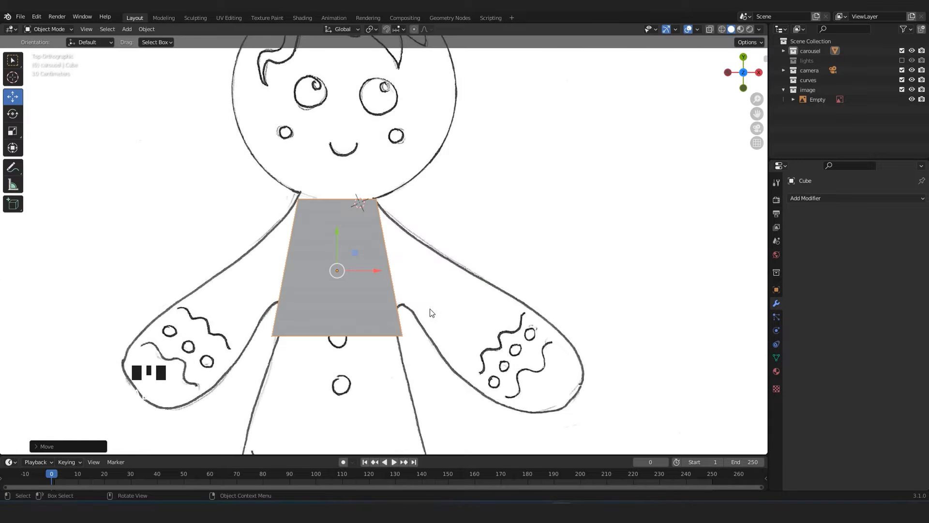
In Edit Mode with X-ray on, select the torso block's lower vertices and move them down along Y to the hip line.
key(Tab)
shift+middle_drag(394, 369, 423, 332)
scroll(425, 324, up, 2)
key(alt+z)
scroll(426, 324, down, 3)
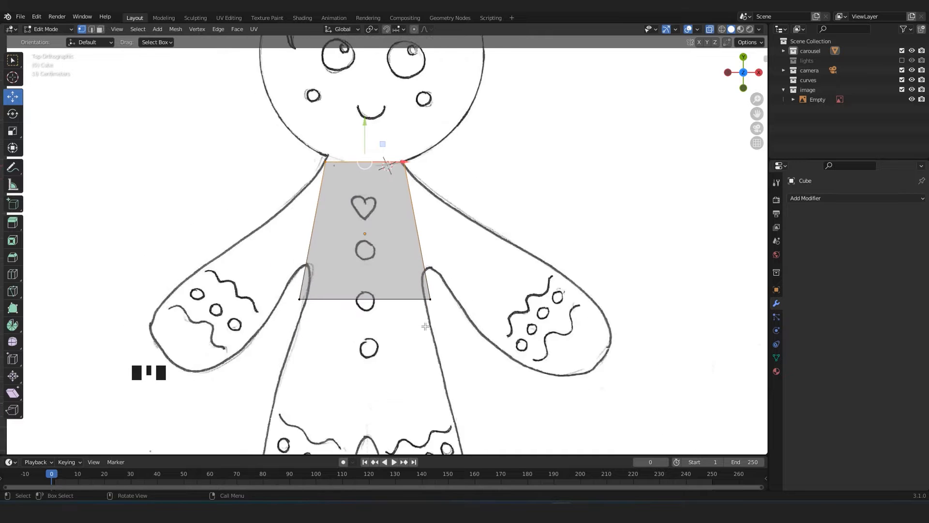
shift+middle_drag(373, 285, 373, 223)
click(399, 224)
drag(366, 182, 388, 296)
Widen the selected hip vertices along X to match the hips in the drawing and return to Object Mode.
key(s)
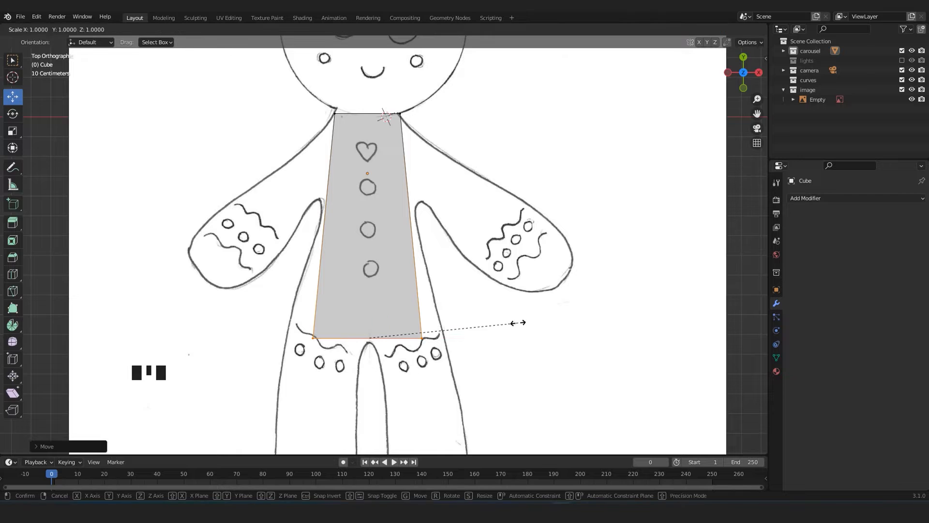
key(x)
click(576, 322)
scroll(491, 312, down, 4)
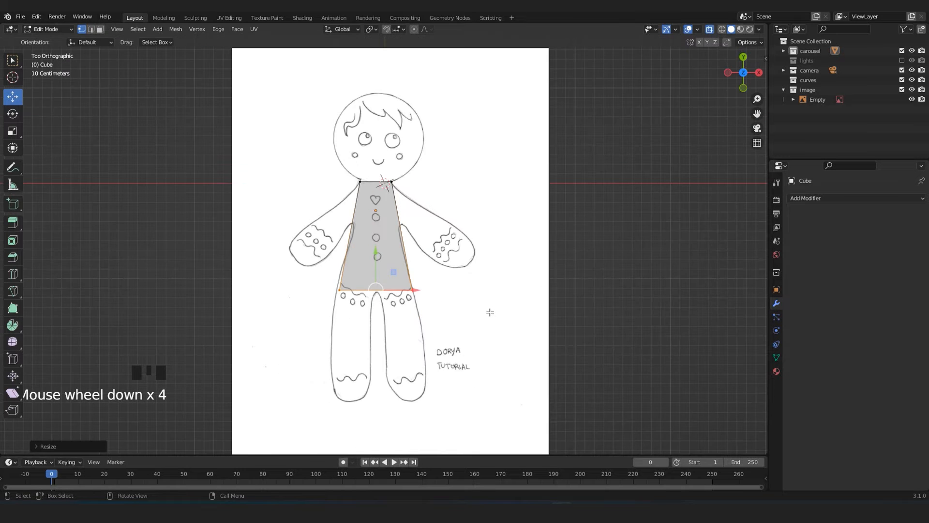
key(Tab)
scroll(487, 312, down, 3)
scroll(470, 207, up, 2)
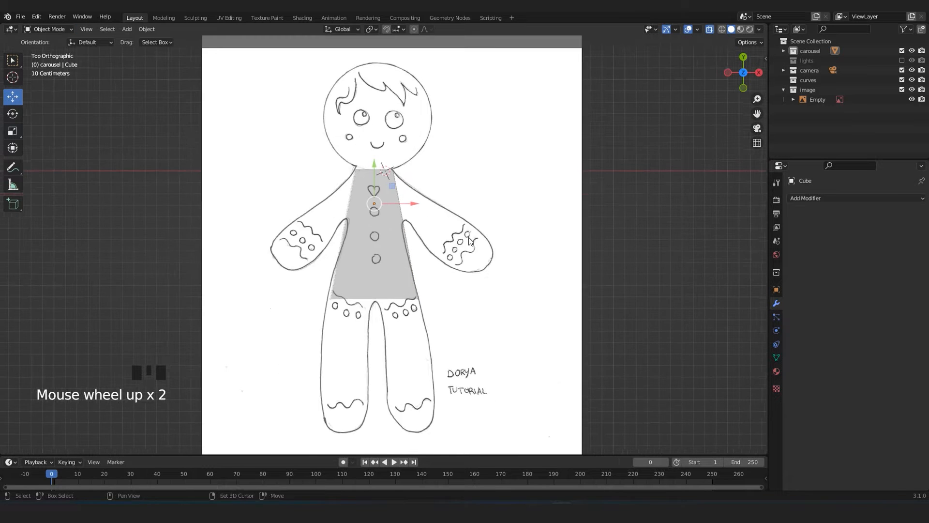
Tint the gingerbread reference image light blue through its viewport display colour, with hue 0.622, saturation 0.679 and value 1.000.
shift+middle_drag(470, 207, 471, 252)
scroll(471, 252, down, 3)
scroll(441, 199, up, 1)
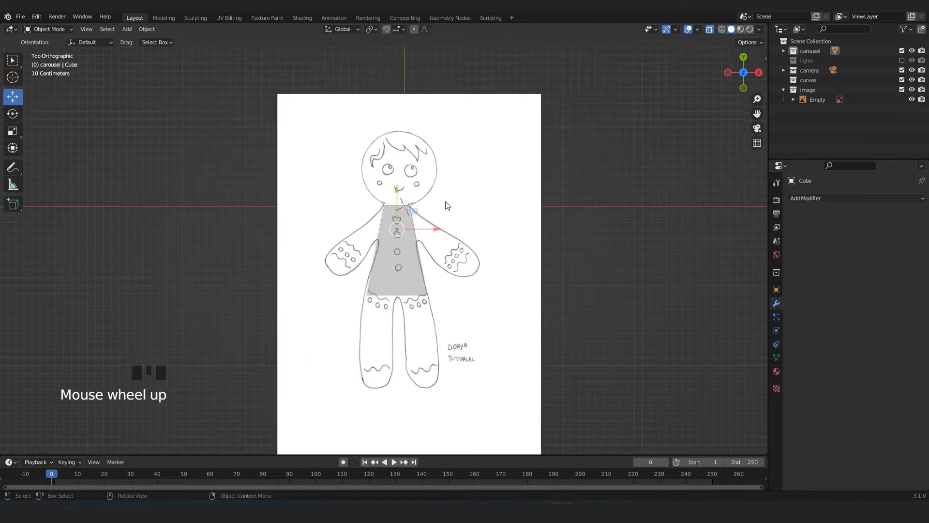
shift+middle_drag(442, 202, 466, 202)
scroll(512, 160, up, 1)
click(542, 114)
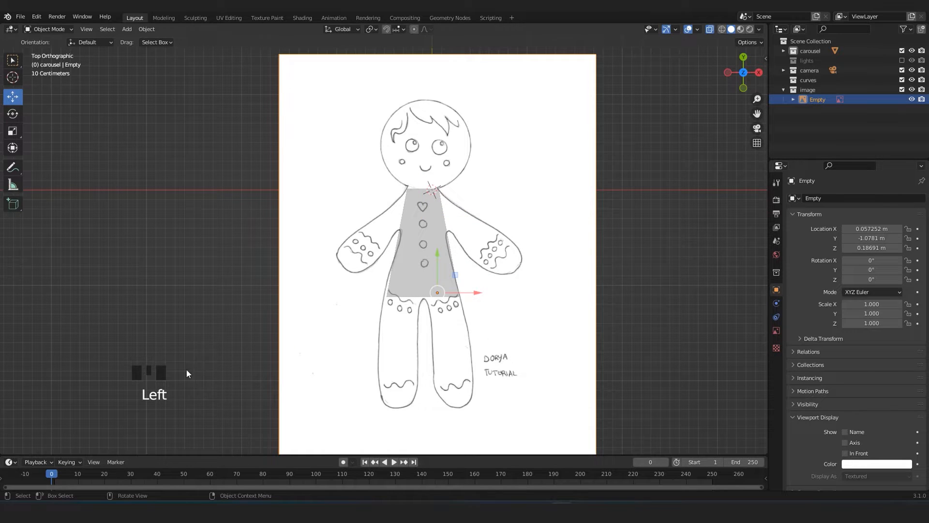
shift+middle_drag(332, 384, 300, 357)
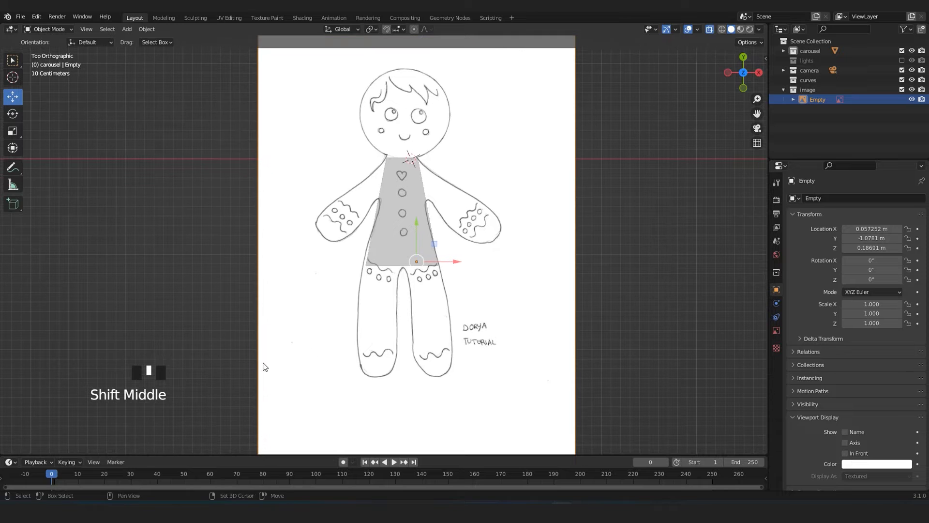
shift+middle_drag(467, 357, 420, 368)
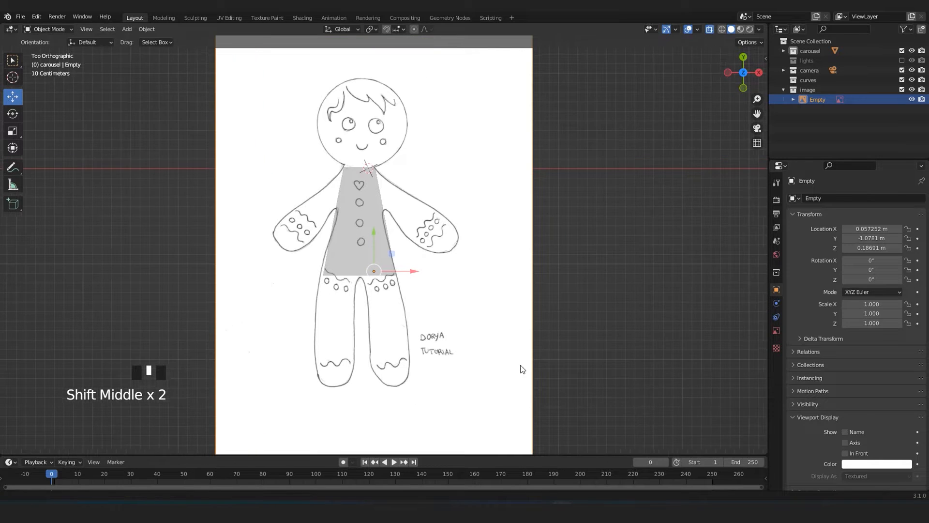
click(776, 331)
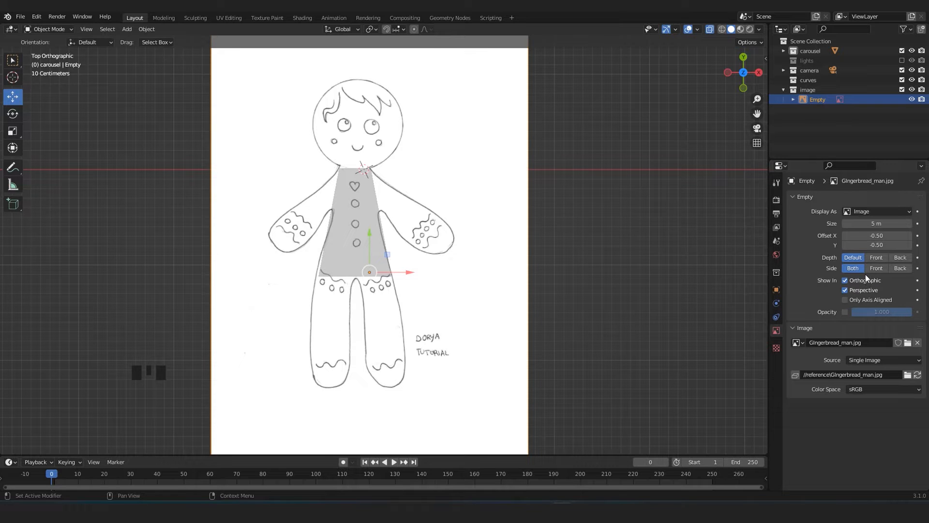
click(777, 289)
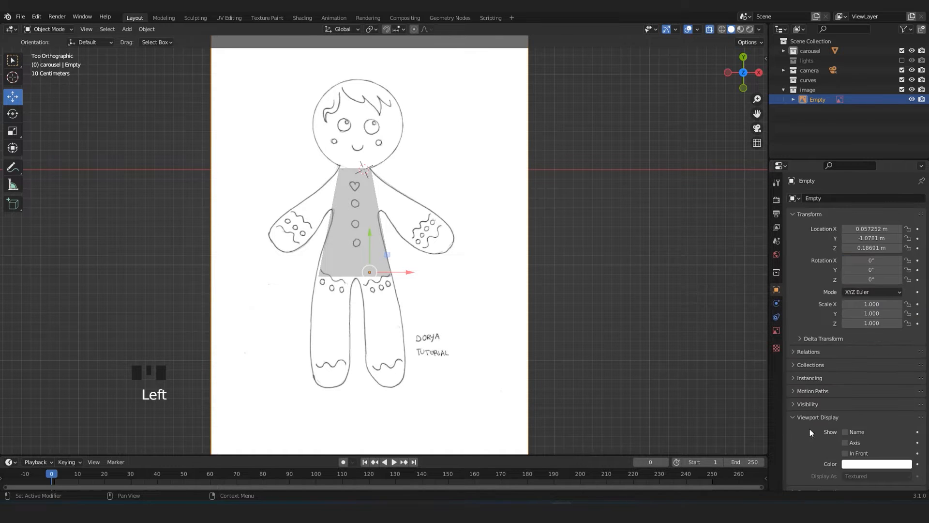
click(853, 463)
drag(863, 351, 871, 348)
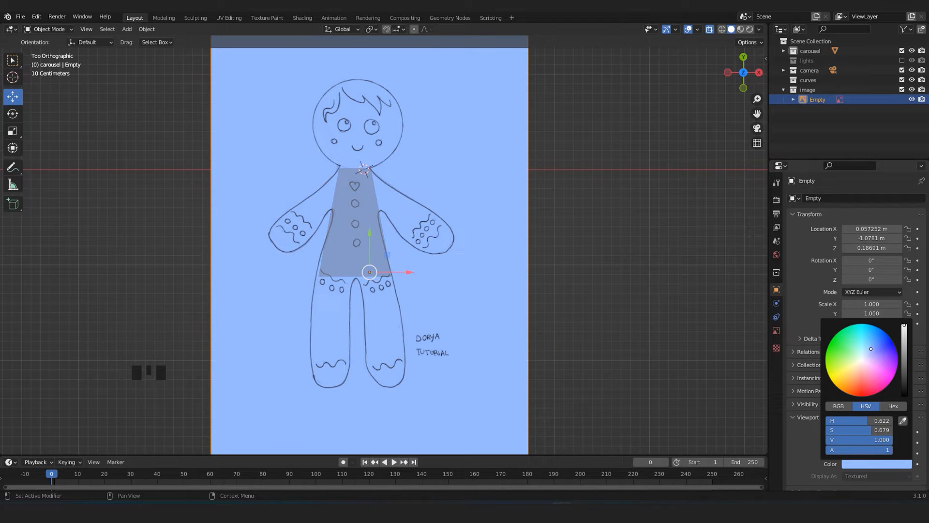
click(663, 262)
In Edit Mode on the torso block, add a loop cut across its width and slide it up to the armpit level of the drawing.
click(370, 237)
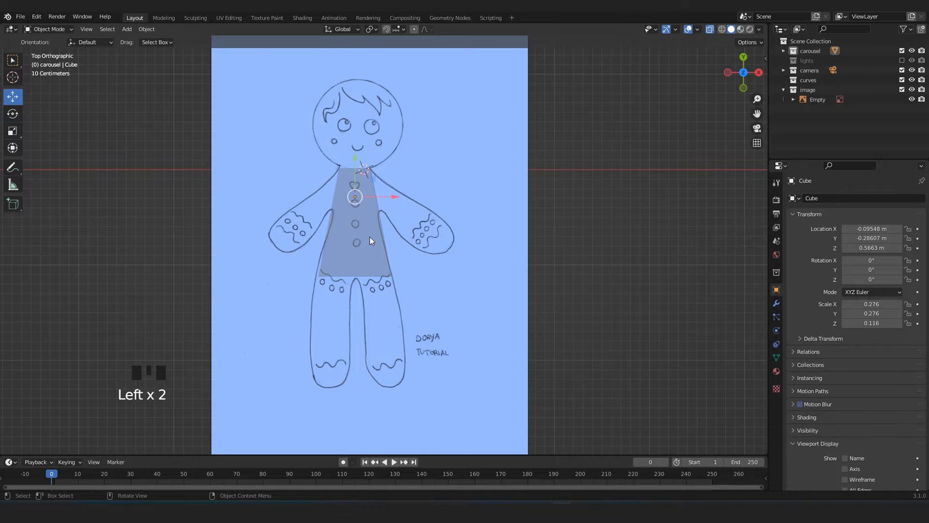
key(Tab)
scroll(370, 236, up, 3)
shift+middle_drag(353, 222, 379, 287)
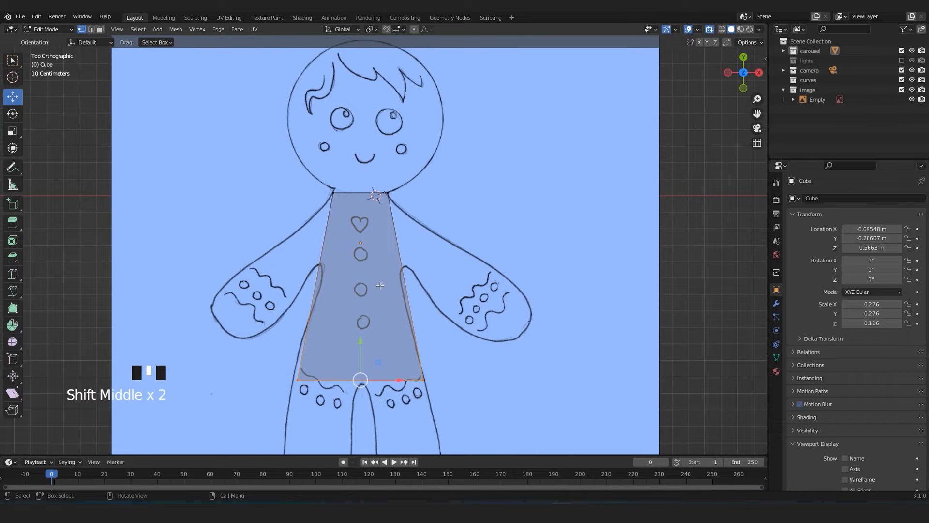
scroll(380, 286, up, 2)
scroll(380, 286, down, 2)
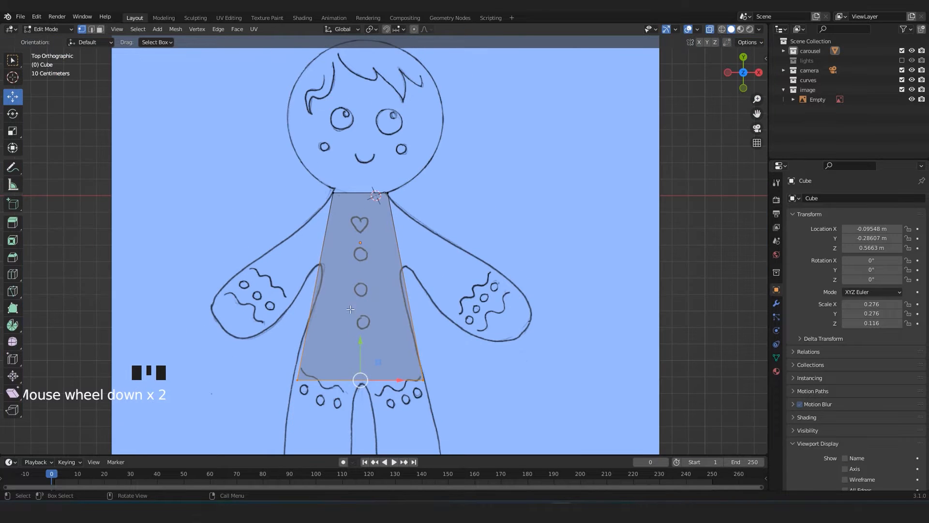
scroll(366, 267, up, 2)
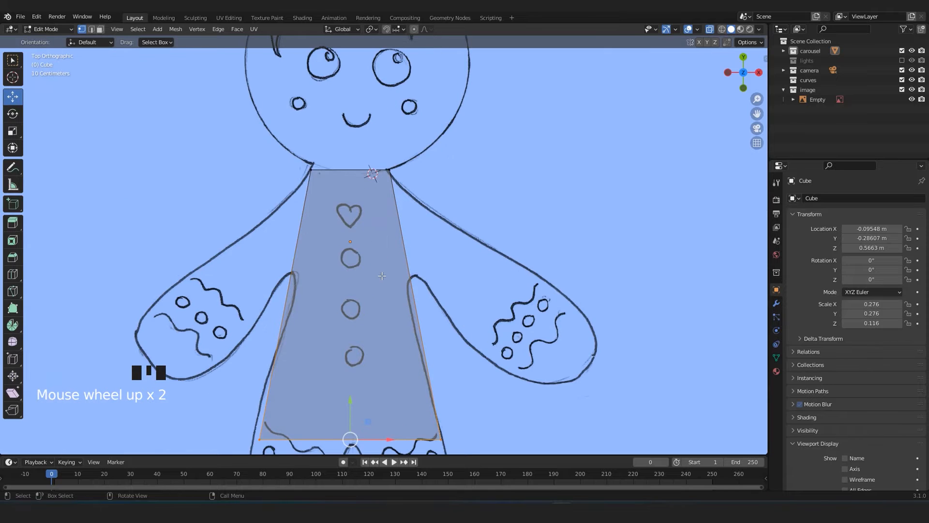
scroll(382, 276, down, 3)
key(ctrl+r)
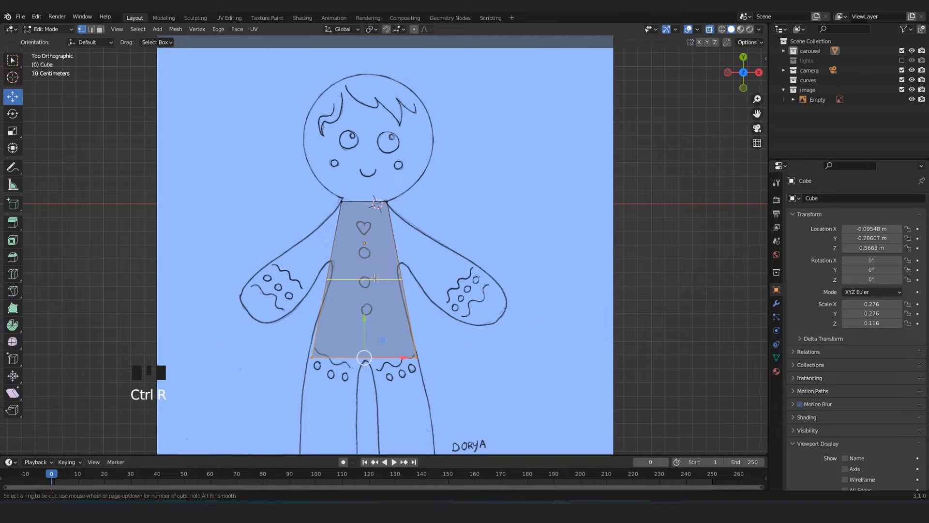
click(375, 277)
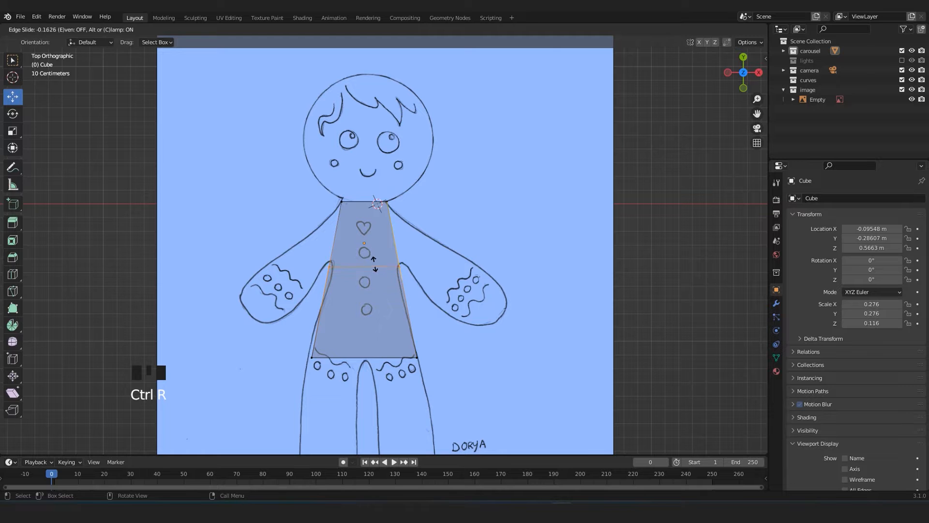
click(375, 261)
Add another loop cut across the upper torso, slide it close to the neck edge and select its vertices.
scroll(382, 293, up, 3)
shift+middle_drag(386, 303, 391, 272)
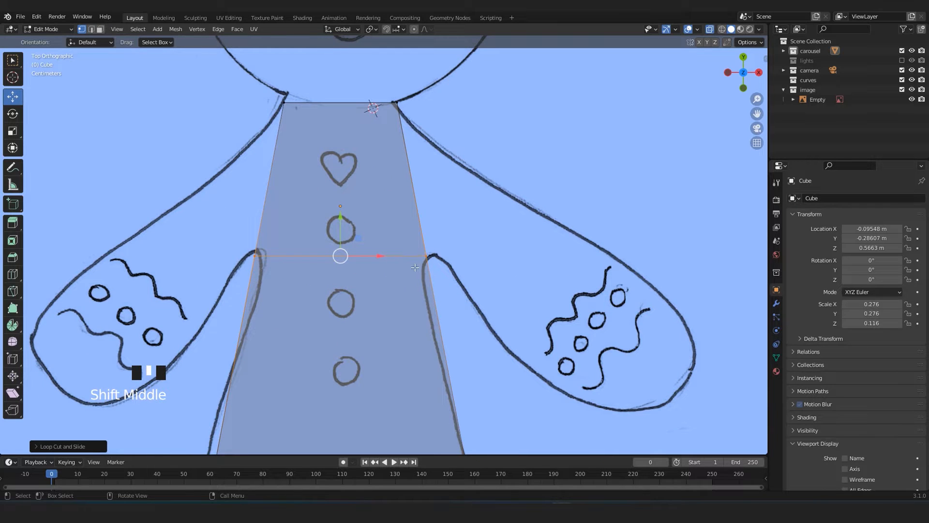
scroll(442, 261, down, 3)
scroll(420, 258, up, 2)
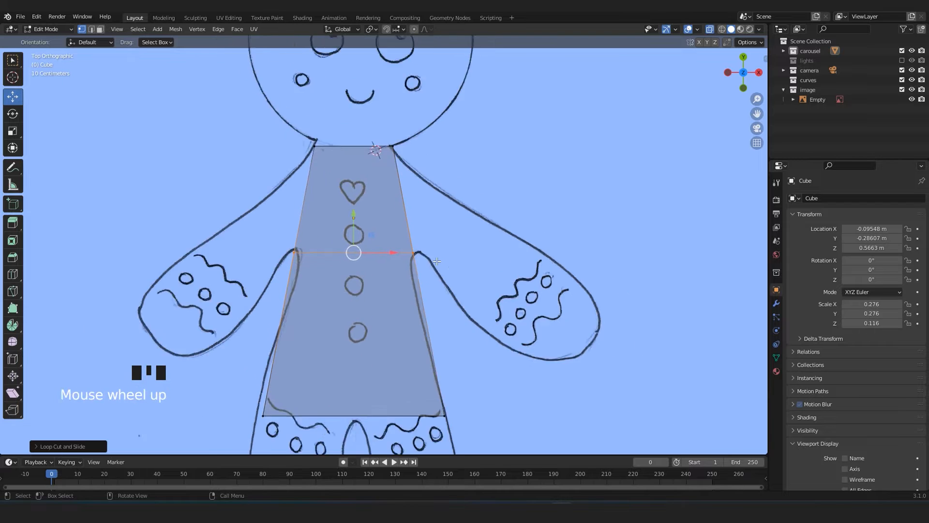
key(ctrl+r)
click(404, 173)
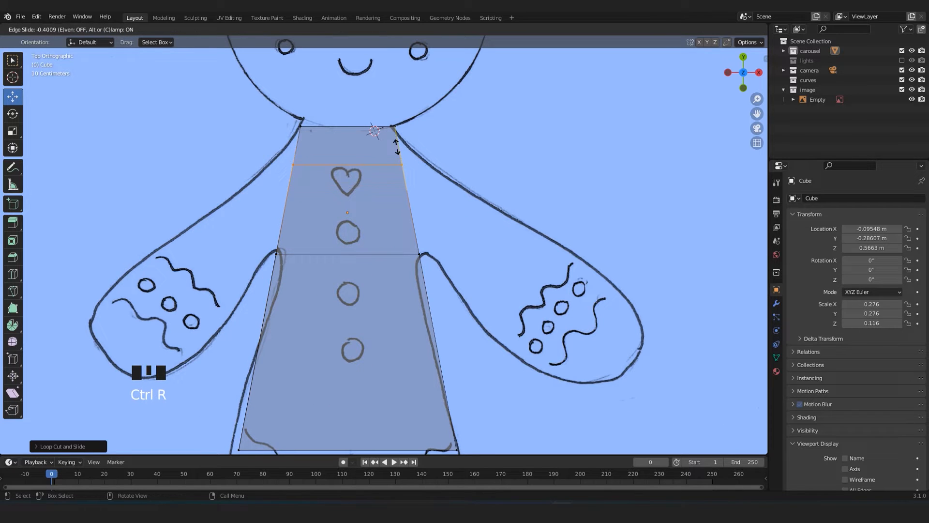
click(395, 123)
shift+middle_drag(395, 126, 383, 194)
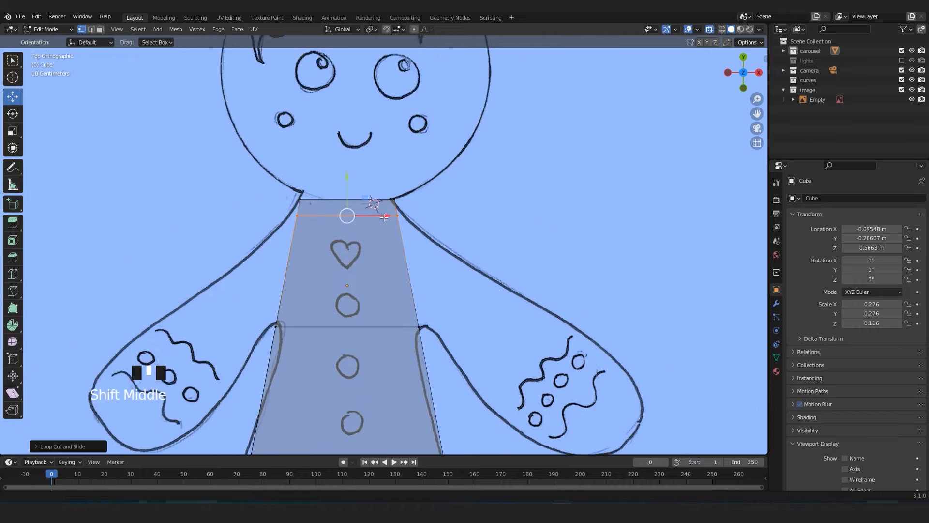
scroll(373, 218, up, 5)
click(487, 182)
drag(523, 162, 132, 213)
Add a lengthwise loop cut down the exact centre of the torso from neck to hips.
scroll(309, 210, down, 2)
scroll(312, 216, down, 4)
shift+middle_drag(381, 301, 379, 240)
shift+middle_drag(351, 319, 350, 298)
key(ctrl+r)
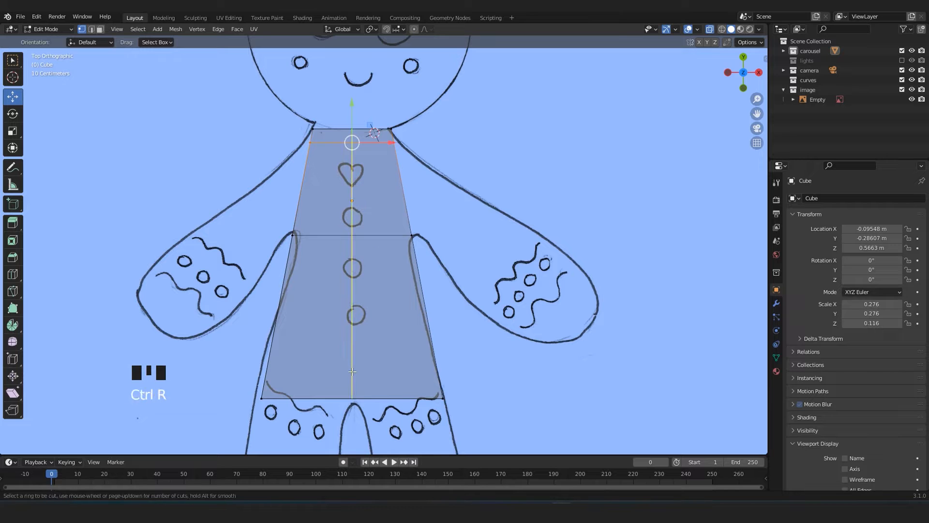
click(352, 371)
right_click(353, 371)
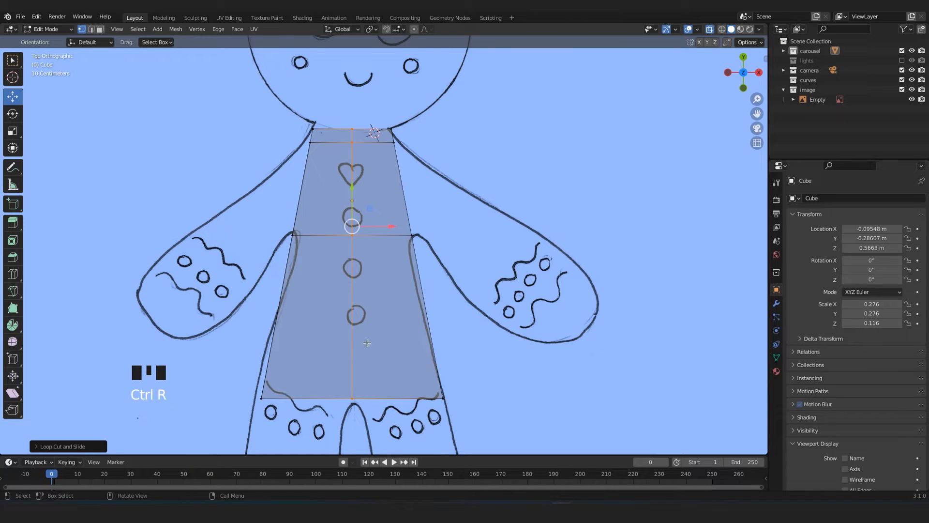
Add a loop cut between the armpit and neck loops and slide it to about -0.83, just below the neck loop.
shift+middle_drag(398, 234, 400, 271)
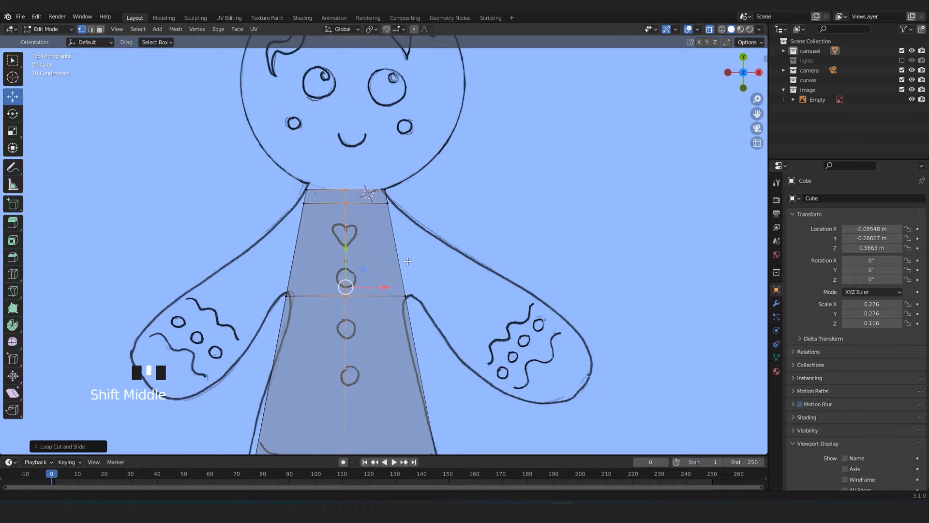
scroll(401, 264, up, 2)
key(ctrl+r)
click(402, 260)
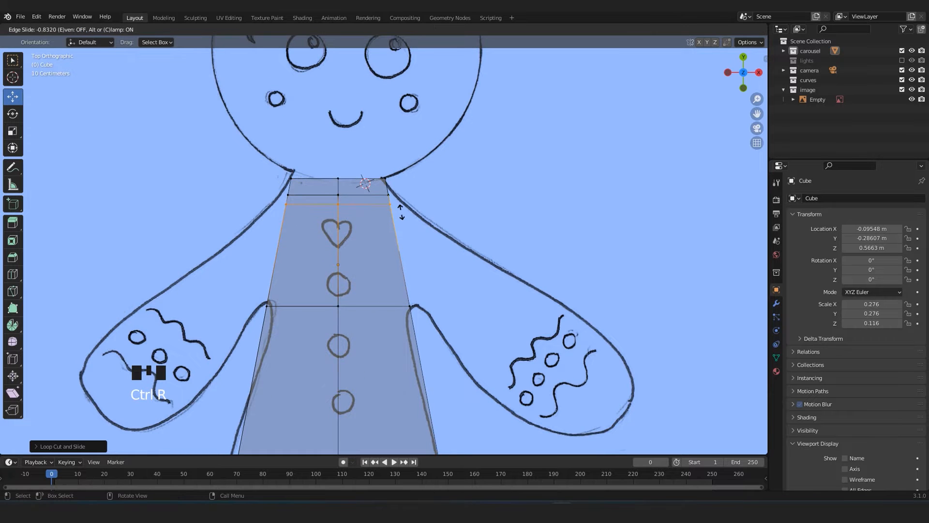
click(402, 211)
Move the +X side vertices of the two upper torso loops to follow the drawn shoulder outline.
scroll(401, 211, up, 3)
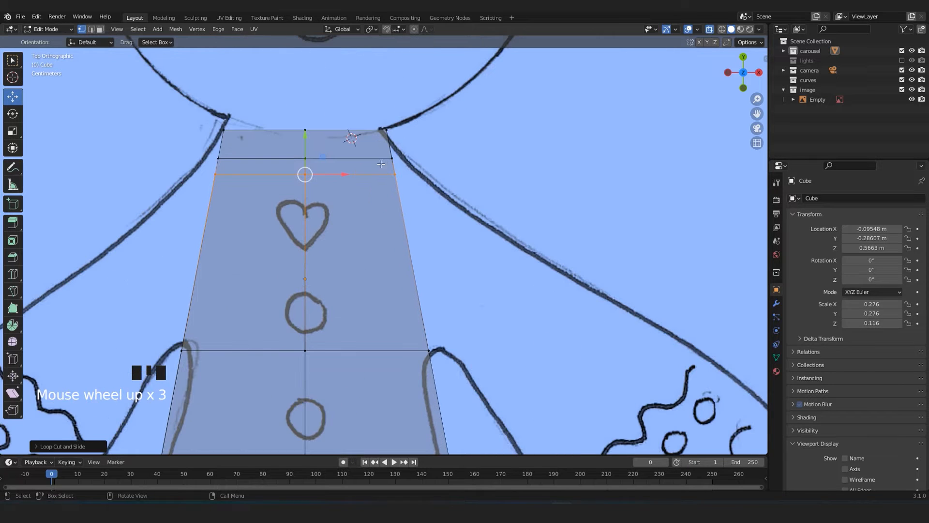
click(394, 173)
scroll(421, 192, down, 5)
shift+middle_drag(372, 258, 390, 124)
scroll(365, 195, up, 4)
scroll(365, 196, down, 5)
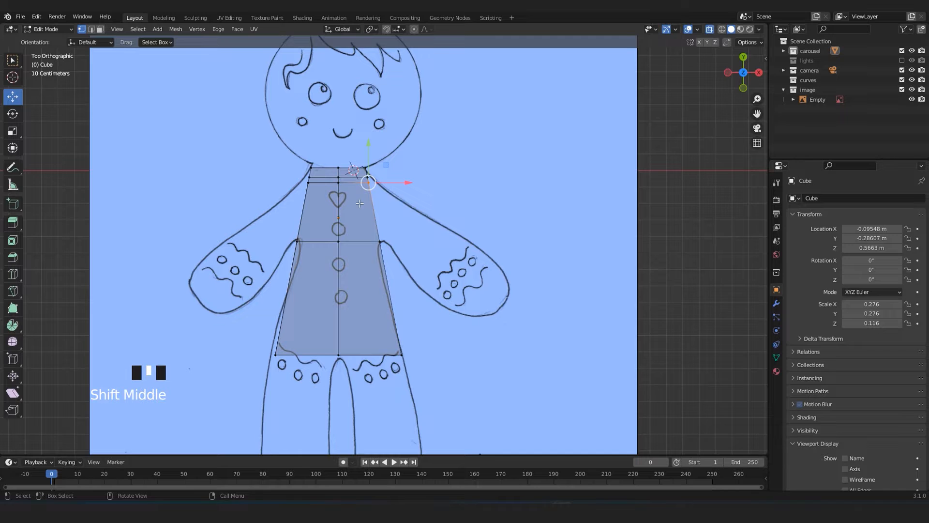
shift+middle_drag(360, 203, 368, 203)
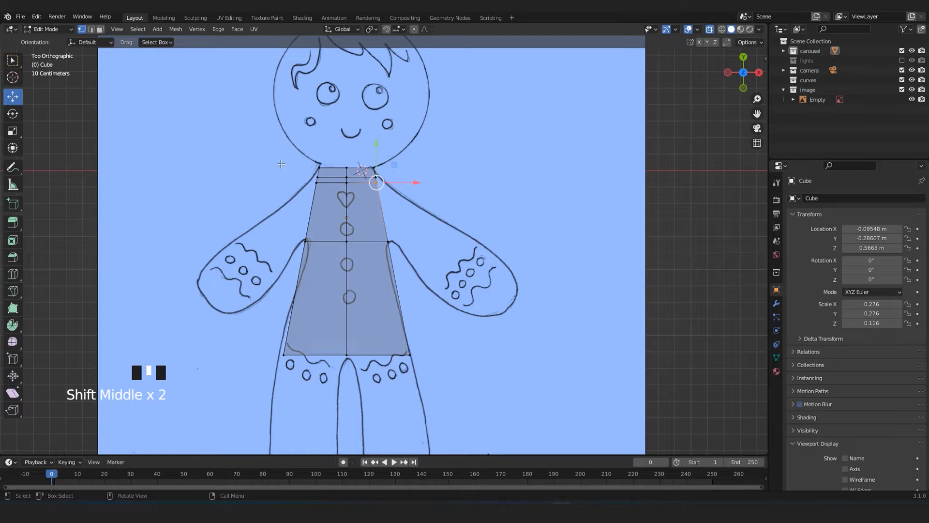
scroll(289, 234, down, 2)
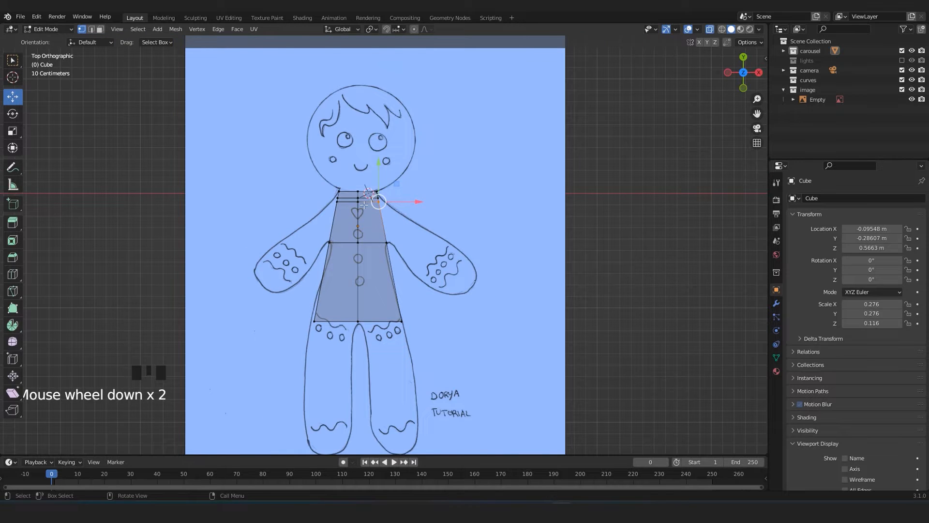
scroll(363, 205, up, 3)
shift+middle_drag(364, 206, 355, 292)
scroll(355, 292, up, 3)
drag(394, 262, 410, 262)
scroll(369, 265, up, 3)
click(340, 257)
drag(342, 256, 350, 231)
Move the armpit-level vertices on the torso's +X side inward to match the arm joint in the drawing.
scroll(347, 242, down, 3)
scroll(348, 271, up, 3)
shift+middle_drag(354, 338, 363, 247)
scroll(363, 246, up, 3)
drag(415, 311, 420, 292)
scroll(384, 261, down, 5)
shift+middle_drag(385, 262, 388, 293)
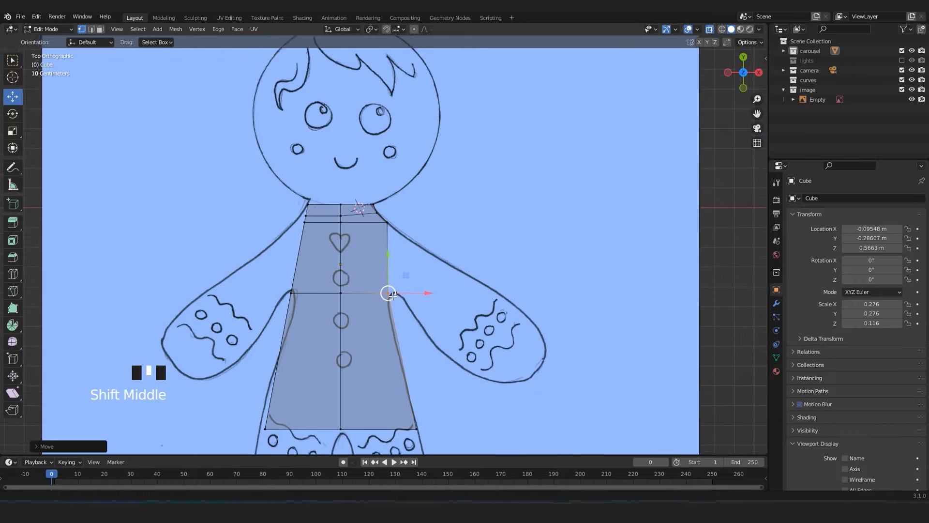
scroll(392, 299, up, 3)
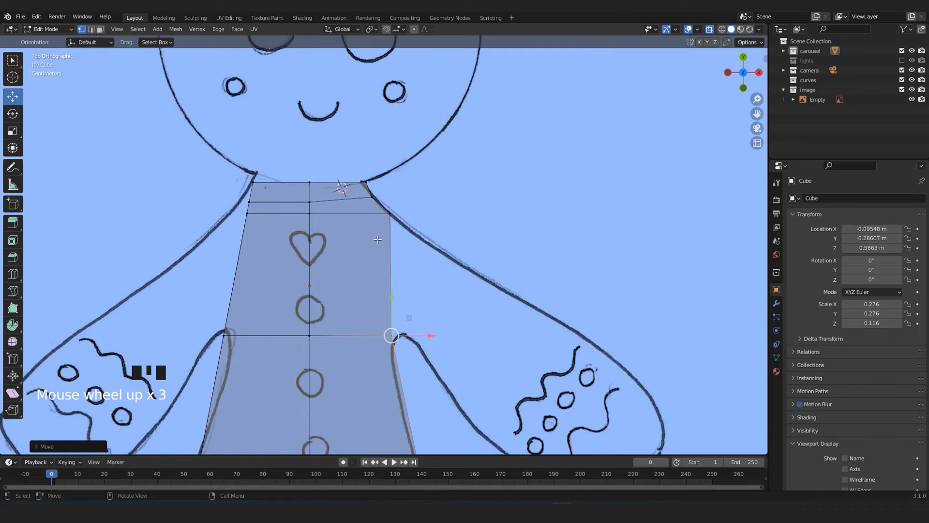
Turn X-ray off and inset the torso's +X side face between the armpit and shoulder loops by about 0.11 m.
scroll(377, 239, down, 4)
mouse_move(382, 278)
shift+middle_down()
mouse_move(380, 263)
mouse_move(313, 253)
mouse_move(378, 278)
shift+middle_up()
scroll(402, 285, up, 2)
key(alt+z)
key(3)
click(400, 284)
middle_drag(400, 284, 413, 266)
scroll(452, 307, up, 3)
scroll(439, 268, down, 2)
scroll(413, 267, up, 1)
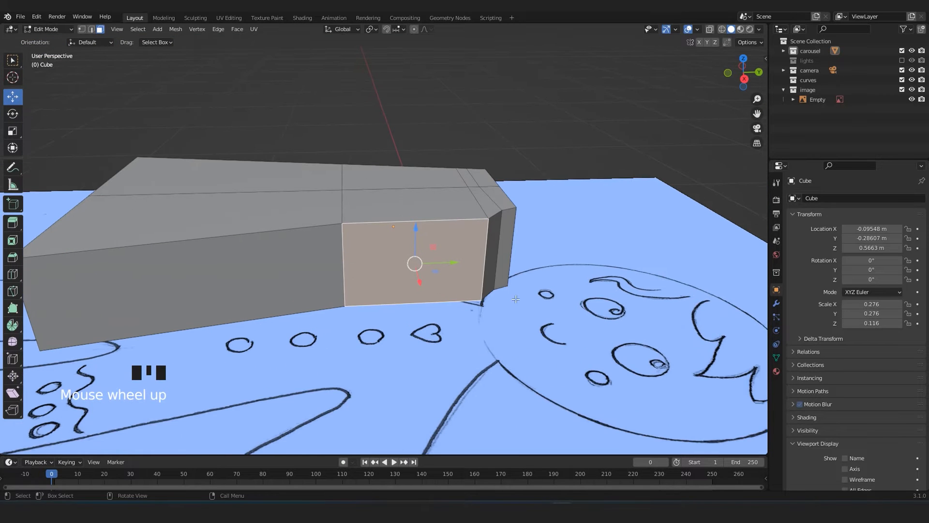
key(i)
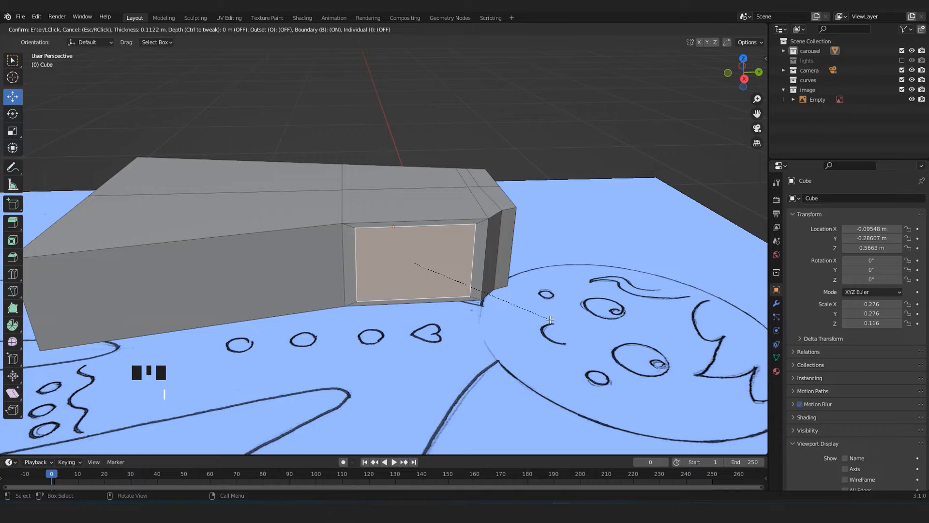
click(550, 320)
Move the inset shoulder face slightly outward along X.
middle_drag(456, 266, 431, 275)
drag(425, 278, 429, 285)
scroll(428, 285, down, 3)
mouse_move(405, 253)
middle_down()
mouse_move(407, 243)
mouse_move(401, 257)
middle_up()
scroll(419, 250, up, 1)
Add two evenly spaced loop cuts across the torso through the inset shoulder face, without sliding them.
key(ctrl+r)
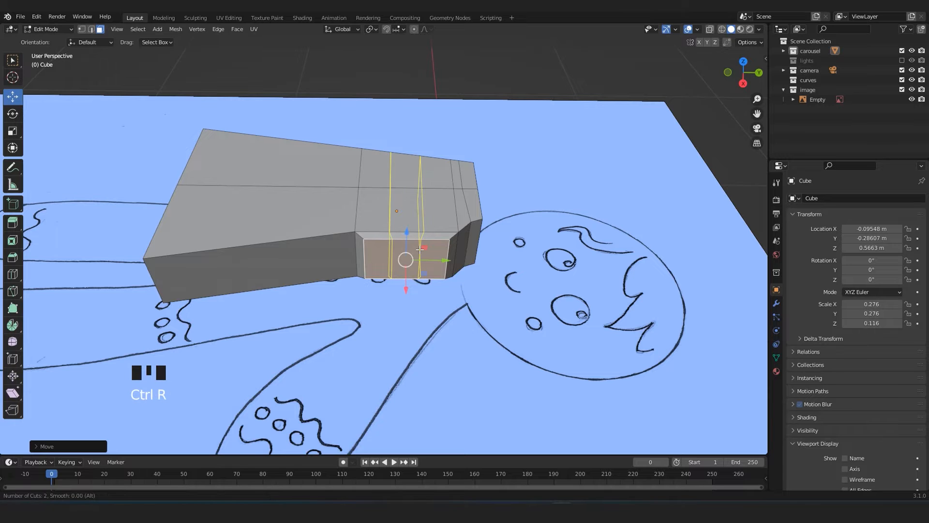
click(419, 250)
click(420, 249)
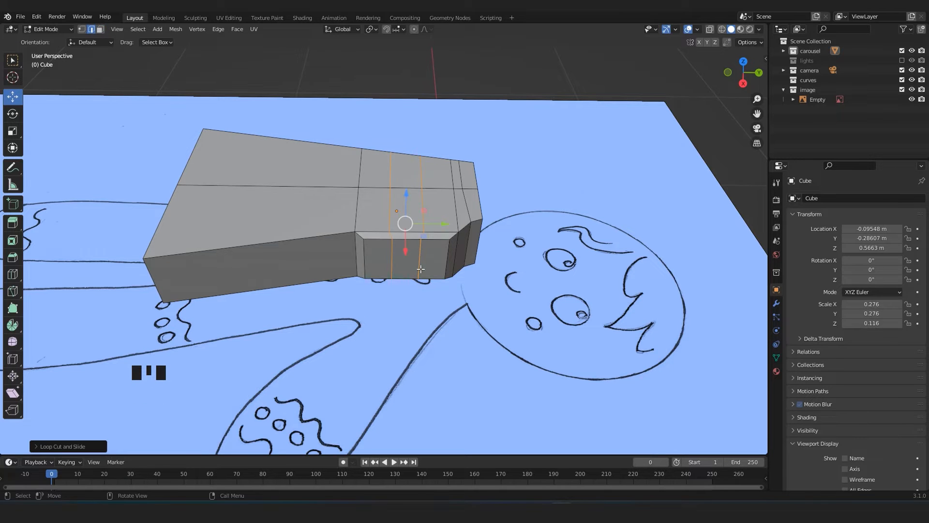
middle_drag(420, 249, 410, 247)
key(ctrl+r)
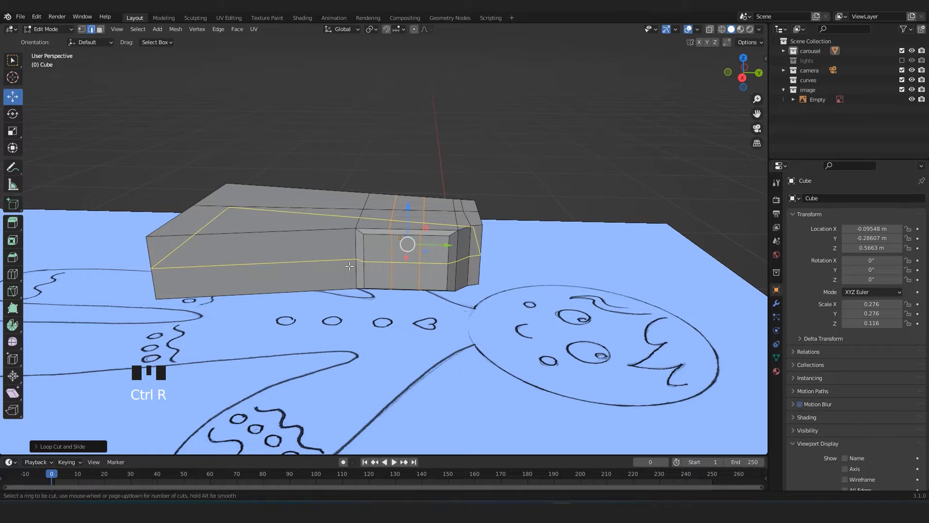
click(350, 266)
click(350, 266)
middle_drag(349, 266, 380, 253)
scroll(386, 263, up, 3)
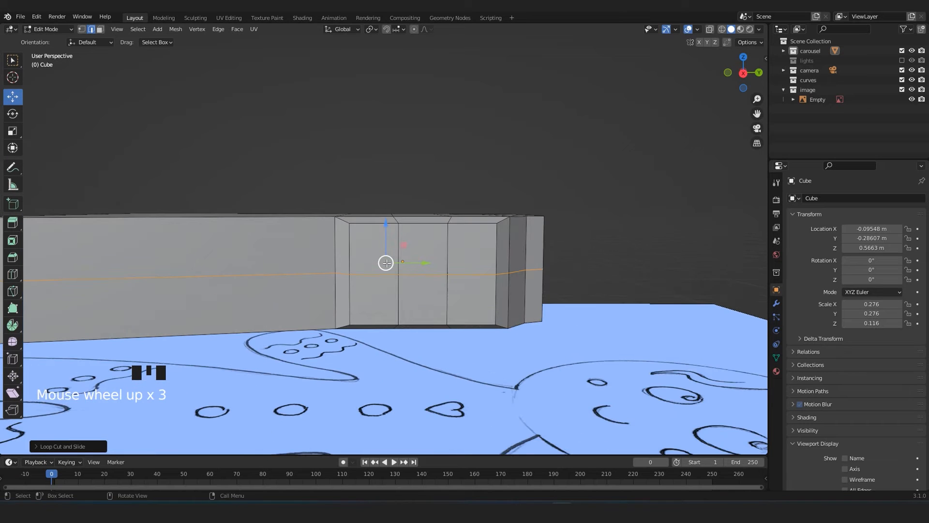
key(ctrl+z)
Add two loop cuts around the torso's sides, dividing its thickness into three rows.
key(ctrl+r)
scroll(408, 269, up, 1)
click(408, 270)
click(408, 270)
middle_drag(408, 270, 427, 291)
In face select mode, select all nine faces of the 3 x 3 grid inside the shoulder inset.
key(ctrl+3)
click(460, 245)
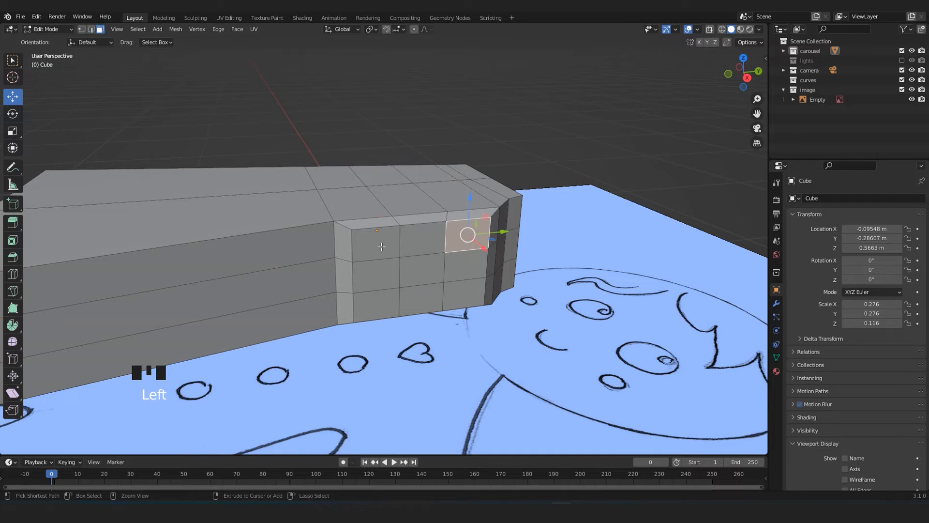
ctrl+click(381, 246)
ctrl+click(381, 301)
ctrl+click(457, 298)
ctrl+click(460, 264)
ctrl+click(404, 257)
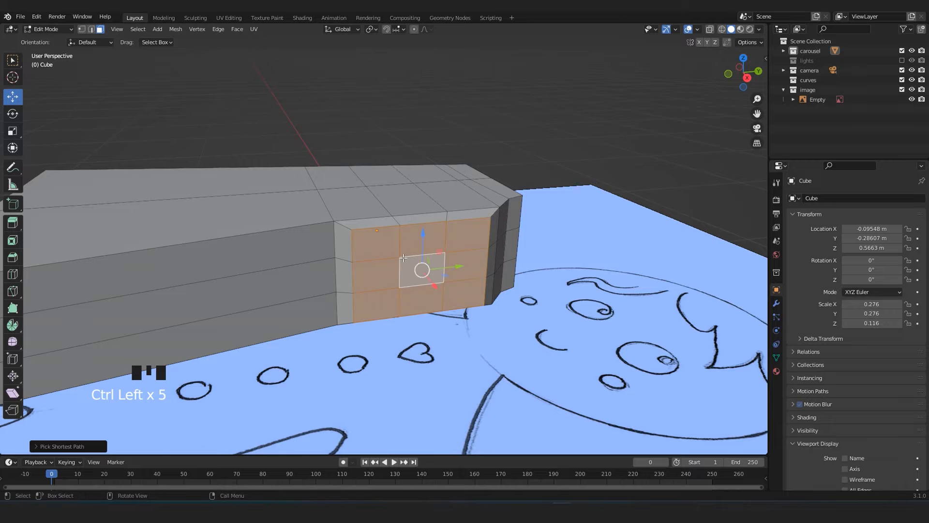
Inset the nine selected shoulder faces together and pull the inset faces outward along X.
middle_drag(404, 257, 425, 288)
middle_drag(511, 303, 588, 362)
scroll(537, 320, up, 2)
key(i)
click(556, 326)
drag(441, 282, 455, 294)
middle_drag(455, 294, 442, 270)
In top view with X-ray and vertex selection, move the upper shoulder vertices onto the sketched outline.
key(KP_7)
scroll(442, 270, down, 2)
scroll(482, 239, up, 2)
scroll(481, 239, down, 1)
scroll(482, 239, down, 1)
scroll(472, 235, up, 3)
shift+middle_drag(452, 230, 457, 299)
key(1)
scroll(458, 299, down, 1)
key(alt+z)
scroll(458, 299, up, 2)
click(393, 169)
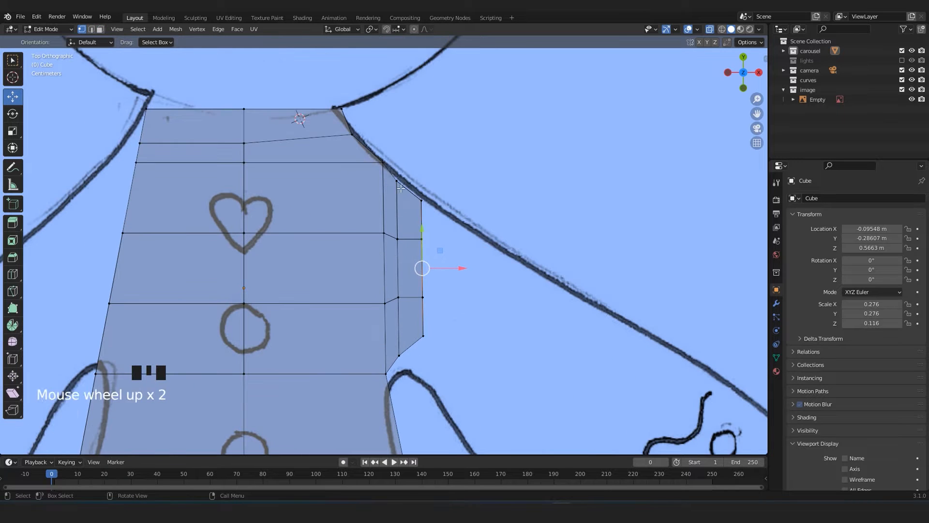
drag(416, 163, 419, 154)
Move the remaining vertices of the shoulder stub to follow the sketched shoulder line and armpit curve.
shift+middle_drag(413, 341, 409, 260)
mouse_move(400, 278)
mouse_down()
mouse_move(419, 270)
mouse_move(396, 295)
mouse_up()
drag(411, 246, 440, 289)
drag(411, 112, 432, 125)
drag(441, 97, 492, 128)
drag(410, 151, 458, 163)
drag(410, 209, 444, 217)
middle_drag(444, 218, 371, 239)
key(KP_1)
key(KP_7)
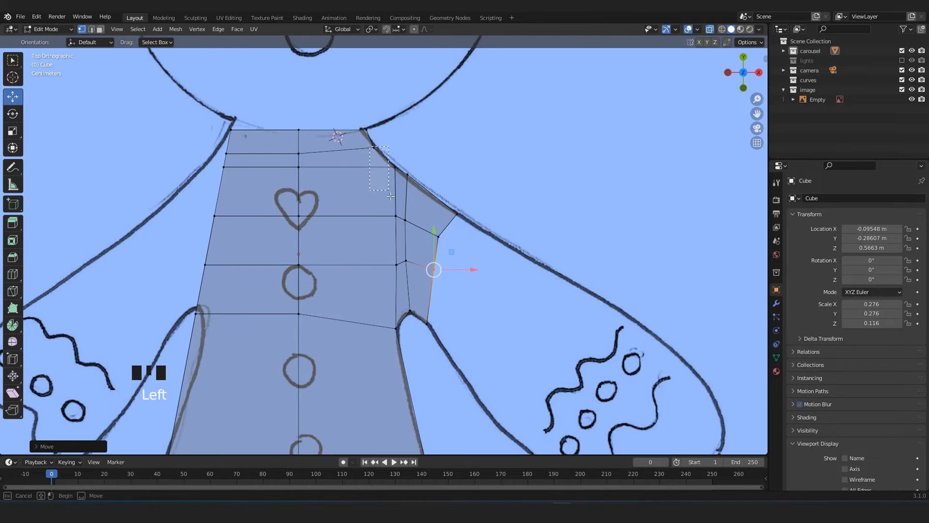
drag(400, 343, 401, 344)
drag(419, 221, 409, 220)
key(ctrl+z)
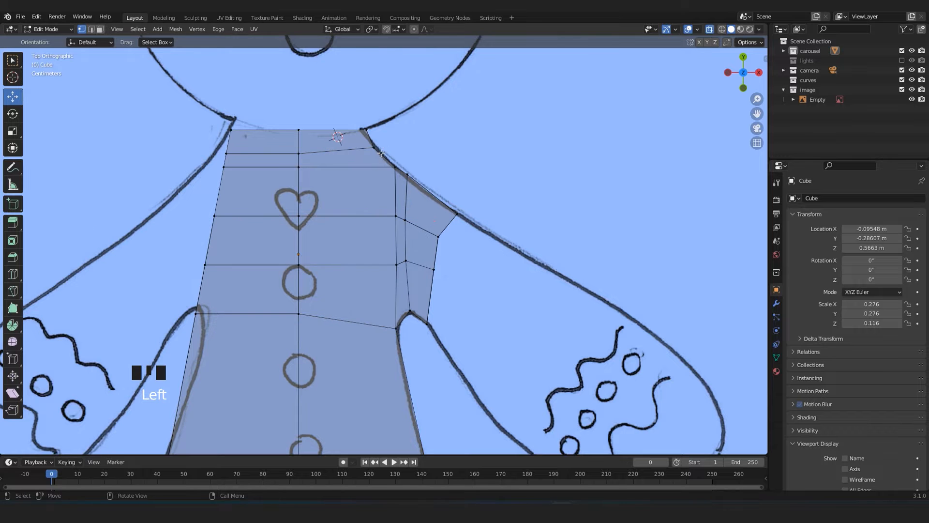
Move the vertex column where the shoulder joins the torso slightly inward along X.
drag(400, 344, 402, 346)
drag(431, 248, 425, 248)
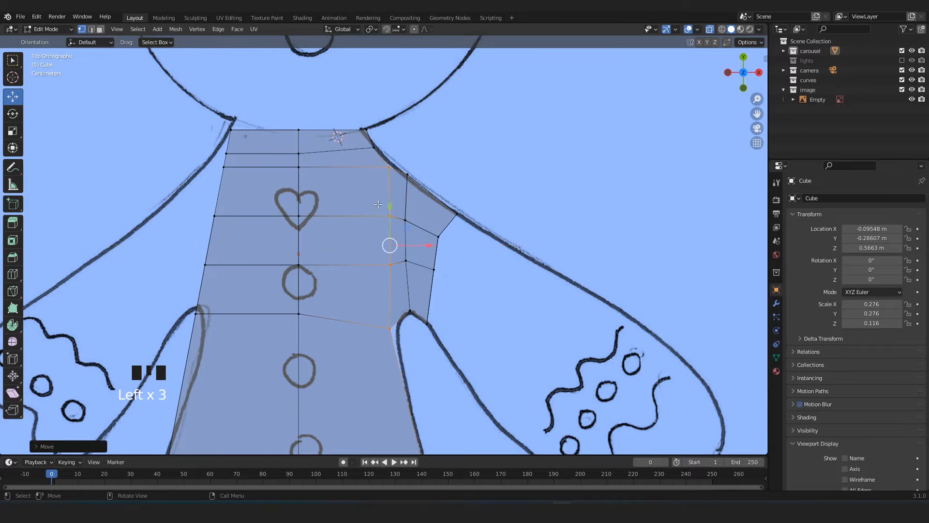
scroll(375, 152, up, 3)
shift+middle_drag(375, 152, 370, 150)
drag(376, 159, 397, 166)
scroll(382, 242, down, 4)
scroll(387, 339, up, 3)
Shift the torso's armpit vertices slightly outward along X and fit the upper shoulder corner to the outline.
shift+middle_drag(387, 339, 382, 251)
drag(369, 246, 407, 281)
drag(403, 262, 412, 264)
scroll(411, 262, down, 2)
shift+middle_drag(407, 227, 390, 276)
scroll(390, 276, up, 2)
drag(370, 160, 403, 181)
Turn off X-ray and select all nine end faces of the shoulder stub in face select mode.
middle_drag(403, 182, 379, 266)
key(alt+z)
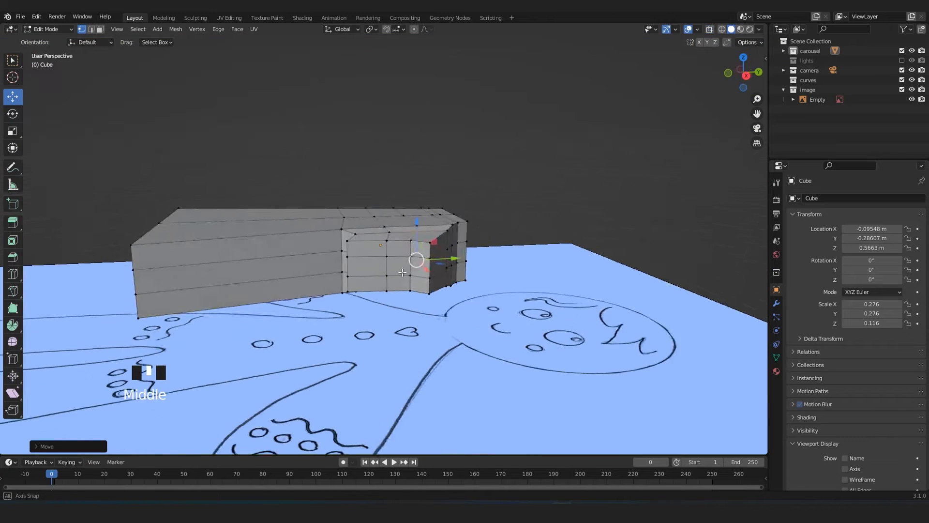
ctrl+scroll(379, 266, up, 3)
key(ctrl+3)
scroll(399, 264, up, 2)
click(423, 253)
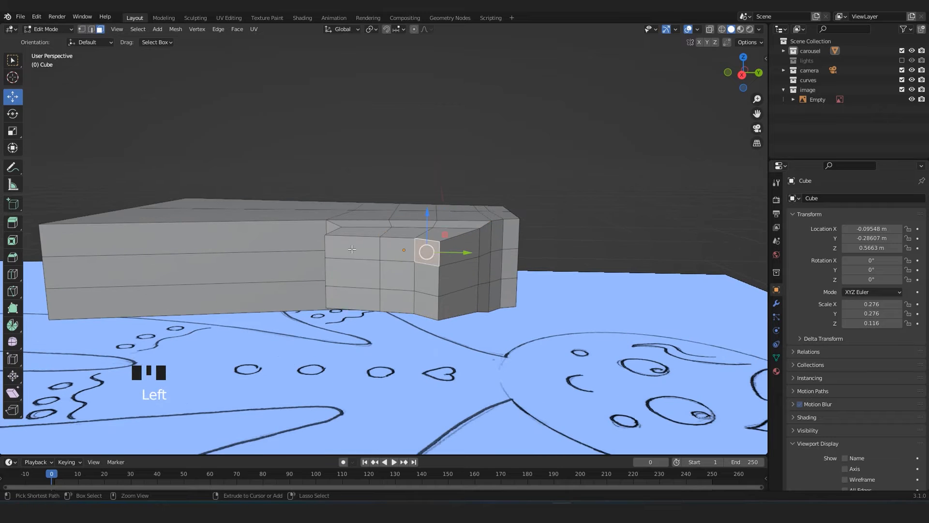
ctrl+click(355, 250)
ctrl+click(351, 291)
ctrl+click(426, 304)
ctrl+click(426, 280)
ctrl+click(398, 275)
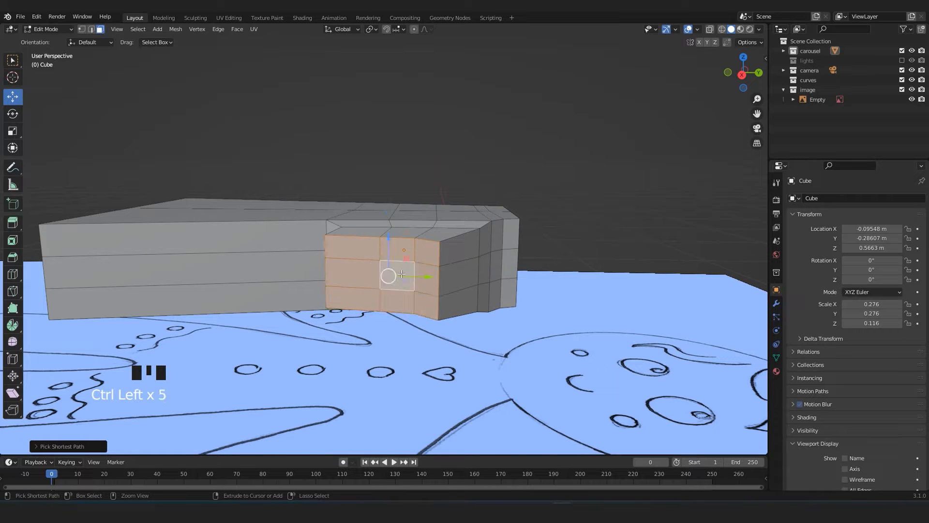
In top view, extrude the selected shoulder faces outward to about halfway along the sketched arm.
key(KP_7)
shift+middle_drag(397, 274, 415, 252)
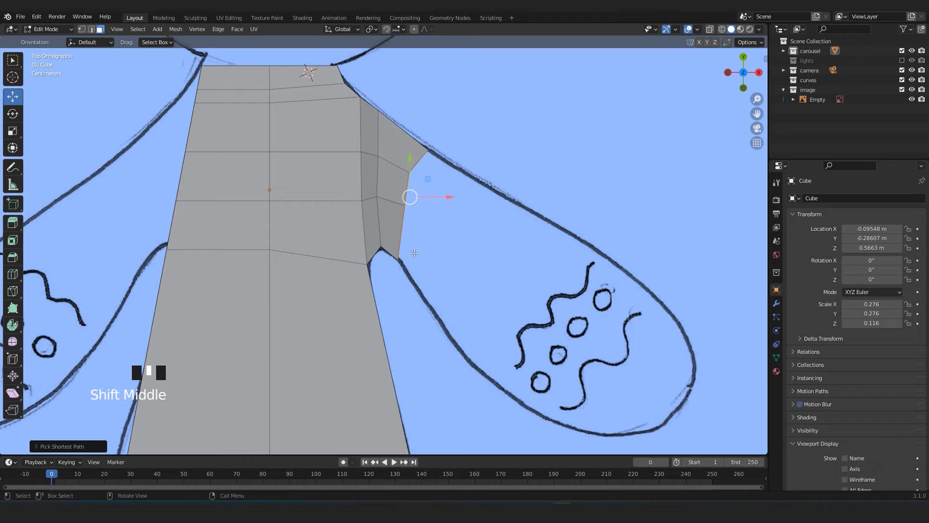
key(e)
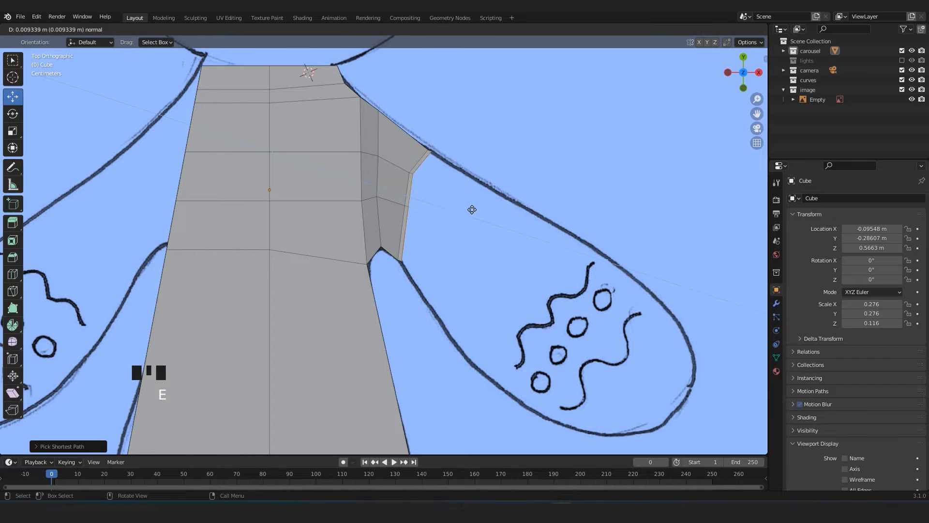
click(575, 294)
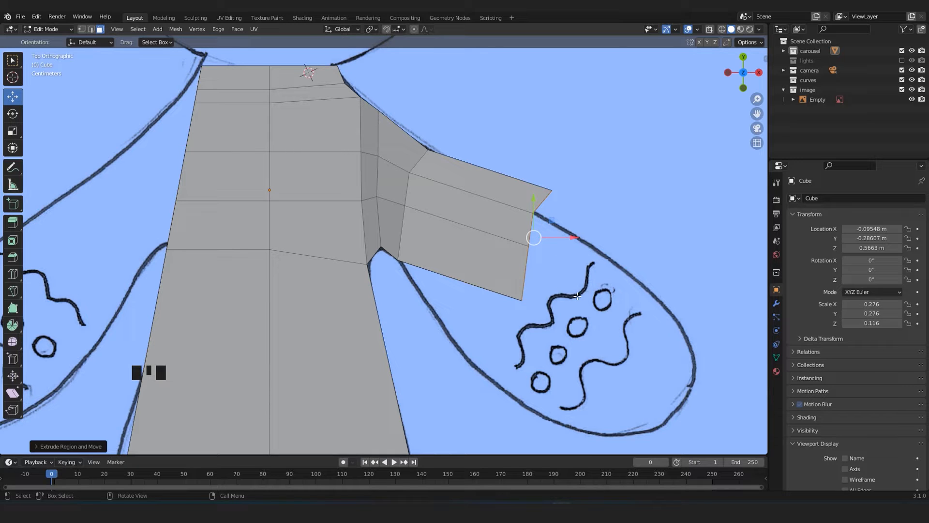
Flatten the extruded end faces by scaling them to 0 along X.
key(s)
key(x)
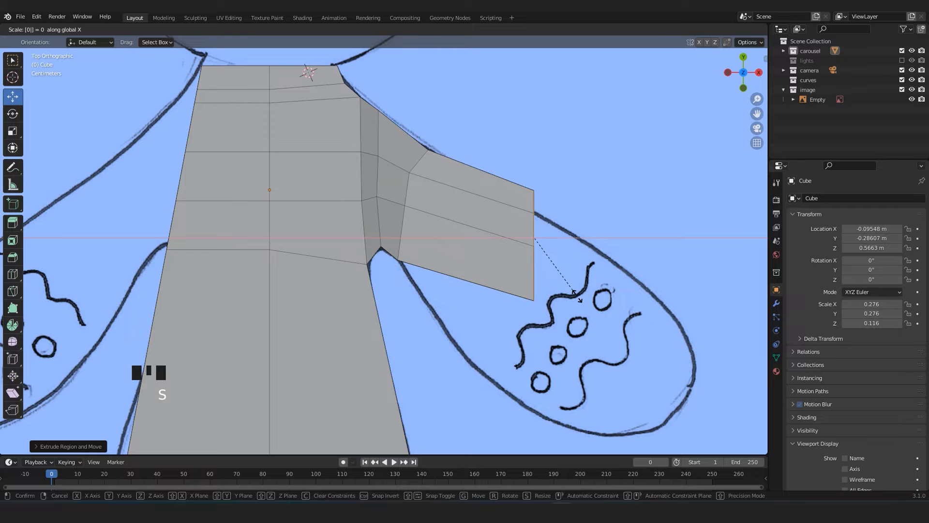
click(578, 297)
middle_drag(578, 296, 465, 196)
In top view, rotate the arm's end faces to the arm's slope and move them to the tip of the sketched hand.
key(KP_7)
key(r)
click(492, 210)
key(g)
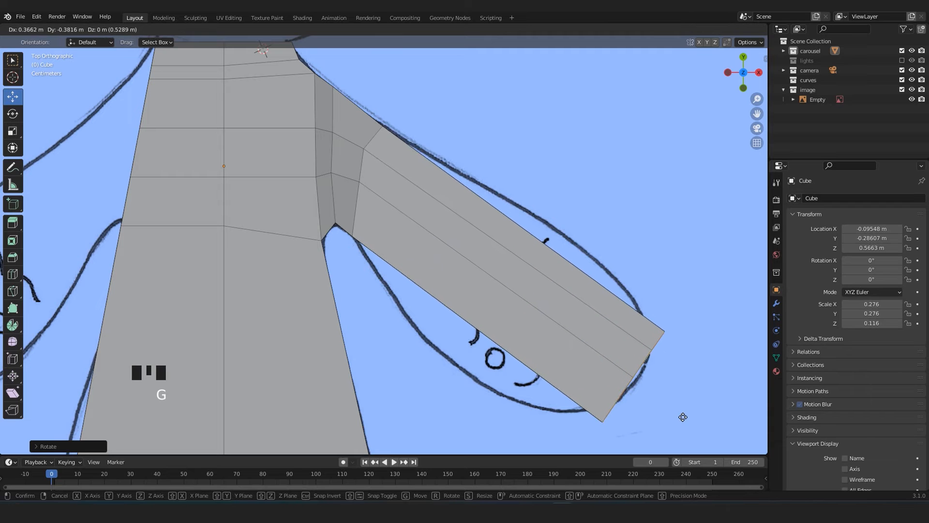
click(684, 420)
Nudge the arm's end faces slightly inward along X.
scroll(678, 417, down, 3)
shift+middle_drag(601, 368, 558, 314)
scroll(557, 314, up, 3)
drag(640, 288, 634, 288)
scroll(547, 260, down, 3)
shift+middle_drag(464, 228, 470, 291)
scroll(471, 291, up, 2)
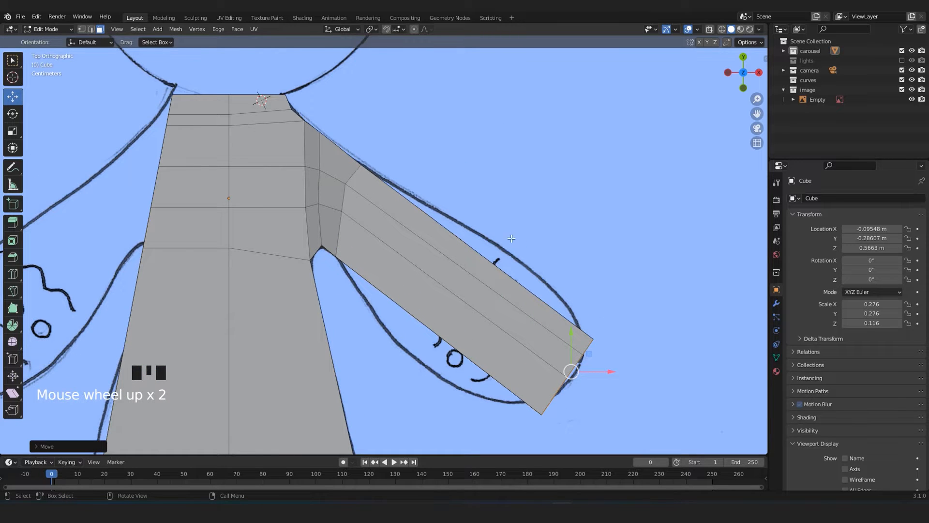
Add three evenly spaced loop cuts along the arm in top view, without sliding them.
scroll(467, 257, down, 2)
middle_drag(459, 292, 443, 305)
scroll(399, 243, up, 3)
scroll(393, 277, down, 4)
key(KP_7)
scroll(367, 256, up, 3)
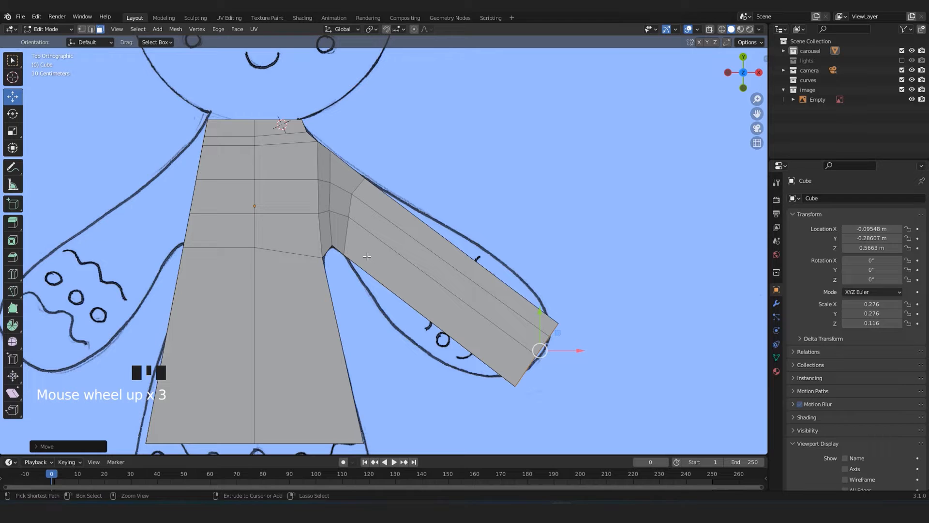
key(ctrl+r)
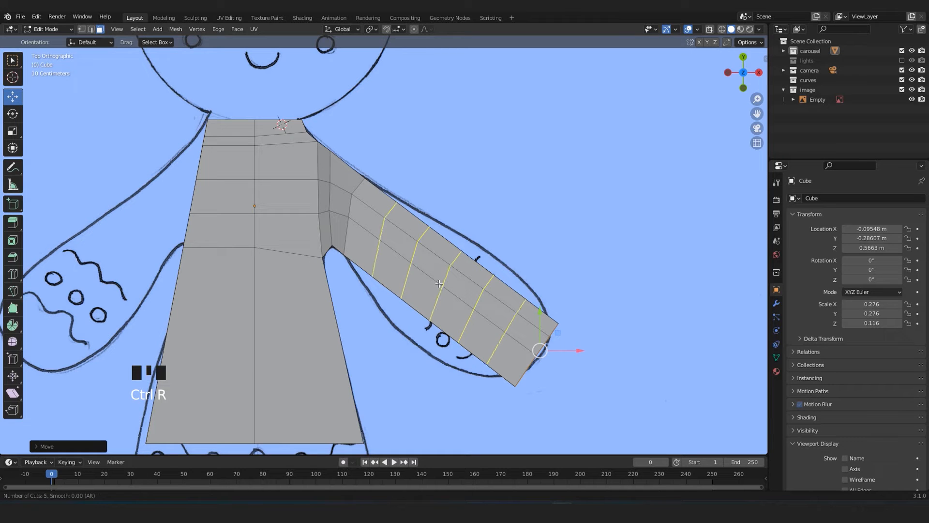
click(439, 284)
right_click(442, 281)
With X-ray, vertex selection and proportional editing on, move the arm's upper edge vertices out to the sketched outline.
scroll(473, 299, up, 2)
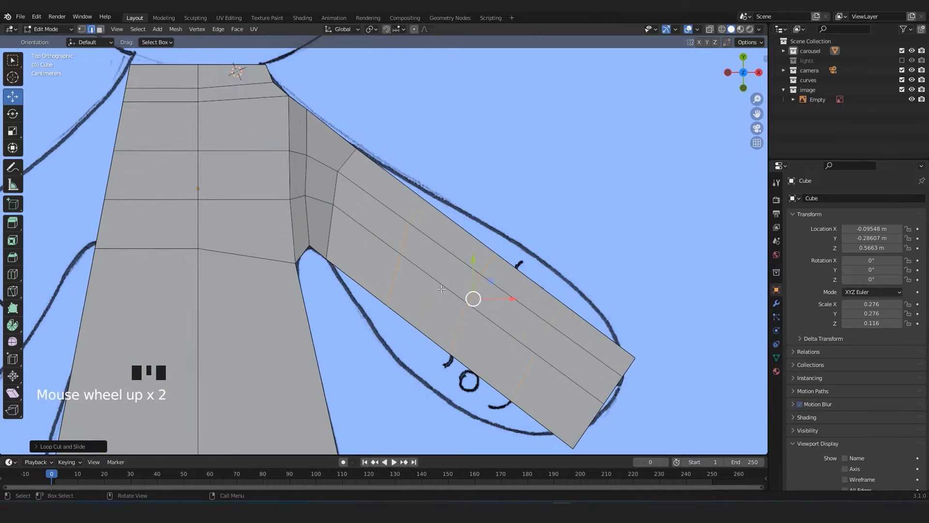
key(alt+z)
key(ctrl+1)
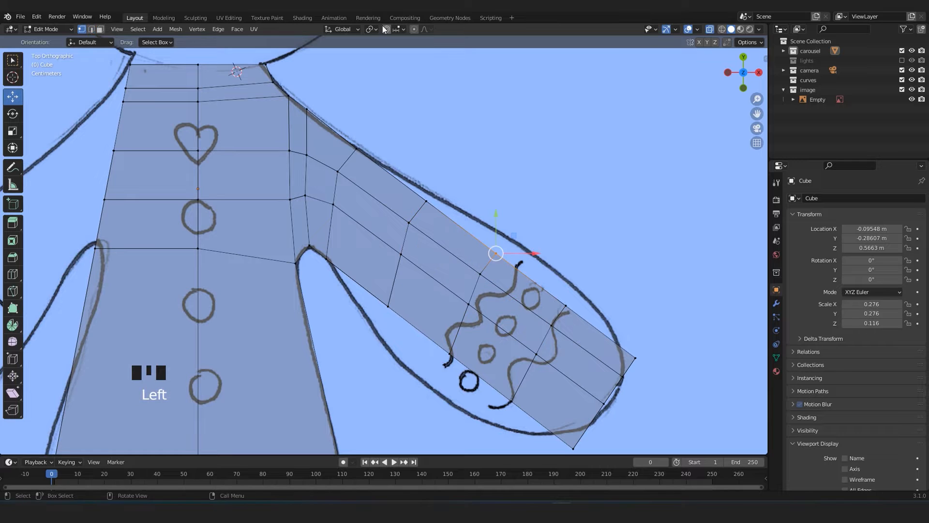
click(414, 27)
drag(497, 225, 502, 198)
scroll(501, 193, down, 3)
drag(545, 293, 575, 334)
drag(579, 292, 592, 272)
Move the arm's three lower edge vertices, from hand to armpit, onto the sketched outline.
click(508, 393)
shift+middle_drag(534, 380, 532, 308)
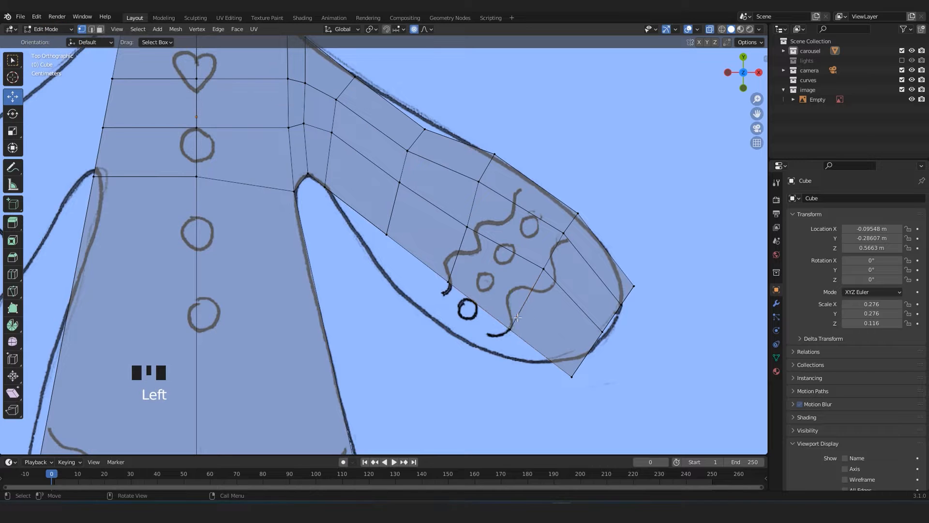
drag(528, 308, 511, 330)
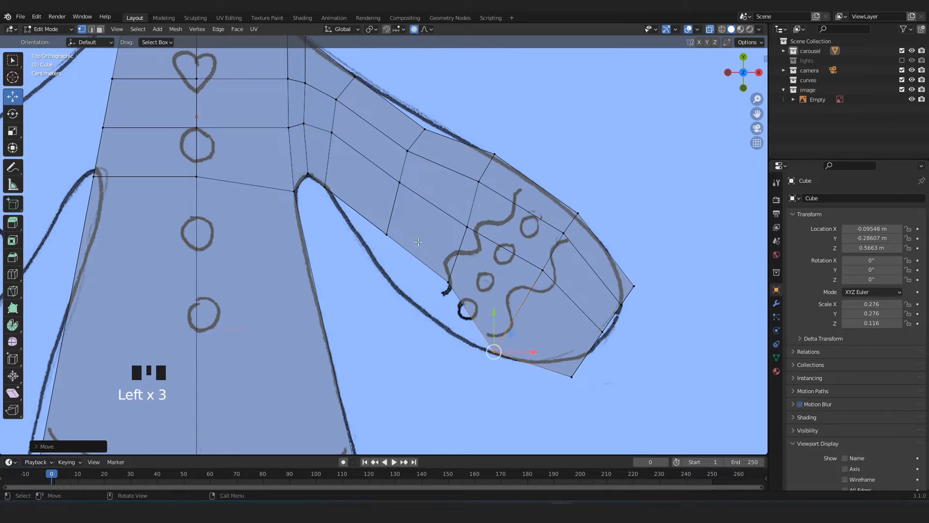
drag(452, 271, 478, 312)
drag(456, 262, 453, 275)
drag(375, 235, 400, 253)
drag(385, 199, 379, 238)
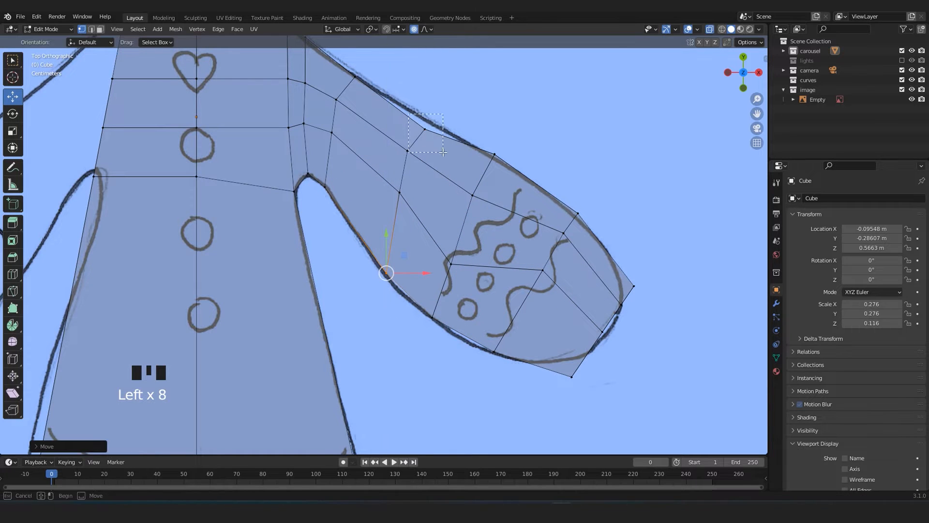
Raise the upper edge vertex nearest the shoulder onto the outline and reposition interior vertices in the forearm.
drag(441, 151, 440, 152)
drag(427, 105, 430, 94)
scroll(541, 340, down, 1)
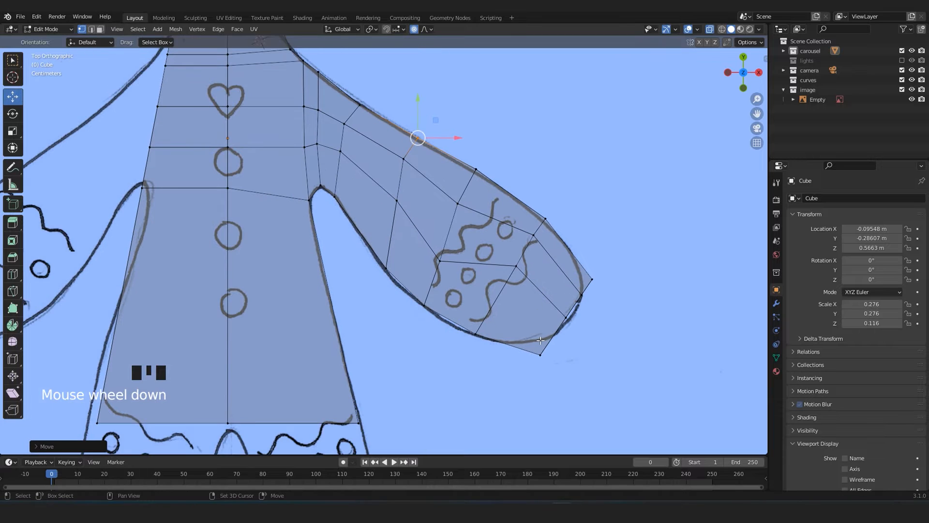
drag(442, 260, 443, 261)
drag(440, 227, 440, 221)
drag(503, 246, 516, 277)
drag(523, 225, 542, 246)
drag(551, 217, 540, 240)
Move the hand's upper and lower corner vertices and the adjacent lower edge vertex onto the rounded outline.
drag(614, 259, 587, 284)
key(g)
click(662, 301)
drag(532, 343, 567, 362)
key(g)
click(547, 348)
drag(464, 321, 487, 346)
key(g)
Reposition the interior vertices of the upper arm to even out the spacing of the arm's grid.
drag(387, 187, 407, 213)
key(g)
click(402, 232)
key(g)
drag(392, 146, 474, 217)
click(420, 180)
key(g)
click(467, 224)
Move the lower vertex at the hand's tip onto the sketched curve.
scroll(545, 346, down, 2)
scroll(546, 347, up, 2)
drag(557, 308, 585, 327)
key(g)
click(565, 343)
Fine-tune the arm's remaining interior vertices so its lengthwise edges run smoothly from shoulder to hand.
drag(379, 204, 406, 234)
key(g)
key(g)
drag(438, 196, 538, 276)
key(g)
drag(383, 152, 417, 188)
key(g)
click(417, 175)
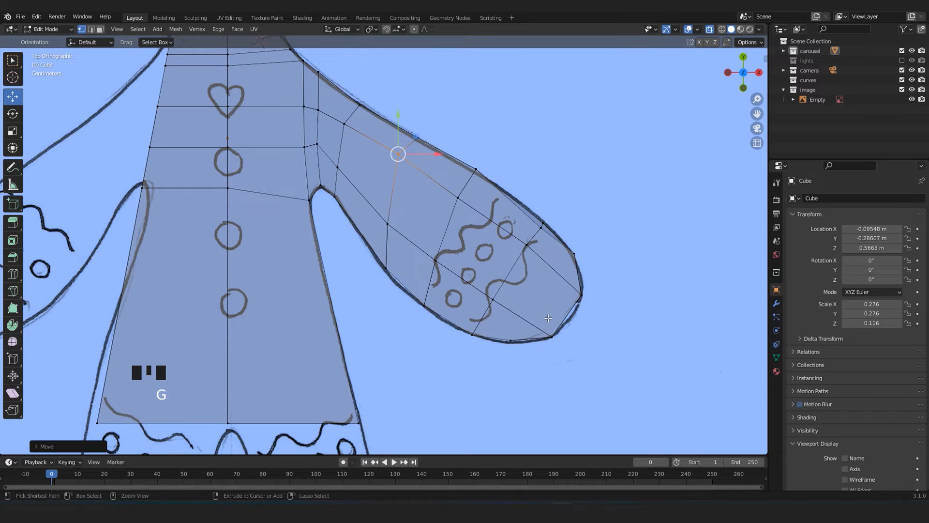
Turn off the see-through display and examine the arm and torso surfaces from several angles.
scroll(533, 301, down, 2)
key(Tab)
key(alt+z)
middle_drag(533, 301, 326, 248)
scroll(349, 247, up, 3)
key(Tab)
shift+middle_drag(542, 237, 397, 194)
scroll(397, 193, up, 3)
click(367, 187)
ctrl+click(576, 261)
drag(456, 181, 455, 174)
drag(379, 204, 378, 194)
scroll(370, 195, down, 3)
key(Tab)
middle_drag(369, 194, 329, 266)
scroll(503, 237, down, 4)
key(Tab)
scroll(489, 242, up, 3)
scroll(329, 266, up, 3)
shift+middle_drag(334, 264, 465, 310)
scroll(462, 307, down, 4)
key(Tab)
middle_drag(445, 271, 331, 316)
scroll(382, 249, up, 3)
scroll(345, 264, down, 2)
key(Tab)
key(Tab)
middle_drag(384, 335, 493, 286)
key(Tab)
scroll(493, 286, up, 4)
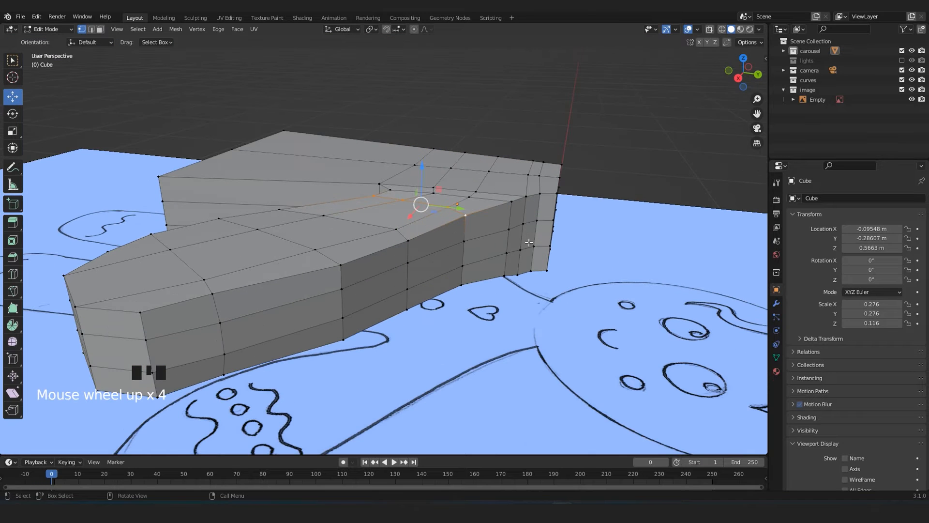
scroll(488, 251, down, 2)
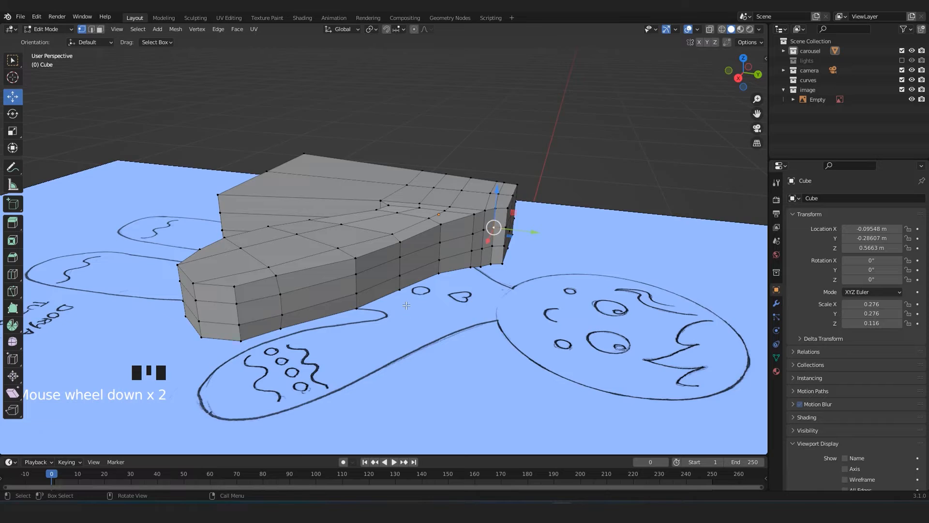
Select the middle band of side faces running around the torso and arm.
middle_drag(407, 305, 392, 290)
scroll(392, 290, up, 2)
key(ctrl+3)
click(568, 260)
click(566, 259)
scroll(566, 259, down, 2)
middle_drag(566, 258, 269, 300)
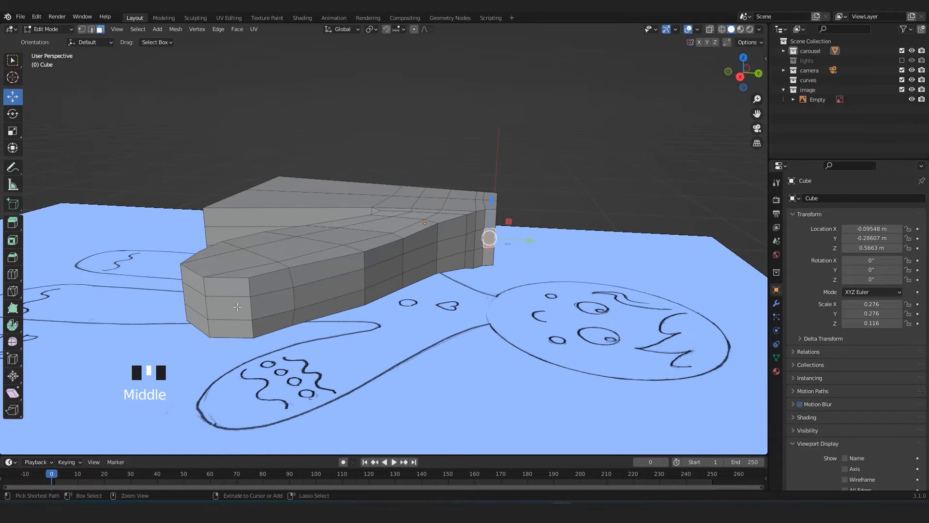
ctrl+click(238, 307)
middle_drag(167, 323, 372, 321)
scroll(279, 311, down, 2)
scroll(372, 321, up, 2)
ctrl+click(259, 289)
middle_drag(258, 290, 219, 329)
key(KP_7)
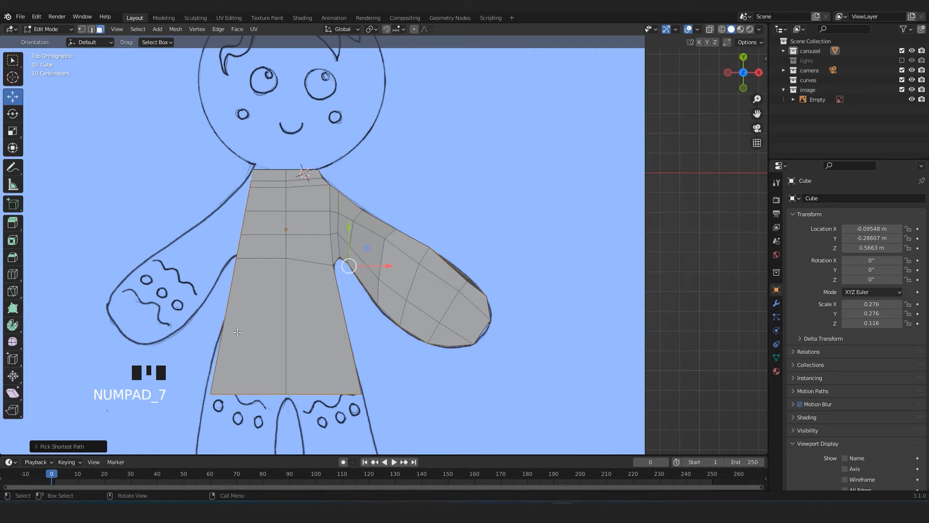
key(s)
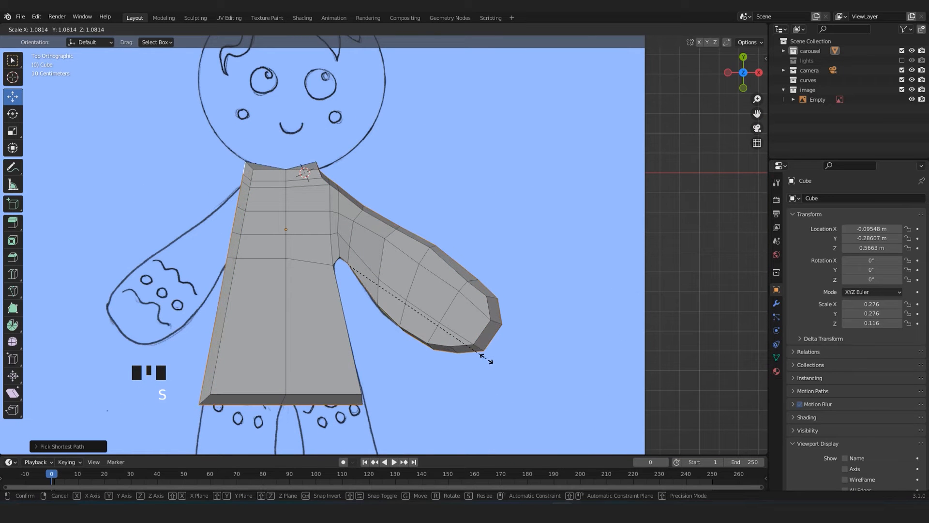
click(487, 359)
key(ctrl+z)
key(s)
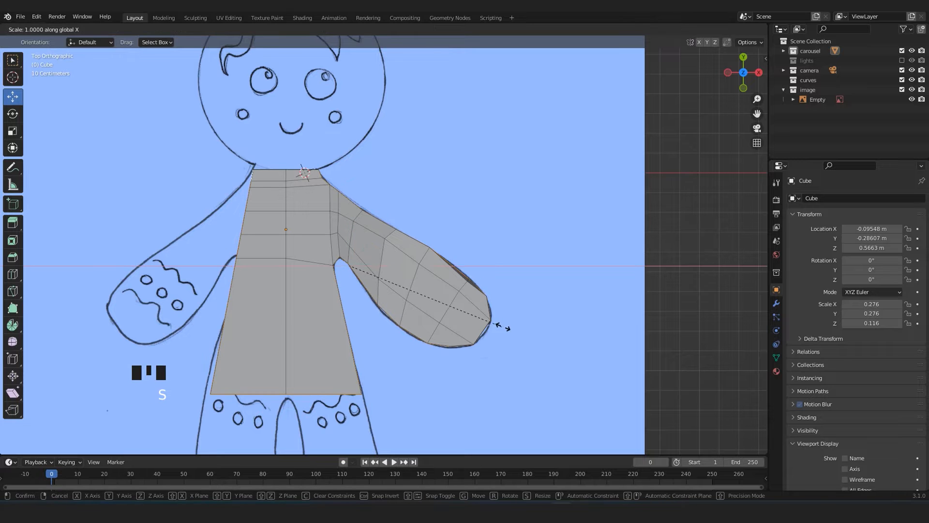
key(x)
click(506, 329)
key(ctrl+z)
Scale the middle band of side faces outward by a factor of about 1.06.
middle_drag(504, 331, 442, 296)
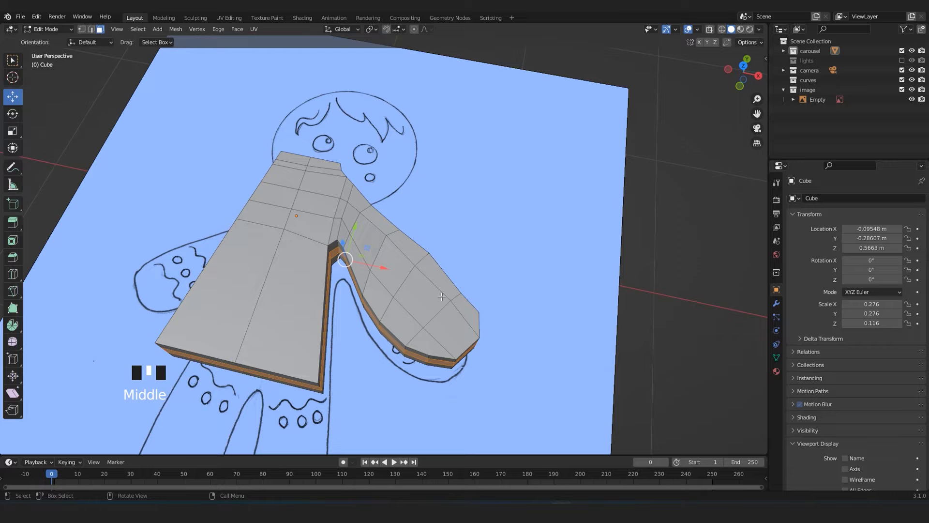
key(Tab)
key(Tab)
middle_drag(460, 364, 293, 305)
scroll(295, 305, up, 2)
key(s)
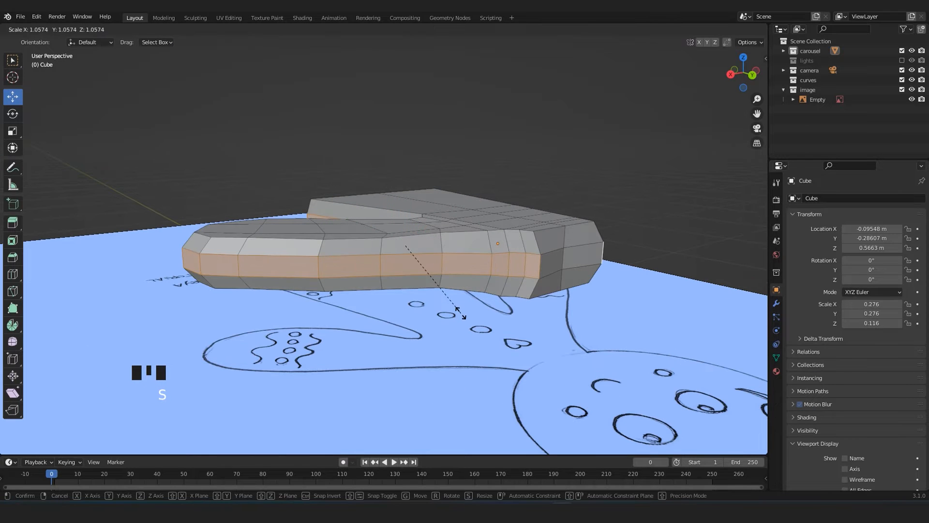
click(461, 312)
Move the middle side face of the torso below the armpit outward along X.
middle_drag(461, 312, 369, 253)
scroll(299, 300, up, 2)
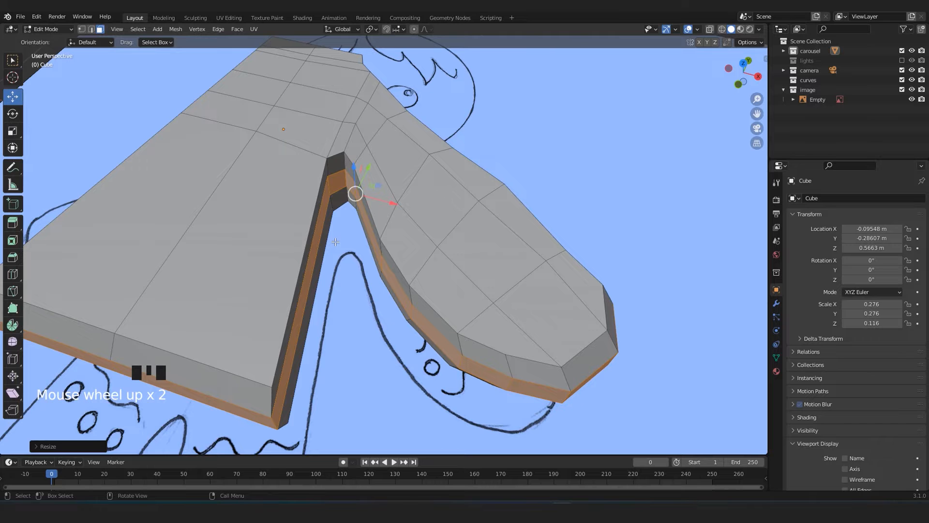
click(312, 290)
shift+middle_drag(312, 290, 341, 246)
drag(340, 242, 352, 247)
scroll(353, 250, down, 4)
Examine the bevelled profile of the torso and arm from the side and from above.
middle_drag(355, 249, 240, 156)
scroll(532, 262, up, 2)
key(Tab)
middle_drag(547, 266, 359, 302)
mouse_move(246, 266)
middle_down()
mouse_move(274, 311)
mouse_move(364, 229)
mouse_move(448, 256)
mouse_move(467, 290)
mouse_move(405, 312)
mouse_move(410, 286)
middle_up()
key(Tab)
key(Tab)
key(KP_7)
scroll(417, 301, up, 4)
scroll(418, 300, down, 2)
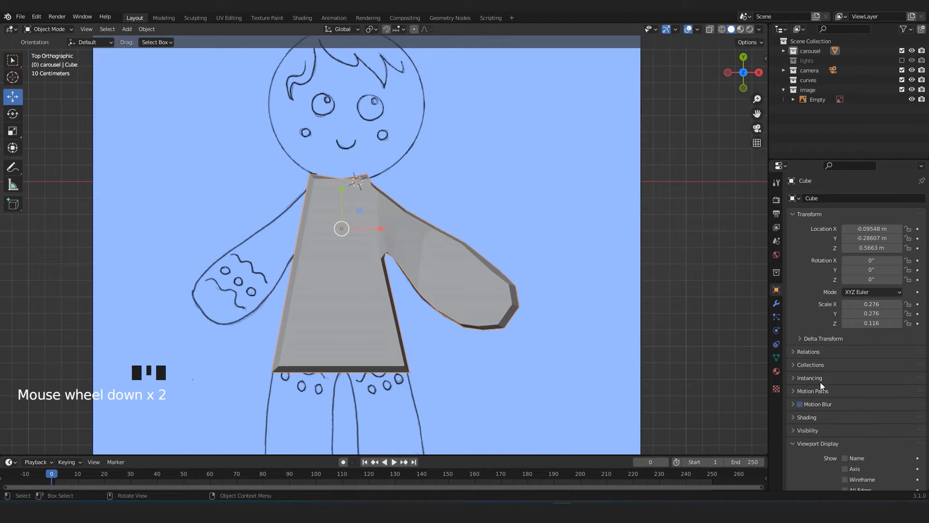
Add a Subdivision Surface modifier to the body and set its render level to 1.
click(776, 304)
click(846, 196)
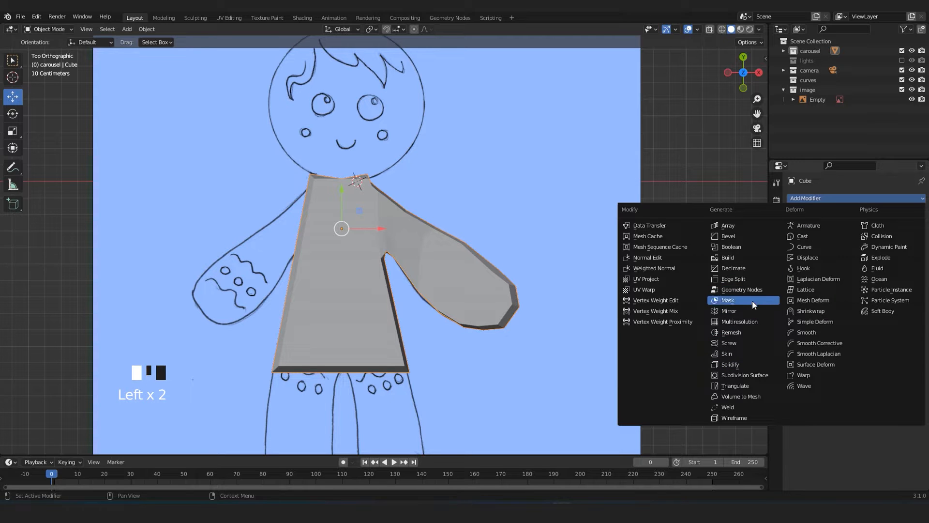
click(748, 376)
click(844, 250)
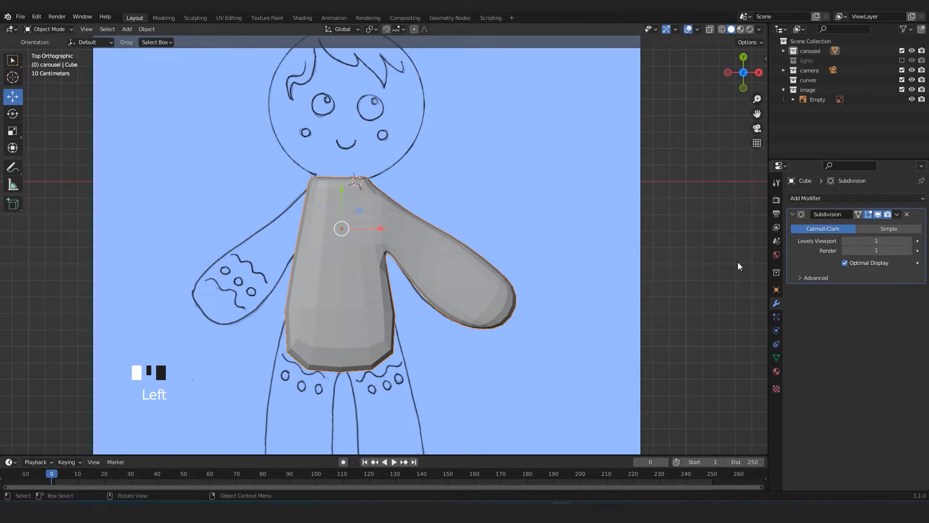
scroll(533, 286, up, 2)
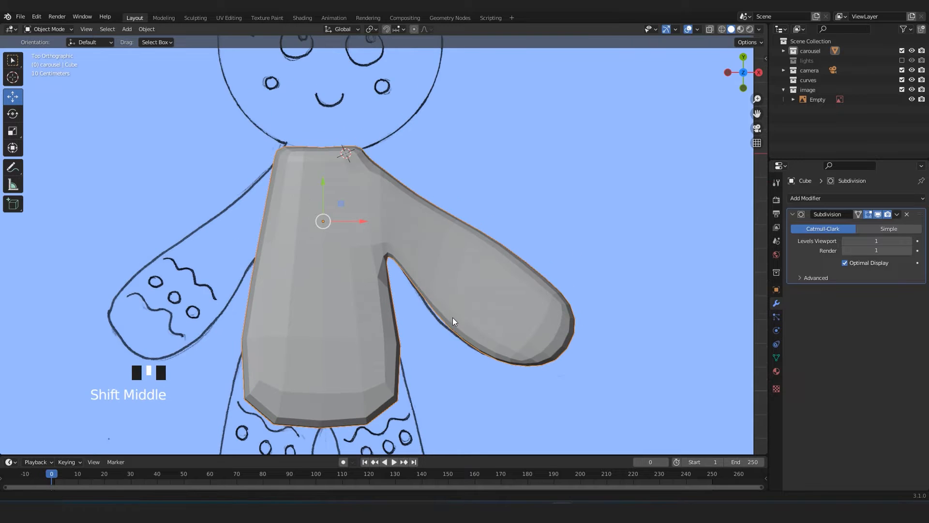
shift+middle_drag(454, 322, 472, 296)
scroll(380, 231, down, 1)
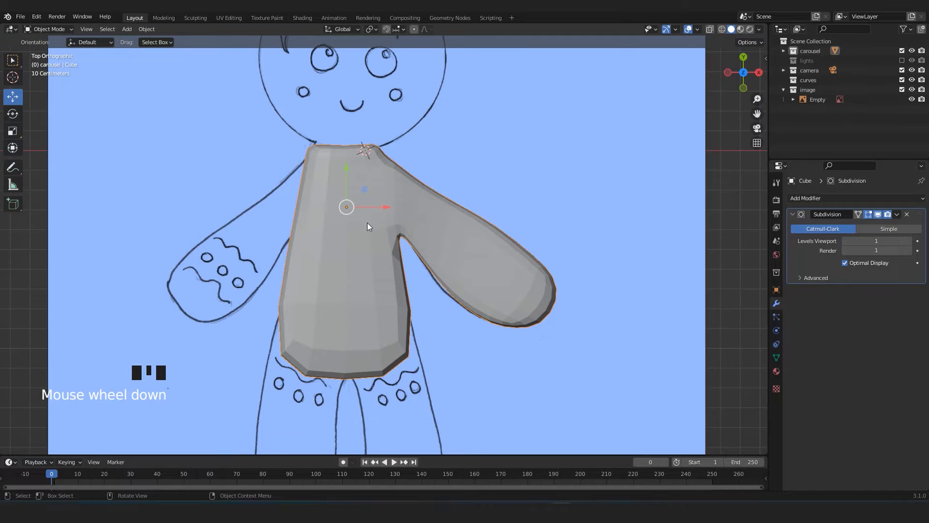
Apply smooth shading to the body and save the file.
right_click(360, 248)
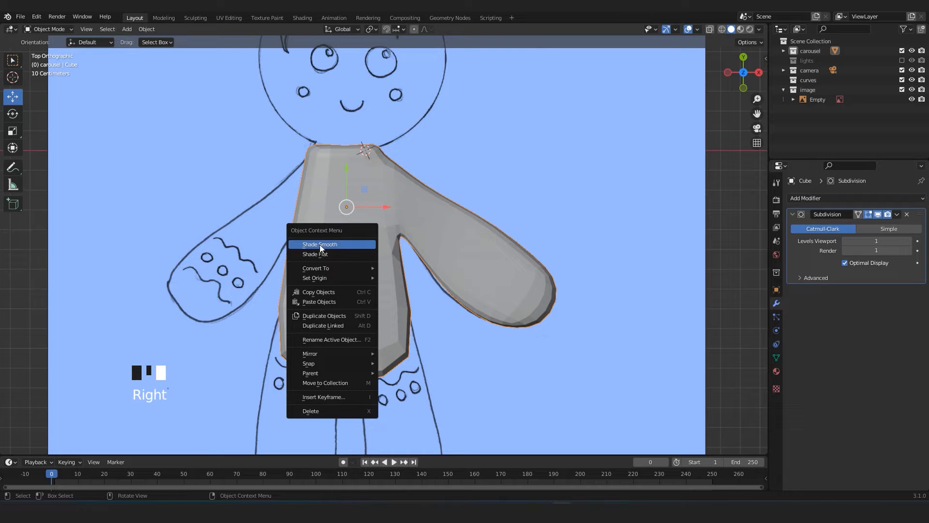
click(313, 250)
scroll(468, 330, down, 3)
scroll(468, 330, up, 3)
scroll(469, 319, down, 2)
scroll(457, 286, up, 1)
middle_drag(457, 286, 376, 275)
scroll(350, 219, up, 2)
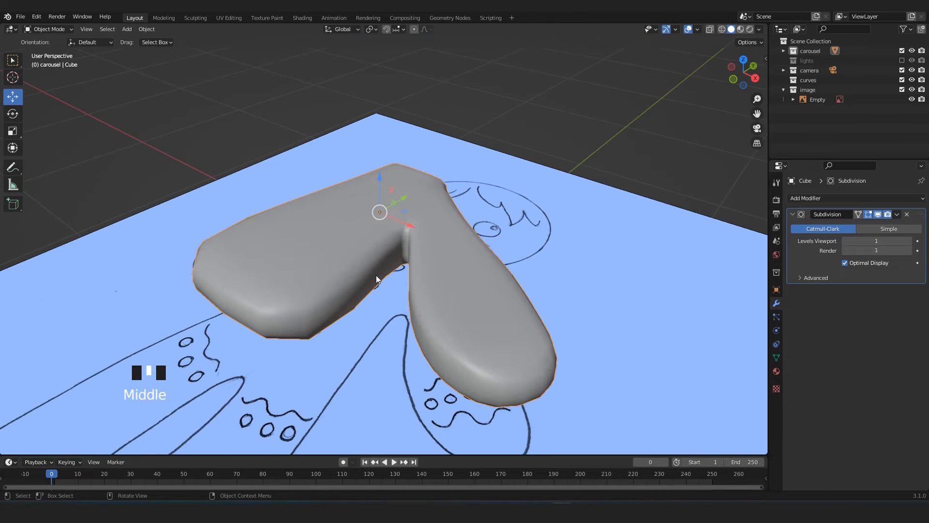
key(KP_7)
scroll(376, 275, down, 2)
key(ctrl+s)
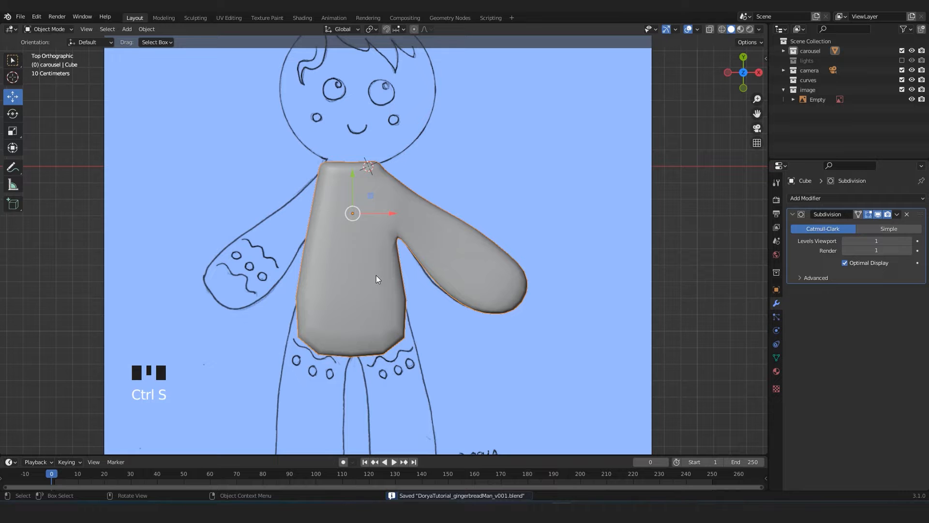
Add three evenly spaced horizontal edge loops across the torso between the armpit and the lower edge.
key(Tab)
shift+middle_drag(414, 352, 415, 330)
scroll(426, 368, up, 2)
shift+middle_drag(426, 368, 406, 296)
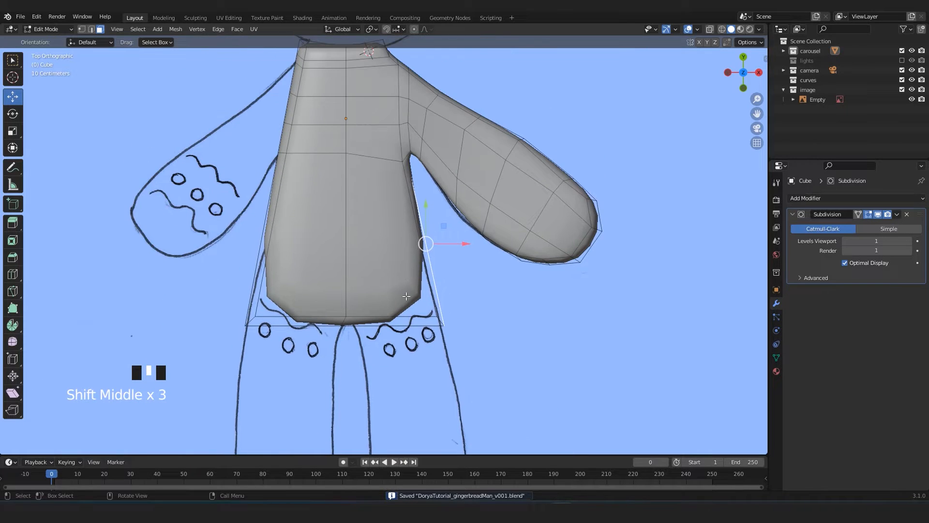
key(alt+z)
key(alt+z)
key(alt+z)
scroll(407, 289, up, 2)
key(ctrl+r)
scroll(426, 268, up, 1)
scroll(425, 268, up, 1)
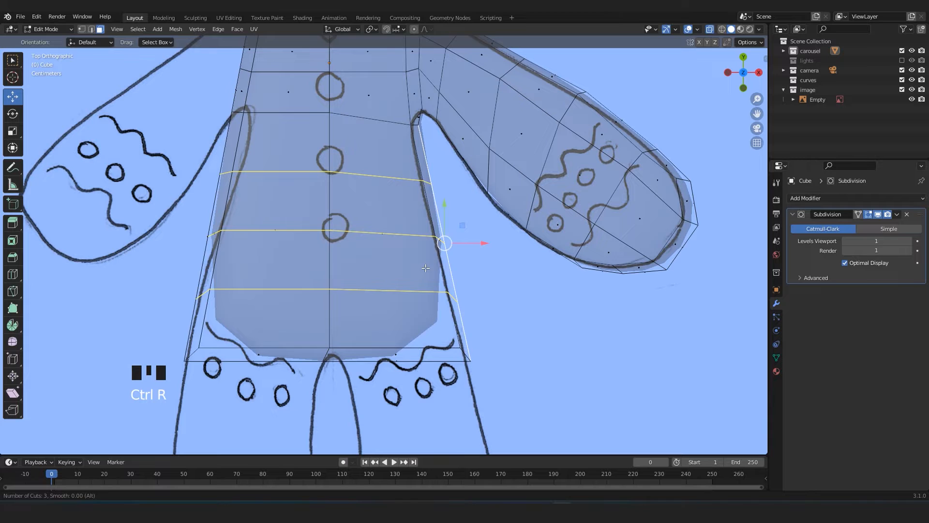
click(426, 268)
right_click(426, 268)
Save the file and move the torso's arm-side edge vertices below the armpit inward toward the sketched outline.
drag(330, 203, 329, 197)
shift+middle_drag(372, 228, 383, 276)
key(ctrl+1)
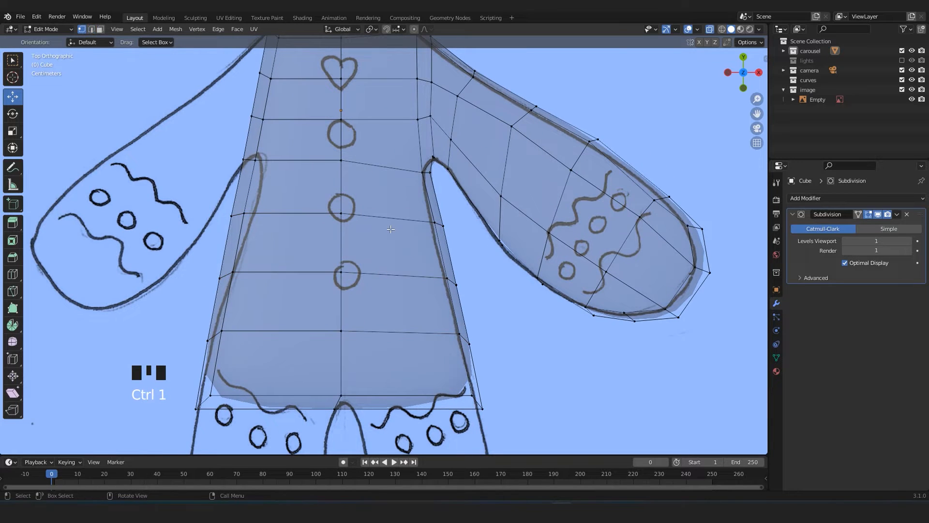
key(alt+z)
key(alt+z)
click(443, 221)
shift+middle_drag(477, 218, 489, 247)
key(ctrl+s)
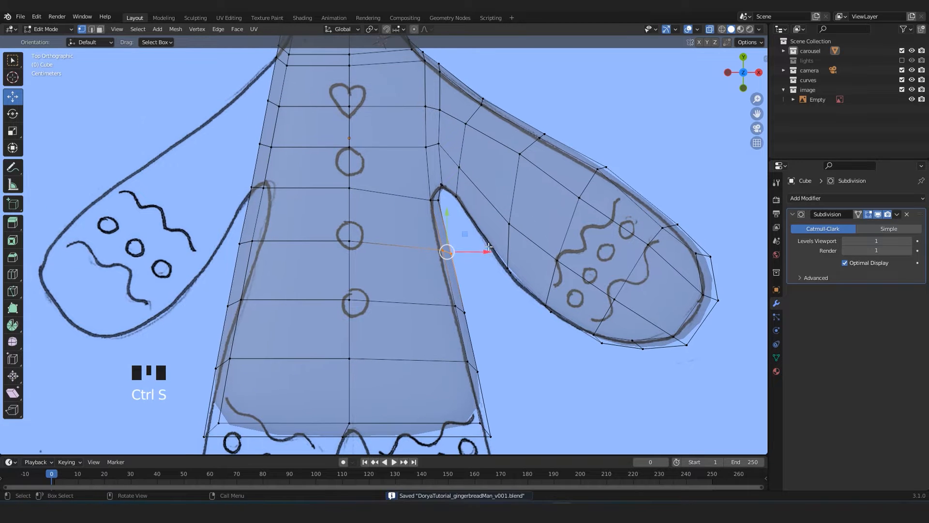
drag(486, 252, 475, 252)
mouse_move(489, 294)
mouse_down()
mouse_move(436, 324)
mouse_move(479, 310)
mouse_up()
shift+middle_drag(479, 310, 475, 217)
Reposition the vertices around the shoulder and armpit where the arm joins the torso.
drag(408, 250, 503, 275)
shift+middle_drag(436, 122, 431, 244)
scroll(431, 244, up, 3)
drag(415, 172, 474, 239)
drag(411, 208, 440, 230)
scroll(477, 212, down, 5)
scroll(547, 114, up, 4)
mouse_move(440, 197)
mouse_down()
mouse_move(444, 212)
mouse_move(447, 205)
mouse_up()
drag(479, 248, 520, 284)
Reposition the interior vertices along the arm and hand to even out the grid spacing.
drag(519, 239, 516, 254)
shift+middle_drag(567, 297, 512, 134)
drag(513, 138, 553, 180)
drag(550, 140, 547, 148)
drag(608, 206, 651, 260)
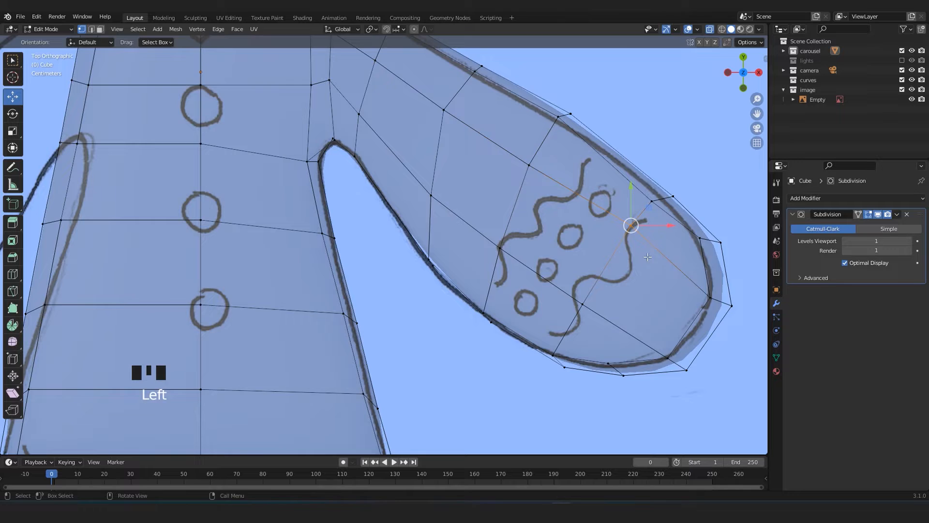
drag(649, 207, 646, 214)
Rotate and move the shoulder's upper-edge vertices so the edge follows the sketched shoulder line.
scroll(645, 214, down, 3)
shift+middle_drag(378, 97, 423, 211)
scroll(423, 211, up, 3)
drag(387, 141, 435, 203)
key(r)
click(506, 197)
key(g)
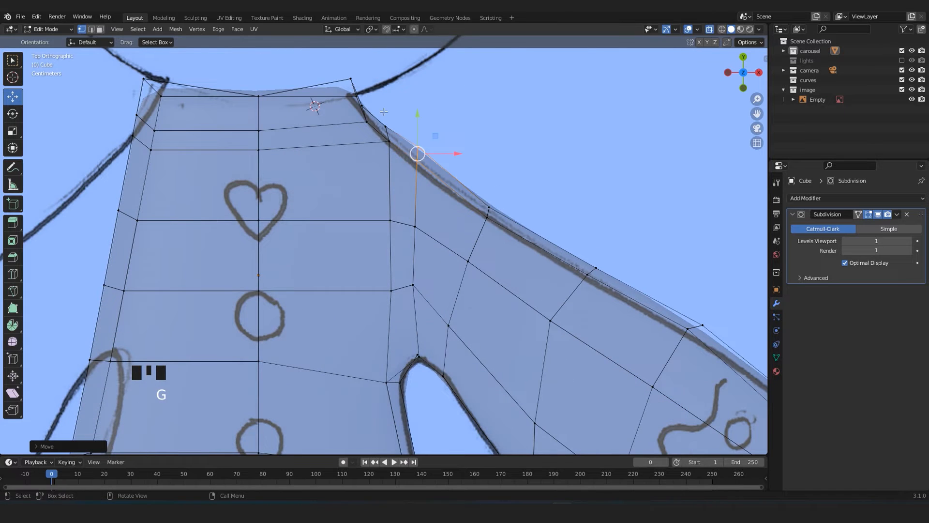
scroll(511, 195, down, 5)
scroll(460, 338, up, 1)
Inset the faces on the arm-side half of the torso's bottom end, where the leg starts.
shift+middle_drag(409, 436, 421, 194)
scroll(419, 213, up, 2)
key(alt+z)
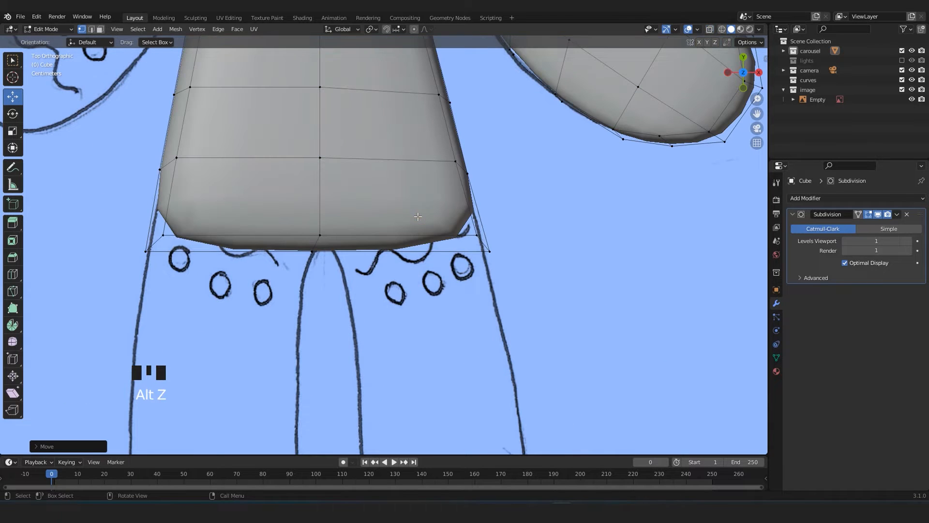
key(ctrl+3)
click(398, 244)
middle_drag(398, 244, 382, 158)
scroll(382, 160, up, 3)
mouse_move(382, 257)
middle_down()
mouse_move(325, 246)
mouse_move(354, 237)
mouse_move(394, 242)
middle_up()
ctrl+click(384, 272)
scroll(382, 244, up, 3)
scroll(417, 296, down, 3)
scroll(418, 296, up, 3)
scroll(388, 252, down, 5)
scroll(366, 244, up, 6)
middle_drag(366, 245, 464, 218)
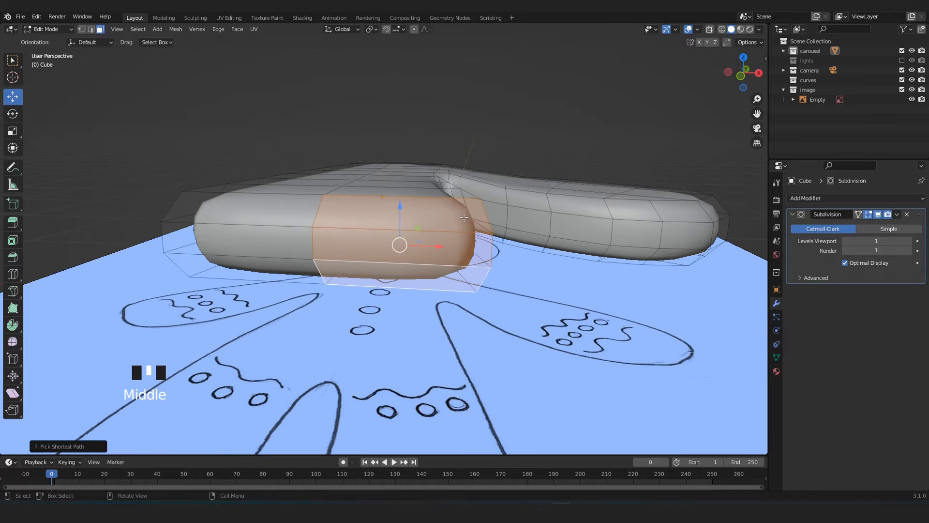
middle_drag(539, 303, 566, 350)
key(i)
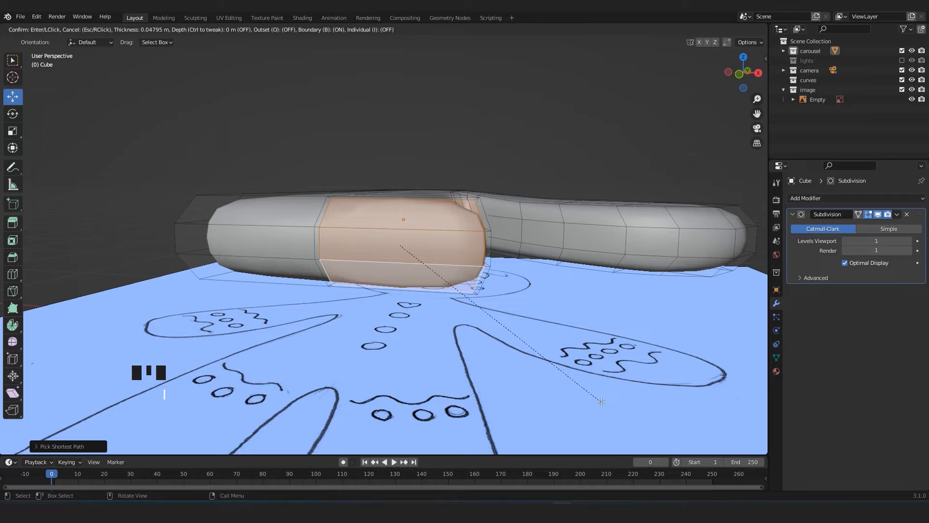
click(591, 397)
Move the inset bottom faces downward and align them in top view with the top of the sketched leg.
middle_drag(591, 397, 367, 227)
drag(377, 200, 388, 231)
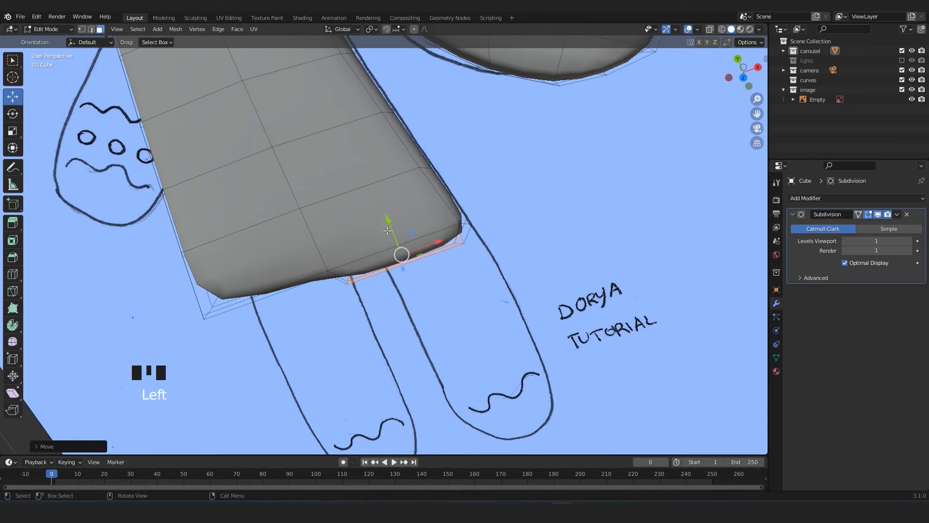
click(389, 221)
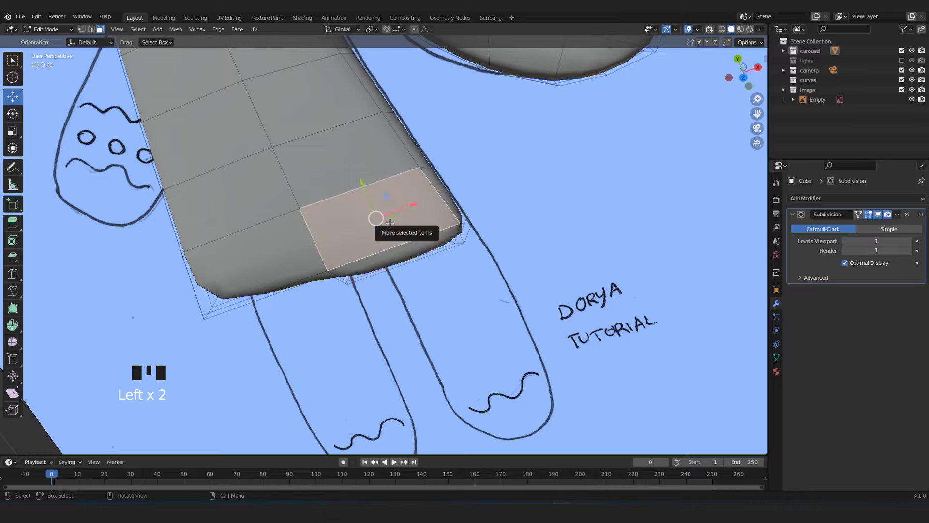
key(ctrl+z)
key(KP_7)
key(alt+z)
shift+middle_drag(385, 285, 396, 234)
key(g)
click(463, 265)
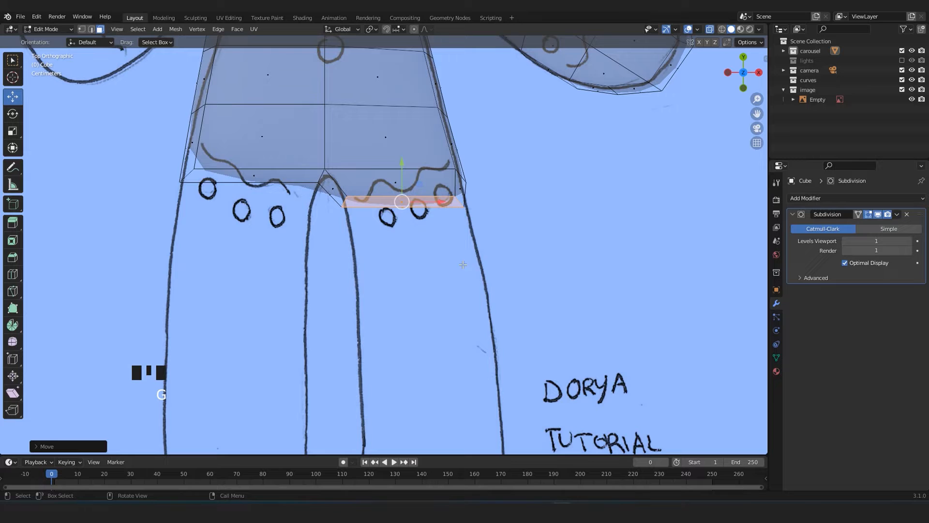
Extrude the bottom faces down to the sketched foot and scale the end wider to form the leg.
scroll(552, 234, down, 3)
key(e)
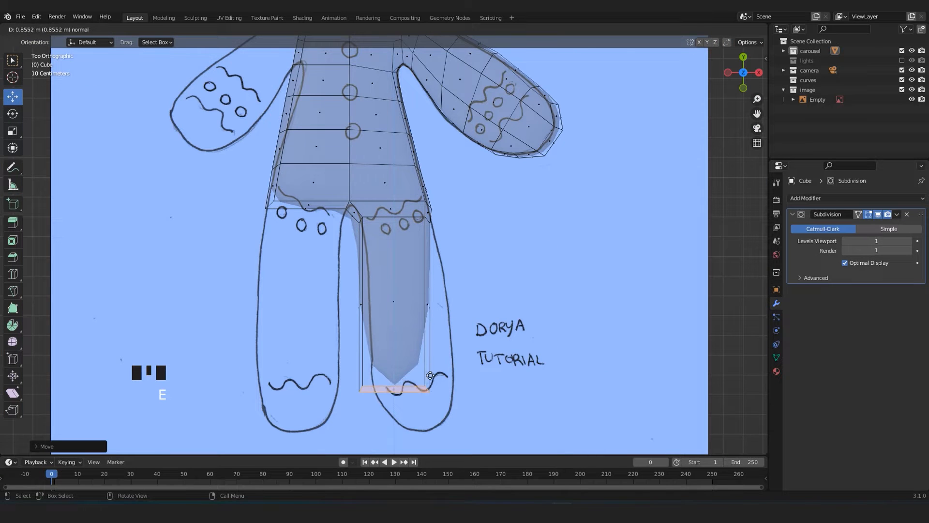
click(448, 409)
key(s)
click(487, 415)
key(Tab)
key(alt+z)
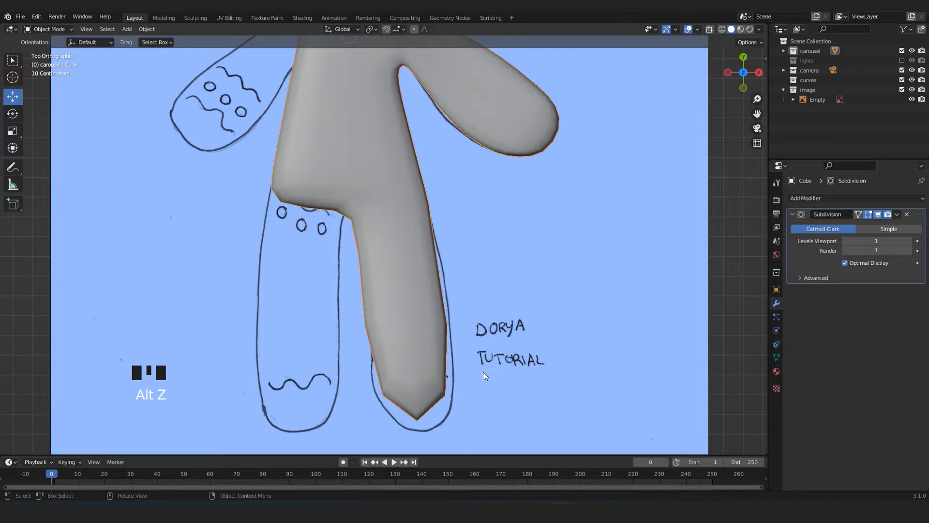
scroll(484, 373, down, 5)
shift+middle_drag(423, 286, 394, 268)
scroll(393, 269, up, 3)
scroll(393, 269, down, 2)
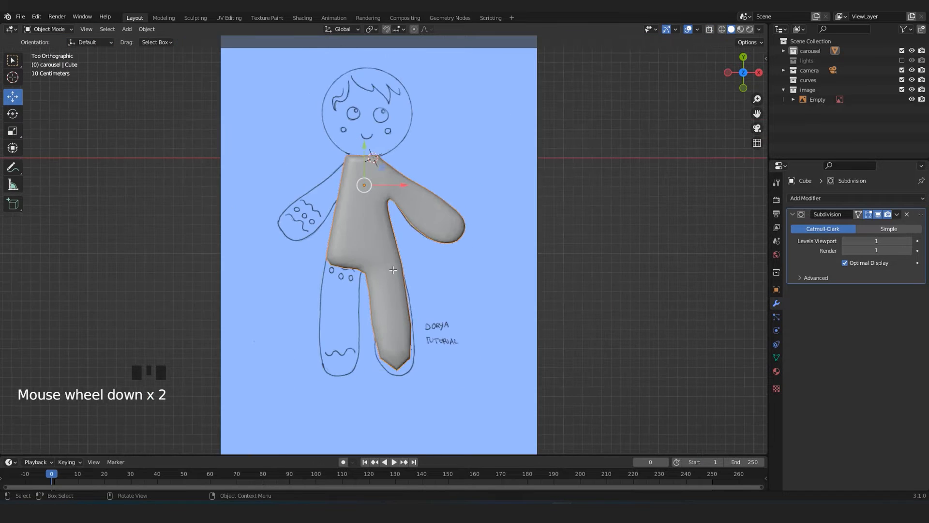
Add a loop cut across the leg and slide it down close to the foot end.
key(Tab)
scroll(430, 349, up, 3)
shift+middle_drag(430, 349, 400, 204)
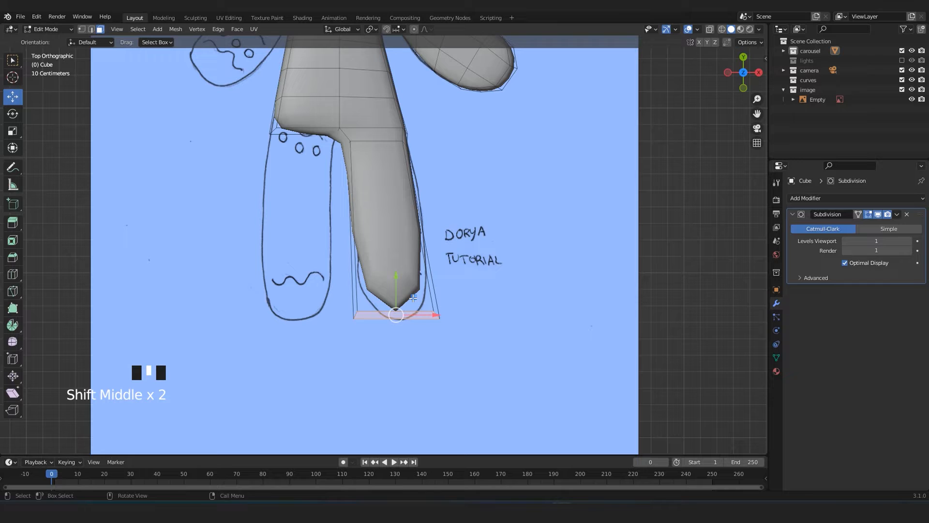
key(ctrl+r)
click(397, 199)
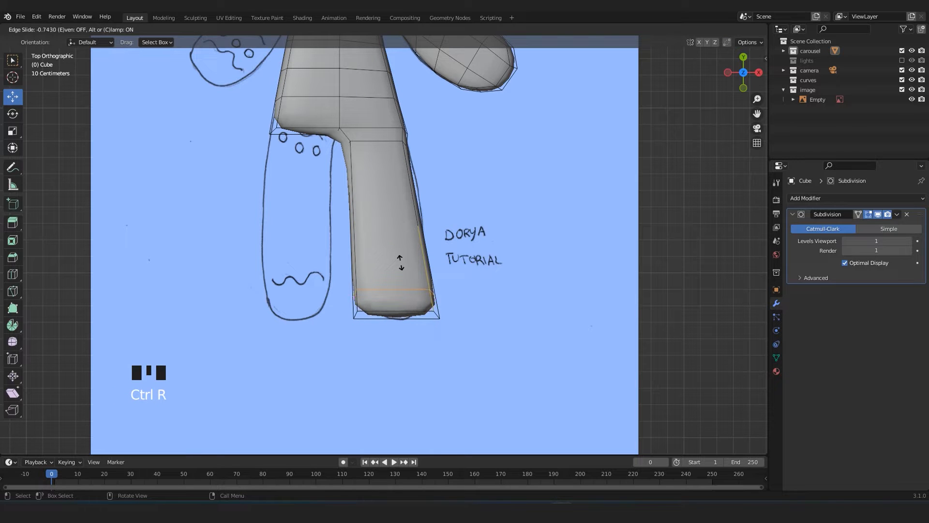
click(400, 262)
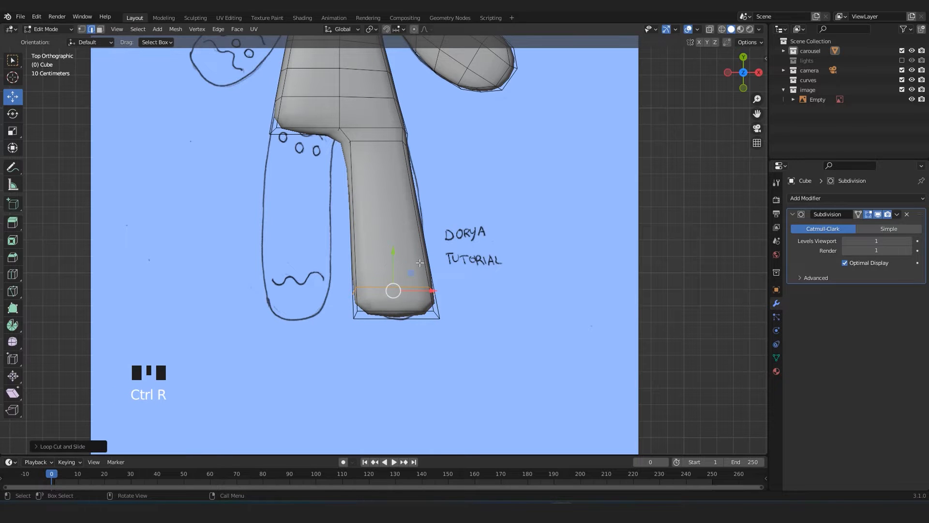
Turn off the Subdivision modifier's viewport display and nudge all the foot-end vertices.
click(877, 215)
scroll(396, 336, up, 2)
key(alt+z)
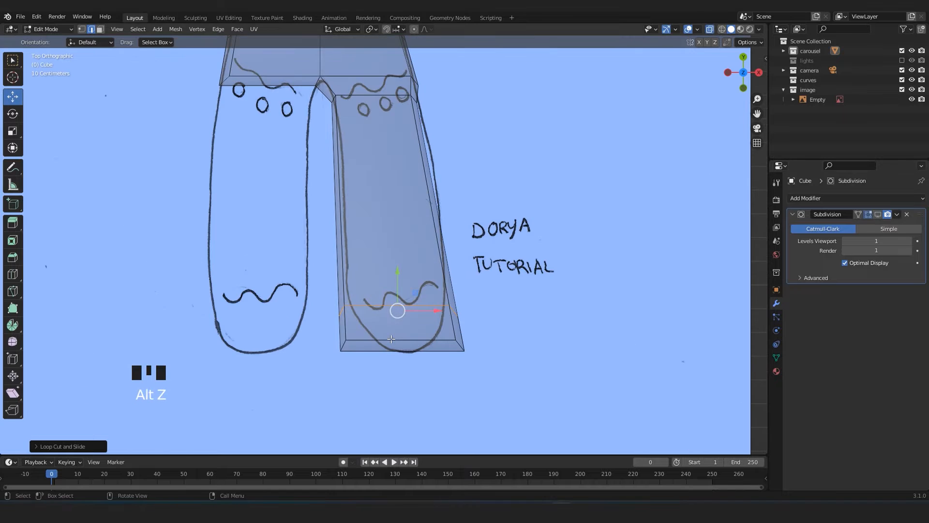
key(1)
drag(303, 276, 469, 355)
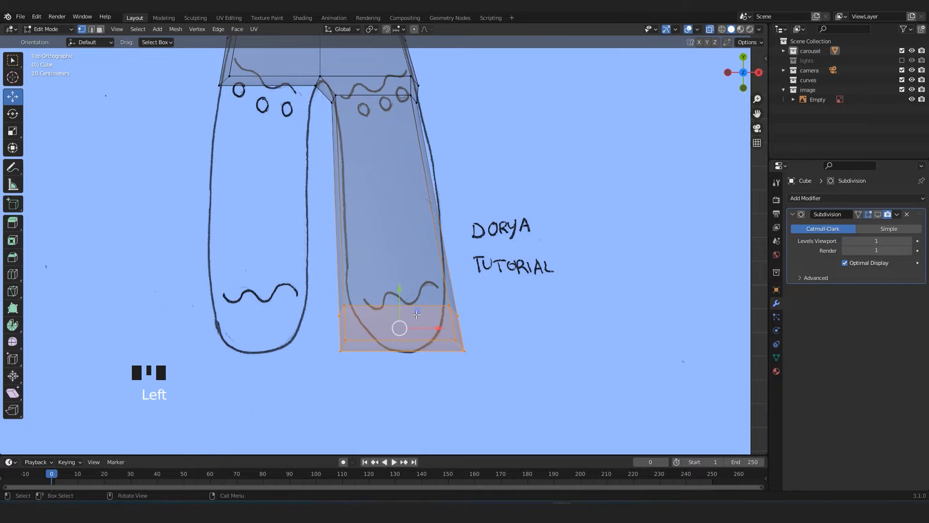
key(g)
click(405, 304)
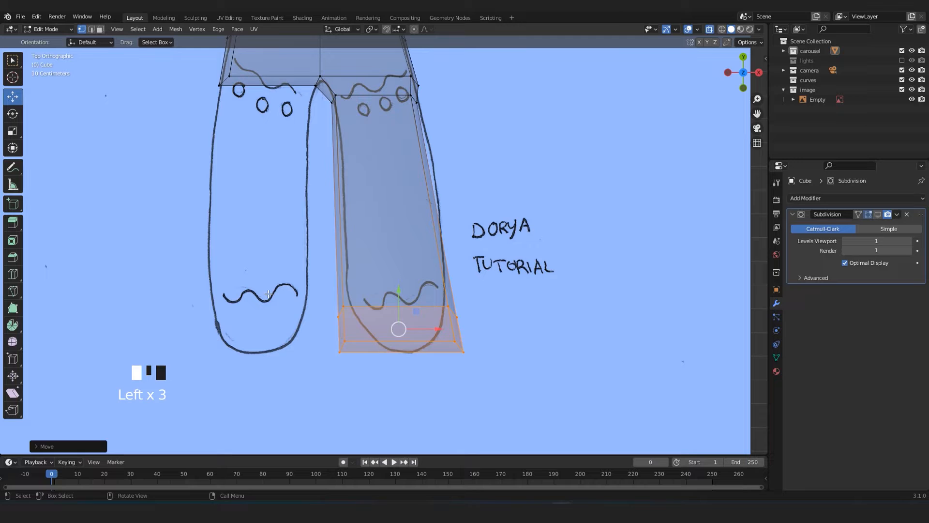
Move the vertices on the foot's inner side onto the sketched rounded outline.
click(321, 293)
drag(321, 293, 360, 358)
mouse_move(360, 310)
mouse_down()
mouse_move(389, 296)
mouse_move(384, 310)
mouse_move(365, 293)
mouse_up()
click(365, 340)
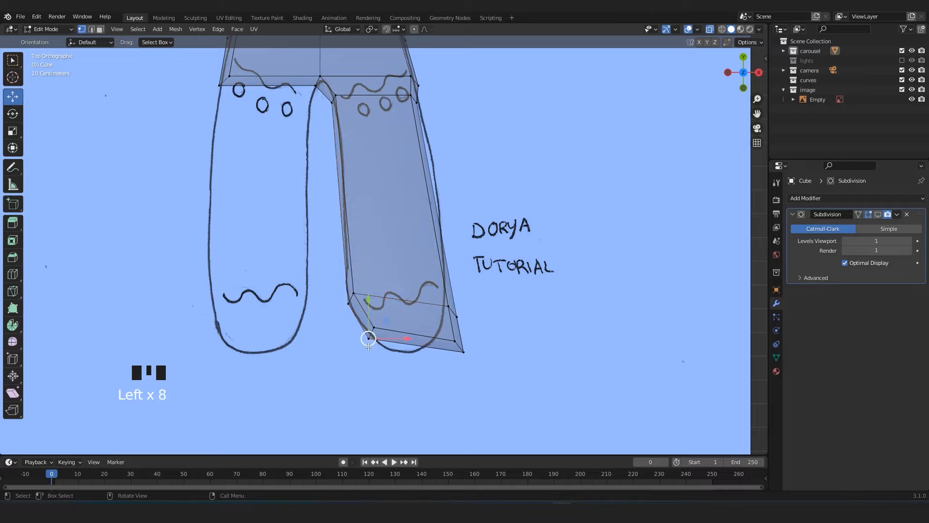
click(369, 337)
key(g)
click(370, 358)
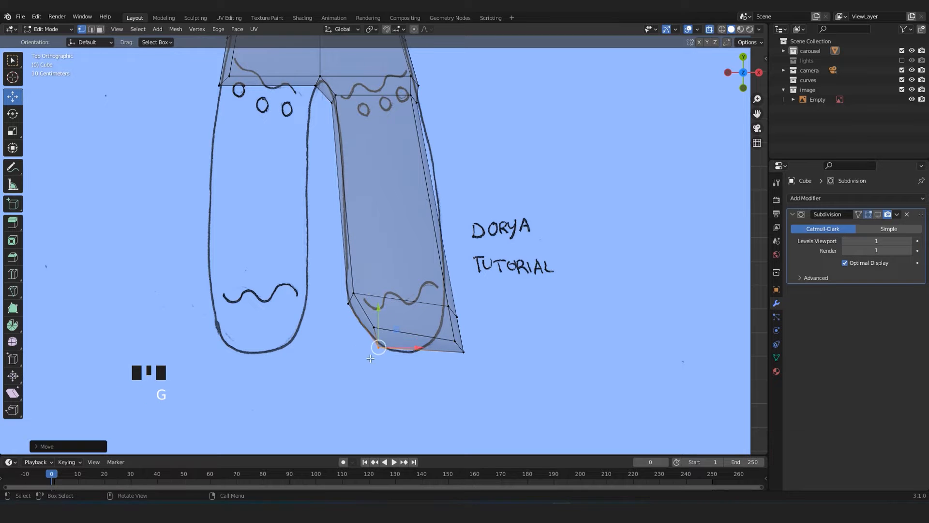
Move the outer vertices at the foot's tip inward to the sketched outline.
click(456, 342)
key(g)
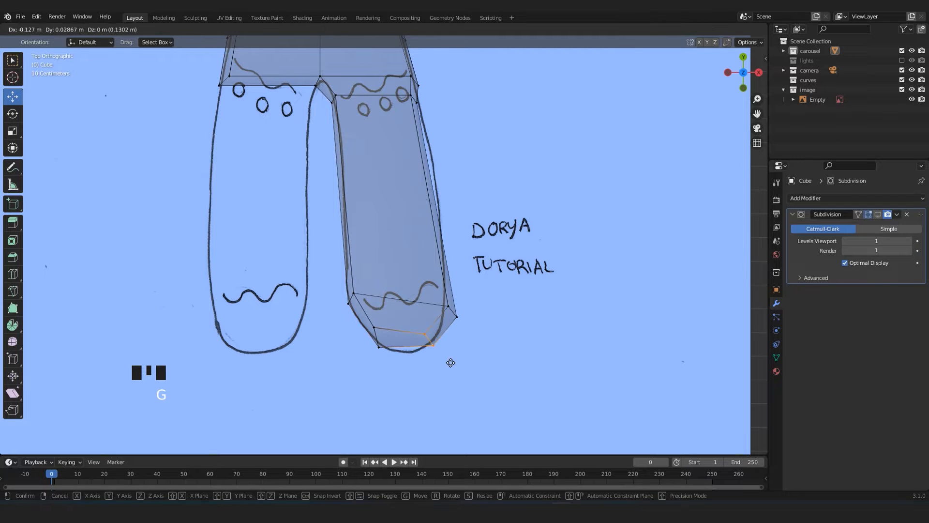
click(419, 329)
click(416, 332)
click(417, 332)
key(g)
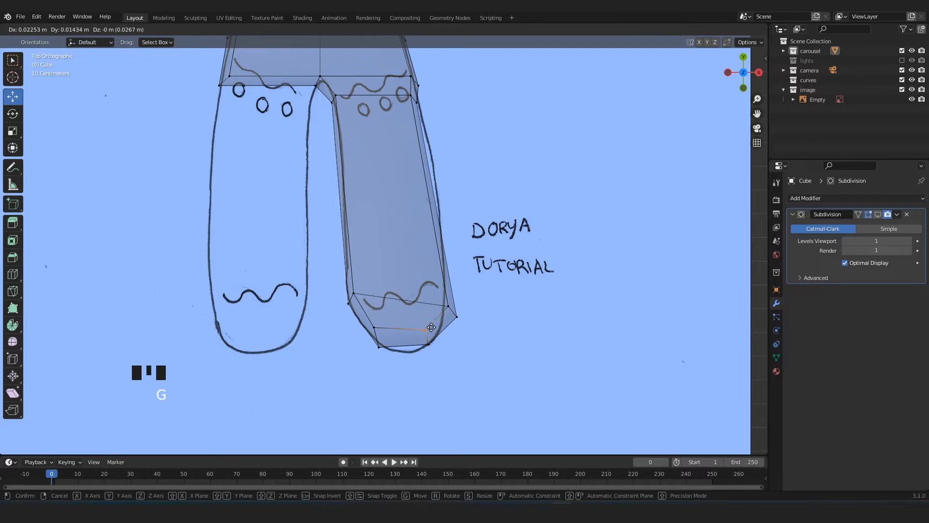
click(433, 323)
click(417, 342)
key(g)
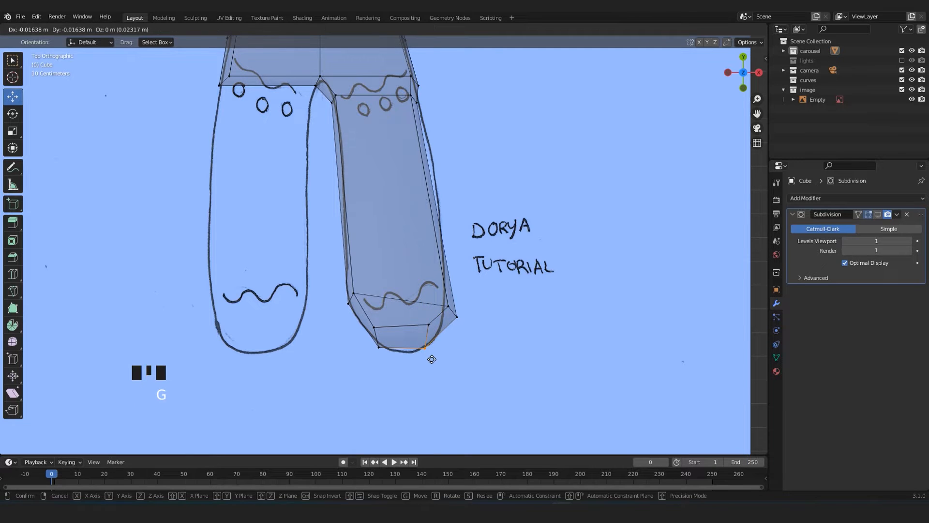
click(432, 359)
Move the outer ankle, foot-tip and upper outer leg vertices onto the sketched leg outline.
click(458, 318)
key(g)
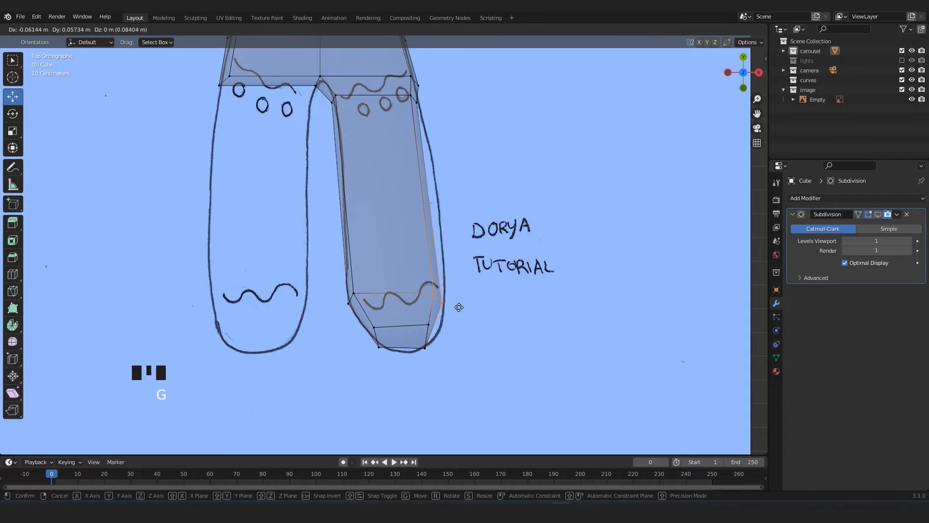
click(462, 310)
click(422, 343)
key(g)
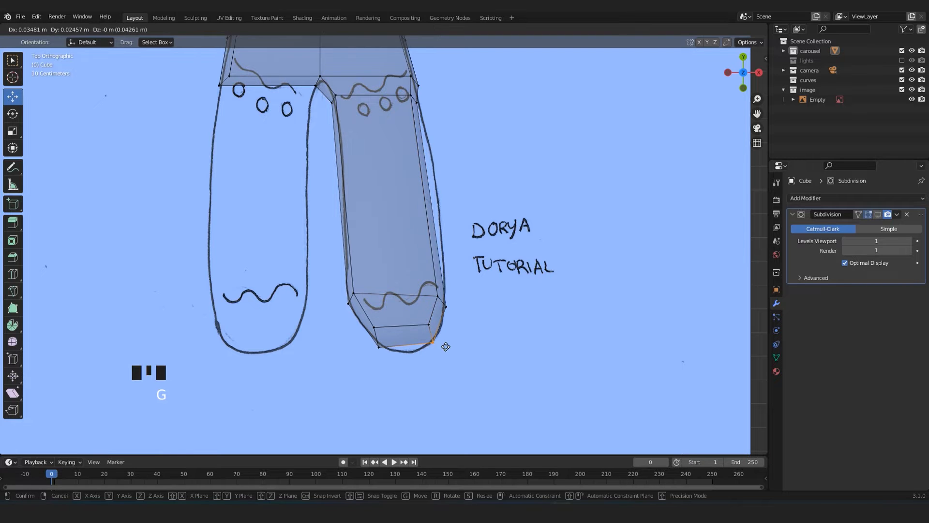
click(442, 349)
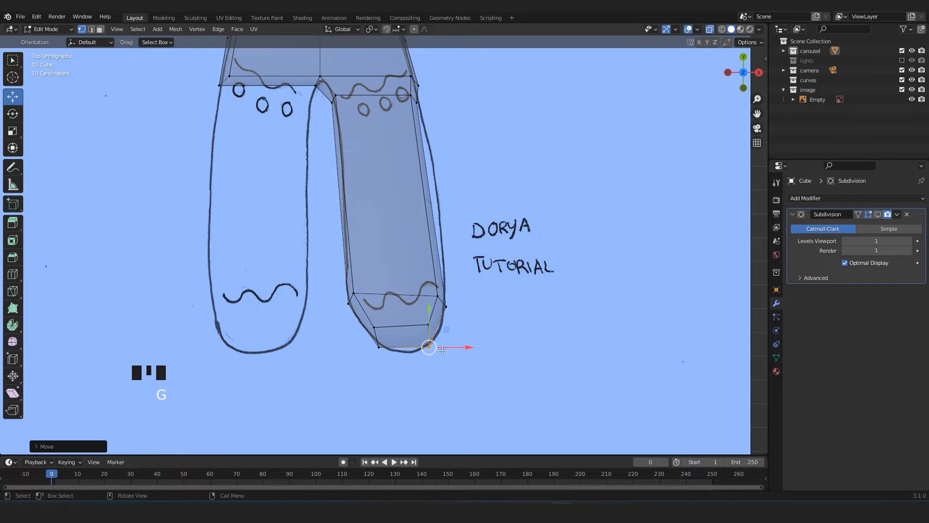
click(413, 95)
key(g)
click(430, 128)
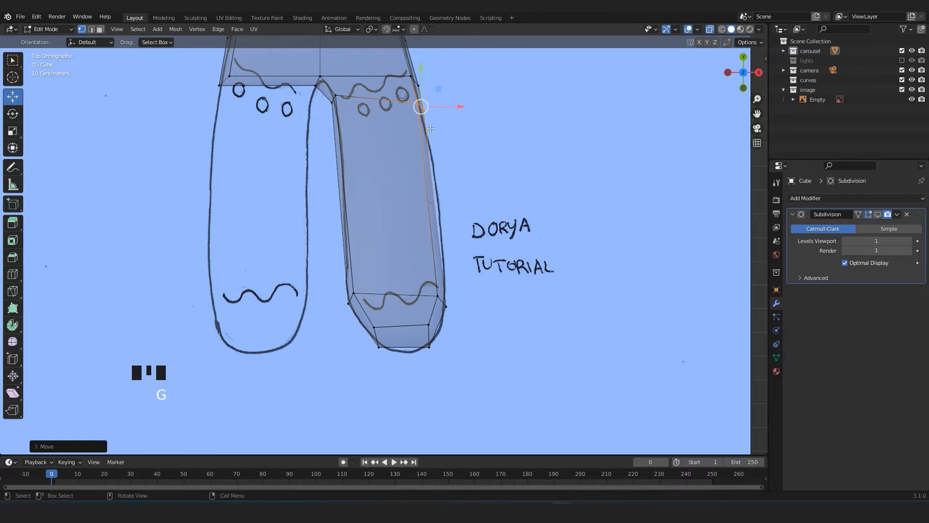
Add three evenly spaced loop cuts across the leg between the hip and the foot.
shift+middle_drag(367, 226, 365, 279)
key(ctrl+r)
scroll(365, 280, up, 2)
click(365, 279)
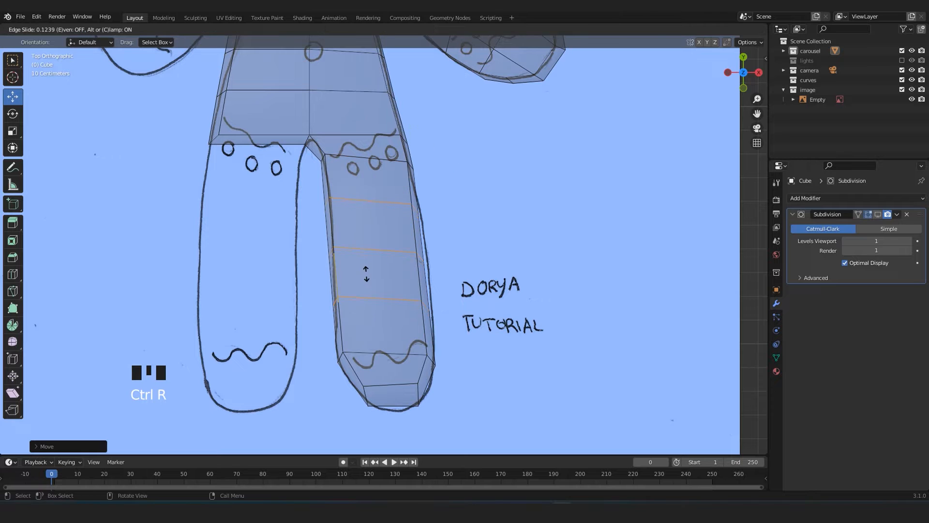
right_click(366, 273)
Turn the Subdivision modifier's viewport display back on in Object Mode and save the file.
key(Tab)
scroll(416, 313, down, 3)
key(alt+z)
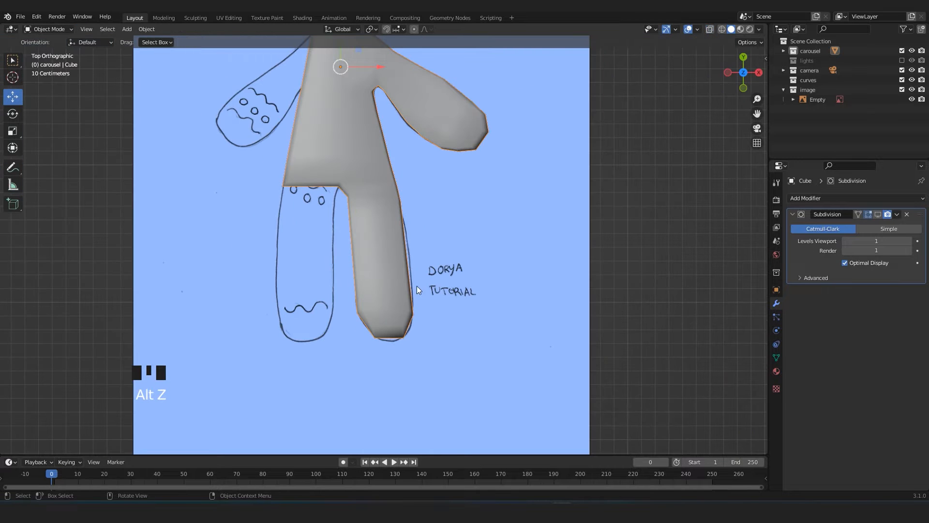
click(878, 214)
shift+middle_drag(503, 240, 512, 327)
scroll(503, 315, down, 3)
key(ctrl+s)
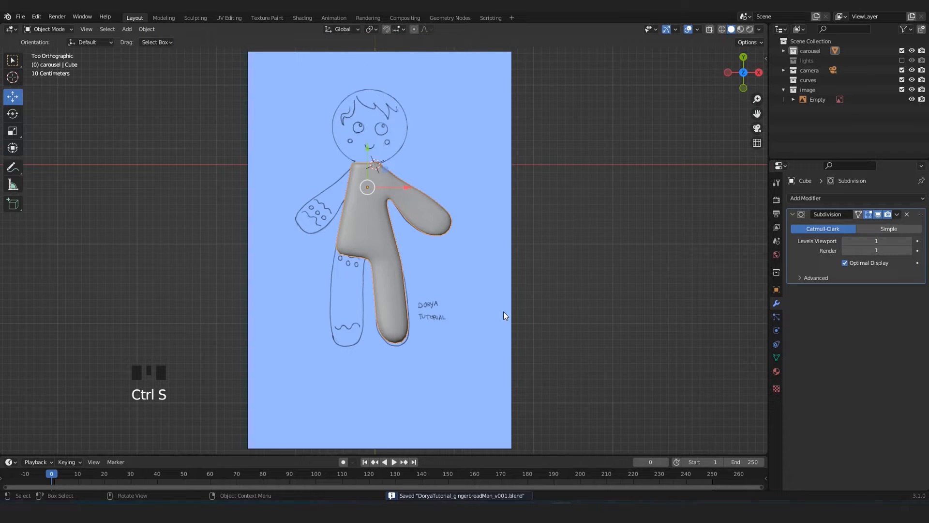
Slide the three middle leg loops up toward the hip.
key(Tab)
scroll(504, 312, up, 5)
shift+middle_drag(503, 312, 504, 136)
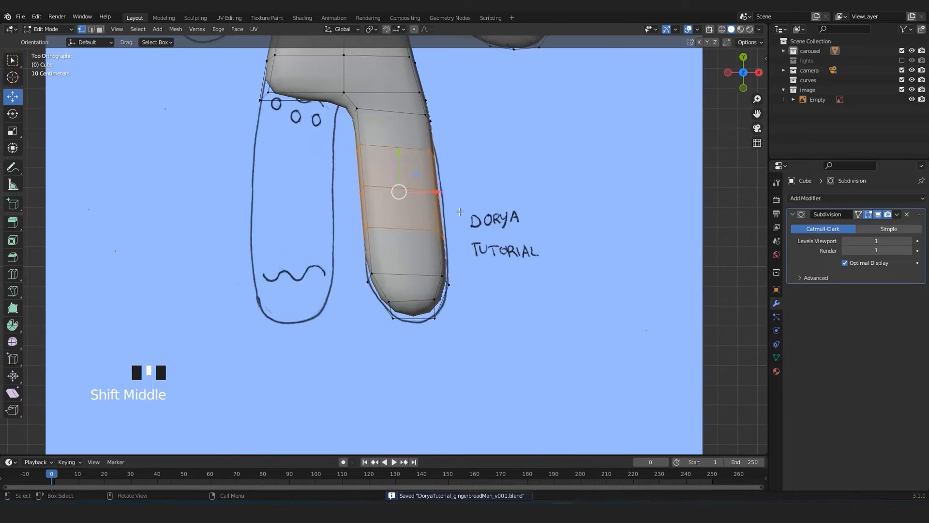
scroll(504, 136, up, 2)
key(alt+z)
shift+middle_drag(400, 104, 401, 200)
key(shift+v)
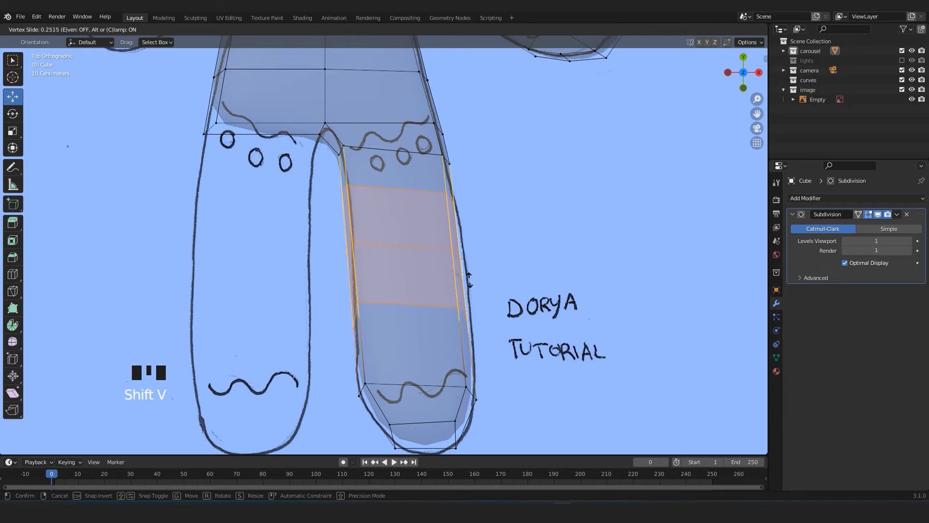
click(469, 274)
click(541, 310)
Add a centred loop cut across the leg between the lowest middle loop and the ankle.
shift+middle_drag(363, 181, 355, 161)
key(ctrl+r)
click(402, 334)
right_click(402, 334)
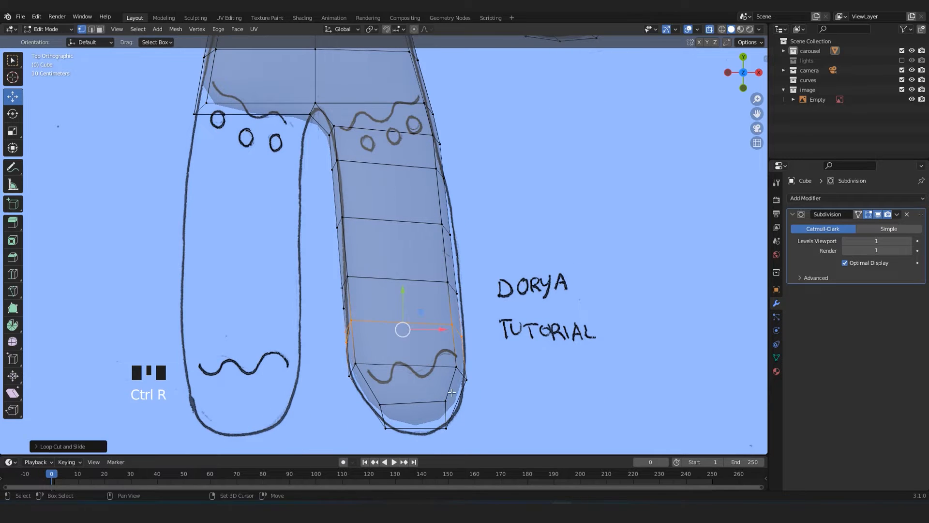
Scale up the foot-end vertices and move them so the rounded tip fits the sketched foot.
scroll(385, 339, up, 2)
drag(320, 268, 520, 416)
key(s)
click(571, 328)
drag(420, 297, 425, 309)
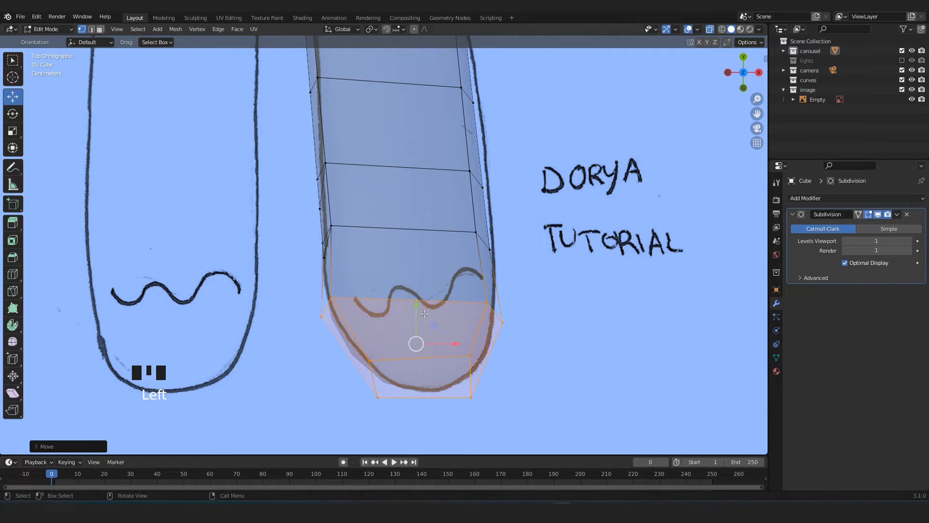
Check the smoothed torso, arm and leg against the reference drawing in Object Mode and Edit Mode.
key(Tab)
scroll(426, 316, down, 5)
shift+middle_drag(418, 246, 425, 295)
key(alt+z)
key(Tab)
key(Tab)
scroll(437, 295, down, 2)
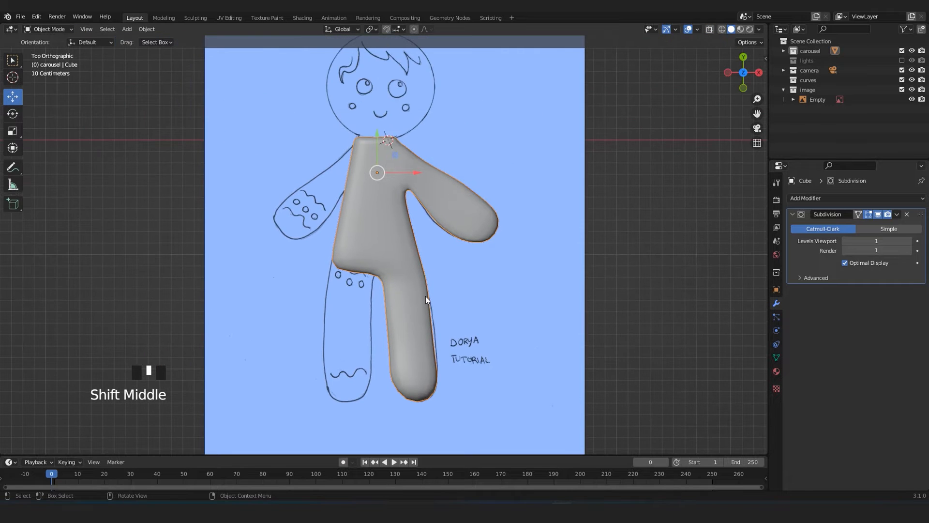
scroll(426, 296, up, 4)
key(Tab)
scroll(425, 298, down, 3)
scroll(425, 299, up, 1)
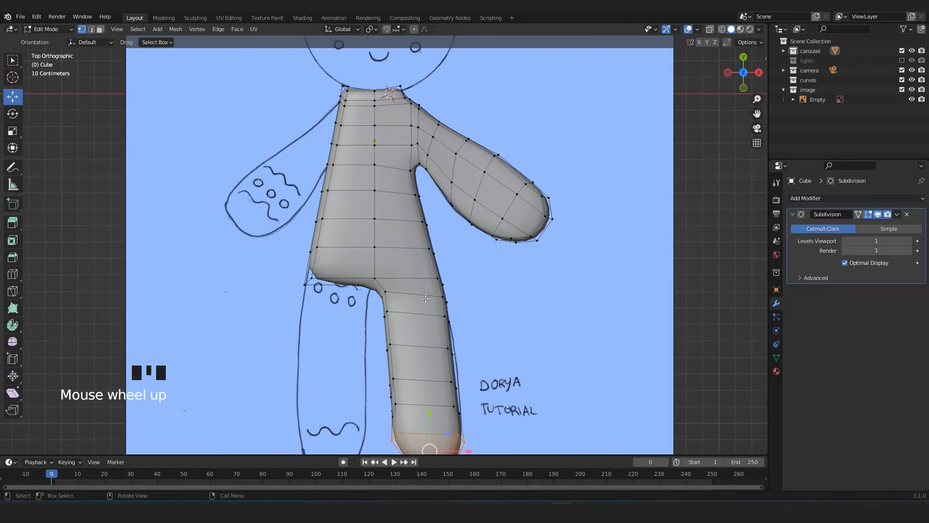
Try a lengthwise loop cut down the torso half on the armless side, and undo it.
middle_drag(433, 339, 398, 161)
scroll(406, 315, down, 2)
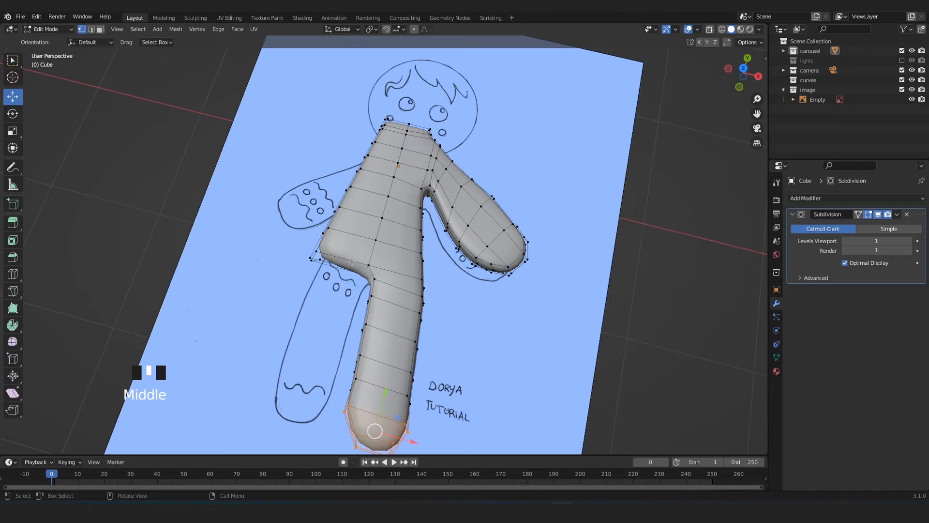
key(ctrl+r)
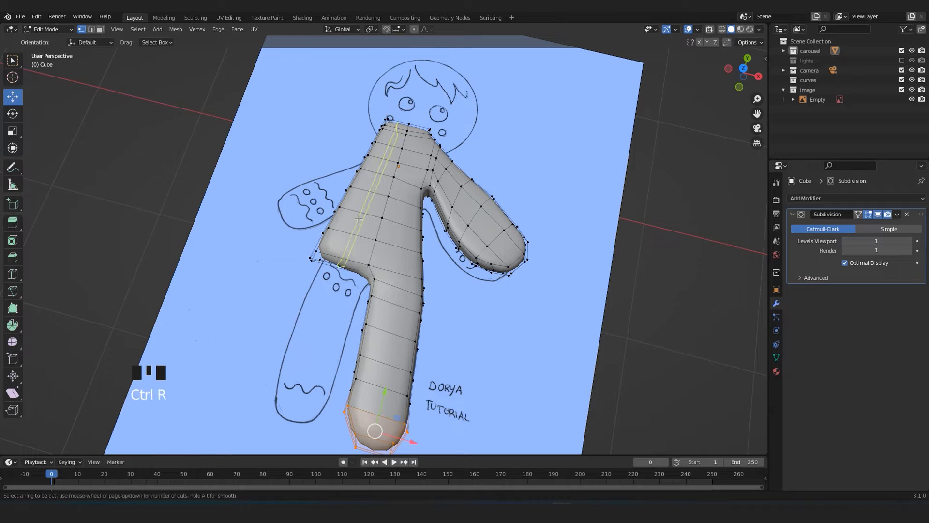
click(364, 235)
click(364, 235)
middle_drag(365, 239, 380, 275)
key(ctrl+z)
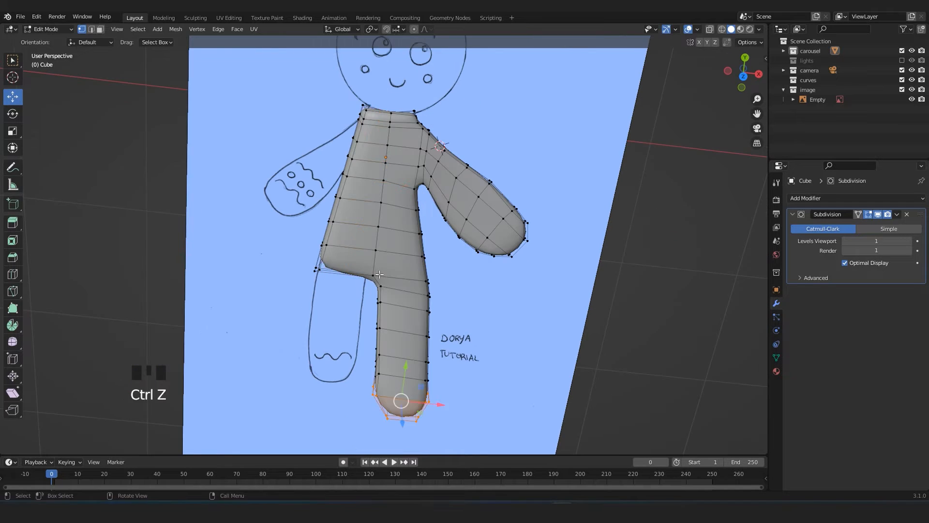
Add two evenly spaced lengthwise loop cuts through the arm-side half of the torso and down the leg, seen from the top.
key(KP_7)
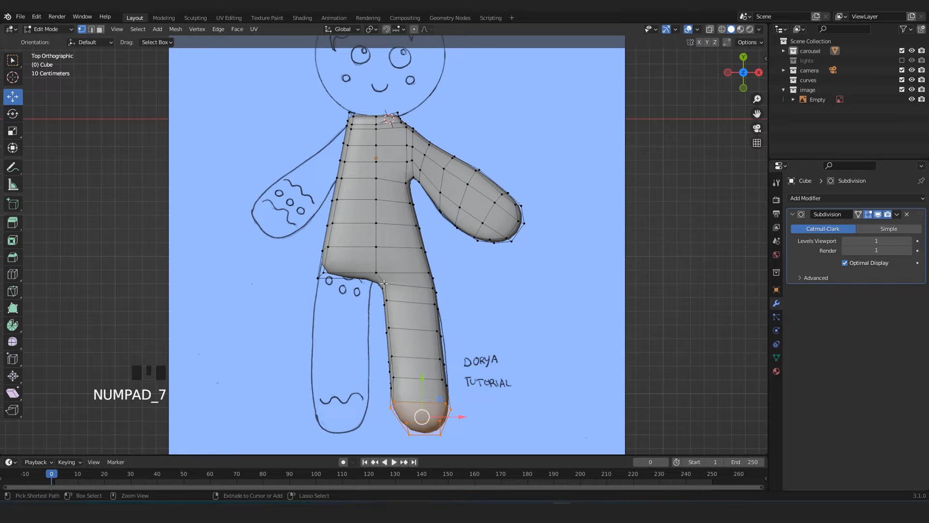
key(ctrl+r)
scroll(410, 286, up, 1)
click(409, 286)
click(409, 286)
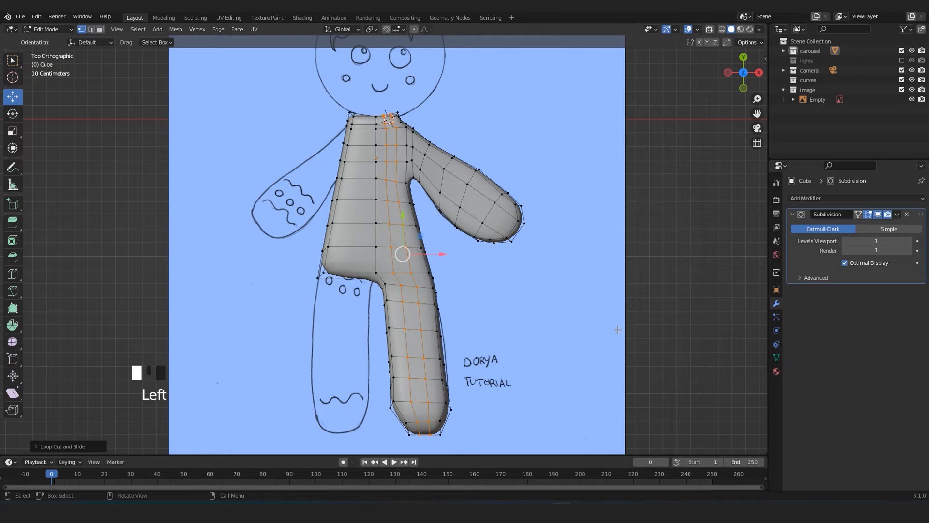
shift+middle_drag(483, 239, 383, 264)
scroll(446, 223, up, 2)
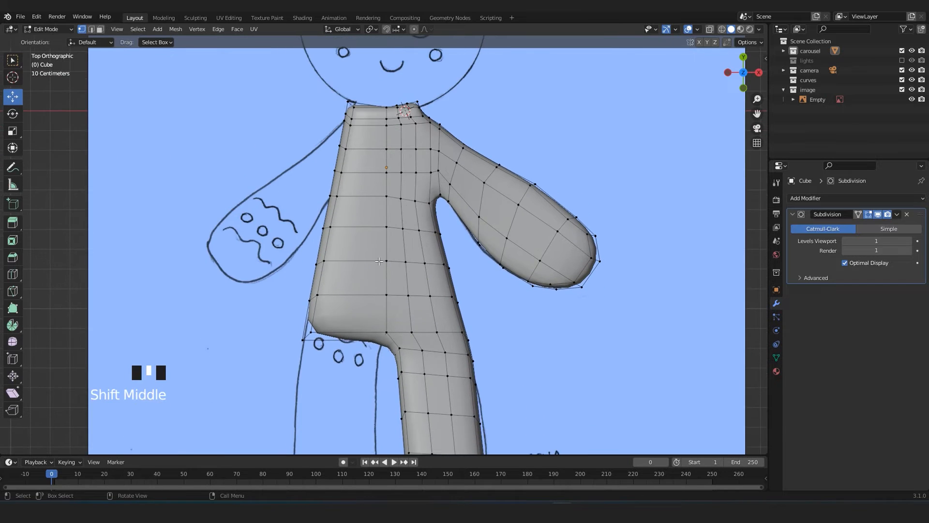
Delete the outer-edge vertices on the torso's armless side with X-ray on, leaving only the finished half, and return to solid Object Mode.
scroll(379, 262, down, 1)
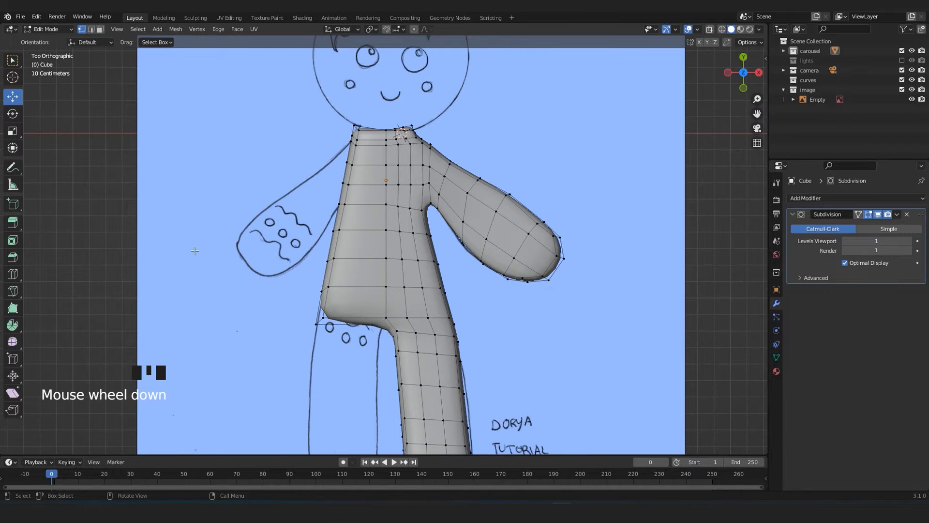
scroll(347, 237, down, 3)
scroll(347, 237, up, 2)
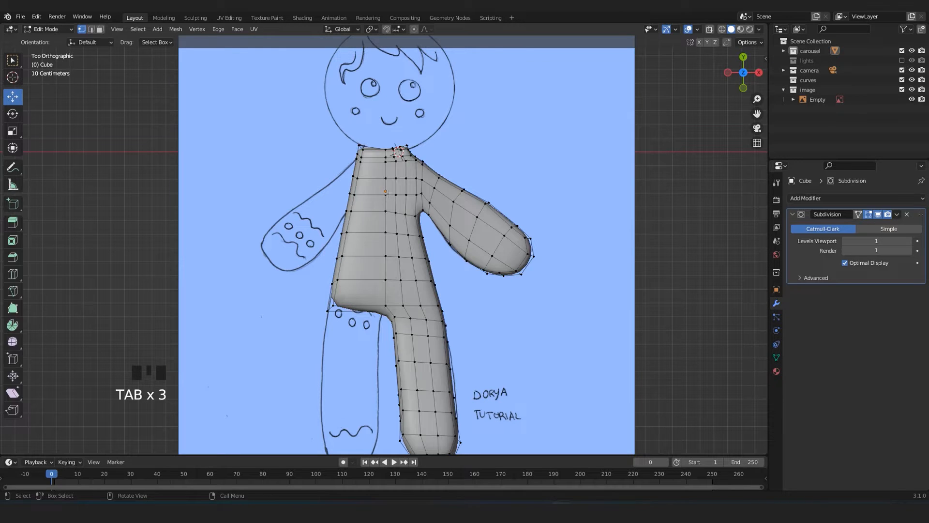
key(alt+z)
drag(293, 93, 368, 372)
scroll(358, 250, up, 2)
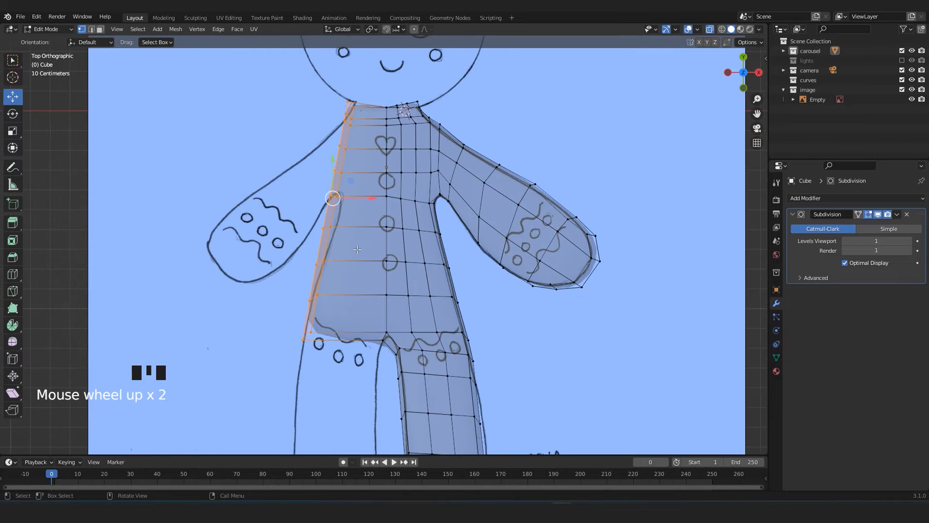
key(Delete)
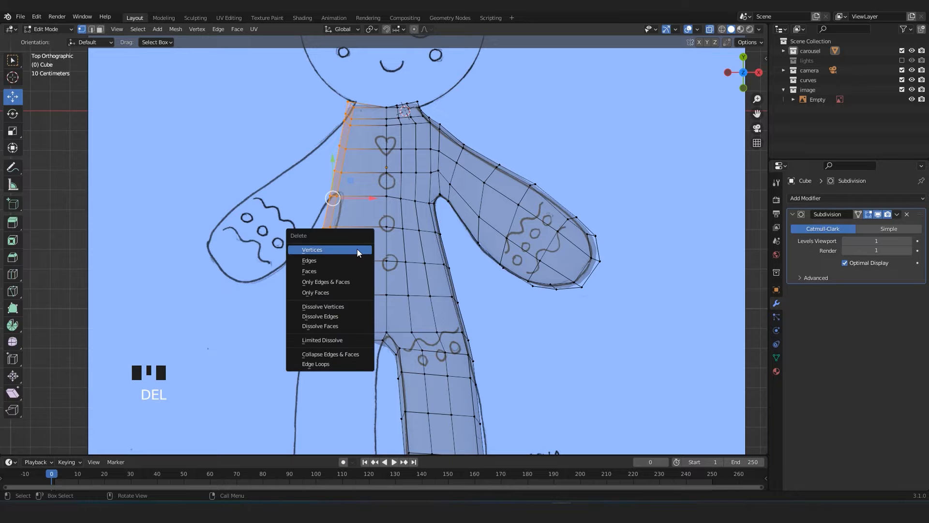
click(357, 249)
key(Tab)
key(alt+z)
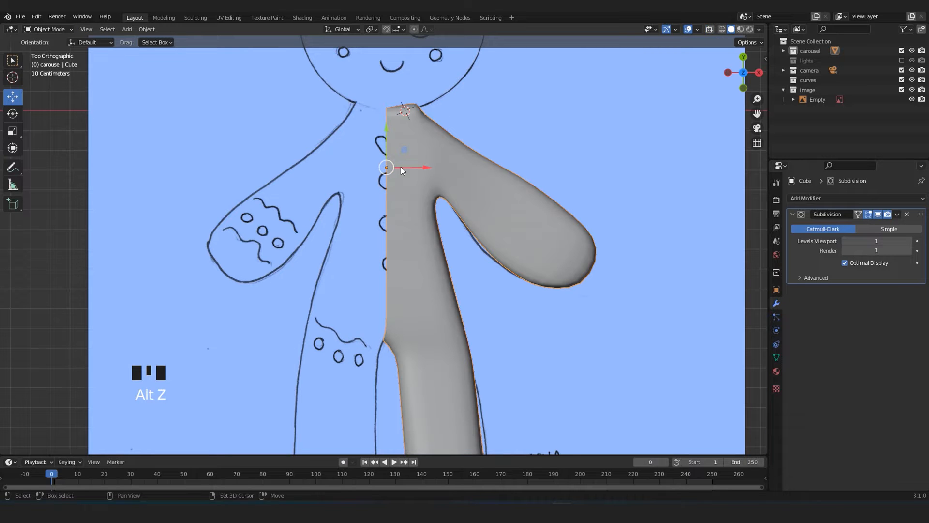
Examine closely how the object's origin lines up with the open centre edge of the half body.
shift+middle_drag(400, 167, 398, 127)
scroll(397, 138, down, 2)
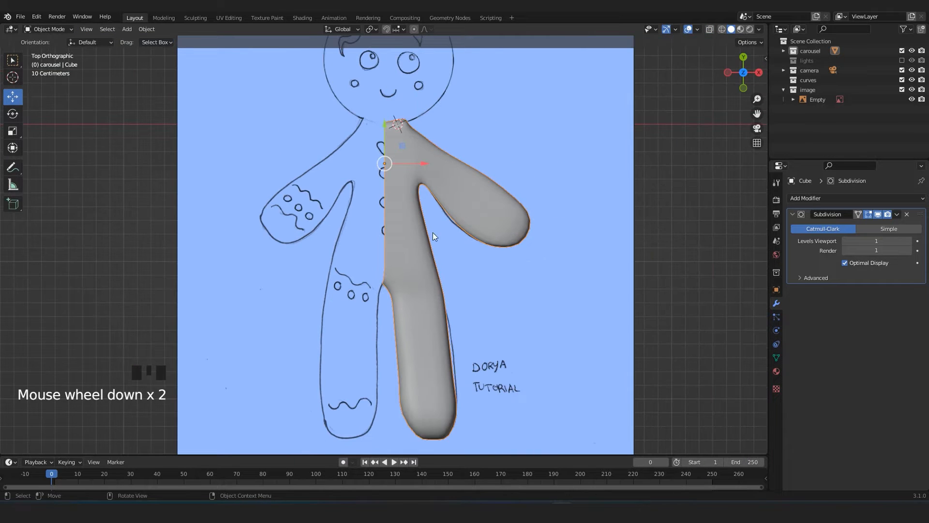
scroll(390, 289, up, 3)
key(Tab)
scroll(372, 269, up, 1)
click(372, 268)
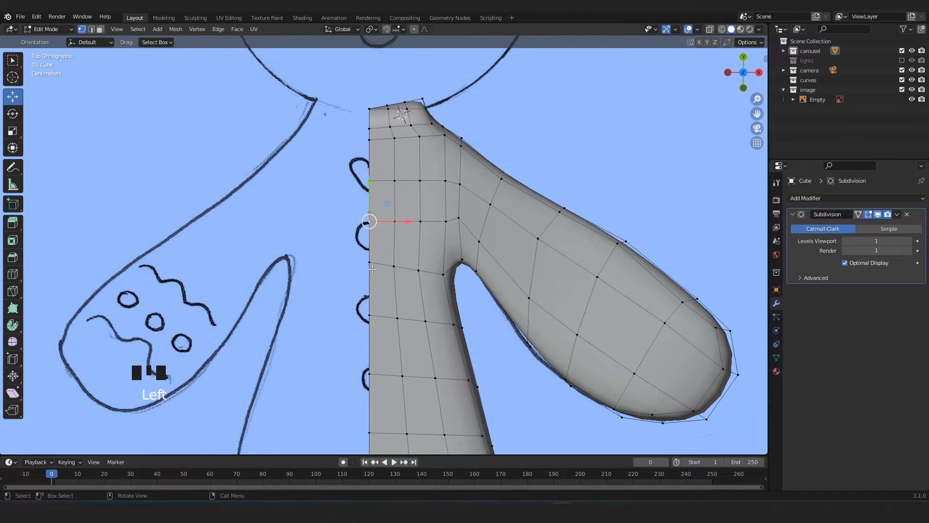
shift+middle_drag(373, 269, 376, 305)
scroll(376, 290, up, 3)
key(Tab)
scroll(377, 279, up, 7)
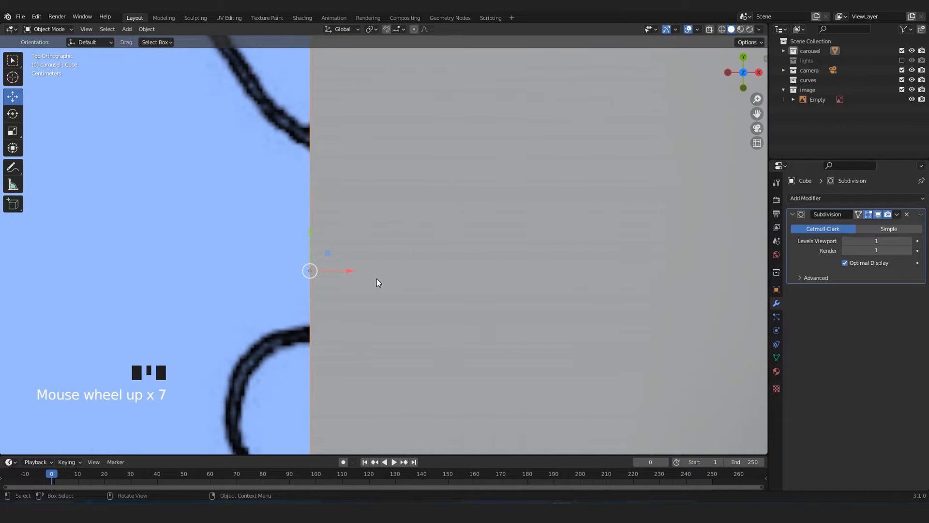
scroll(313, 271, down, 4)
shift+middle_drag(319, 272, 329, 273)
scroll(330, 271, up, 6)
scroll(265, 283, up, 3)
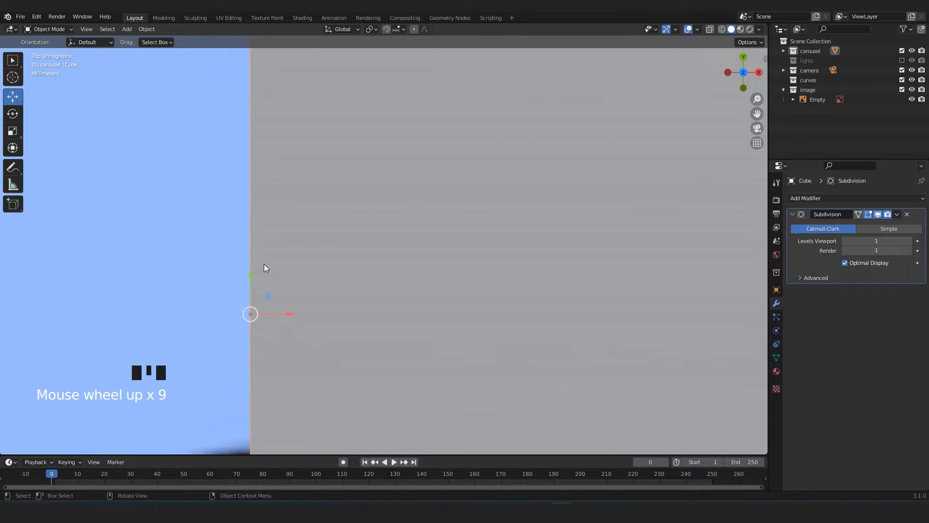
scroll(254, 298, down, 16)
scroll(378, 248, up, 1)
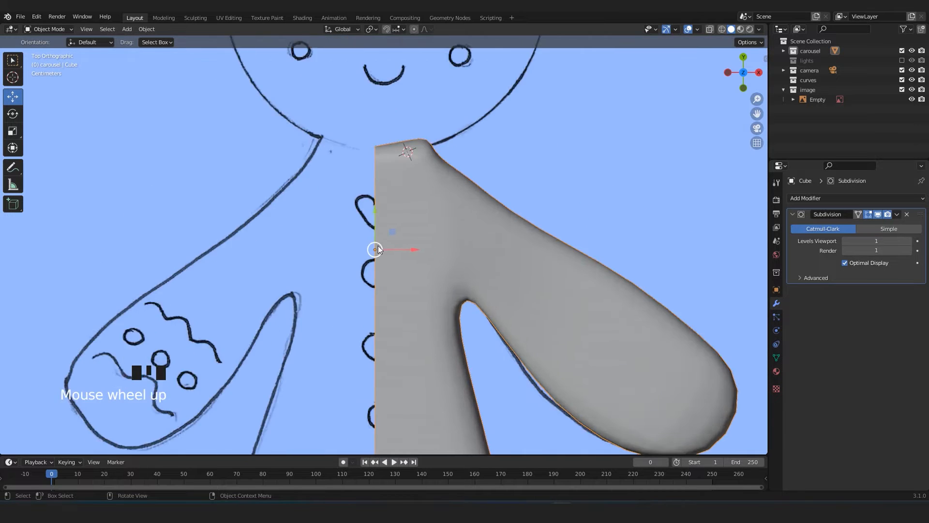
Try a Mirror modifier on the half body, compare both sides with the drawing, and remove the modifier.
shift+middle_drag(379, 250, 434, 194)
scroll(455, 197, down, 9)
click(859, 199)
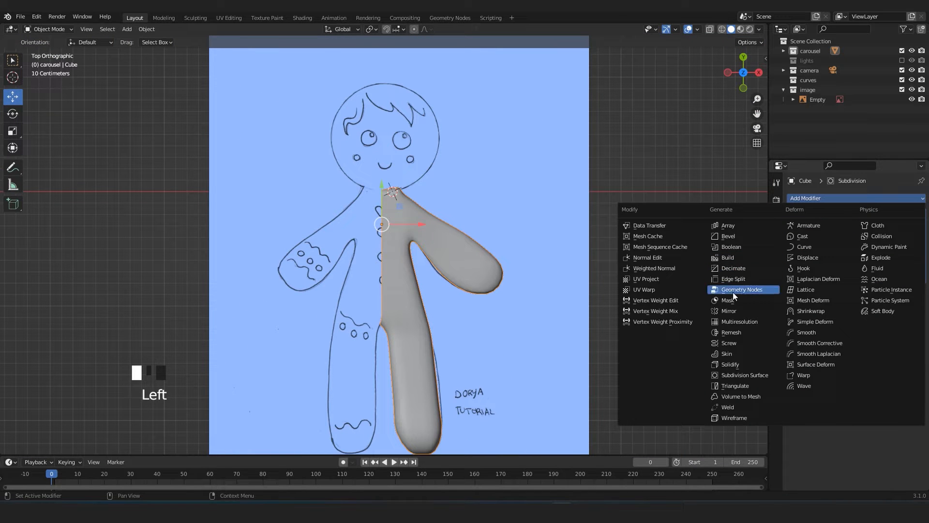
click(731, 311)
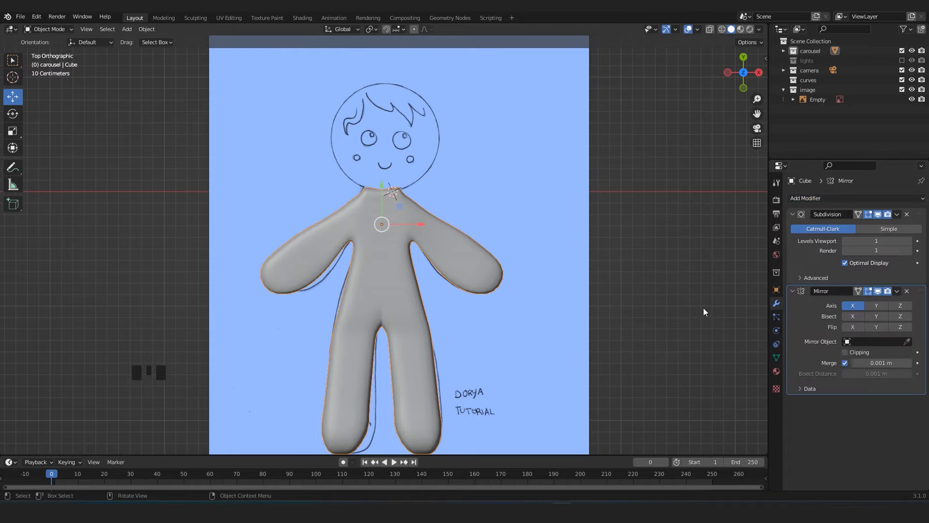
scroll(520, 274, up, 4)
shift+middle_drag(479, 327, 452, 266)
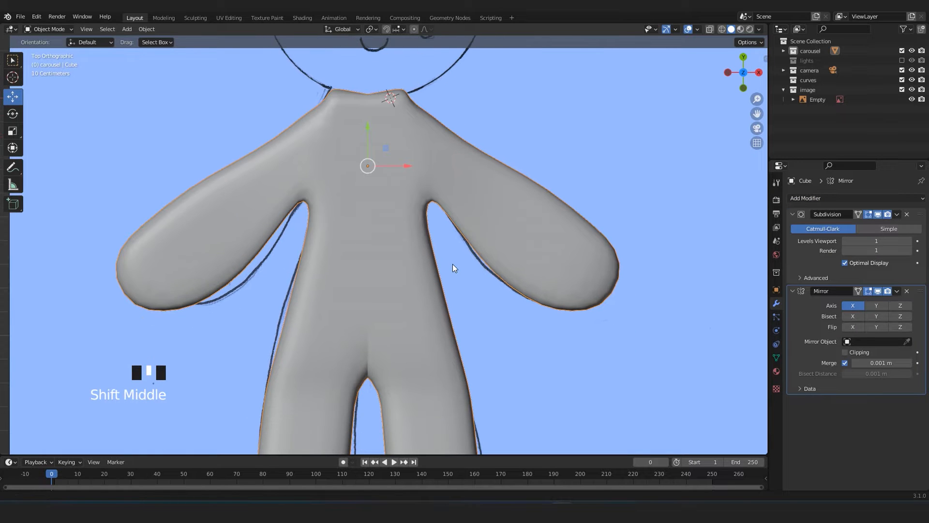
click(907, 291)
Select a vertex on the torso's centre edge at armpit height in Edit Mode and snap the 3D cursor to it.
scroll(361, 151, up, 4)
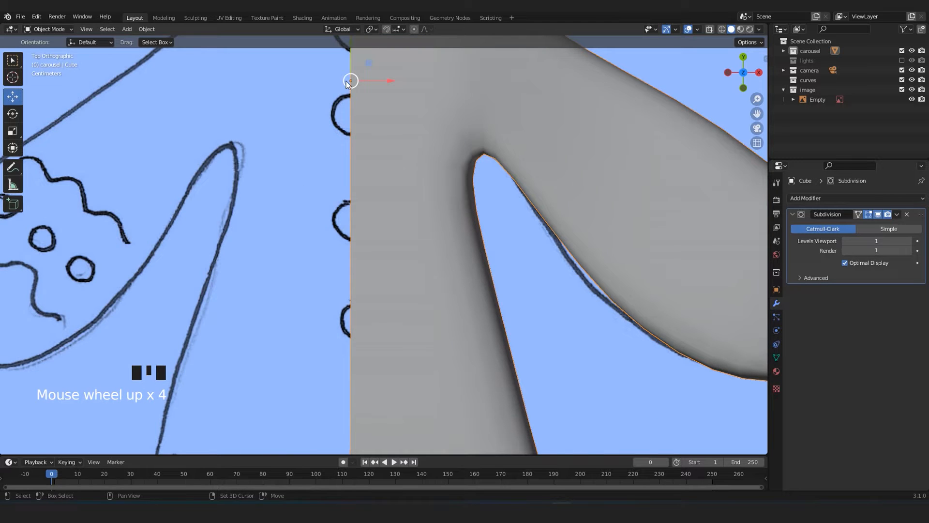
shift+middle_drag(347, 84, 356, 172)
key(Tab)
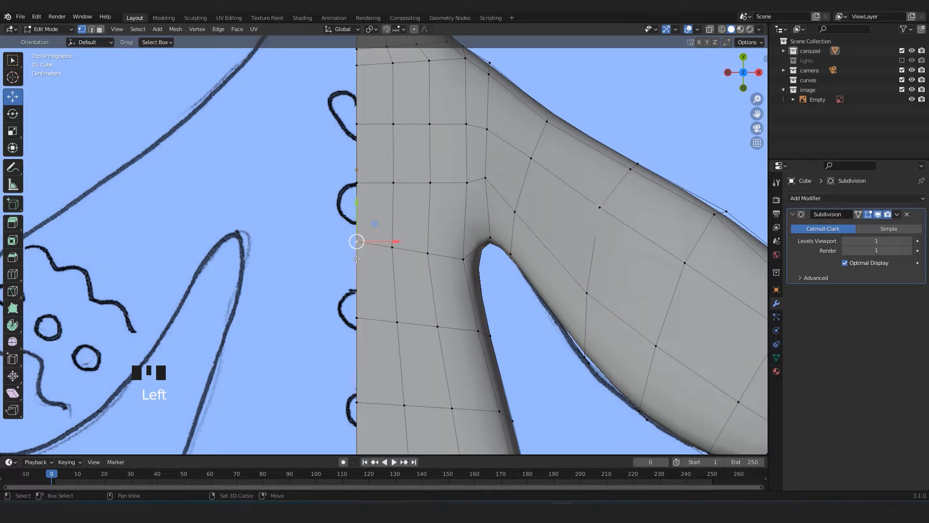
key(shift+s)
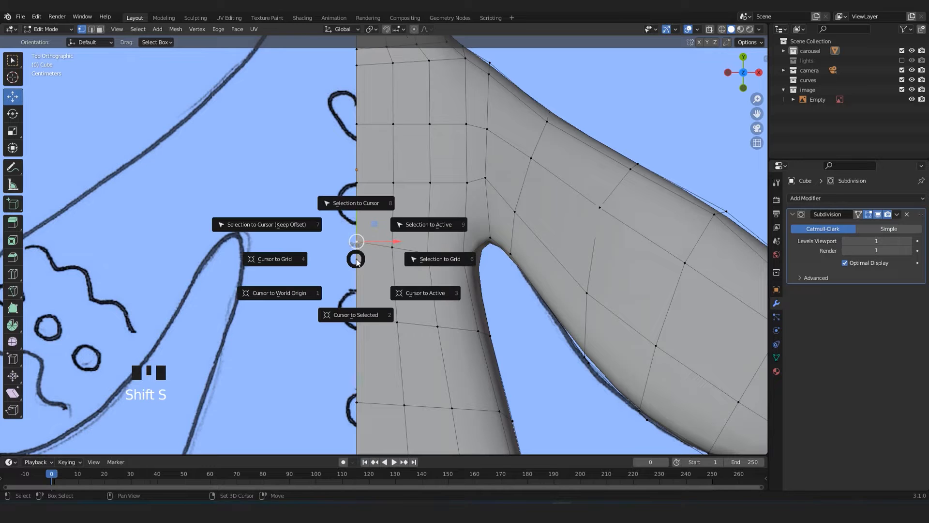
click(358, 316)
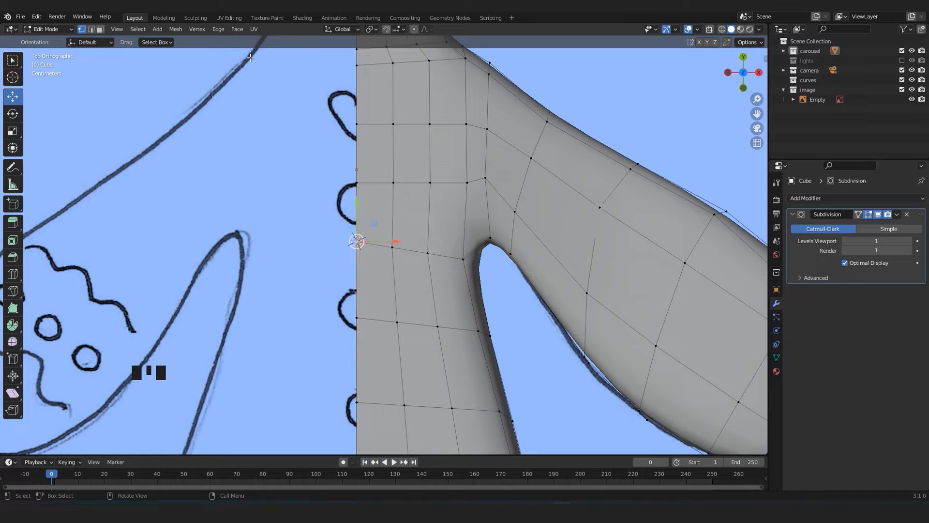
Set the body's origin to the 3D cursor in Object Mode.
key(Tab)
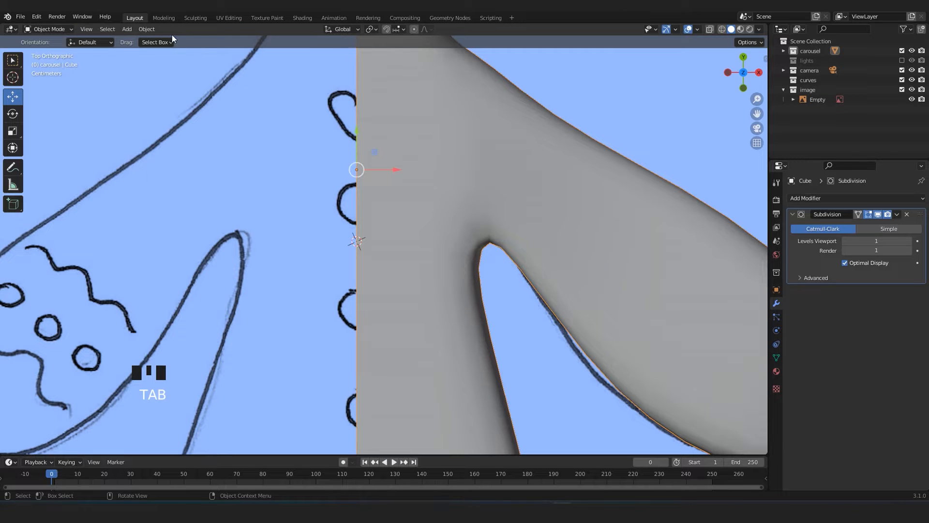
click(146, 29)
mouse_move(179, 50)
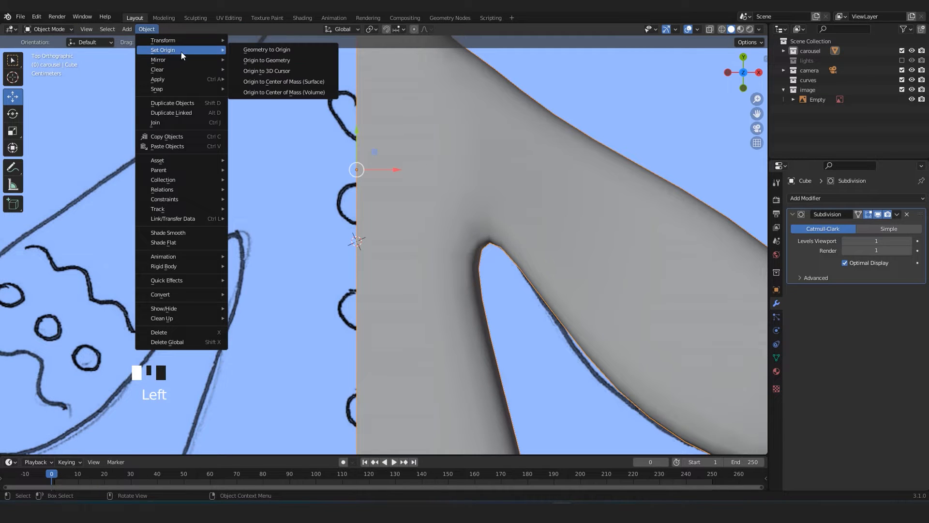
click(253, 75)
Add a Mirror modifier on the X axis to the half body.
scroll(426, 234, up, 6)
scroll(393, 244, down, 7)
scroll(385, 244, up, 6)
scroll(305, 208, down, 6)
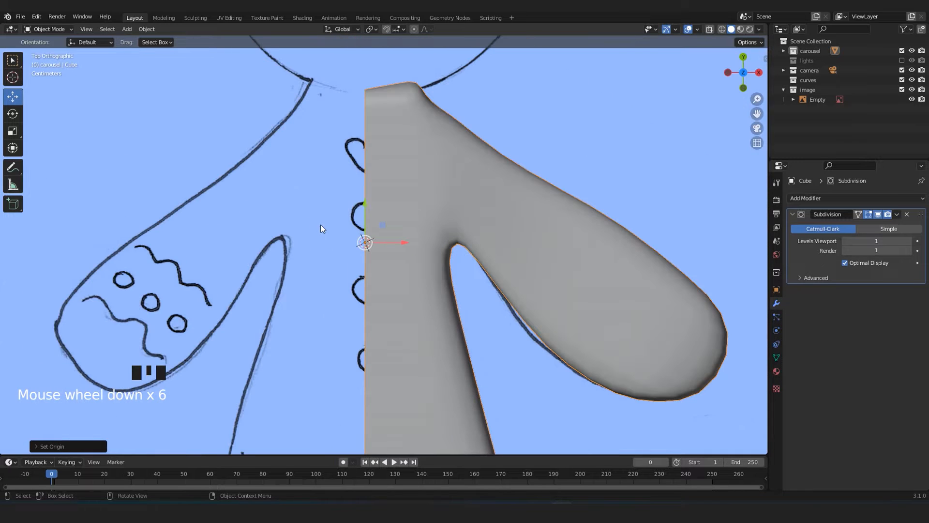
click(834, 196)
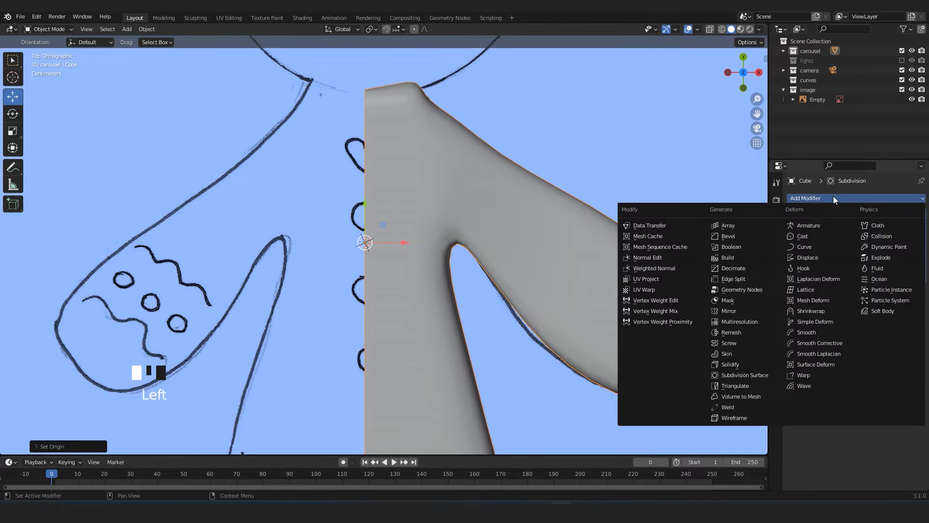
click(732, 306)
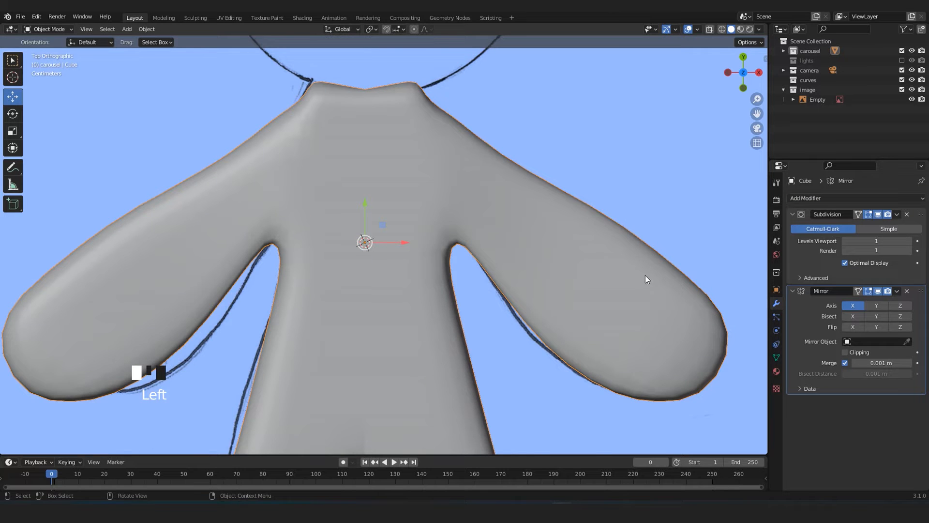
Inspect the mirrored body's centre seam, especially the shading between the legs.
scroll(605, 286, down, 3)
shift+middle_drag(460, 320, 426, 252)
scroll(457, 180, up, 4)
scroll(455, 181, down, 4)
scroll(381, 176, up, 5)
shift+middle_drag(380, 175, 402, 105)
scroll(373, 223, down, 3)
scroll(373, 193, up, 4)
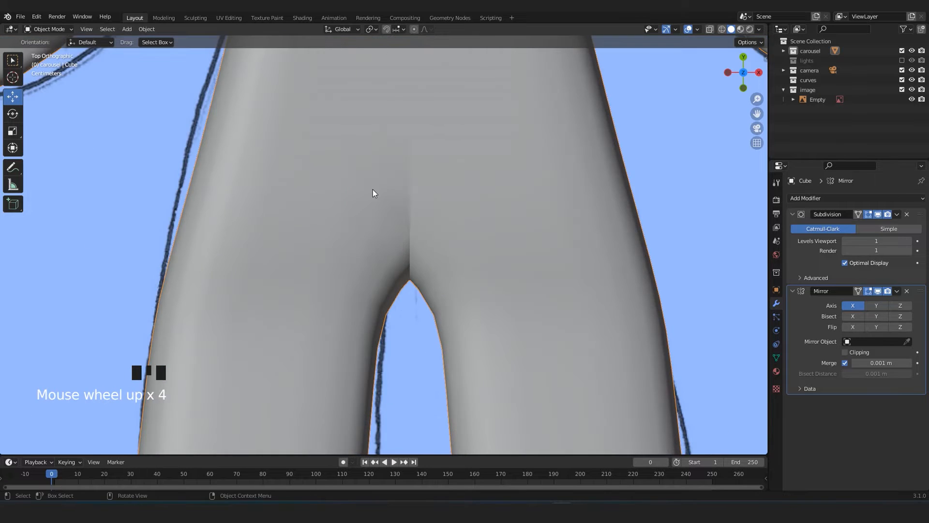
scroll(378, 166, down, 7)
shift+middle_drag(379, 167, 378, 225)
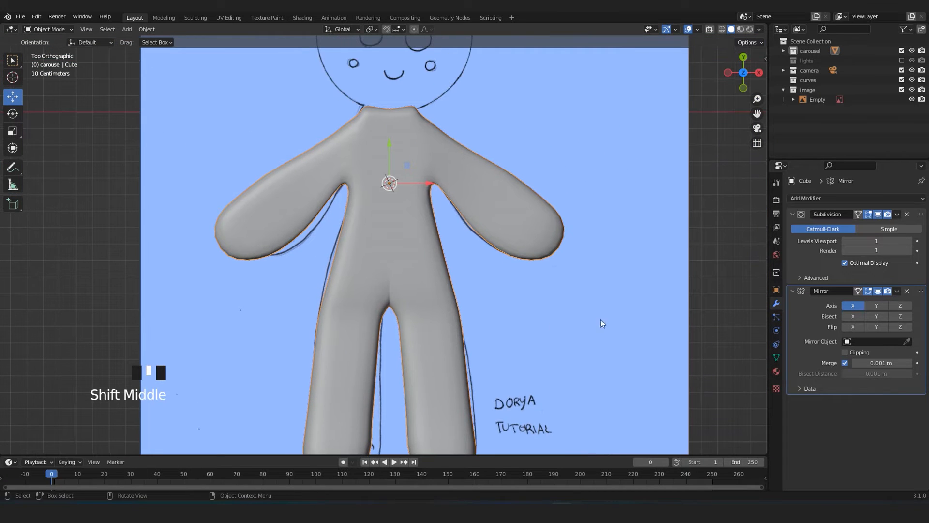
Move the Mirror modifier to first in the stack, ahead of Subdivision, and check the body's centre seam.
click(899, 291)
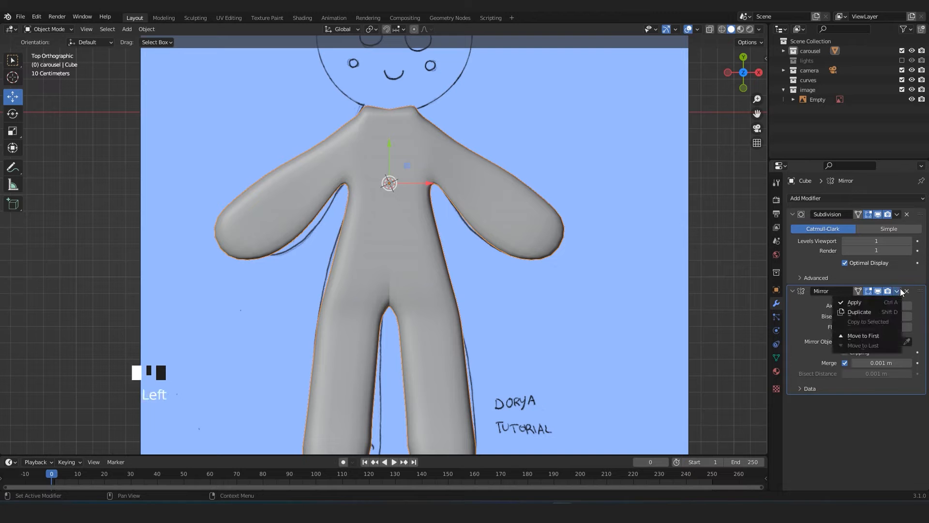
click(874, 336)
scroll(363, 294, up, 5)
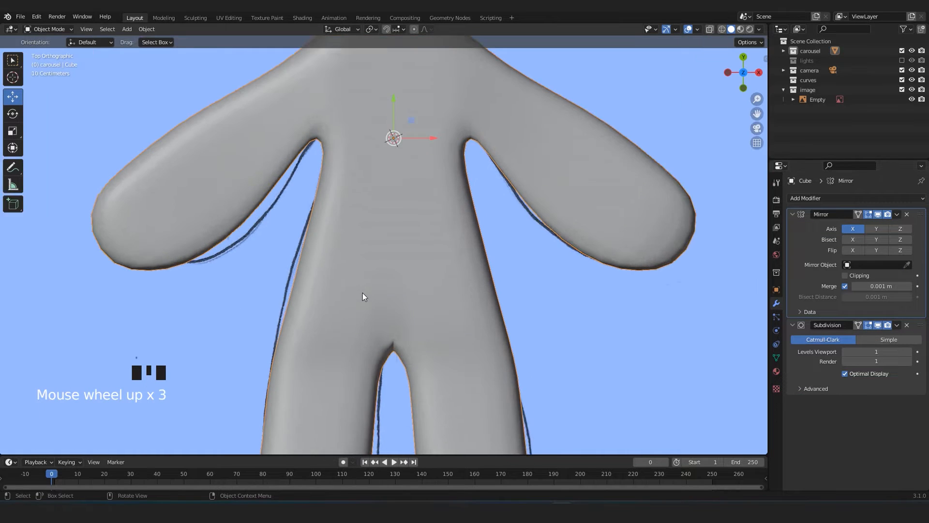
scroll(371, 292, down, 4)
shift+middle_drag(406, 168, 460, 262)
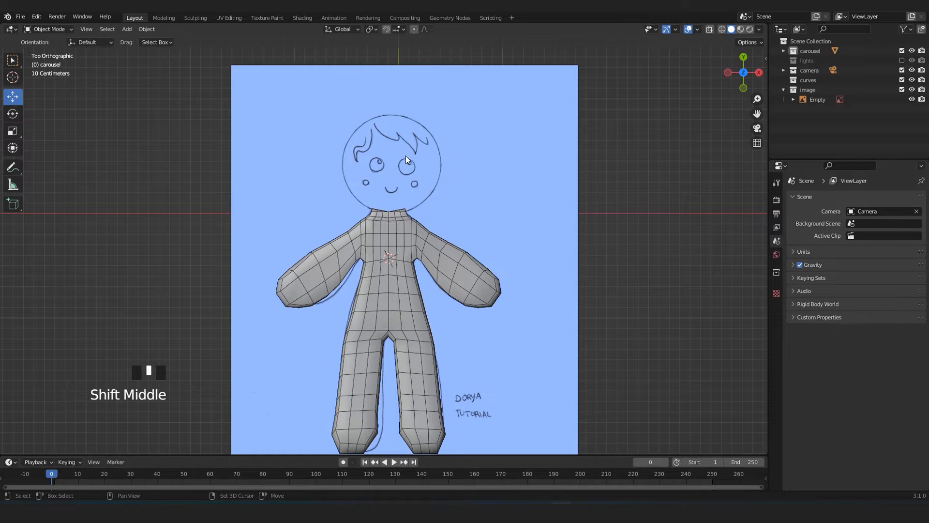
Add a cube mesh, move it along Y over the drawn head, and turn on X-ray display.
shift+middle_drag(405, 152, 415, 225)
shift+middle_click(425, 342)
scroll(419, 292, up, 2)
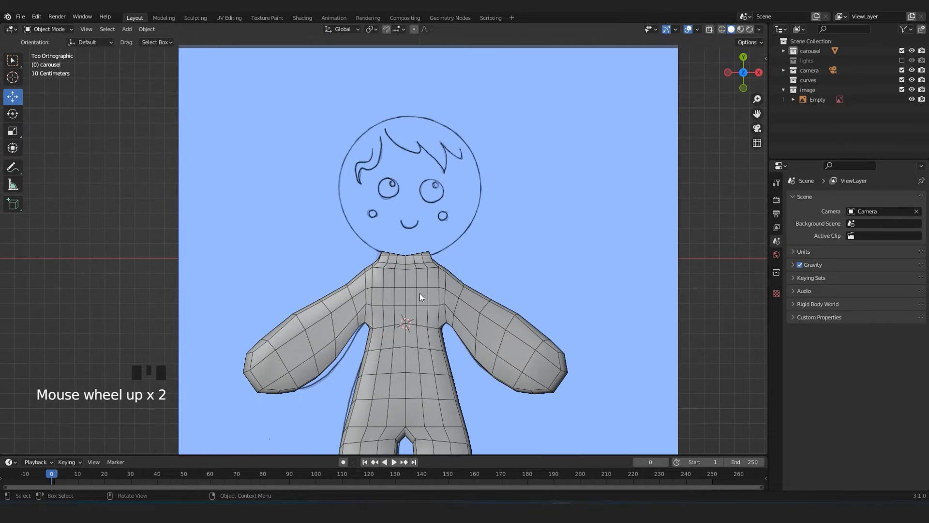
key(shift+a)
mouse_move(419, 292)
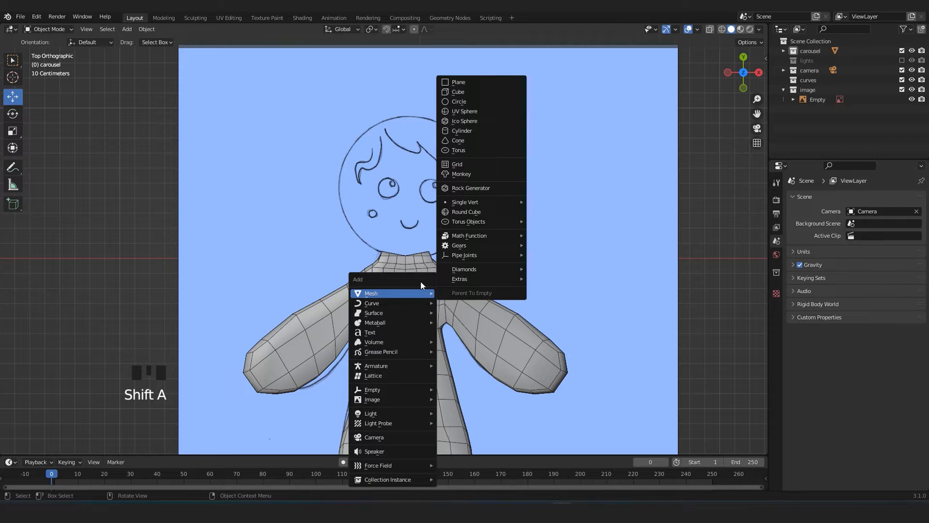
click(463, 92)
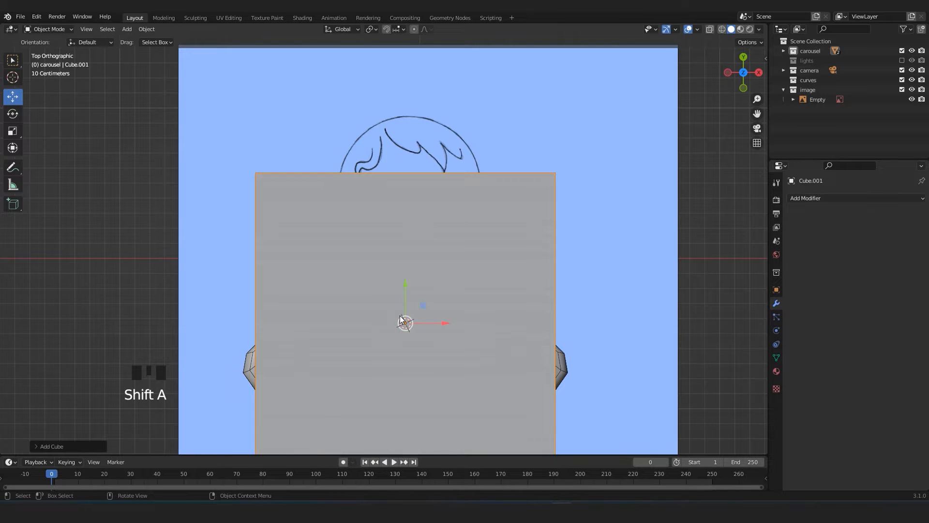
drag(408, 286, 403, 182)
key(alt+z)
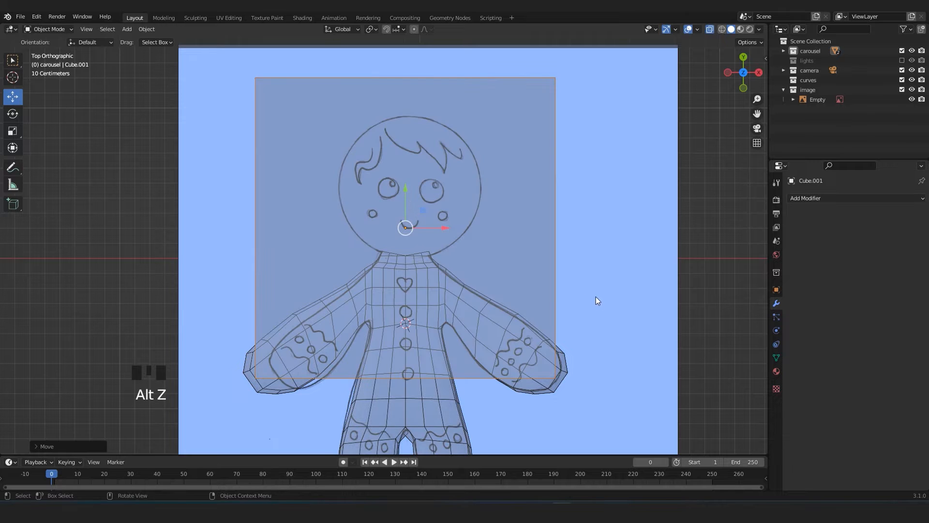
Scale the cube down and move it along Y to the centre of the drawn head circle.
scroll(677, 347, up, 1)
key(s)
click(469, 267)
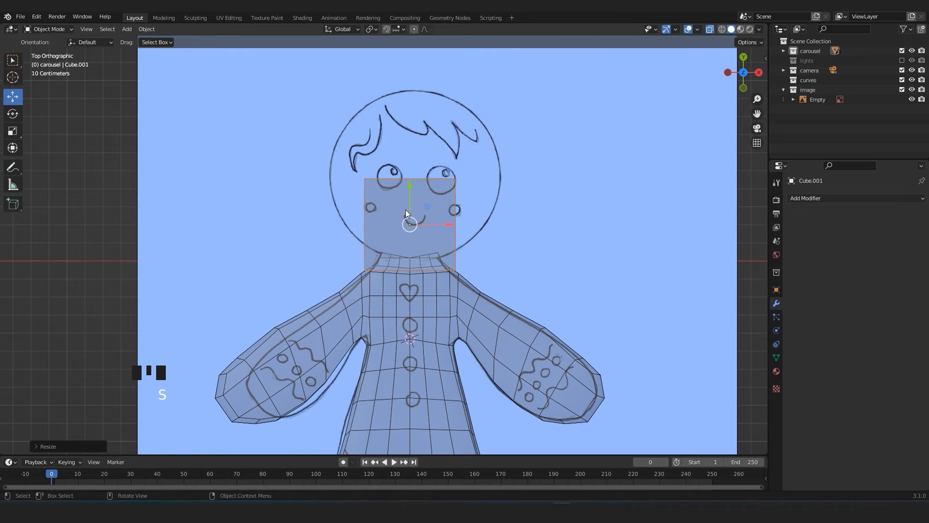
drag(412, 199, 412, 157)
shift+middle_drag(416, 184, 423, 223)
scroll(422, 222, up, 1)
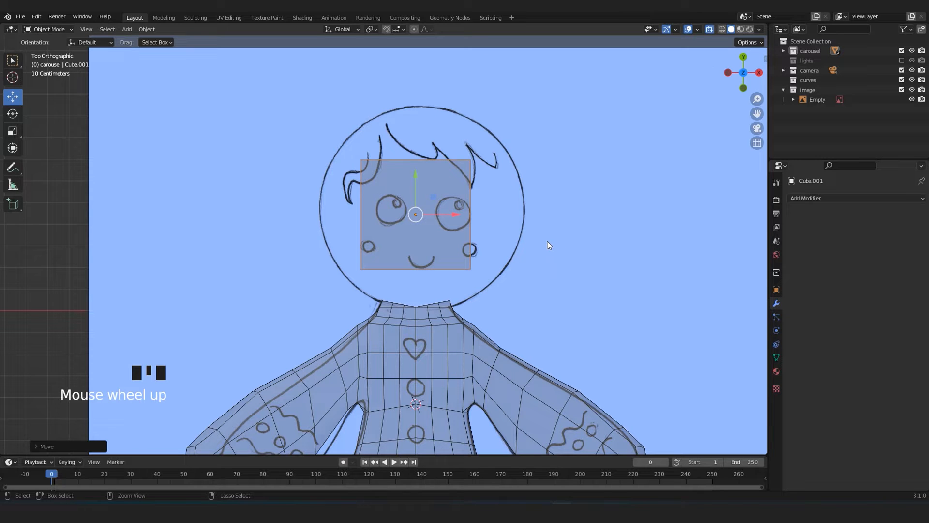
Add a level 3 Subdivision modifier to the head cube, turn off X-ray, and apply the modifier.
key(ctrl+3)
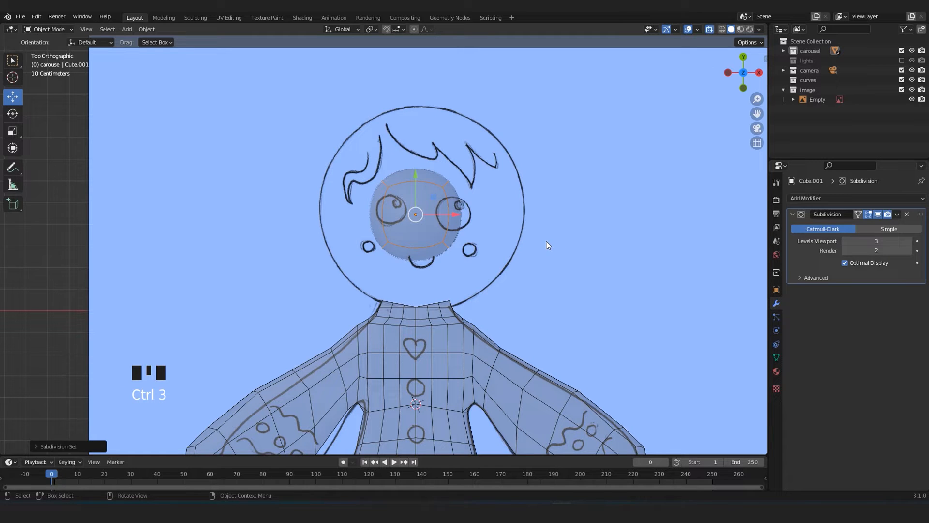
key(alt+z)
scroll(552, 255, down, 1)
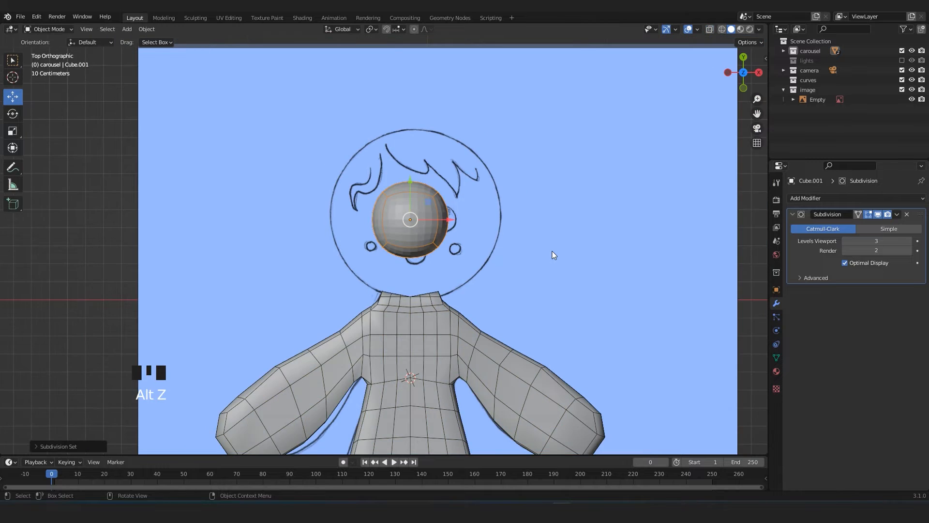
scroll(507, 260, up, 4)
key(Tab)
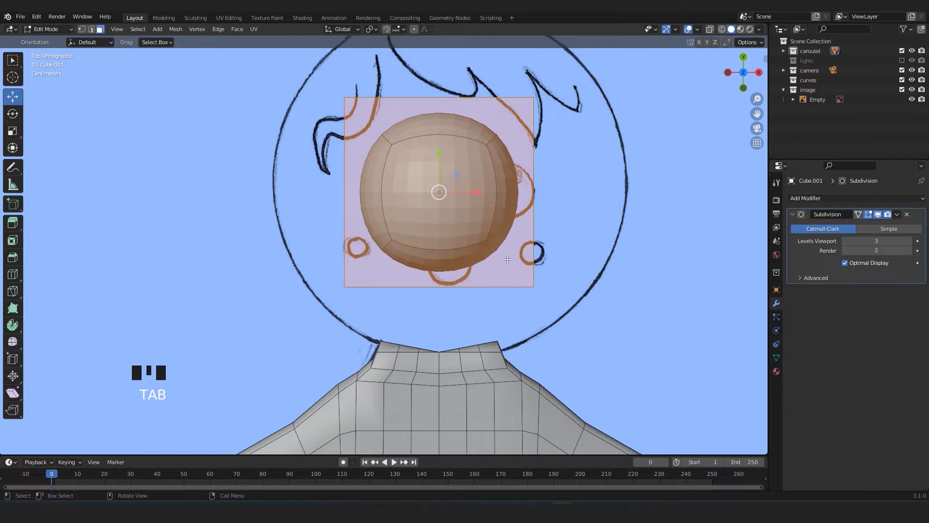
key(Tab)
scroll(423, 272, down, 2)
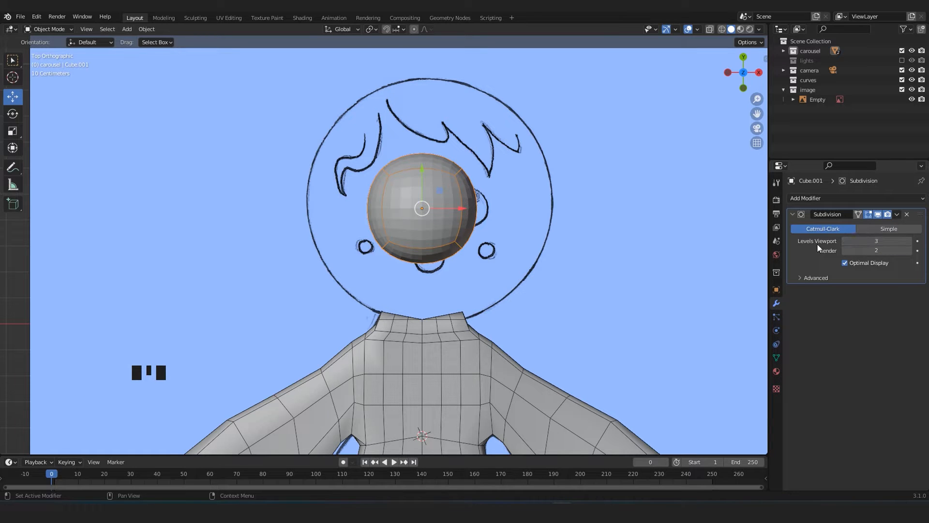
click(898, 214)
click(871, 226)
Scale the head sphere up to about the size of the drawn head circle and nudge it along Y away from the neck.
scroll(495, 256, up, 2)
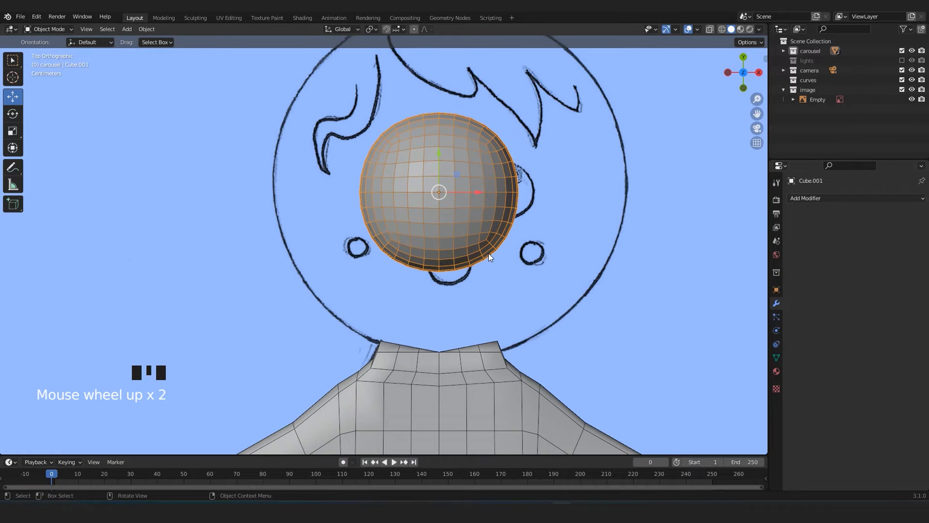
scroll(504, 193, down, 2)
shift+middle_drag(490, 210, 460, 225)
scroll(472, 245, down, 2)
shift+middle_drag(430, 297, 426, 266)
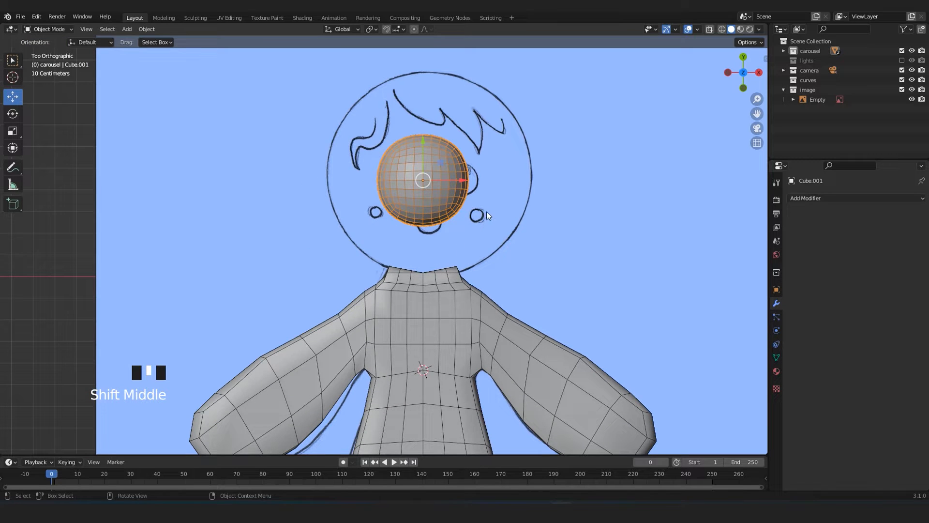
key(s)
click(593, 237)
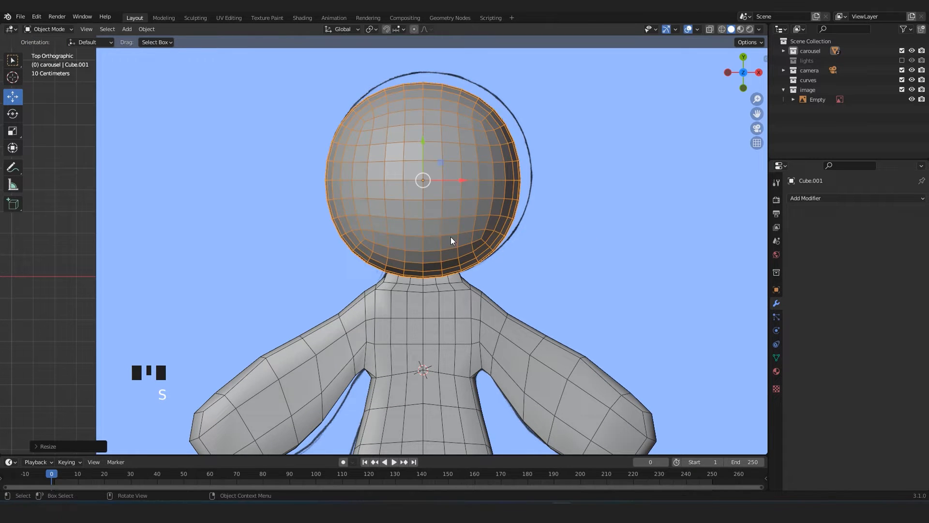
mouse_move(423, 182)
mouse_down()
mouse_move(423, 145)
mouse_move(423, 173)
mouse_up()
Examine the head sphere's thickness and height relative to the body from the side.
middle_drag(435, 216, 345, 175)
scroll(365, 182, up, 2)
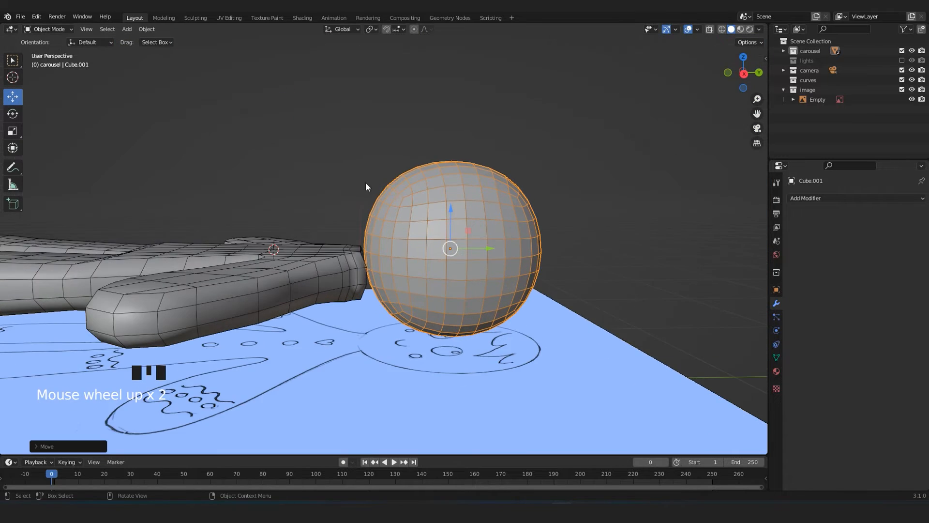
middle_drag(434, 217, 414, 259)
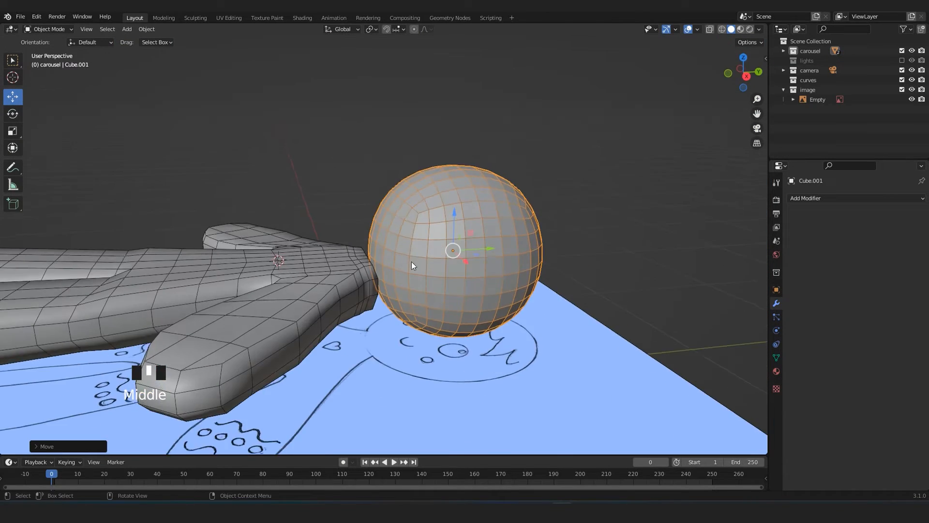
scroll(392, 292, up, 2)
middle_drag(393, 295, 322, 301)
scroll(409, 297, down, 3)
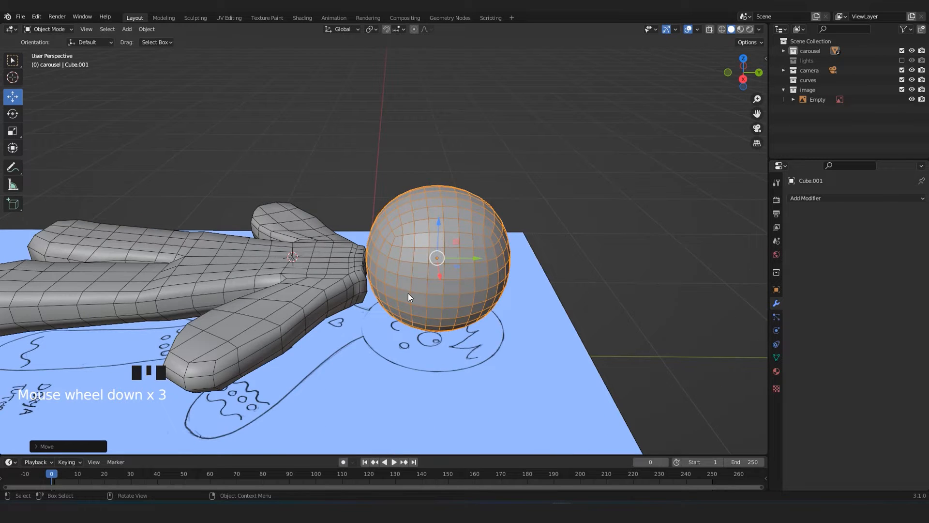
key(KP_3)
scroll(410, 299, up, 3)
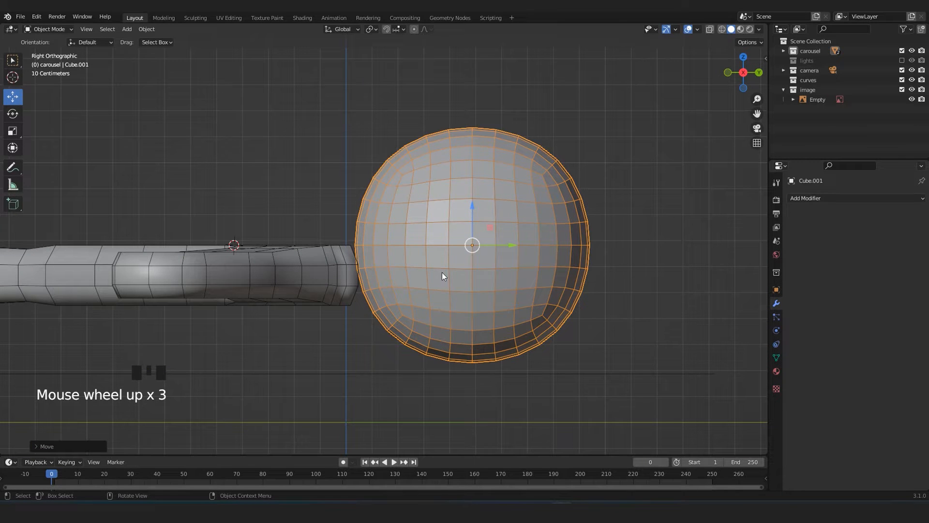
scroll(460, 221, up, 2)
middle_drag(451, 221, 466, 234)
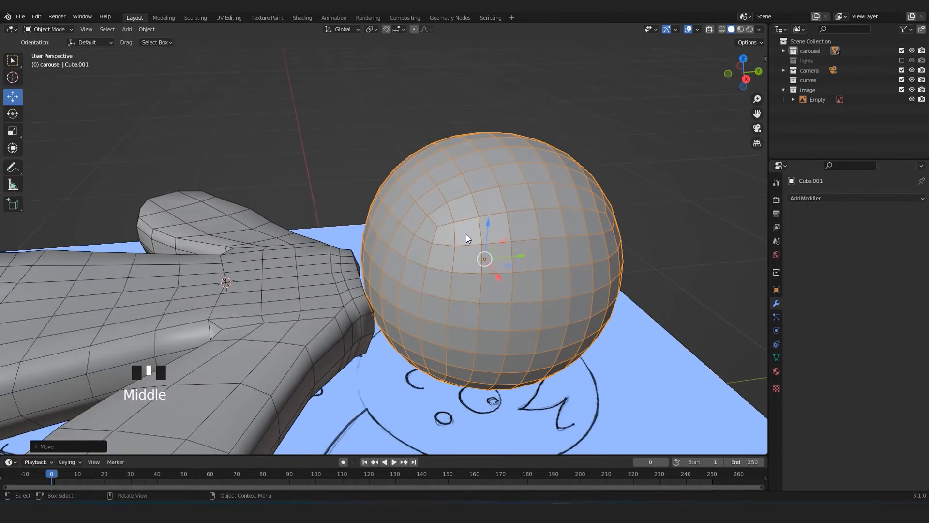
Flatten the head along the Z axis in the right side view and lower it to line up with the body.
key(KP_3)
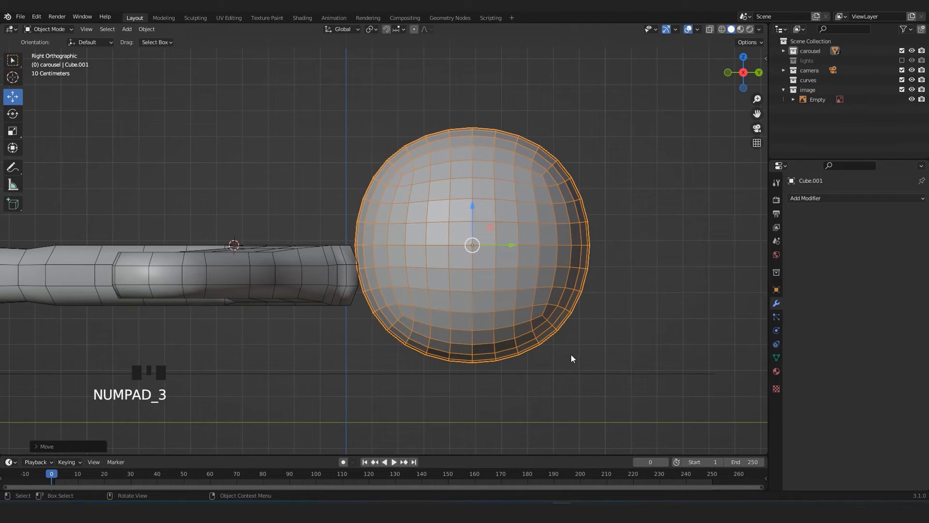
key(s)
key(z)
click(515, 325)
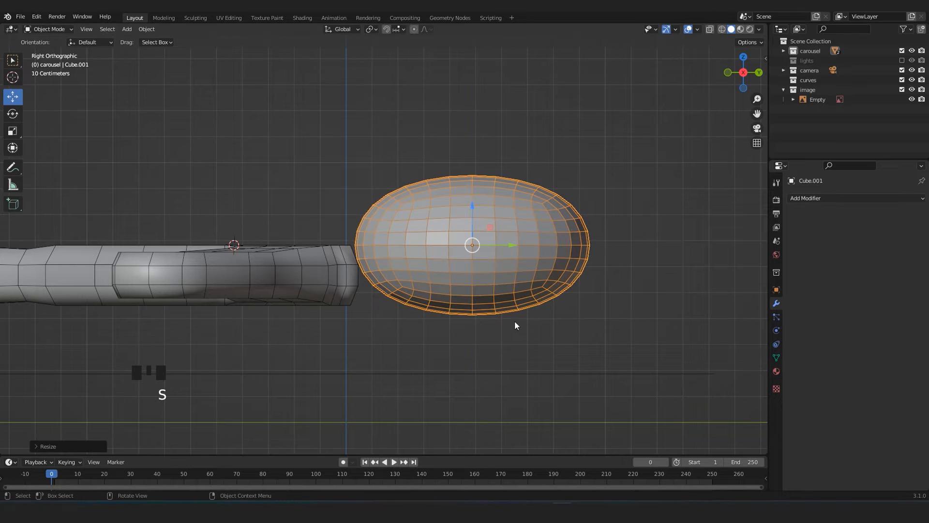
drag(470, 210, 469, 230)
Examine the flattened head's face layout opposite the neck opening.
middle_drag(400, 227, 426, 274)
drag(510, 269, 601, 264)
middle_drag(465, 297, 553, 272)
scroll(466, 270, up, 5)
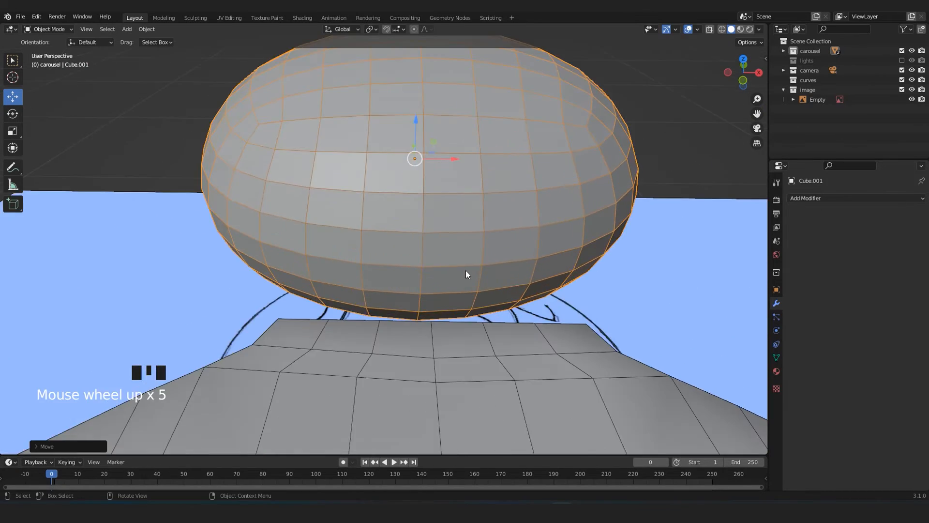
middle_drag(466, 270, 425, 264)
scroll(422, 268, down, 7)
drag(561, 274, 584, 285)
shift+middle_drag(470, 294, 383, 246)
scroll(310, 256, up, 3)
Delete a three-row block of faces on the neck-facing side of the head to open it for the neck.
key(Tab)
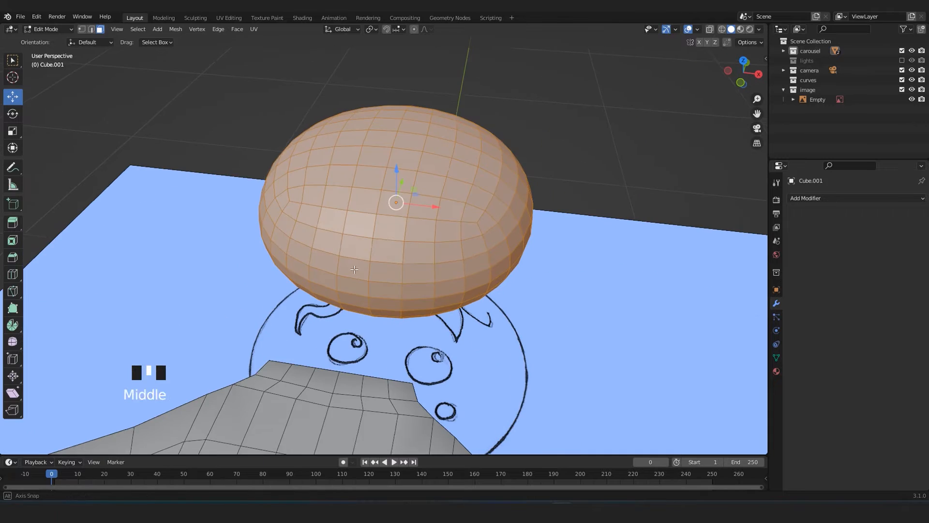
click(389, 240)
middle_drag(400, 297, 387, 281)
scroll(344, 214, up, 3)
click(345, 214)
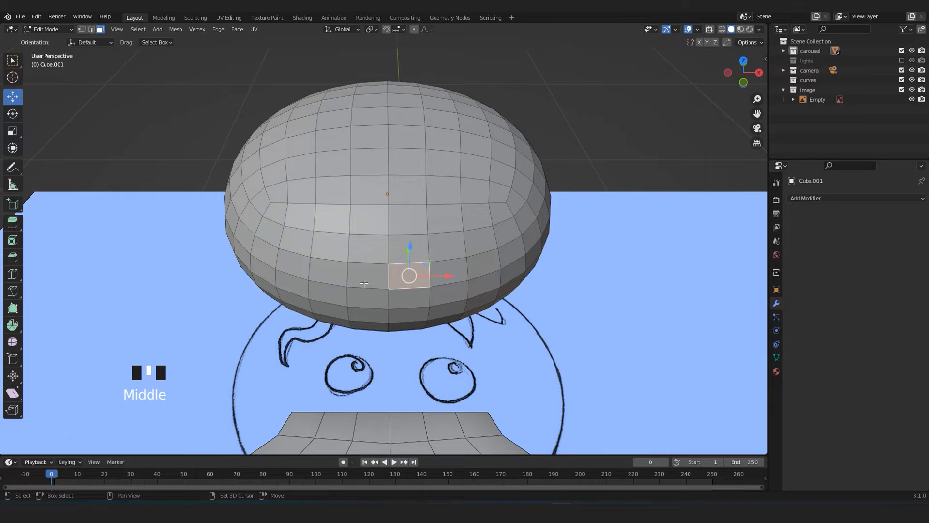
shift+click(368, 275)
shift+click(368, 298)
shift+click(411, 300)
shift+click(371, 315)
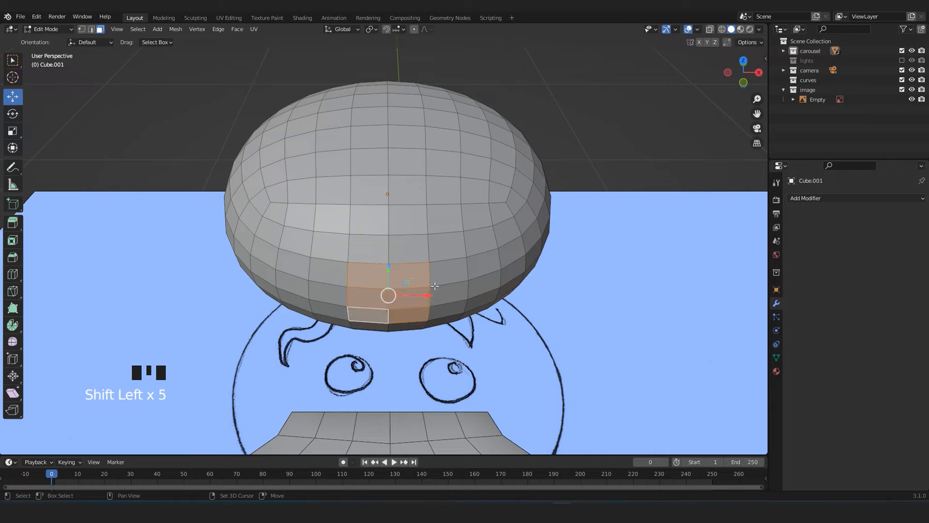
shift+click(447, 274)
shift+click(448, 303)
shift+click(329, 309)
shift+click(335, 277)
middle_drag(335, 276, 356, 320)
scroll(335, 253, up, 5)
scroll(336, 253, down, 1)
ctrl+click(203, 221)
ctrl+click(224, 274)
ctrl+click(356, 272)
scroll(322, 239, up, 3)
scroll(405, 303, down, 1)
key(Delete)
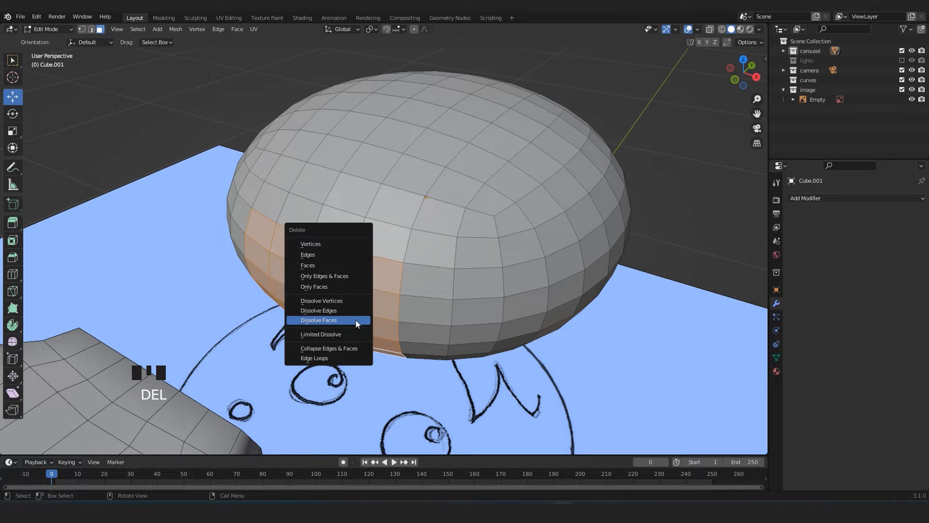
click(314, 265)
Switch to edge selection and return the head to Object Mode.
middle_drag(314, 264, 344, 309)
key(ctrl+2)
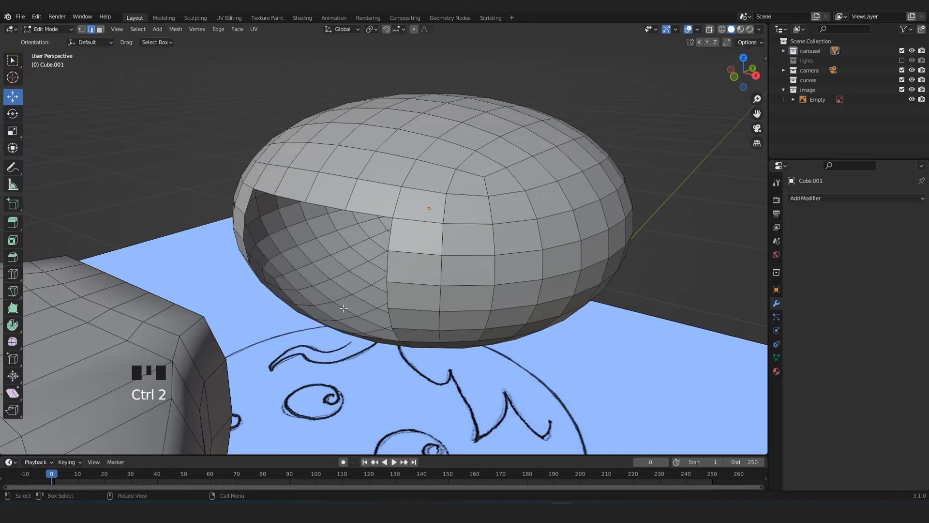
scroll(537, 211, down, 3)
click(527, 220)
key(Tab)
scroll(368, 284, down, 2)
middle_drag(354, 243, 481, 266)
Select the head and the body together with the body as the active object, and clear the selection.
click(543, 174)
click(490, 234)
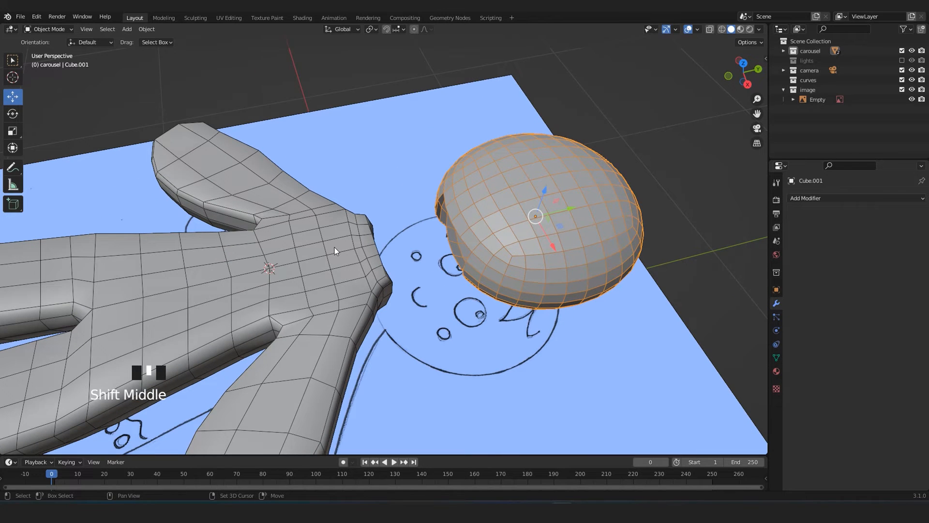
shift+click(308, 250)
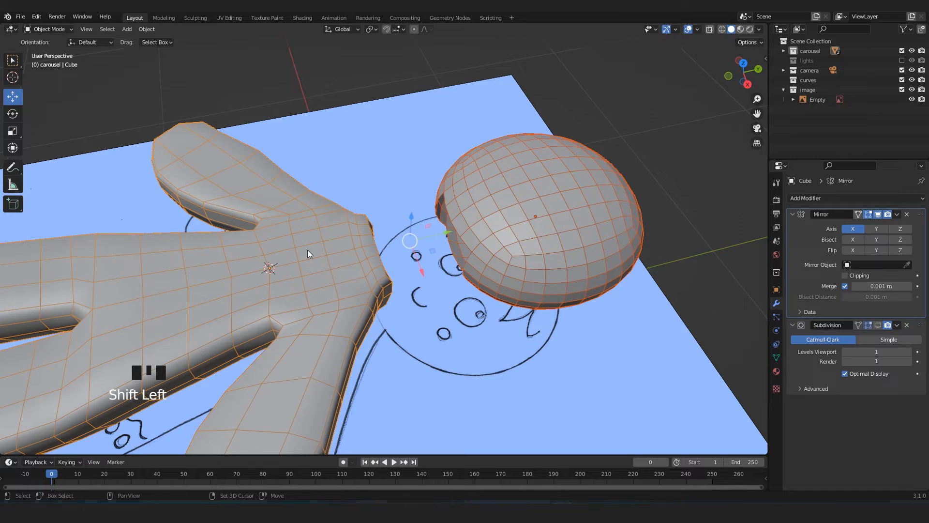
scroll(308, 252, down, 2)
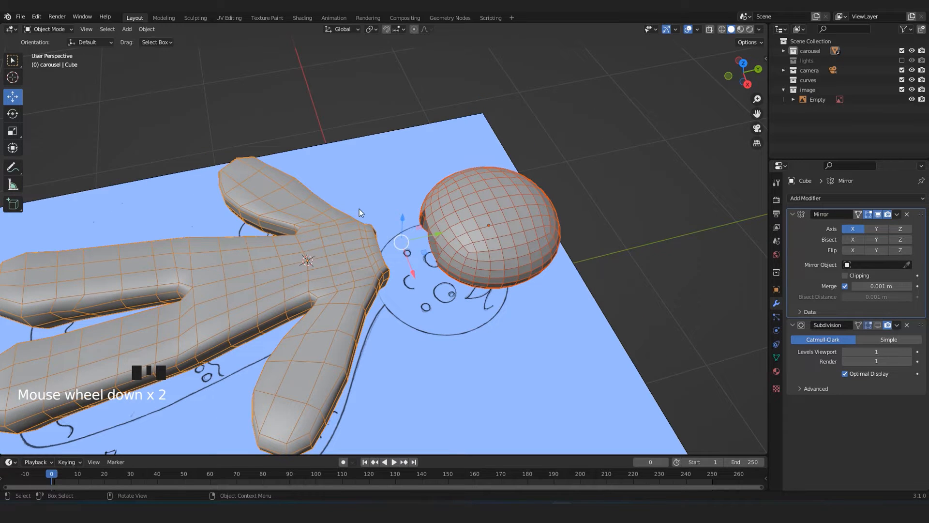
middle_drag(411, 293, 518, 284)
shift+middle_drag(668, 130, 690, 85)
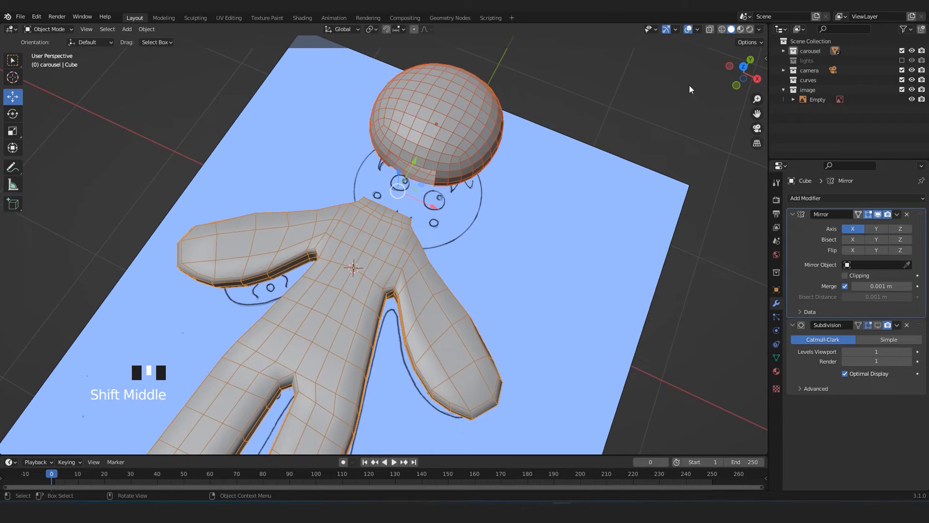
click(689, 85)
scroll(400, 271, down, 2)
middle_drag(400, 272, 420, 318)
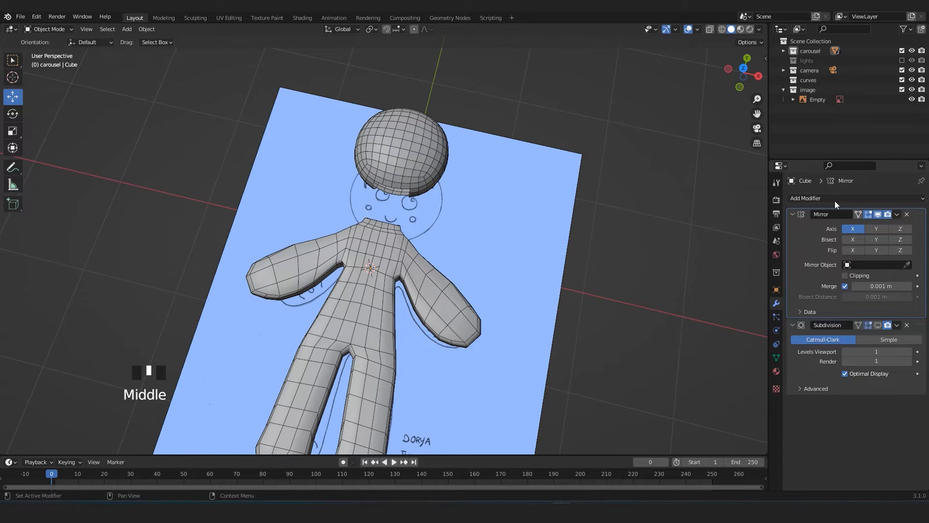
View the body from the top in Edit Mode and add a centred loop cut around the arm at the shoulder.
key(KP_1)
key(KP_7)
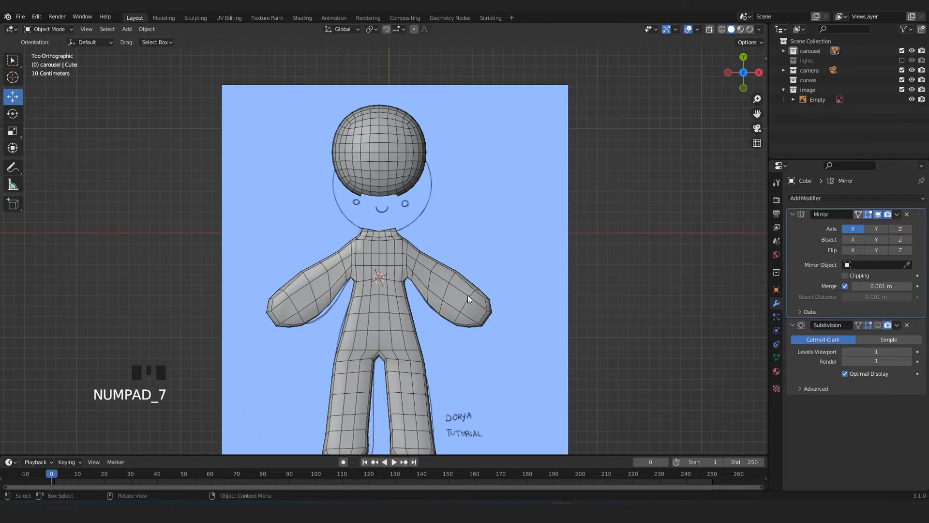
scroll(441, 309, up, 2)
shift+middle_drag(441, 309, 408, 272)
scroll(408, 271, up, 4)
key(Tab)
scroll(463, 226, up, 1)
key(ctrl+r)
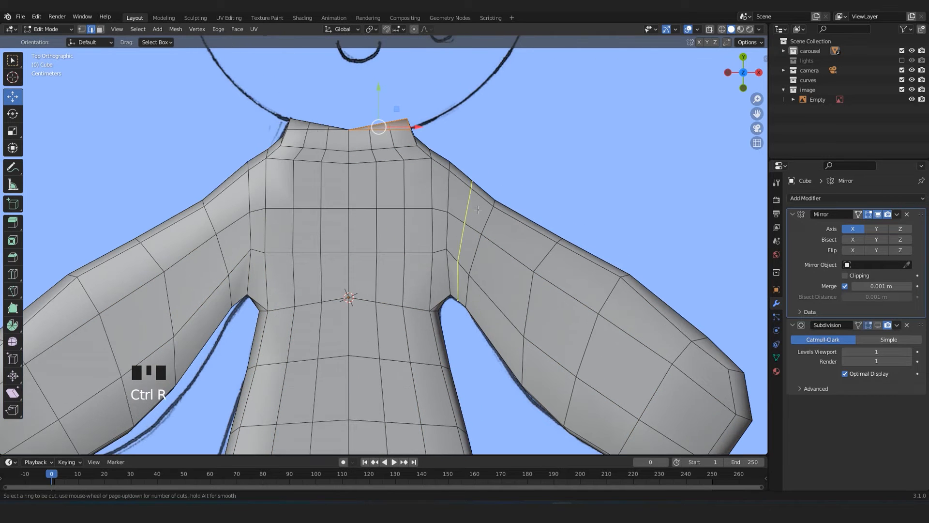
click(478, 209)
right_click(478, 209)
Add two more centred loop cuts around the upper arm, one in each of the wide segments beyond the shoulder.
key(ctrl+r)
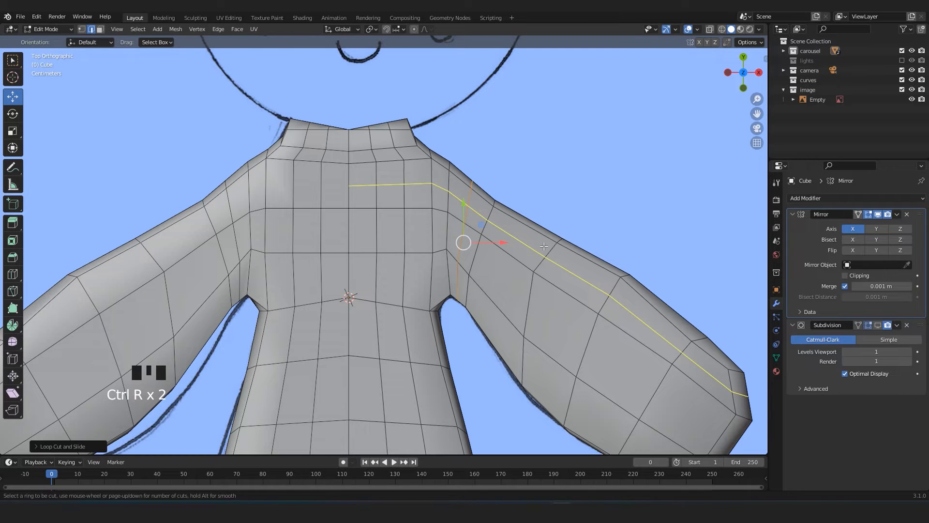
click(518, 254)
right_click(519, 255)
key(ctrl+r)
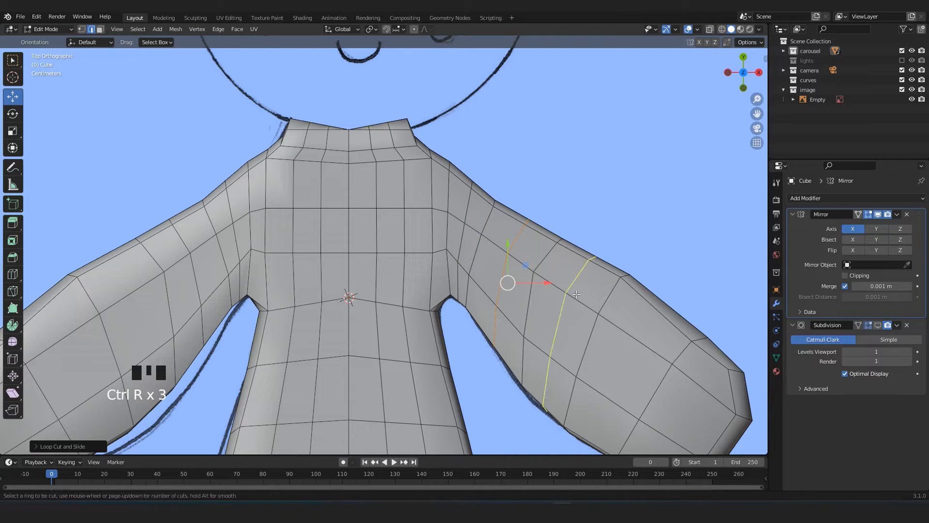
click(577, 294)
right_click(577, 294)
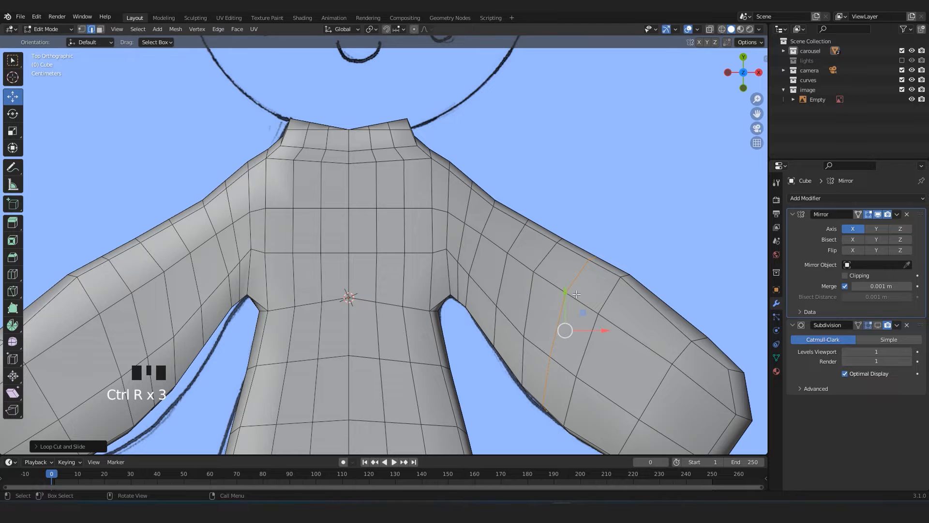
Add two loop cuts around the lower arm, one in the forearm segment and one close to the hand.
key(ctrl+r)
click(653, 339)
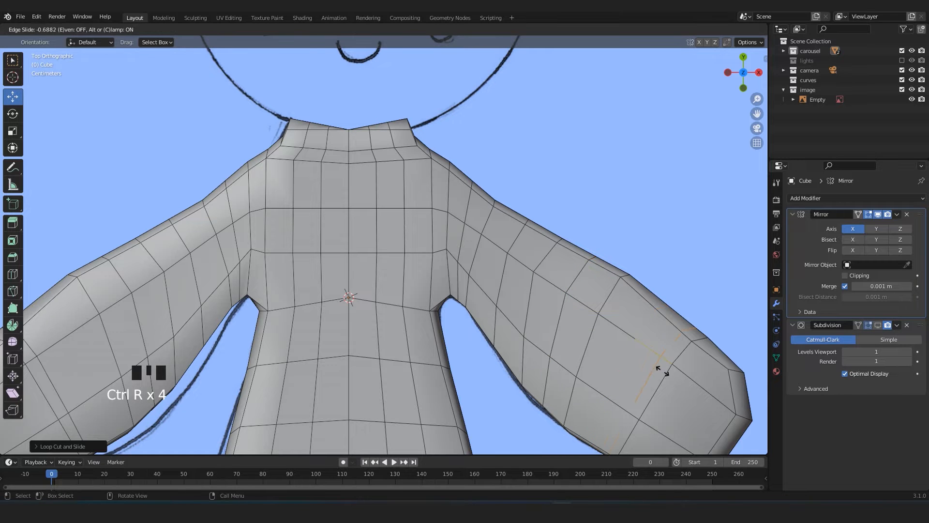
scroll(674, 354, down, 3)
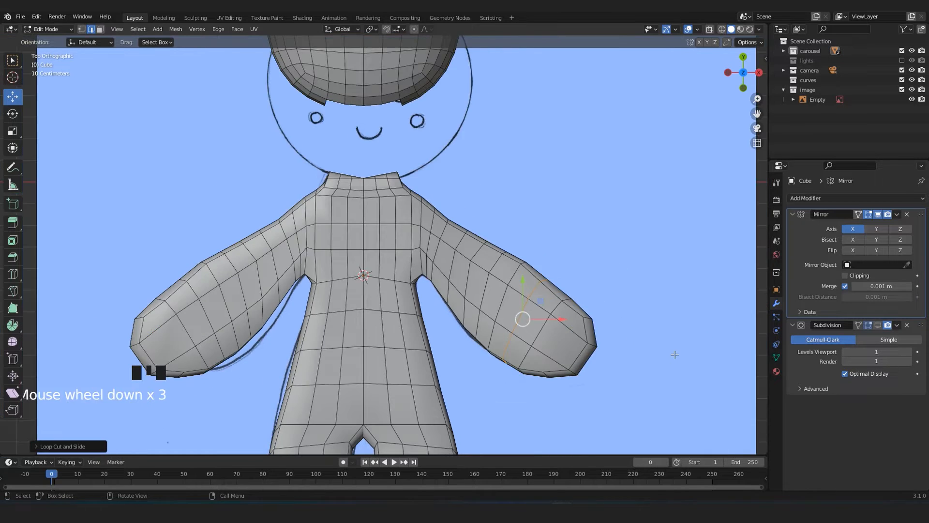
key(ctrl+r)
double_click(572, 333)
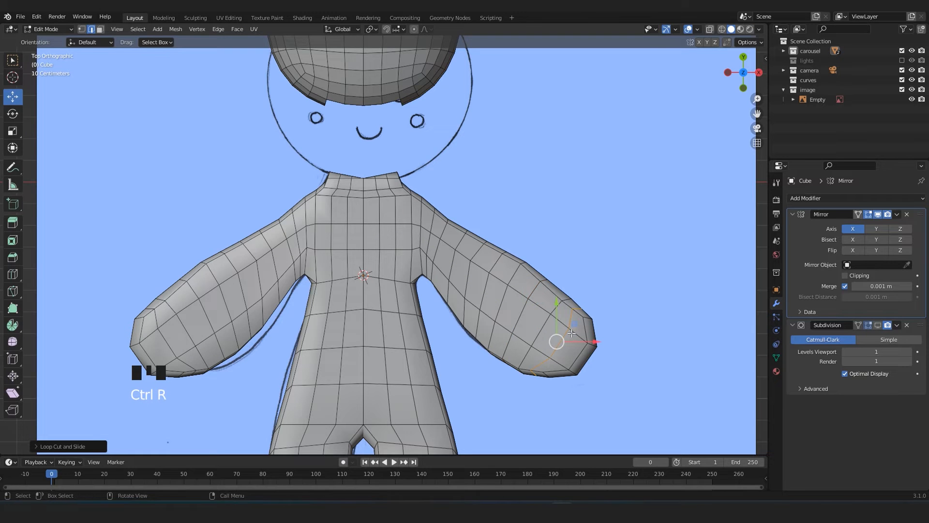
Add a loop cut across the hips just above the crotch of the body.
scroll(562, 334, down, 2)
shift+middle_drag(465, 385, 466, 270)
scroll(467, 269, up, 4)
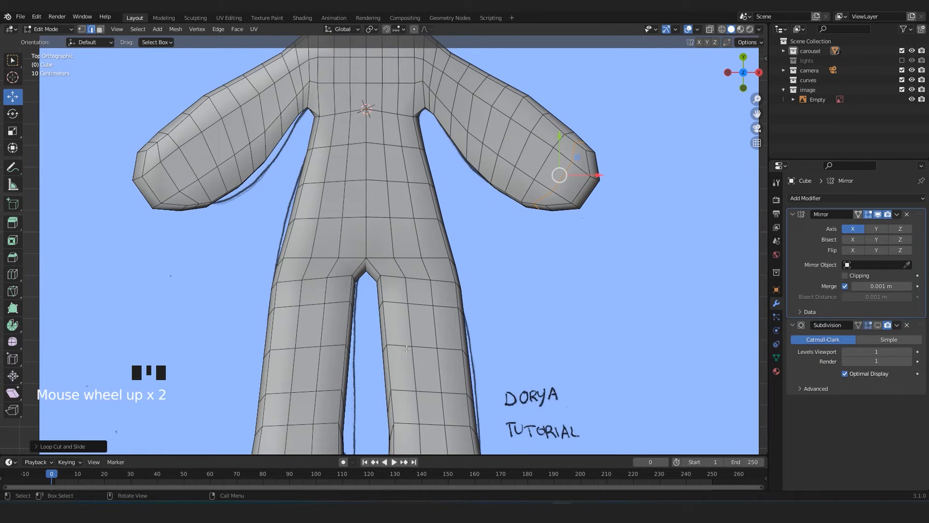
key(ctrl+r)
double_click(399, 240)
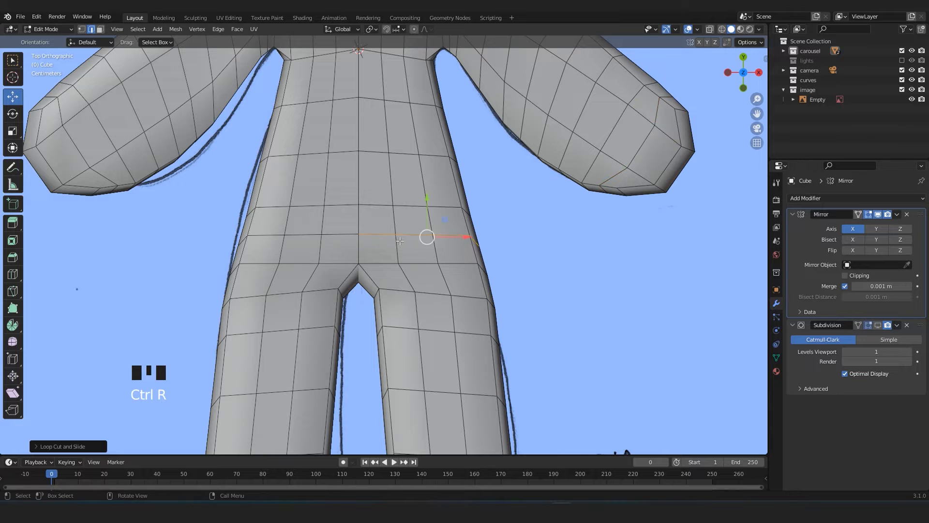
Add two loop cuts across the torso between the armpits and the hips to even out the face spacing.
key(ctrl+r)
click(379, 132)
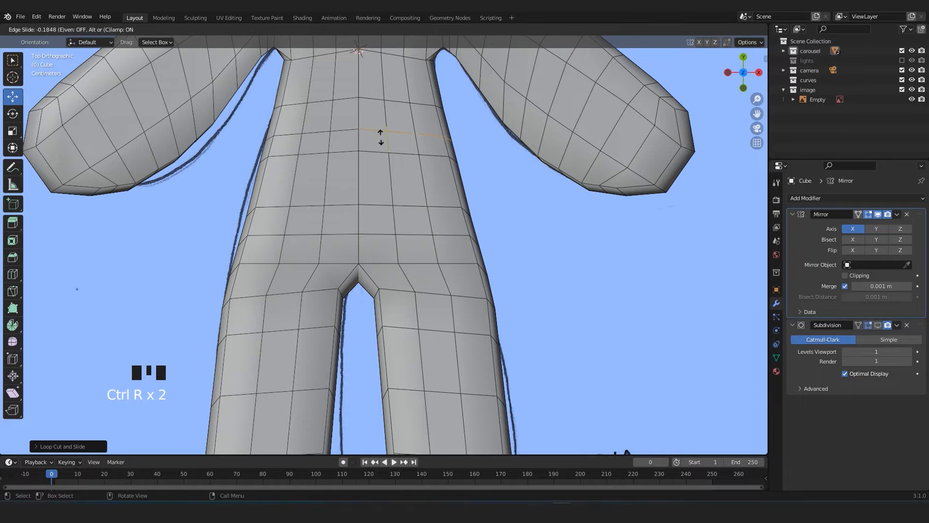
click(381, 138)
key(ctrl+r)
click(401, 180)
Add a loop cut around the legs of the mirrored body and return to object mode.
scroll(402, 214, down, 3)
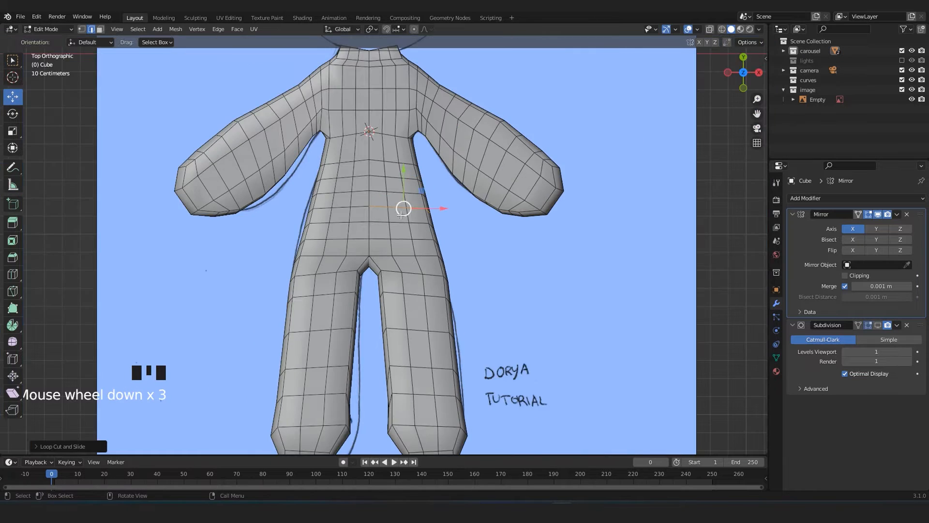
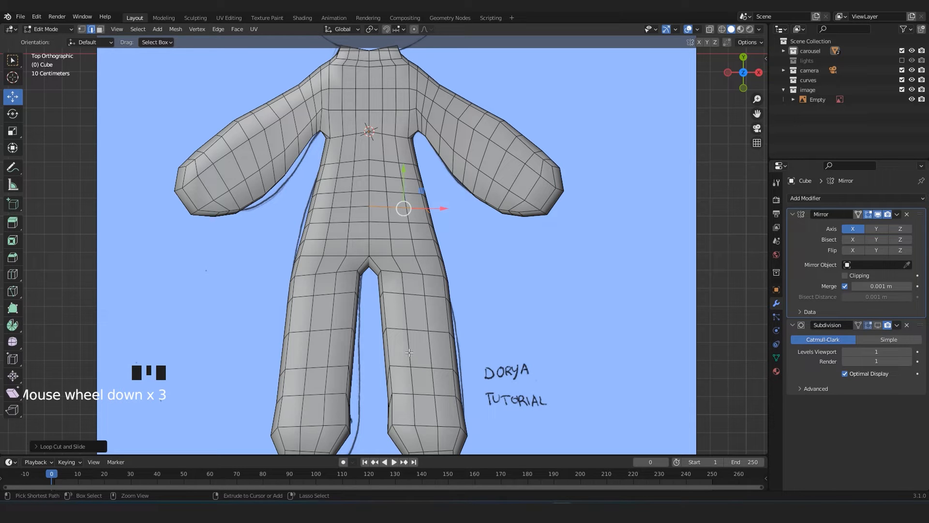
Add a loop cut around the legs of the mirrored body and return to object mode.
key(ctrl+r)
scroll(409, 353, down, 2)
scroll(409, 315, up, 2)
shift+middle_drag(419, 348, 415, 383)
Delete the faces capping the top of the body's neck to leave the neck open towards the head.
scroll(417, 305, down, 2)
scroll(411, 312, up, 2)
key(Tab)
scroll(414, 207, up, 5)
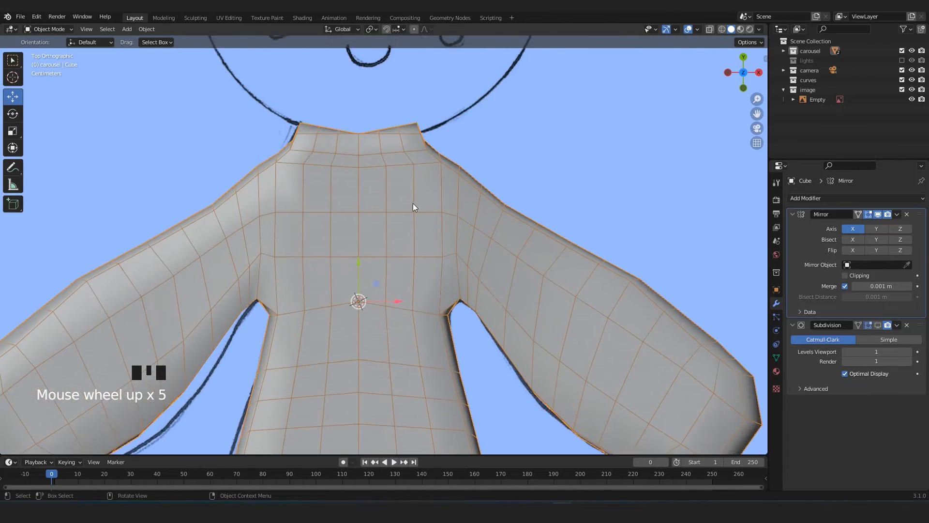
scroll(414, 208, up, 3)
key(Tab)
middle_drag(413, 207, 399, 255)
key(3)
click(450, 307)
scroll(434, 320, down, 4)
shift+click(373, 277)
shift+click(393, 269)
shift+click(373, 262)
middle_drag(399, 270, 423, 261)
scroll(382, 271, up, 2)
shift+click(423, 262)
shift+click(397, 261)
shift+click(371, 263)
middle_drag(409, 329, 486, 332)
key(x)
click(424, 293)
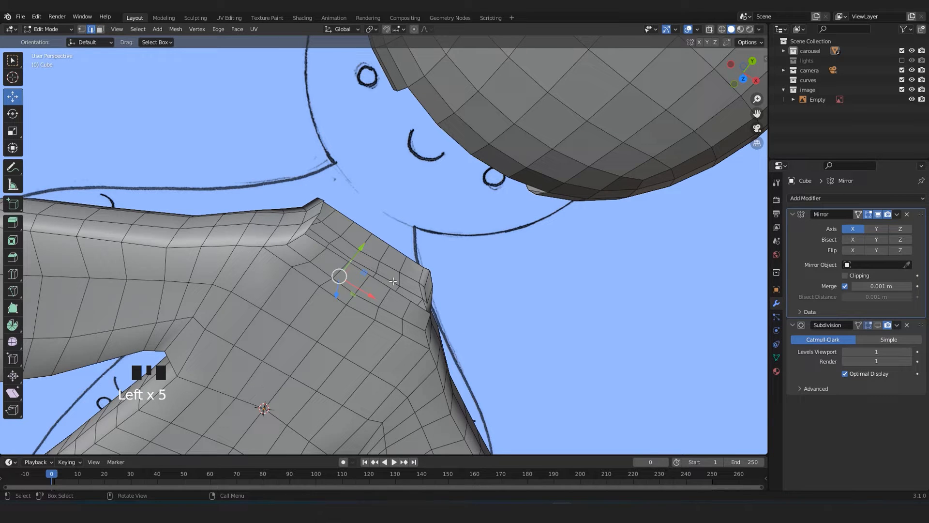
Level the neck's top rim by scaling its selected edges flat.
alt+shift+click(371, 280)
alt+shift+click(388, 291)
alt+shift+click(379, 280)
middle_drag(379, 280, 368, 275)
scroll(368, 275, up, 1)
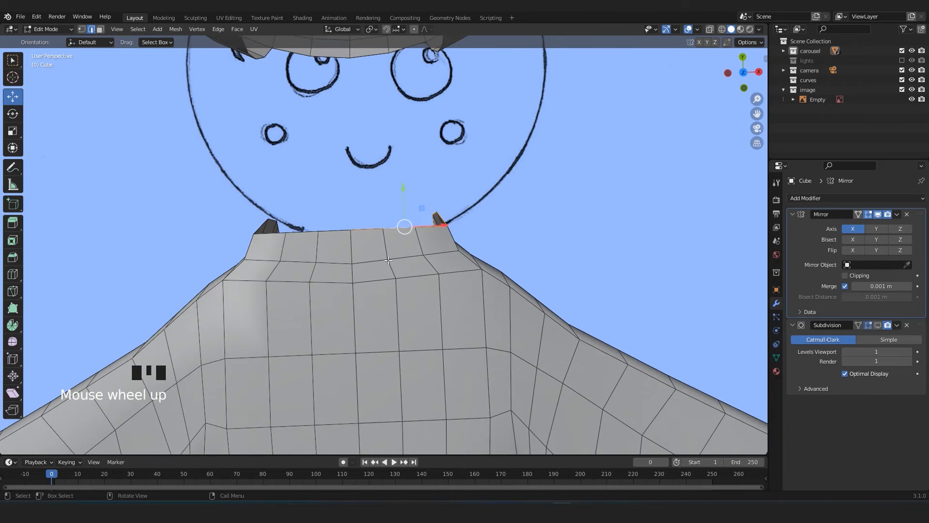
key(s)
click(388, 260)
Leave edit mode and apply the body's Mirror modifier.
middle_drag(402, 255, 310, 274)
scroll(395, 252, down, 1)
scroll(328, 239, down, 4)
key(Tab)
scroll(311, 274, down, 3)
scroll(313, 274, up, 2)
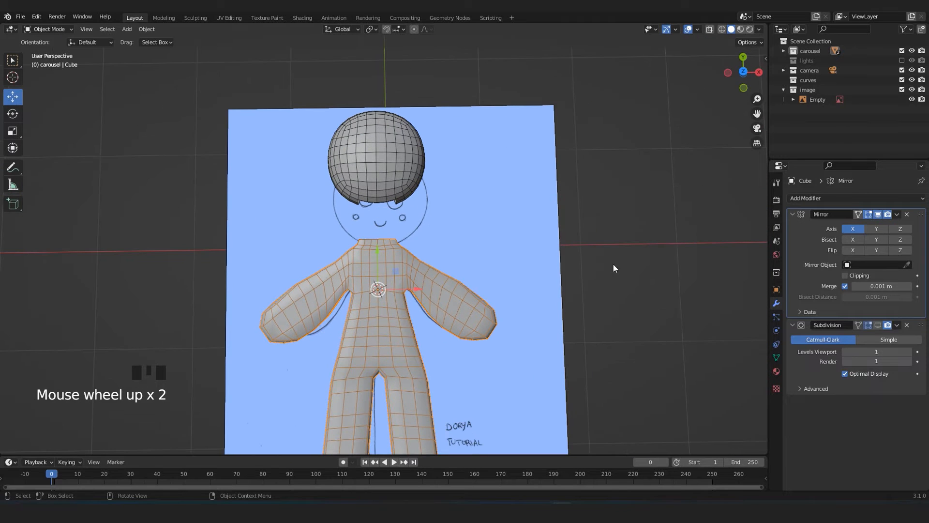
click(896, 215)
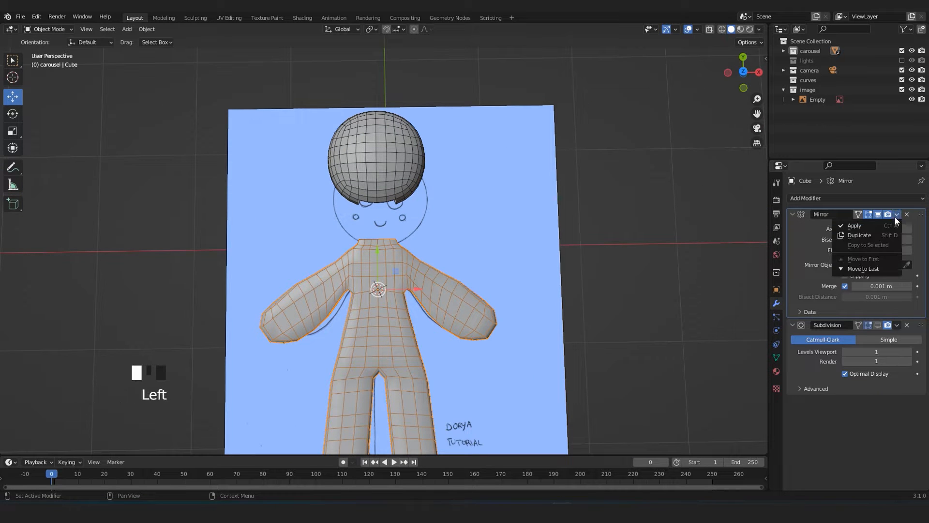
click(860, 226)
click(590, 278)
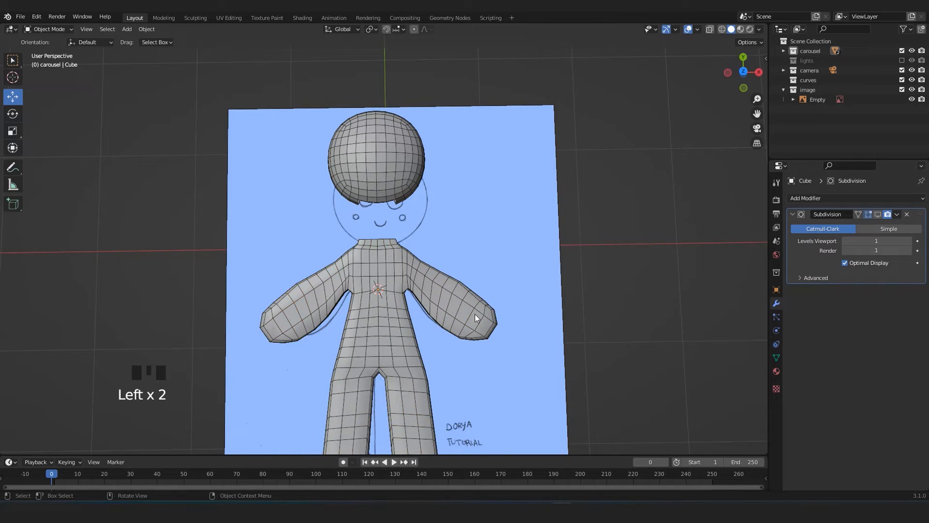
Join the head and the body into a single object, with the body as the active object.
middle_drag(475, 316, 375, 257)
scroll(490, 199, up, 2)
click(490, 200)
scroll(479, 223, up, 3)
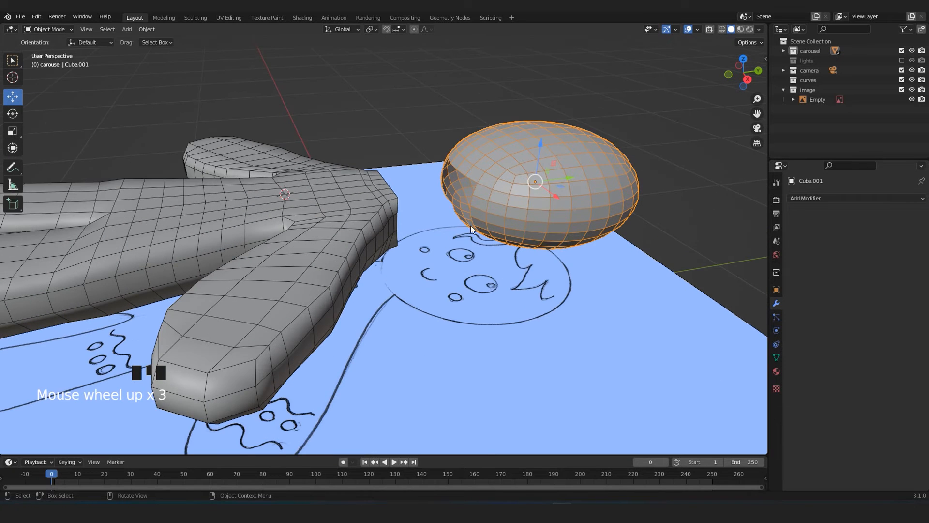
scroll(327, 207, down, 1)
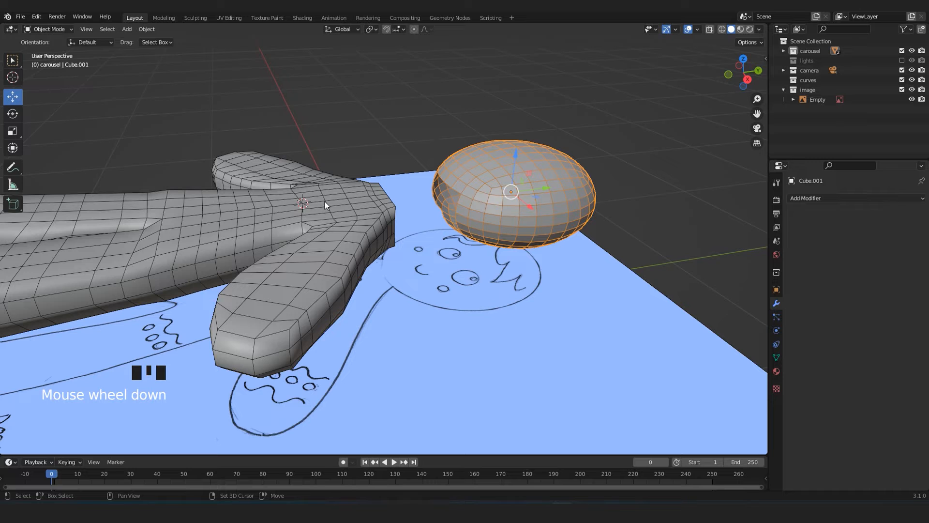
shift+click(325, 202)
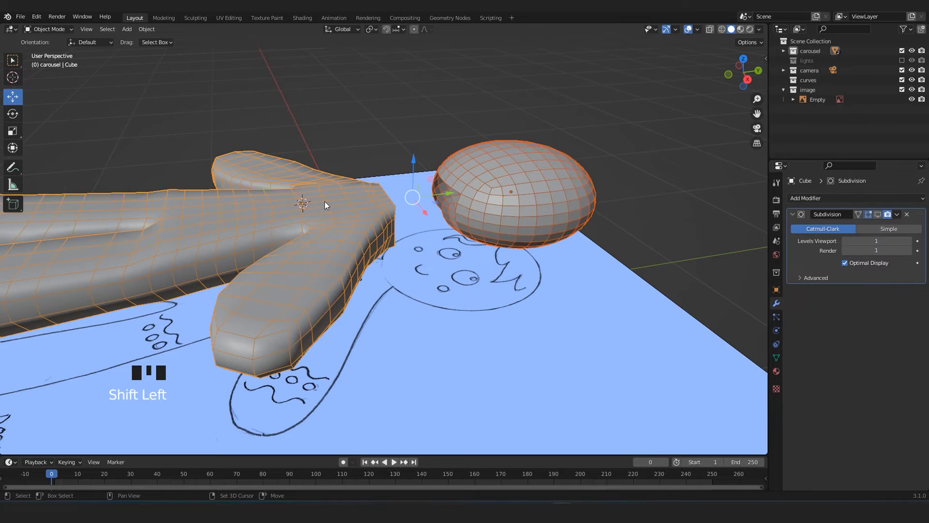
scroll(325, 201, down, 3)
key(ctrl+j)
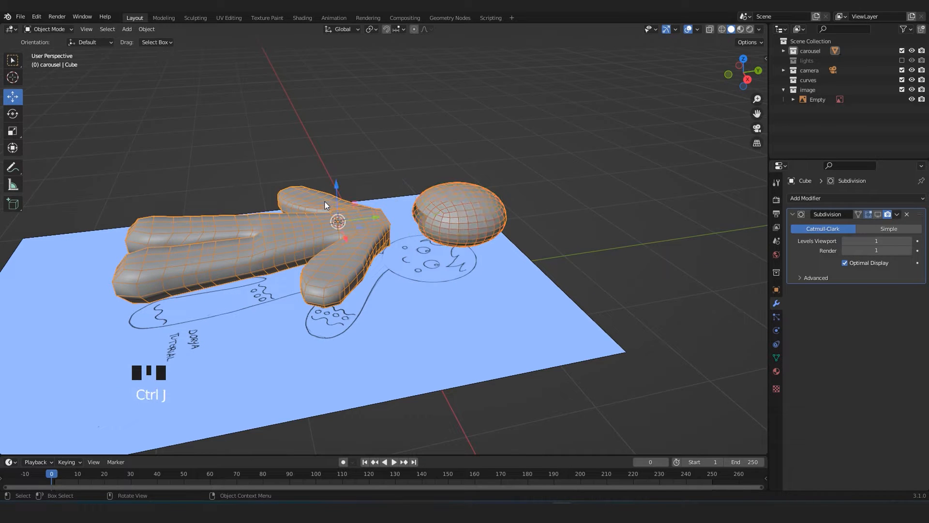
In edit mode of the joined mesh, select the whole linked head and move it along Y until it nearly meets the neck.
click(298, 162)
middle_drag(298, 161, 351, 281)
click(350, 281)
middle_drag(391, 325, 347, 274)
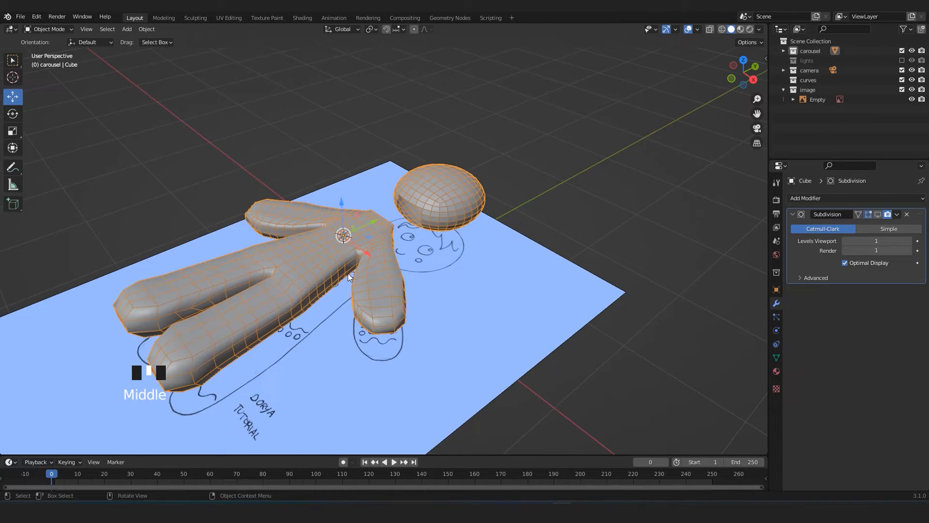
key(KP_7)
key(Tab)
scroll(389, 157, up, 3)
click(390, 158)
shift+middle_drag(390, 157, 405, 223)
click(422, 178)
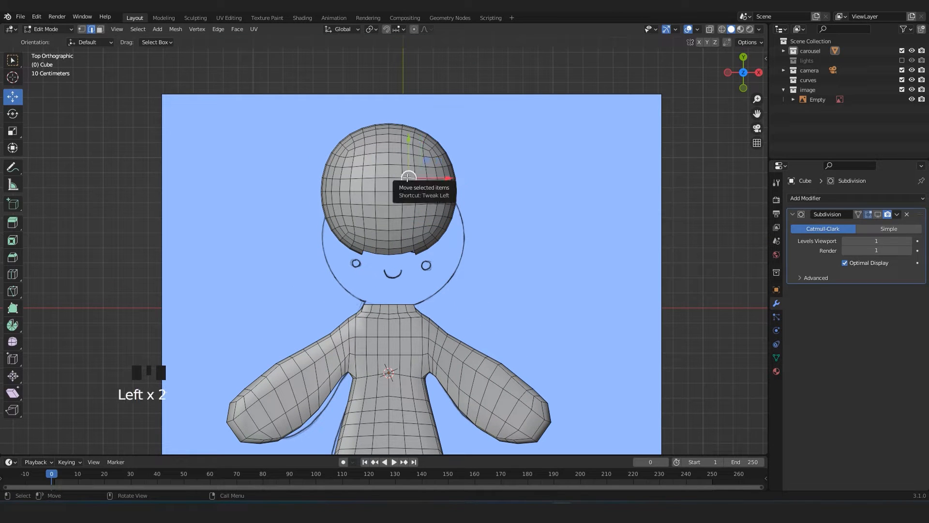
key(l)
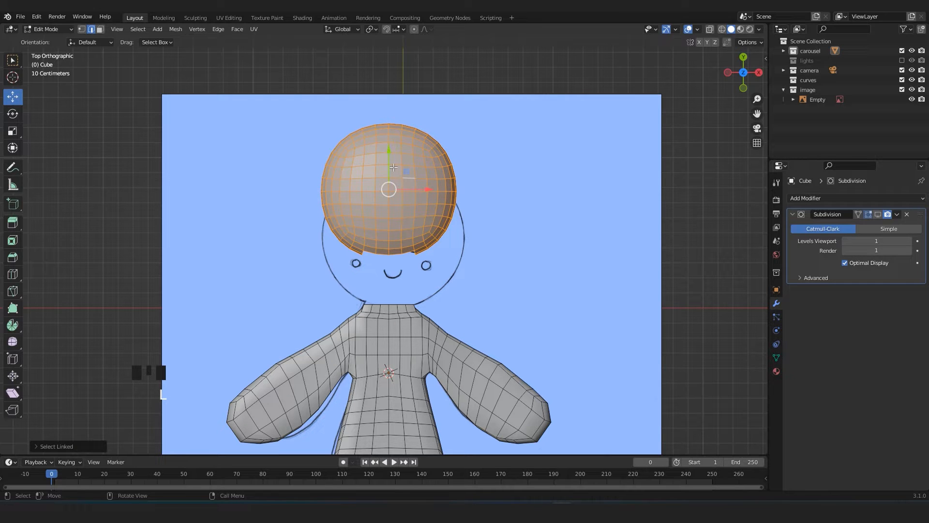
drag(386, 150, 399, 200)
middle_drag(399, 199, 443, 317)
Fill two faces on the upper side of the neck between the body's rim edges and the matching head opening edges.
scroll(431, 290, up, 3)
key(ctrl+2)
click(421, 267)
middle_drag(420, 267, 464, 213)
scroll(455, 293, up, 2)
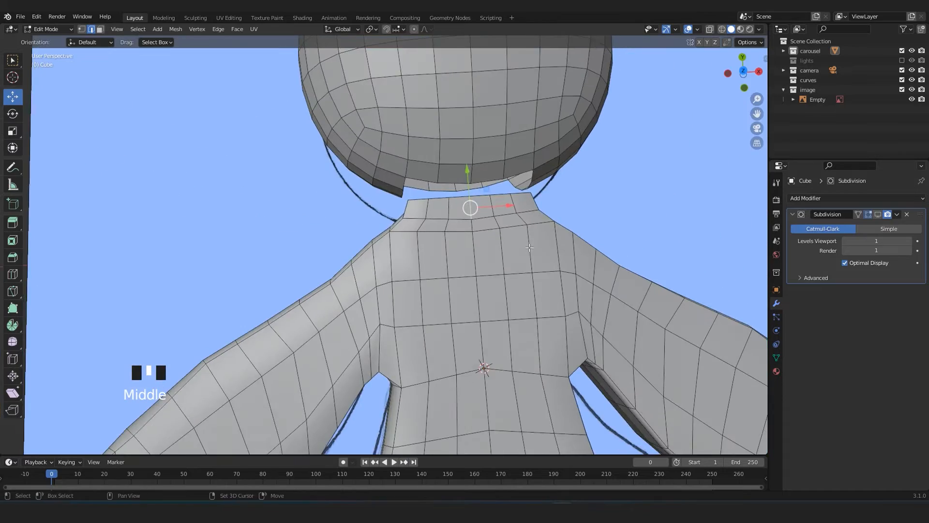
scroll(423, 306, up, 2)
mouse_move(430, 276)
middle_down()
mouse_move(440, 259)
mouse_move(428, 247)
mouse_move(429, 263)
middle_up()
scroll(435, 281, up, 1)
shift+click(428, 247)
key(f)
middle_drag(479, 285, 444, 279)
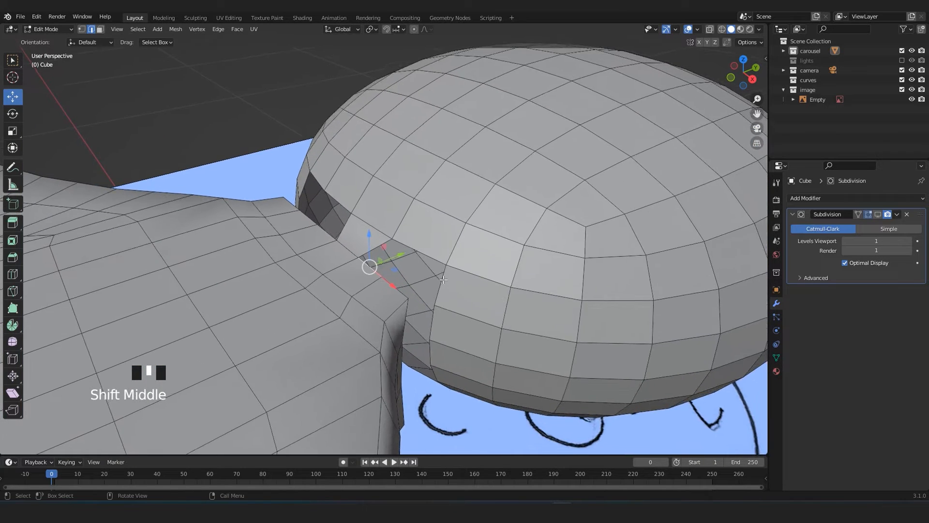
scroll(443, 279, up, 2)
key(f)
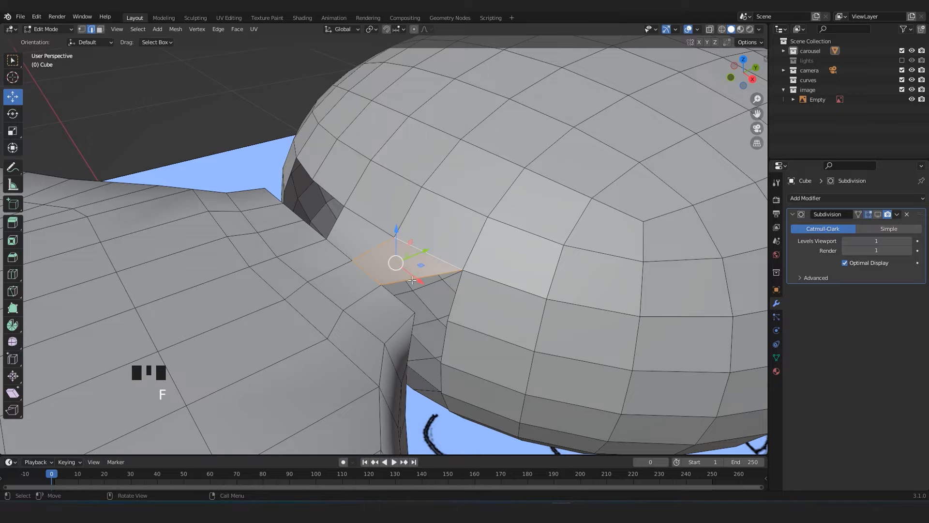
Fill the gap on the positive X side of the neck with faces joining the body rim to the head.
shift+click(458, 296)
middle_drag(458, 296, 375, 266)
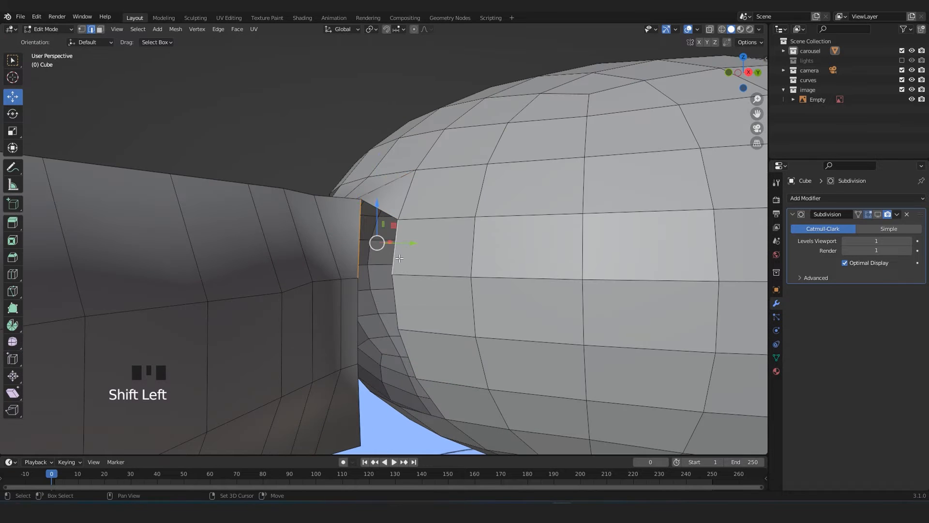
key(f)
shift+click(363, 300)
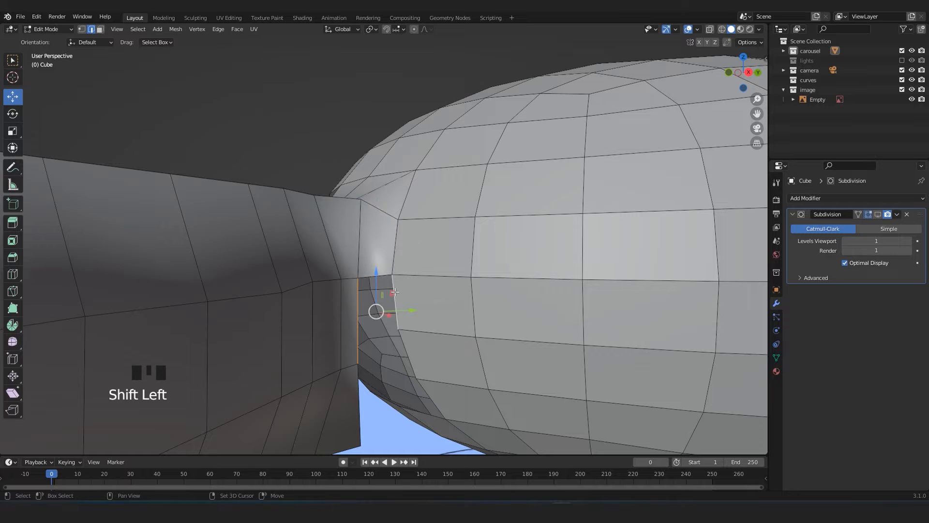
click(383, 256)
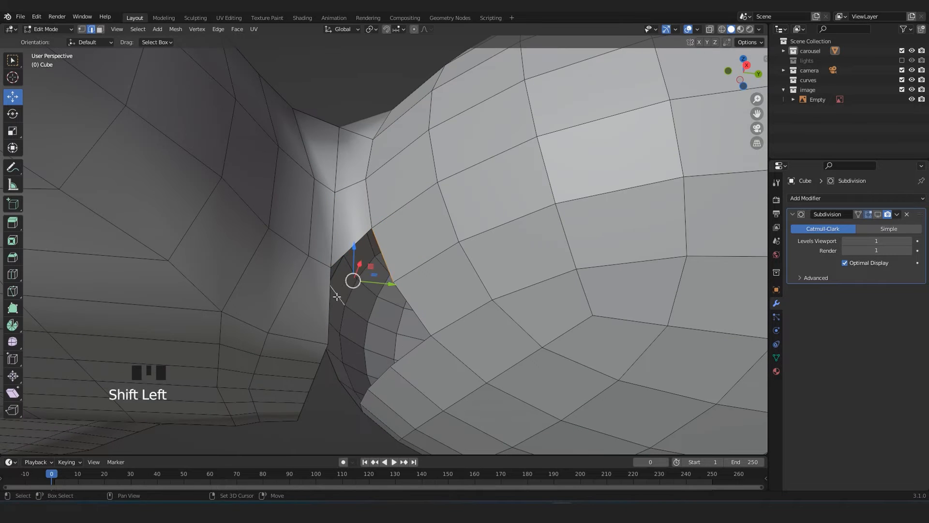
click(337, 297)
shift+click(382, 256)
Leave edit mode and hide the reference drawing.
middle_drag(382, 255, 405, 308)
scroll(405, 309, down, 3)
scroll(405, 309, down, 5)
key(Tab)
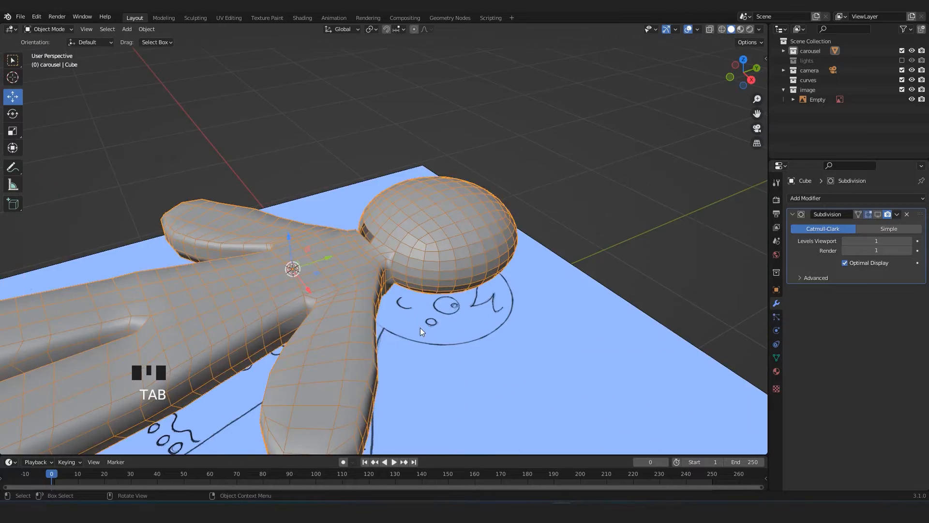
click(451, 339)
key(h)
middle_drag(451, 339, 454, 244)
Fill the two middle faces on the underside of the neck between the body rim and the head opening.
click(365, 285)
key(Tab)
scroll(398, 212, up, 3)
click(353, 274)
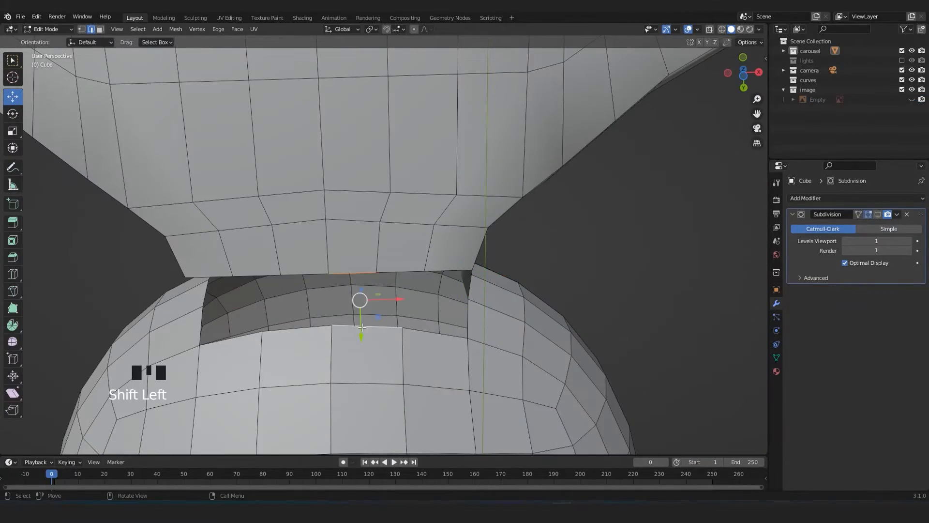
key(f)
click(306, 276)
shift+click(301, 327)
key(f)
Fill the remaining upper-side neck faces as far as the corner on the negative X side.
middle_drag(267, 316, 313, 239)
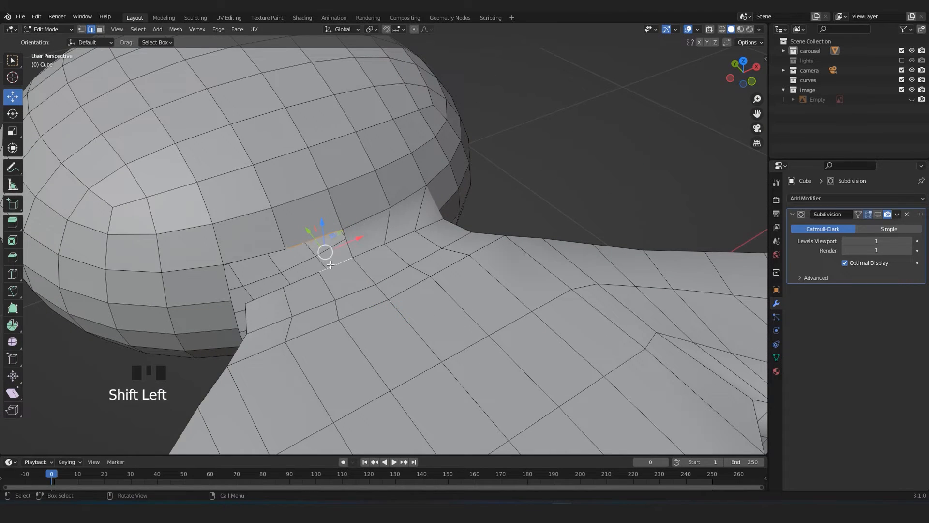
key(f)
middle_drag(286, 310, 329, 276)
scroll(329, 276, up, 1)
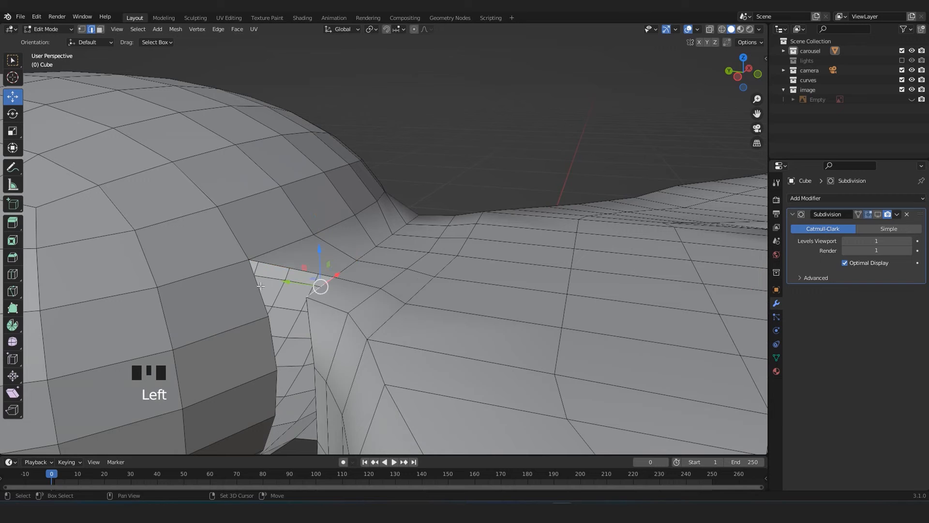
key(f)
Fill the faces along the negative X side of the neck between the head and the body.
middle_drag(260, 286, 282, 265)
click(316, 288)
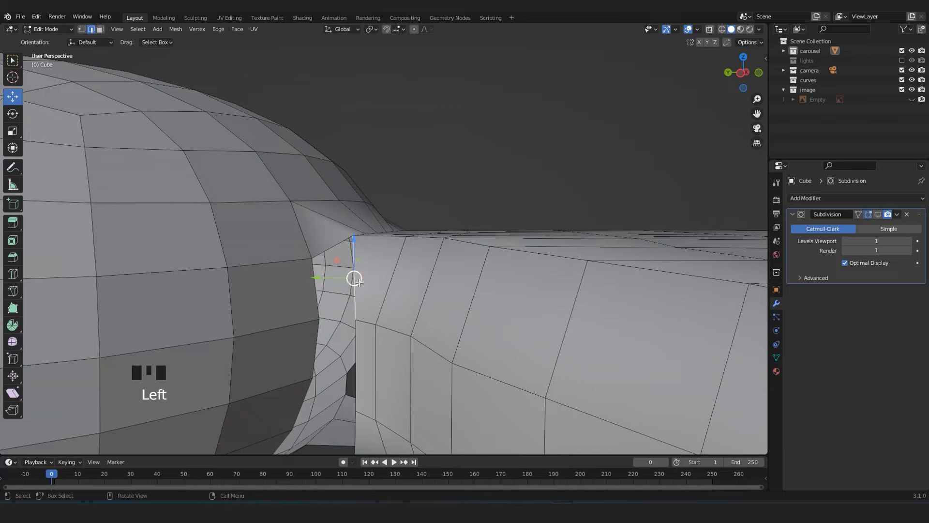
key(f)
middle_drag(316, 295, 382, 275)
click(297, 274)
key(f)
click(381, 275)
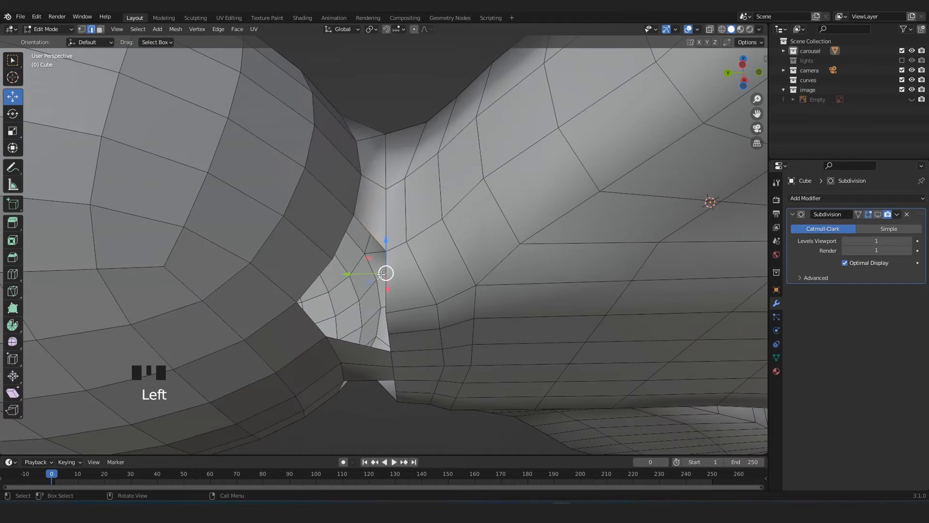
Close the remaining gaps at the underside corners of the neck with faces connecting the head and body.
middle_drag(342, 236, 330, 261)
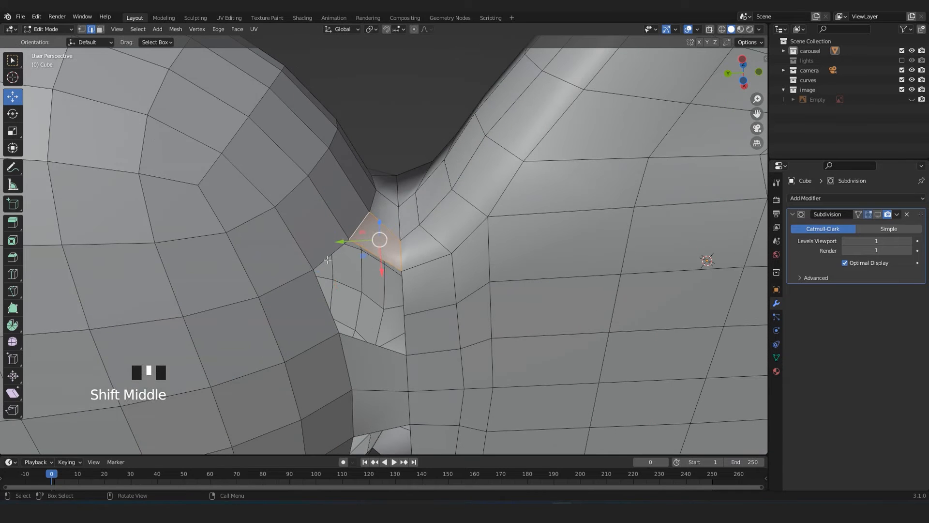
middle_drag(401, 292, 368, 257)
click(377, 248)
scroll(428, 152, down, 3)
middle_drag(428, 152, 452, 201)
scroll(366, 257, up, 3)
middle_drag(366, 256, 336, 233)
click(336, 234)
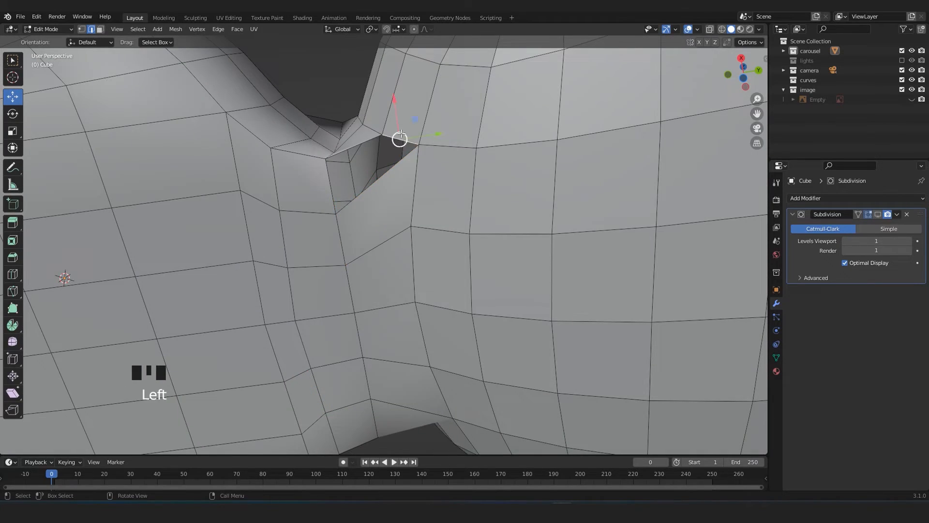
middle_drag(335, 174, 382, 168)
click(382, 168)
middle_drag(416, 205, 331, 321)
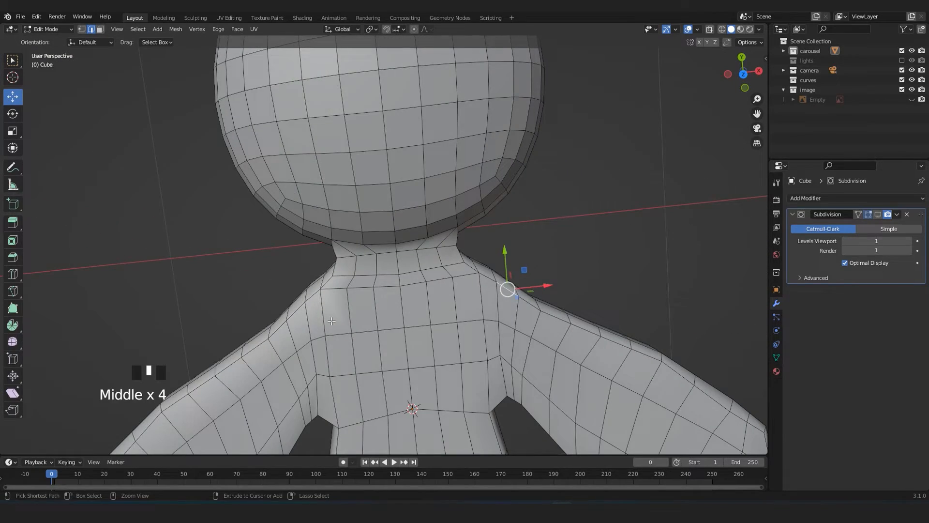
key(ctrl+1)
middle_drag(619, 188, 644, 145)
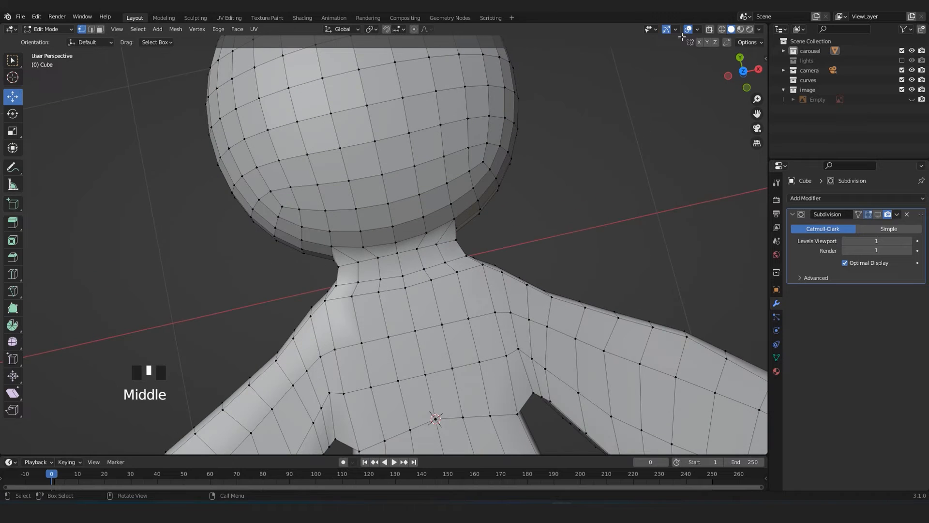
click(698, 29)
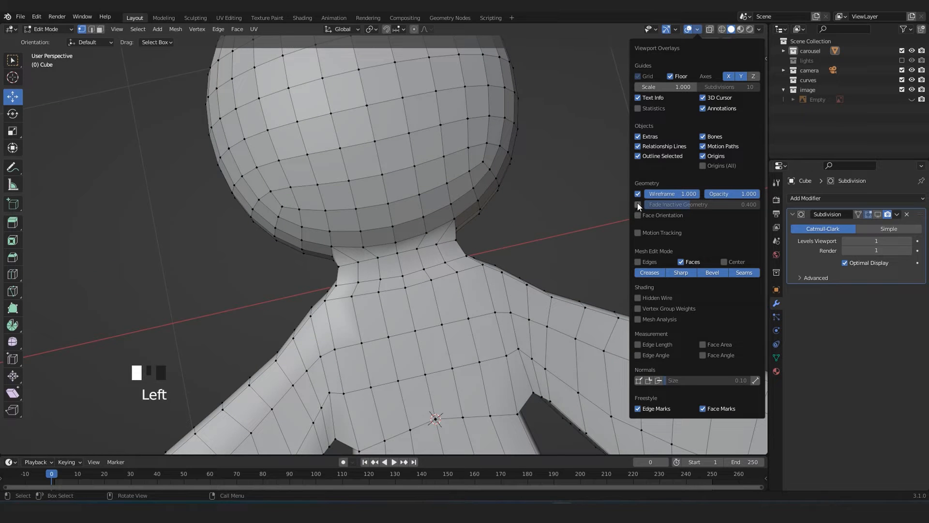
Switch the figure to Sculpt Mode, choose the Smooth brush, and enable X-axis symmetry.
key(Tab)
middle_drag(660, 129, 444, 236)
click(38, 30)
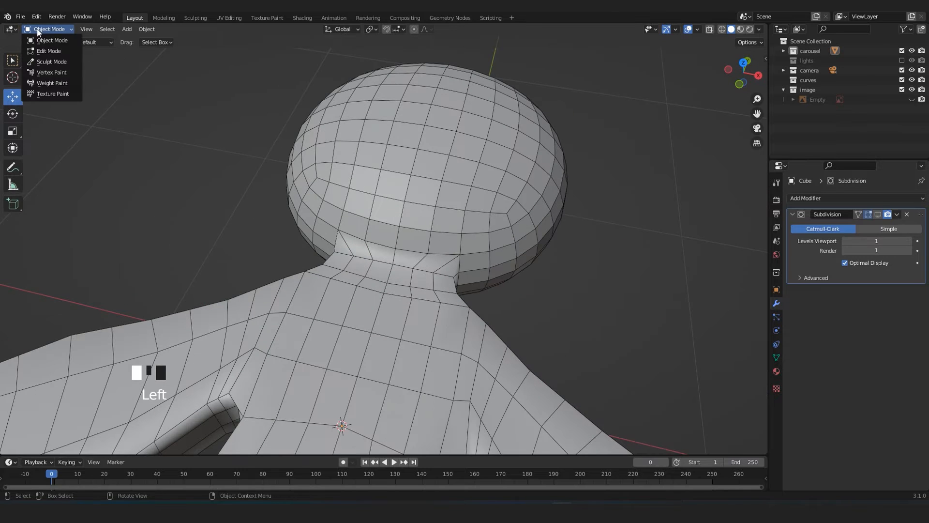
click(42, 63)
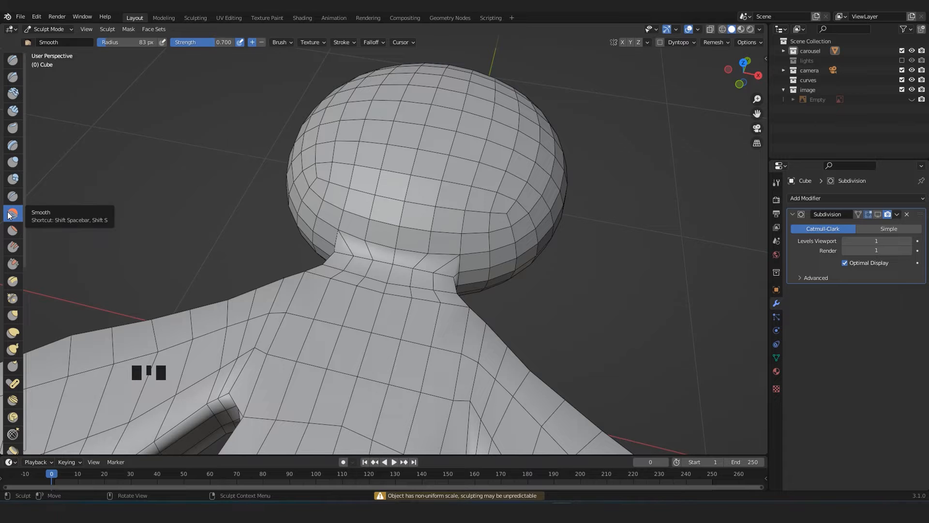
mouse_move(429, 286)
middle_down()
mouse_move(415, 272)
mouse_move(420, 288)
middle_up()
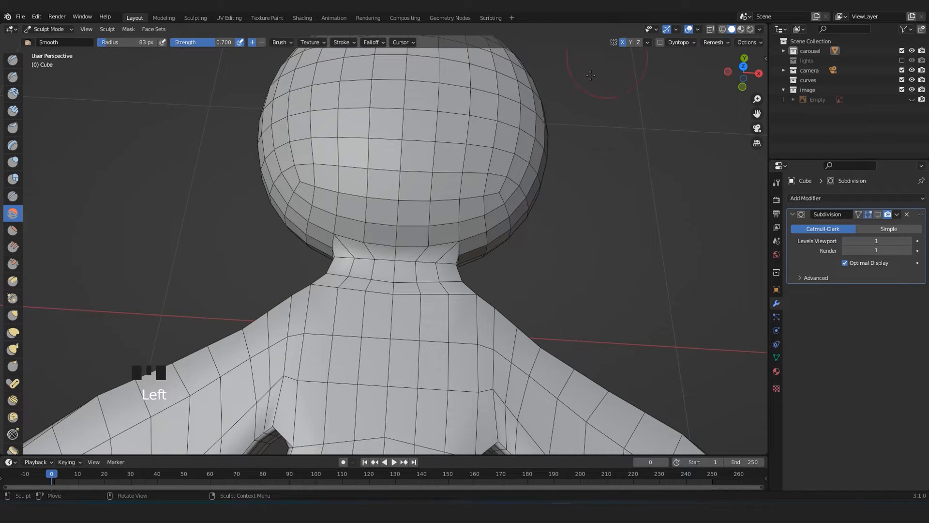
Smooth the joint between neck and head, set the brush radius to 108 px, and undo the last stroke.
middle_drag(455, 228, 457, 245)
key(f)
click(503, 246)
scroll(448, 281, up, 2)
mouse_move(442, 274)
mouse_down()
mouse_move(440, 252)
mouse_move(479, 280)
mouse_up()
scroll(459, 266, down, 4)
key(ctrl+z)
scroll(459, 266, down, 3)
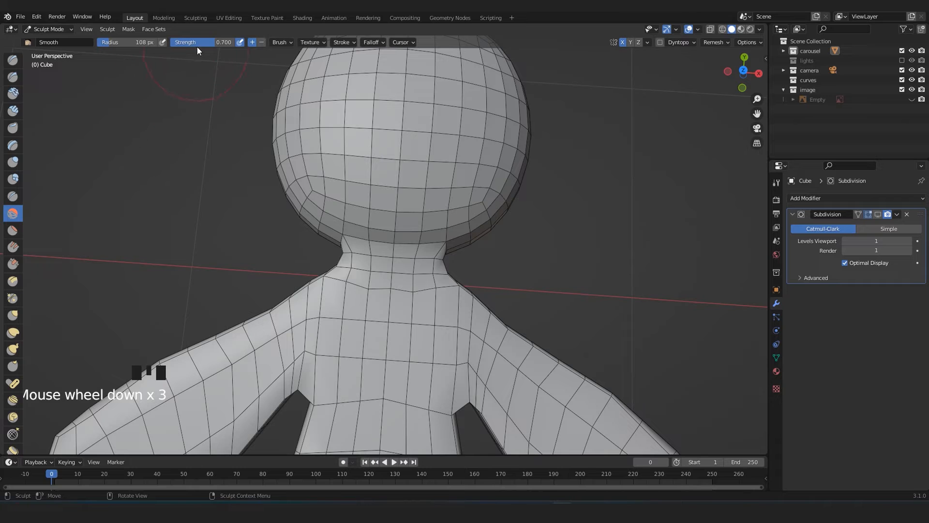
Set the Smooth brush strength to 0.196 and smooth the joint all around the neck between head and body.
drag(206, 47, 187, 47)
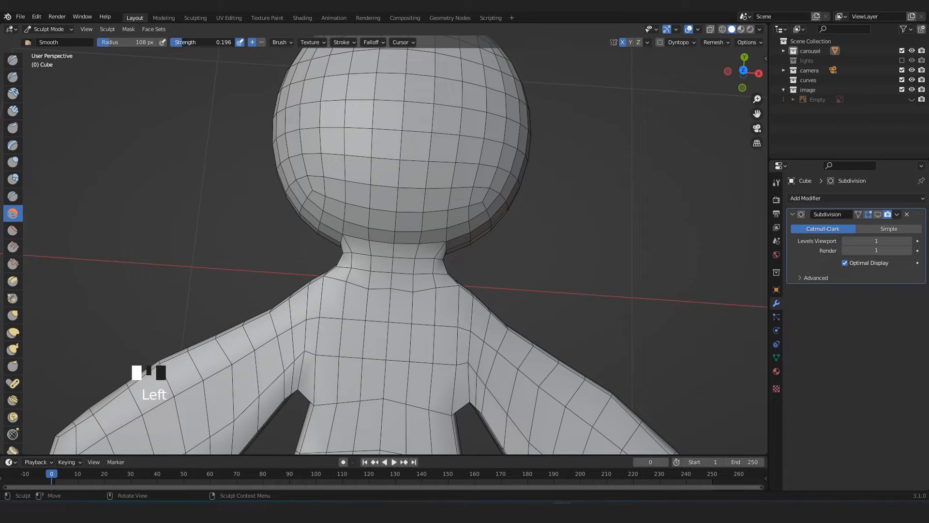
scroll(369, 270, up, 3)
mouse_move(442, 291)
mouse_down()
mouse_move(469, 313)
mouse_move(494, 257)
mouse_move(300, 209)
mouse_move(418, 253)
mouse_up()
middle_drag(435, 210, 390, 163)
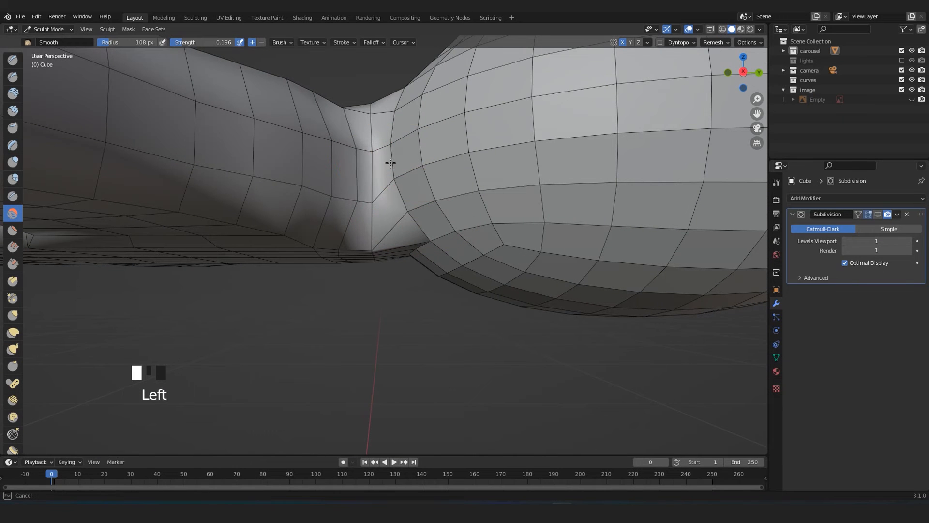
drag(382, 189, 334, 164)
middle_drag(367, 209, 383, 227)
drag(382, 228, 393, 209)
mouse_move(423, 253)
mouse_down()
mouse_move(337, 266)
mouse_move(310, 159)
mouse_move(411, 191)
mouse_up()
drag(342, 227, 330, 155)
mouse_move(330, 155)
middle_down()
mouse_move(400, 326)
mouse_move(397, 297)
middle_up()
mouse_move(397, 297)
mouse_down()
mouse_move(374, 292)
mouse_move(433, 223)
mouse_move(420, 226)
mouse_up()
middle_drag(421, 226, 321, 299)
scroll(425, 266, up, 3)
scroll(321, 299, down, 5)
scroll(324, 302, up, 2)
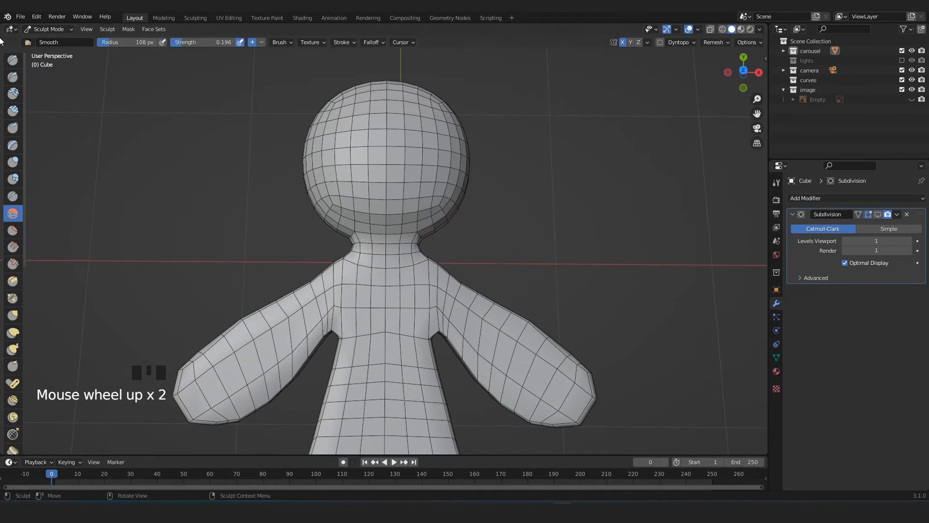
Return the figure to Object Mode and show it in the top orthographic view.
click(40, 29)
click(43, 36)
scroll(141, 112, down, 4)
middle_drag(141, 111, 445, 231)
scroll(385, 222, up, 4)
scroll(390, 226, down, 3)
scroll(388, 263, up, 3)
key(KP_7)
scroll(428, 306, up, 3)
scroll(393, 220, up, 3)
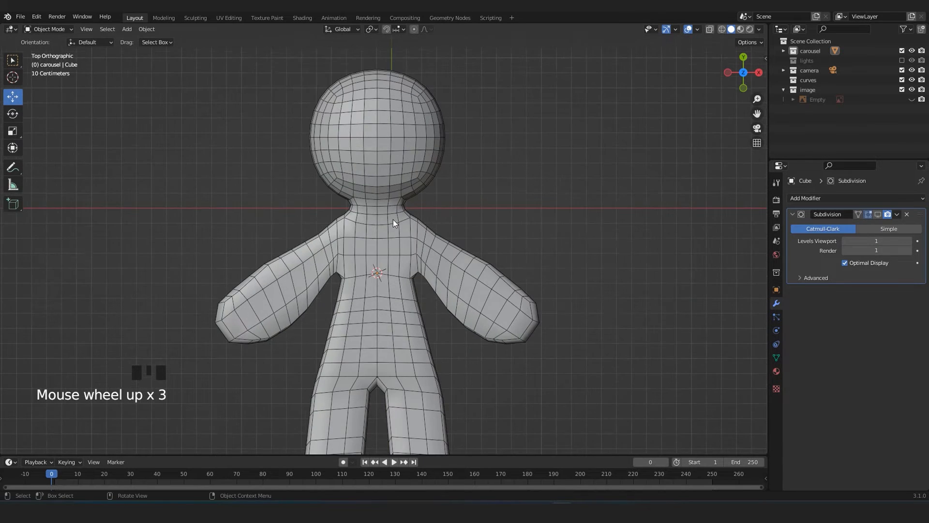
Unhide the reference image behind the figure, leave it deselected, and compare the body's outline with the drawing.
shift+middle_drag(431, 229, 377, 187)
scroll(376, 188, up, 4)
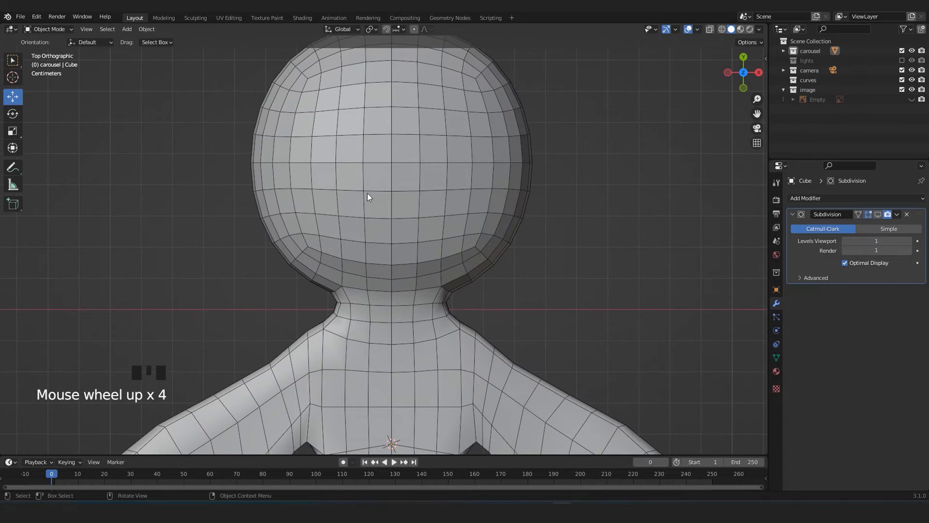
scroll(399, 216, down, 5)
shift+middle_drag(457, 392, 469, 289)
scroll(437, 292, up, 2)
scroll(450, 321, down, 3)
scroll(450, 321, up, 3)
click(584, 216)
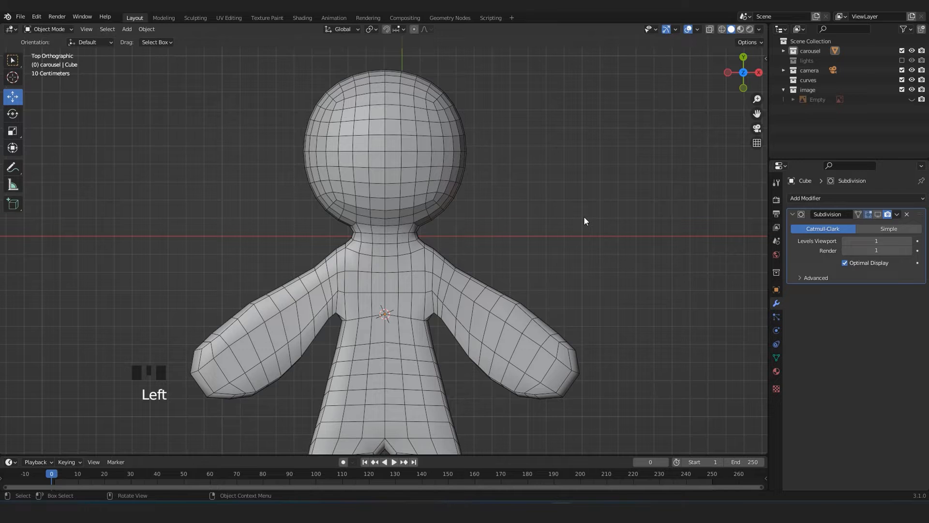
key(alt+h)
click(582, 225)
scroll(581, 224, down, 4)
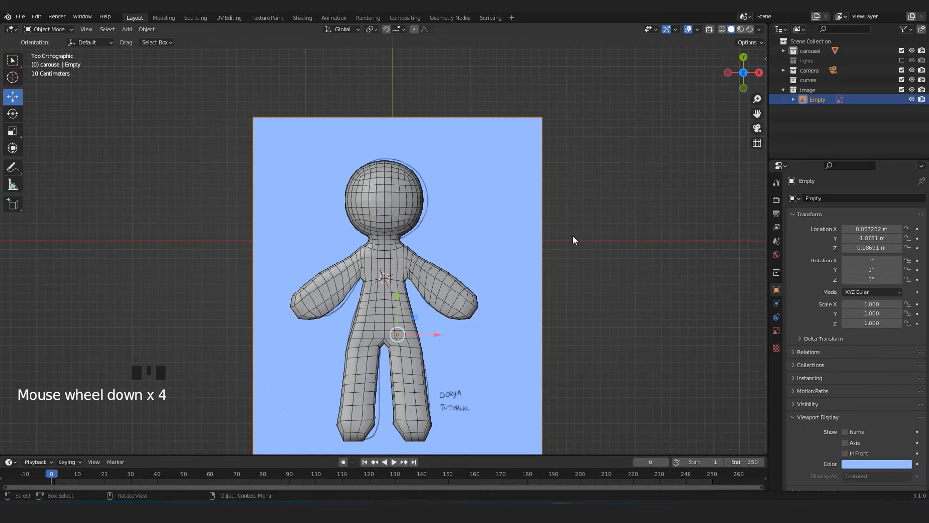
click(556, 258)
scroll(536, 257, up, 4)
shift+middle_drag(535, 257, 493, 234)
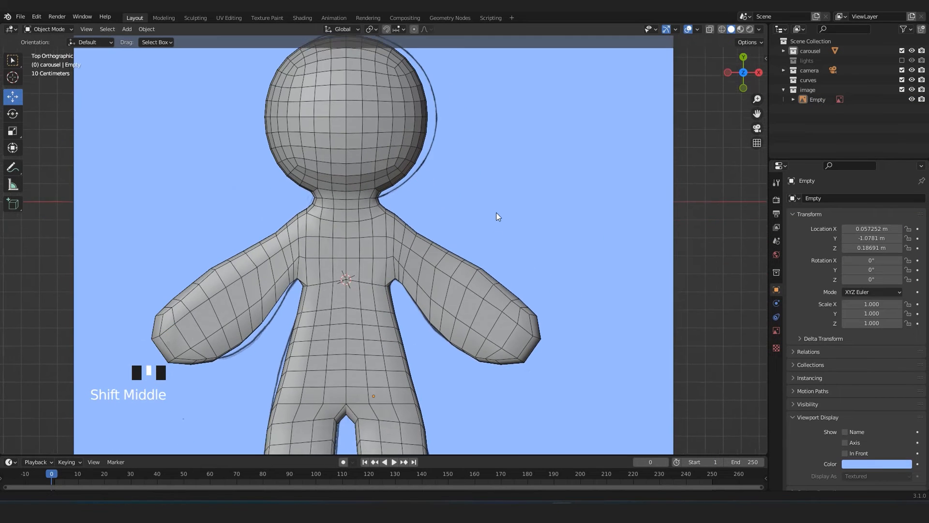
scroll(498, 213, down, 3)
Select the gingerbread figure and turn off the wireframe overlay in the viewport.
click(393, 180)
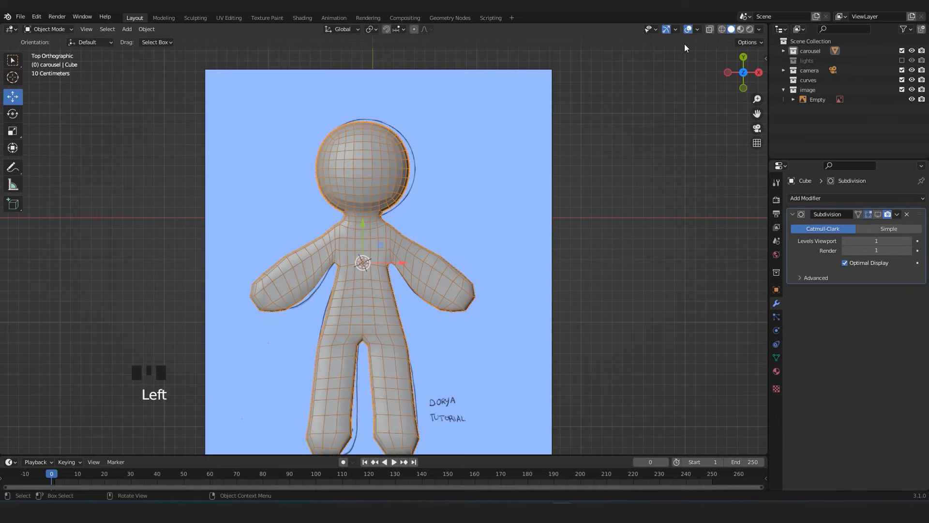
click(697, 29)
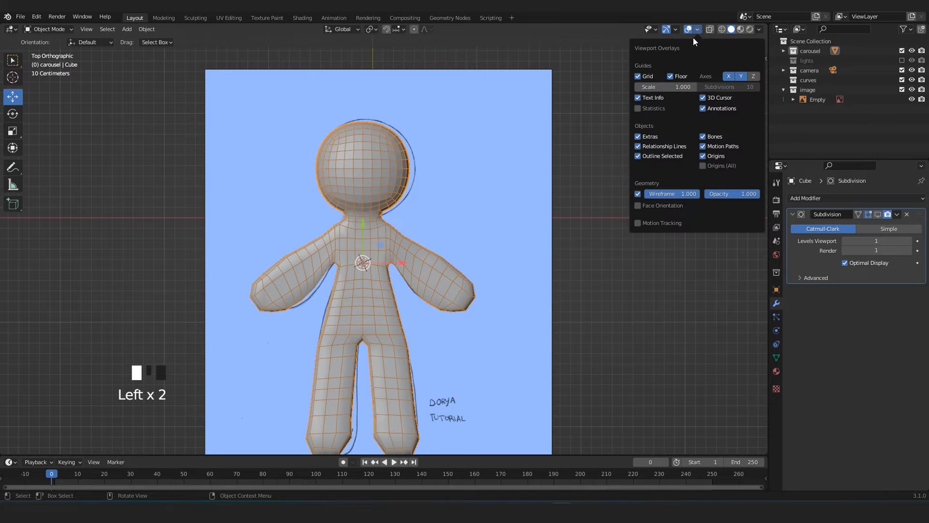
click(638, 193)
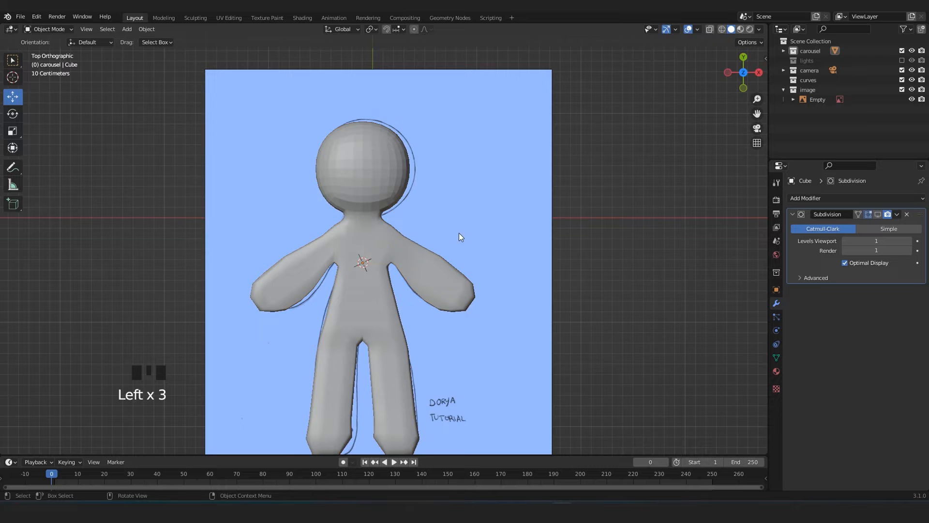
scroll(459, 237, up, 3)
click(389, 161)
shift+middle_drag(389, 161, 421, 227)
scroll(412, 199, up, 4)
scroll(412, 200, down, 3)
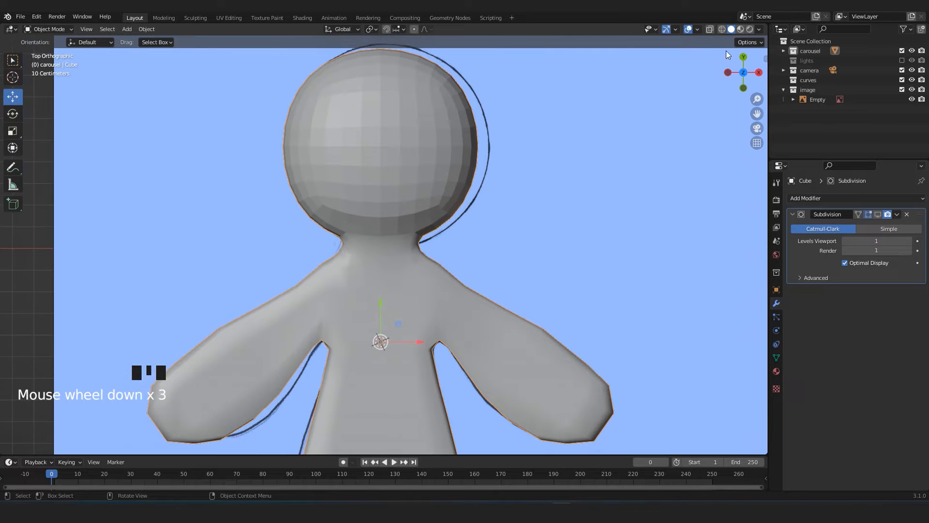
Check the Face Orientation overlay by toggling it, and examine the surface shading of the head and body.
click(697, 30)
click(639, 206)
click(638, 205)
scroll(378, 189, up, 1)
shift+middle_drag(378, 189, 367, 223)
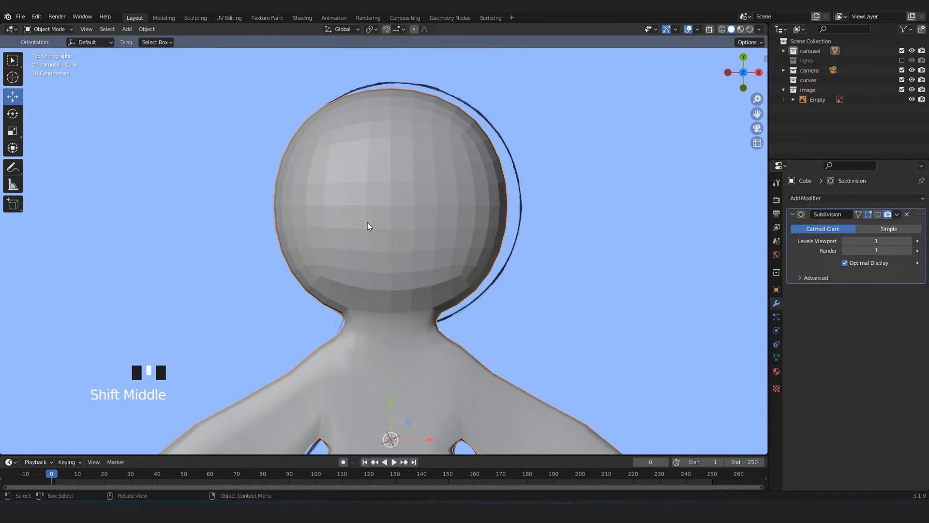
scroll(428, 201, up, 2)
scroll(399, 190, up, 1)
shift+middle_drag(405, 187, 451, 142)
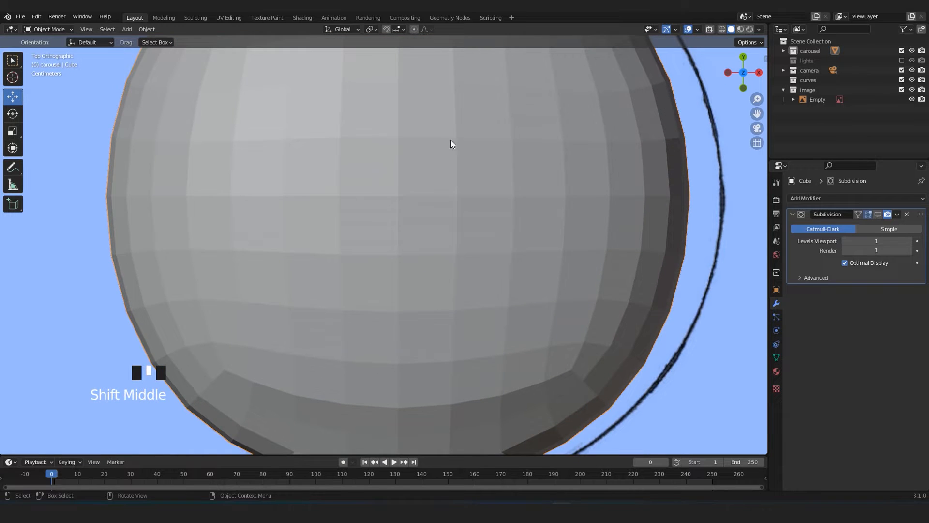
scroll(495, 191, down, 7)
shift+middle_drag(414, 317, 385, 240)
scroll(402, 200, up, 4)
scroll(360, 227, down, 6)
scroll(385, 240, up, 4)
scroll(385, 240, down, 3)
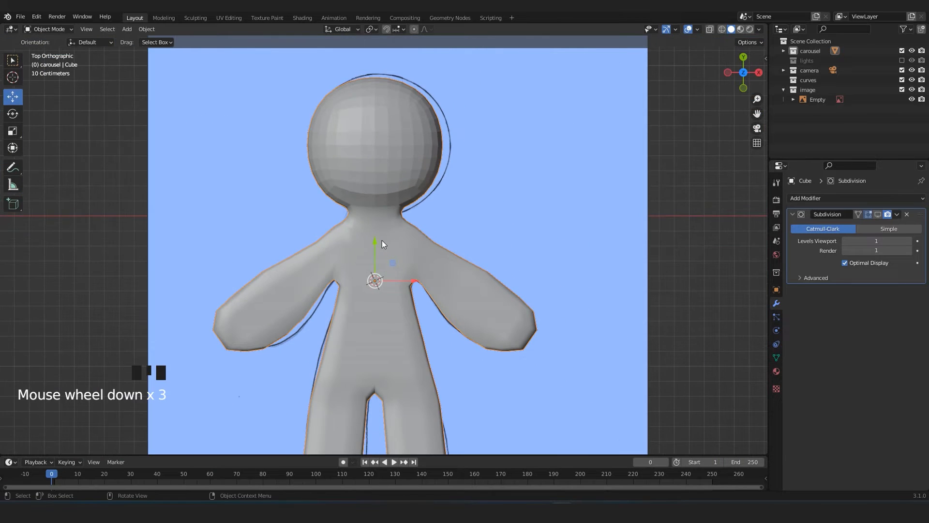
Apply Shade Smooth to the gingerbread figure.
right_click(383, 231)
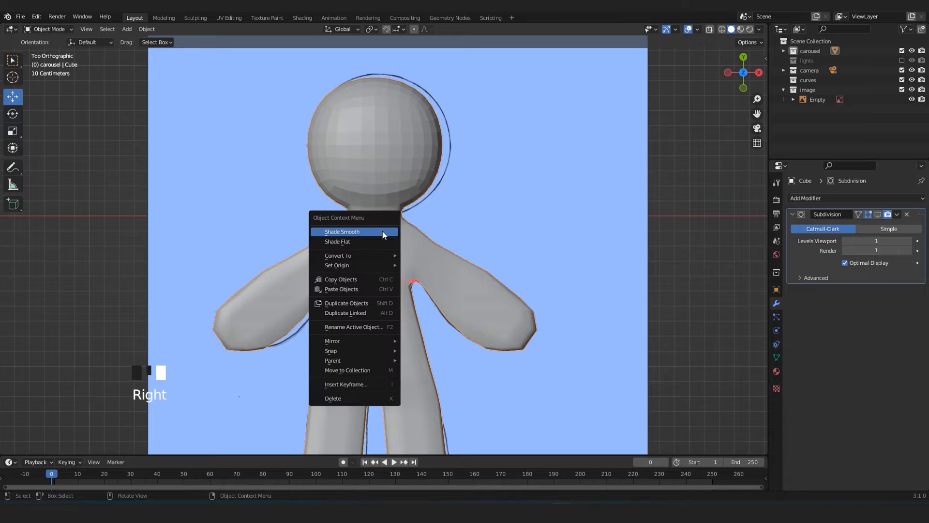
click(350, 232)
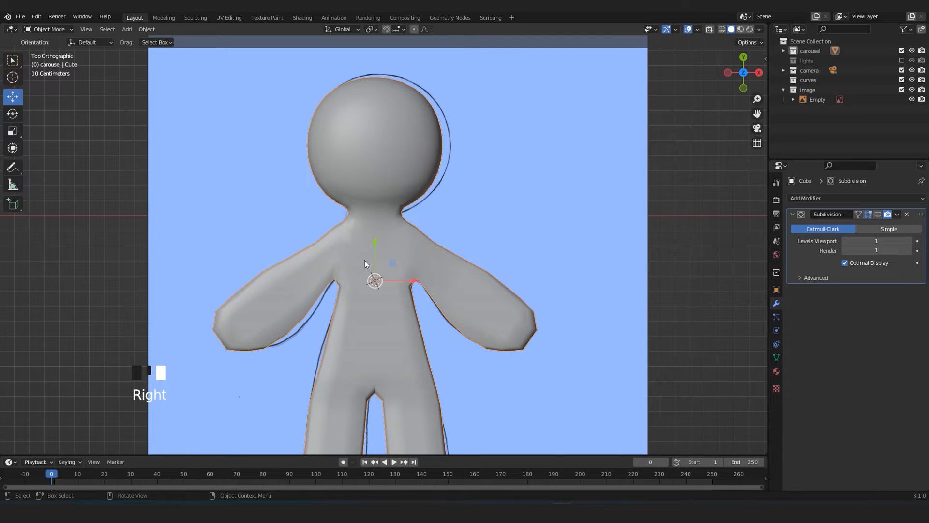
scroll(372, 254, down, 3)
middle_drag(378, 249, 465, 291)
Enable the Subdivision modifier's viewport display and show the figure from the top view.
click(877, 214)
middle_drag(580, 271, 423, 318)
scroll(407, 241, up, 4)
scroll(382, 282, down, 6)
key(KP_7)
scroll(423, 318, up, 5)
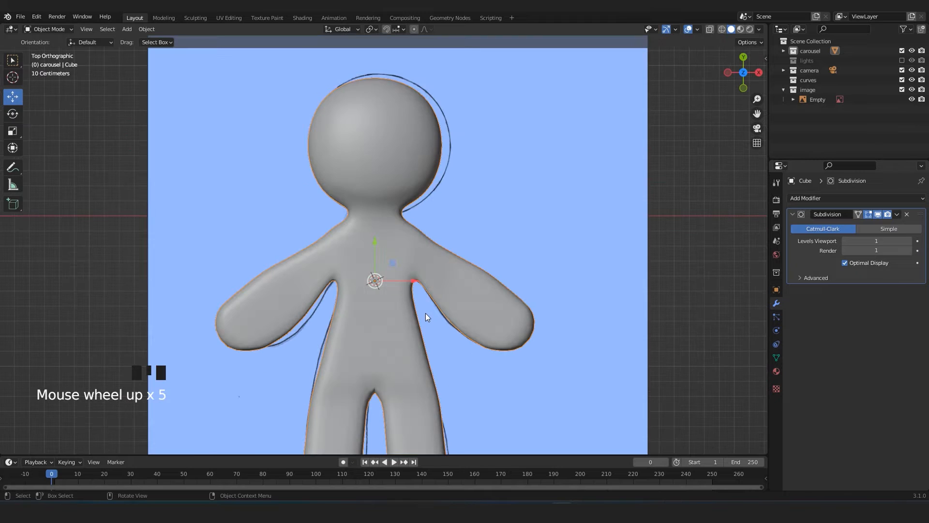
Examine the figure against the reference drawing in X-ray display, and return to opaque shading.
key(alt+z)
mouse_move(426, 218)
shift+middle_down()
mouse_move(446, 266)
mouse_move(438, 258)
shift+middle_up()
scroll(446, 263, up, 2)
scroll(446, 263, down, 2)
scroll(441, 306, up, 1)
scroll(440, 302, up, 1)
scroll(467, 259, down, 4)
key(alt+z)
scroll(467, 259, up, 2)
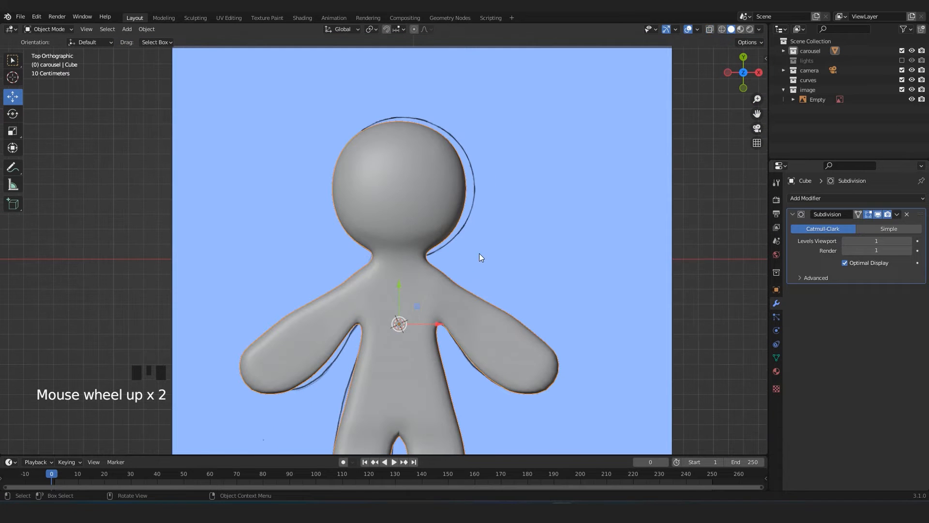
Add a UV sphere, move it along Y up to the face, and scale it down to a small ball.
key(shift+a)
mouse_move(456, 263)
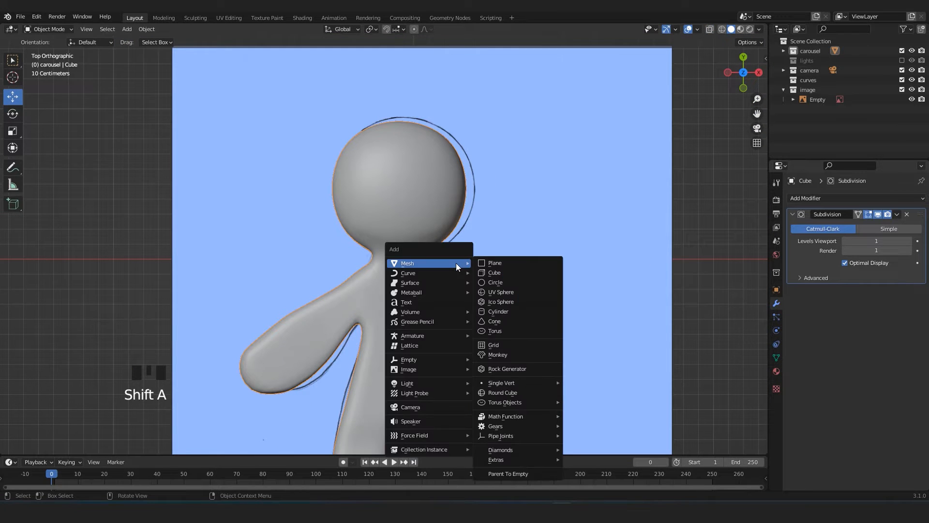
click(514, 292)
scroll(437, 304, down, 2)
drag(396, 280, 396, 213)
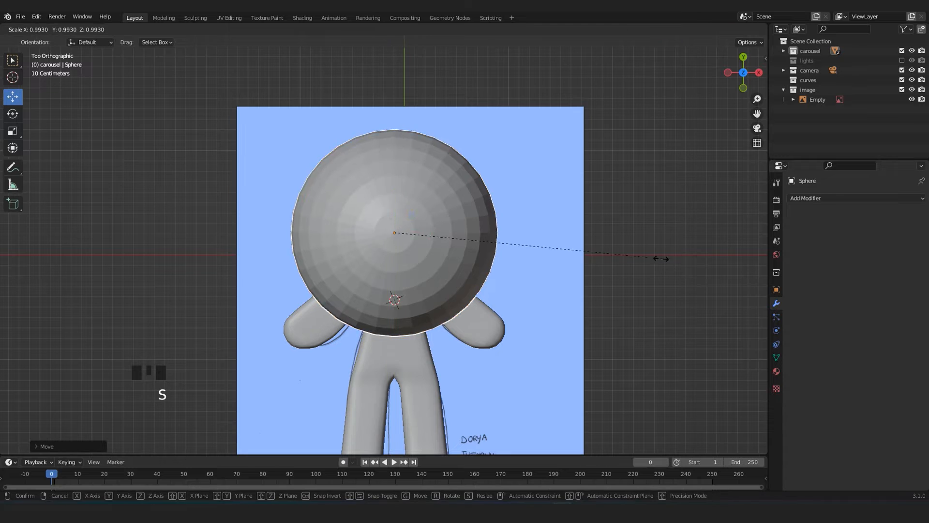
key(s)
click(459, 225)
Make the figure see-through to reveal the drawn face, and move the sphere along X towards the drawn eye on the positive X side.
scroll(455, 223, up, 3)
key(alt+z)
key(alt+z)
click(419, 112)
scroll(419, 112, down, 3)
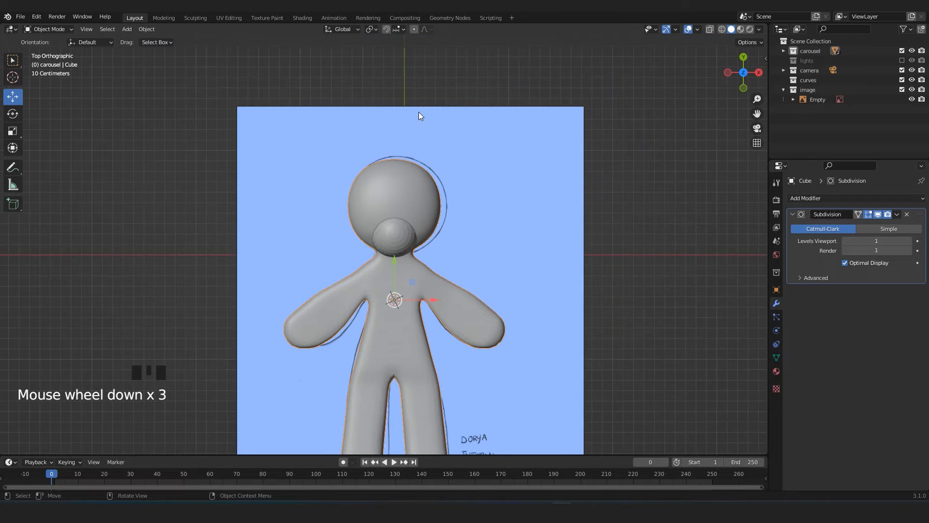
click(720, 28)
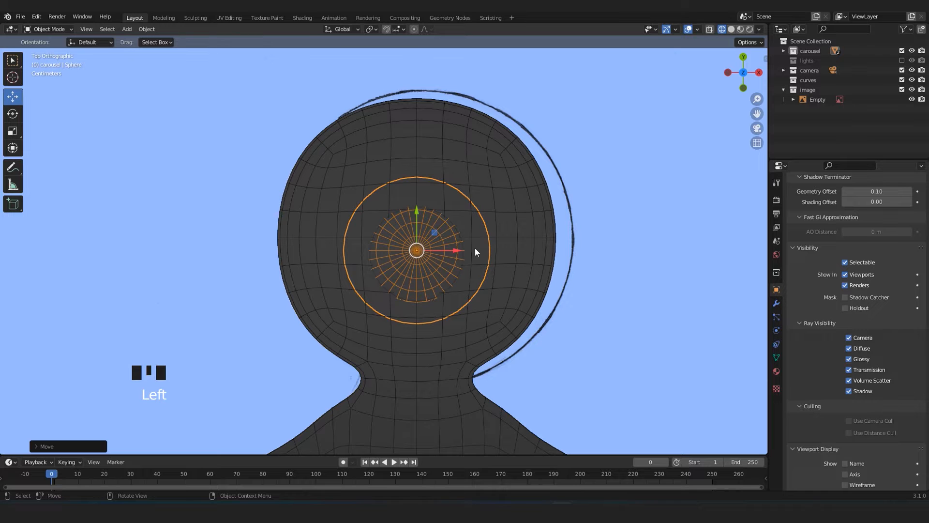
drag(475, 252, 506, 251)
click(731, 29)
scroll(480, 226, up, 1)
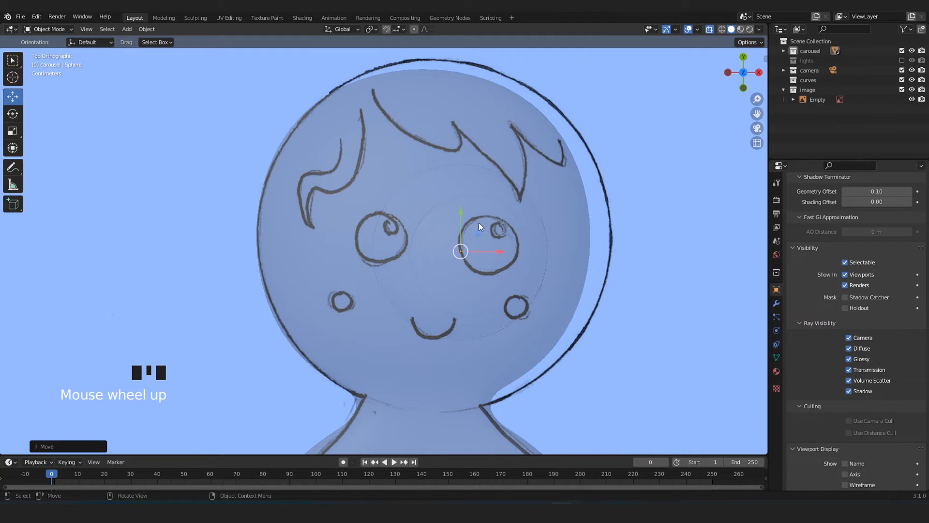
Scale the sphere and align it in X and Y with the drawn eye on the positive X side.
key(s)
click(485, 270)
scroll(574, 274, up, 5)
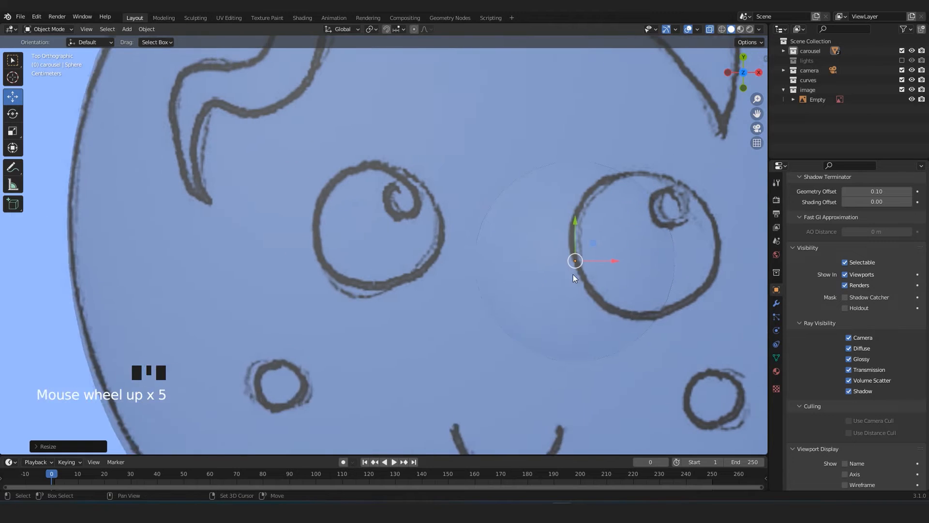
shift+middle_drag(573, 274, 501, 262)
drag(501, 261, 567, 261)
drag(524, 232, 519, 209)
key(s)
click(600, 249)
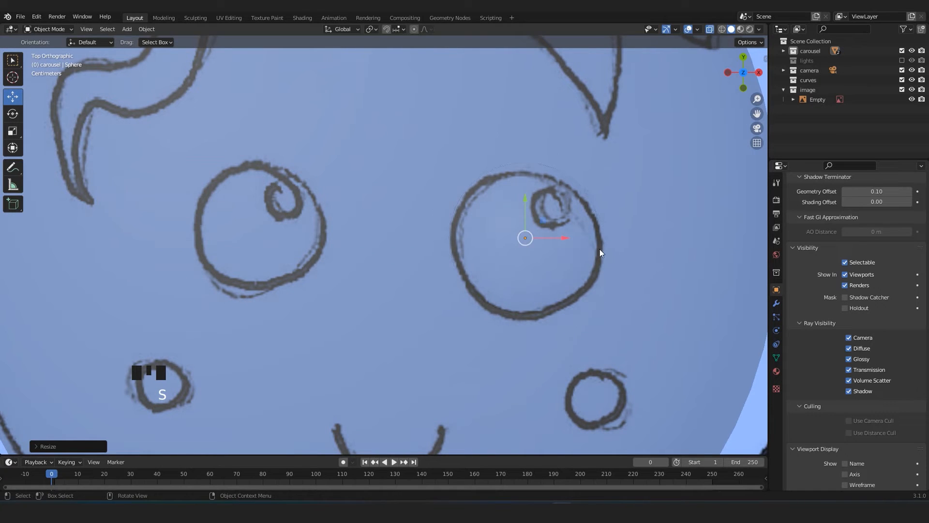
Turn off X-ray and raise the eye sphere along Z until it sits on the face's surface.
scroll(600, 248, down, 6)
shift+middle_drag(495, 277, 369, 184)
key(alt+z)
drag(438, 181, 440, 101)
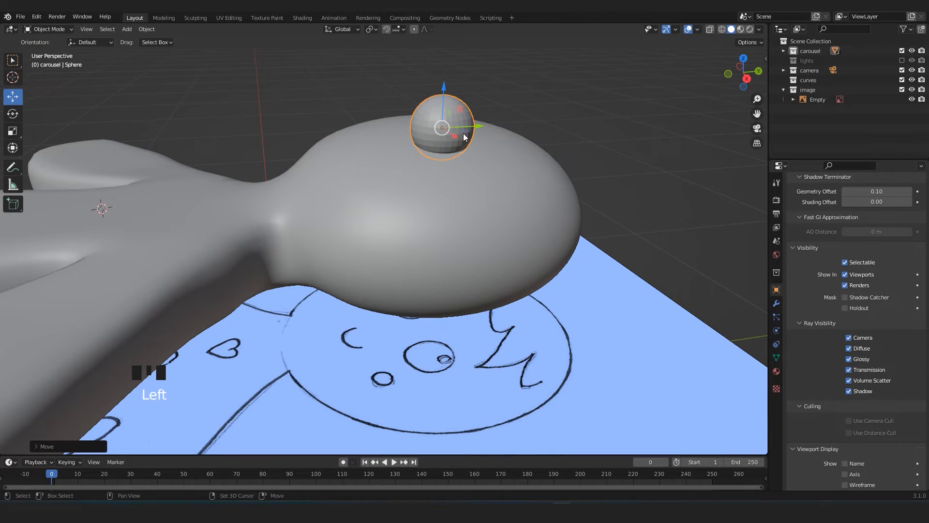
scroll(460, 256, up, 3)
middle_drag(461, 255, 460, 268)
Flatten the eye sphere along Z to a Z scale of about 0.034 and apply Shade Smooth to it.
key(s)
key(z)
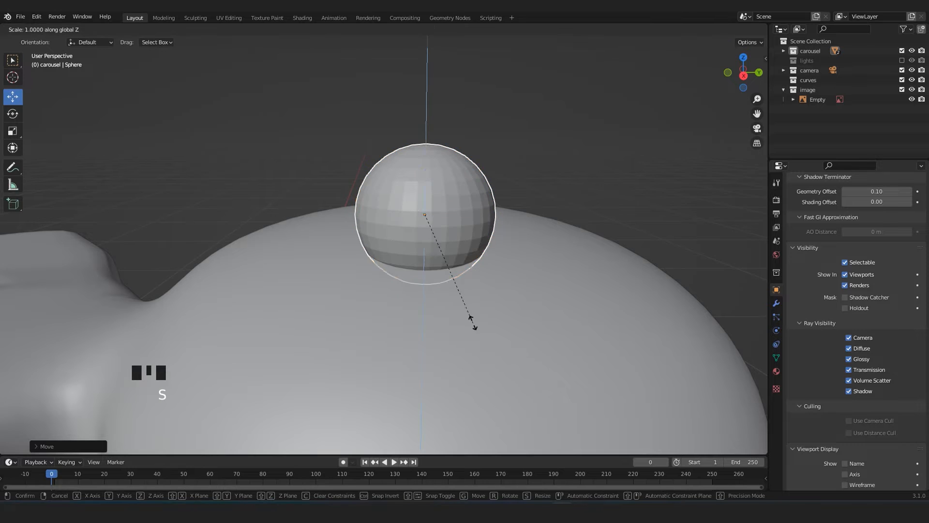
click(430, 267)
right_click(401, 217)
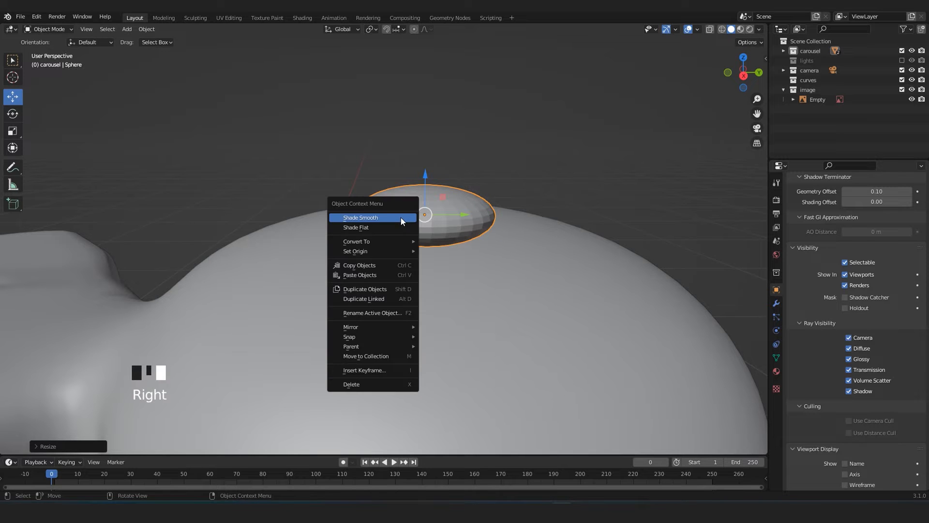
click(368, 216)
Sink the flattened eye slightly into the head and rotate it to follow the curvature of the face.
middle_drag(364, 216, 393, 234)
drag(490, 211, 488, 241)
middle_drag(379, 320, 466, 295)
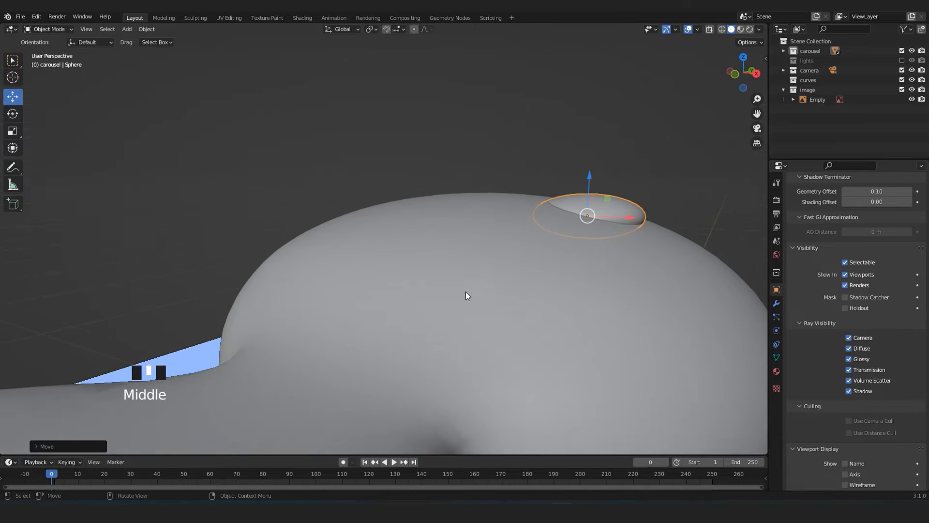
scroll(484, 271, up, 2)
middle_drag(500, 250, 536, 245)
key(r)
click(686, 227)
middle_drag(686, 226, 606, 305)
scroll(606, 204, down, 3)
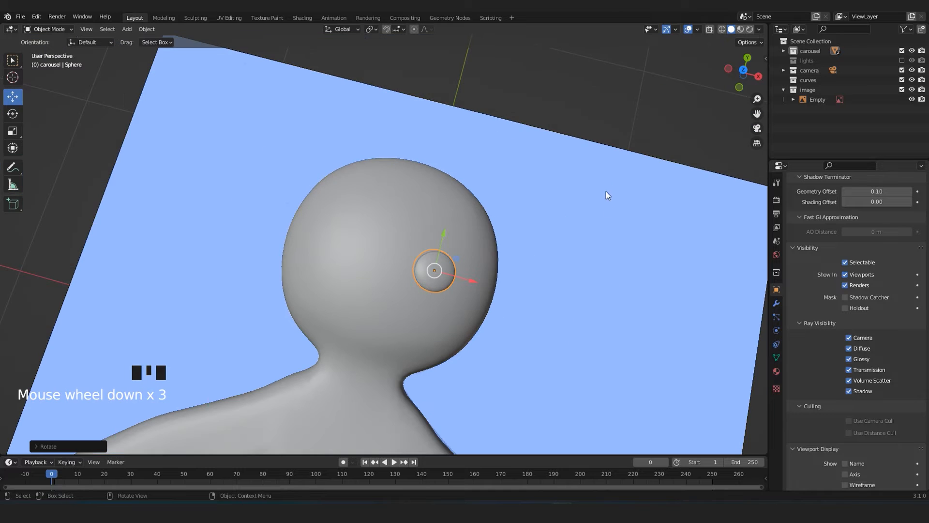
Duplicate the eye, place the copy on the eye's surface, and scale it down to about 0.029 as a highlight.
click(498, 363)
middle_drag(498, 363, 443, 277)
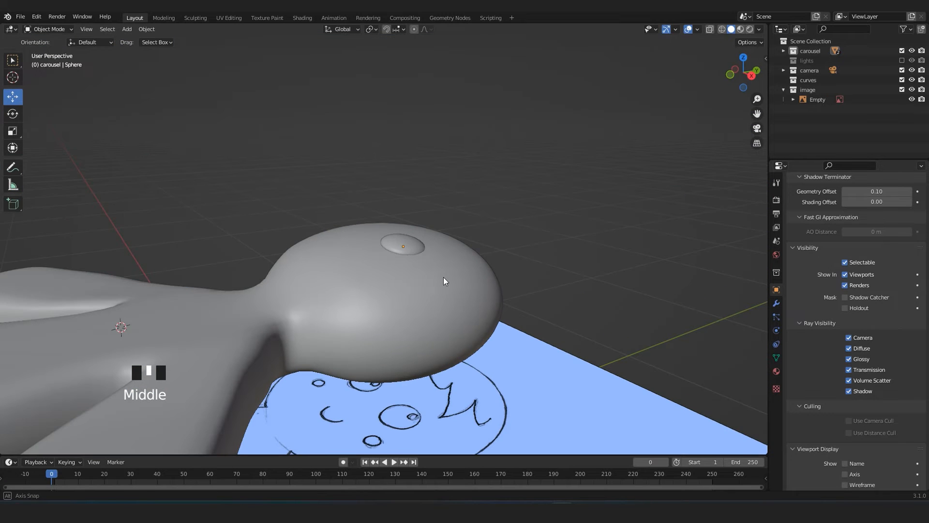
scroll(406, 263, up, 3)
shift+middle_drag(504, 294, 471, 278)
key(shift+d)
click(480, 257)
scroll(602, 305, up, 3)
key(s)
click(505, 246)
Tilt the highlight to match the eye's surface and move it to the eye's upper outer area in the top view.
middle_drag(504, 245, 462, 281)
key(r)
click(522, 213)
key(KP_7)
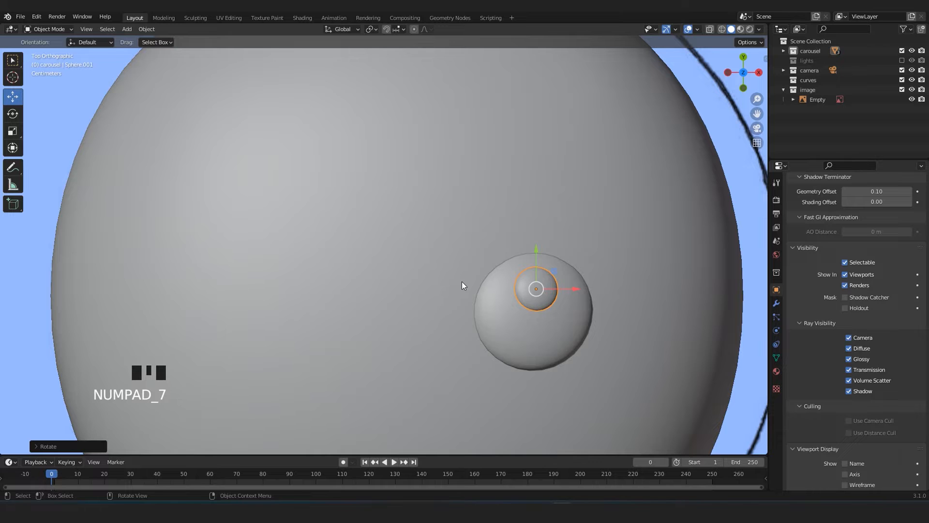
key(g)
click(585, 295)
scroll(585, 295, down, 6)
click(626, 159)
scroll(443, 295, up, 3)
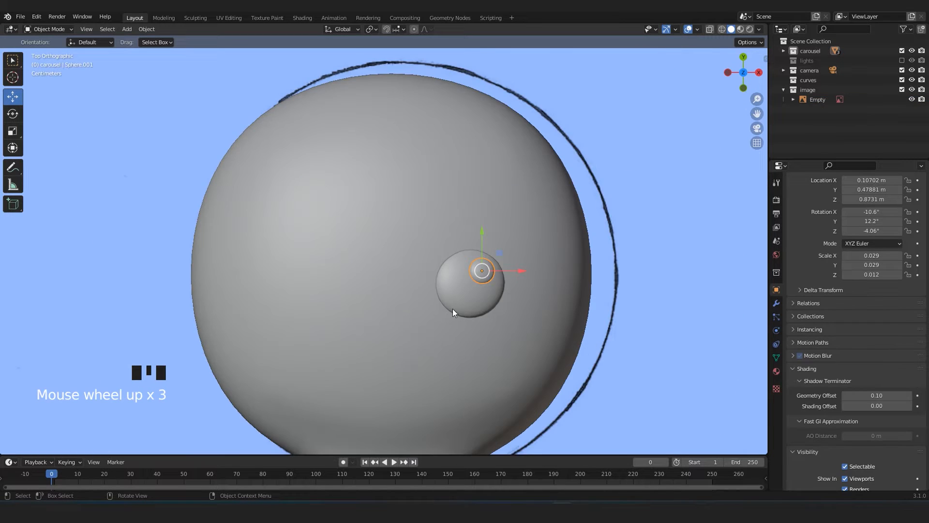
Duplicate the eye together with its highlight and place the copy at the matching spot on the other side of the face.
shift+middle_drag(444, 294, 462, 260)
shift+click(479, 239)
scroll(481, 243, down, 5)
scroll(477, 260, down, 1)
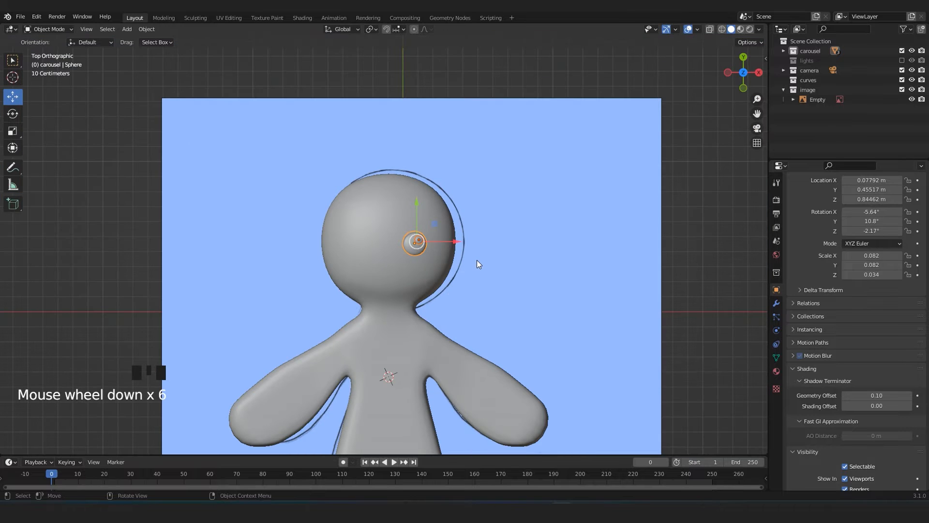
key(z)
key(Escape)
scroll(582, 238, up, 2)
scroll(588, 245, down, 3)
click(474, 248)
scroll(436, 239, up, 3)
click(440, 238)
shift+click(425, 251)
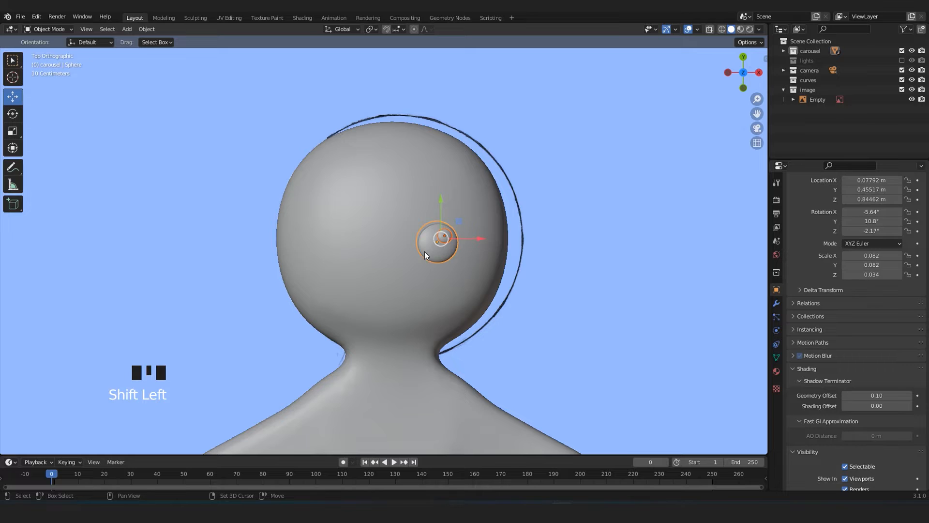
shift+middle_drag(425, 252, 442, 229)
scroll(443, 229, up, 1)
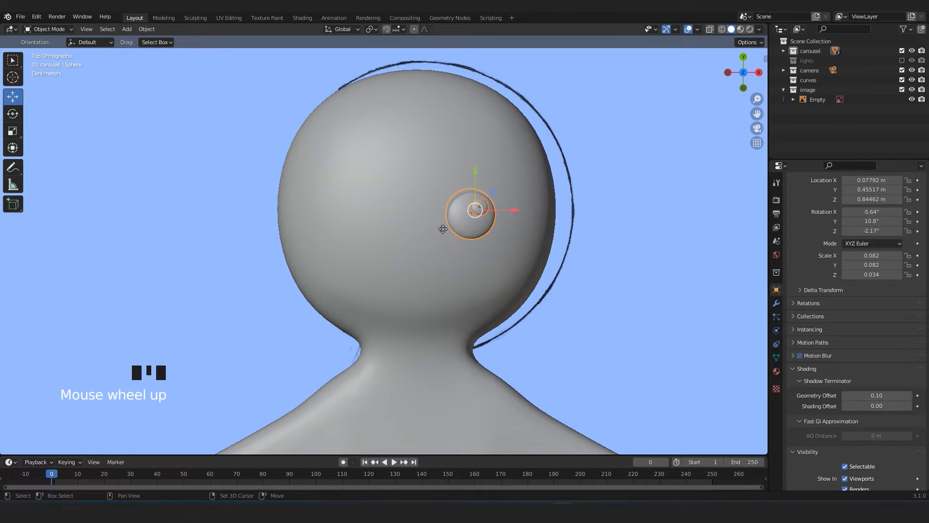
key(shift+d)
drag(522, 213, 415, 216)
Rotate the copied eye and highlight to follow the head's curvature, and raise them so the eye protrudes from the surface.
key(KP_Decimal)
middle_drag(415, 216, 460, 194)
scroll(436, 225, down, 4)
key(r)
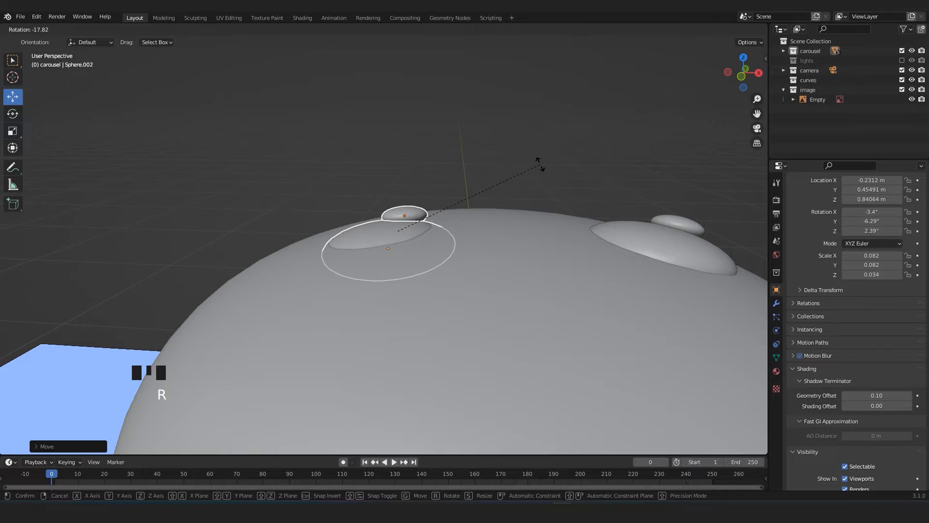
click(536, 155)
middle_drag(536, 155, 529, 198)
key(g)
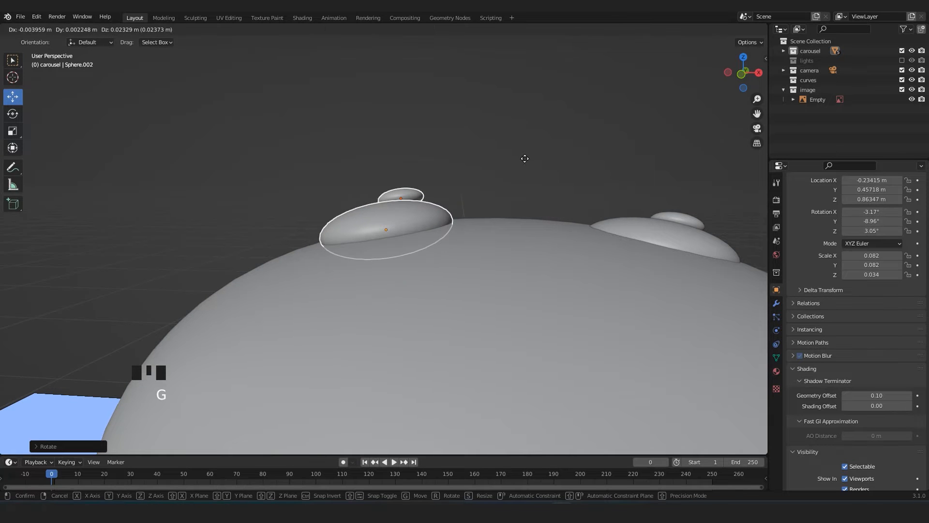
click(524, 157)
middle_drag(526, 170, 523, 244)
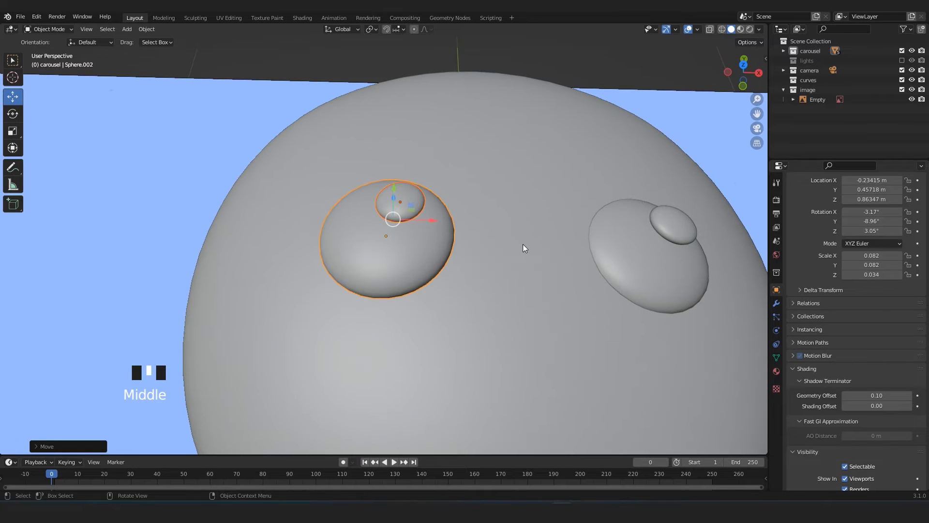
Compare the placement of both eyes with the reference drawing's face in the top view using X-ray.
key(KP_7)
scroll(522, 254, down, 8)
click(590, 256)
scroll(634, 237, down, 4)
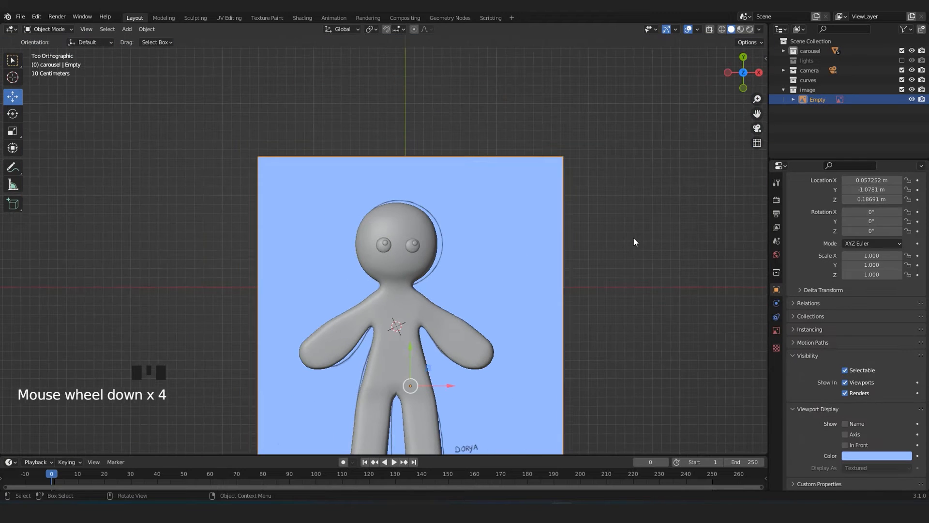
scroll(610, 257, up, 4)
key(alt+z)
scroll(440, 301, up, 2)
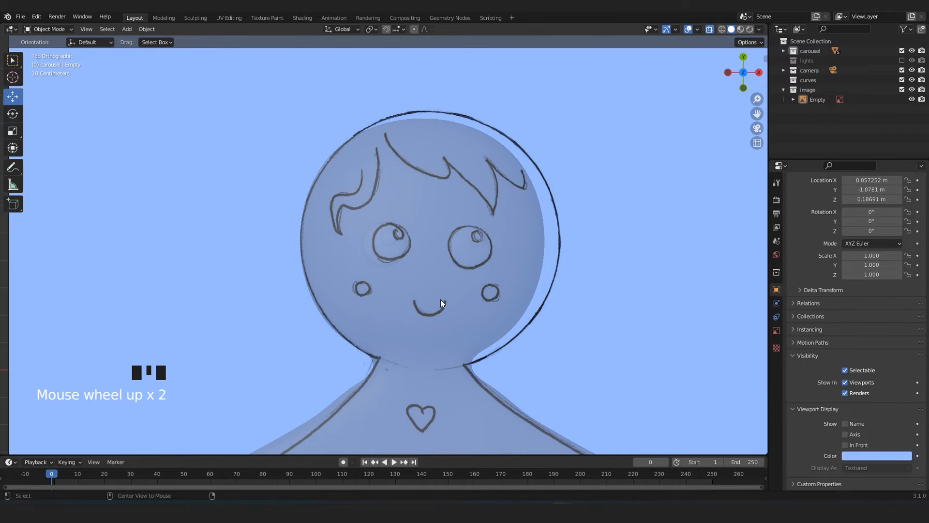
key(alt+z)
shift+middle_drag(442, 301, 443, 280)
scroll(443, 271, up, 2)
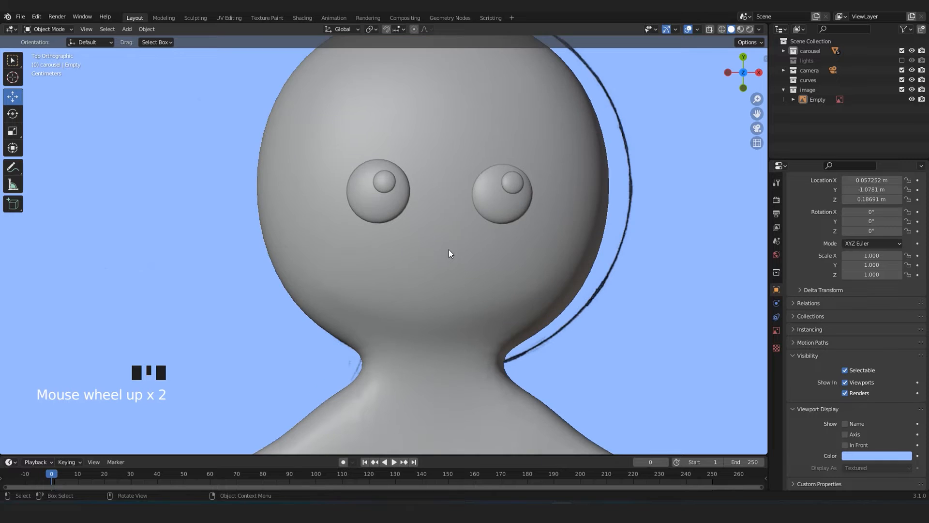
Examine the heart, buttons and sleeve decorations of the reference drawing through the body using X-ray.
scroll(449, 248, down, 6)
scroll(449, 248, down, 2)
scroll(452, 244, up, 3)
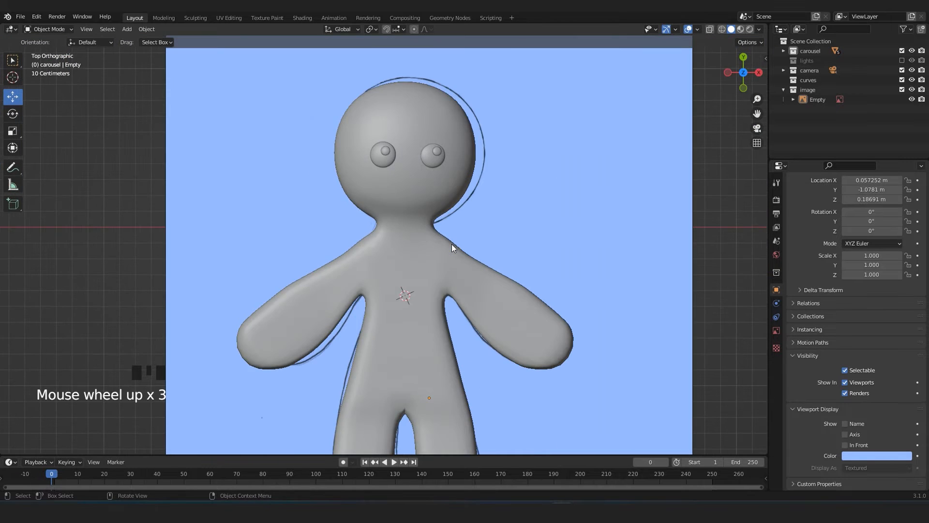
key(alt+z)
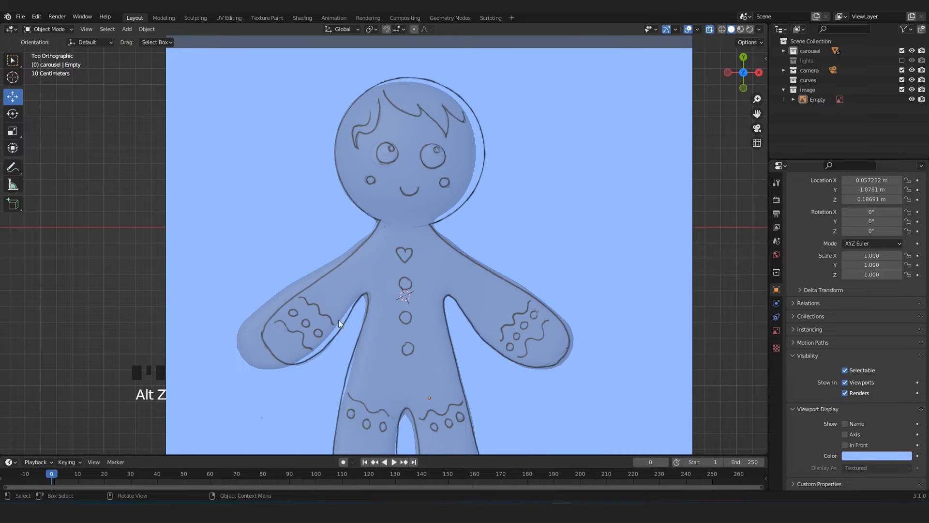
scroll(293, 296, up, 3)
shift+middle_drag(316, 283, 419, 276)
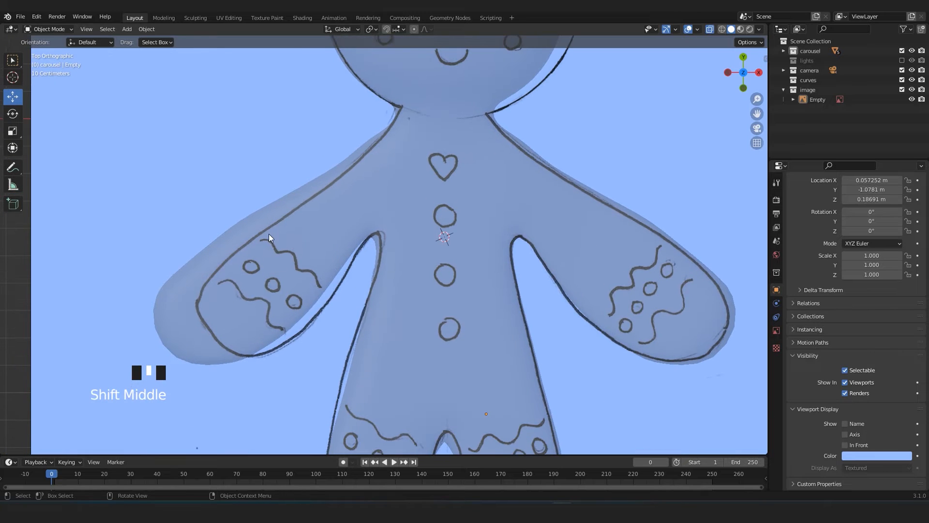
scroll(327, 295, down, 4)
key(alt+z)
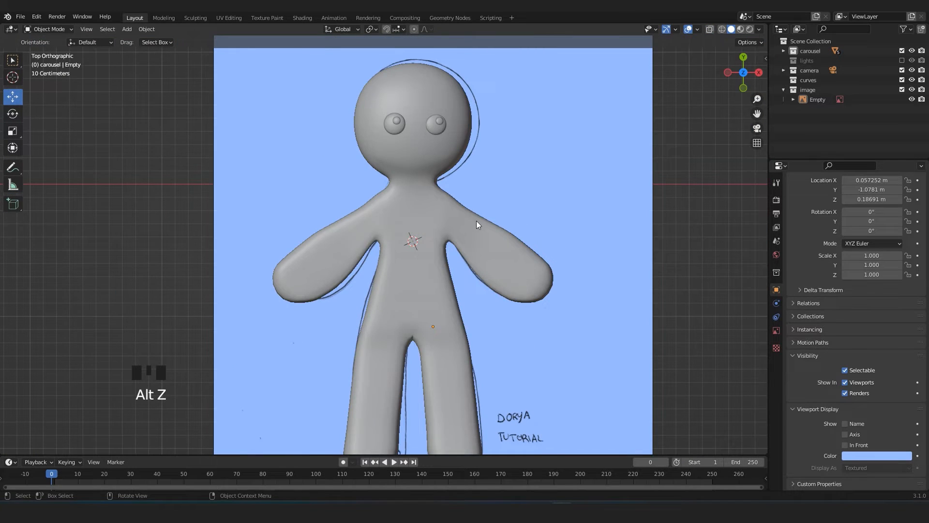
Add a Path curve for the mouth, move it up along Y onto the lower face, and scale it to about 0.141.
scroll(418, 250, up, 1)
shift+middle_drag(421, 254, 456, 289)
scroll(456, 289, up, 1)
key(shift+a)
mouse_move(451, 297)
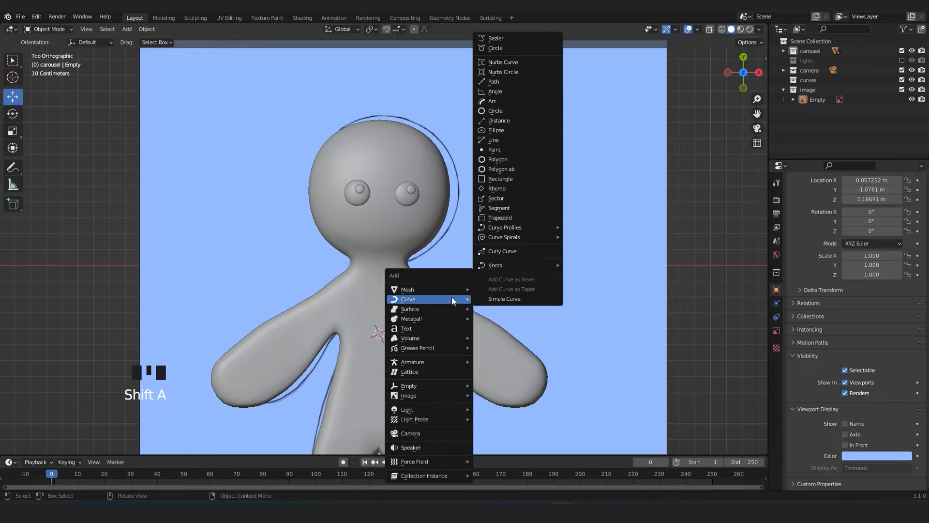
click(509, 82)
drag(391, 313, 391, 211)
key(s)
click(423, 247)
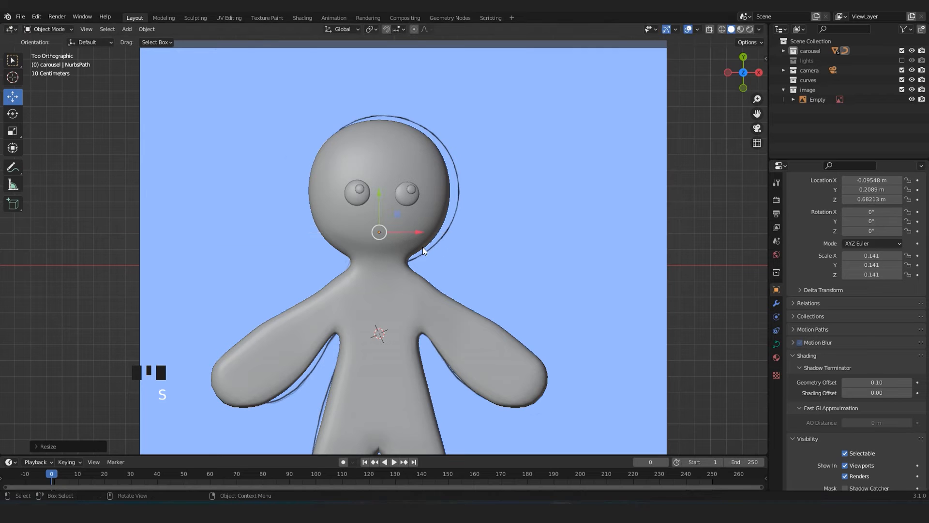
Raise the mouth path to about Z 0.93 m, shrink it to a scale of 0.075, and move it to about Y 0.234 m.
key(KP_3)
drag(397, 228, 396, 184)
key(KP_7)
scroll(396, 184, up, 4)
shift+middle_drag(396, 184, 414, 213)
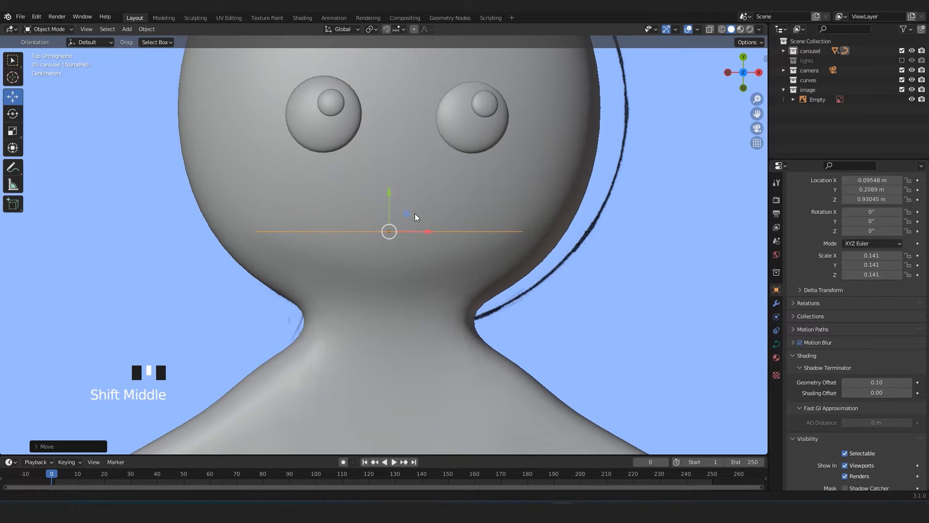
key(s)
click(515, 253)
drag(392, 199, 388, 185)
shift+middle_drag(388, 184, 421, 250)
scroll(422, 249, up, 1)
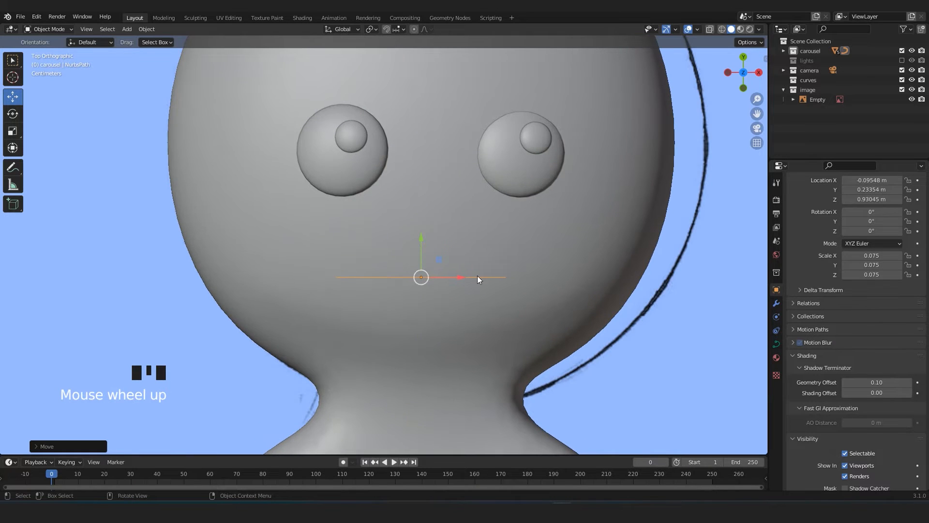
Move the mouth path's two end control points up along Y and scale them closer together to form a smile.
key(Tab)
click(505, 278)
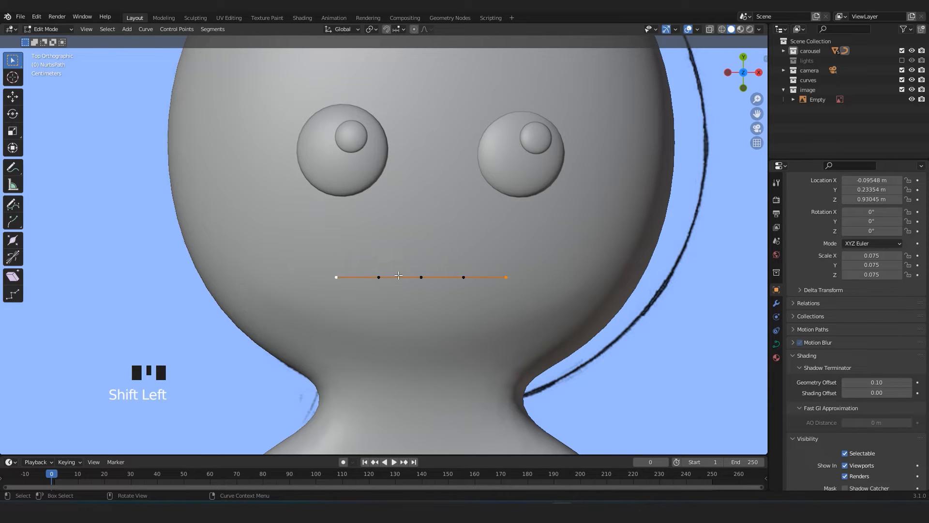
scroll(398, 276, down, 6)
click(13, 97)
scroll(411, 256, up, 6)
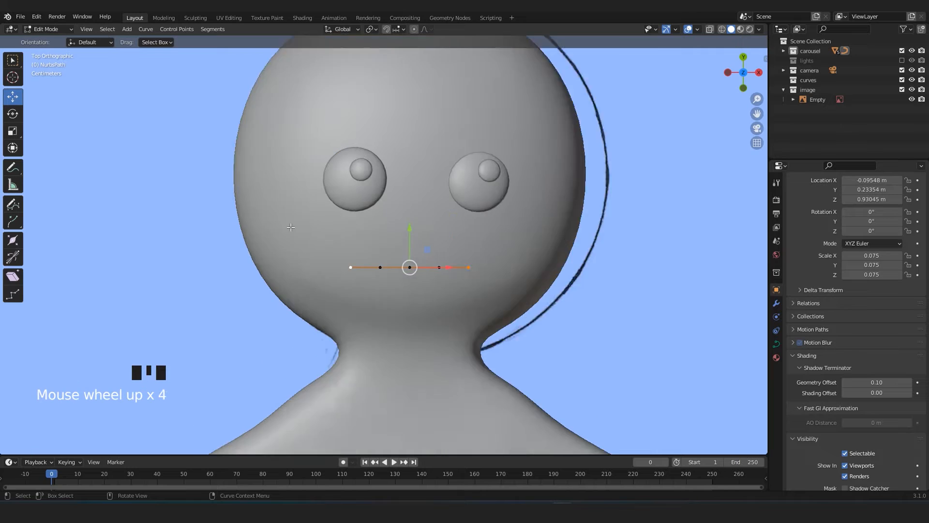
drag(421, 237, 421, 187)
key(s)
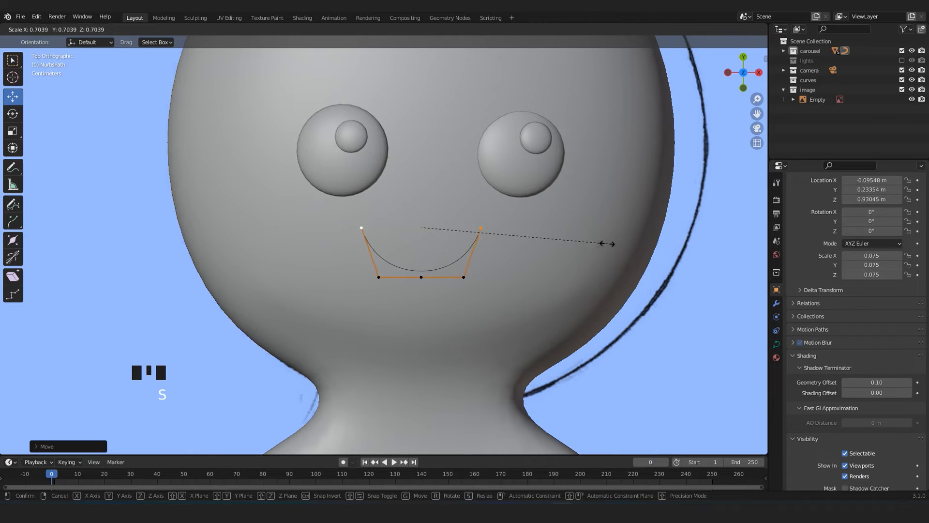
click(582, 250)
key(Tab)
Scale the smile curve down to about 0.047 and move it up to about Y 0.276 m, between and below the eyes.
scroll(519, 276, up, 3)
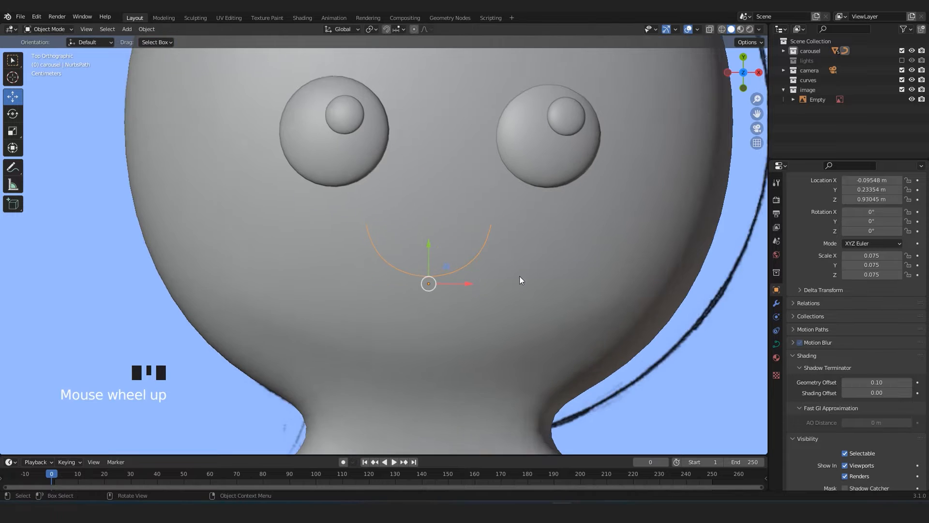
key(s)
click(536, 289)
drag(434, 271, 441, 233)
scroll(440, 237, down, 5)
scroll(432, 289, up, 1)
scroll(436, 296, up, 6)
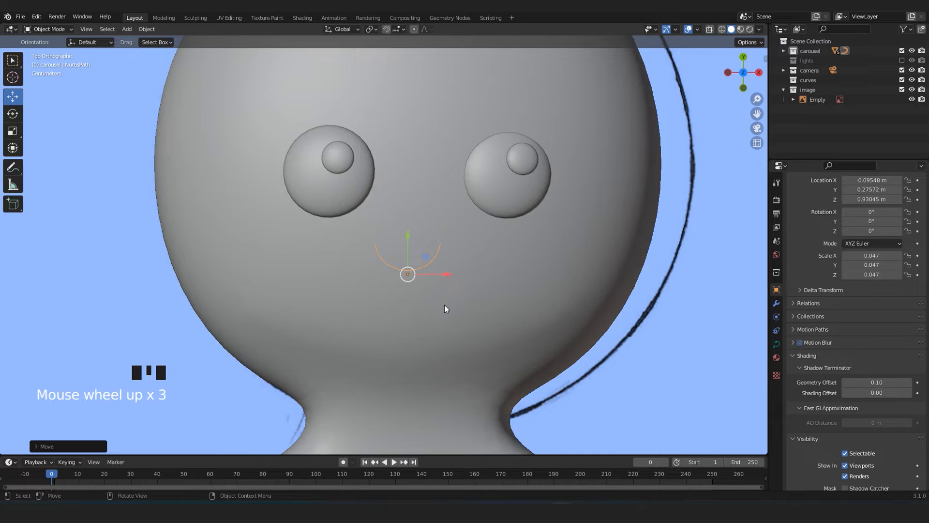
Give the smile curve a round bevel with a depth of 0.08 m and enable Fill Caps.
click(776, 343)
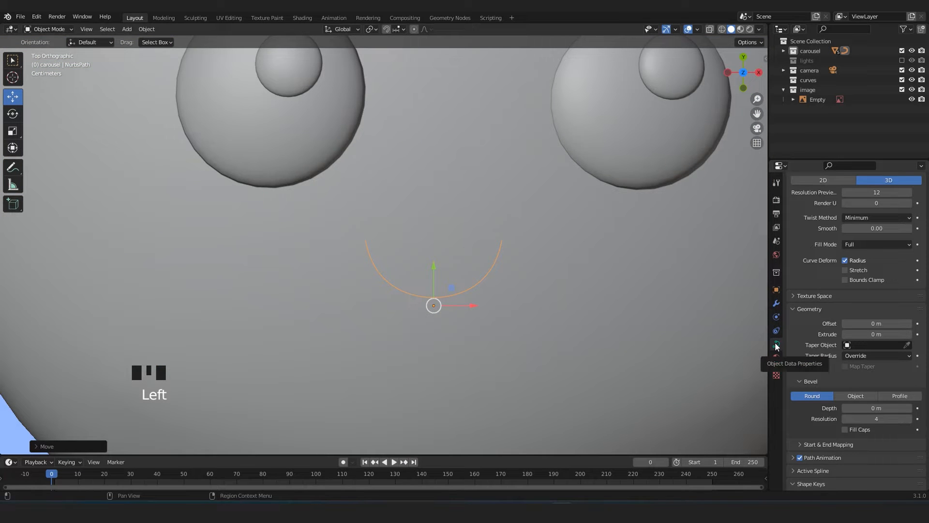
click(910, 409)
click(910, 409)
click(909, 409)
click(910, 410)
click(910, 409)
click(909, 409)
click(910, 409)
click(910, 409)
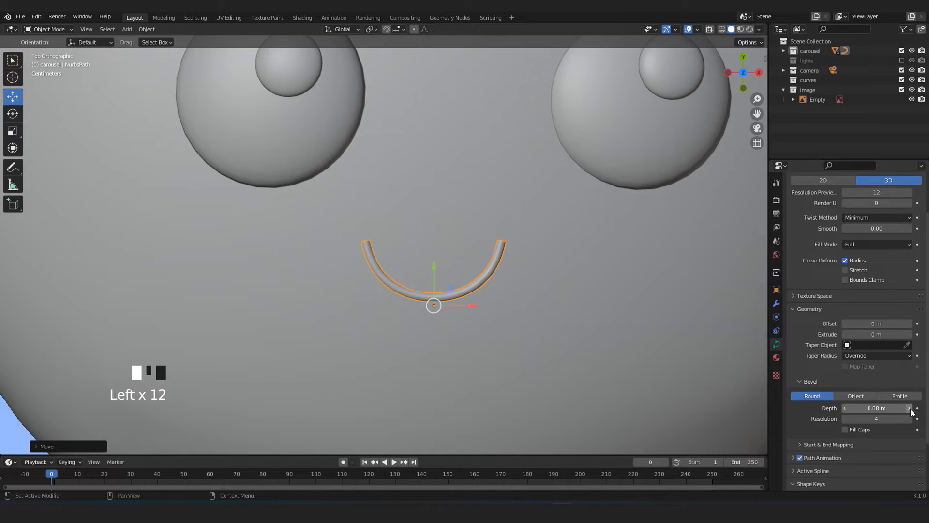
click(850, 432)
middle_drag(726, 349, 274, 204)
scroll(338, 215, up, 3)
key(KP_7)
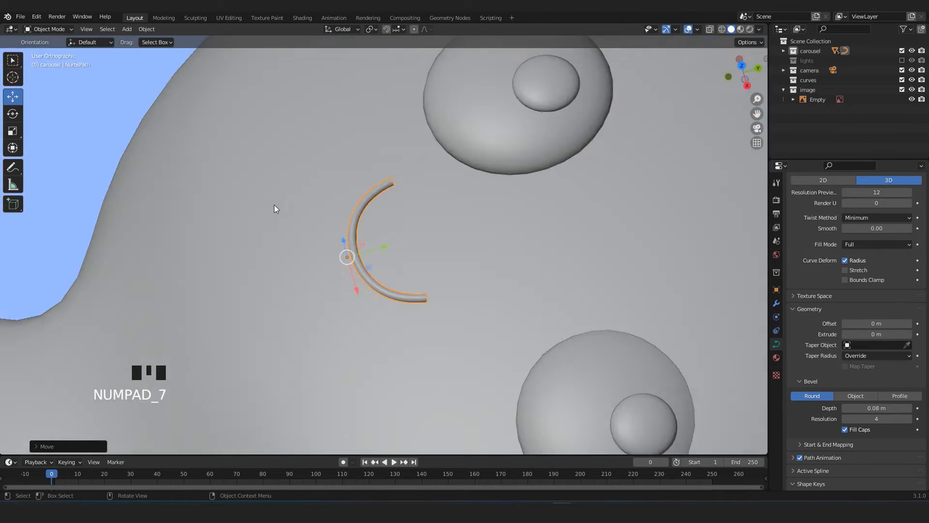
Fatten the smile's middle control point by a factor of about 3.7 and move it slightly down along Y.
scroll(383, 237, down, 3)
scroll(410, 245, up, 3)
key(Tab)
click(429, 289)
scroll(502, 280, down, 3)
scroll(426, 304, up, 3)
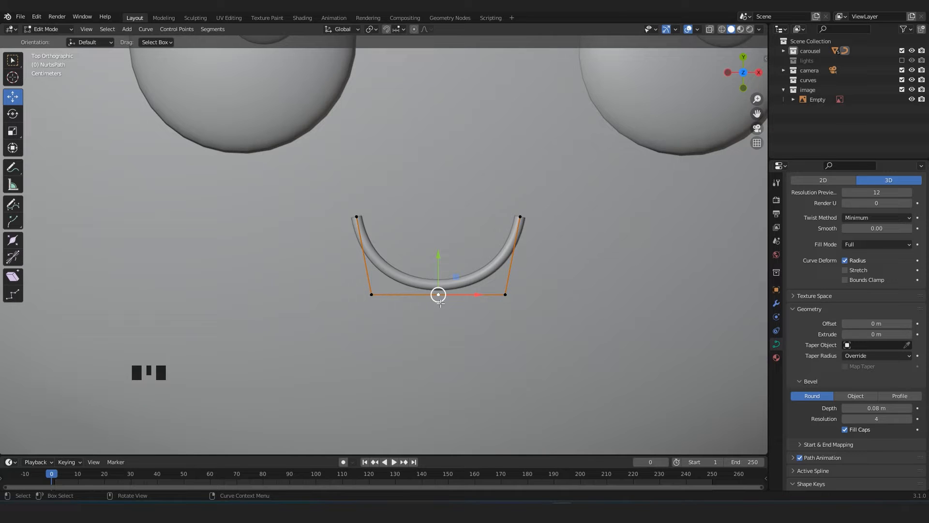
key(alt+w)
key(alt+s)
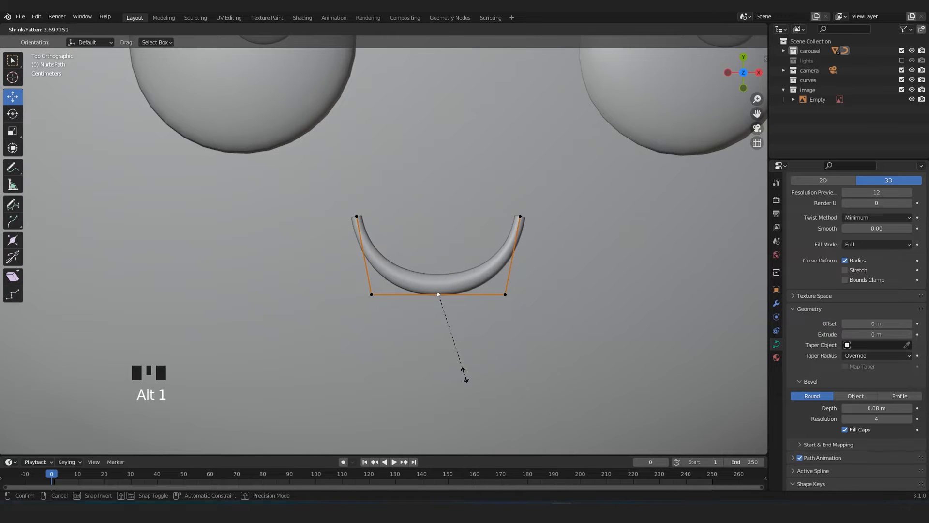
click(469, 374)
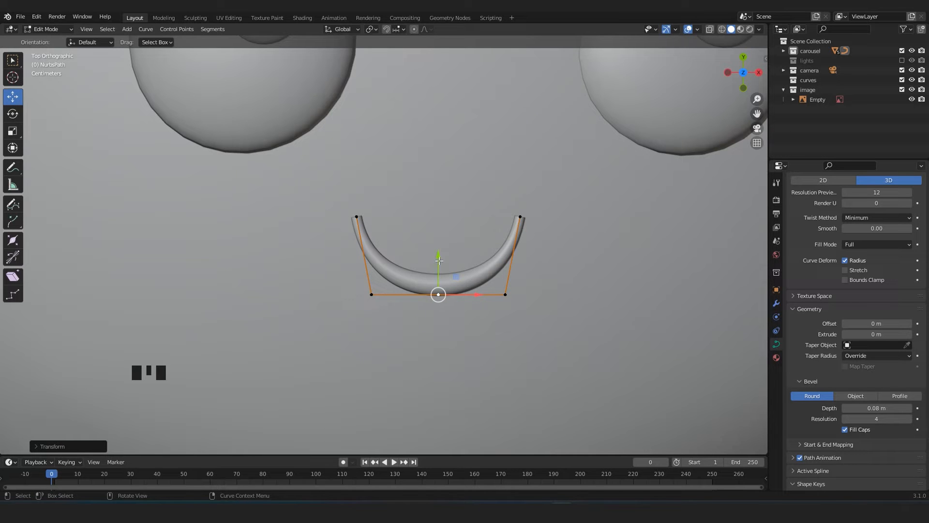
drag(439, 260, 440, 263)
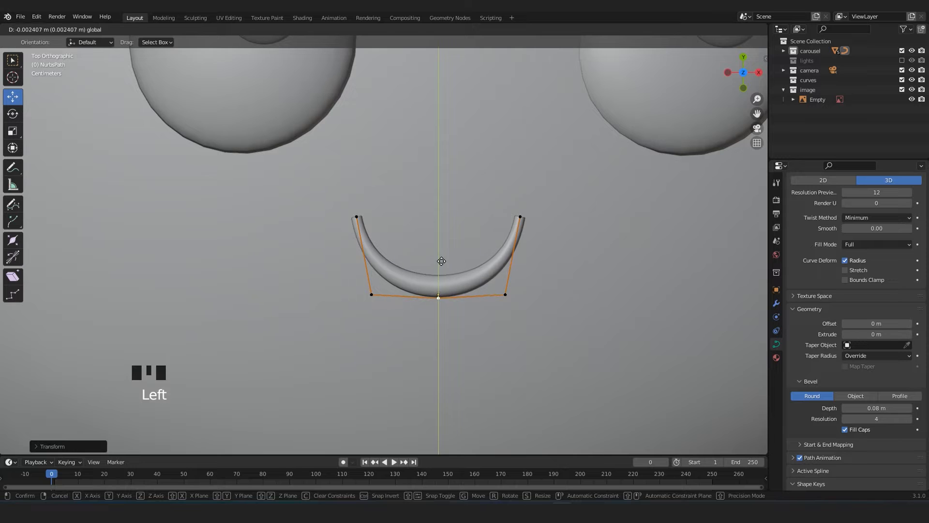
drag(440, 267, 441, 267)
scroll(438, 291, up, 1)
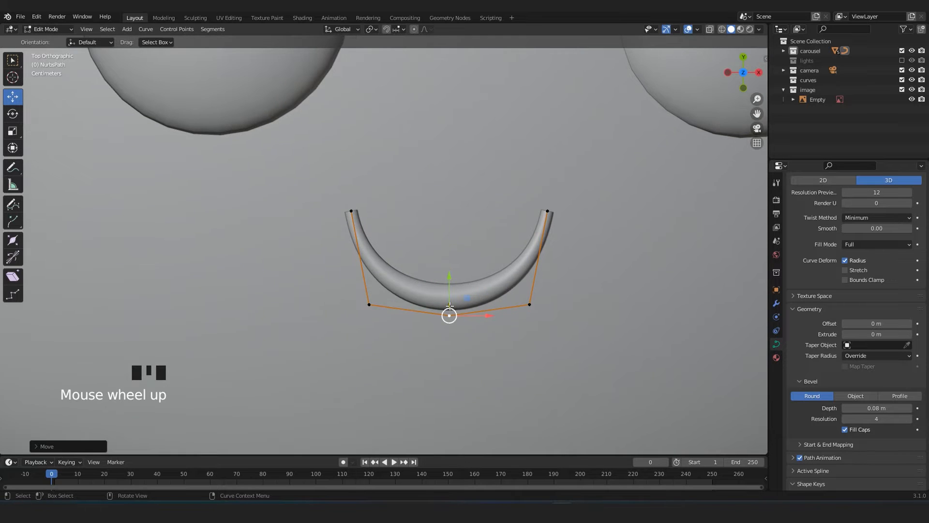
Thin both end control points of the smile by a factor of about 0.55 to taper its corners.
scroll(450, 306, down, 2)
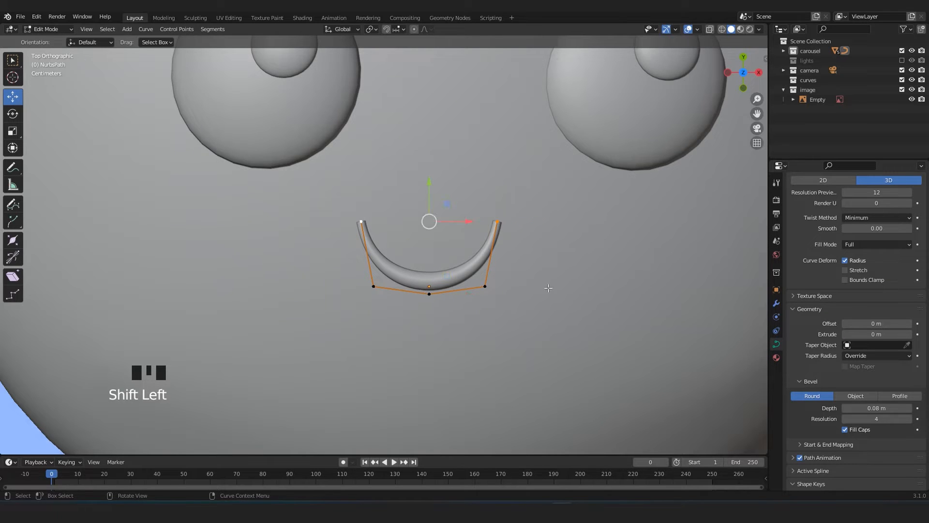
key(alt+s)
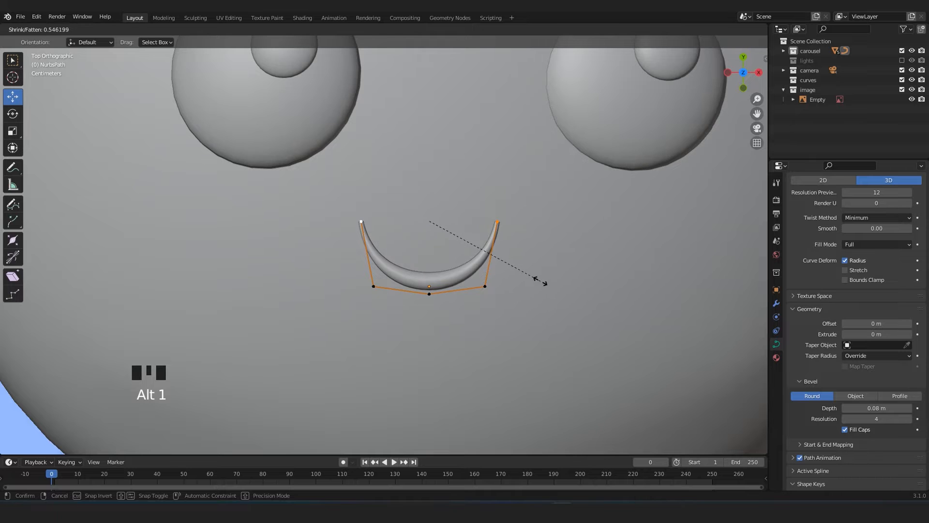
click(536, 281)
scroll(535, 281, down, 5)
key(Tab)
Select both eyes with their highlights and move them slightly up the face along Y, away from the smile.
scroll(534, 281, down, 3)
click(682, 348)
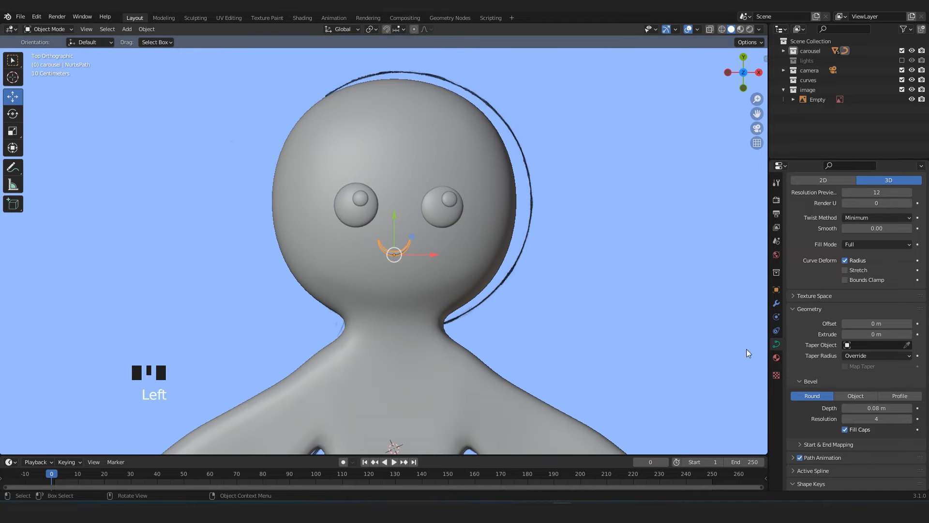
click(681, 347)
scroll(589, 325, down, 3)
scroll(480, 307, up, 4)
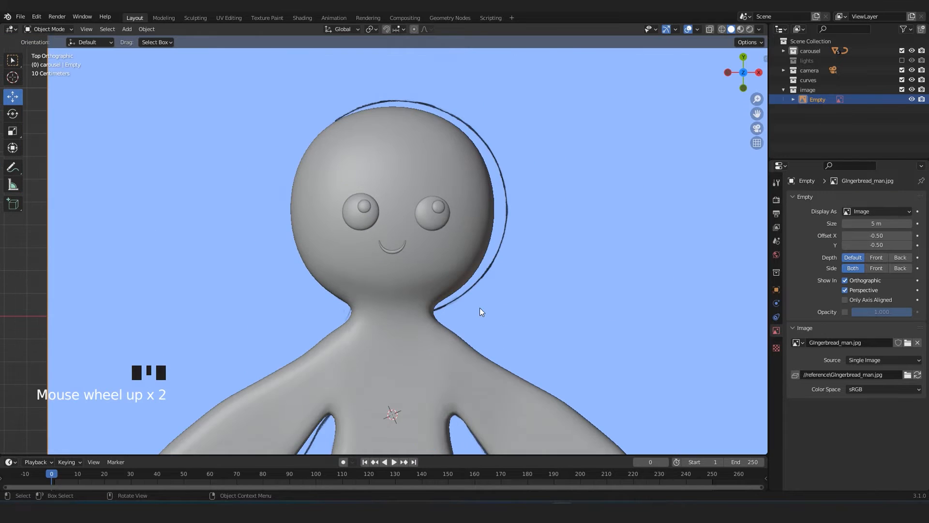
click(469, 184)
shift+click(458, 201)
shift+click(357, 194)
shift+click(351, 209)
drag(403, 157, 409, 138)
scroll(641, 251, down, 4)
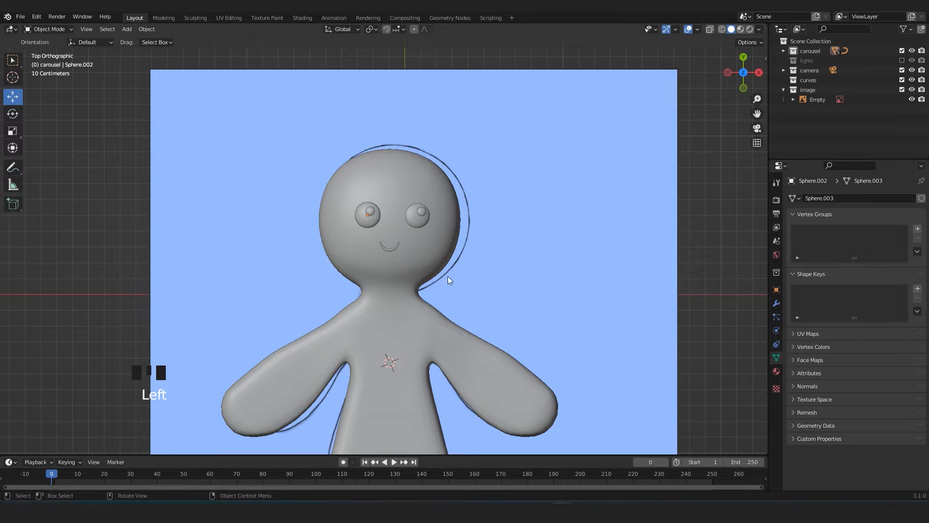
Lower the smile curve onto the face and tilt it slightly so it follows the head's curvature.
key(alt+z)
scroll(441, 275, up, 2)
key(alt+z)
middle_drag(440, 289, 389, 151)
click(396, 222)
scroll(388, 151, up, 2)
drag(362, 165, 364, 213)
scroll(468, 263, up, 2)
middle_drag(468, 263, 440, 265)
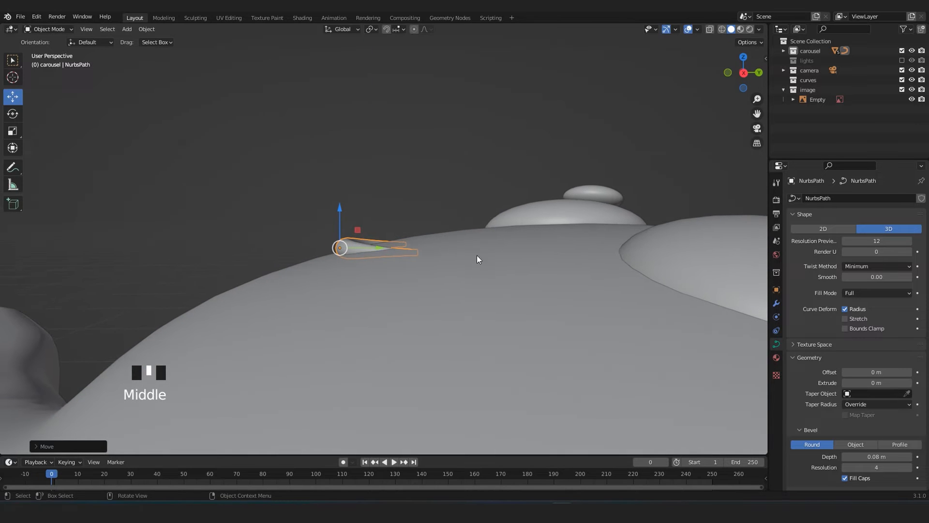
key(r)
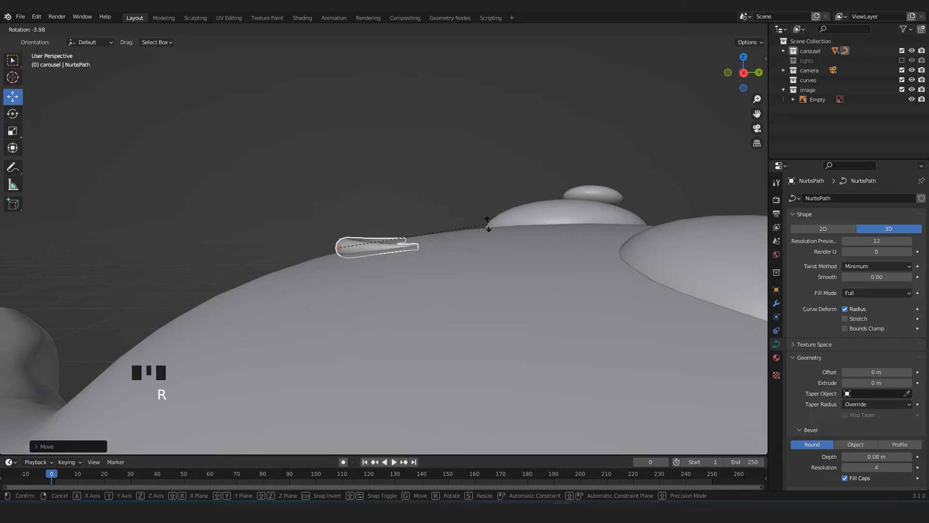
click(487, 224)
middle_drag(486, 222, 466, 289)
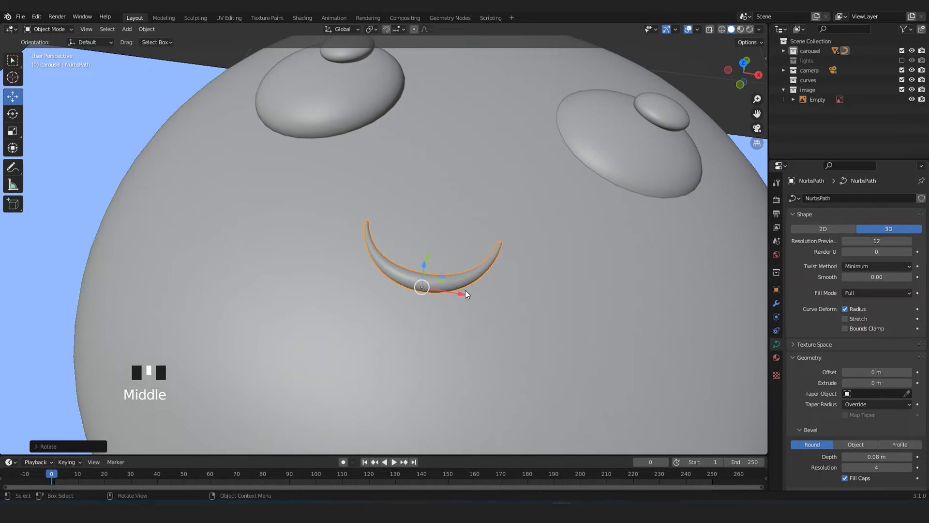
Duplicate an eye highlight and place the copy on the cheek below the eye on the +X side, following the reference drawing.
scroll(465, 289, down, 6)
key(KP_7)
scroll(465, 292, down, 4)
key(alt+z)
key(alt+z)
scroll(439, 258, up, 2)
key(alt+z)
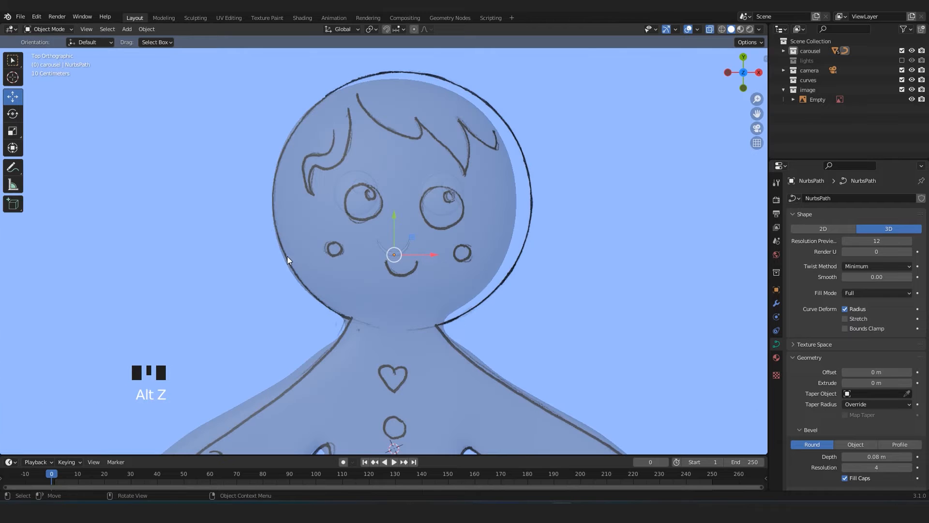
key(alt+z)
click(447, 194)
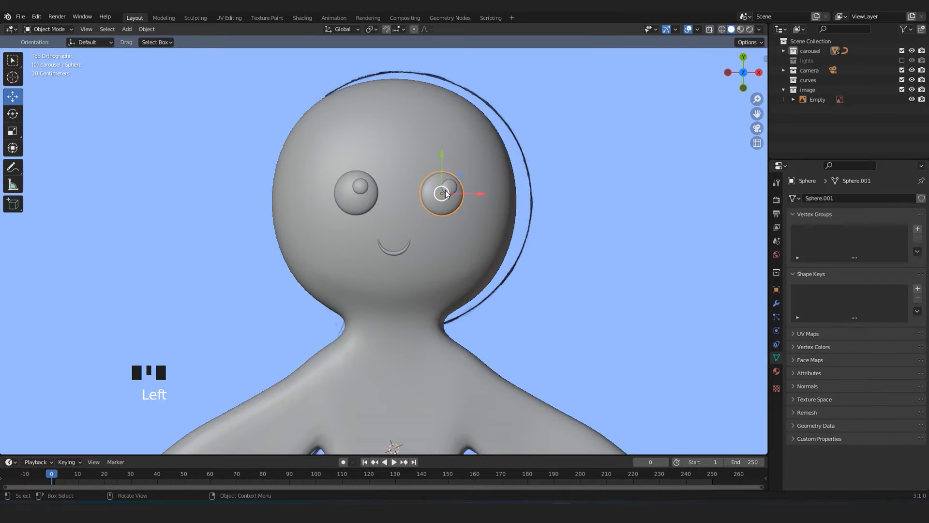
scroll(436, 217, up, 2)
key(shift+d)
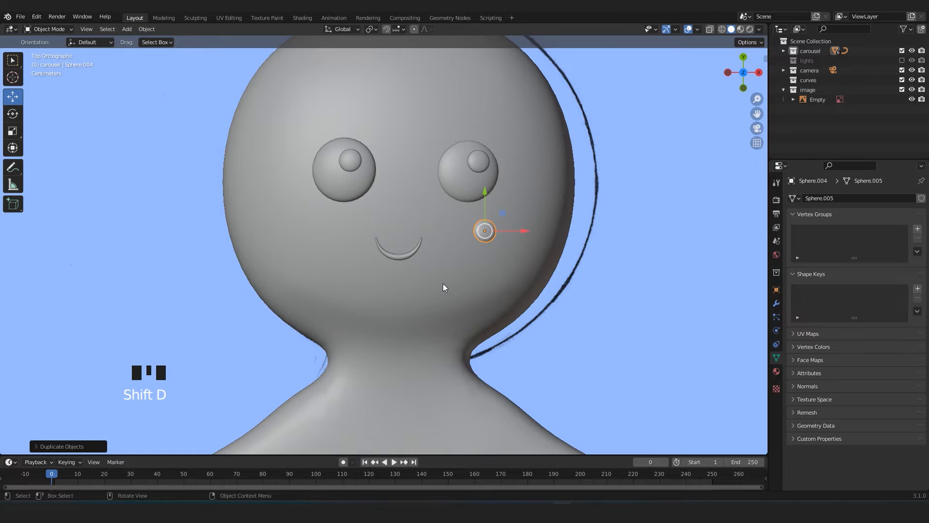
Sink the cheek sphere slightly into the face and rotate it to lie along the curved surface of the head.
key(alt+z)
middle_drag(448, 283, 410, 262)
key(alt+z)
key(KP_Decimal)
scroll(490, 232, down, 2)
key(g)
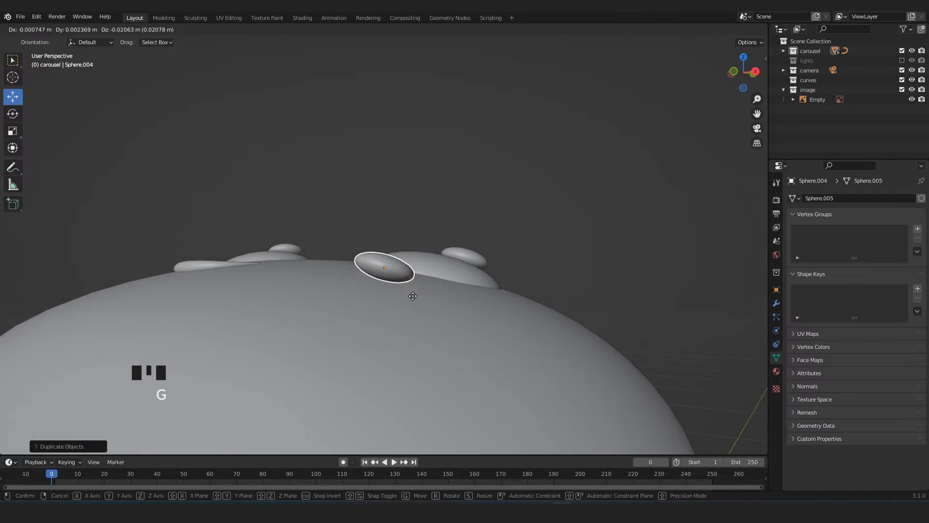
click(418, 310)
key(r)
click(454, 248)
middle_drag(324, 307, 401, 323)
key(r)
click(510, 320)
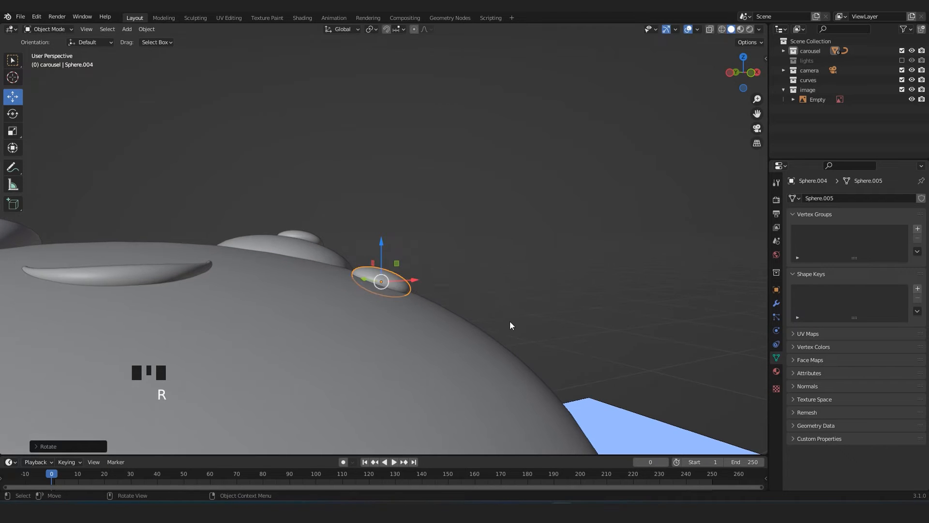
Duplicate the cheek sphere across the face to the opposite cheek, about 0.42 m along negative X.
key(KP_7)
scroll(355, 312, down, 6)
key(shift+d)
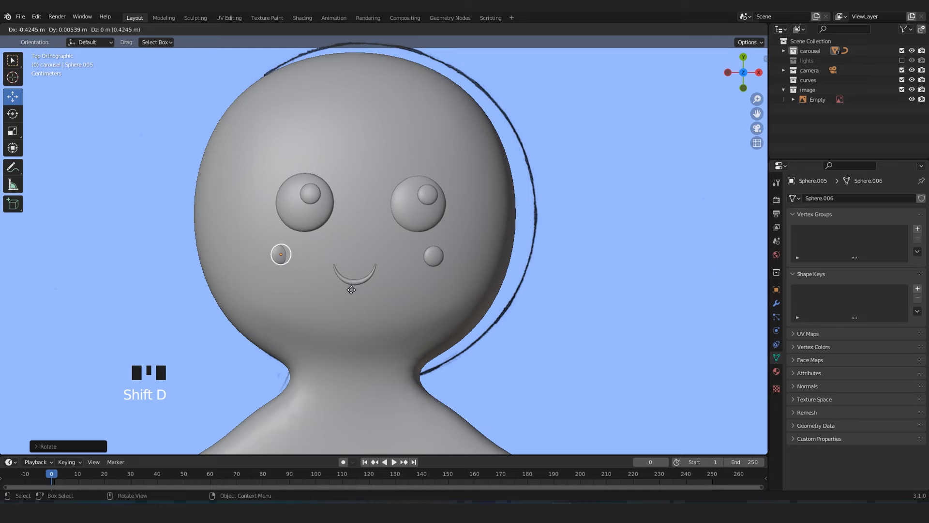
key(KP_Decimal)
scroll(460, 333, down, 4)
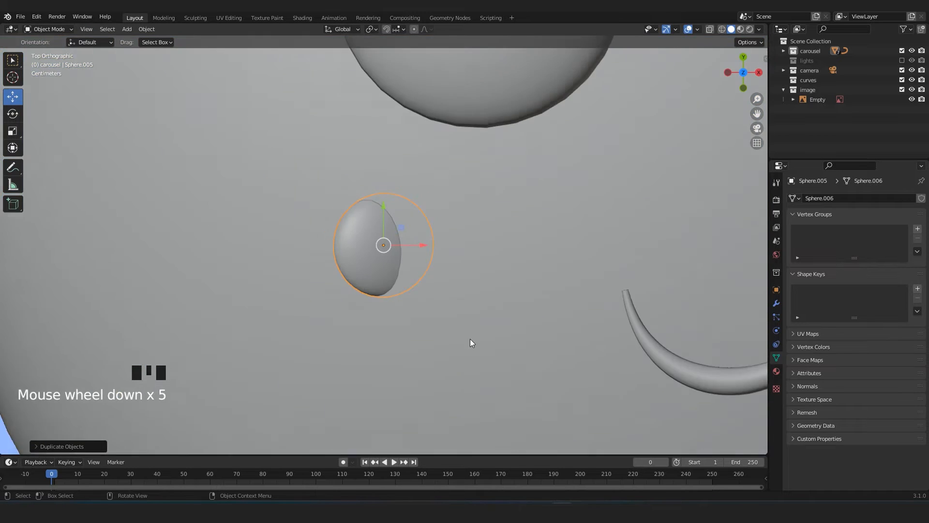
Rotate the copied cheek sphere to match the head's slope and raise it so it rests on the surface.
middle_drag(462, 336, 485, 257)
key(r)
click(435, 201)
middle_drag(435, 200, 527, 246)
key(r)
click(560, 208)
key(g)
click(560, 191)
scroll(560, 191, down, 3)
middle_drag(560, 191, 474, 256)
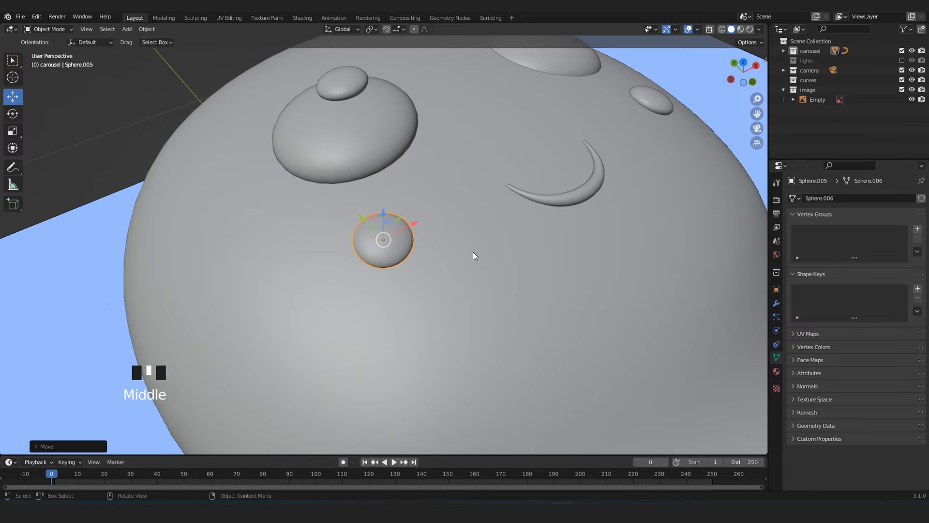
Nudge the cheek sphere on the +X side slightly inward to even out the spacing around the smile.
key(KP_7)
scroll(442, 297, down, 5)
mouse_move(442, 297)
shift+middle_down()
mouse_move(486, 293)
mouse_move(459, 298)
shift+middle_up()
key(g)
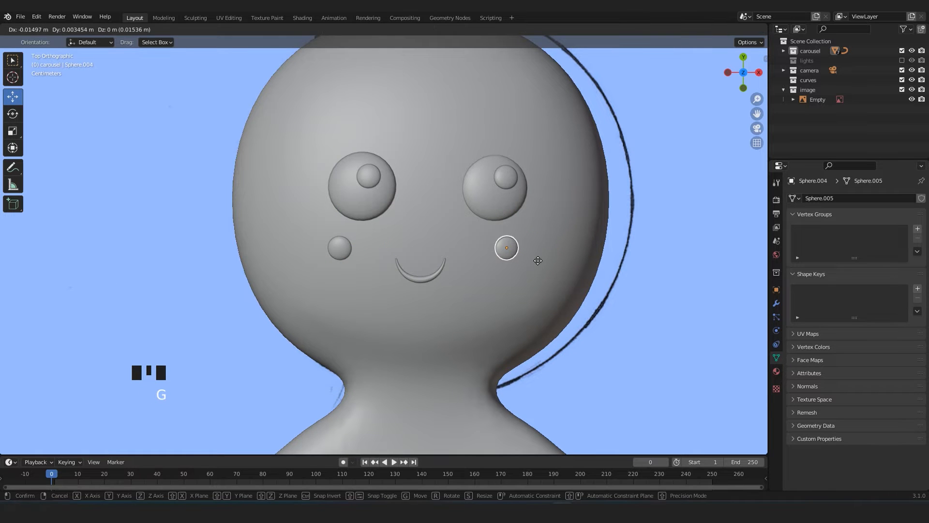
click(538, 266)
middle_drag(331, 274, 657, 351)
key(KP_7)
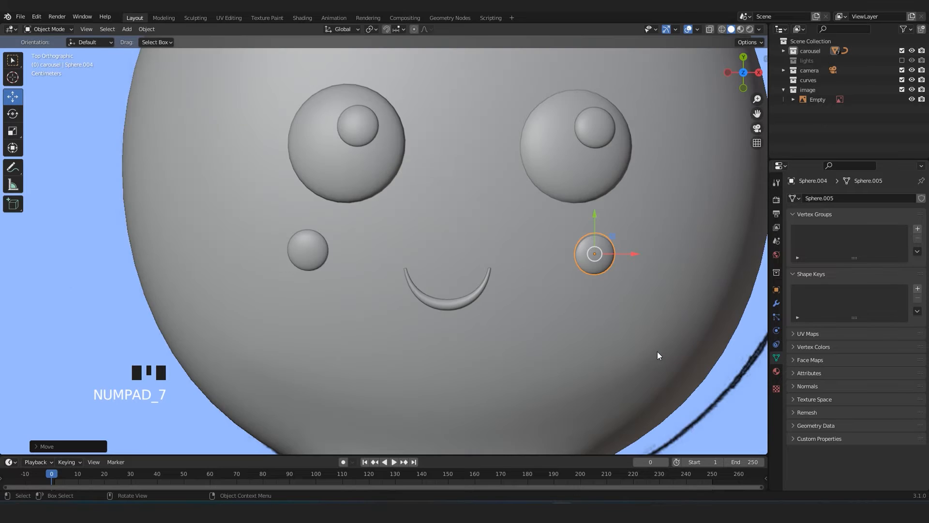
scroll(657, 352, down, 6)
shift+middle_drag(391, 257, 395, 271)
scroll(395, 271, up, 2)
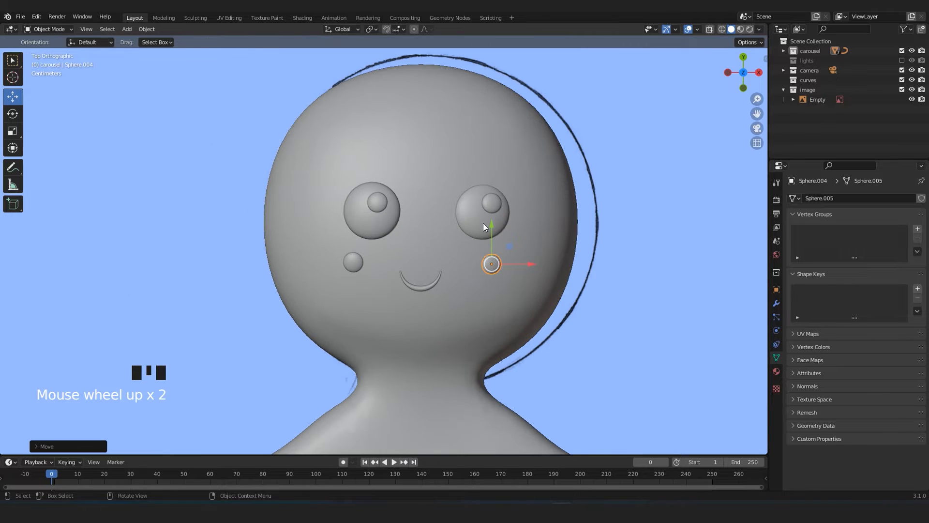
click(443, 131)
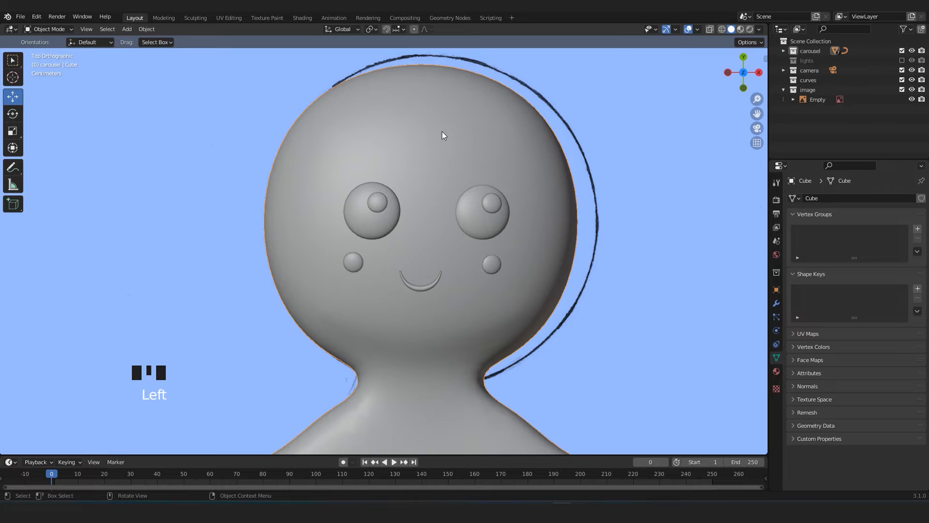
scroll(429, 150, down, 4)
scroll(396, 231, up, 4)
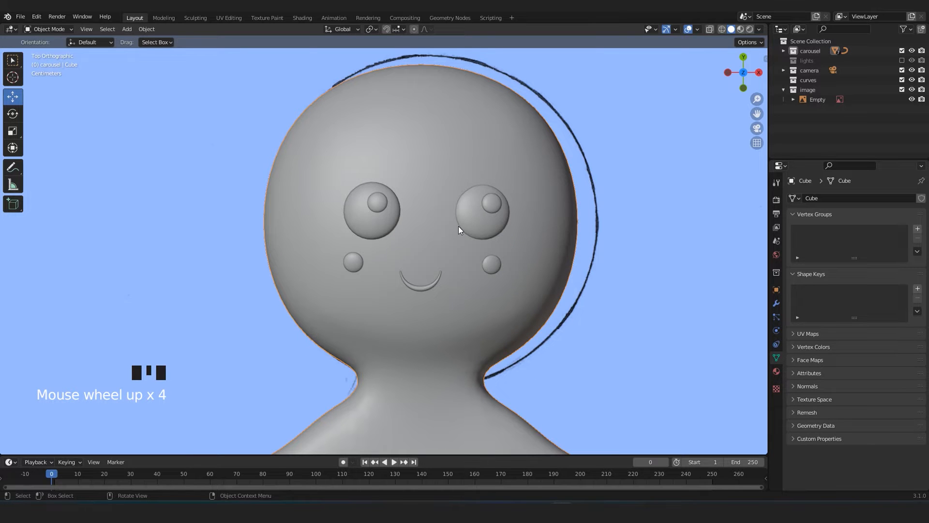
scroll(480, 326, down, 3)
shift+middle_drag(480, 326, 481, 295)
scroll(481, 295, up, 3)
key(Tab)
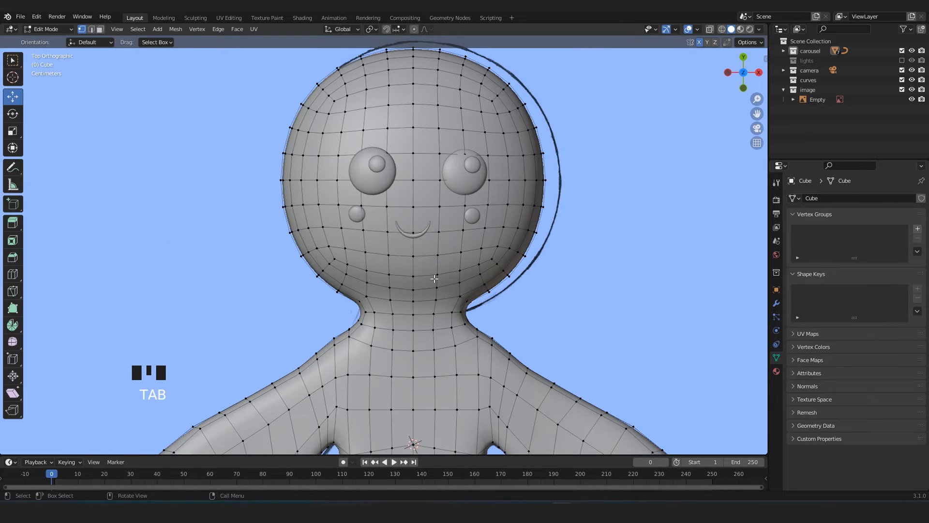
key(Tab)
scroll(426, 302, up, 1)
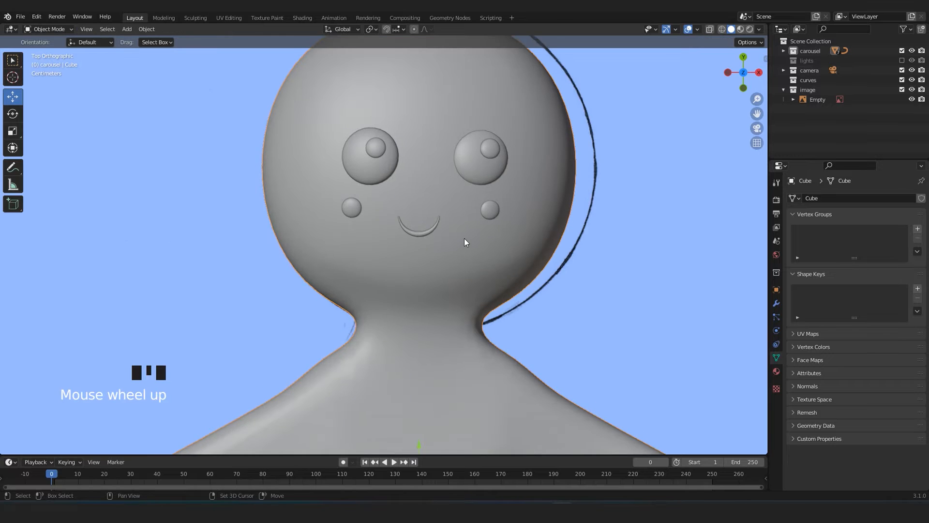
Select the eye and highlight on the +X side and nudge them slightly inward along X.
scroll(463, 238, up, 1)
click(468, 187)
shift+click(472, 211)
drag(508, 196, 501, 193)
scroll(501, 207, down, 5)
click(618, 266)
shift+middle_drag(460, 339, 466, 314)
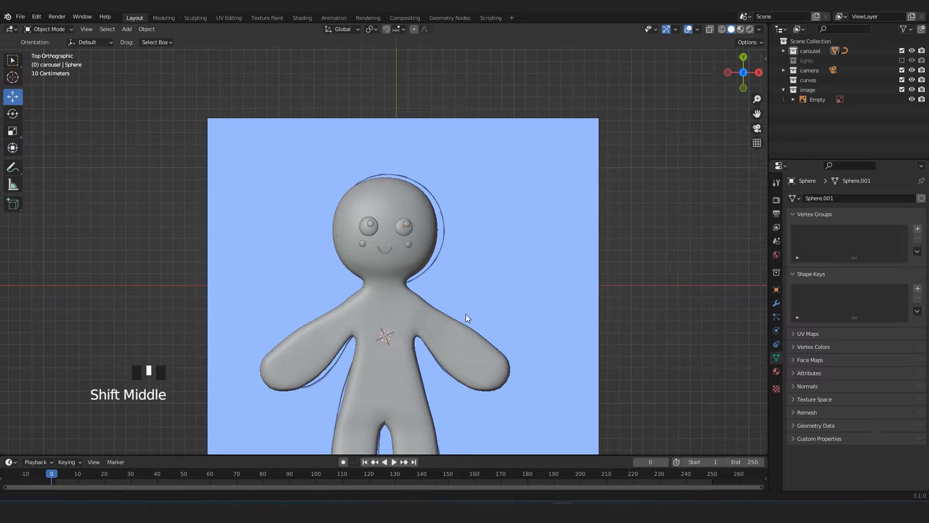
Examine the reference drawing through the model, checking the heart, the buttons and the arm and leg decorations.
scroll(468, 253, up, 2)
key(alt+z)
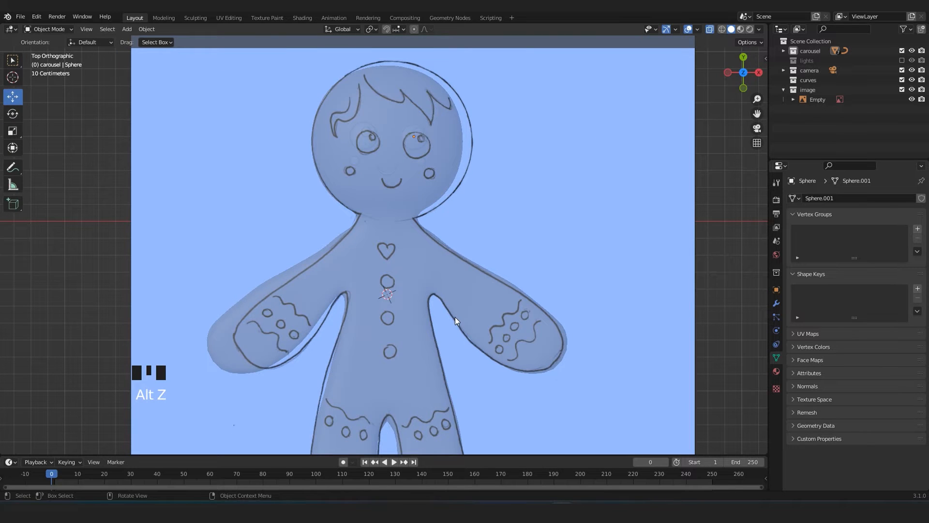
scroll(564, 370, up, 2)
shift+middle_drag(564, 370, 565, 293)
scroll(565, 290, down, 3)
mouse_move(496, 316)
shift+middle_down()
mouse_move(498, 304)
mouse_move(513, 322)
shift+middle_up()
scroll(514, 323, up, 1)
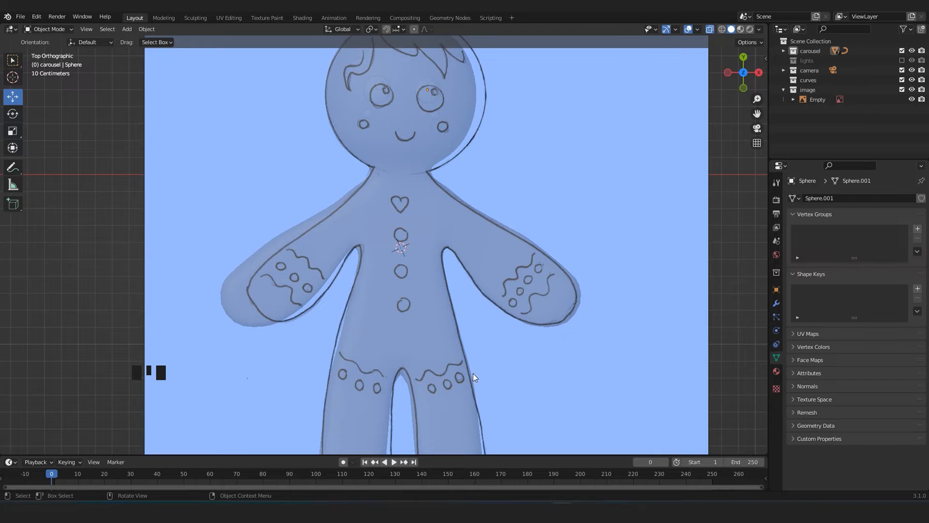
scroll(394, 349, down, 3)
key(alt+z)
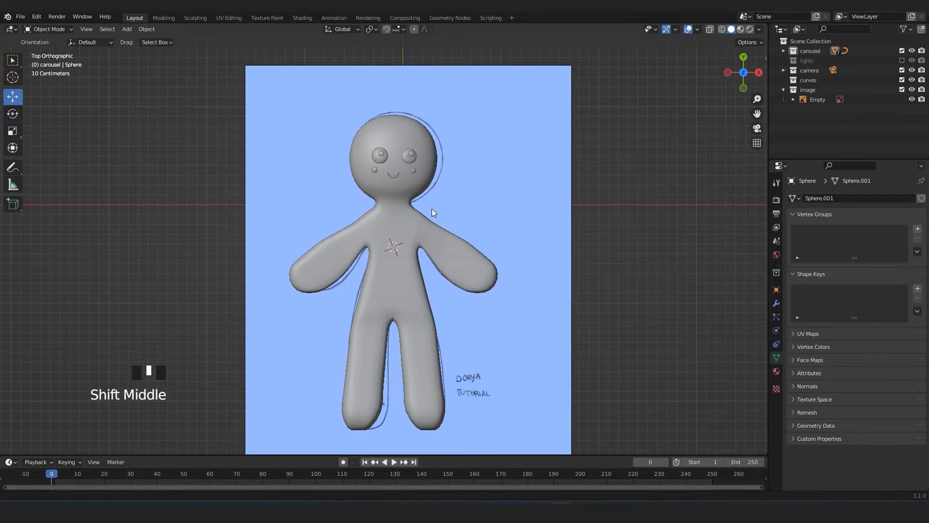
Save the file and duplicate an eye sphere onto the chest as a button.
scroll(432, 250, up, 2)
key(ctrl+s)
scroll(382, 235, up, 2)
key(alt+z)
key(alt+z)
key(shift+d)
click(390, 305)
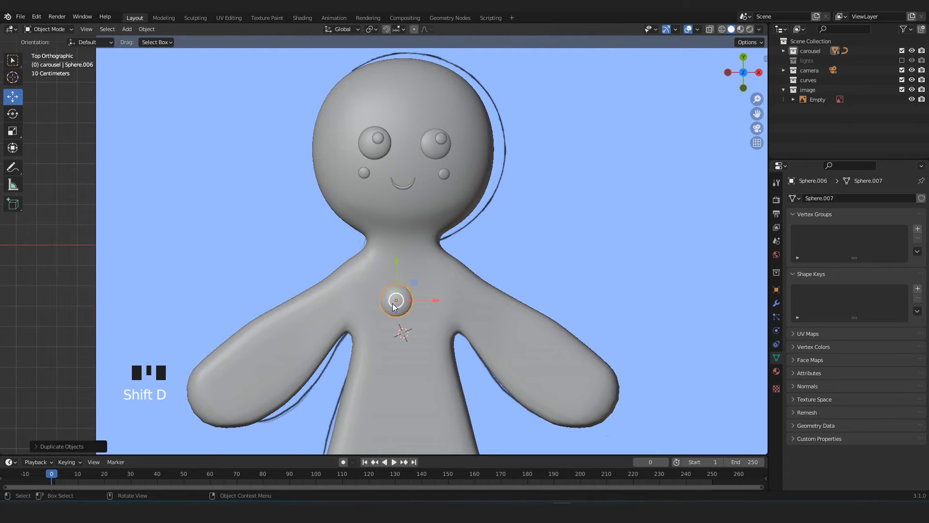
Scale the chest button to the drawn top circle, set it onto the body surface and align it with the drawing.
key(alt+z)
scroll(385, 321, up, 5)
key(s)
click(482, 342)
key(alt+z)
mouse_move(479, 335)
middle_down()
mouse_move(440, 326)
mouse_move(389, 235)
middle_up()
key(g)
click(399, 339)
key(KP_7)
key(alt+z)
key(g)
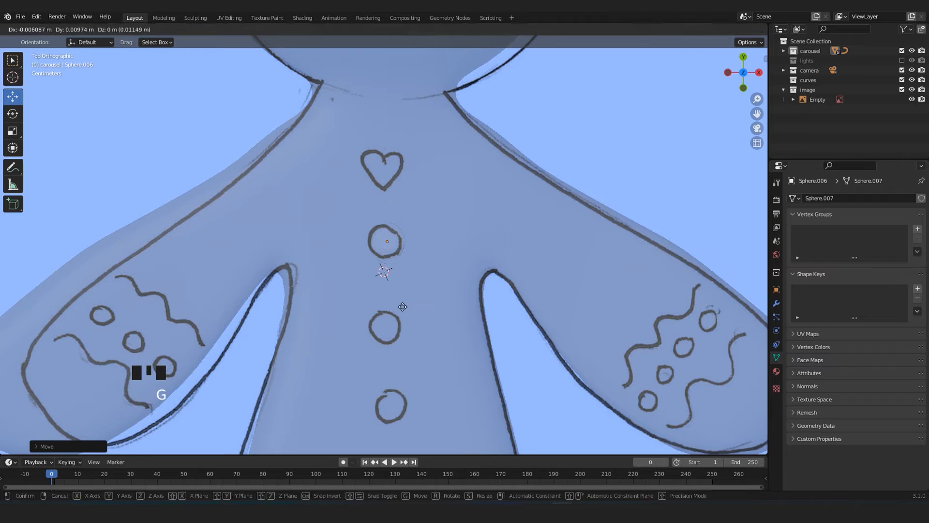
click(402, 307)
shift+middle_drag(403, 310, 406, 261)
Duplicate the button twice down the torso onto the second and third drawn circles and check how they sit on the body.
key(shift+d)
click(429, 354)
click(431, 361)
key(shift+d)
shift+middle_drag(430, 364, 344, 200)
scroll(456, 334, down, 6)
key(alt+z)
scroll(452, 285, up, 3)
key(alt+z)
Duplicate a button onto the forearm decoration on the +X side, using the drawing as a guide.
key(alt+z)
scroll(339, 213, up, 5)
drag(309, 313, 310, 322)
middle_drag(386, 359, 414, 345)
key(KP_7)
scroll(414, 345, down, 5)
key(alt+z)
key(shift+d)
click(633, 274)
shift+middle_drag(608, 296, 444, 314)
Add an Array modifier to the arm sphere with a count of 4 and a relative X offset factor of 1.5.
key(alt+z)
scroll(444, 314, up, 3)
click(776, 303)
click(857, 198)
click(726, 222)
key(alt+z)
key(alt+z)
click(910, 241)
click(911, 241)
click(911, 270)
click(910, 270)
click(910, 271)
click(910, 271)
scroll(692, 252, down, 3)
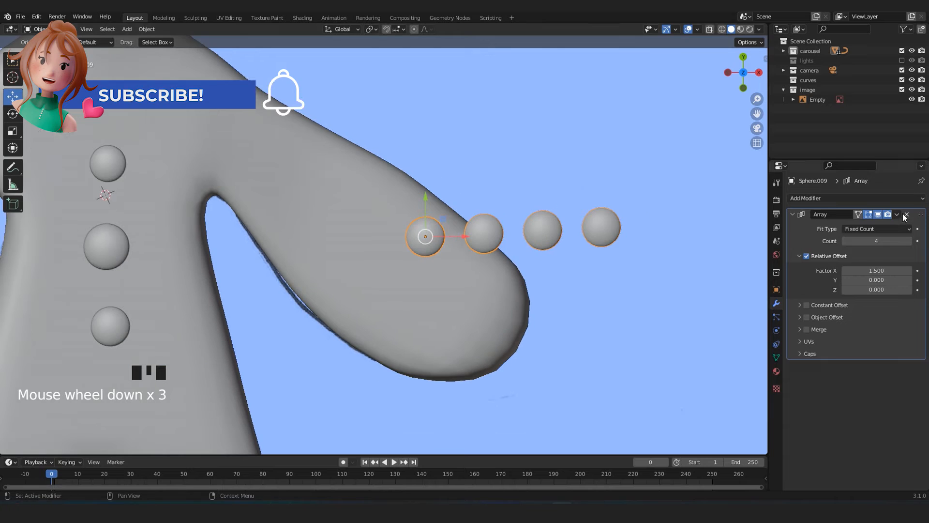
Scale the arm spheres to fit the drawn dots and apply the Array modifier.
click(898, 214)
key(Tab)
key(s)
click(536, 289)
key(Tab)
key(alt+z)
Rotate, move and scale the row of four spheres to match the drawn line of dots on the forearm.
key(alt+z)
key(s)
click(545, 291)
click(897, 214)
click(864, 225)
Tilt, move and scale the row of four spheres so it rests on the forearm's surface.
key(alt+z)
key(r)
click(534, 153)
key(g)
click(561, 203)
key(s)
click(501, 195)
key(alt+z)
middle_drag(463, 304, 464, 243)
key(r)
click(467, 310)
key(g)
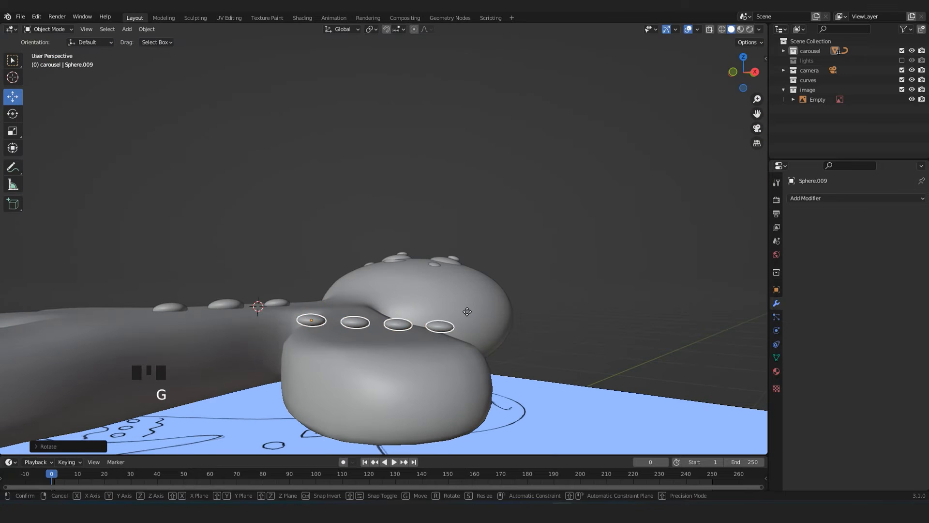
click(467, 320)
key(r)
click(596, 327)
key(s)
click(544, 339)
Reposition and rotate the sphere row across the forearm, keeping it seated on the arm's surface.
middle_drag(533, 342, 413, 410)
key(KP_7)
key(g)
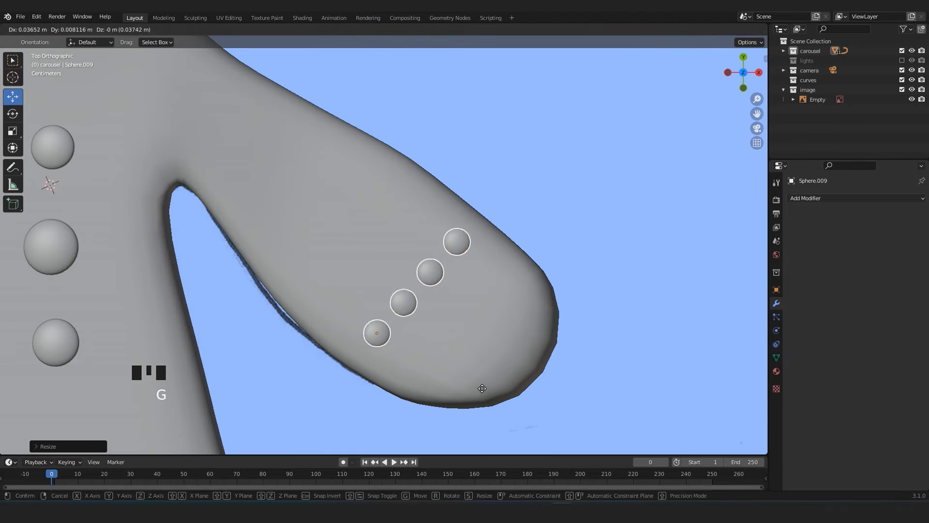
click(482, 388)
key(r)
click(480, 384)
middle_drag(472, 379, 437, 295)
key(g)
click(510, 324)
key(KP_7)
key(alt+z)
key(alt+z)
Snap the 3D cursor to the gingerbread body's origin and set the forearm spheres' origin to it.
scroll(510, 325, down, 5)
shift+middle_drag(535, 321, 596, 333)
click(364, 314)
key(shift+s)
click(327, 357)
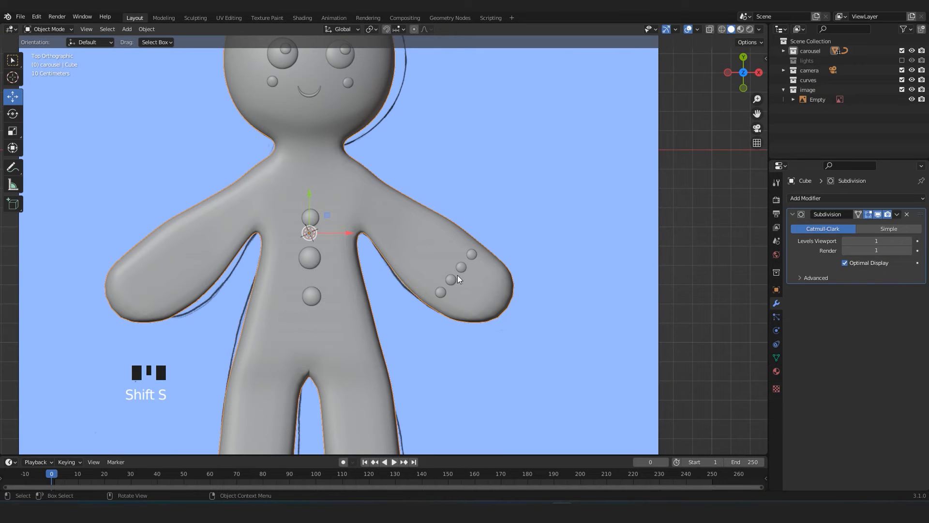
click(458, 276)
click(146, 29)
mouse_move(157, 46)
click(271, 72)
Try to mirror the row of forearm spheres with a Mirror modifier.
click(856, 198)
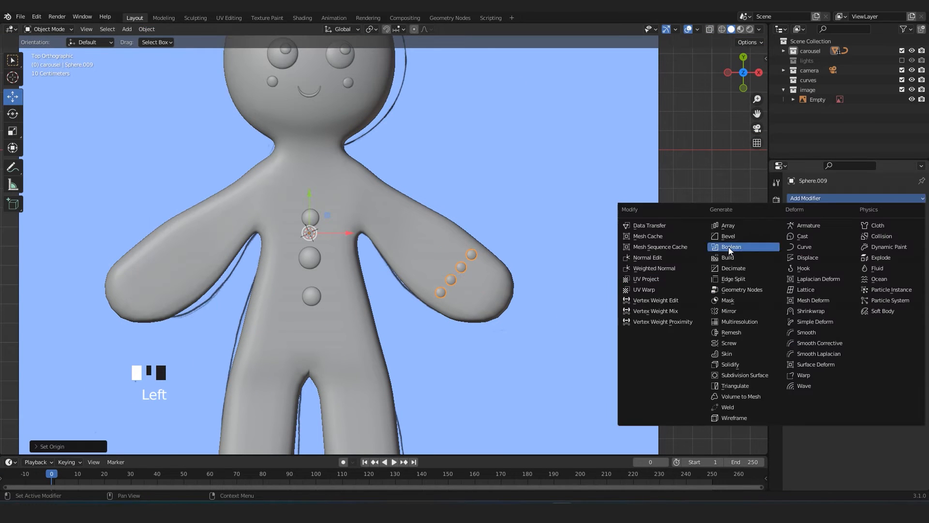
click(730, 311)
key(ctrl+z)
Apply the spheres' transforms, reset their origin to the 3D cursor and mirror them onto the other arm with an X-axis Mirror modifier.
key(ctrl+a)
click(526, 340)
click(148, 30)
mouse_move(164, 49)
click(247, 61)
click(856, 198)
click(727, 304)
Duplicate the smile curve and place the copy on the outer wavy line drawn on the +X forearm.
scroll(435, 200, up, 5)
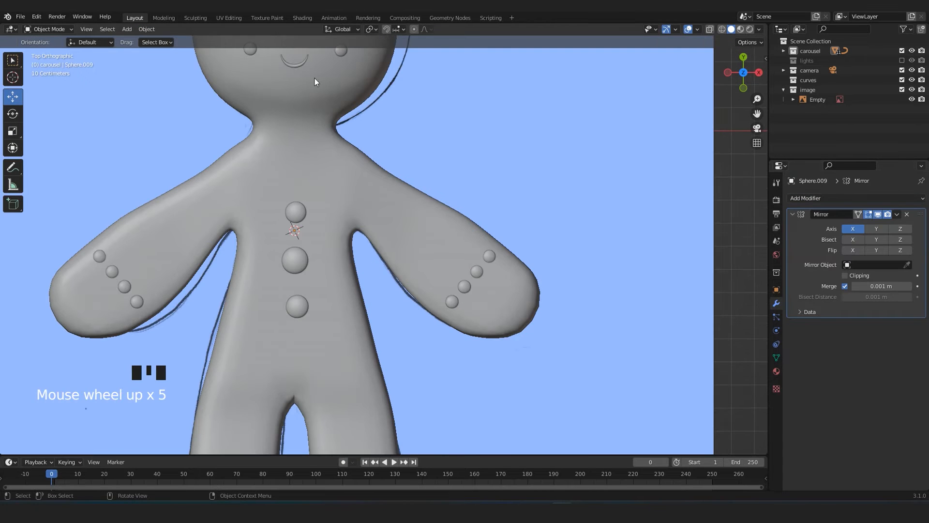
click(297, 66)
key(shift+d)
click(496, 294)
key(alt+z)
scroll(497, 294, up, 4)
shift+middle_drag(605, 349, 523, 281)
key(alt+z)
key(g)
click(485, 350)
key(alt+z)
key(alt+z)
key(alt+z)
scroll(514, 285, up, 2)
Move the copied curve's control points to follow the beginning of the outer wavy line in the drawing.
key(Tab)
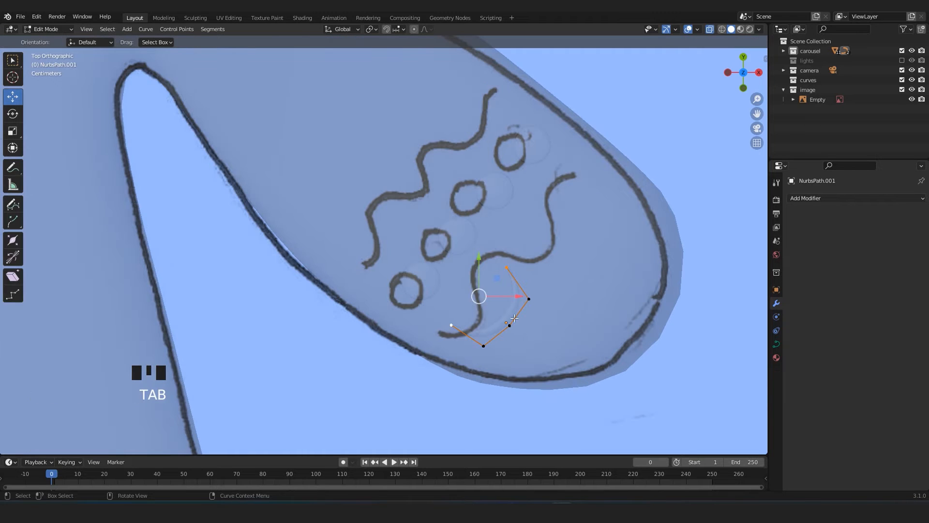
click(484, 344)
key(g)
click(511, 301)
click(529, 299)
key(g)
click(461, 263)
click(506, 267)
key(g)
click(496, 250)
click(469, 305)
click(467, 292)
click(496, 251)
key(g)
click(473, 263)
Extrude further control points to trace the rest of the outer wavy line on the forearm.
scroll(491, 278, up, 2)
shift+middle_drag(509, 294, 433, 293)
key(e)
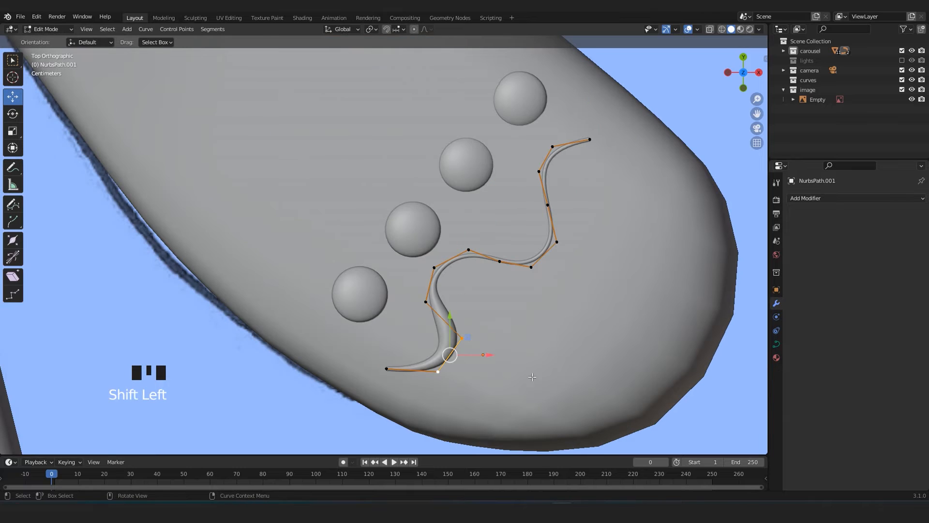
Adjust the radius of the outer wavy curve's points to an even thickness and show its curve data settings.
key(alt+s)
click(476, 358)
key(Tab)
scroll(476, 356, down, 3)
click(777, 344)
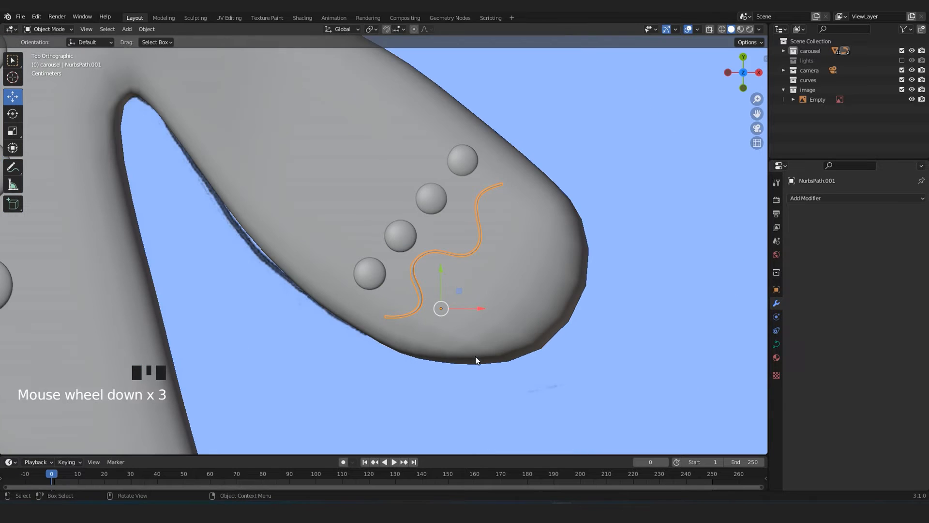
key(Tab)
scroll(527, 240, up, 2)
click(527, 240)
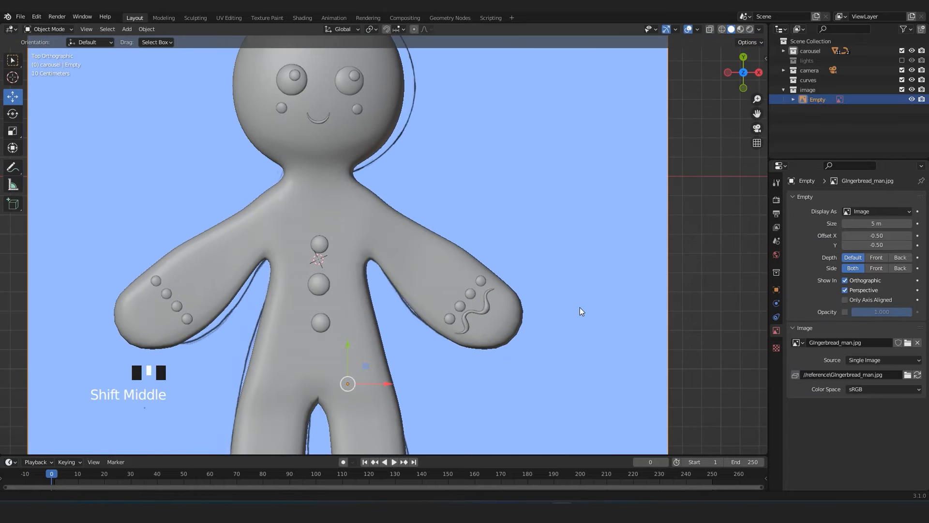
Save the project file.
key(ctrl+s)
scroll(686, 255, down, 2)
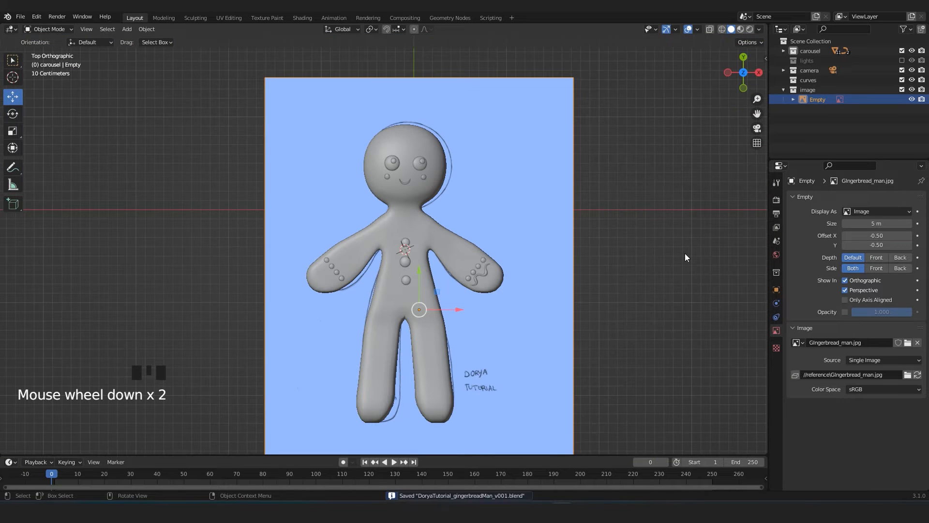
Duplicate the outer wavy curve and place the copy on the inner wavy line drawn on the same forearm.
scroll(685, 253, up, 5)
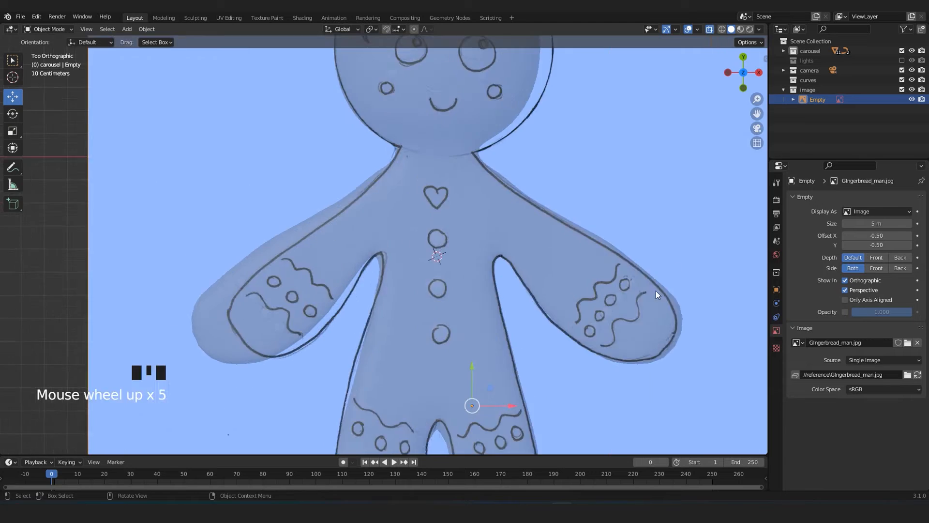
click(580, 263)
key(shift+d)
click(580, 244)
shift+middle_drag(580, 244, 487, 276)
scroll(487, 276, up, 3)
Move the lower control points of the inner wavy curve onto the drawn line.
key(Tab)
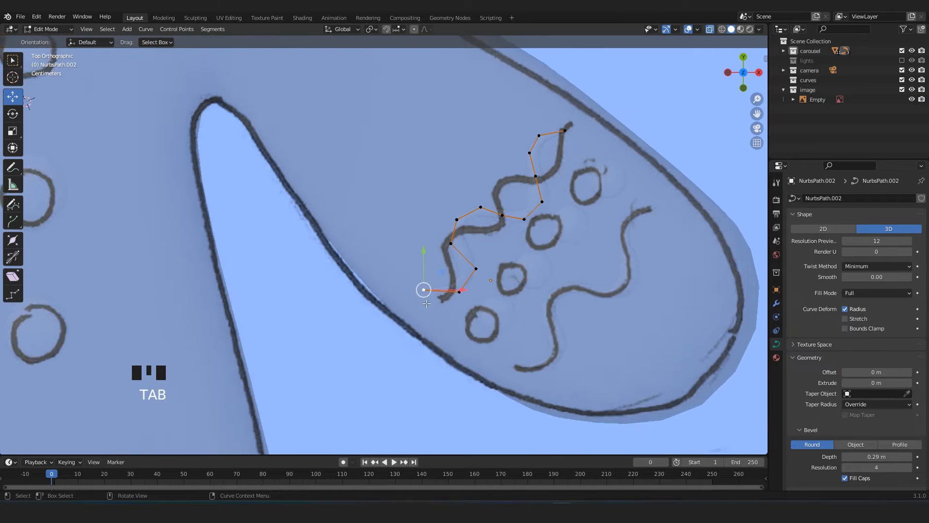
key(g)
click(444, 320)
click(464, 243)
click(474, 278)
key(g)
click(465, 282)
click(472, 215)
key(g)
click(461, 226)
click(500, 200)
key(g)
click(488, 223)
click(513, 216)
Move the remaining control points of the inner wavy curve to match the drawn line up to its upper end.
click(524, 212)
click(569, 196)
key(g)
click(507, 174)
click(560, 168)
key(g)
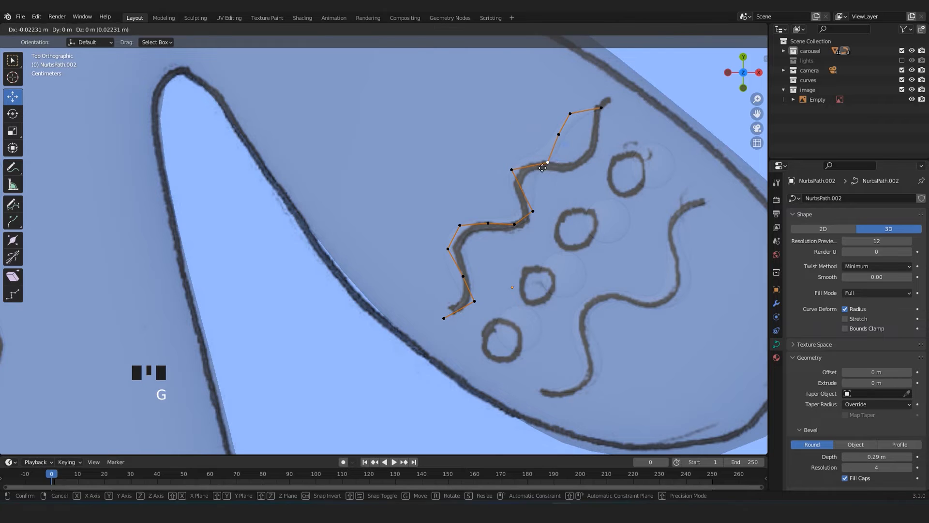
click(601, 109)
key(g)
click(612, 96)
click(600, 140)
key(g)
click(596, 129)
click(593, 172)
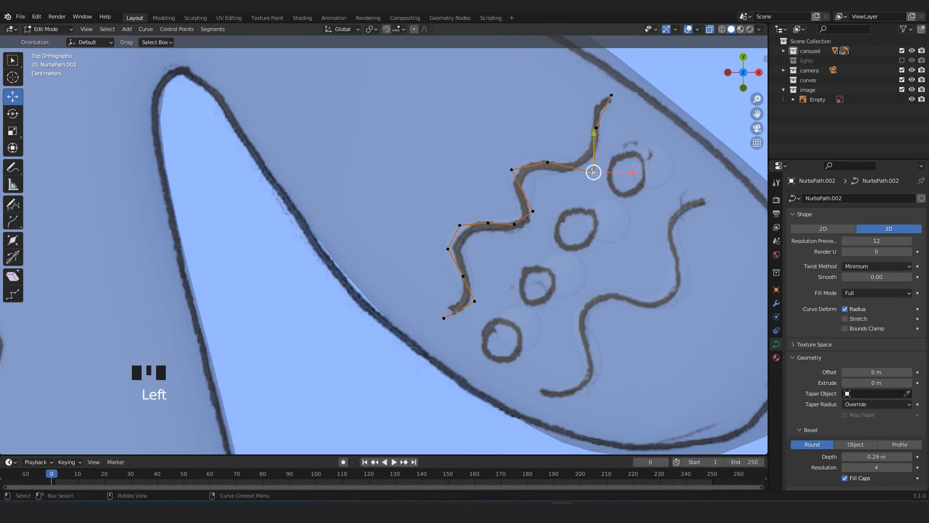
key(g)
key(alt+z)
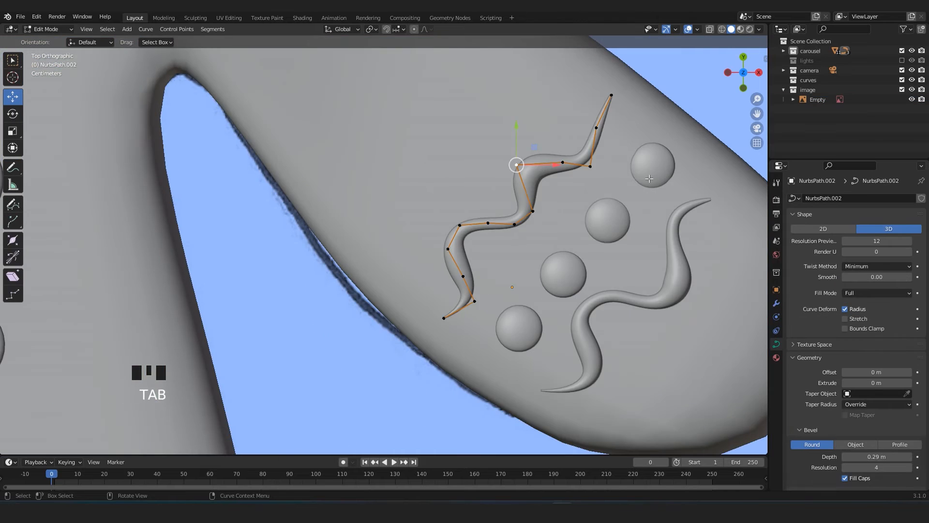
Shift the inner wavy curve's upper control points to curl its tip and round its upper bends.
scroll(649, 178, up, 2)
click(569, 147)
key(g)
click(599, 147)
click(589, 101)
key(g)
click(561, 95)
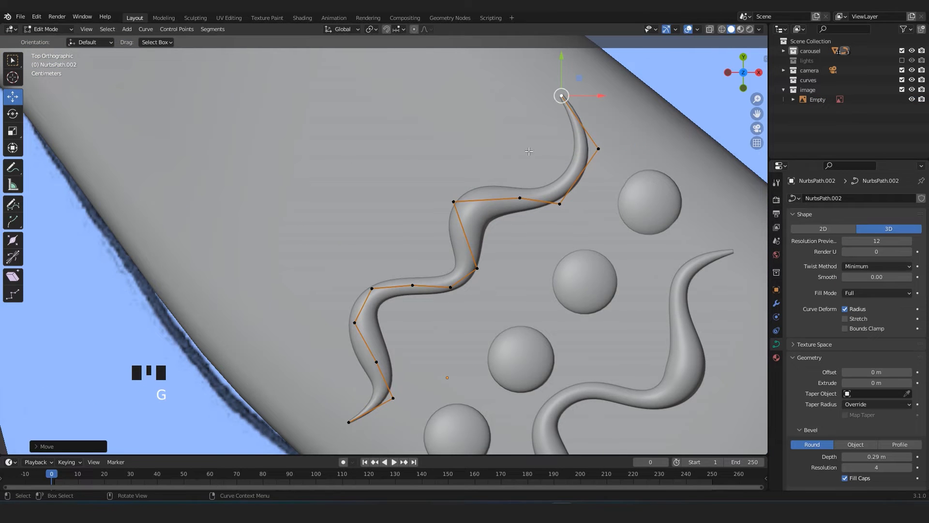
click(519, 195)
click(513, 169)
Fatten the inner wavy curve near its upper tip and slim its middle bend to even out the thickness.
click(599, 149)
key(alt+s)
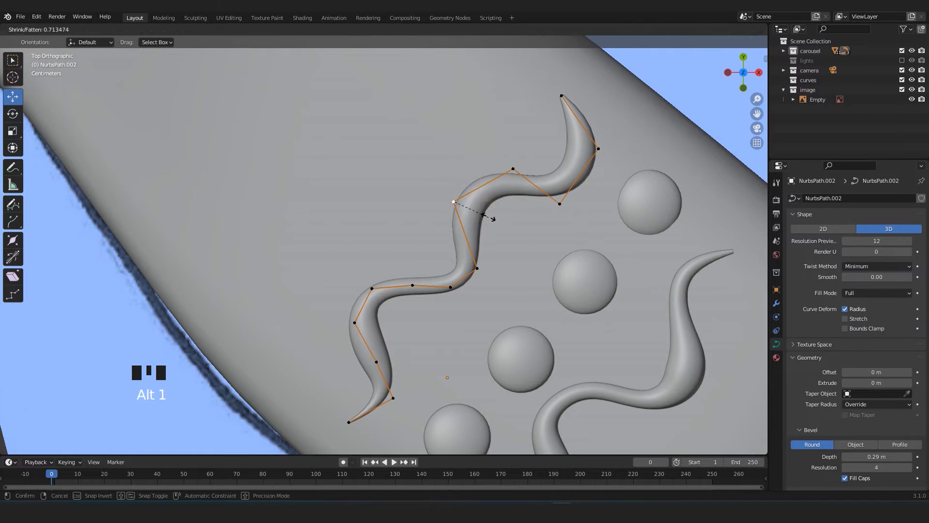
click(489, 217)
key(Tab)
scroll(513, 213, down, 6)
Show the leg decorations of the reference drawing through the figure with X-ray display.
click(549, 195)
shift+middle_drag(452, 274, 523, 248)
shift+middle_drag(436, 307, 466, 240)
scroll(465, 240, up, 4)
key(alt+z)
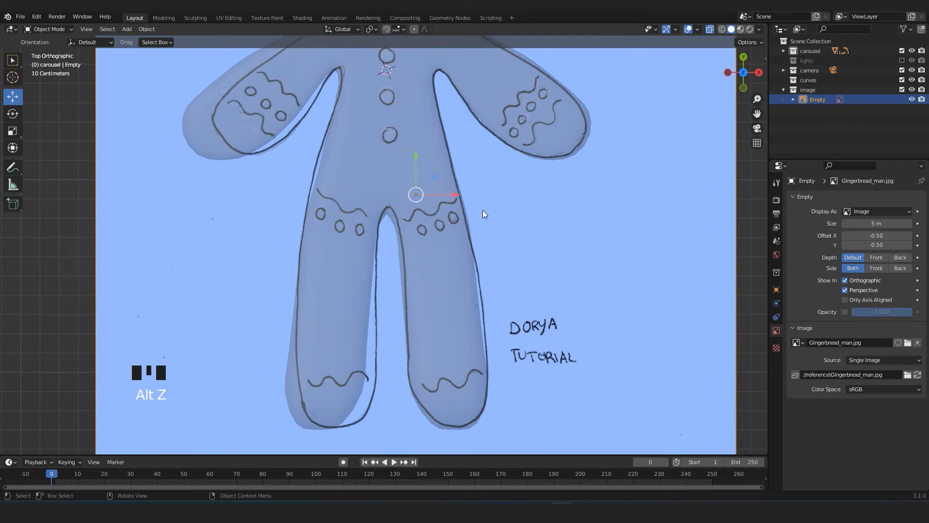
Duplicate the arm's inner wavy curve and rotate the copy across the upper thigh of the leg on the same side.
key(alt+z)
click(522, 103)
key(shift+d)
click(450, 221)
key(r)
click(480, 249)
scroll(479, 252, up, 2)
key(g)
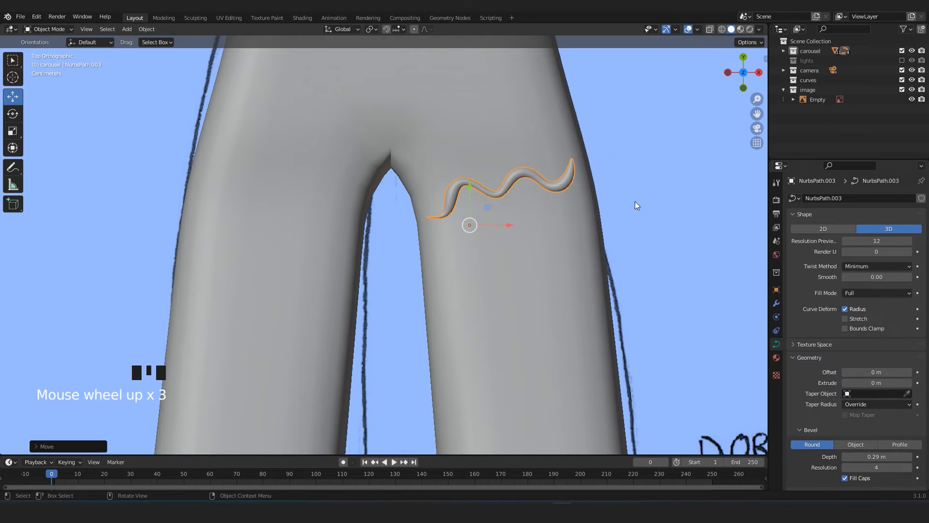
Move the thigh's wavy curve vertically to sit on the leg surface and adjust its position from the top view.
mouse_move(635, 206)
middle_down()
mouse_move(464, 152)
mouse_move(420, 315)
middle_up()
key(g)
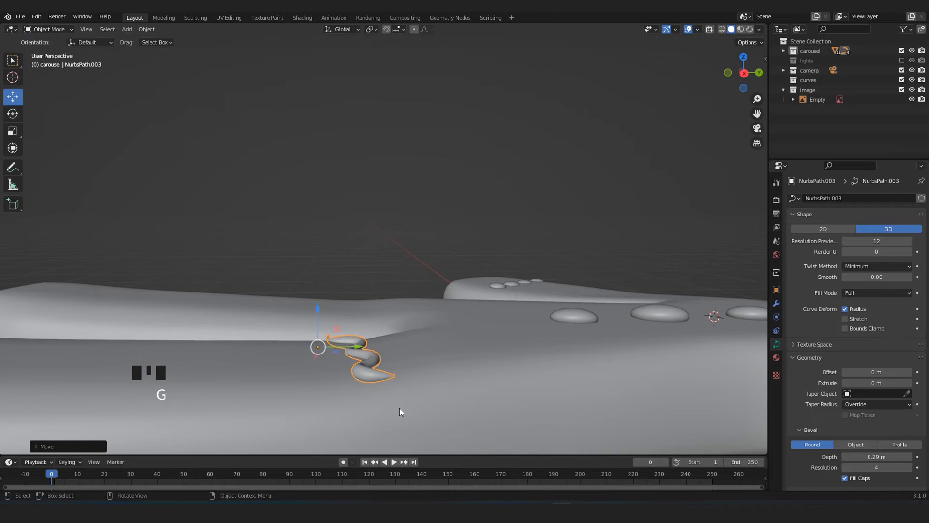
key(KP_7)
key(g)
click(439, 266)
Duplicate the thigh's wavy curve and place the copy on the drawn wavy line at the ankle.
key(alt+z)
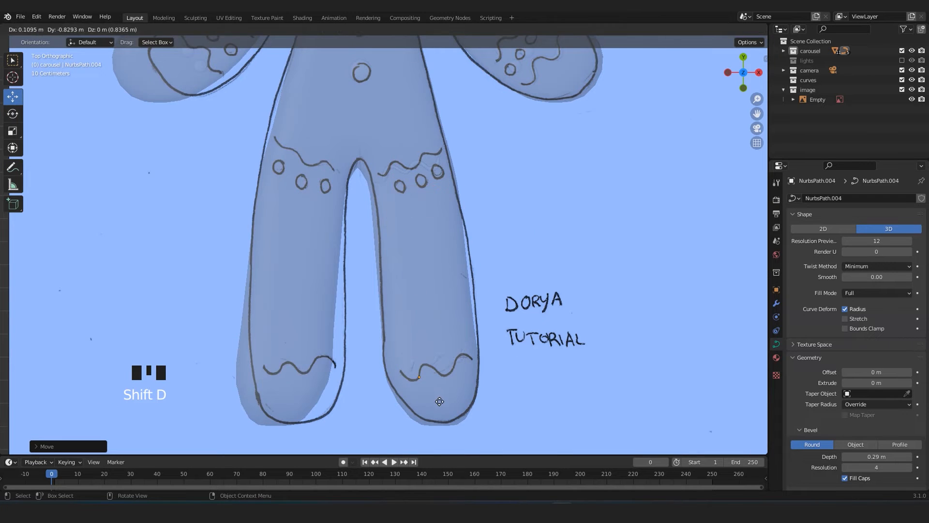
click(439, 401)
key(alt+z)
middle_drag(445, 406, 338, 290)
shift+middle_drag(339, 291, 370, 303)
Adjust the end control points of the arm's outer wavy curve to fit the arm's surface.
mouse_move(697, 237)
shift+middle_down()
mouse_move(441, 233)
mouse_move(474, 232)
shift+middle_up()
click(452, 226)
shift+click(450, 236)
drag(454, 199, 456, 259)
key(KP_Decimal)
middle_drag(370, 258, 468, 271)
click(469, 242)
click(473, 243)
drag(464, 257, 464, 256)
click(330, 223)
drag(333, 228, 333, 231)
mouse_move(489, 254)
middle_down()
mouse_move(421, 310)
mouse_move(426, 254)
middle_up()
click(477, 256)
key(Tab)
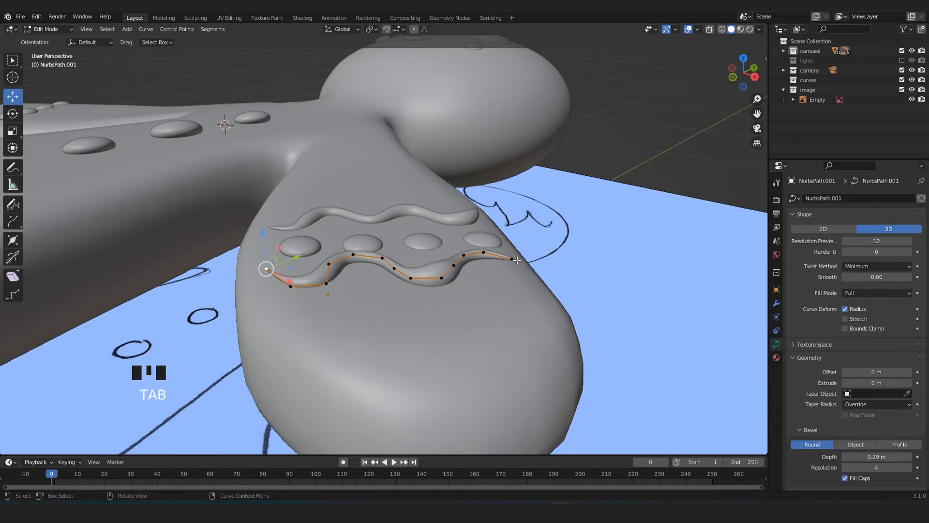
Reposition the control points of the arm's inner wavy curve to follow the arm's surface.
key(Tab)
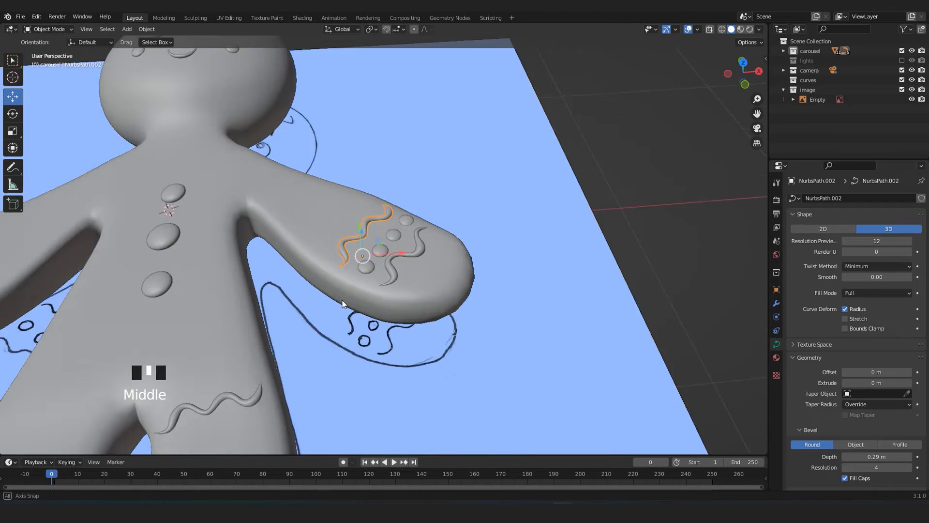
shift+middle_drag(342, 300, 357, 281)
scroll(356, 271, up, 2)
click(355, 233)
mouse_move(355, 229)
middle_down()
mouse_move(374, 170)
mouse_move(455, 199)
middle_up()
Reposition the thigh curve's end control points to rest against the leg's surface.
key(Tab)
click(286, 259)
middle_drag(286, 259, 344, 232)
drag(344, 233, 344, 234)
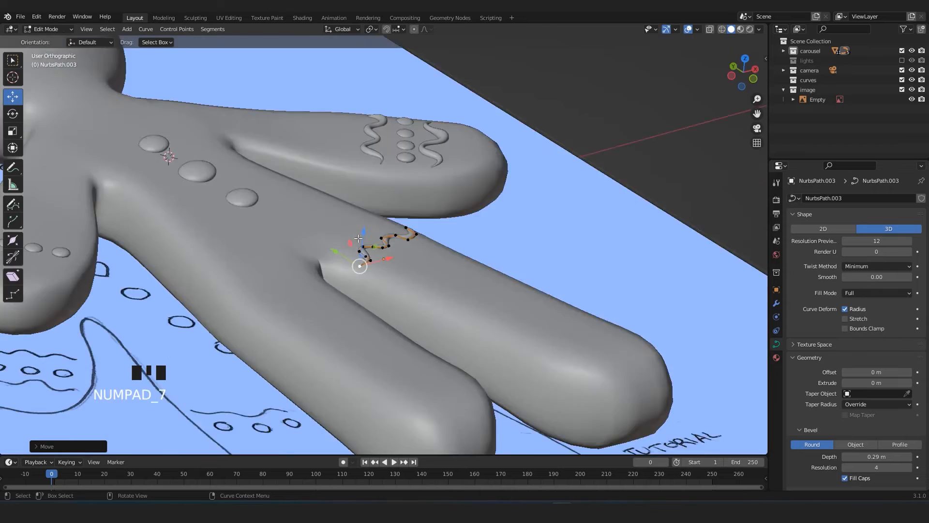
scroll(388, 296, up, 4)
Move and slightly rotate the ankle's wavy curve to line up across the lower leg.
click(401, 315)
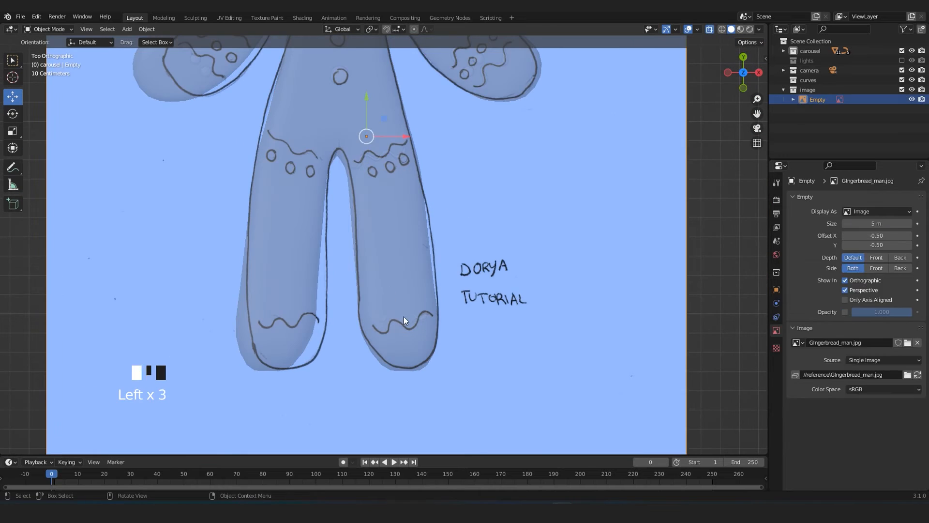
click(402, 315)
middle_drag(402, 316, 384, 312)
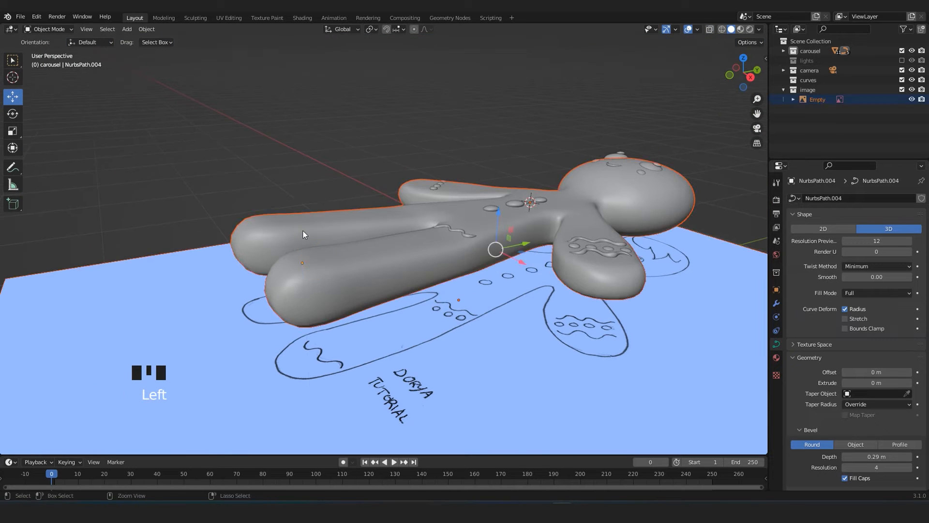
click(298, 218)
key(KP_7)
scroll(468, 202, up, 3)
key(Tab)
click(306, 322)
key(g)
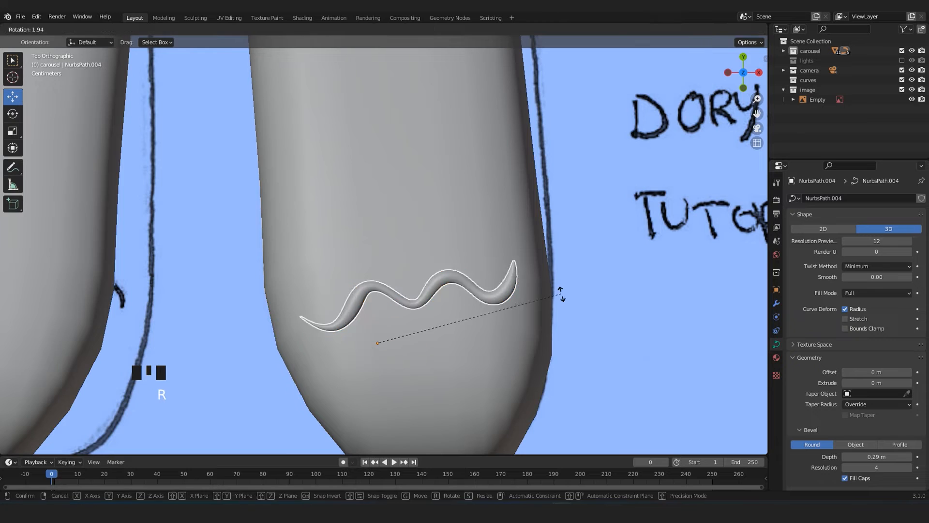
Lower the end control point of the ankle's wavy curve toward the leg's surface.
key(KP_Decimal)
middle_drag(554, 303, 563, 218)
key(Tab)
click(431, 211)
key(g)
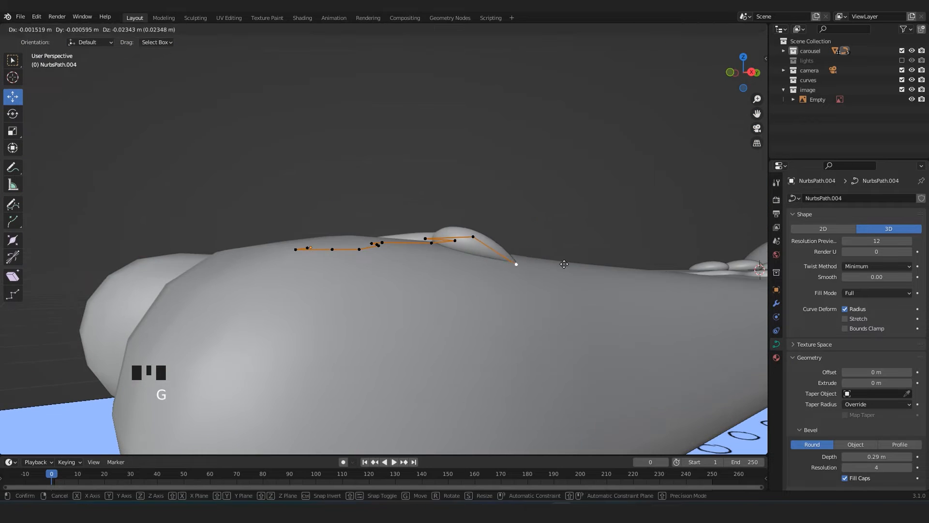
click(565, 263)
middle_drag(564, 264, 250, 254)
scroll(526, 244, down, 5)
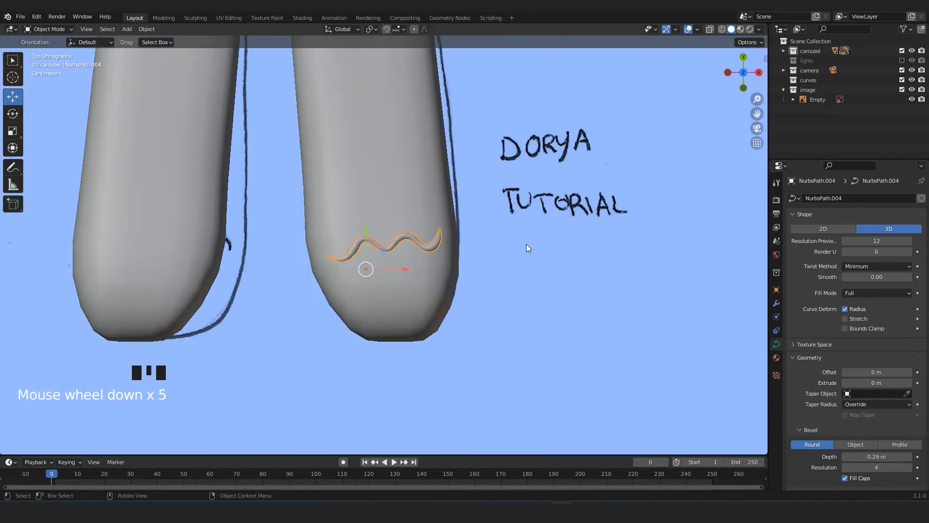
Duplicate the arm's row of icing dots onto the leg without its mirror, and set the copy's origin to its geometry.
shift+middle_drag(526, 244, 463, 352)
click(470, 144)
key(shift+d)
click(375, 359)
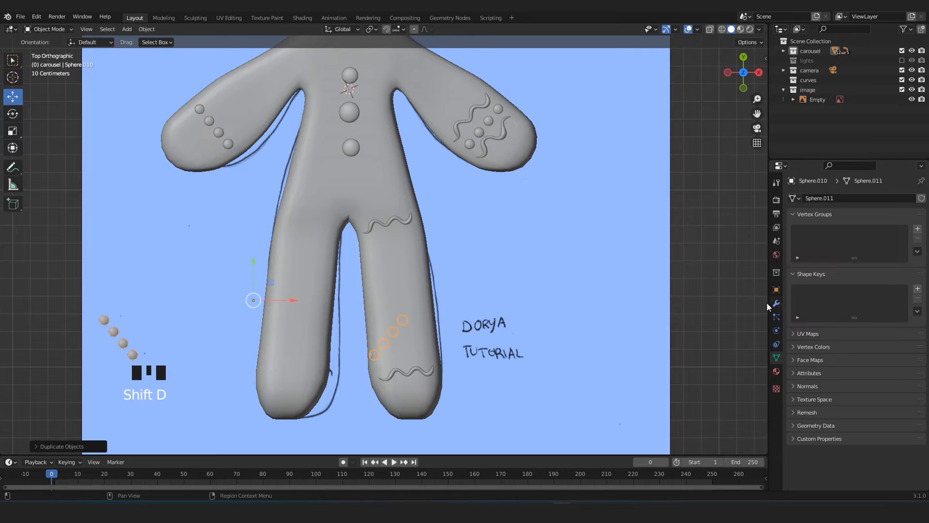
click(777, 303)
scroll(415, 275, up, 3)
key(alt+z)
click(147, 29)
mouse_move(164, 50)
click(261, 60)
Rotate and move the copied row of dots to the drawn circles below the thigh's wavy curve.
key(alt+z)
key(r)
click(456, 285)
key(alt+z)
shift+middle_drag(442, 245, 430, 353)
key(g)
scroll(437, 180, up, 3)
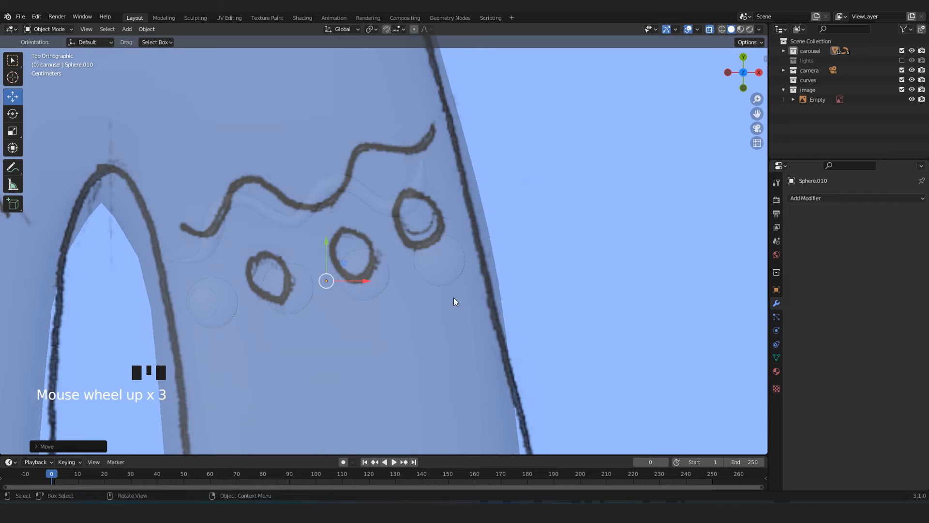
Delete one of the four thigh dots and move the remaining three under the wavy curve.
click(429, 249)
key(Delete)
click(428, 250)
key(Tab)
key(alt+z)
key(g)
click(394, 289)
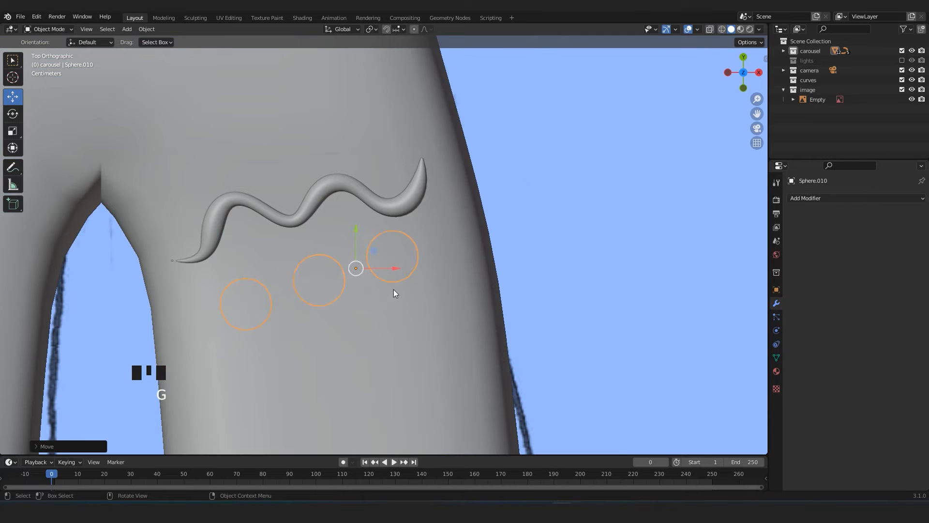
Raise the three thigh dots onto the leg surface and rotate the row about 4.7 degrees to follow the wavy curve.
middle_drag(394, 290, 455, 194)
key(g)
key(g)
click(452, 179)
key(KP_7)
key(r)
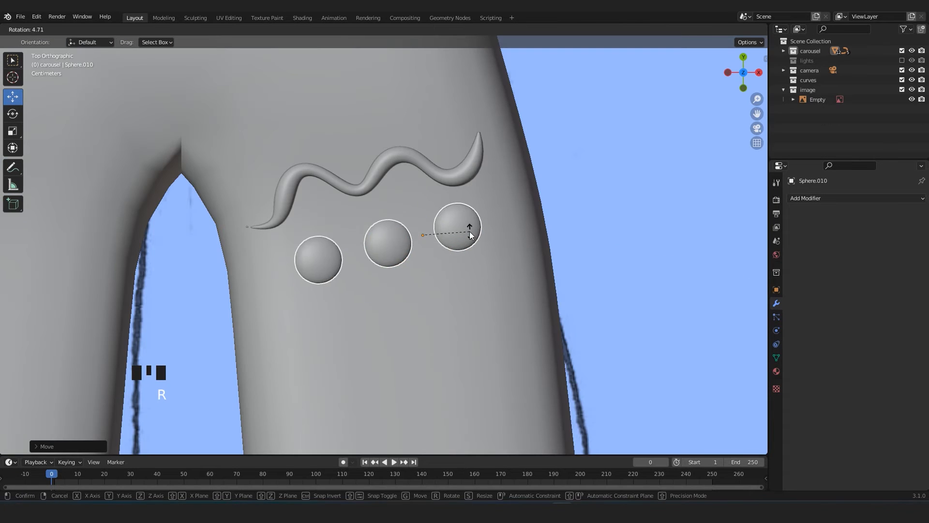
click(471, 232)
Frame the whole figure and save the file.
scroll(504, 242, down, 11)
click(585, 268)
shift+middle_drag(471, 227, 477, 310)
shift+middle_drag(469, 343, 469, 323)
scroll(479, 252, down, 3)
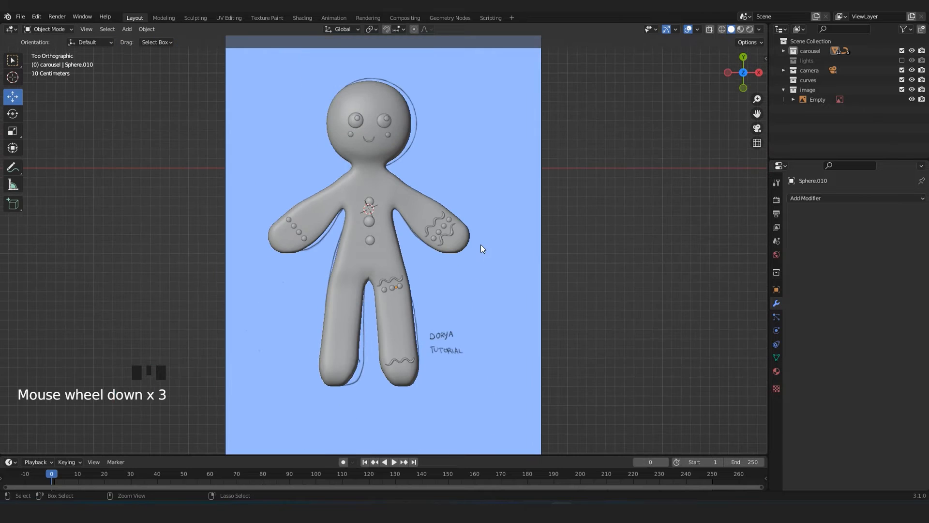
key(ctrl+s)
scroll(481, 245, up, 3)
click(479, 240)
shift+click(468, 209)
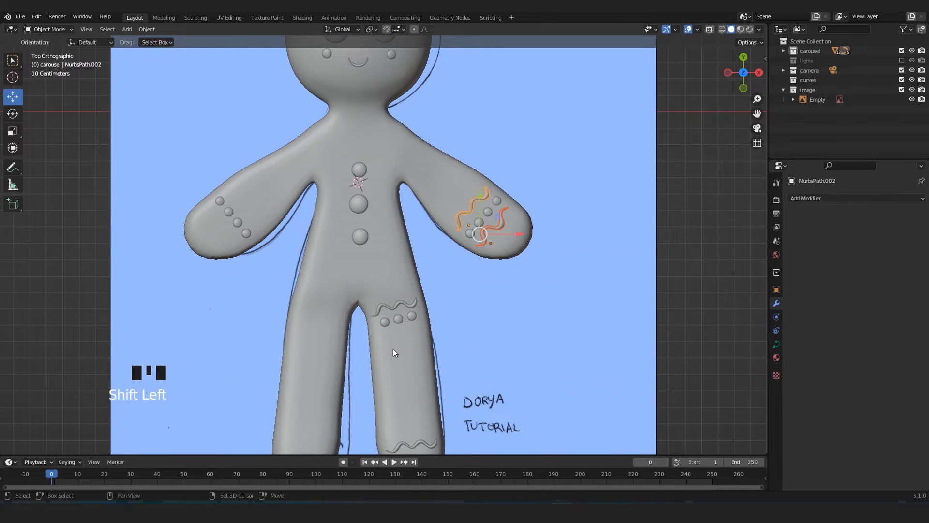
shift+middle_drag(393, 349, 393, 283)
scroll(600, 269, down, 2)
click(600, 268)
shift+middle_drag(523, 238, 524, 283)
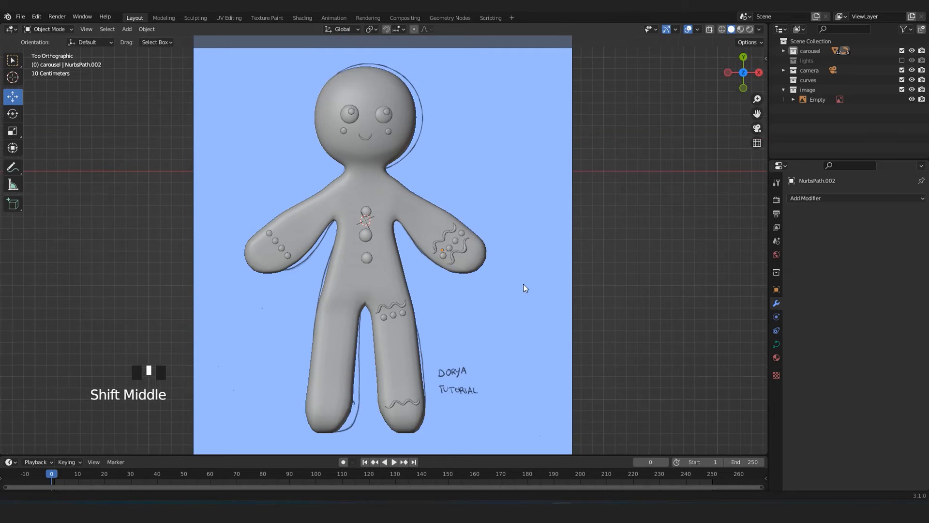
scroll(513, 287, up, 3)
key(alt+z)
key(alt+z)
scroll(500, 320, up, 3)
scroll(498, 239, down, 2)
Save the file and place a duplicate of one of the arm's wavy curves beside the head.
key(ctrl+s)
click(497, 235)
double_click(481, 203)
scroll(460, 251, down, 2)
key(shift+d)
click(469, 149)
click(455, 227)
click(449, 223)
scroll(473, 260, up, 2)
shift+click(388, 312)
shift+click(388, 312)
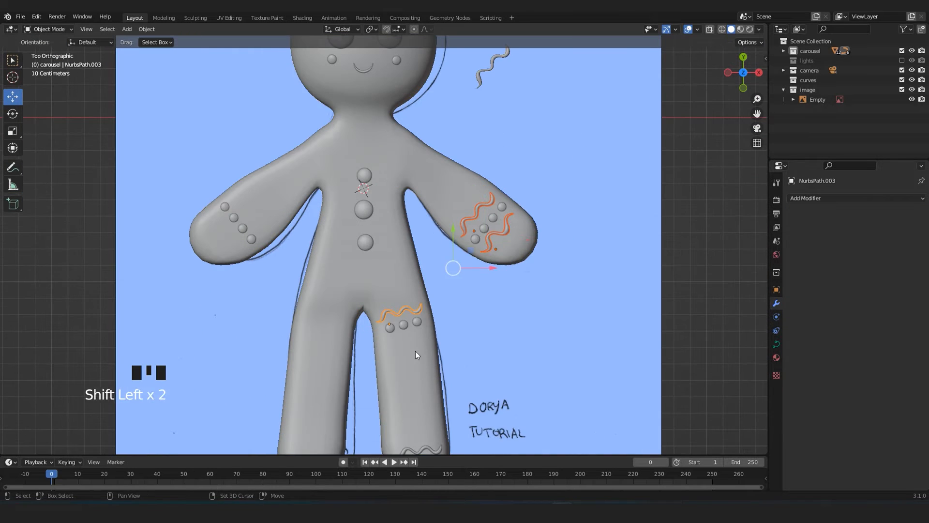
Set the thigh dots' origin to the 3D cursor and mirror them across the X axis onto the other leg.
shift+middle_drag(393, 329, 394, 264)
click(394, 263)
click(395, 263)
click(146, 29)
mouse_move(159, 48)
click(284, 70)
click(855, 198)
click(736, 311)
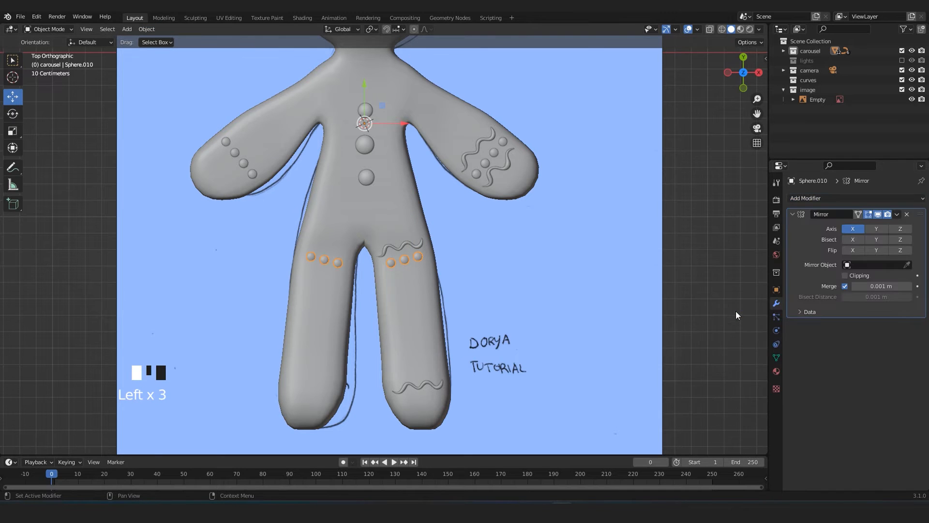
Apply the Mirror modifiers of the thigh dots and the arm dots.
click(897, 214)
click(867, 225)
click(486, 163)
click(898, 214)
click(854, 225)
click(402, 248)
shift+click(401, 385)
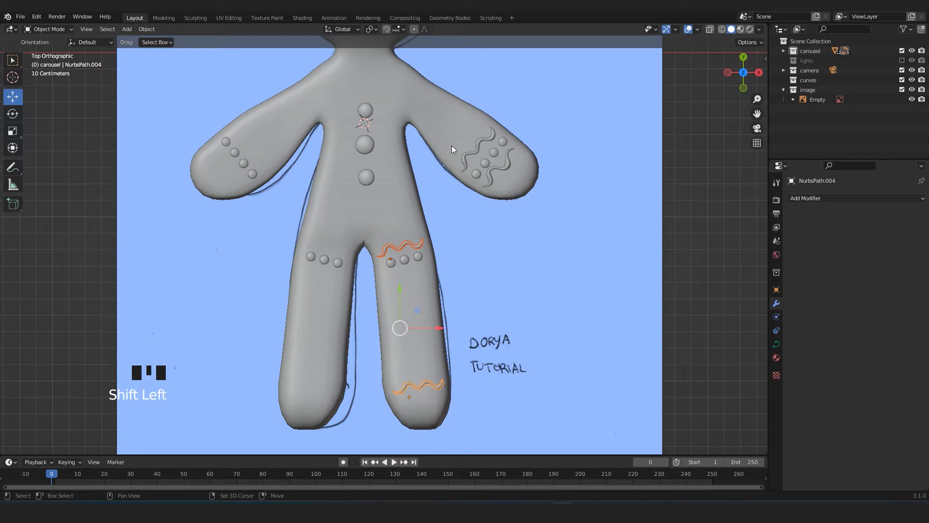
shift+click(476, 149)
shift+click(498, 168)
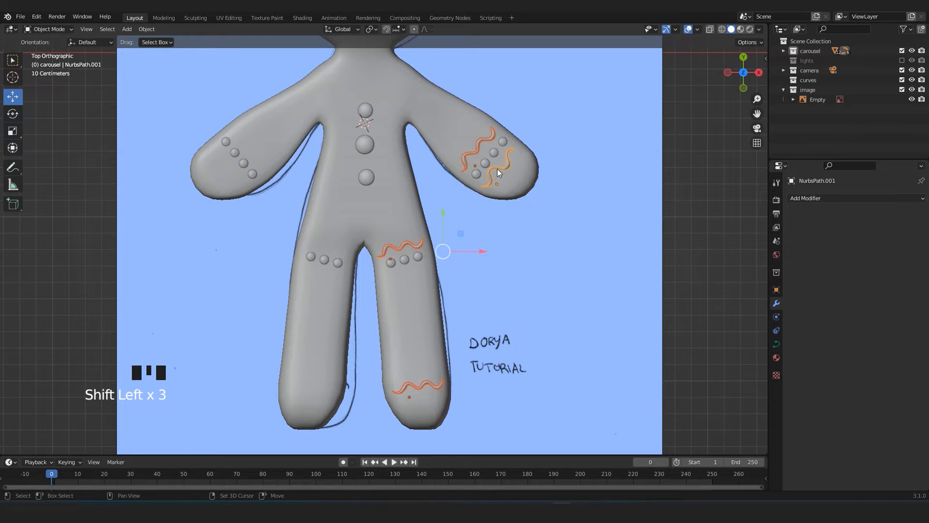
shift+middle_drag(497, 169, 499, 226)
scroll(499, 227, down, 1)
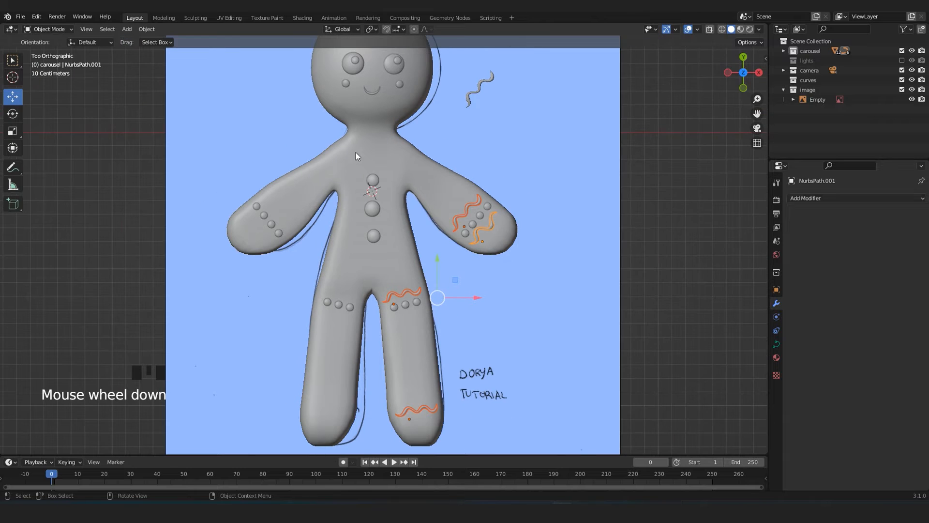
click(147, 29)
click(529, 172)
shift+middle_drag(444, 200, 463, 199)
scroll(446, 245, down, 2)
scroll(446, 246, up, 2)
shift+middle_drag(426, 308, 426, 281)
click(424, 283)
click(365, 288)
click(405, 274)
shift+middle_drag(406, 274, 435, 330)
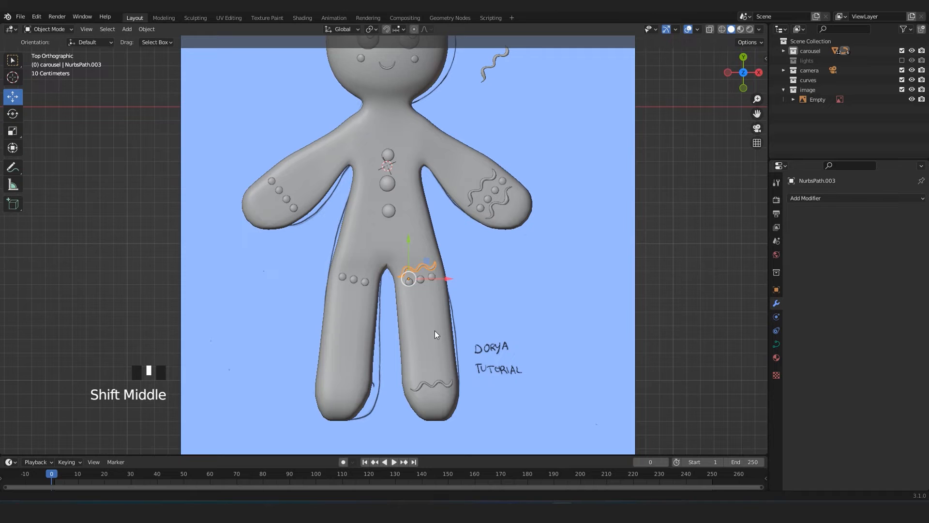
Select the two wavy curves on the arm together with the thigh and ankle curves.
click(488, 179)
scroll(407, 269, up, 2)
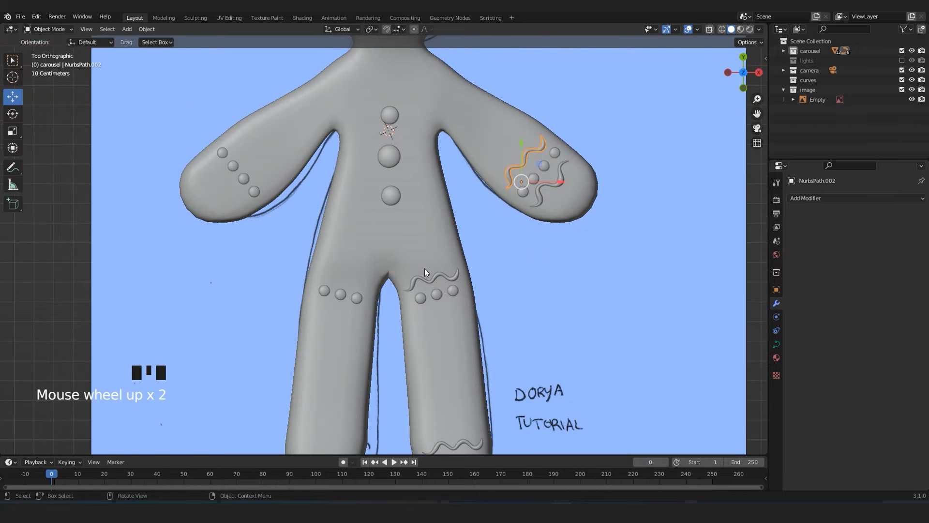
scroll(425, 268, down, 2)
scroll(486, 223, up, 1)
shift+click(513, 201)
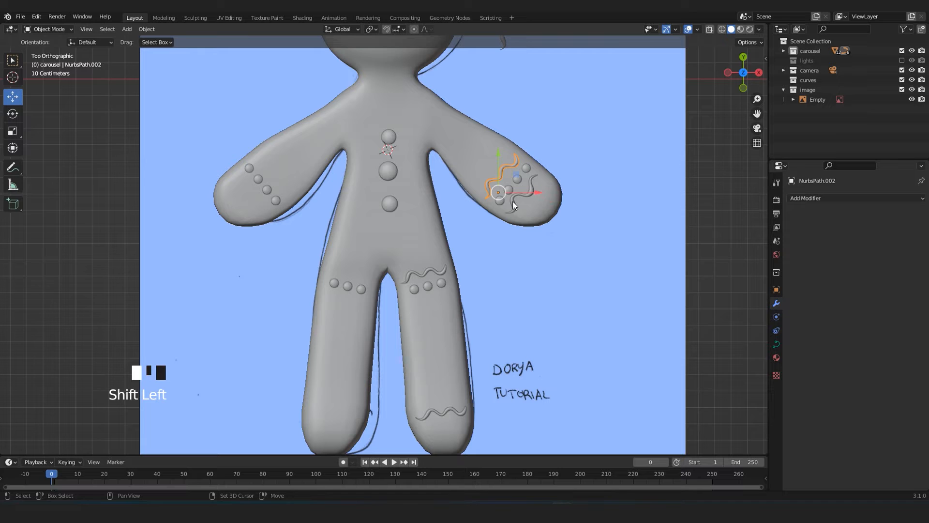
shift+click(417, 282)
shift+click(438, 417)
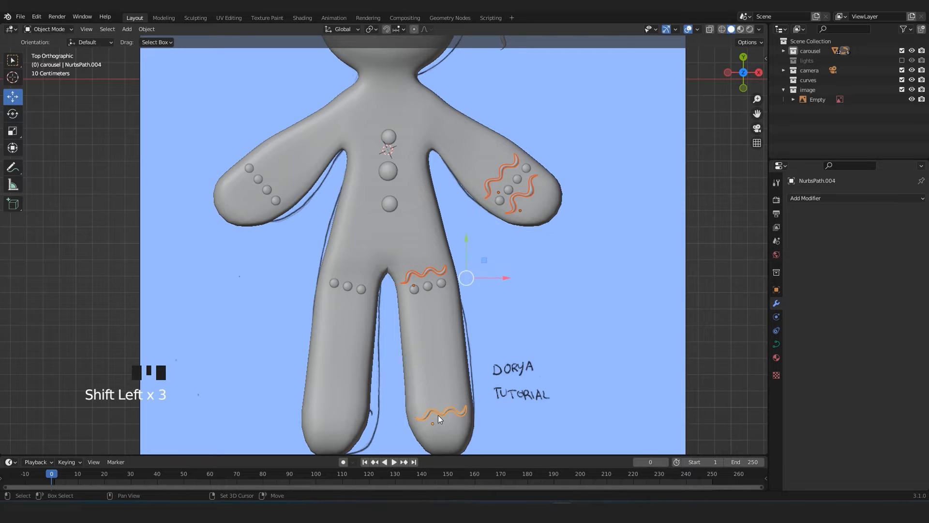
scroll(152, 90, down, 2)
shift+middle_drag(410, 80, 414, 94)
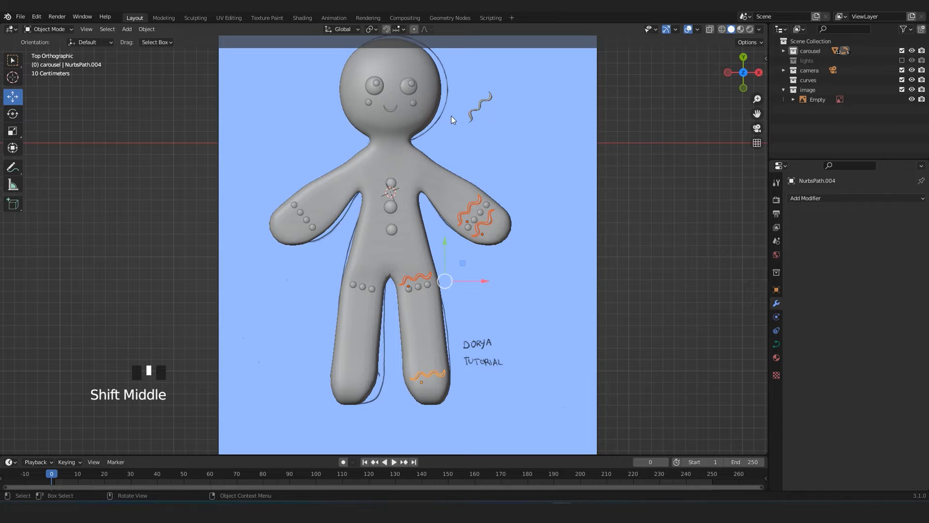
shift+middle_drag(442, 139, 441, 157)
scroll(440, 152, up, 2)
scroll(441, 152, down, 2)
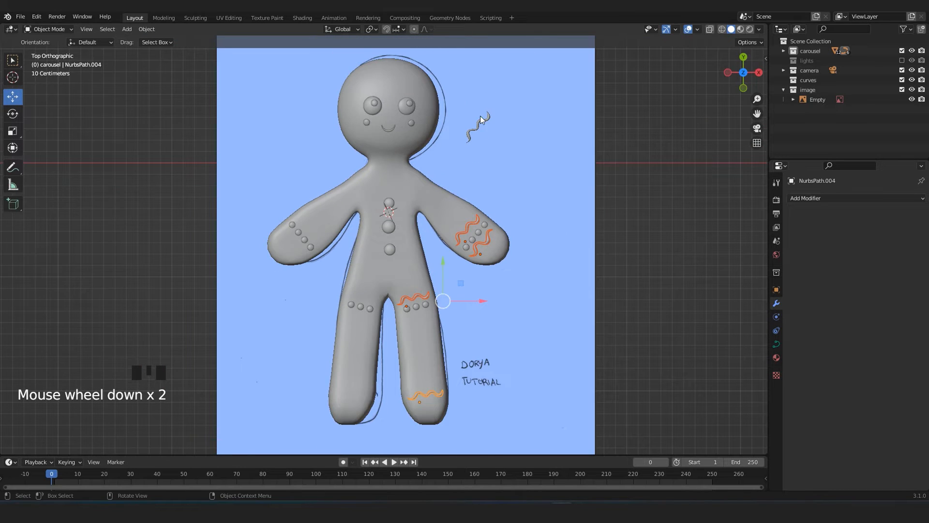
Convert the selected wavy curves on the arm, thigh and ankle to meshes.
scroll(470, 145, up, 2)
scroll(460, 184, down, 1)
shift+middle_drag(442, 241, 452, 205)
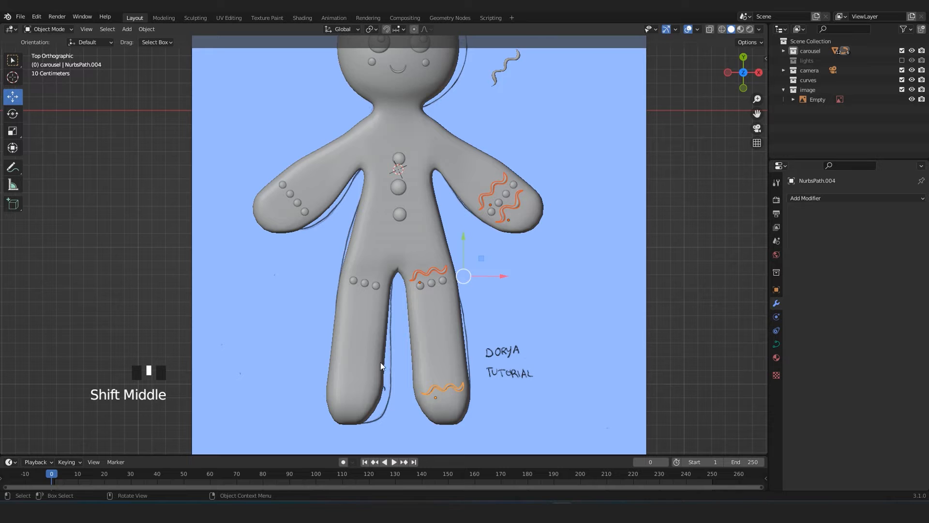
click(149, 29)
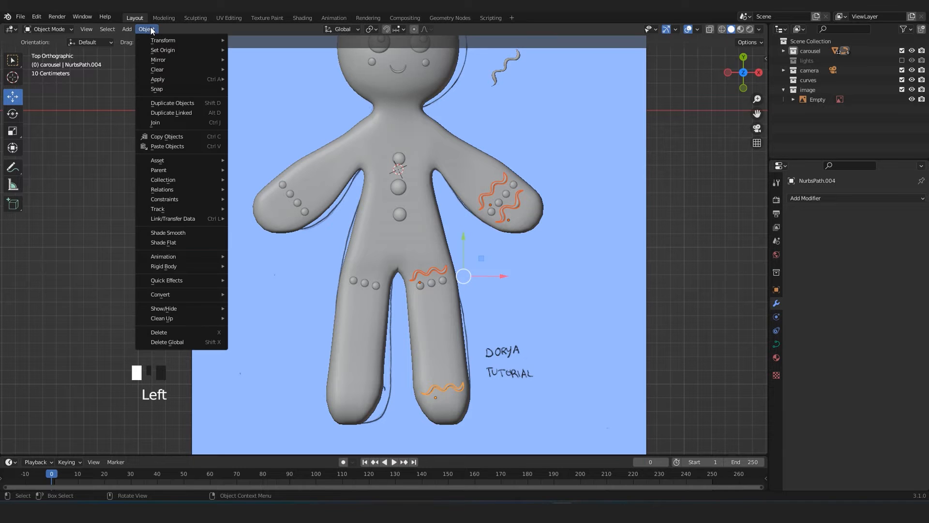
mouse_move(181, 284)
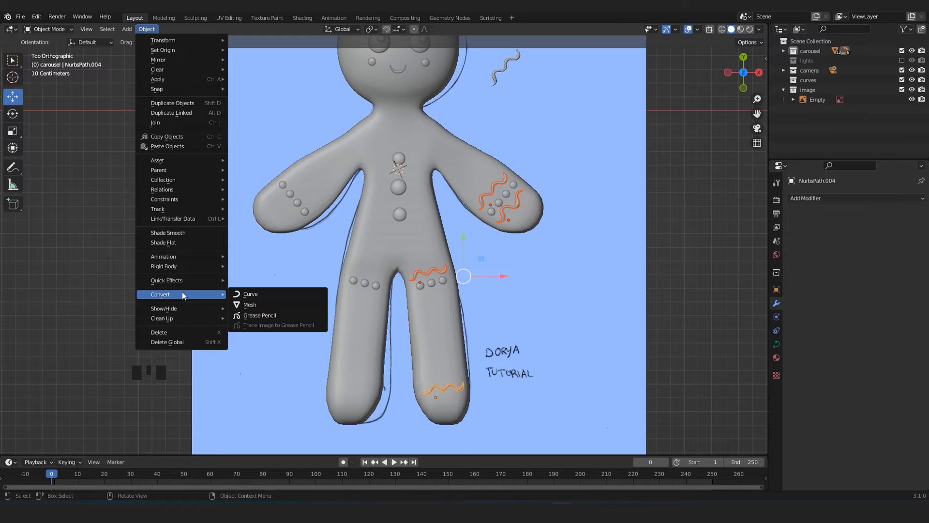
click(258, 305)
Examine the vertex layout of the converted thigh curve in Edit Mode.
scroll(455, 278, up, 2)
shift+middle_drag(455, 277, 387, 220)
scroll(387, 220, up, 4)
key(Tab)
scroll(400, 199, up, 6)
scroll(406, 164, up, 4)
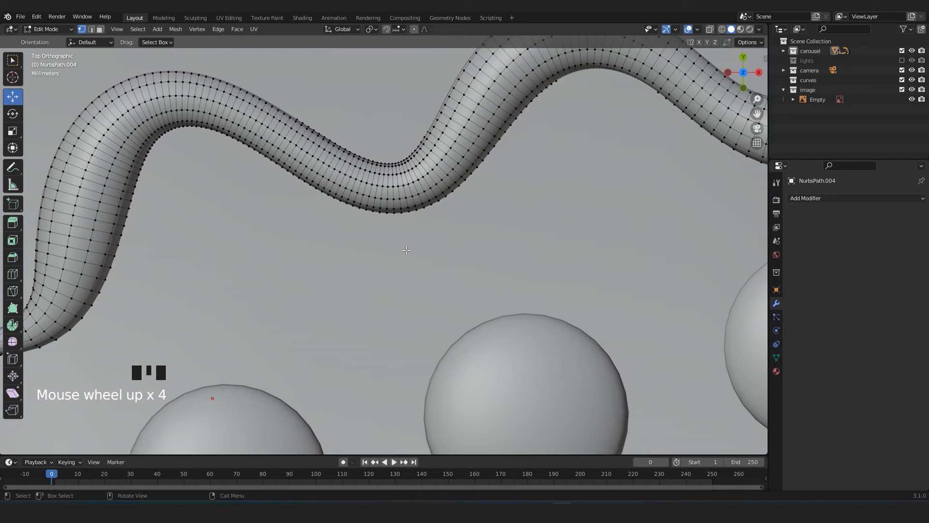
scroll(406, 250, down, 6)
key(Tab)
scroll(406, 250, down, 15)
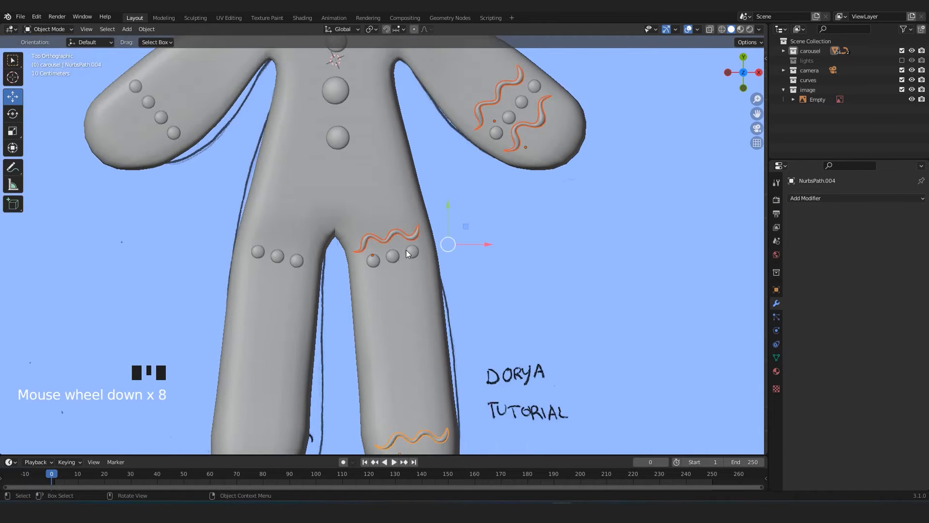
scroll(406, 249, up, 5)
click(710, 242)
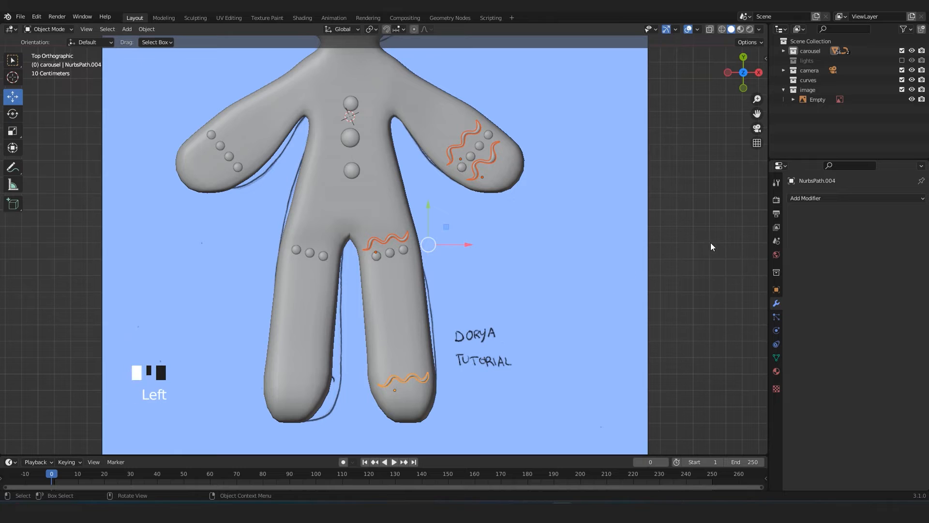
click(499, 158)
click(464, 145)
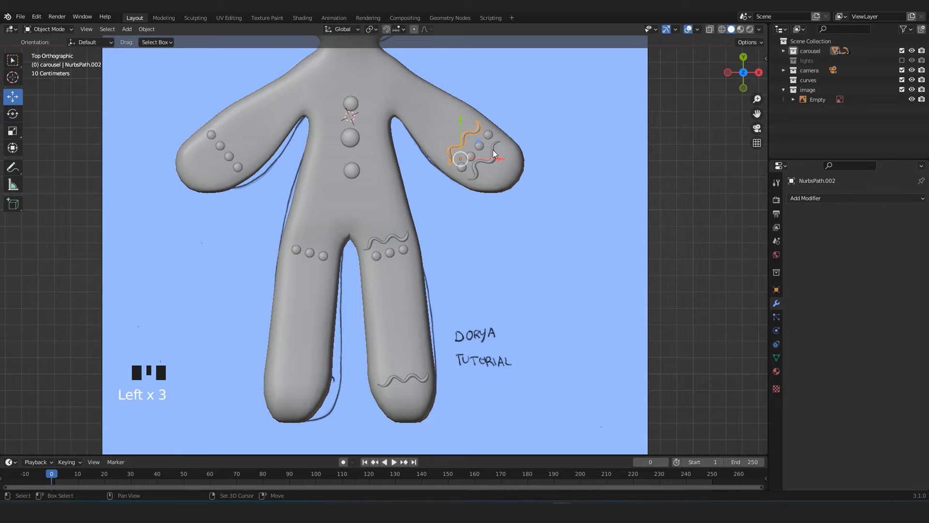
shift+click(493, 153)
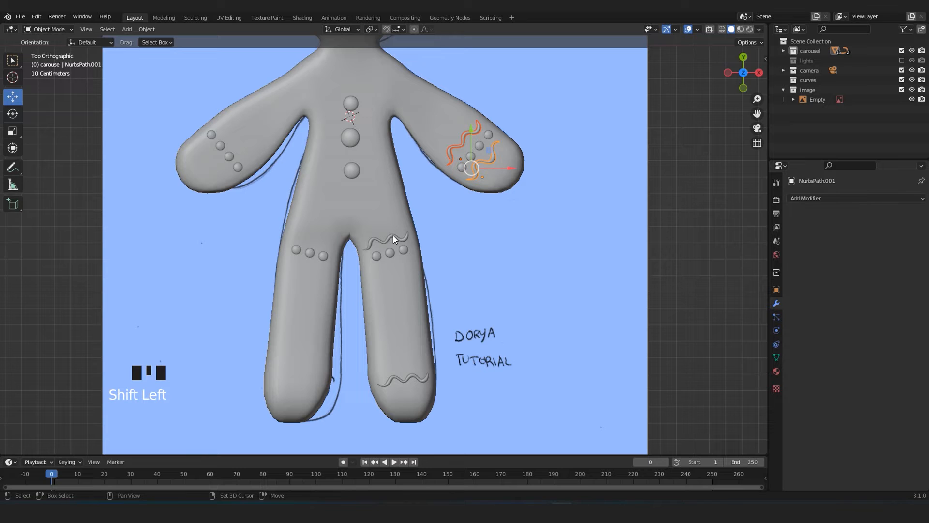
shift+middle_drag(423, 214, 408, 255)
click(692, 255)
Apply all transforms to the inner wavy curve on the arm.
click(430, 190)
shift+middle_drag(428, 194, 447, 232)
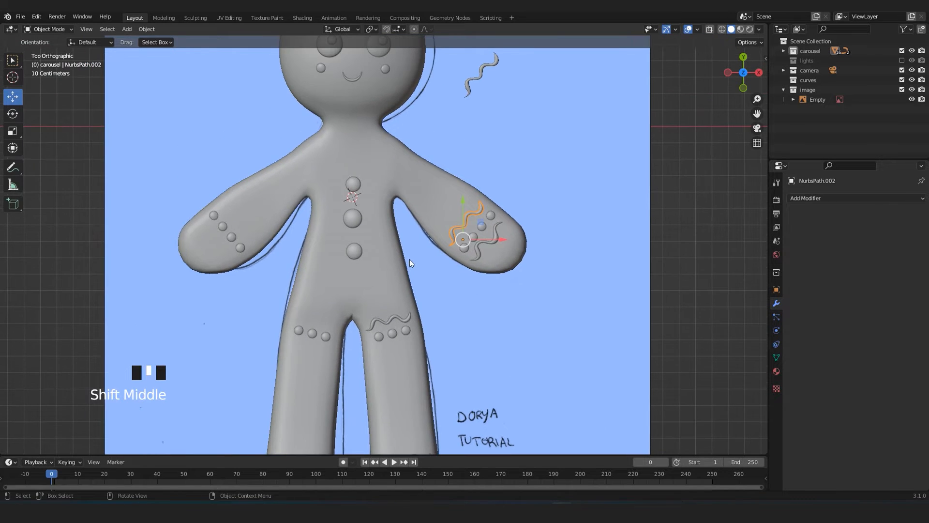
key(ctrl+a)
click(271, 164)
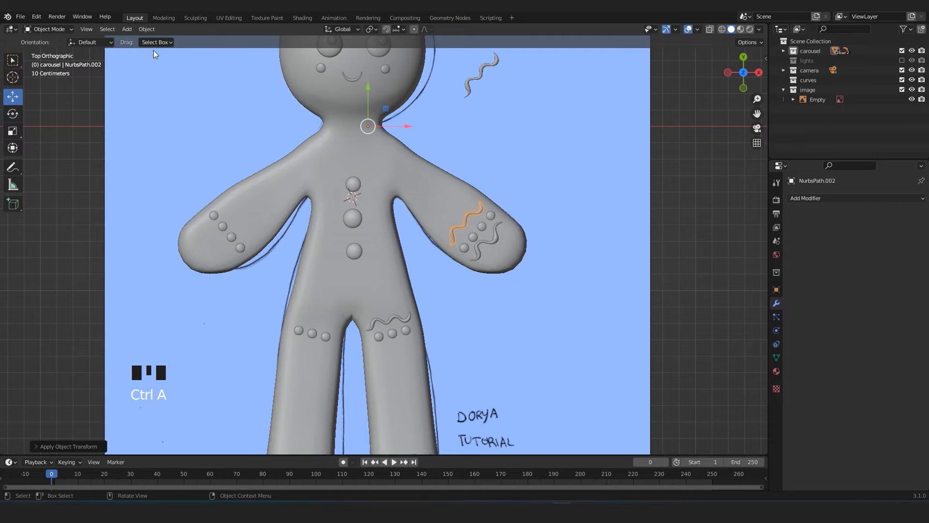
Set the inner arm curve's origin to the 3D cursor and mirror it across the X axis with a Mirror modifier.
click(146, 30)
mouse_move(180, 50)
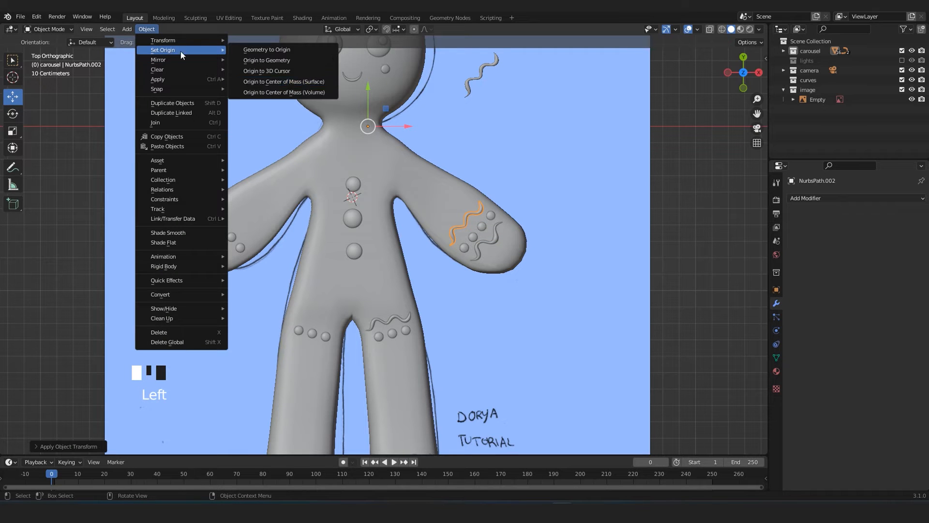
click(268, 70)
click(823, 198)
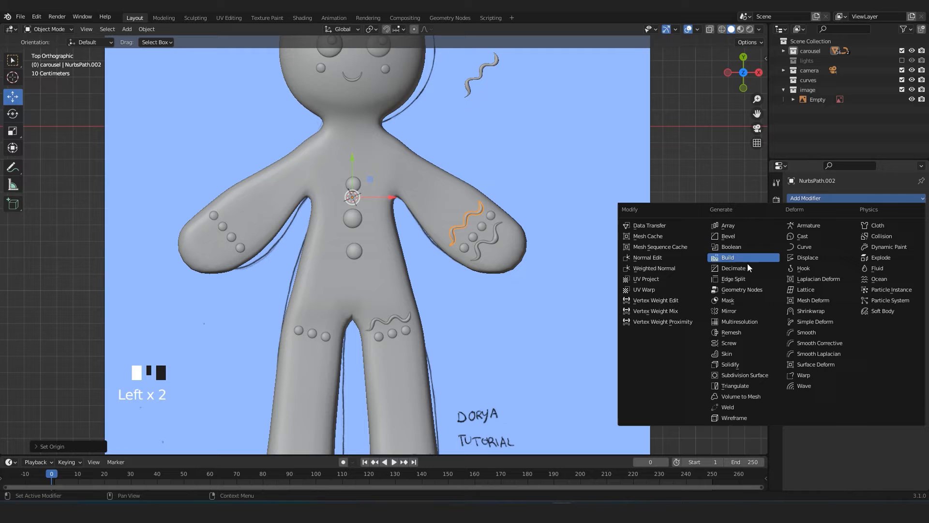
click(730, 310)
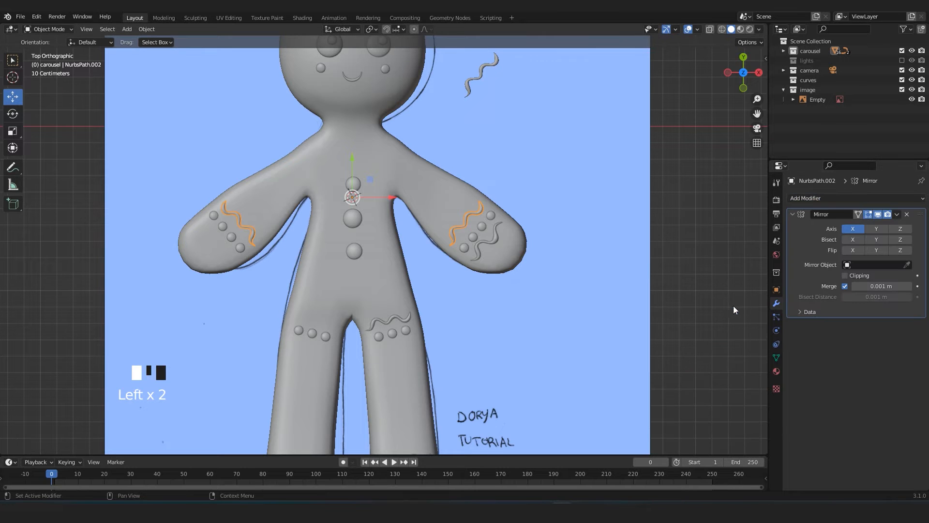
Apply all transforms to the outer wavy curve near the hand.
click(498, 234)
key(ctrl+a)
click(498, 234)
Set the outer arm curve's origin to the 3D cursor and mirror it across the X axis with a Mirror modifier.
click(146, 29)
mouse_move(168, 51)
click(269, 70)
click(803, 201)
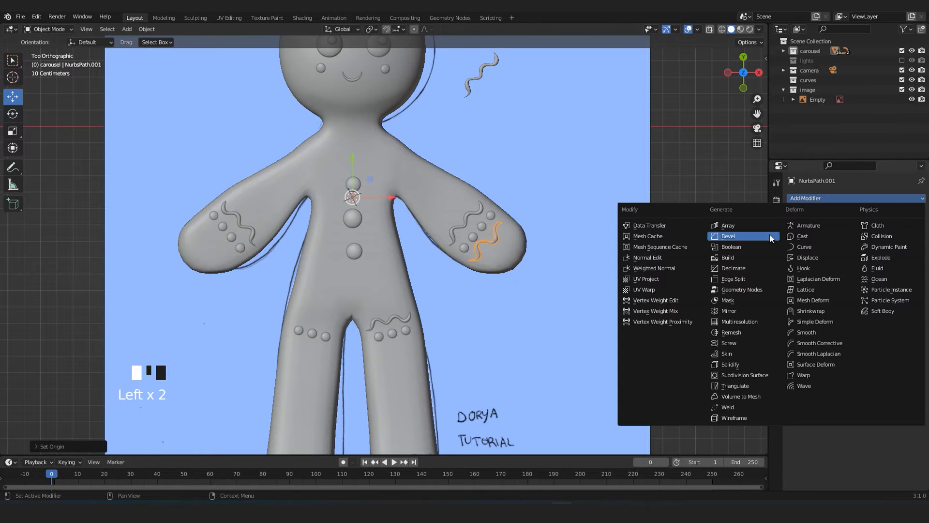
click(731, 312)
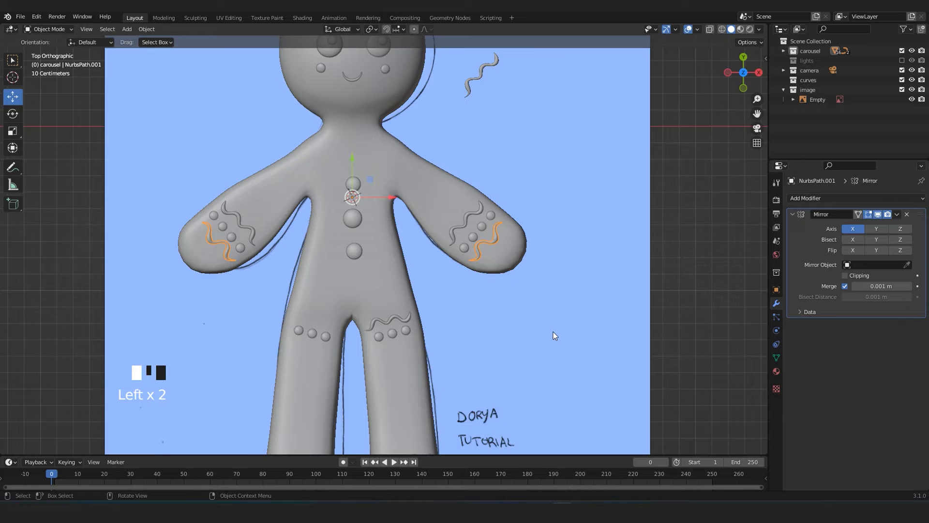
Apply all transforms to the wavy curve above the thigh dots.
scroll(741, 344, down, 1)
shift+middle_drag(605, 353, 605, 264)
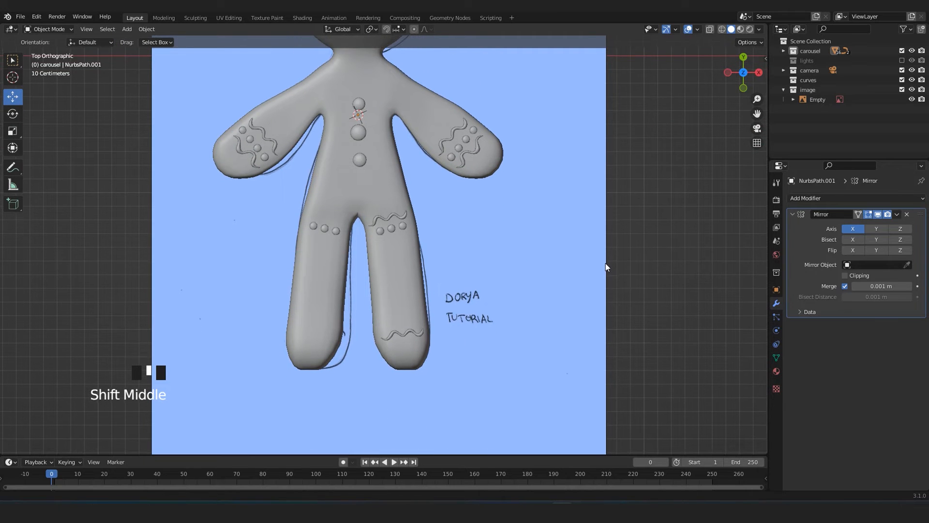
click(393, 216)
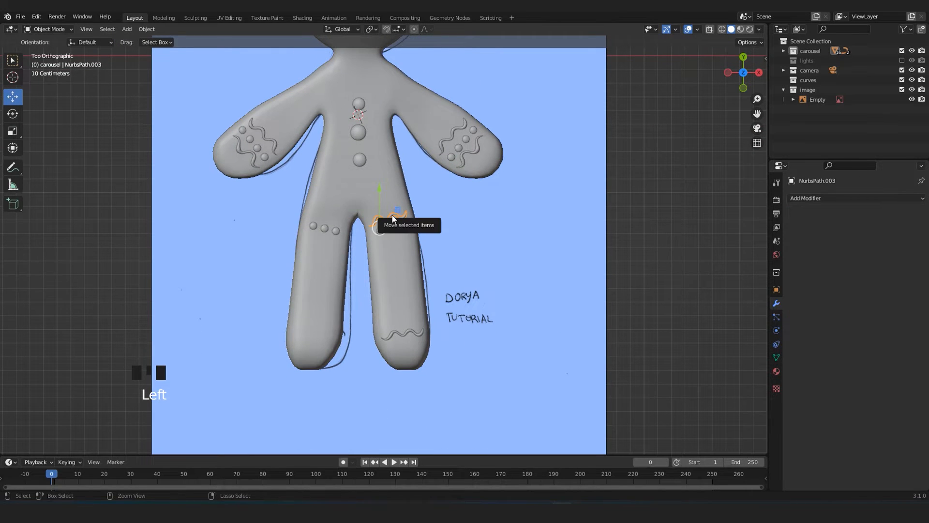
key(ctrl+a)
click(392, 215)
Set the thigh curve's origin to the 3D cursor and mirror it across the X axis onto the other leg.
click(147, 29)
mouse_move(151, 48)
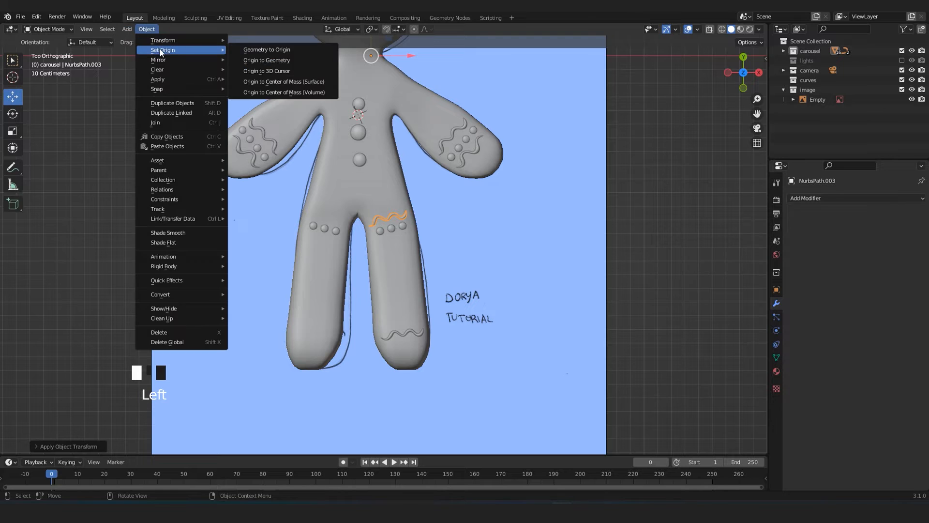
click(271, 66)
click(903, 199)
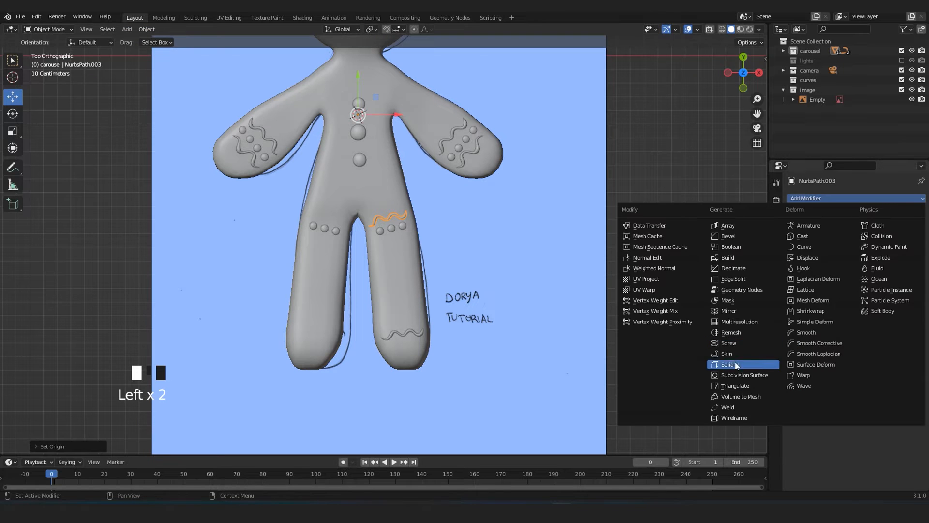
click(733, 312)
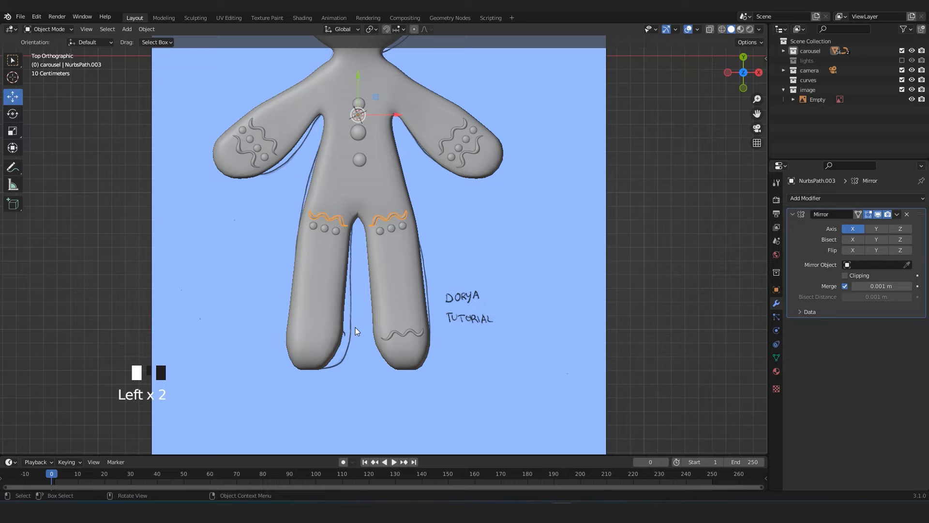
Apply all transforms to the wavy curve at the ankle.
click(397, 332)
click(155, 30)
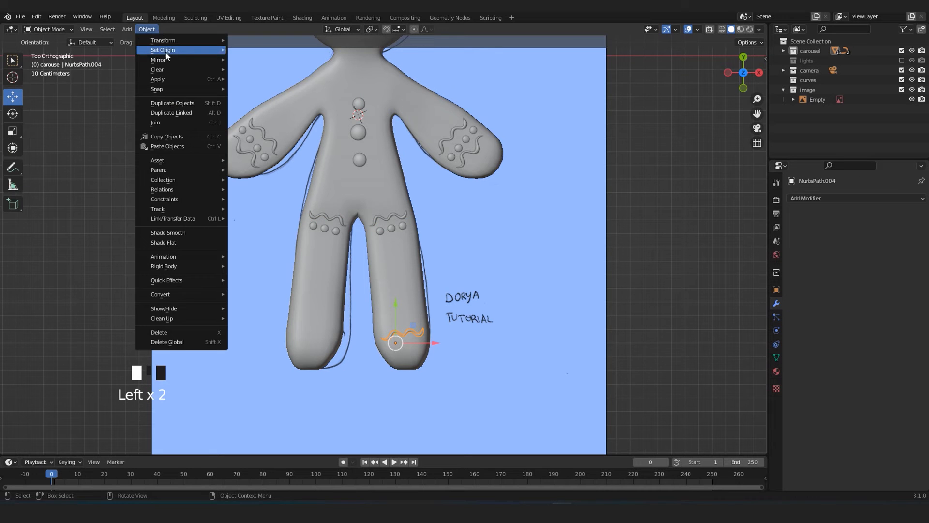
key(ctrl+a)
click(524, 181)
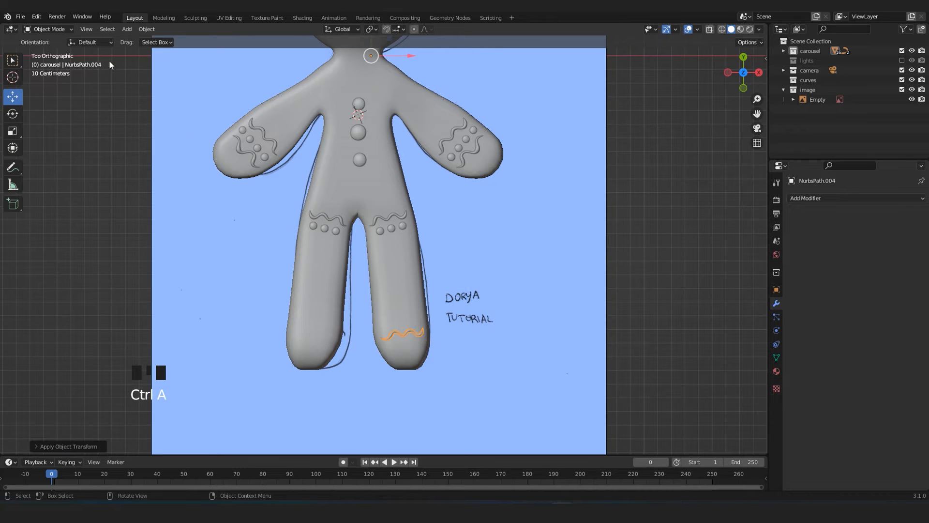
Set the ankle curve's origin to the 3D cursor and mirror it across the X axis onto the other leg.
click(146, 29)
mouse_move(167, 50)
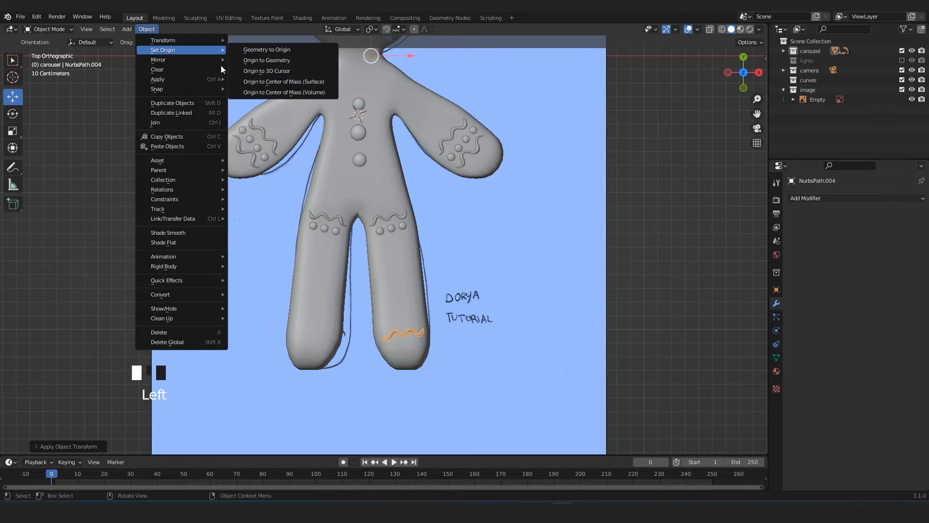
click(252, 71)
click(814, 199)
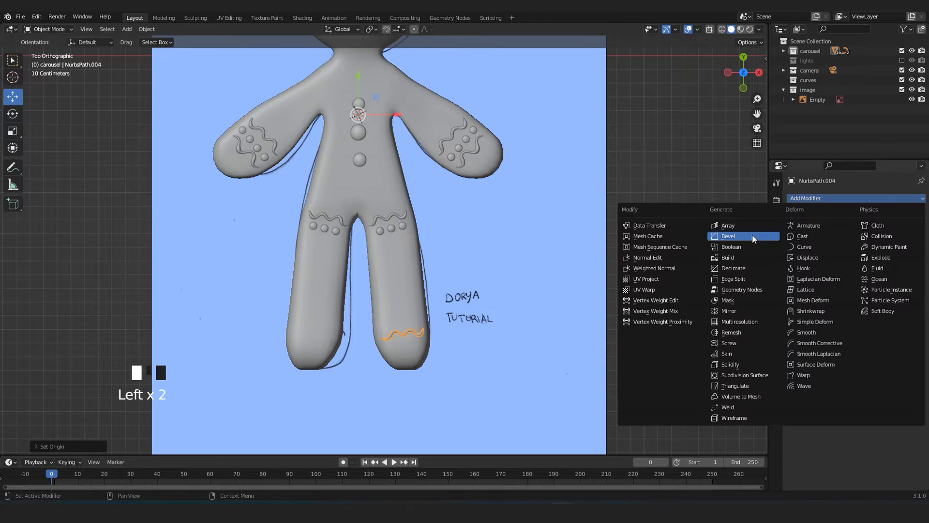
click(731, 310)
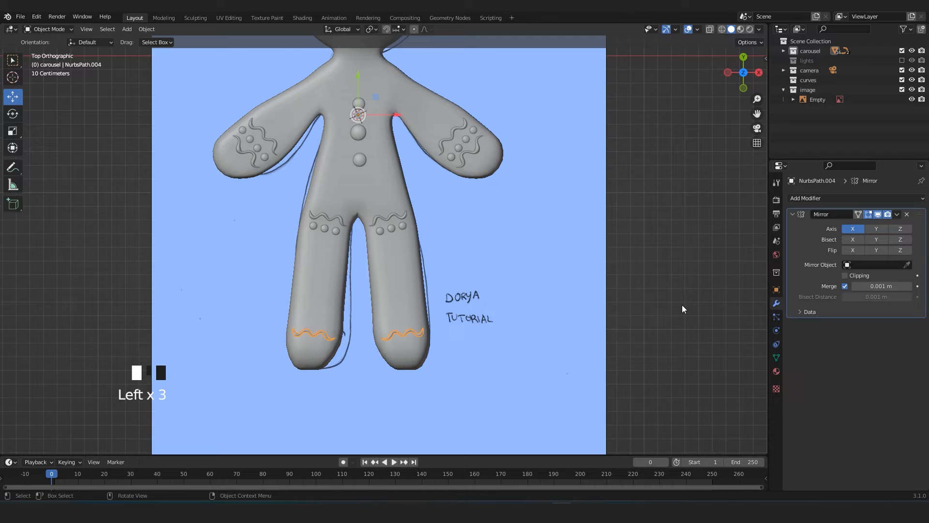
Examine the mirrored icing curves from several angles, checking the thigh curves' transform options and Mirror modifier.
shift+middle_drag(470, 255, 453, 264)
scroll(459, 332, down, 1)
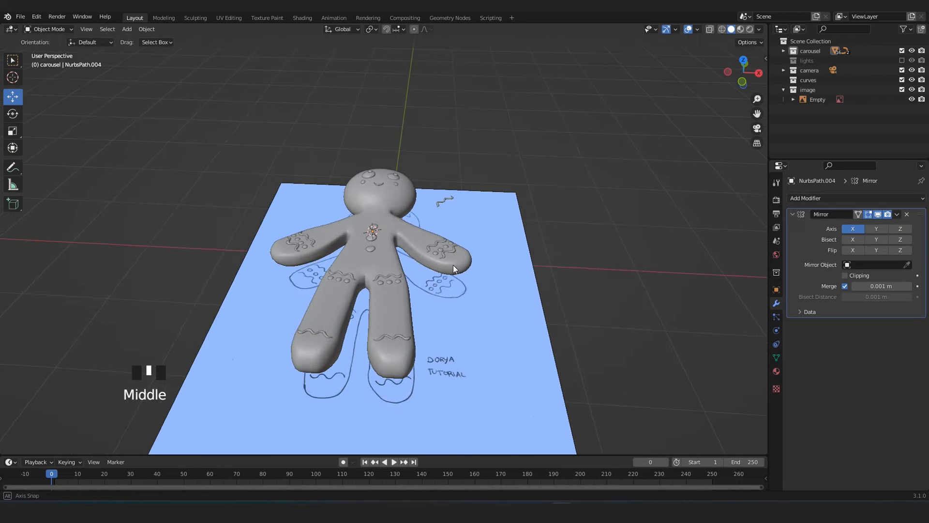
scroll(435, 320, up, 4)
click(388, 317)
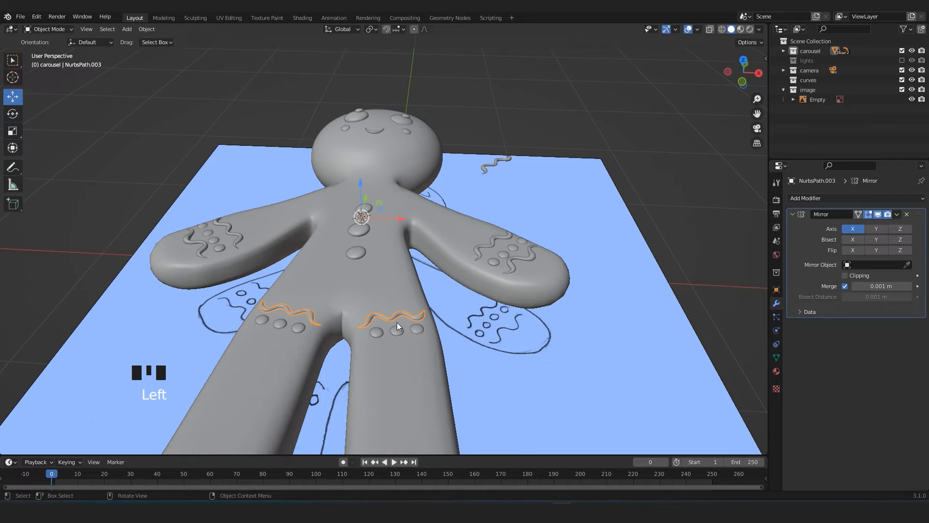
middle_drag(405, 310, 365, 324)
key(ctrl+a)
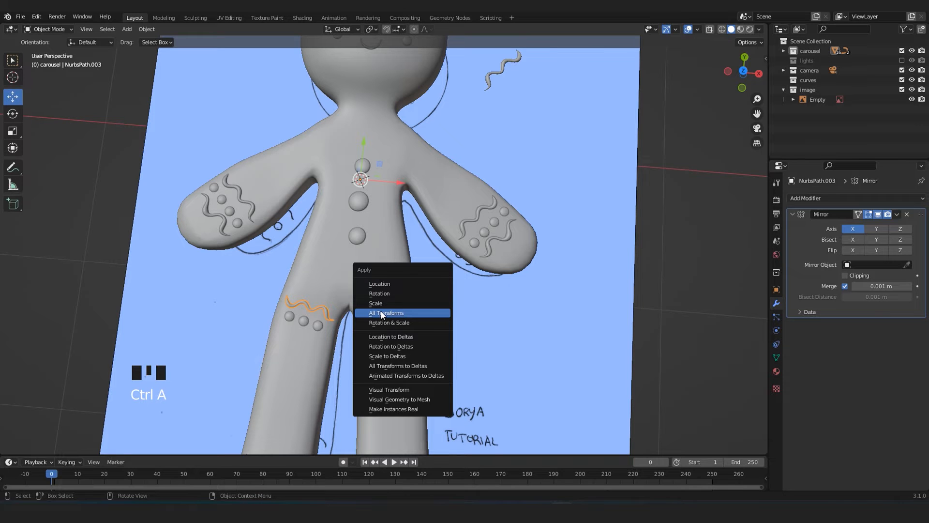
click(418, 310)
shift+middle_drag(509, 321, 538, 278)
click(680, 312)
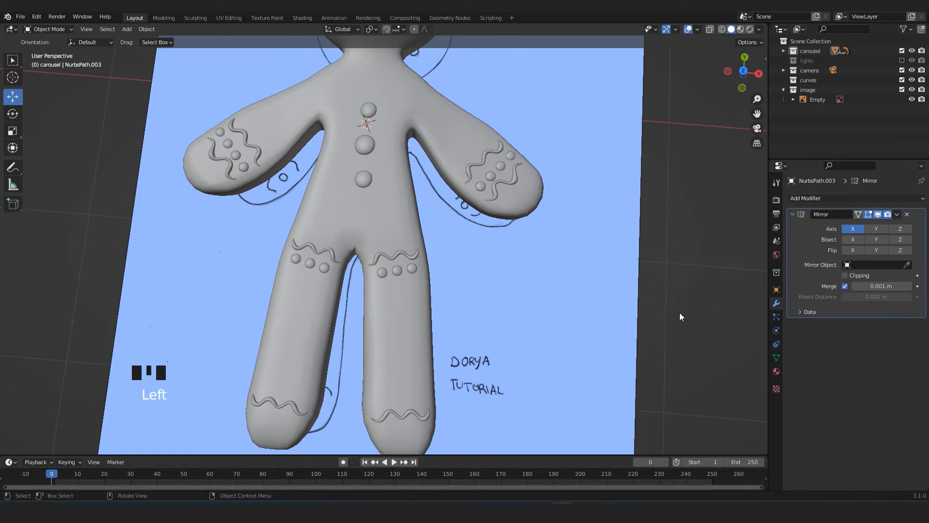
scroll(357, 280, up, 3)
click(387, 267)
mouse_move(387, 267)
middle_down()
mouse_move(412, 264)
mouse_move(415, 224)
mouse_move(376, 209)
mouse_move(375, 260)
mouse_move(595, 230)
middle_up()
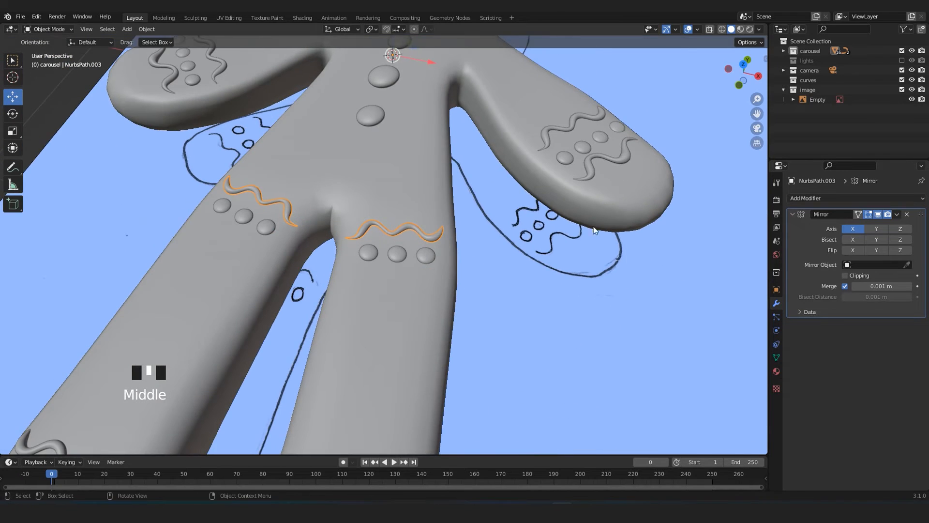
mouse_move(413, 245)
middle_down()
mouse_move(393, 254)
mouse_move(404, 267)
mouse_move(424, 266)
mouse_move(433, 253)
middle_up()
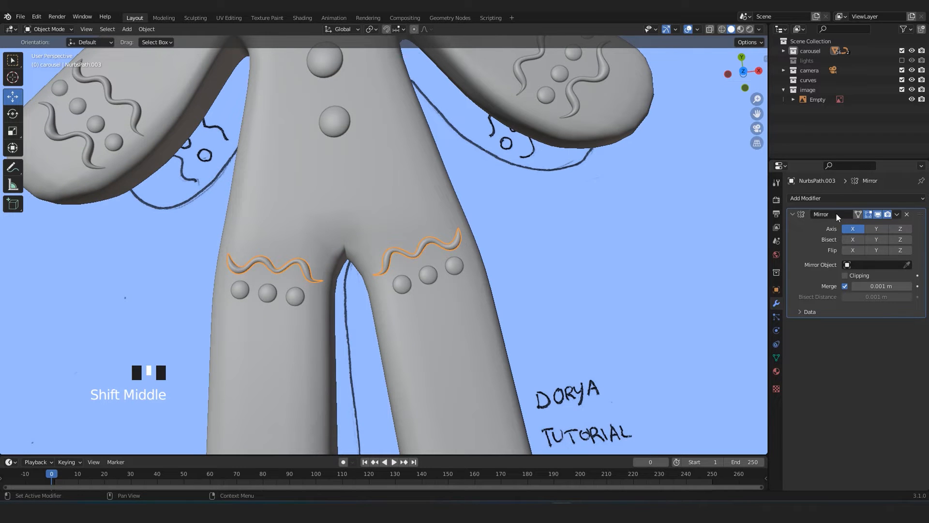
scroll(436, 251, down, 4)
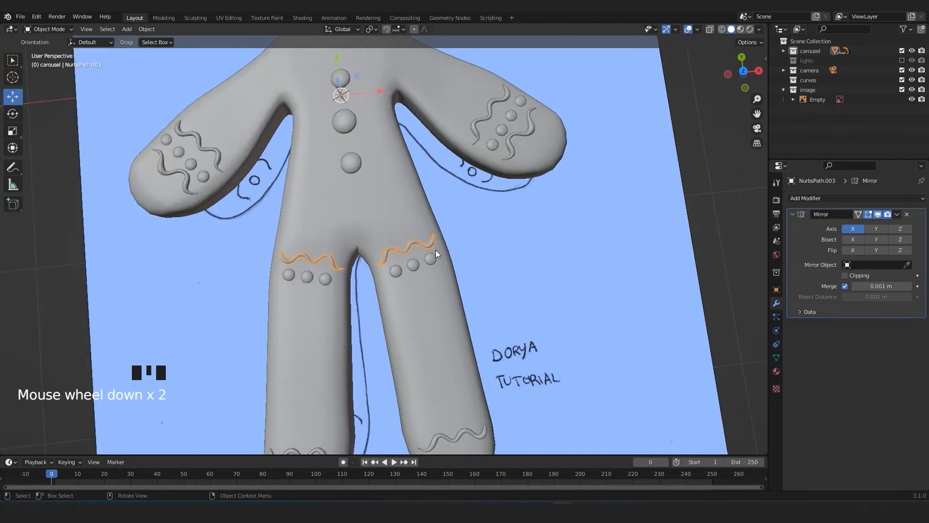
key(KP_7)
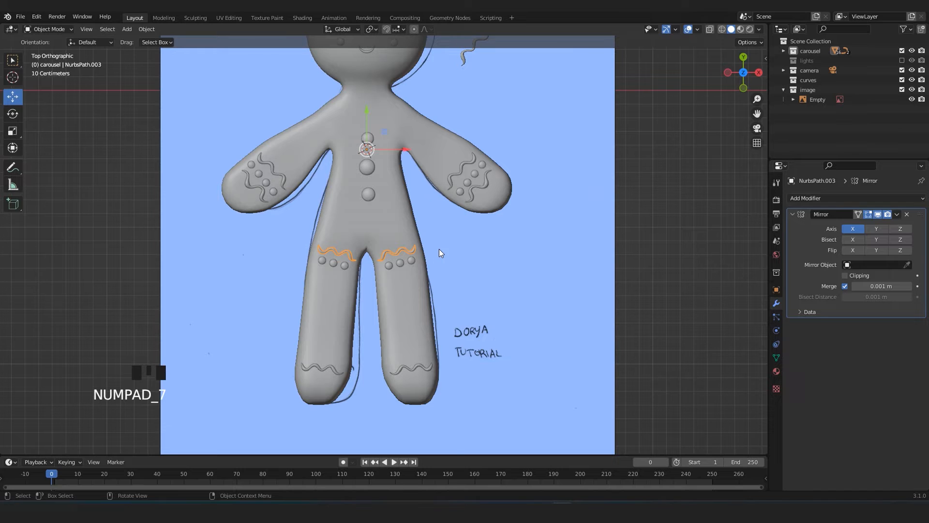
Select both wavy arm curves together with the row of arm dots between them.
shift+middle_drag(439, 249, 435, 265)
scroll(516, 196, up, 2)
click(513, 173)
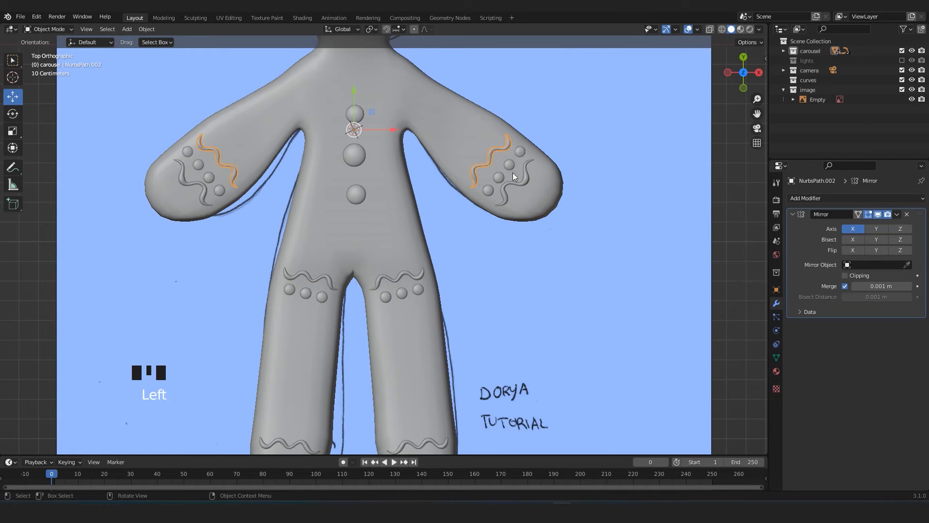
shift+click(509, 167)
shift+click(513, 184)
scroll(512, 182, down, 3)
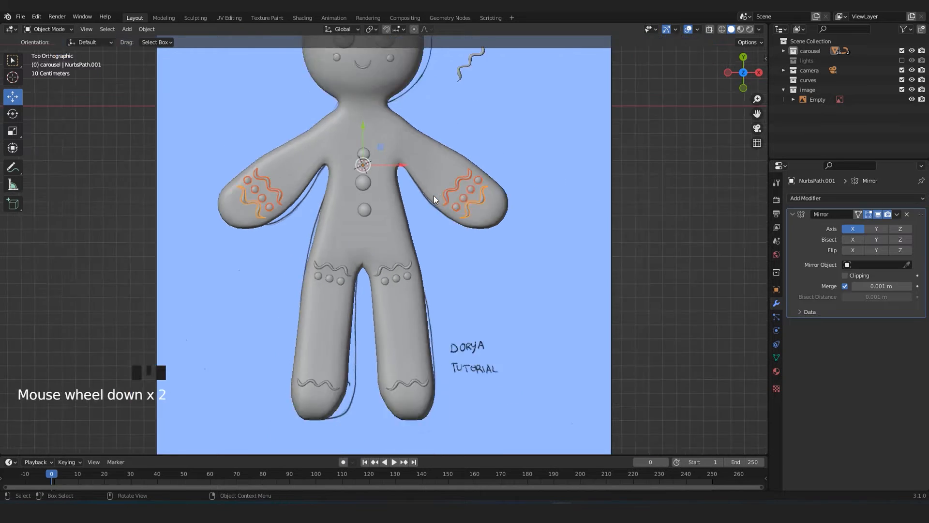
Examine the dotted and wavy icing on the figure's arms and thighs from above.
scroll(383, 245, up, 2)
click(381, 245)
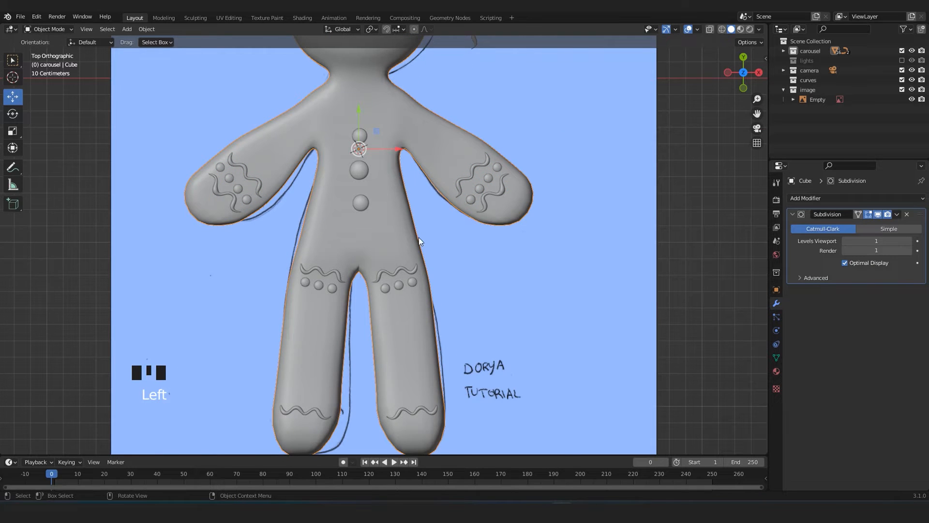
scroll(419, 240, down, 2)
click(498, 217)
scroll(348, 249, up, 1)
scroll(347, 252, up, 2)
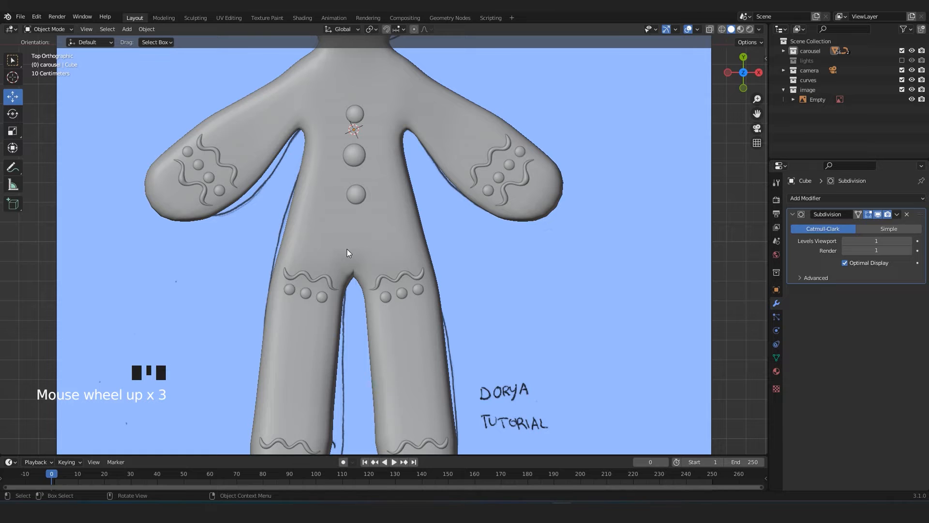
scroll(468, 213, down, 2)
scroll(469, 213, up, 2)
scroll(469, 213, down, 3)
shift+middle_drag(413, 190, 457, 267)
scroll(435, 221, up, 3)
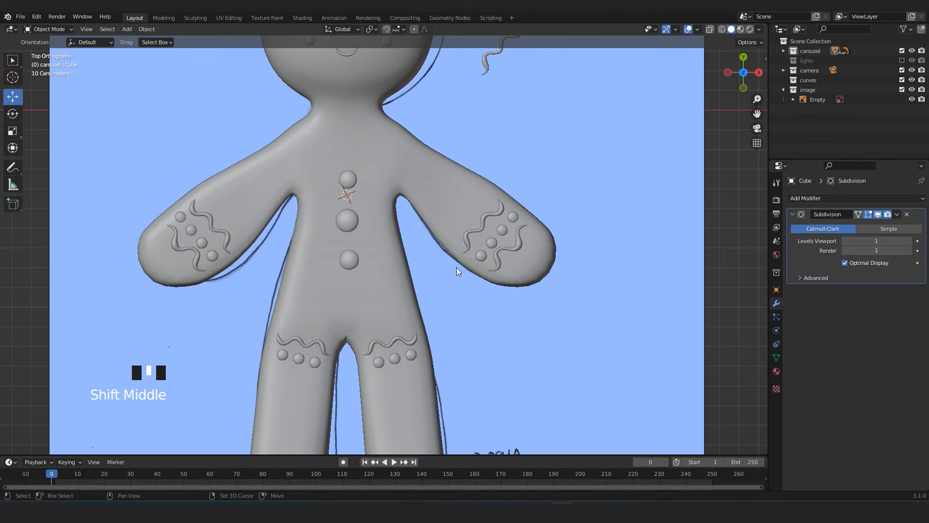
Reselect the arm icing, adding both wavy curves and the dots to one selection, and view it against the whole body.
click(468, 236)
shift+click(498, 262)
shift+click(496, 259)
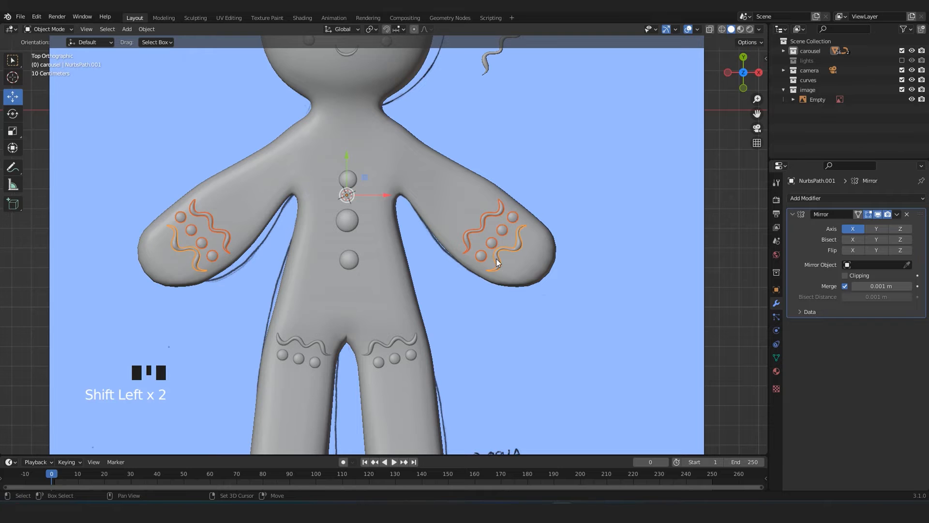
scroll(480, 258, down, 4)
scroll(373, 219, up, 3)
scroll(379, 222, down, 3)
scroll(369, 247, up, 2)
scroll(368, 263, up, 1)
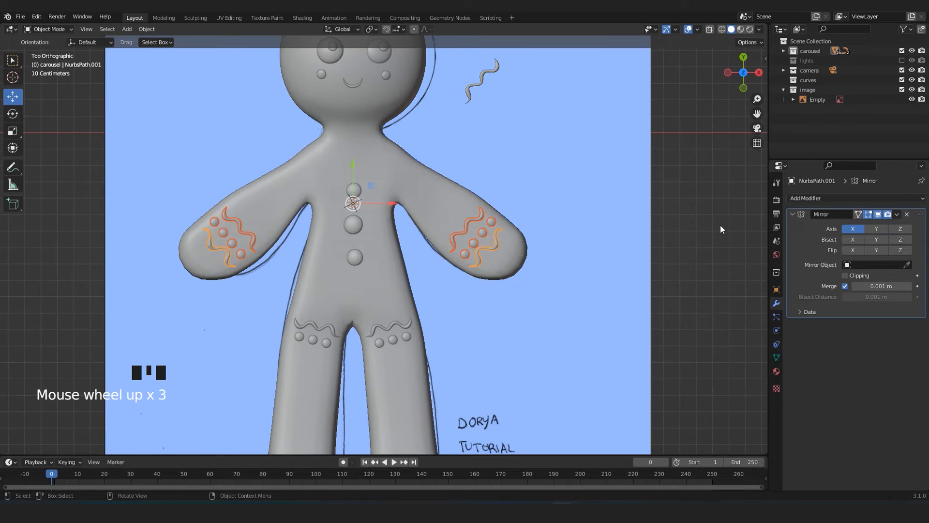
scroll(462, 256, up, 4)
scroll(415, 243, down, 4)
Deselect the arm icing and examine the whole figure from above.
shift+middle_drag(417, 294, 425, 309)
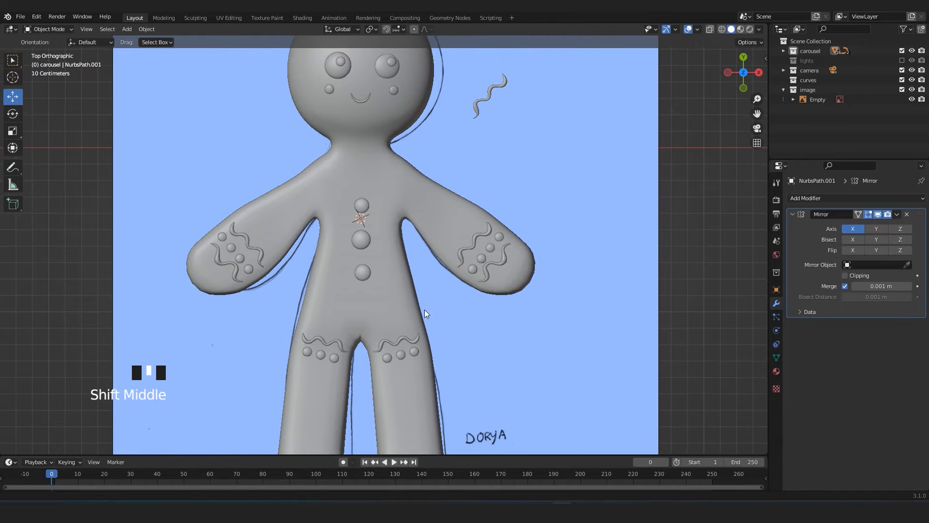
scroll(506, 280, up, 3)
scroll(507, 291, down, 4)
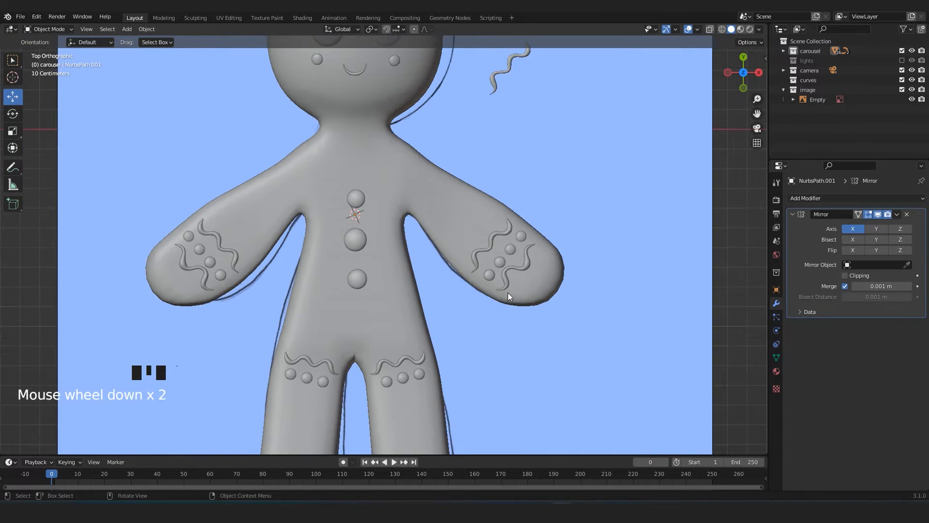
shift+middle_drag(374, 305, 396, 275)
scroll(399, 283, down, 1)
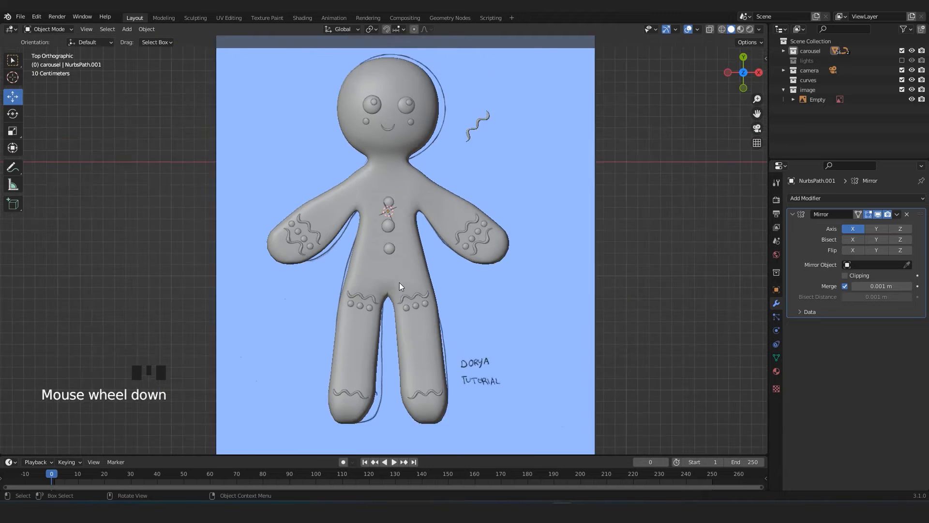
scroll(416, 266, up, 3)
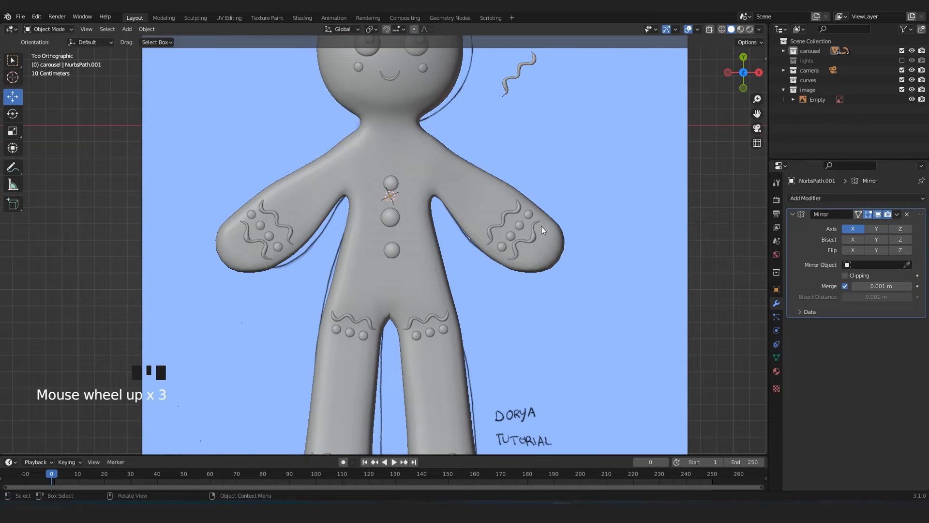
scroll(542, 231, down, 4)
click(541, 270)
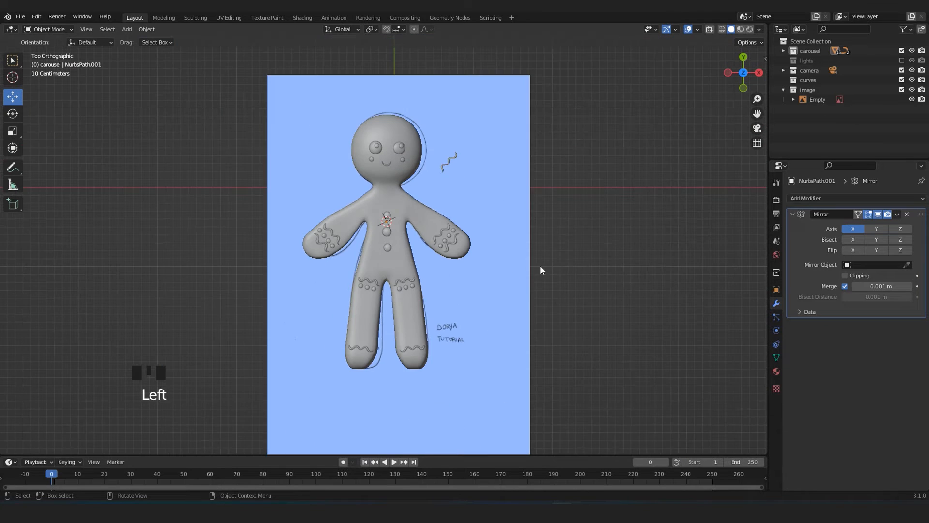
scroll(492, 260, up, 3)
scroll(474, 261, up, 2)
Move the spare wavy curve beside the head onto the forehead, using the drawing's fringe as a guide.
shift+middle_drag(474, 262, 452, 246)
key(alt+z)
key(alt+z)
click(541, 223)
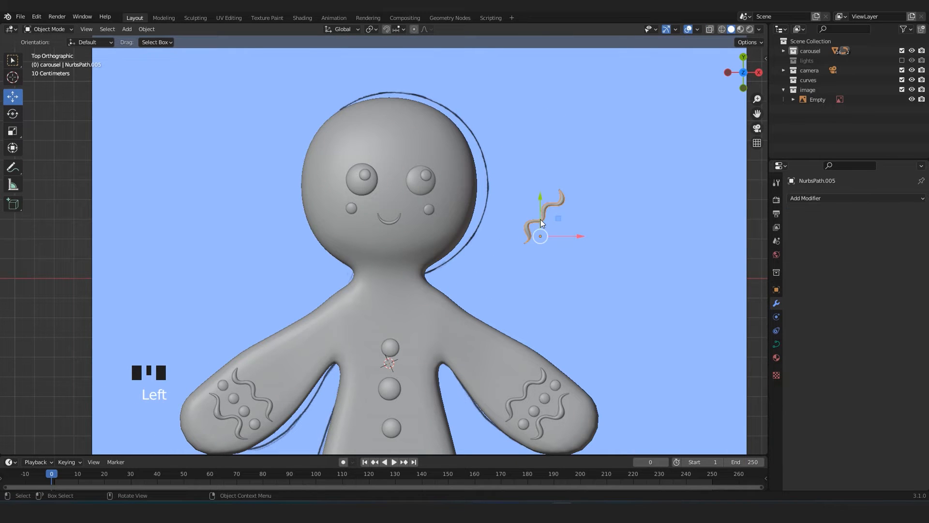
key(alt+z)
scroll(452, 210, up, 2)
shift+middle_drag(415, 127, 408, 223)
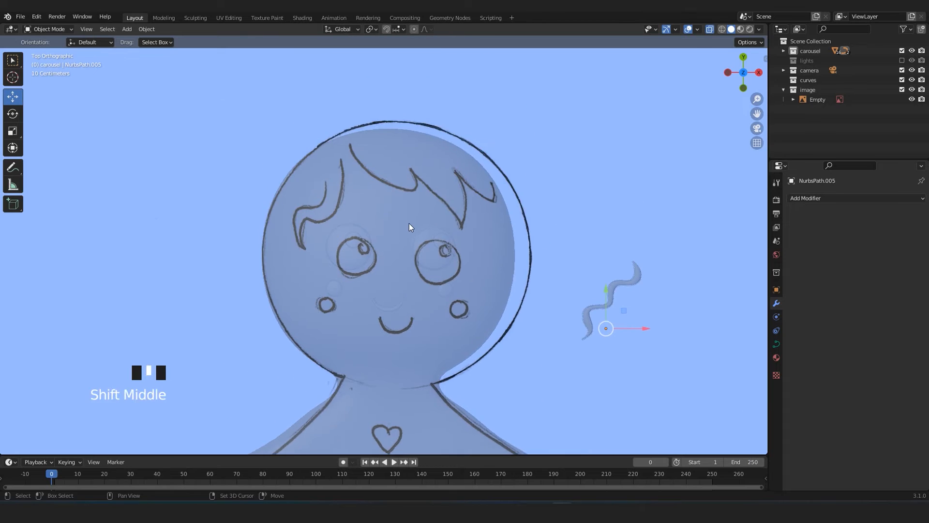
scroll(351, 130, up, 2)
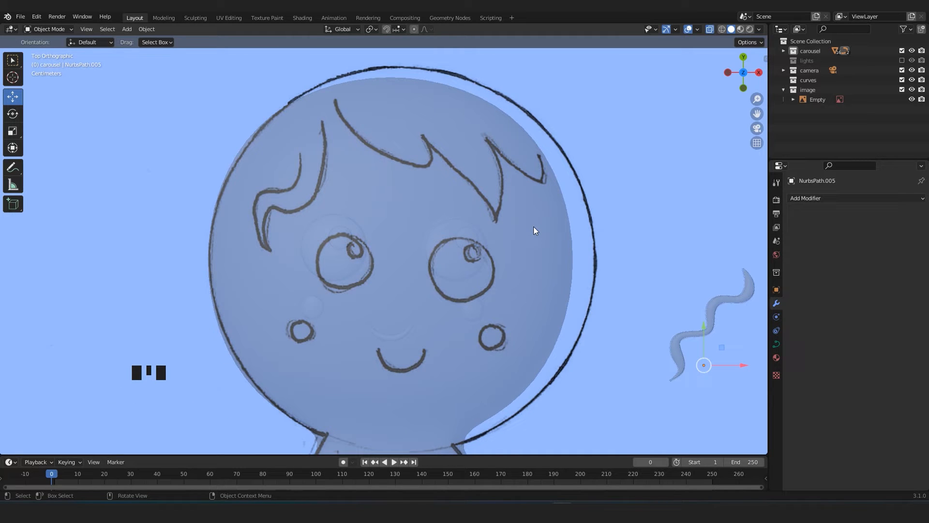
scroll(535, 230, down, 3)
key(alt+z)
key(g)
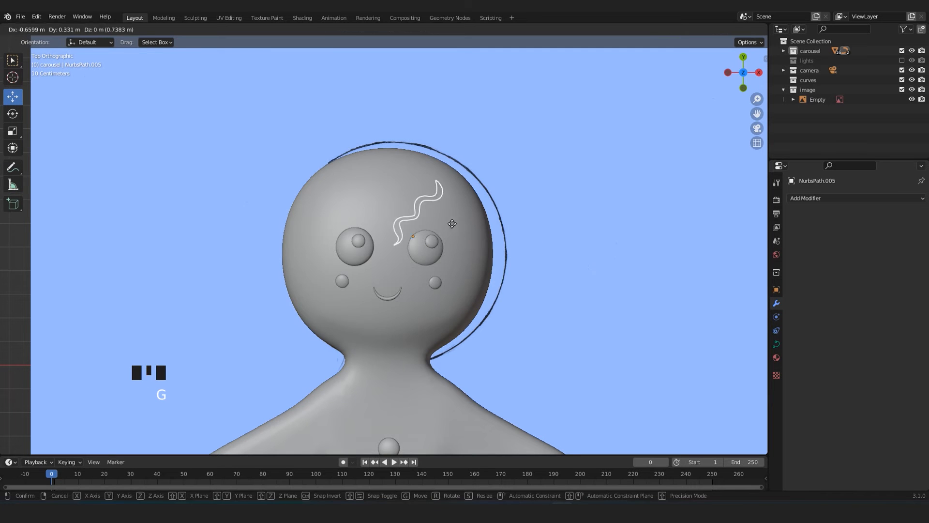
click(447, 207)
Adjust the wavy curve's height so that it rests on the forehead's surface.
key(KP_Decimal)
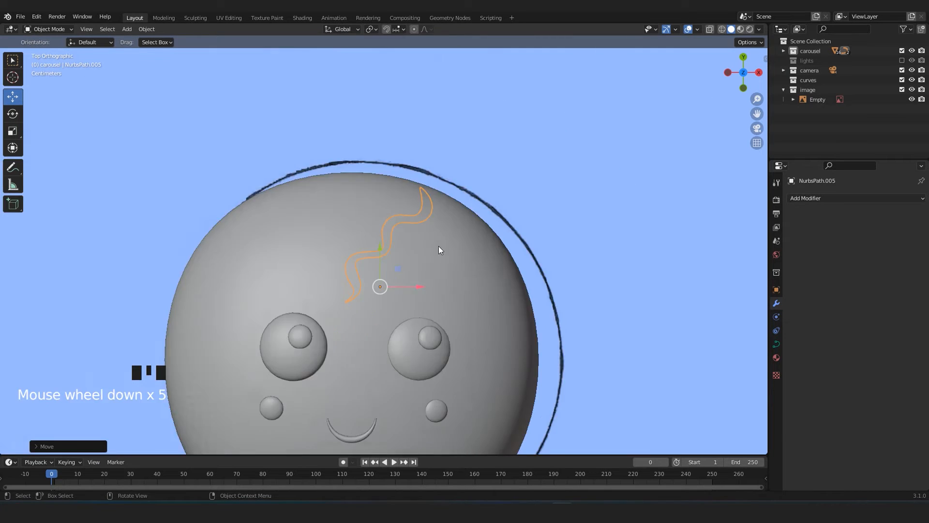
middle_drag(448, 220, 392, 263)
scroll(392, 263, up, 2)
key(g)
click(379, 177)
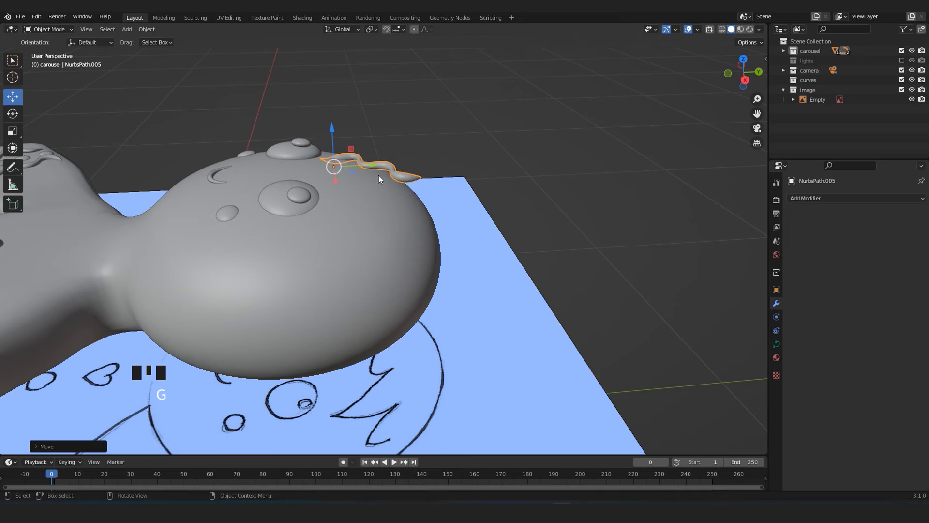
Shorten the forehead curve by deleting the control points at its upper end.
key(KP_7)
key(alt+z)
scroll(373, 239, up, 3)
key(alt+z)
key(Tab)
drag(306, 134, 406, 211)
key(Delete)
click(405, 211)
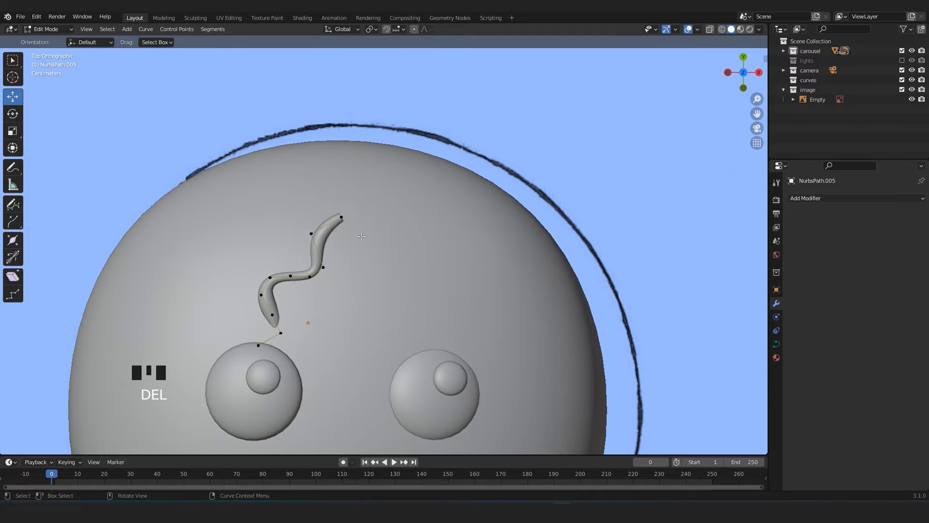
Rotate the shortened curve and move it to the fringe position in the reference drawing.
key(Tab)
key(alt+z)
key(r)
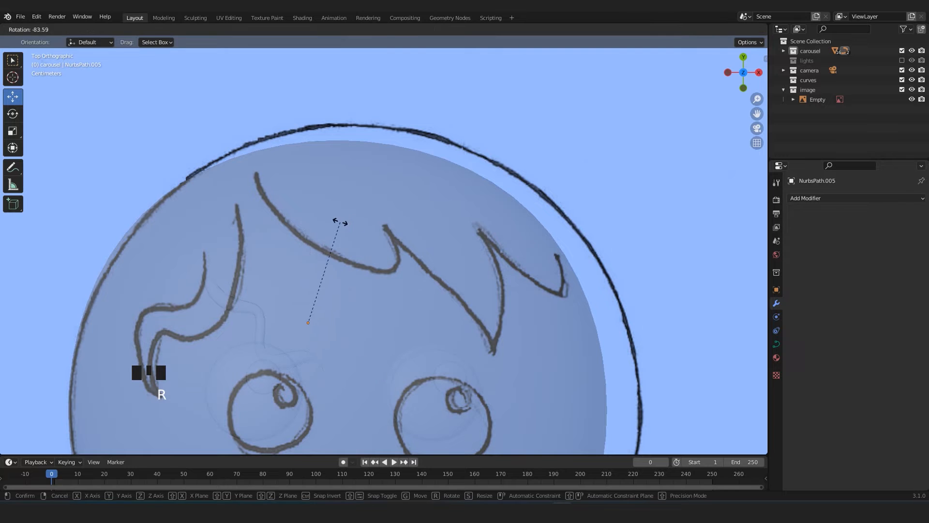
click(339, 282)
key(g)
click(401, 202)
Move the control points at the curve's outer end down toward the back of the head.
key(alt+z)
shift+middle_drag(322, 243, 356, 238)
key(Tab)
click(277, 191)
middle_drag(276, 191, 319, 165)
key(g)
click(348, 306)
click(340, 89)
key(g)
click(348, 182)
Move the curve's middle control points down so that they follow the head's rounded surface.
click(355, 76)
key(g)
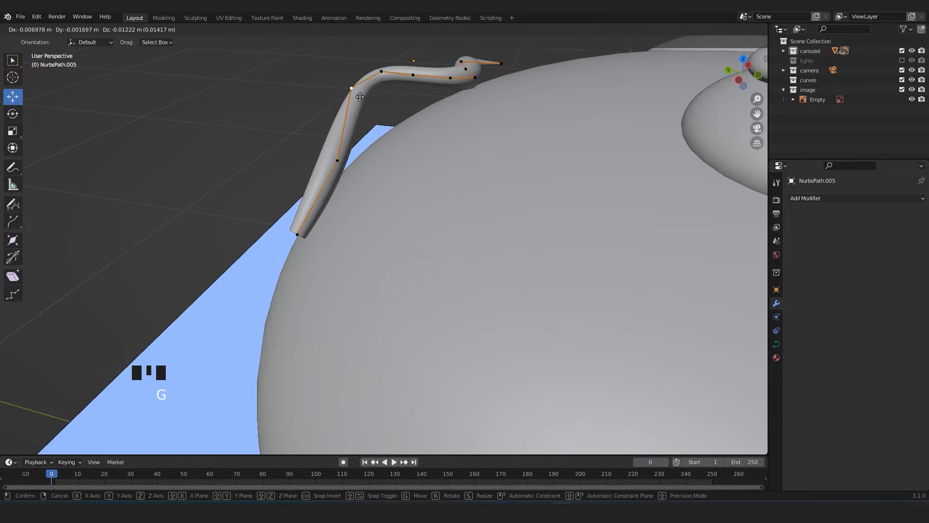
click(365, 144)
key(g)
click(393, 110)
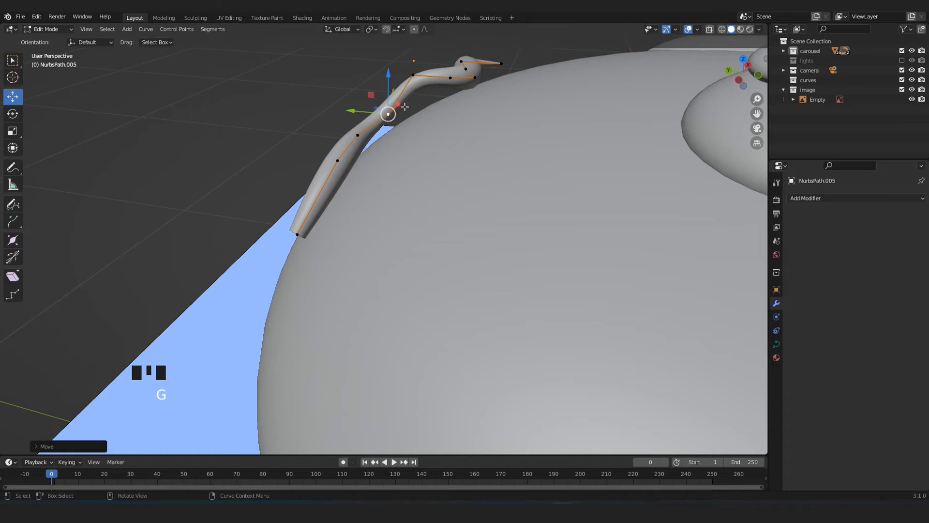
middle_drag(394, 110, 393, 112)
key(g)
click(330, 213)
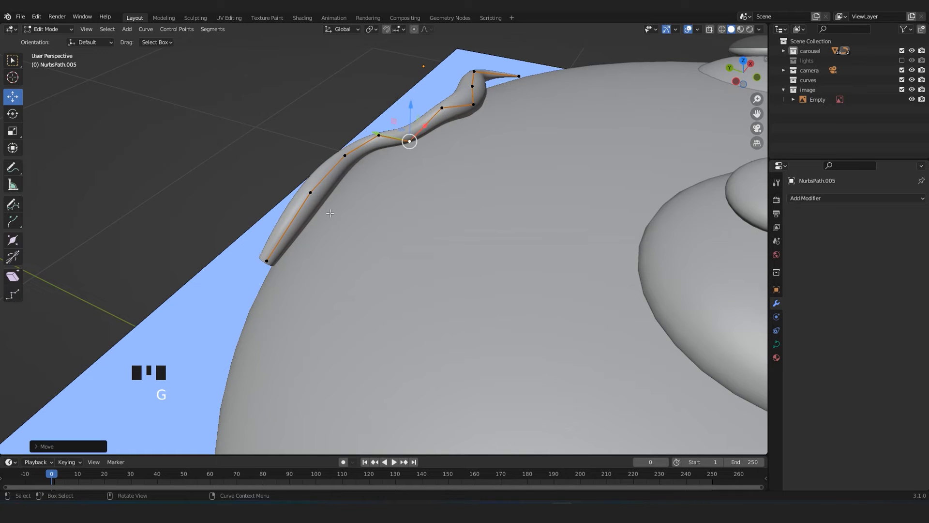
Reposition the control point at the curve's outer end against the side of the head.
middle_drag(276, 258, 310, 233)
click(318, 219)
key(g)
click(320, 242)
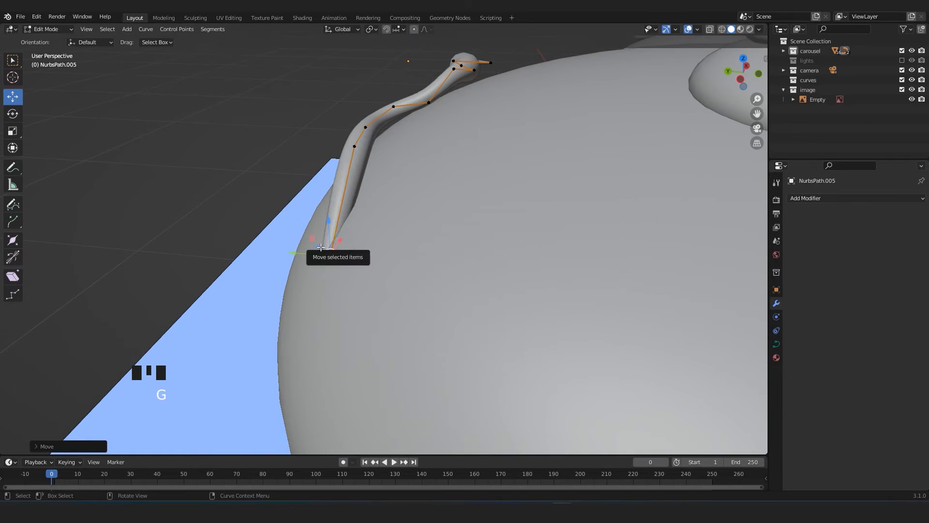
Thicken the hair curve by setting its bevel depth to 0.98 m.
scroll(333, 289, down, 4)
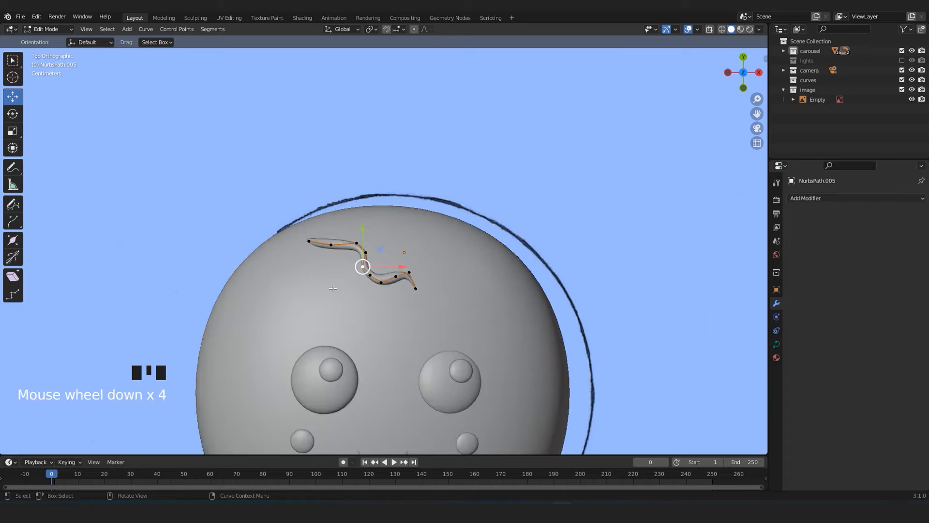
scroll(333, 288, down, 1)
key(Tab)
click(777, 345)
drag(876, 456, 896, 456)
shift+middle_drag(423, 297, 427, 264)
scroll(427, 264, up, 3)
Adjust a control point of the hair curve and delete the one in its lower bend.
key(Tab)
key(g)
click(462, 297)
click(385, 243)
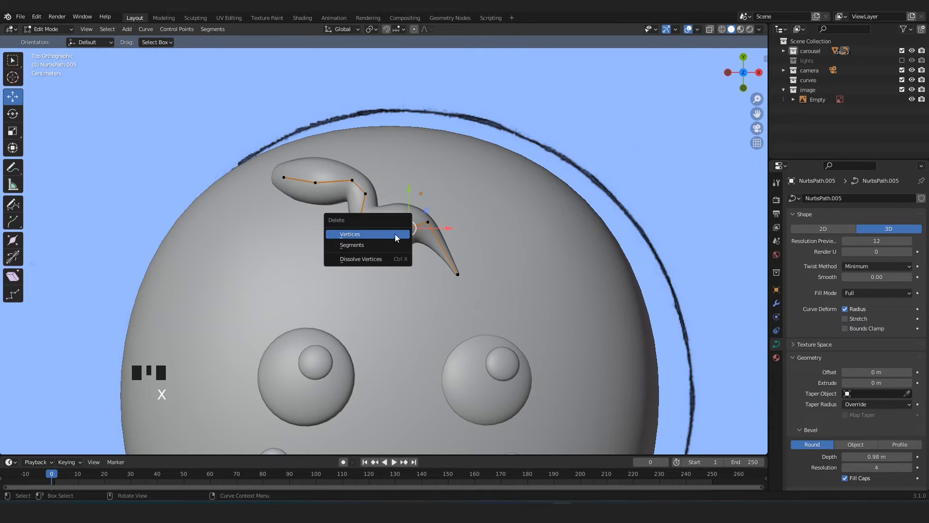
click(394, 233)
Reposition the control points near the curve's tip and middle to smooth its bends.
click(428, 223)
key(g)
click(447, 237)
click(413, 261)
click(367, 194)
key(g)
click(388, 211)
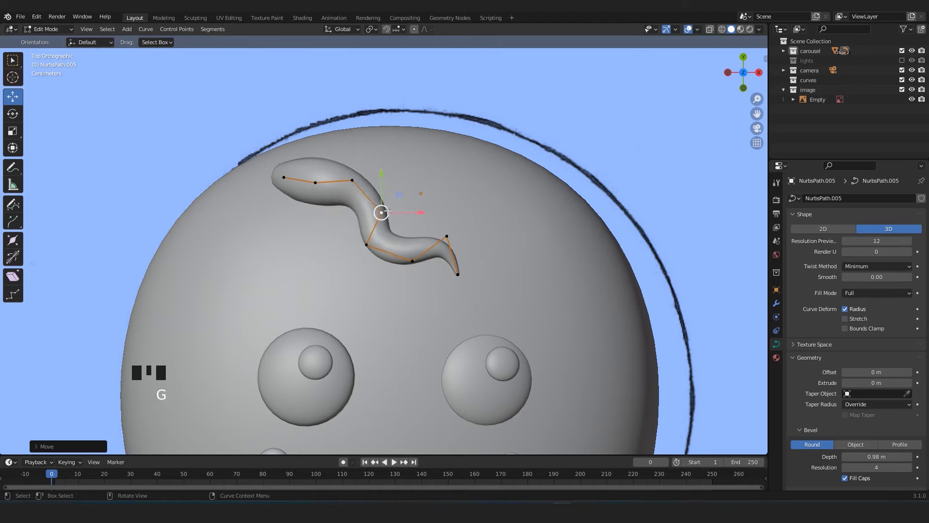
Move the control point at the curve's thick end to the top of the drawn fringe stroke.
scroll(388, 211, down, 4)
key(alt+z)
scroll(388, 211, up, 4)
shift+middle_drag(388, 211, 417, 285)
click(313, 251)
key(g)
click(354, 208)
Remove surplus control points from the hair curve and align the remaining ones with the long curved fringe stroke.
click(411, 291)
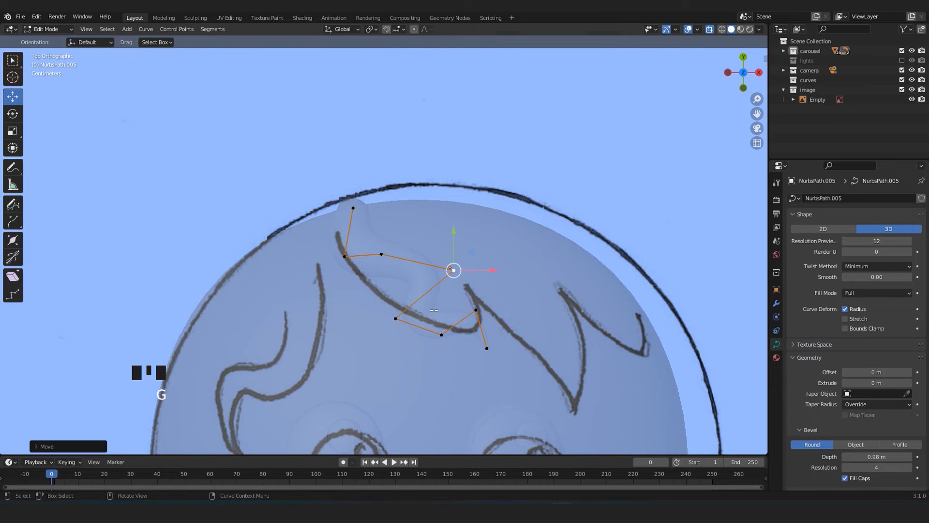
click(443, 337)
key(g)
click(465, 314)
click(413, 280)
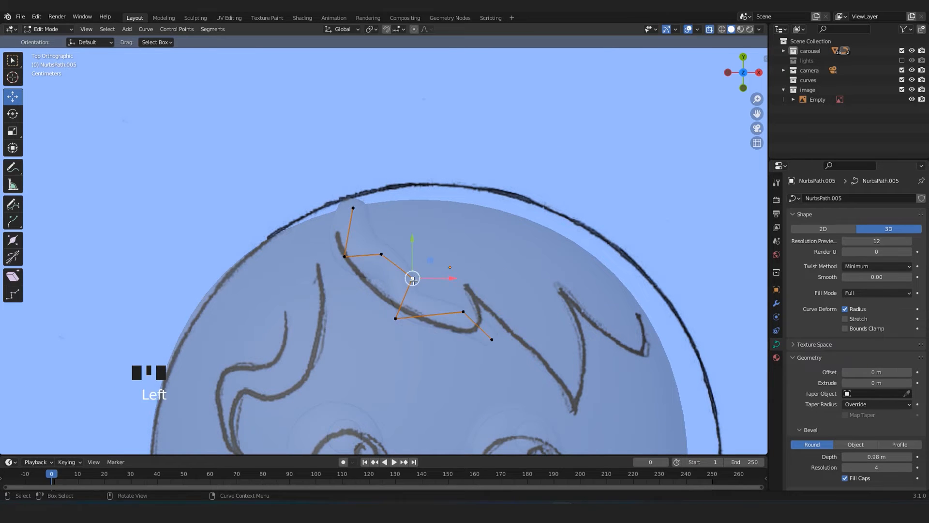
click(397, 312)
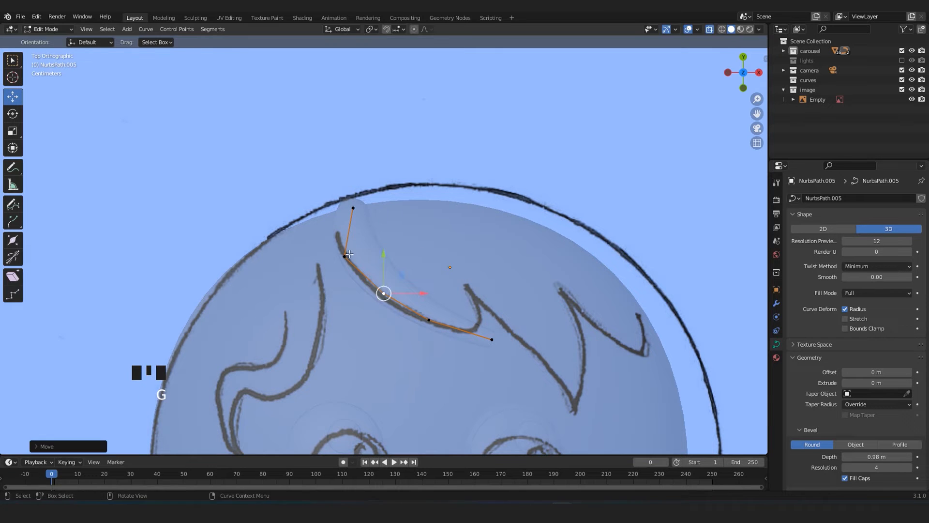
Thicken the hair strand by setting its bevel depth to 2.61 m.
key(Tab)
key(alt+z)
drag(877, 457, 906, 457)
scroll(392, 324, down, 4)
middle_drag(392, 324, 449, 260)
scroll(450, 261, up, 4)
shift+middle_drag(449, 261, 431, 285)
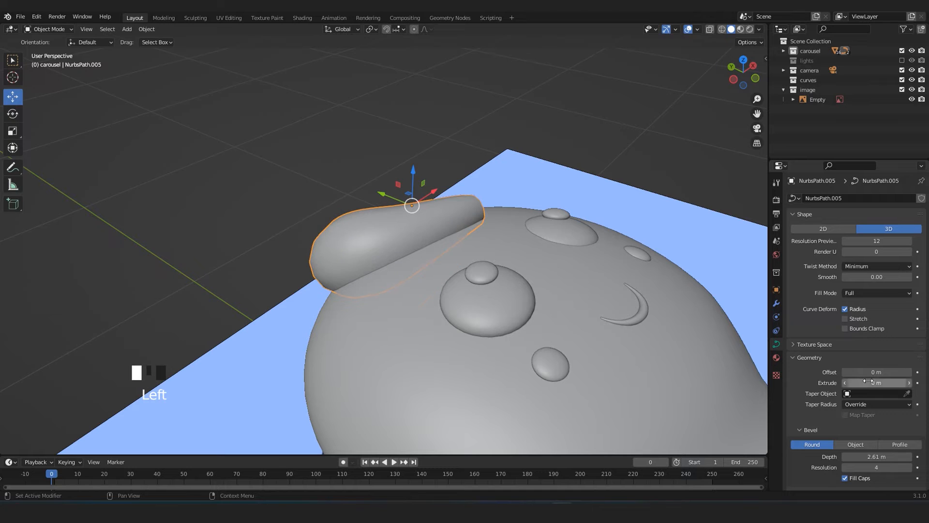
Move the hair strand's control points down so that its thick body sinks into the head.
key(Tab)
middle_drag(417, 296, 467, 264)
click(378, 259)
key(g)
middle_drag(382, 264, 475, 262)
click(372, 274)
Reposition the strand's tip and upper control points from above to form a curved, teardrop-shaped lock.
key(KP_7)
key(alt+z)
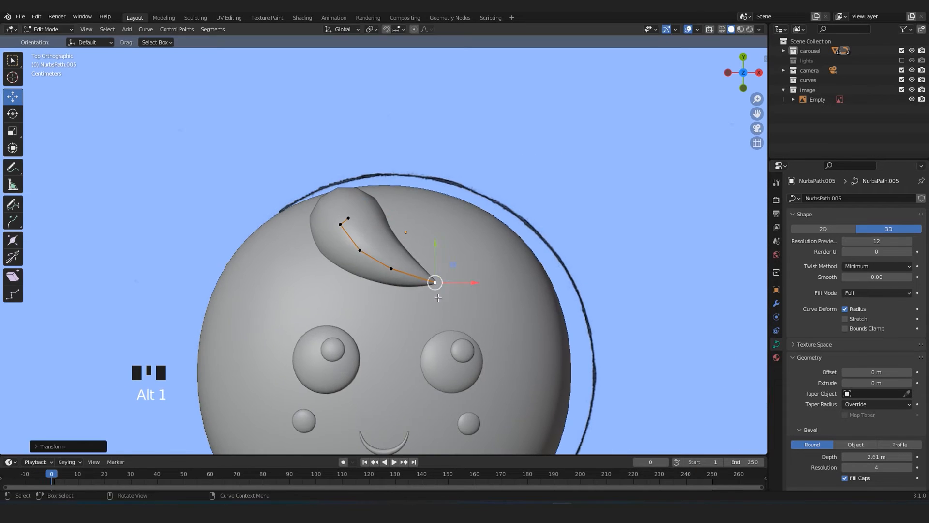
scroll(510, 318, up, 2)
key(g)
key(alt+z)
click(350, 252)
key(g)
click(321, 214)
key(g)
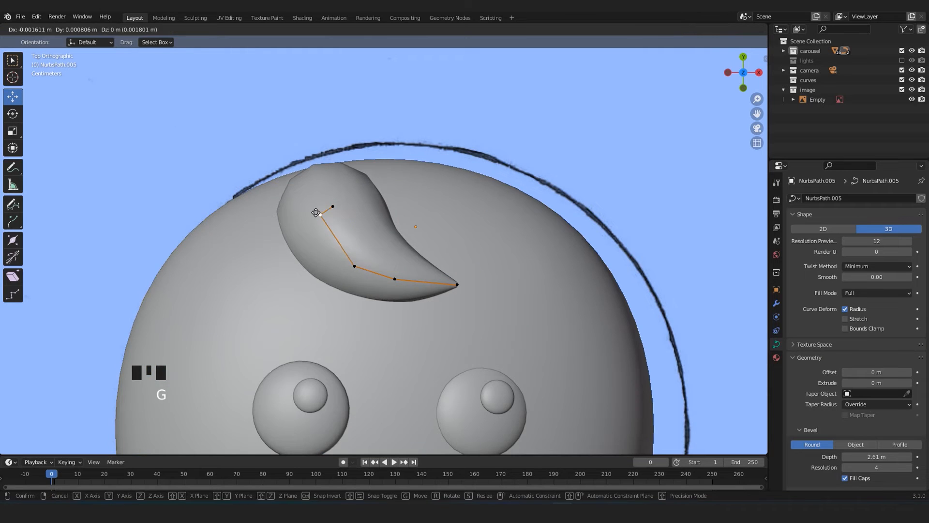
key(Tab)
Duplicate the hair lock and place the copy beside it over the next fringe stroke.
scroll(492, 179, down, 10)
scroll(436, 203, up, 7)
click(386, 210)
scroll(368, 227, up, 3)
key(alt+z)
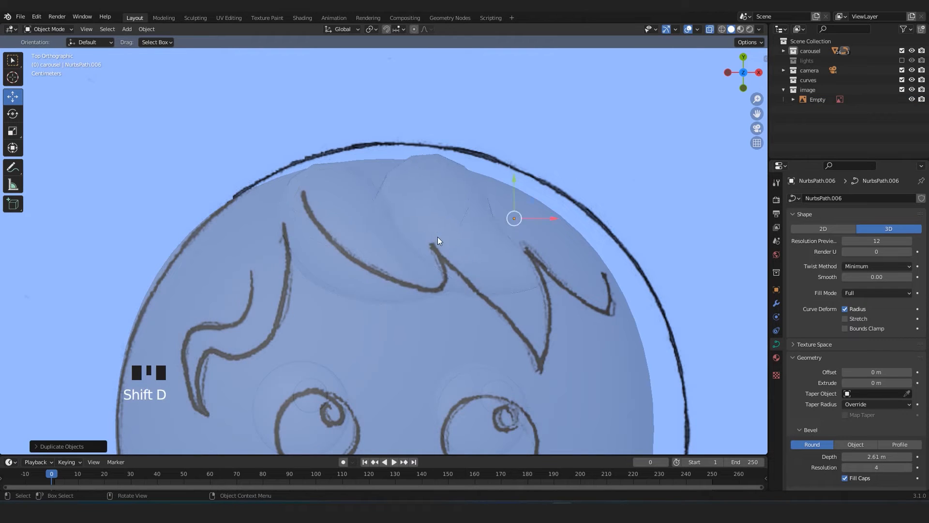
scroll(438, 237, down, 1)
key(alt+z)
Move the copied lock's control points so that it follows the second fringe stroke of the drawing.
key(Tab)
click(527, 271)
key(g)
click(474, 266)
key(g)
Extrude one more control point at the second lock's root and move the root points so that it sinks into the head.
key(g)
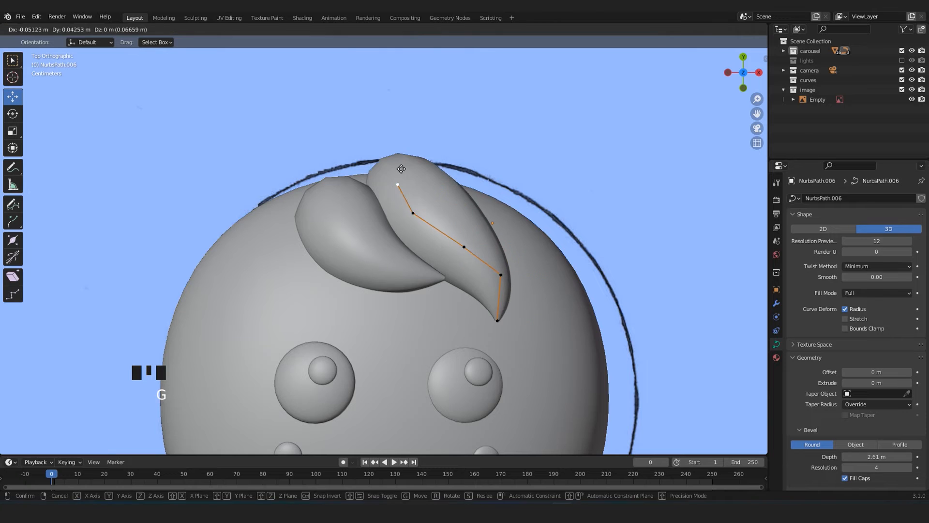
click(393, 163)
key(KP_Decimal)
middle_drag(393, 194, 465, 145)
key(g)
click(412, 252)
middle_drag(411, 252, 567, 297)
key(e)
click(494, 300)
click(386, 249)
key(g)
click(450, 241)
middle_drag(450, 241, 436, 285)
scroll(416, 261, down, 3)
key(KP_7)
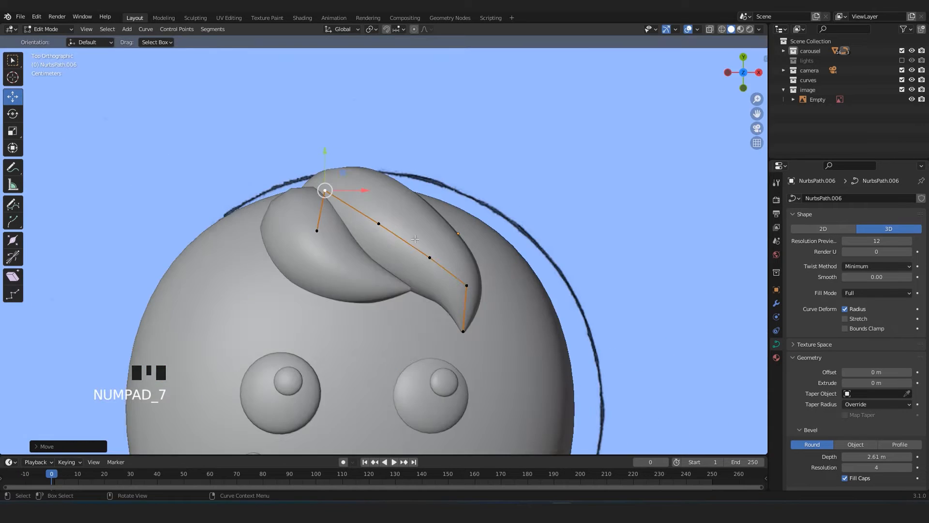
Duplicate the second hair lock and place the copy beside it over the third fringe stroke.
key(Tab)
click(450, 257)
scroll(450, 257, down, 5)
scroll(439, 268, up, 4)
click(323, 227)
key(shift+d)
click(412, 234)
scroll(444, 303, up, 6)
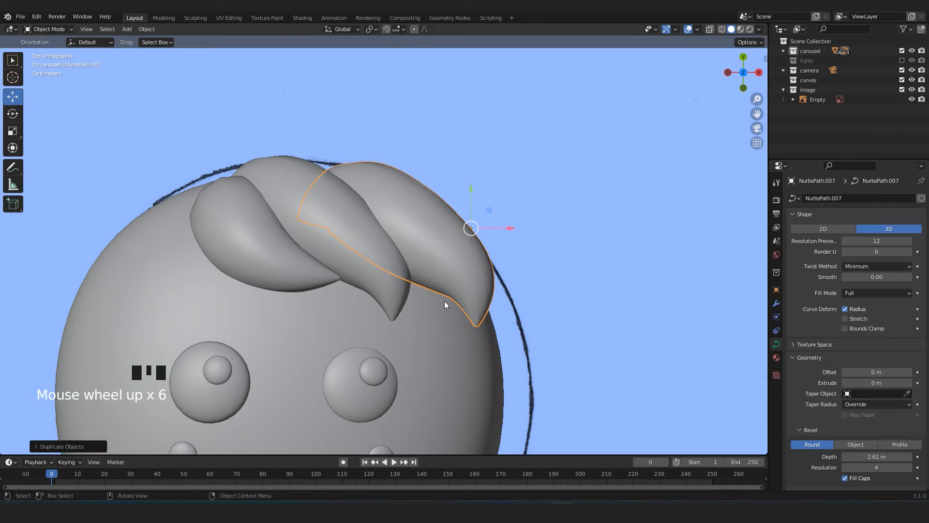
Move the third lock's tip and neighbouring control points outward and up to form an upturned curl.
key(Tab)
click(477, 325)
key(g)
click(552, 234)
click(479, 280)
key(g)
click(493, 298)
scroll(432, 299, down, 7)
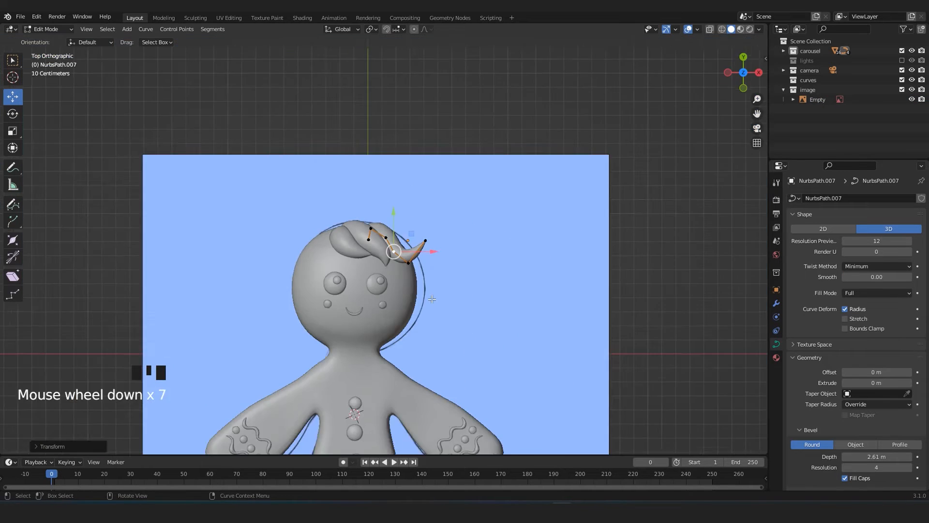
scroll(433, 299, up, 5)
click(488, 233)
key(g)
click(491, 262)
click(518, 238)
Adjust the third lock's control points from the side so that its curled end follows the head's surface.
key(Tab)
click(538, 262)
scroll(537, 262, down, 5)
scroll(537, 261, up, 5)
click(405, 216)
key(Tab)
middle_drag(533, 252, 417, 193)
click(414, 30)
drag(384, 208, 384, 272)
scroll(384, 228, down, 7)
key(Tab)
key(Tab)
click(612, 388)
middle_drag(605, 406, 589, 387)
key(g)
click(615, 409)
key(g)
click(573, 436)
middle_drag(574, 436, 484, 309)
key(KP_7)
key(Tab)
click(460, 219)
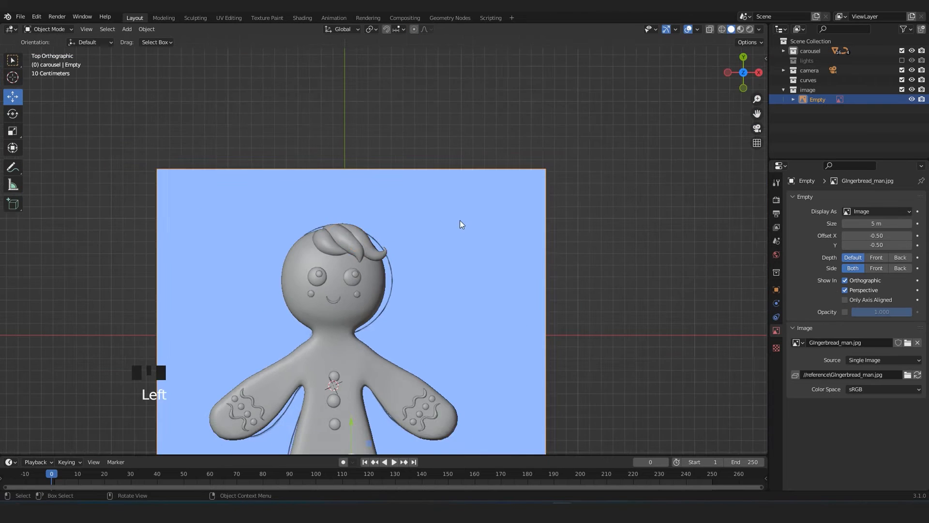
Move the second lock's tip to the end of its fringe stroke, using X-ray to see the drawing.
key(alt+z)
key(alt+z)
click(350, 272)
click(322, 263)
key(Tab)
scroll(322, 264, up, 5)
click(336, 303)
key(alt+z)
key(g)
click(362, 366)
key(alt+z)
Reposition the second lock's control point from an orbited view to fit the lock against the head.
click(298, 217)
middle_drag(339, 254, 369, 194)
key(g)
click(367, 186)
key(KP_7)
key(Tab)
scroll(367, 185, down, 7)
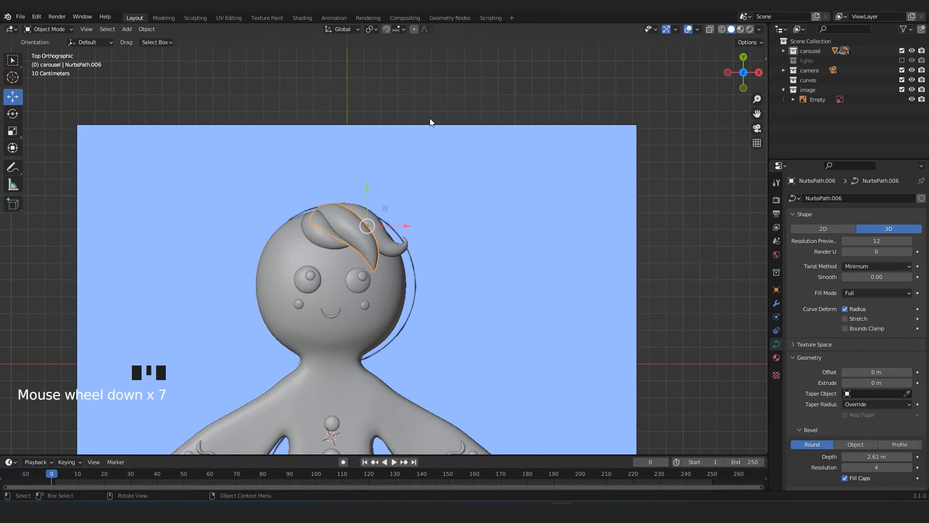
Examine the three fringe locks on the head and compare them with the reference drawing.
click(430, 118)
scroll(362, 288, down, 3)
shift+middle_drag(362, 289, 393, 280)
scroll(393, 280, up, 4)
key(alt+z)
key(alt+z)
scroll(393, 281, down, 4)
scroll(382, 274, down, 4)
scroll(371, 268, up, 1)
scroll(353, 249, up, 6)
scroll(337, 230, up, 5)
Duplicate a fringe lock, rotate the copy and place it on the opposite side of the forehead.
click(359, 199)
key(shift+d)
click(318, 208)
key(r)
key(g)
Move the new side lock's control points in an orbited view so that it bends over the head.
key(Tab)
middle_drag(303, 237, 259, 297)
click(390, 305)
mouse_move(426, 312)
middle_down()
mouse_move(443, 238)
mouse_move(426, 310)
middle_up()
scroll(416, 310, up, 4)
key(g)
click(436, 290)
middle_drag(358, 279, 320, 256)
click(349, 140)
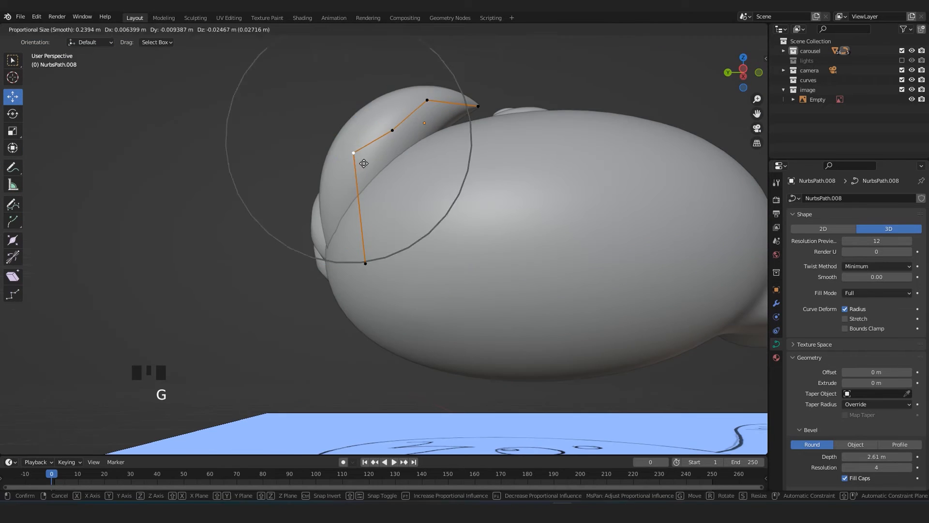
Adjust the side lock's radius at its upper bend and reposition its root point inside the head.
key(alt+s)
middle_drag(361, 160, 412, 194)
click(347, 255)
key(g)
click(339, 253)
mouse_move(290, 278)
middle_down()
mouse_move(324, 256)
mouse_move(301, 271)
middle_up()
Reposition the side lock's control points so that its tip lies against the forehead above the eye.
key(Tab)
scroll(319, 209, up, 5)
key(Tab)
key(g)
middle_drag(319, 209, 395, 241)
click(328, 247)
key(KP_7)
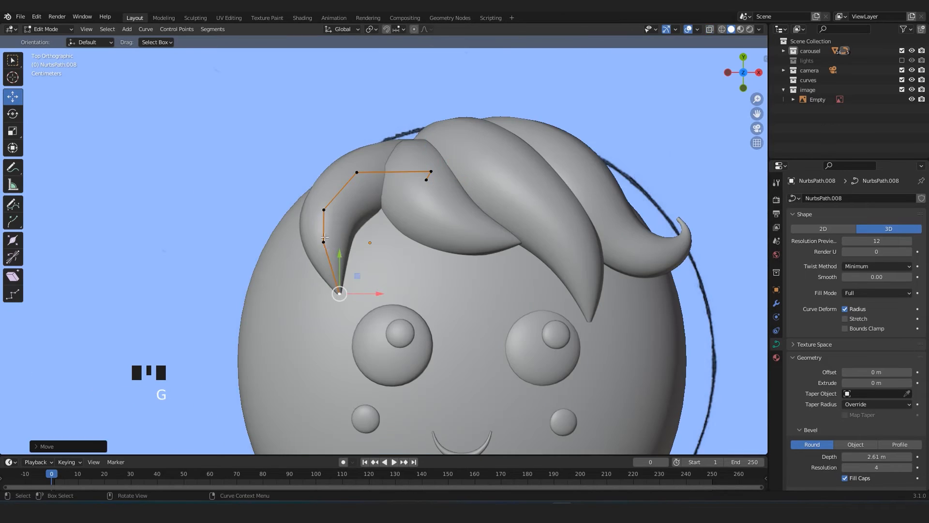
Extend the side lock with extruded control points that follow the wavy side stroke to its curled end.
click(336, 280)
key(alt+z)
key(e)
scroll(339, 242, up, 2)
click(299, 194)
key(g)
click(325, 320)
key(g)
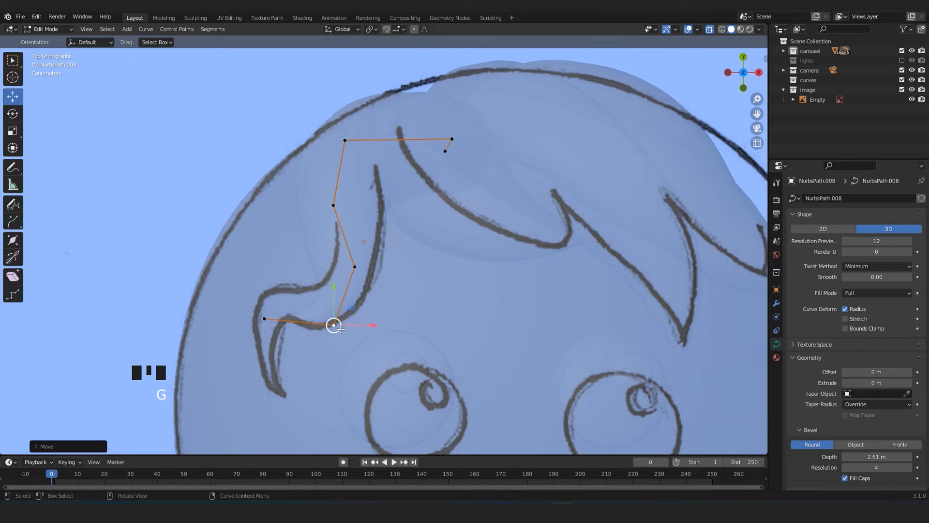
click(258, 318)
key(e)
click(254, 358)
key(e)
click(285, 395)
Adjust the wavy lock's radius at its upper and lower bend control points.
key(alt+z)
click(461, 49)
shift+middle_drag(358, 271, 364, 194)
click(360, 189)
shift+click(340, 128)
key(alt+s)
click(369, 137)
click(340, 248)
key(alt+s)
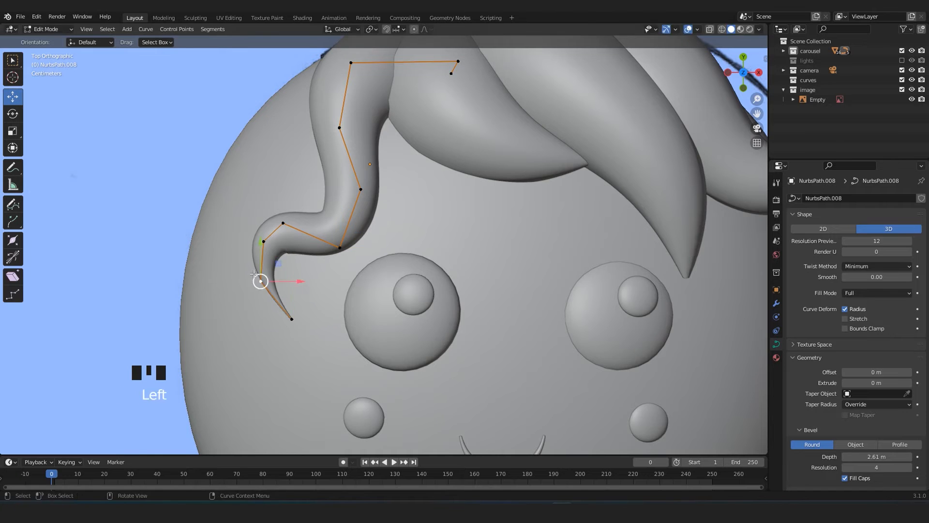
Reposition the wavy lock's middle and outer control points from above to smooth its bends.
key(Tab)
scroll(253, 254, down, 7)
scroll(253, 255, up, 6)
key(alt+z)
key(Tab)
key(g)
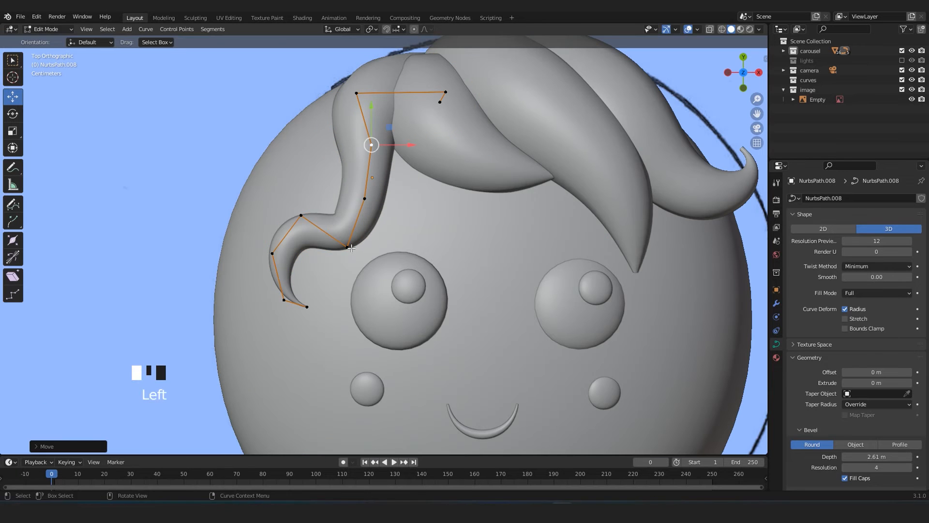
click(266, 253)
key(g)
click(244, 255)
click(371, 146)
key(g)
click(374, 144)
Move the wavy lock's outer bend control point inward and down toward the head surface.
click(272, 209)
key(g)
click(272, 198)
middle_drag(274, 208, 339, 126)
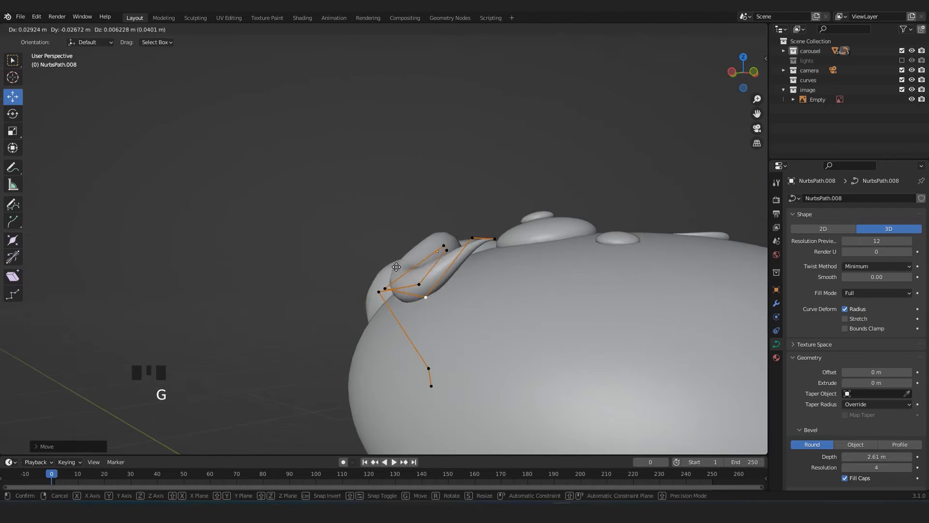
click(426, 378)
key(KP_7)
key(Tab)
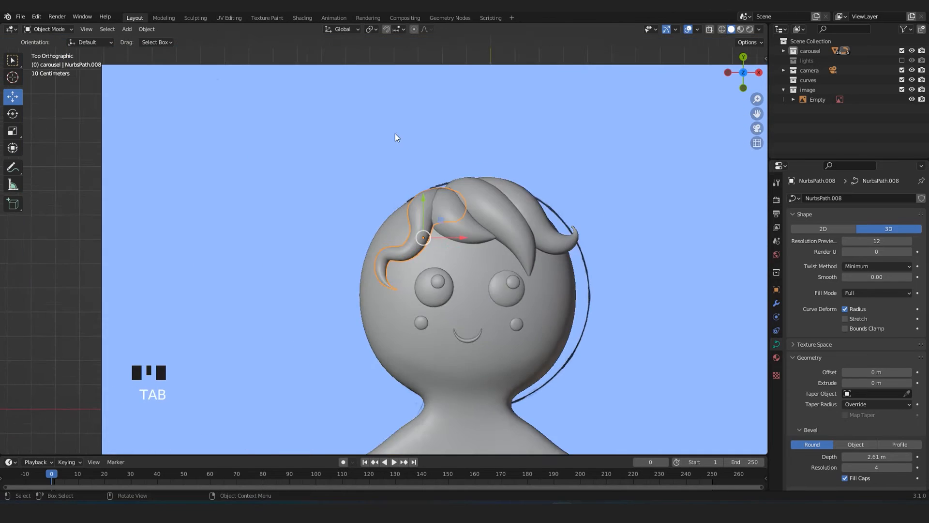
Duplicate a fringe lock, rotate the copy, and place it at the side of the head behind the wavy lock.
scroll(463, 252, up, 6)
key(Tab)
key(KP_Decimal)
key(Tab)
key(KP_7)
click(451, 188)
key(shift+d)
key(r)
middle_drag(334, 257, 430, 145)
key(g)
click(429, 323)
middle_drag(429, 310, 357, 374)
Reposition the new side lock's control points so that it wraps around the curved side of the head.
key(Tab)
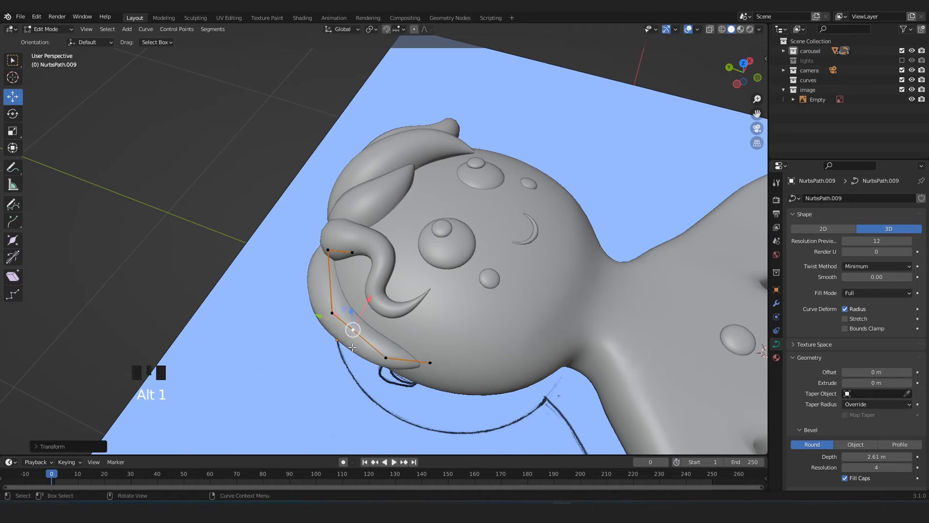
key(KP_7)
key(KP_Decimal)
middle_drag(317, 226, 339, 252)
click(375, 332)
key(g)
click(344, 249)
middle_drag(344, 301, 365, 238)
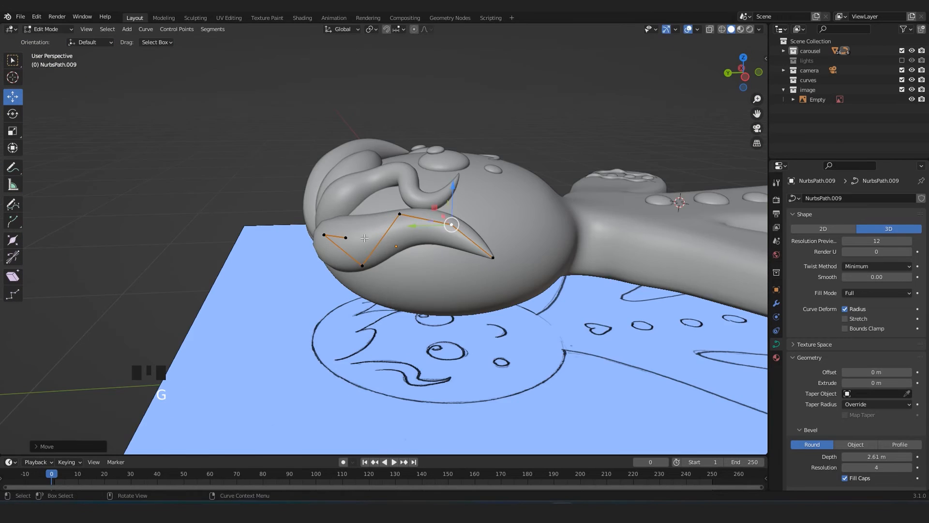
Adjust the new side lock's middle control points so that it follows the head outline and flares outward at its curled tip.
key(KP_7)
click(353, 307)
scroll(353, 307, down, 7)
scroll(351, 303, up, 7)
key(g)
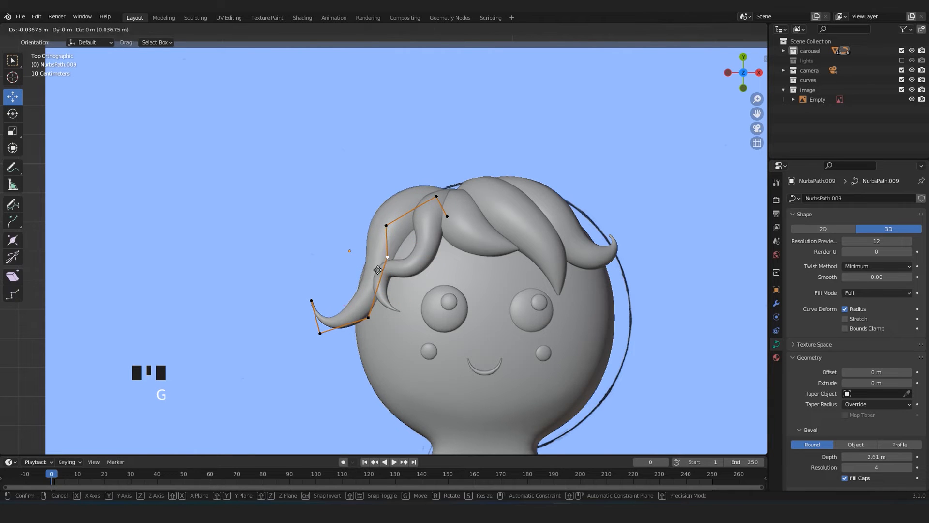
click(363, 269)
middle_drag(363, 269, 411, 189)
key(g)
click(392, 242)
key(KP_7)
key(Tab)
Duplicate the curled fringe lock, rotate the copy to hang downward, and place it beside the opposite side of the head.
scroll(314, 218, down, 6)
click(218, 176)
scroll(315, 256, up, 7)
scroll(316, 259, up, 5)
key(g)
scroll(246, 199, down, 5)
scroll(446, 272, up, 9)
click(438, 212)
key(shift+d)
click(526, 288)
key(r)
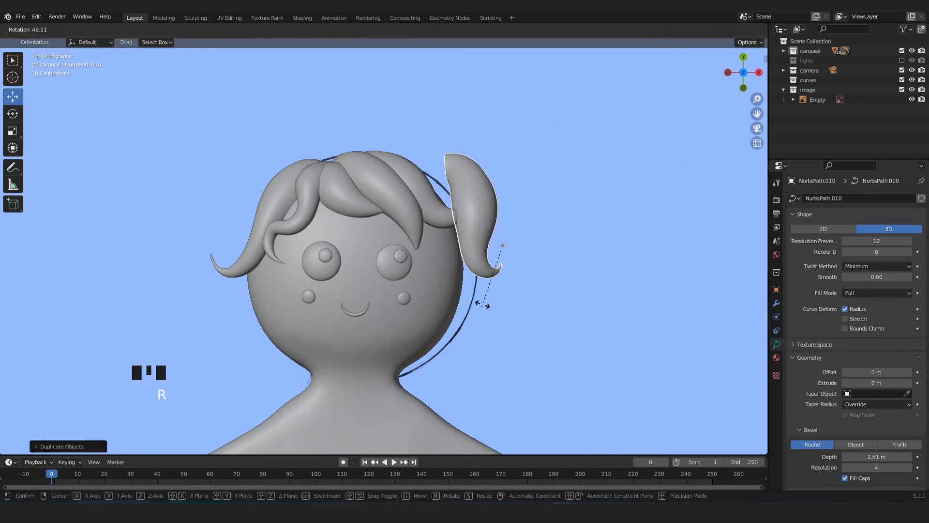
click(479, 305)
key(g)
click(484, 290)
Move the duplicated lock against the side of the head, tucked beneath the curled fringe lock.
scroll(491, 267, down, 5)
middle_drag(492, 267, 412, 282)
key(g)
click(570, 313)
key(KP_7)
key(g)
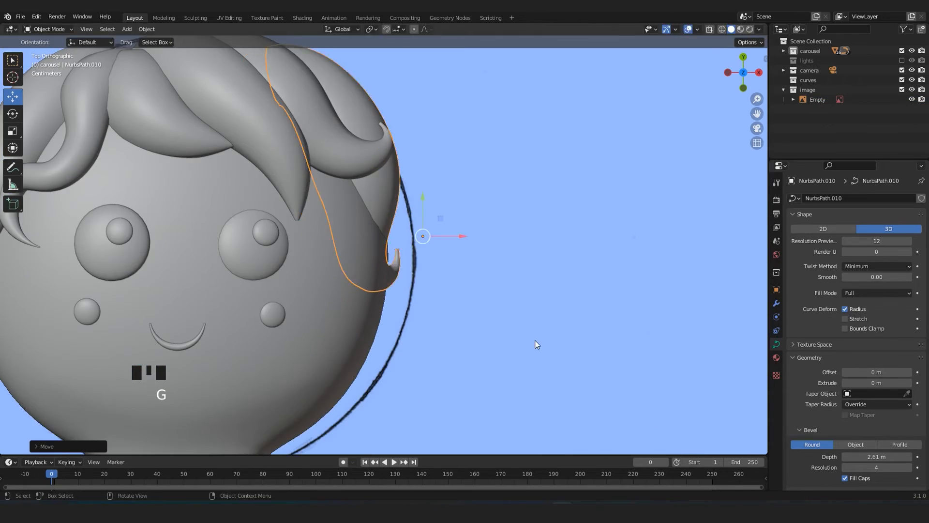
scroll(537, 345, down, 6)
click(595, 278)
Reduce the radius of the duplicated lock's middle control point.
click(390, 235)
key(KP_7)
key(KP_Decimal)
middle_drag(390, 234, 405, 242)
key(Tab)
click(387, 219)
key(alt+s)
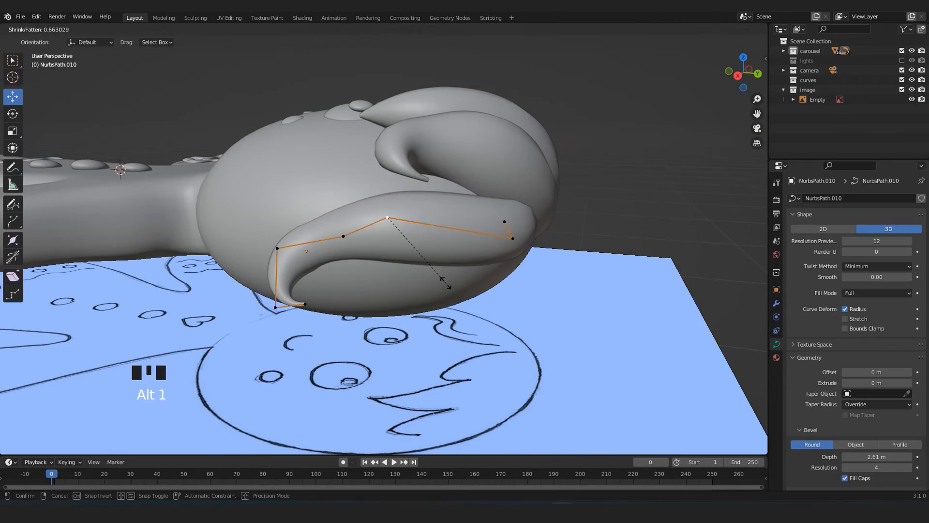
click(446, 283)
key(KP_7)
key(Tab)
Reposition the duplicated lock's control points so that it fits closely along the side of the head.
key(Tab)
middle_drag(474, 295, 390, 283)
key(g)
click(387, 300)
key(KP_7)
key(g)
click(393, 290)
Move the upper control point of the original curled fringe lock at the crown to reshape its root.
key(Tab)
click(553, 258)
click(385, 229)
key(Tab)
key(g)
click(351, 211)
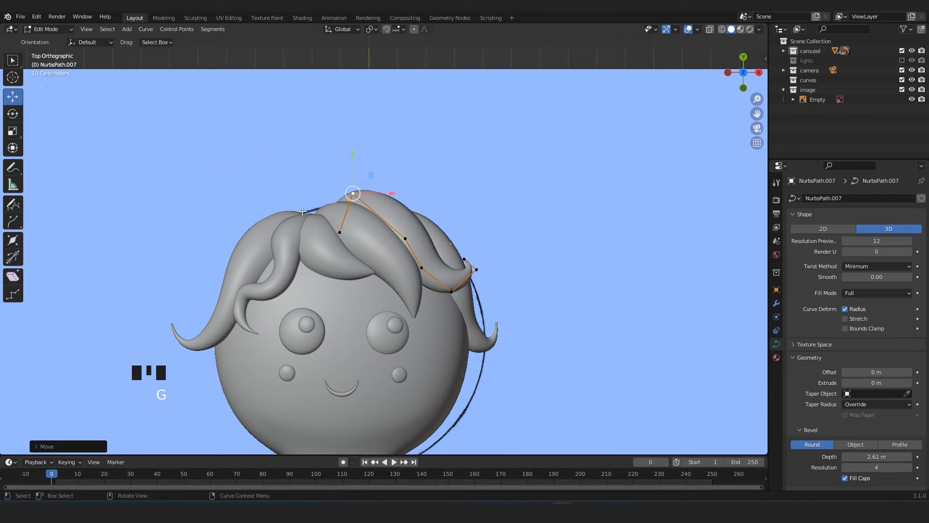
Move the root control point of the side lock behind the wavy lock toward the crown, beneath the fringe.
key(g)
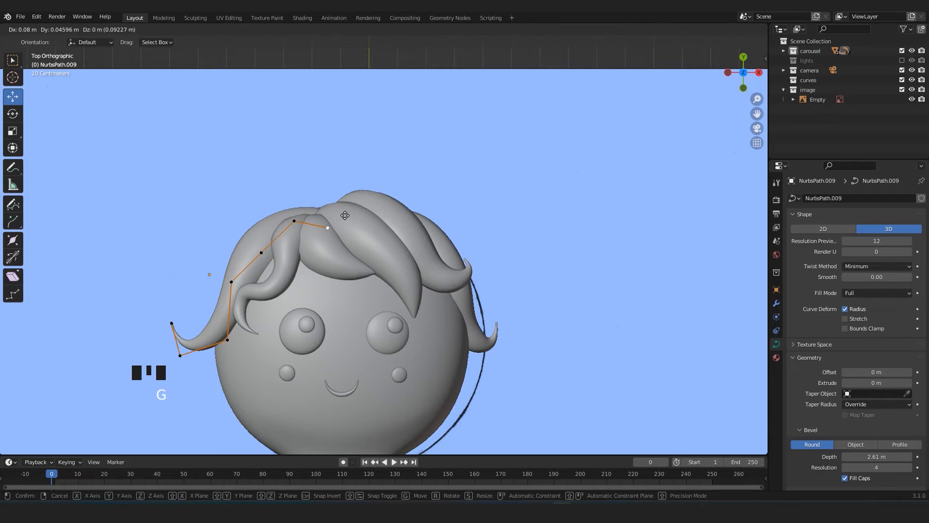
click(346, 216)
middle_drag(346, 216, 411, 163)
key(Tab)
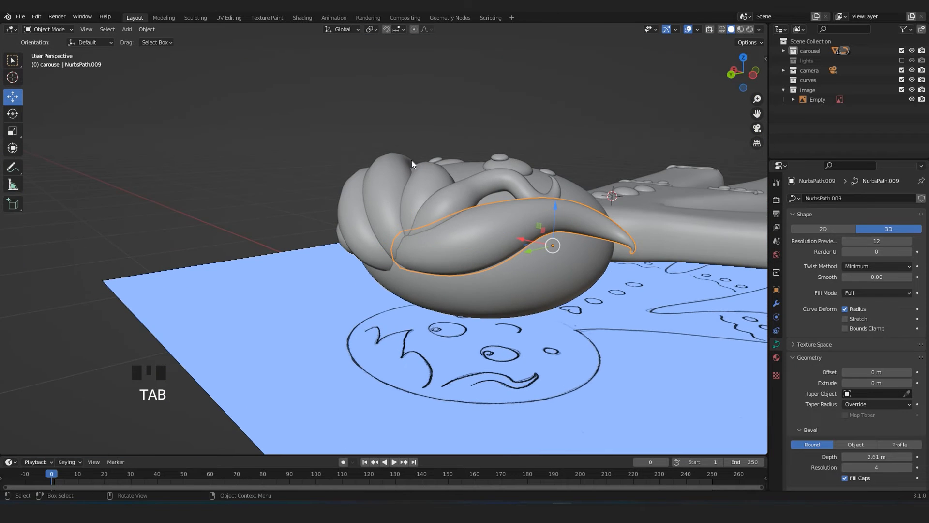
Examine the overall hairstyle from above and compare the side locks with the head outline.
key(KP_7)
scroll(411, 161, down, 2)
click(411, 112)
scroll(414, 141, down, 4)
scroll(474, 287, up, 4)
shift+middle_drag(473, 288, 499, 216)
scroll(499, 216, up, 1)
shift+middle_drag(453, 196, 445, 211)
scroll(438, 202, up, 4)
scroll(434, 216, down, 5)
scroll(423, 254, up, 3)
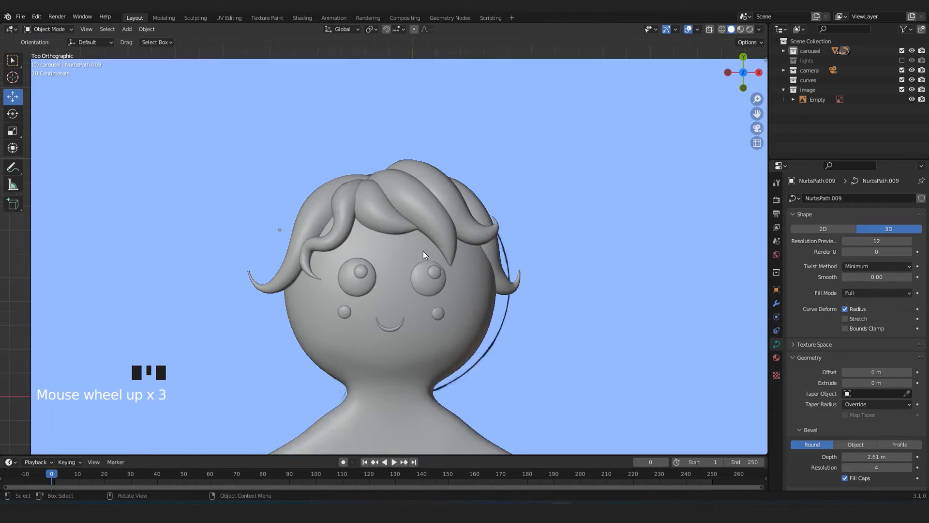
Inspect the central pointed fringe lock and how it overlaps the neighbouring locks.
click(399, 185)
key(Tab)
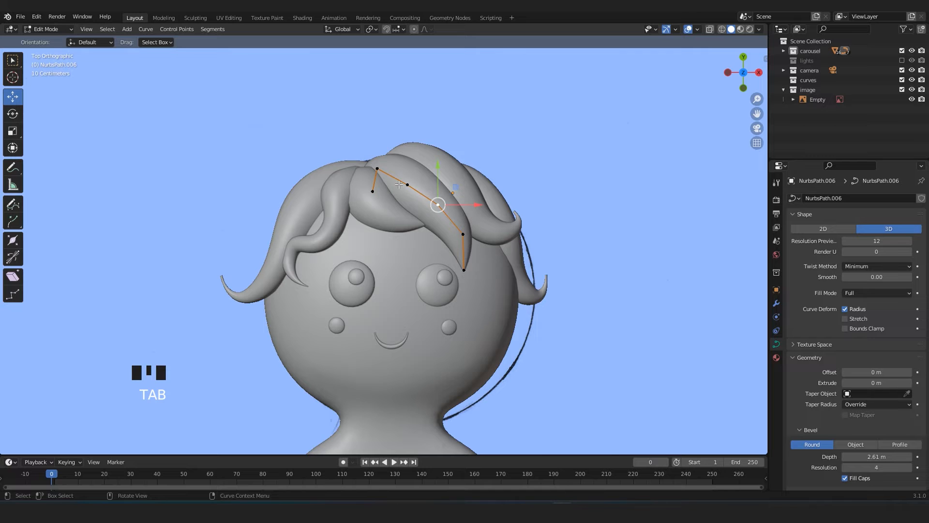
scroll(399, 185, up, 3)
key(Tab)
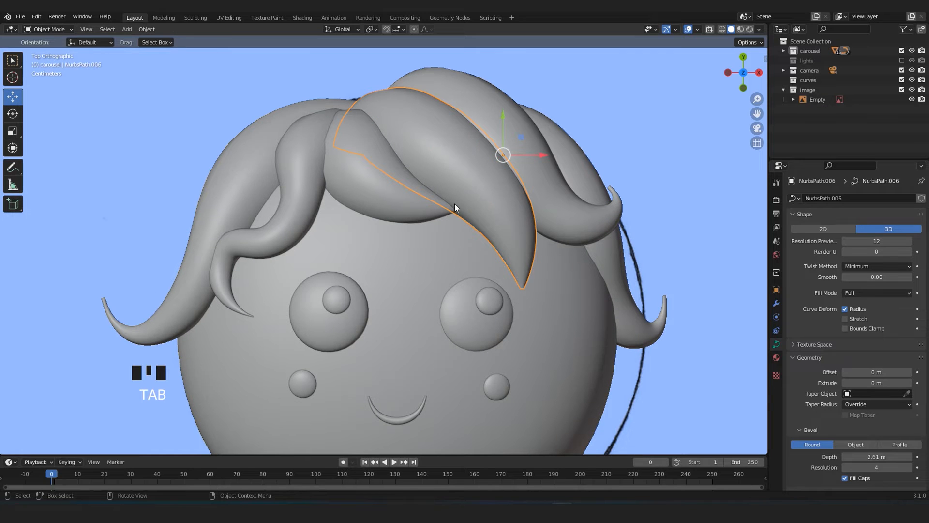
shift+middle_drag(462, 181, 442, 233)
scroll(373, 210, down, 4)
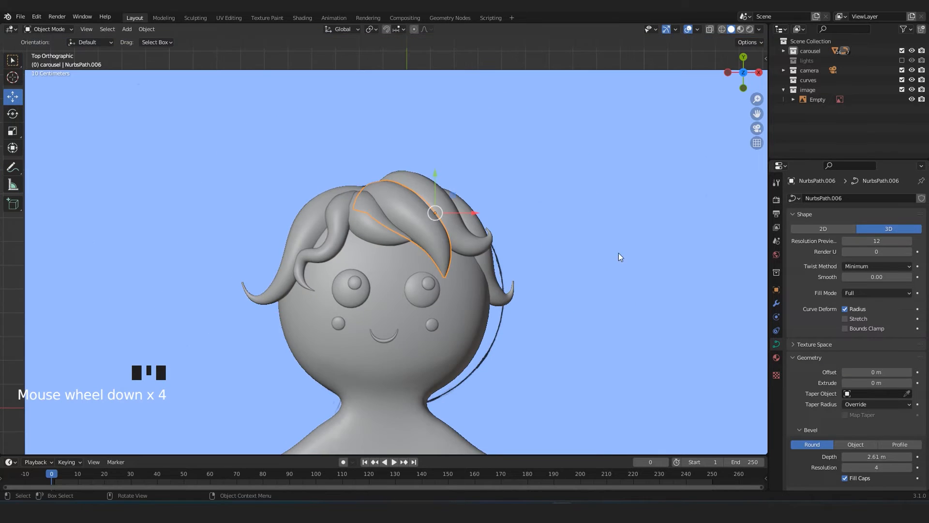
scroll(416, 228, up, 1)
shift+middle_drag(429, 266, 426, 237)
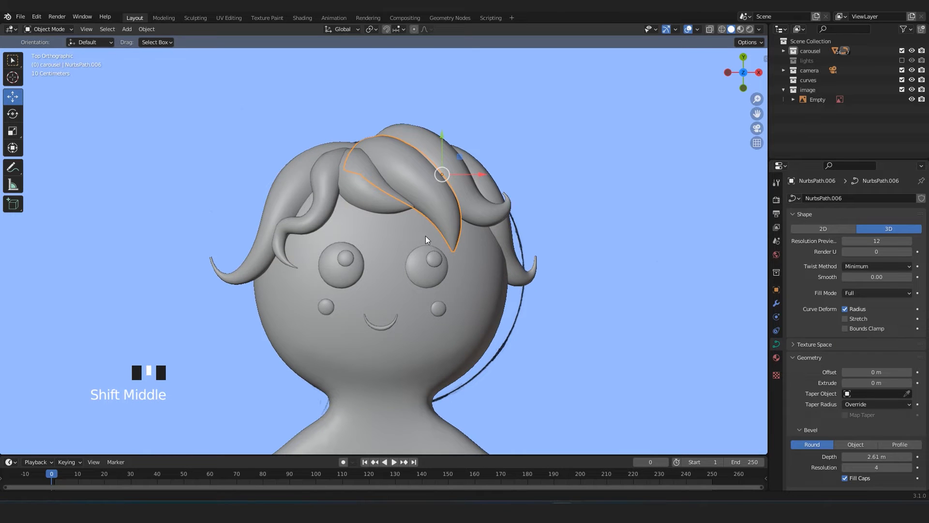
scroll(425, 236, down, 2)
scroll(394, 237, up, 3)
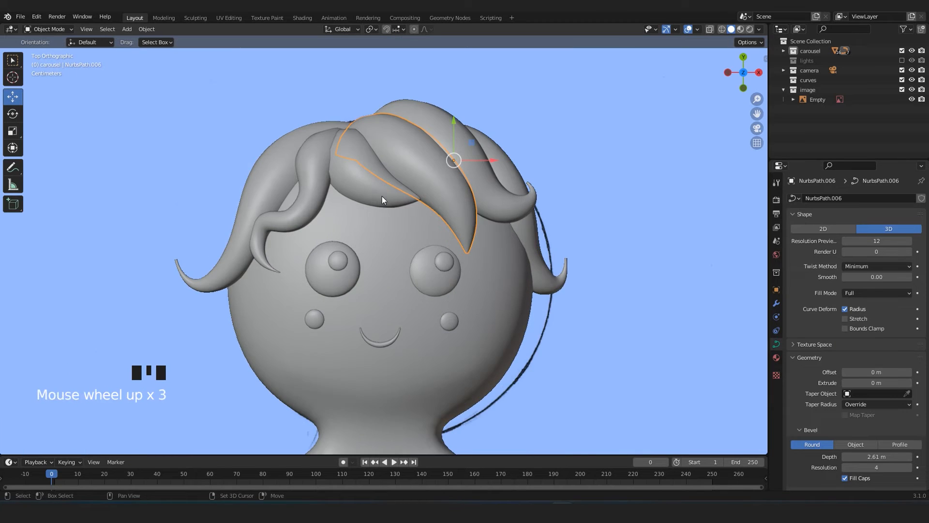
scroll(357, 249, up, 3)
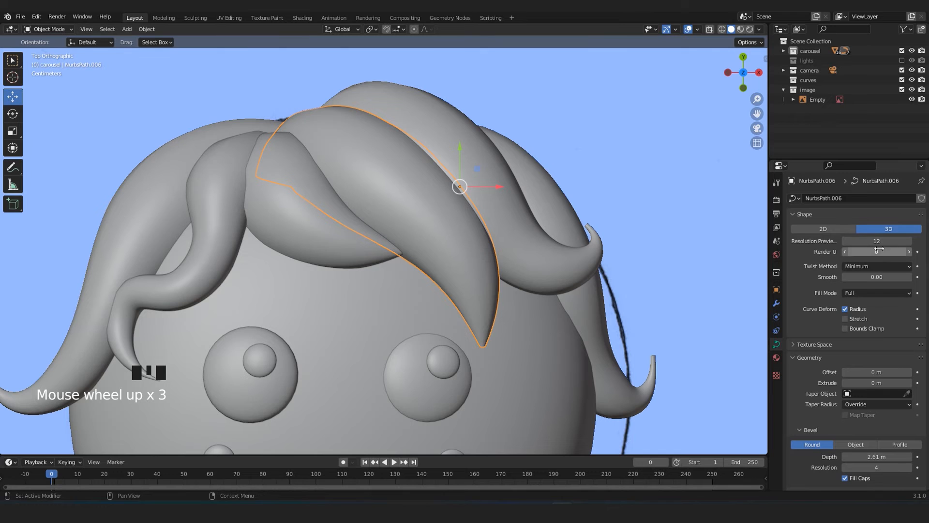
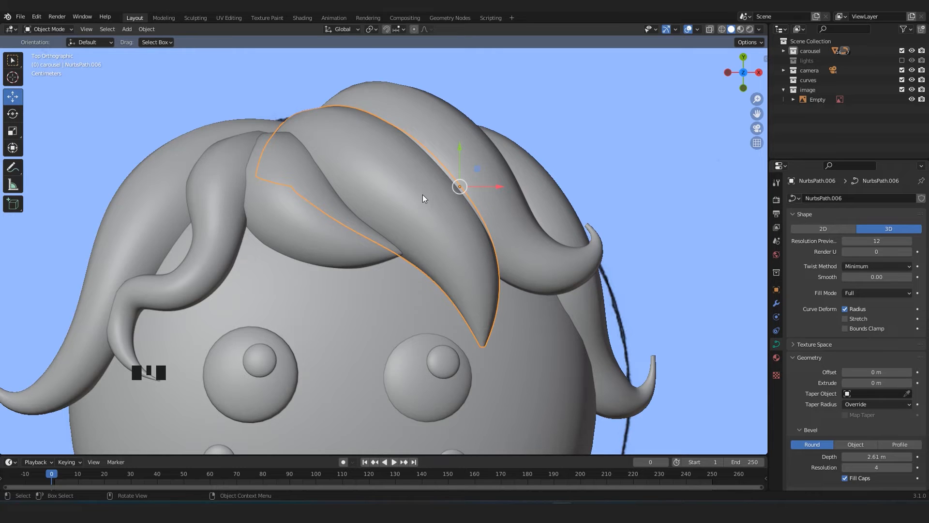
Shrink the radius of the tip control point on the curled lock beside the pointed fringe lock so it tapers finely.
scroll(424, 198, down, 4)
scroll(424, 201, up, 3)
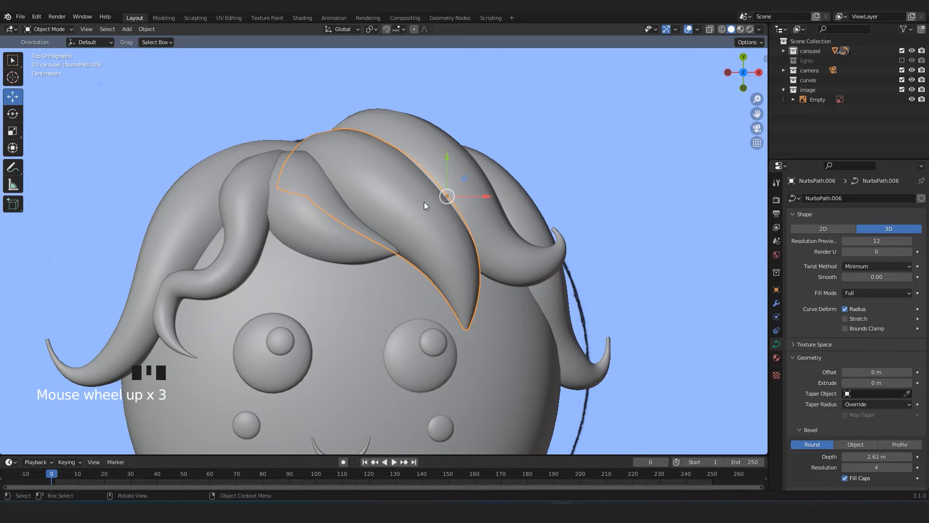
scroll(402, 245, down, 6)
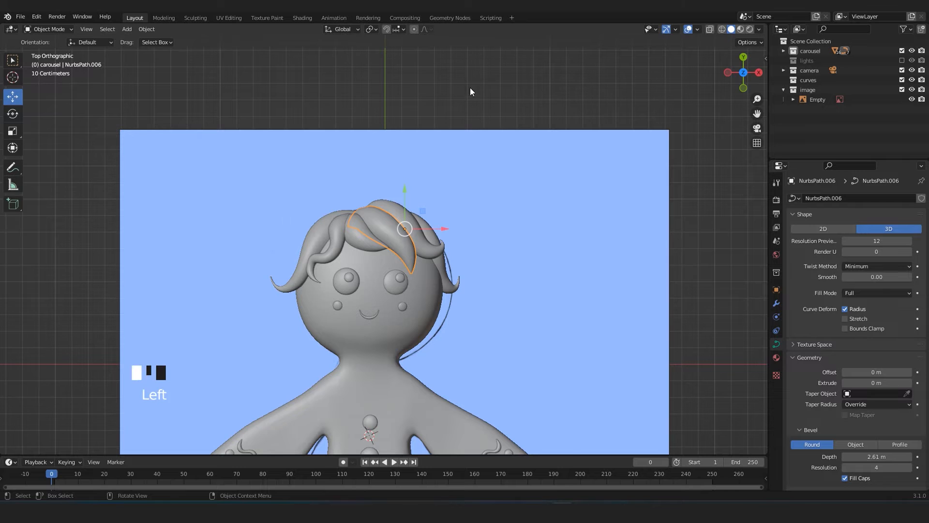
scroll(419, 160, up, 6)
scroll(422, 176, up, 3)
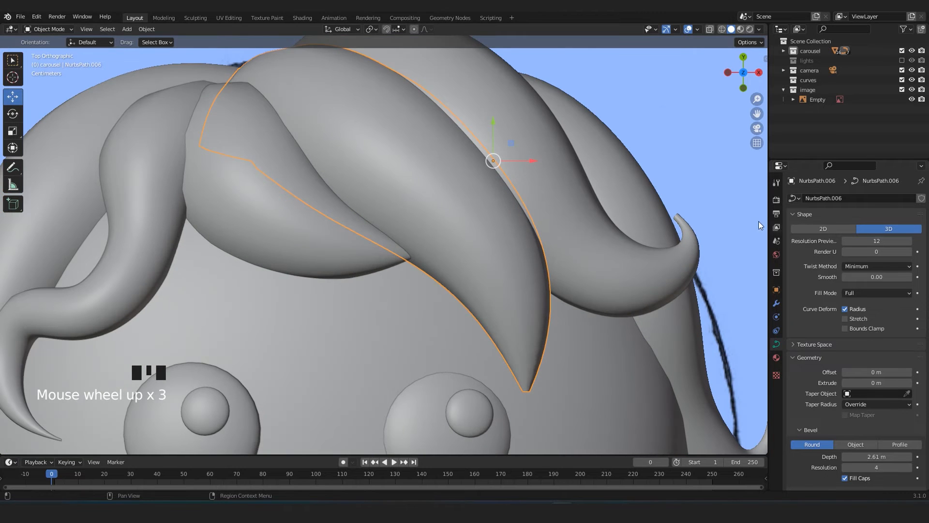
scroll(760, 229, down, 2)
click(597, 240)
shift+middle_drag(586, 237, 493, 235)
scroll(557, 229, up, 5)
key(Tab)
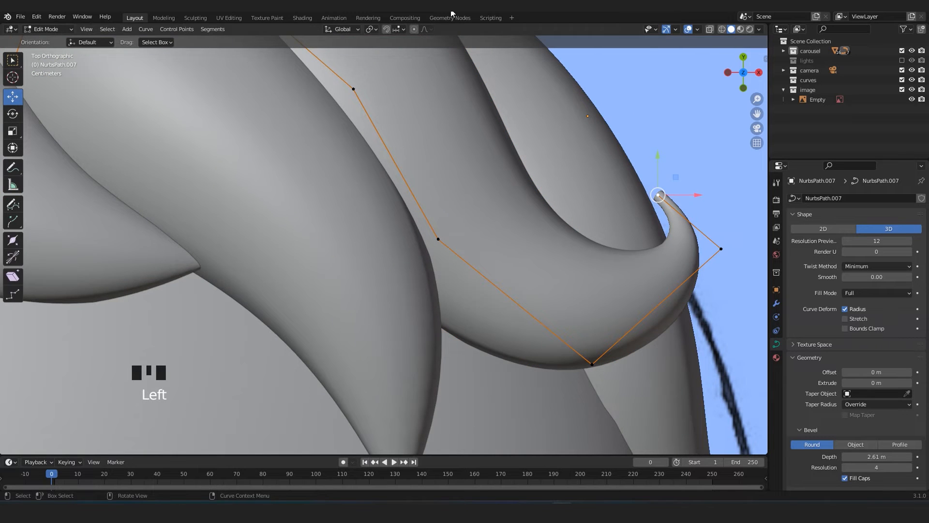
key(alt+s)
click(676, 202)
scroll(639, 310, down, 6)
shift+middle_drag(626, 344, 590, 247)
key(Tab)
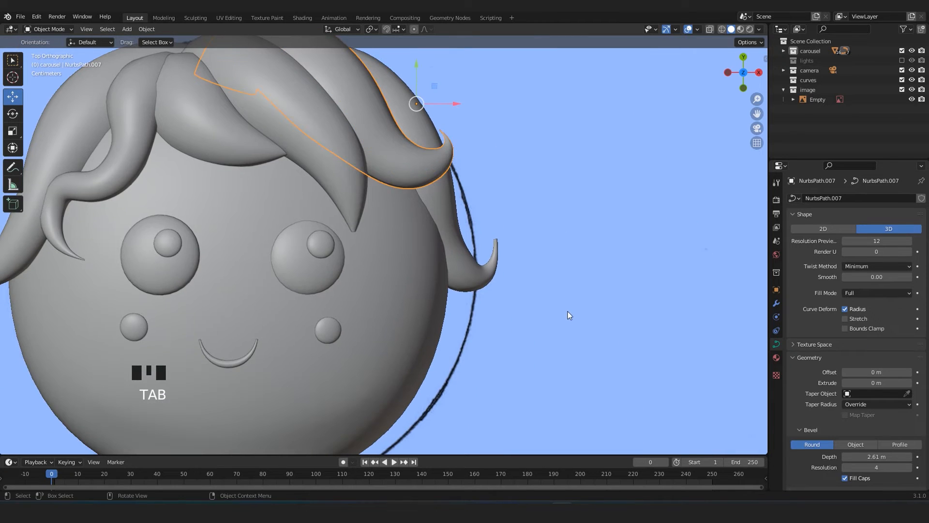
Narrow the tip of the side lock below the curled fringe lock by shrinking its end control point radius.
click(513, 266)
click(502, 260)
key(Tab)
scroll(638, 253, up, 4)
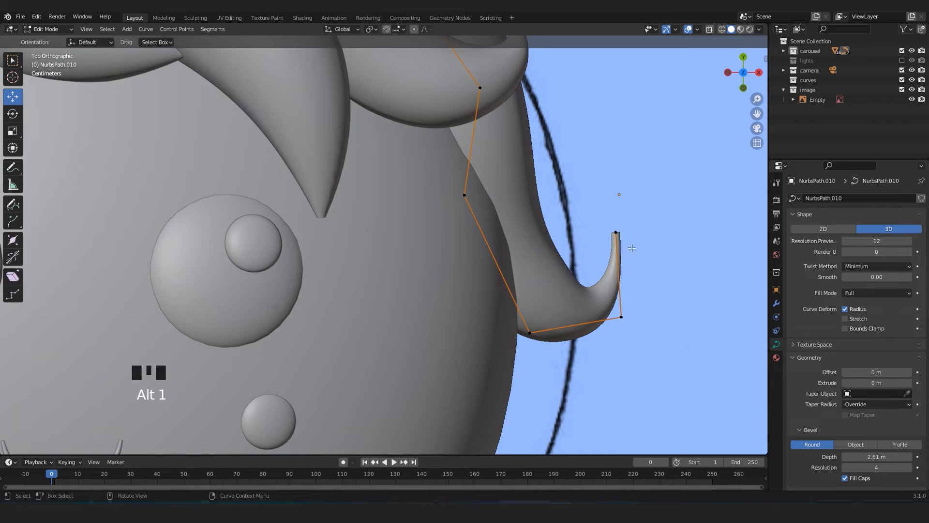
key(alt+s)
click(630, 266)
scroll(625, 268, down, 5)
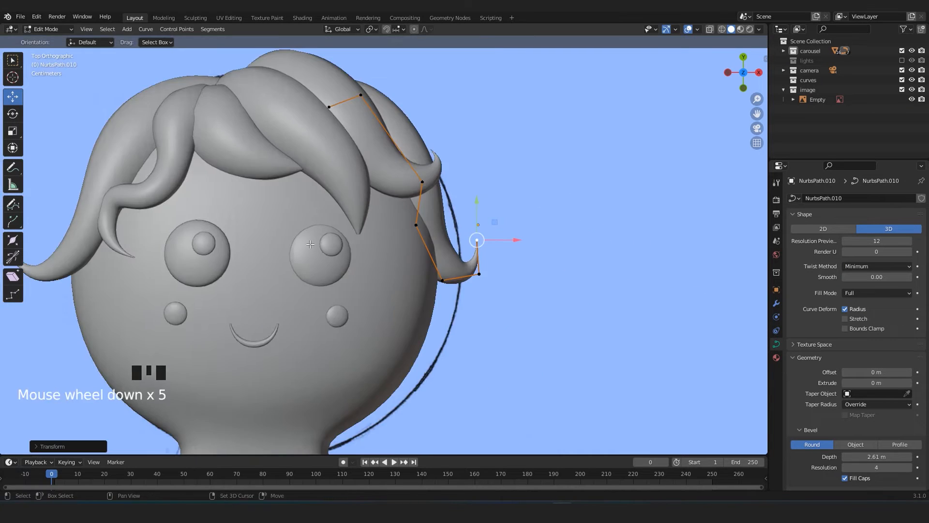
shift+middle_drag(465, 269, 660, 275)
key(Tab)
Narrow the tip of the long outer lock behind the wavy strand by shrinking its end control point radius.
scroll(205, 260, up, 2)
click(178, 264)
key(Tab)
click(126, 246)
key(alt+s)
click(191, 265)
key(Tab)
scroll(196, 269, down, 5)
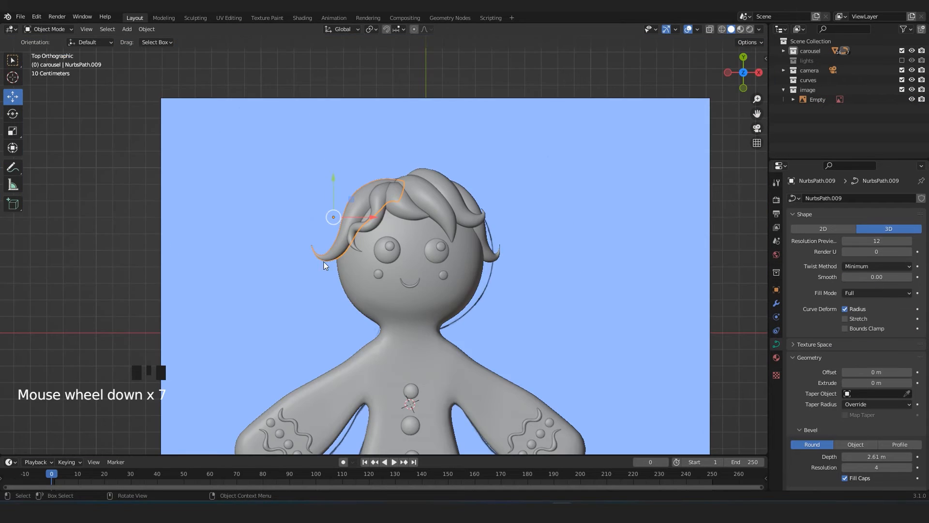
Set the preview resolution of the side lock below the curled fringe lock to 8 and its bevel resolution to 2.
middle_drag(196, 269, 513, 243)
key(KP_7)
scroll(490, 273, up, 4)
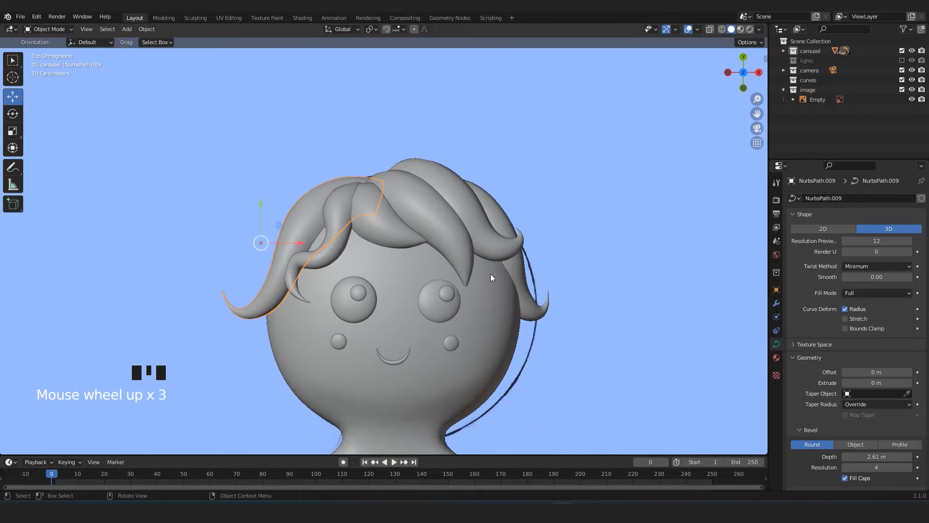
click(521, 194)
click(520, 194)
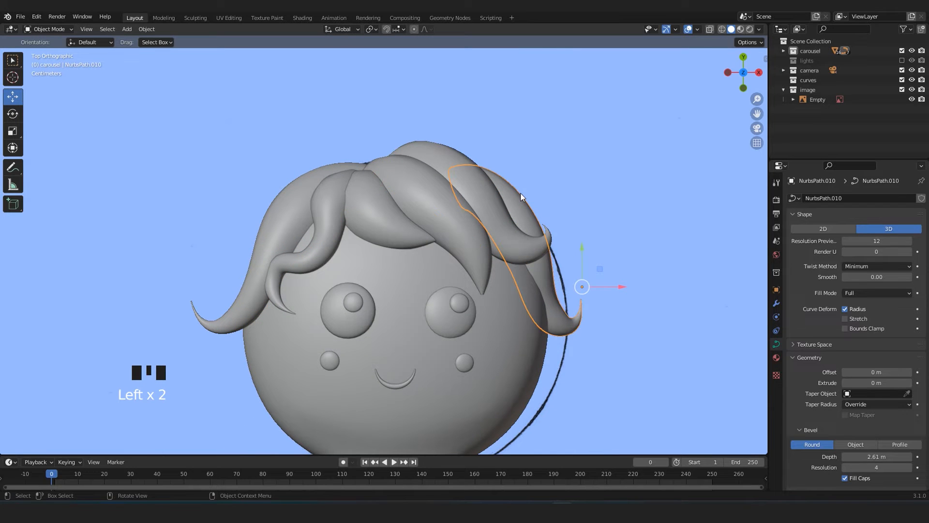
shift+middle_drag(617, 346, 571, 326)
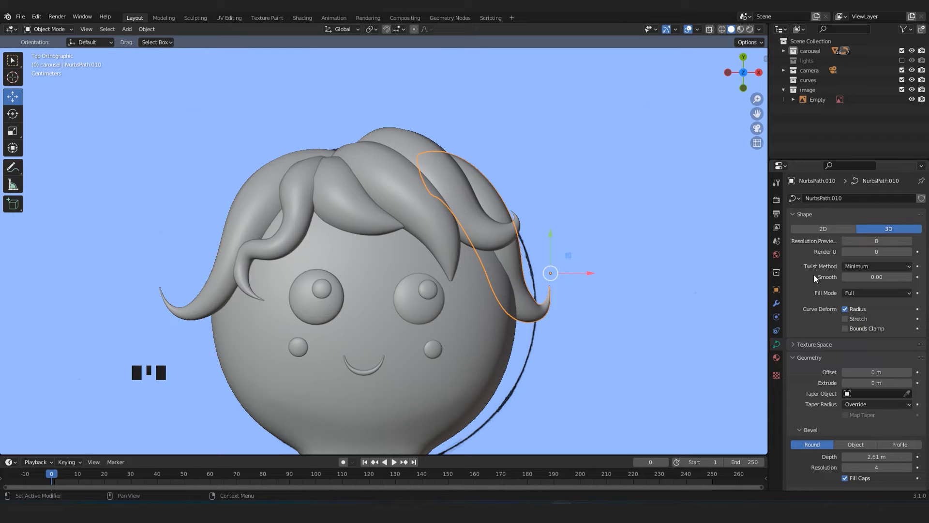
scroll(850, 370, down, 5)
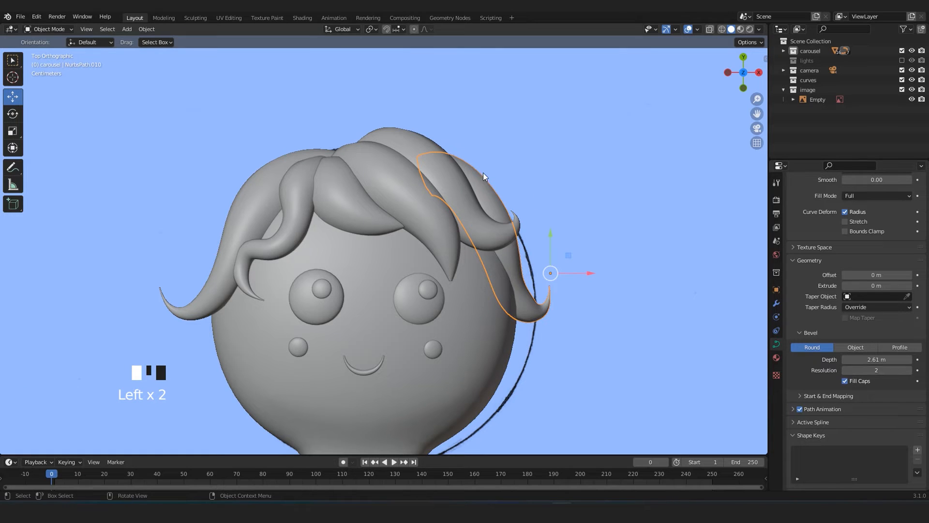
Reduce the curled fringe lock's preview resolution and set its bevel resolution to 2.
scroll(879, 303, up, 14)
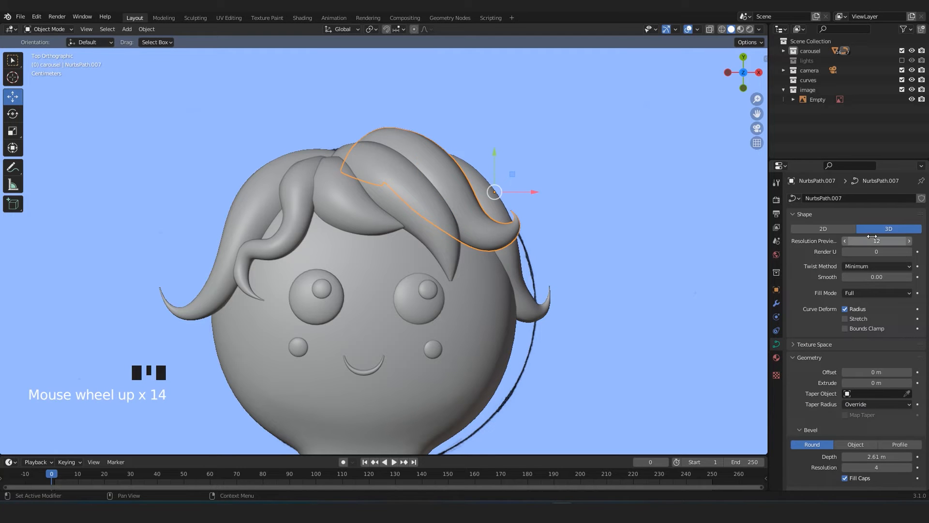
scroll(814, 394, down, 9)
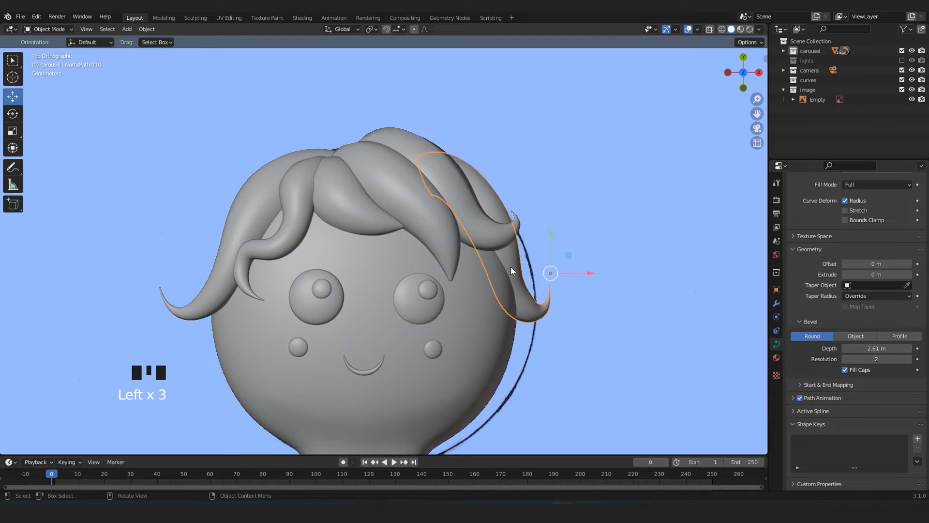
click(469, 217)
key(KP_Decimal)
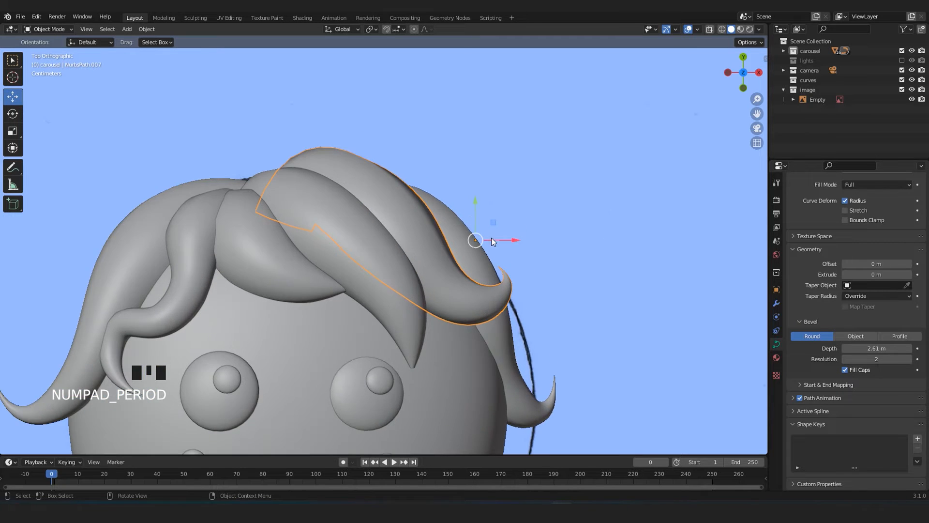
middle_drag(583, 149, 186, 161)
key(Tab)
key(Tab)
key(KP_7)
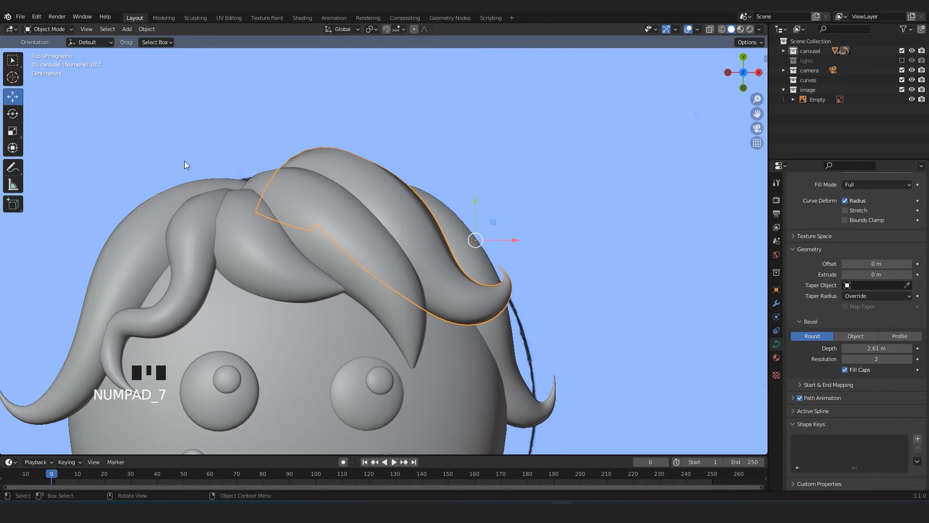
Lower the pointed fringe lock's curve resolution, and set the short fringe lock's preview resolution to 8 and bevel resolution to 2.
shift+middle_drag(179, 209, 196, 152)
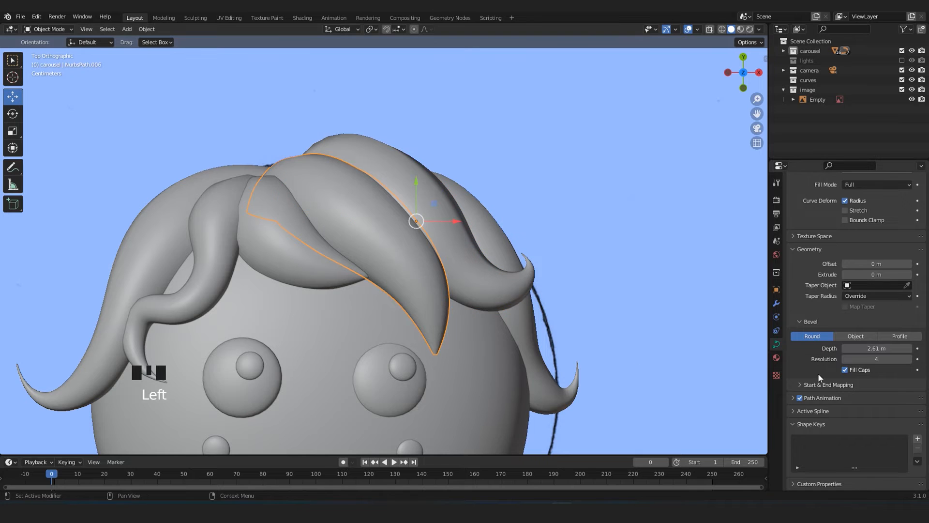
scroll(842, 219, up, 7)
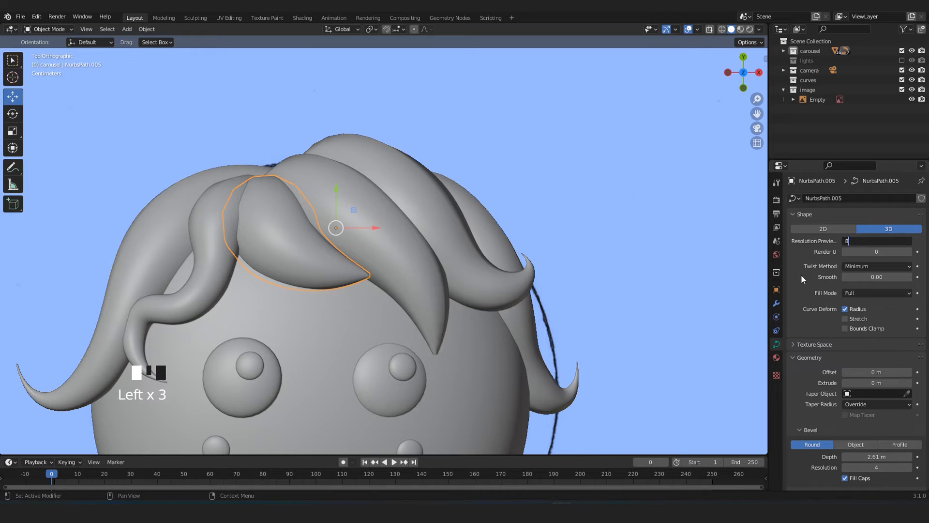
scroll(820, 396, down, 7)
click(874, 359)
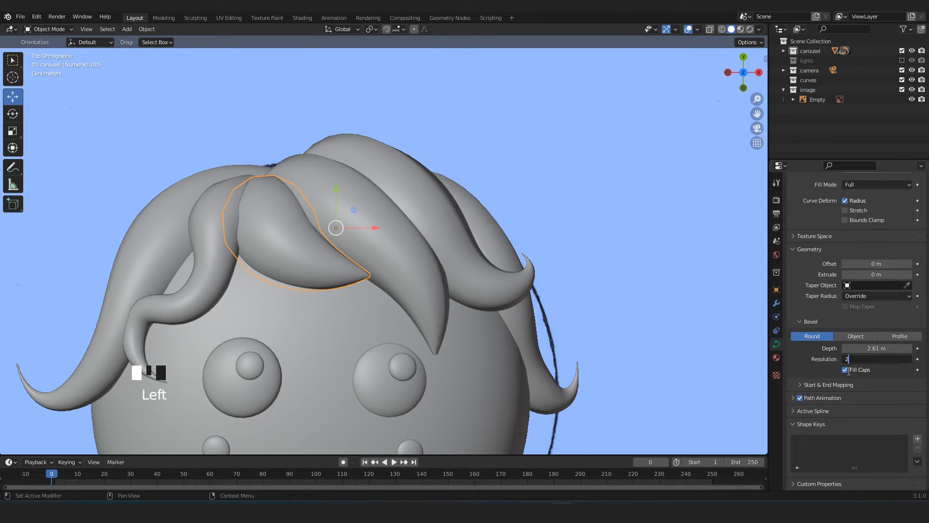
Set the wavy lock's bevel resolution to 2 and its preview resolution to 8.
click(234, 266)
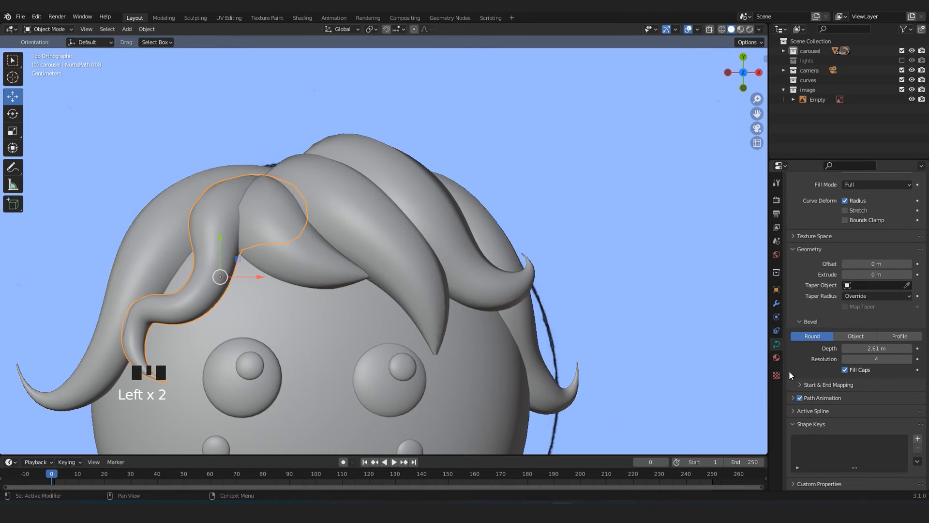
click(874, 360)
click(815, 367)
scroll(835, 339, up, 12)
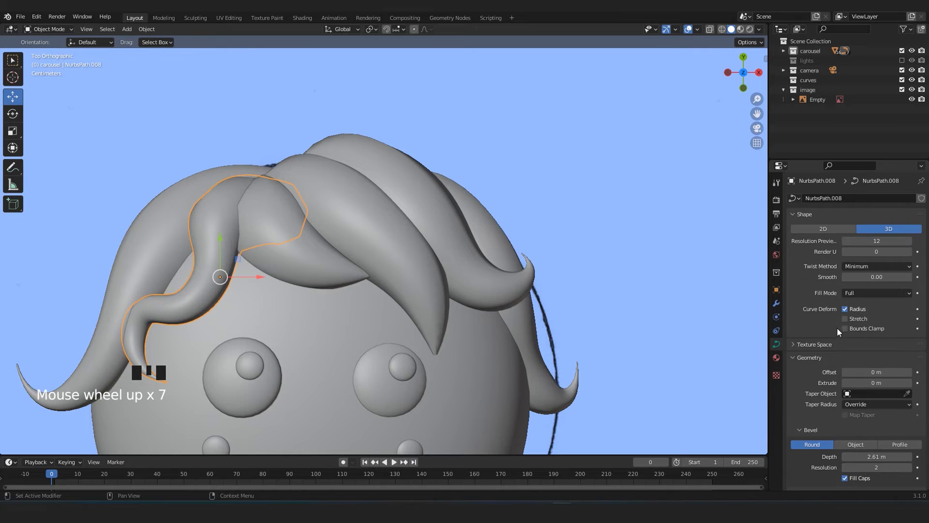
click(858, 244)
text(8)
click(803, 269)
Reduce the preview resolution of the long outer lock behind the wavy one and set its bevel resolution to 2.
click(149, 222)
click(870, 240)
click(869, 239)
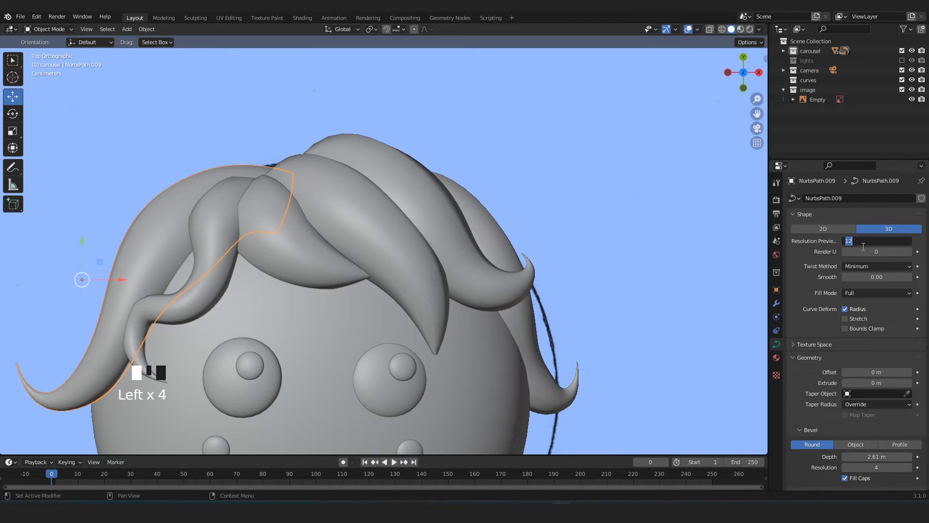
scroll(802, 280, down, 7)
click(827, 364)
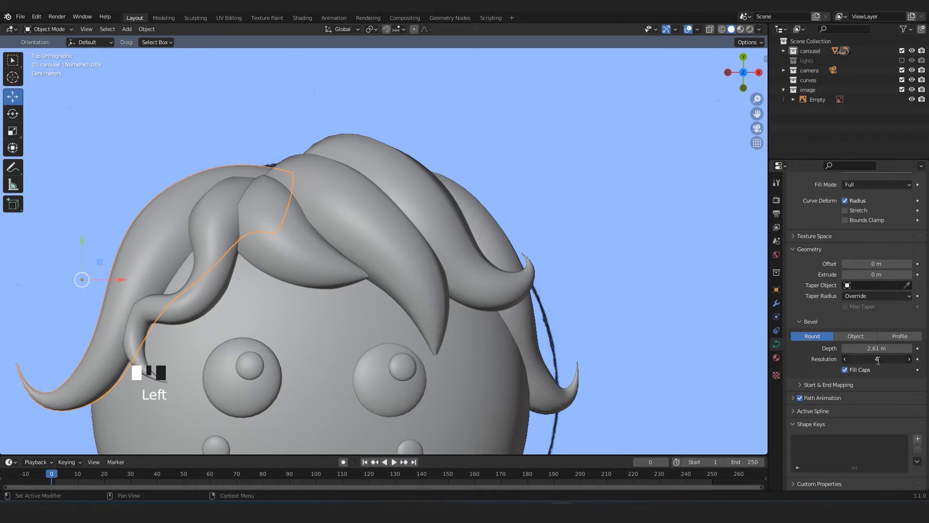
key(Return)
scroll(382, 246, down, 3)
scroll(350, 275, down, 1)
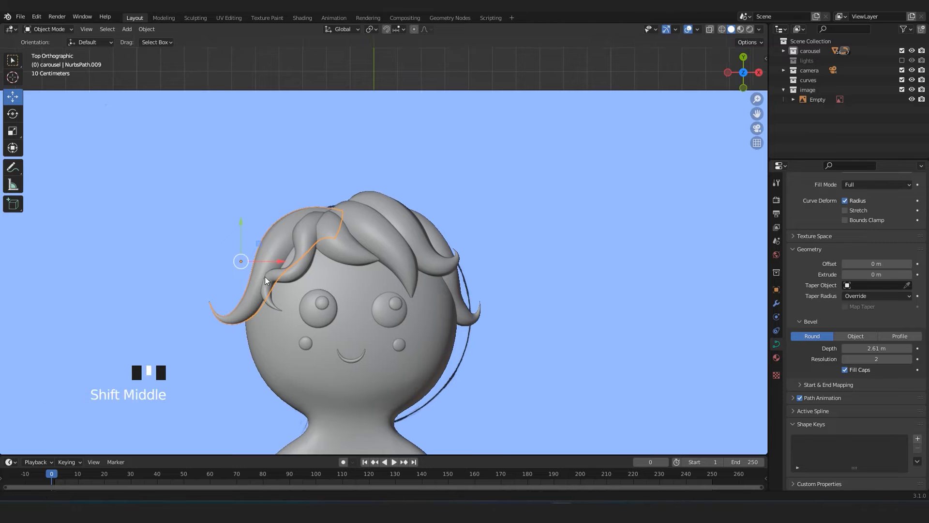
Select all the hair lock curves and convert them to meshes.
shift+middle_drag(258, 278, 314, 225)
scroll(313, 225, up, 1)
shift+click(335, 205)
click(332, 202)
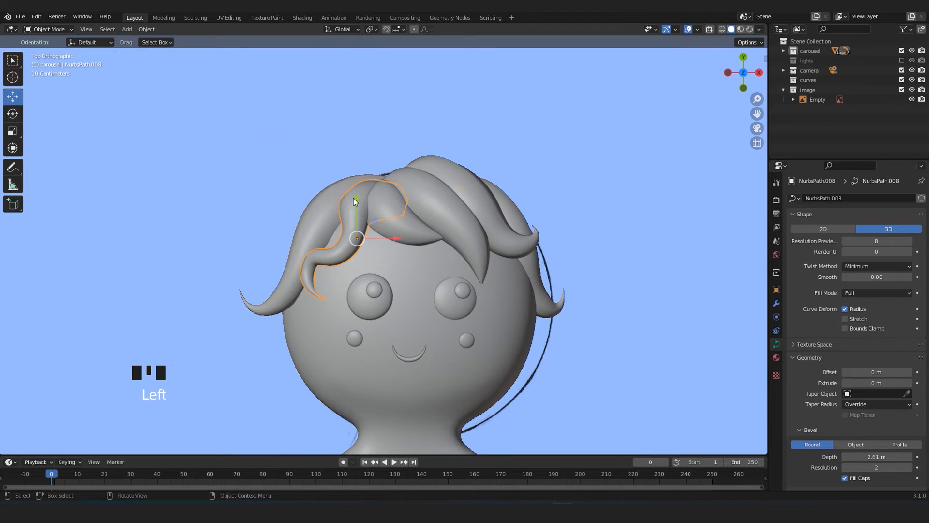
shift+click(408, 202)
shift+click(410, 220)
shift+click(455, 189)
shift+click(511, 202)
shift+click(510, 203)
click(148, 30)
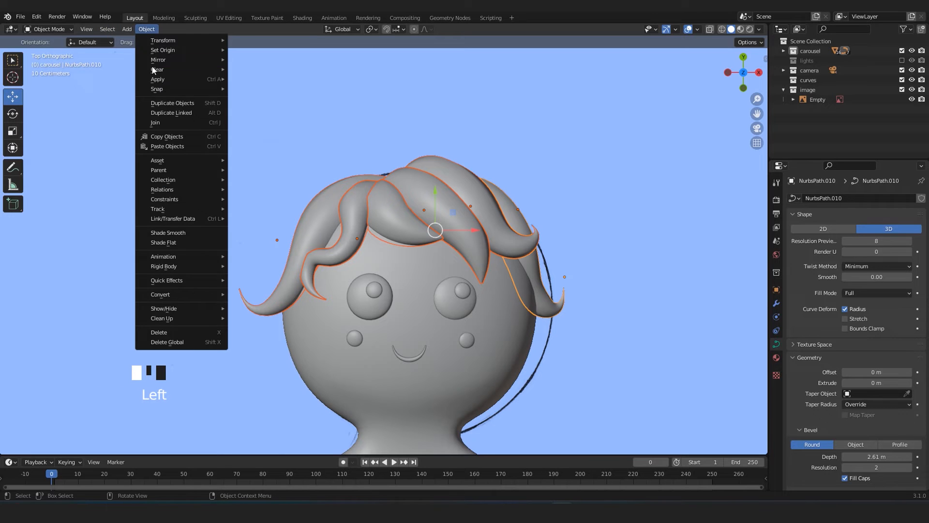
mouse_move(172, 294)
click(277, 308)
Inspect the topology of the converted hair lock meshes in edge selection mode.
key(Tab)
scroll(356, 237, up, 4)
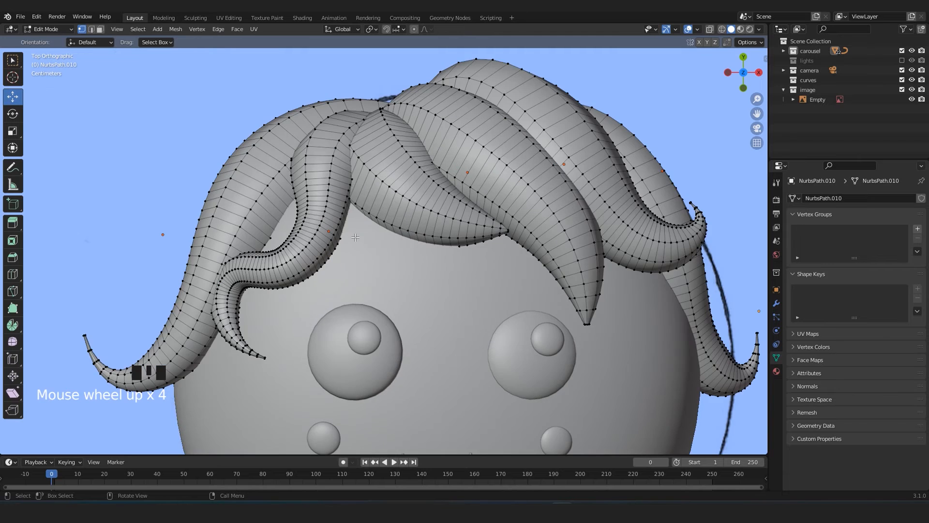
scroll(355, 237, down, 4)
key(2)
scroll(377, 229, up, 3)
scroll(377, 229, down, 3)
mouse_move(377, 229)
shift+middle_down()
mouse_move(377, 146)
mouse_move(387, 262)
mouse_move(383, 221)
shift+middle_up()
scroll(378, 146, up, 3)
scroll(387, 262, up, 3)
scroll(388, 262, down, 5)
key(Tab)
scroll(363, 214, down, 6)
scroll(455, 100, up, 4)
scroll(484, 87, down, 4)
Check the mesh of the wavy icing line on the arm.
click(447, 213)
scroll(446, 213, up, 3)
shift+middle_drag(447, 213, 512, 297)
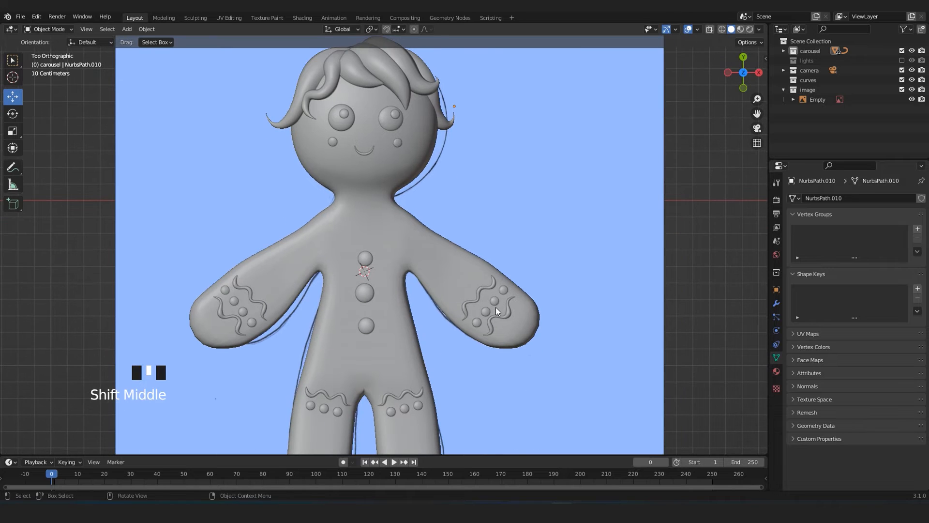
click(495, 308)
key(Tab)
key(Tab)
key(Tab)
click(506, 315)
key(Tab)
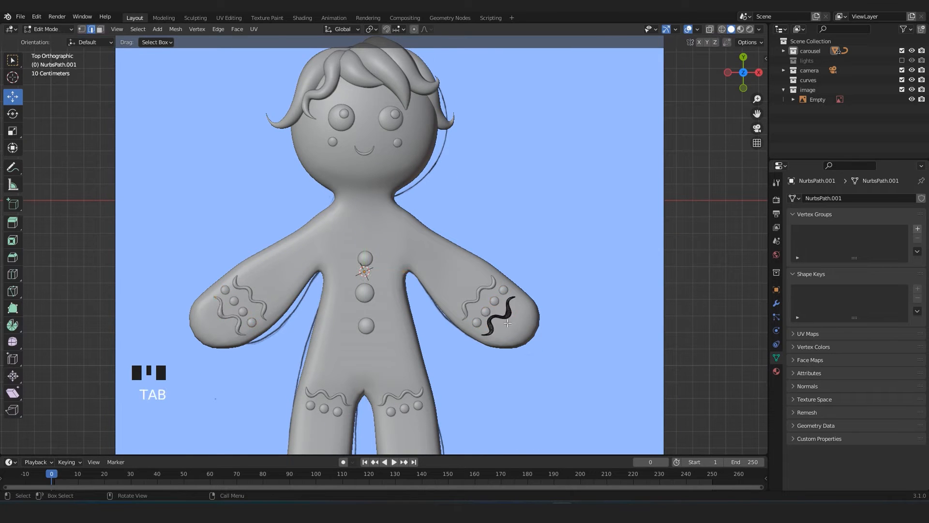
scroll(505, 315, up, 4)
shift+middle_drag(556, 350, 544, 247)
key(Tab)
scroll(376, 202, down, 6)
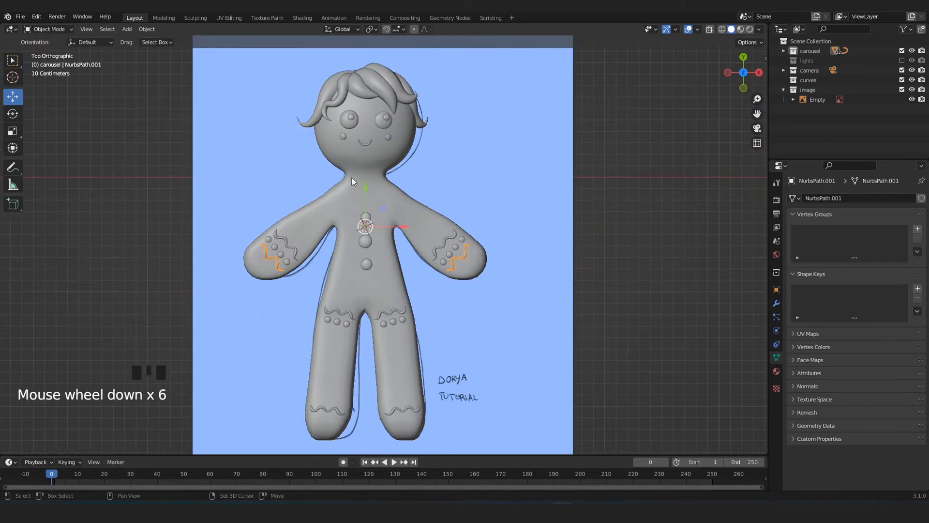
Hide the gingerbread reference image behind the figure and return to the top view.
shift+middle_drag(376, 202, 330, 242)
scroll(359, 269, up, 5)
scroll(374, 278, down, 5)
middle_drag(381, 294, 437, 286)
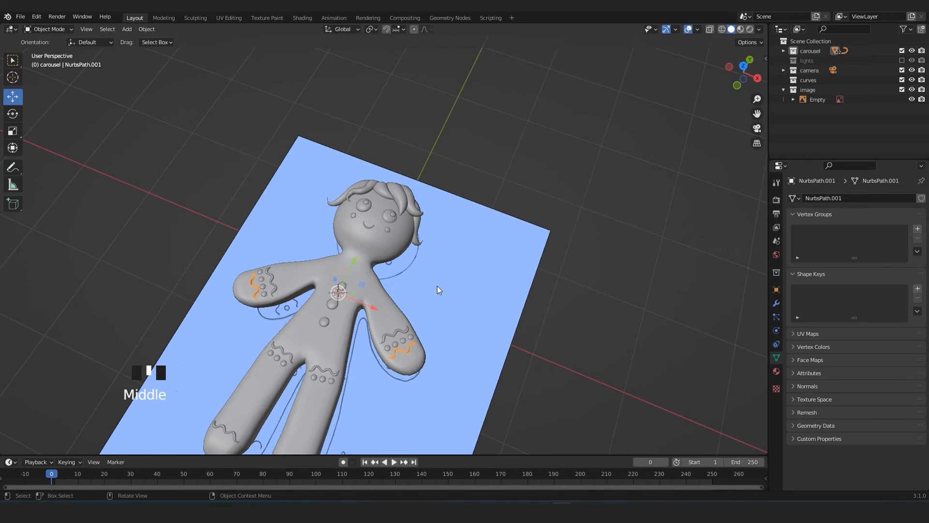
click(437, 286)
key(h)
key(KP_7)
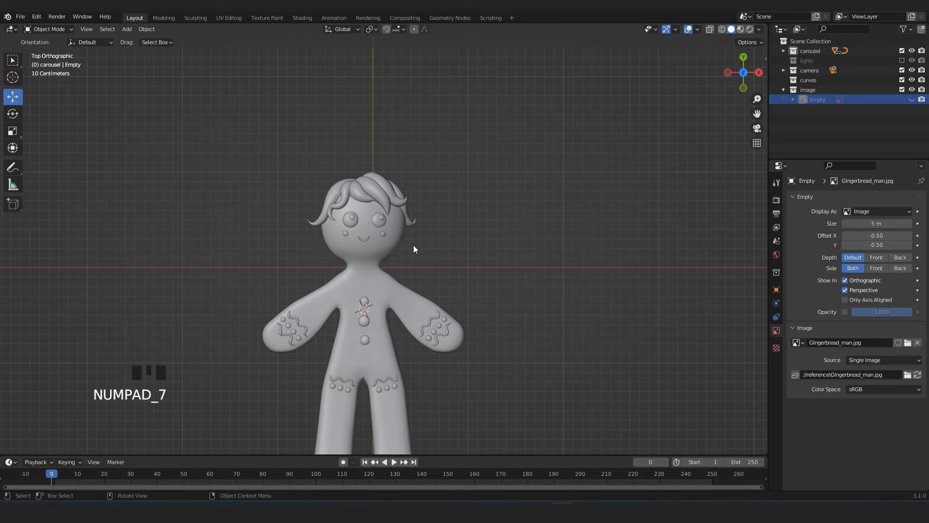
Examine the complete gingerbread model from above and from several angles without the reference image.
scroll(423, 261, up, 4)
shift+middle_drag(417, 295, 449, 324)
scroll(507, 242, down, 4)
scroll(460, 269, up, 4)
scroll(419, 268, up, 3)
middle_drag(419, 269, 495, 244)
scroll(476, 274, down, 6)
key(KP_7)
scroll(501, 232, up, 2)
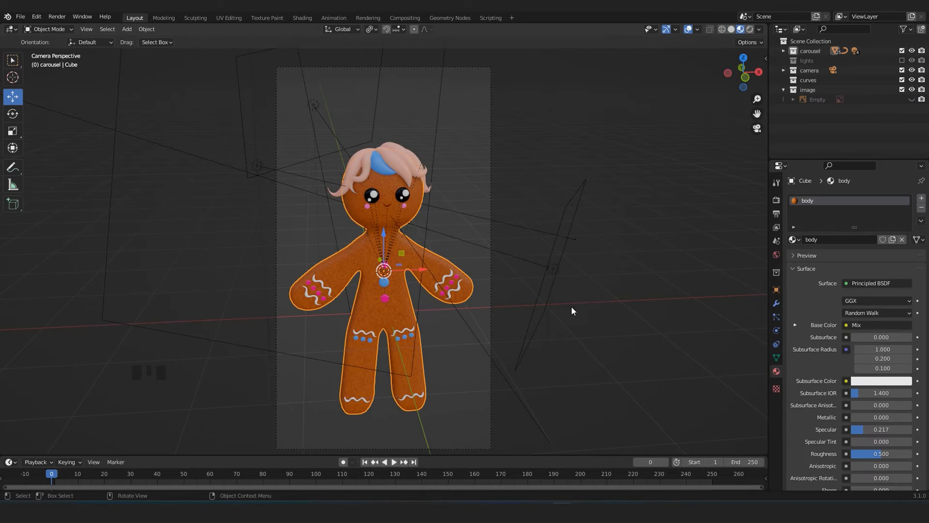
shift+middle_drag(387, 252, 469, 209)
scroll(408, 265, up, 3)
scroll(459, 245, down, 3)
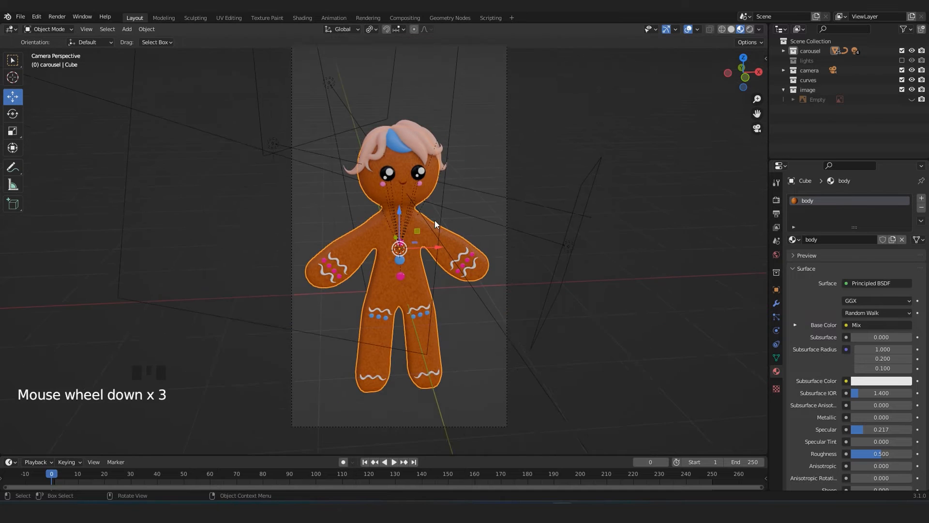
Examine the textured figure's face, hair and body materials up close in the camera view.
shift+middle_drag(459, 245, 434, 289)
scroll(451, 326, up, 7)
shift+middle_drag(465, 347, 418, 300)
scroll(443, 324, down, 4)
scroll(408, 301, up, 4)
scroll(408, 304, up, 2)
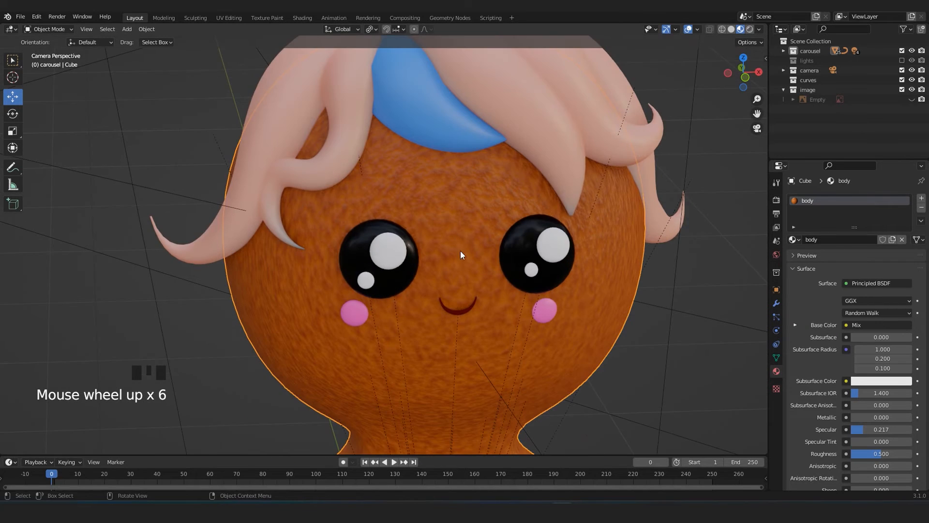
scroll(484, 339, down, 4)
shift+middle_drag(469, 338, 474, 350)
scroll(474, 350, up, 2)
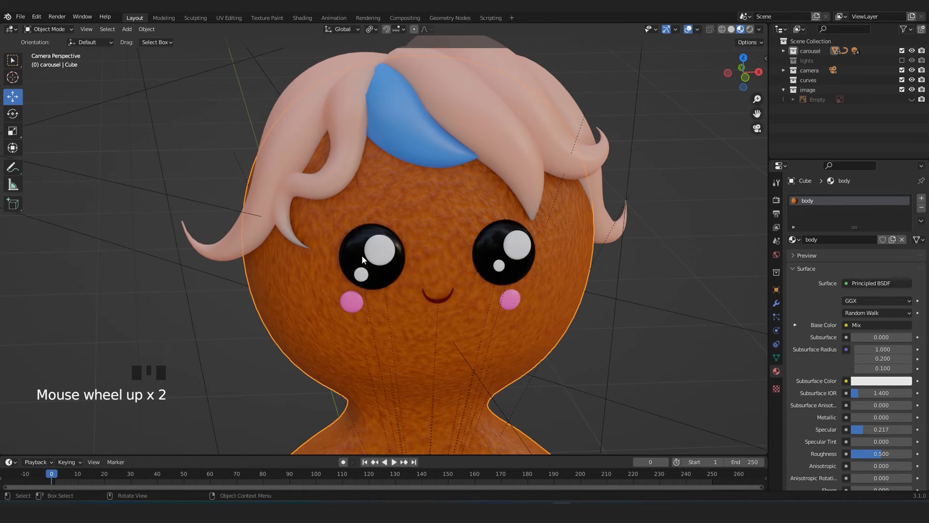
Examine the figure's eyes, cheeks and mouth up close in the camera view.
scroll(459, 311, up, 3)
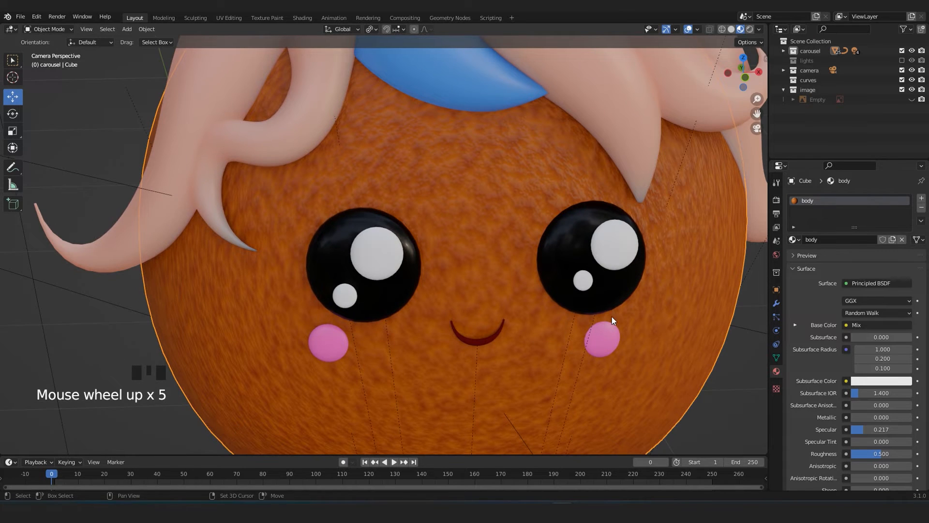
scroll(559, 274, up, 1)
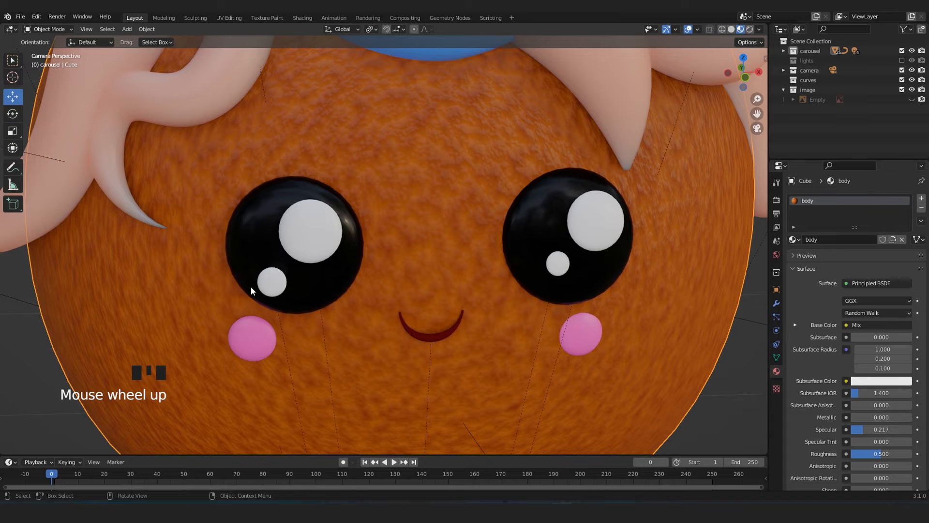
scroll(552, 289, down, 2)
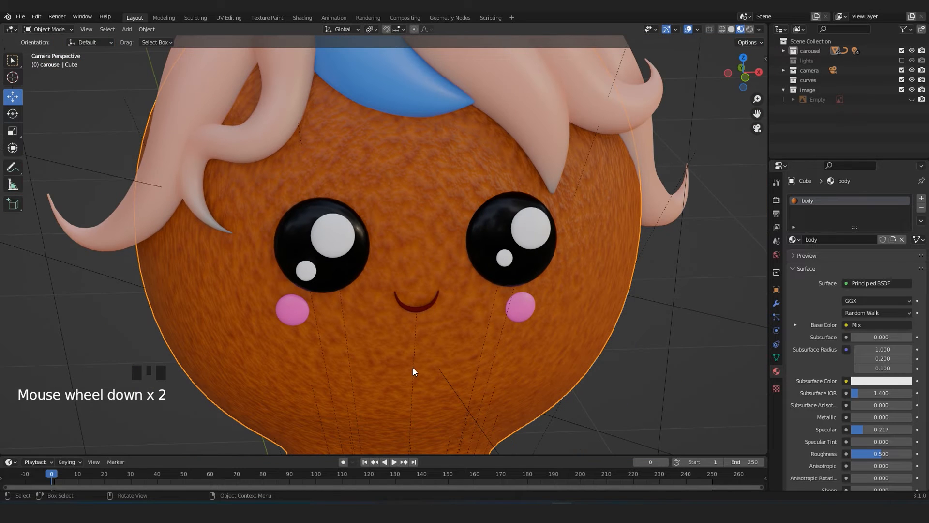
scroll(389, 322, down, 3)
shift+middle_drag(389, 321, 393, 323)
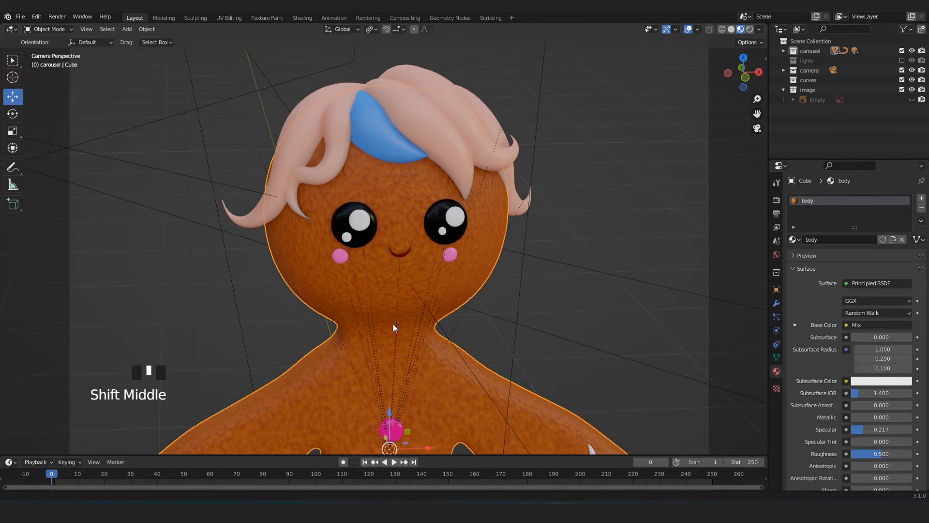
scroll(515, 267, down, 4)
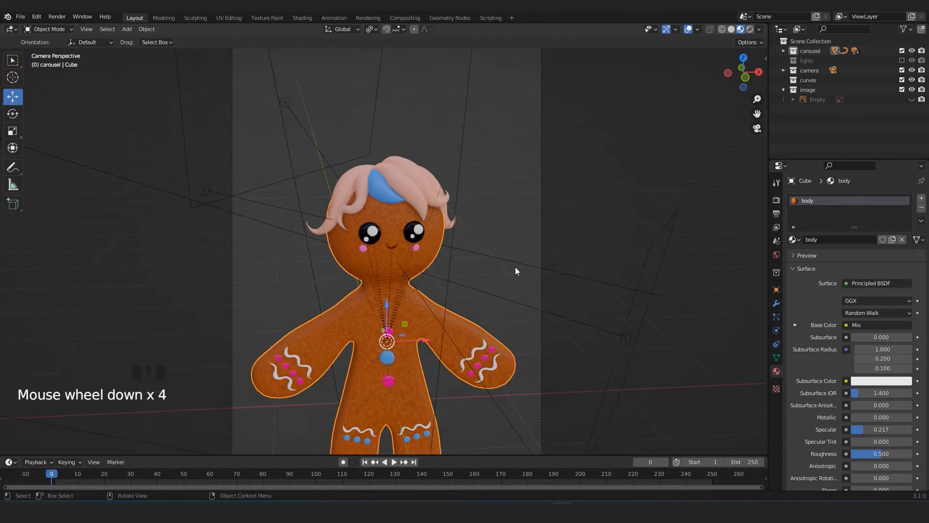
Examine the area lights placed around the figure from several angles, selecting the rim light above the head.
click(546, 242)
shift+middle_drag(545, 242, 449, 320)
scroll(382, 336, up, 2)
scroll(504, 243, down, 4)
middle_drag(504, 243, 335, 124)
scroll(399, 271, up, 4)
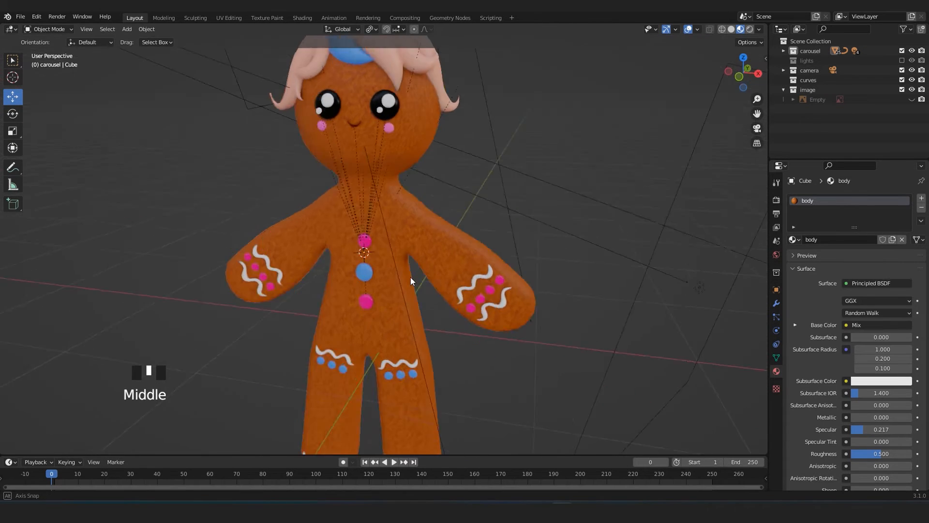
scroll(436, 242, up, 2)
scroll(435, 242, down, 3)
middle_drag(482, 250, 403, 263)
scroll(371, 123, down, 2)
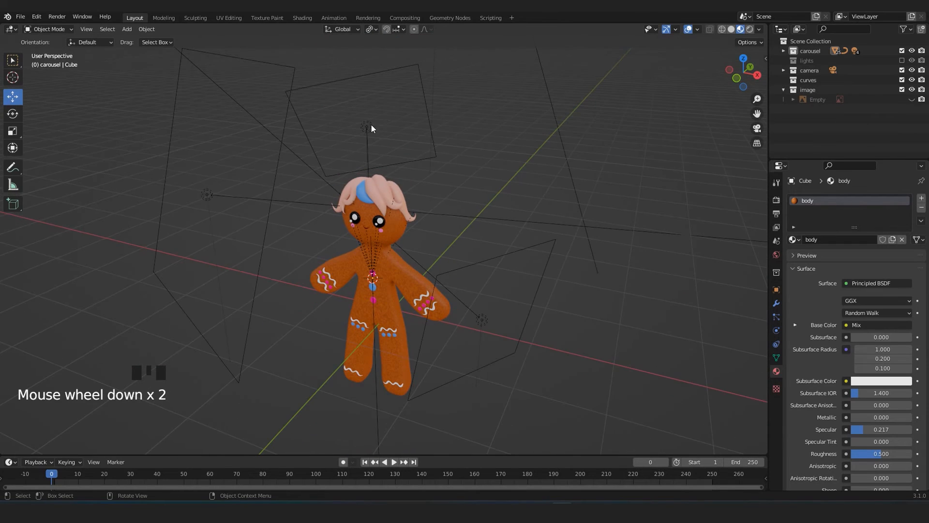
double_click(374, 125)
middle_drag(375, 125, 466, 274)
Return to the camera view, select the gingerbread body and display its material nodes in the Shading workspace.
key(KP_0)
scroll(473, 183, up, 4)
scroll(465, 275, up, 3)
scroll(338, 309, down, 2)
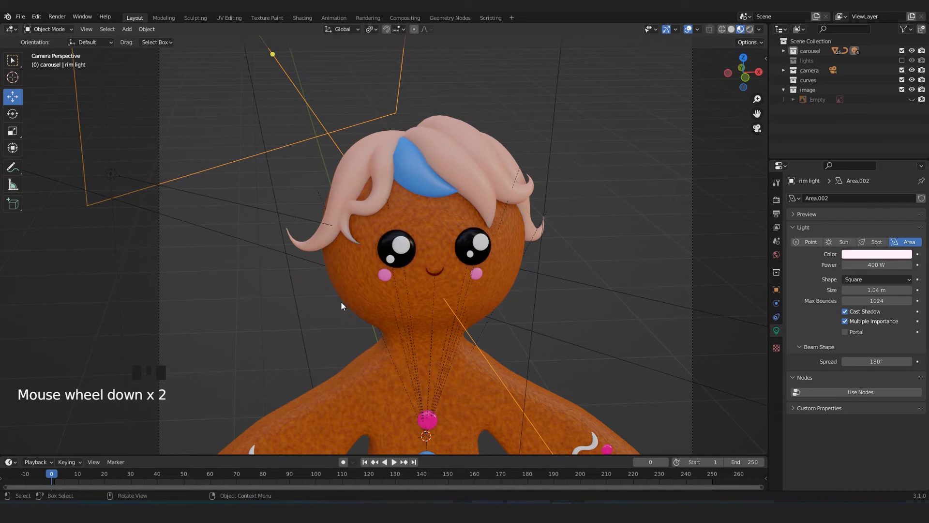
click(346, 294)
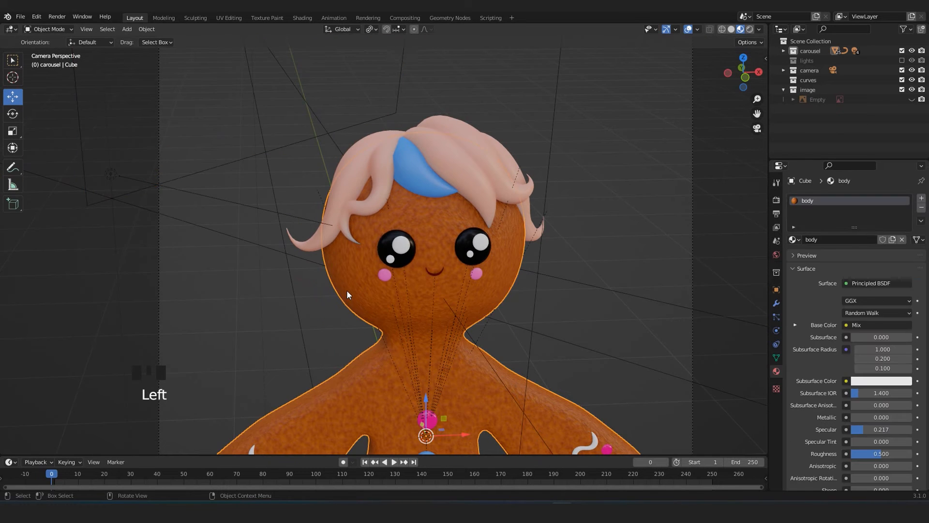
click(299, 18)
shift+middle_drag(491, 167, 449, 108)
scroll(453, 356, down, 3)
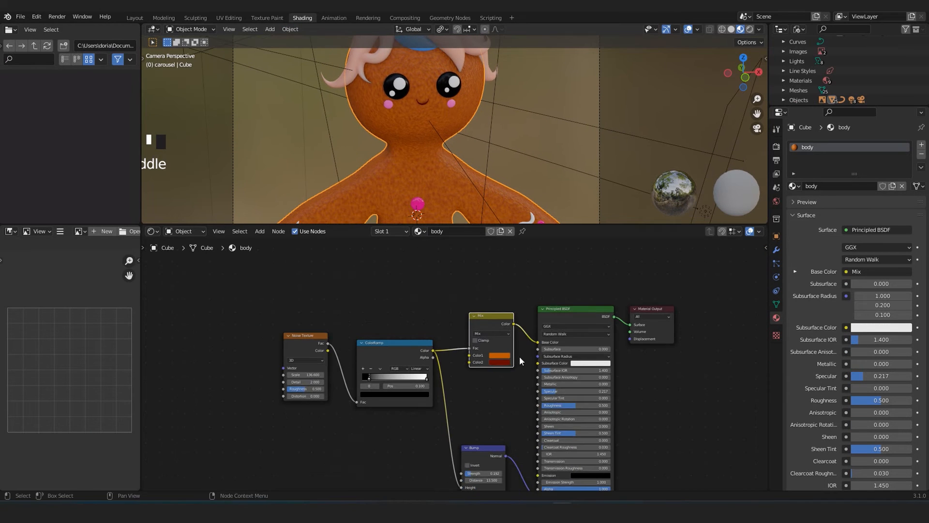
middle_drag(479, 360, 469, 349)
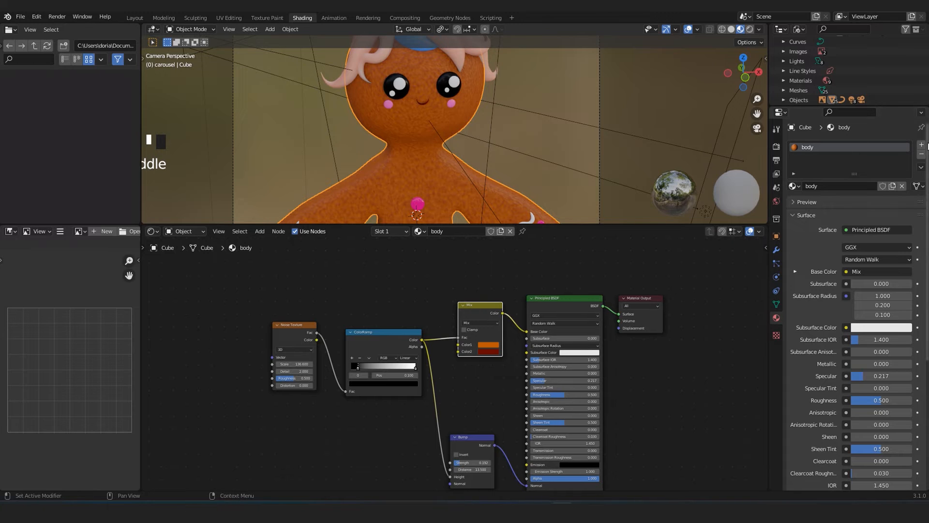
Add a second material slot with a new material to the body and remove that slot again.
click(922, 147)
click(823, 200)
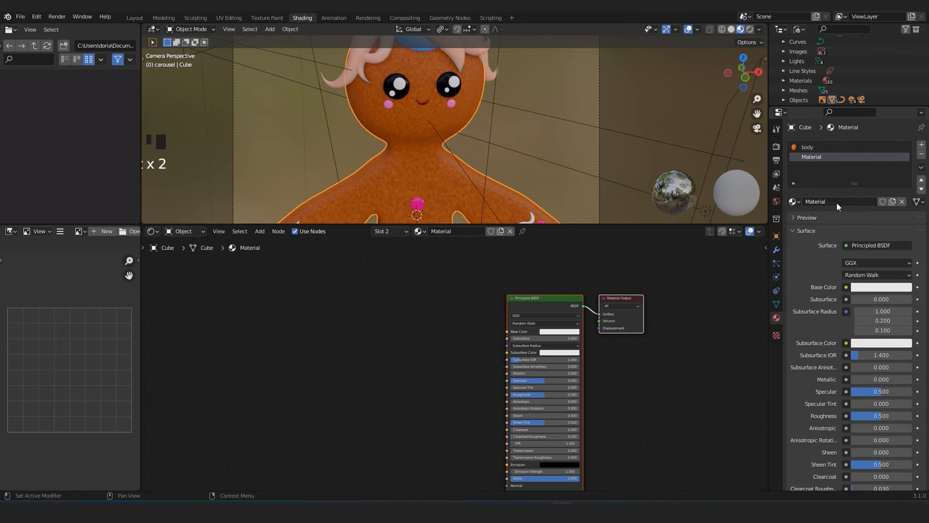
click(922, 154)
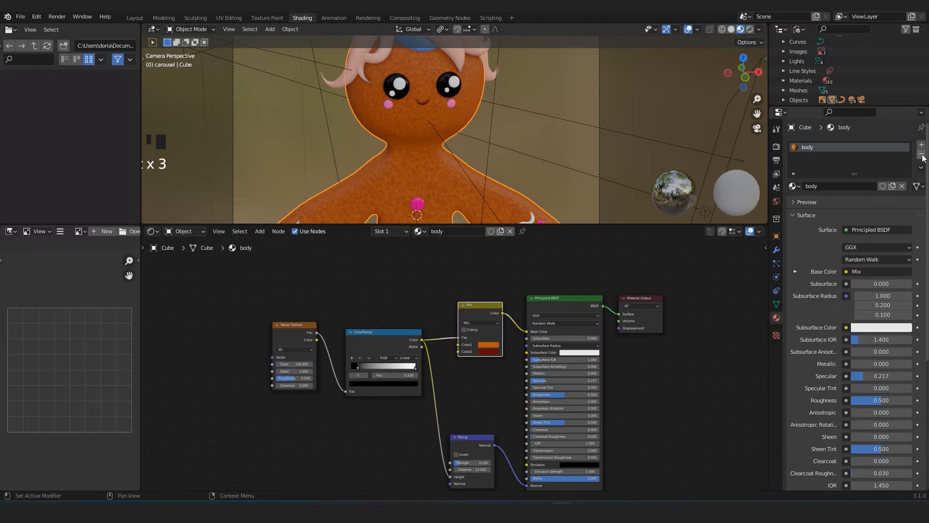
Move the Noise Texture, ColorRamp and Mix nodes together, farther away from the Principled BSDF node.
scroll(391, 343, up, 2)
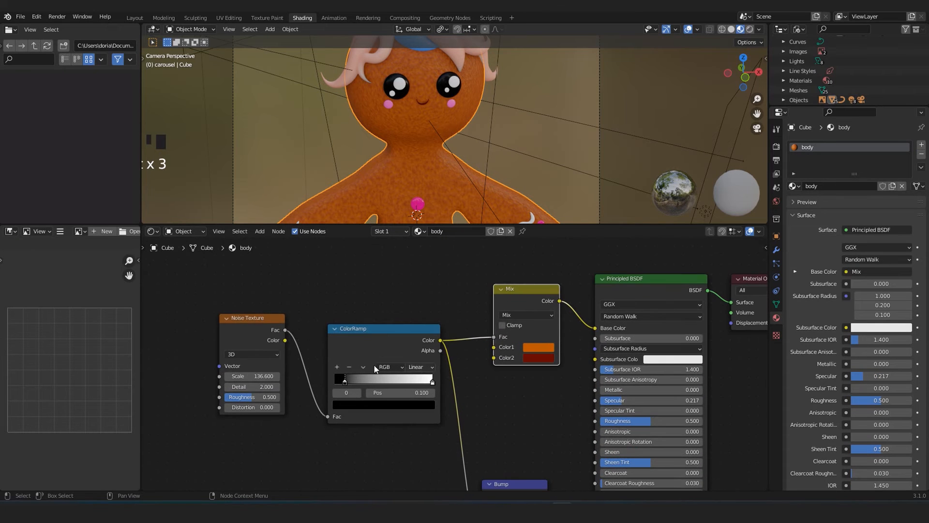
drag(210, 296, 531, 375)
key(g)
click(381, 348)
middle_drag(355, 363, 434, 363)
click(377, 327)
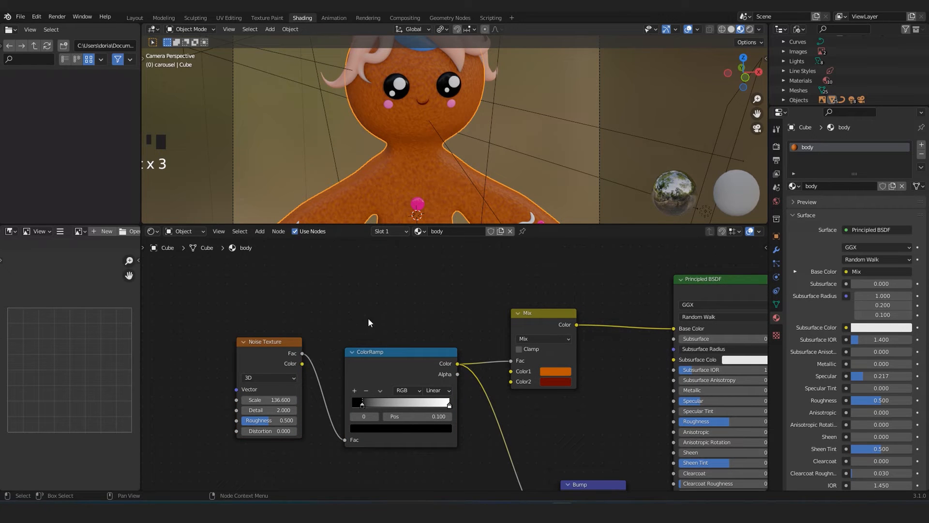
Try inserting a second Noise Texture node between the existing Noise Texture and the ColorRamp.
key(shift+a)
click(412, 305)
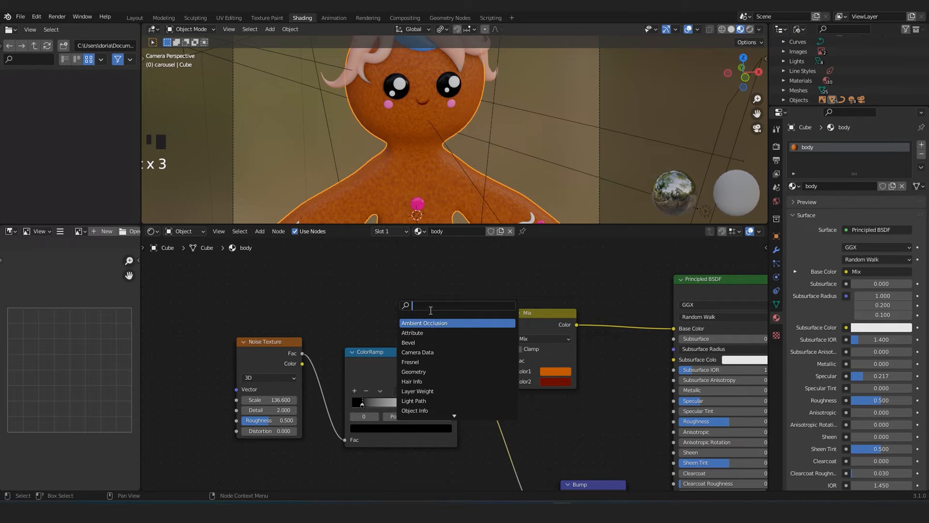
text(noise)
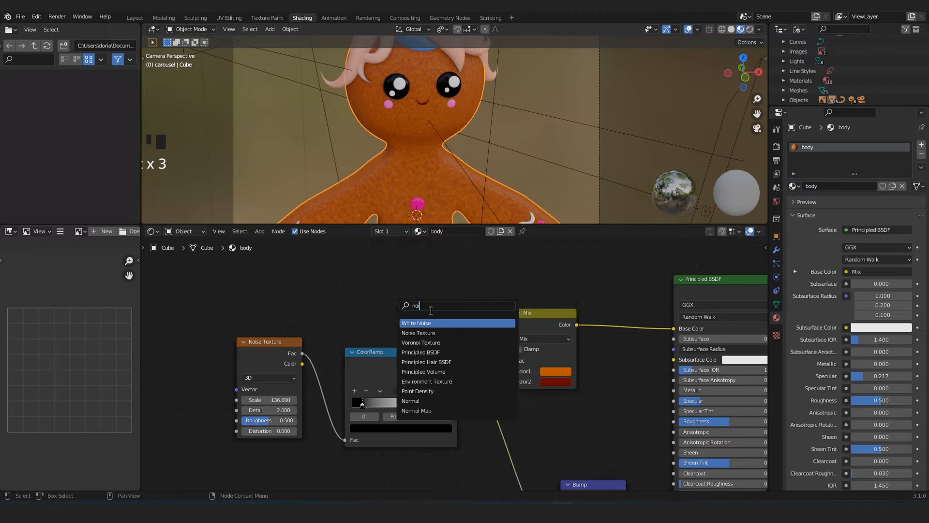
click(421, 333)
click(361, 274)
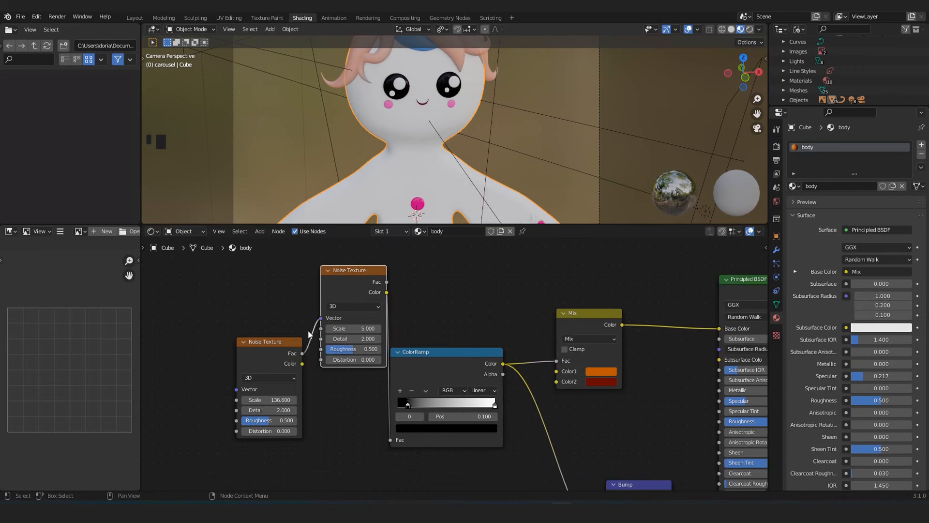
scroll(347, 333, down, 3)
scroll(347, 332, up, 3)
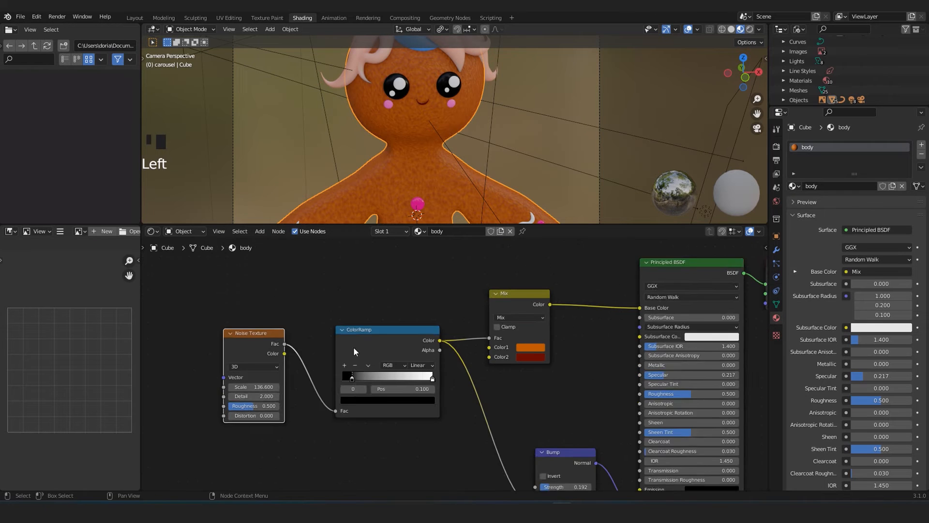
scroll(354, 346, down, 1)
key(shift+a)
click(357, 278)
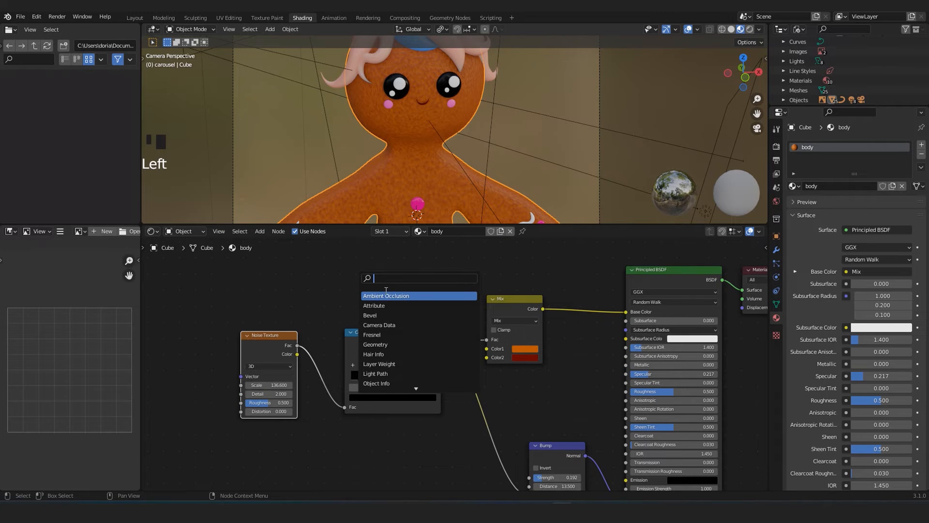
click(269, 274)
Examine the Mix node and compare its two colours with the mottled body texture up close on the face.
scroll(341, 326, up, 2)
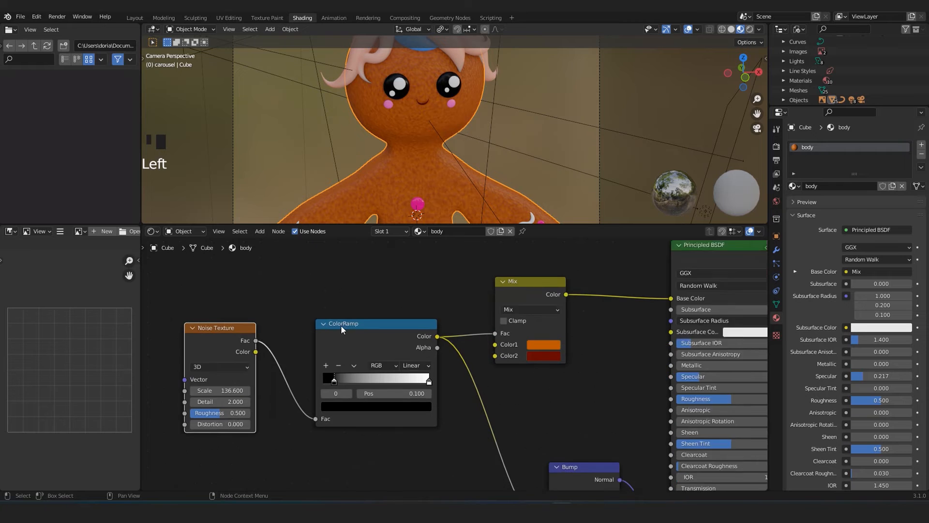
click(534, 289)
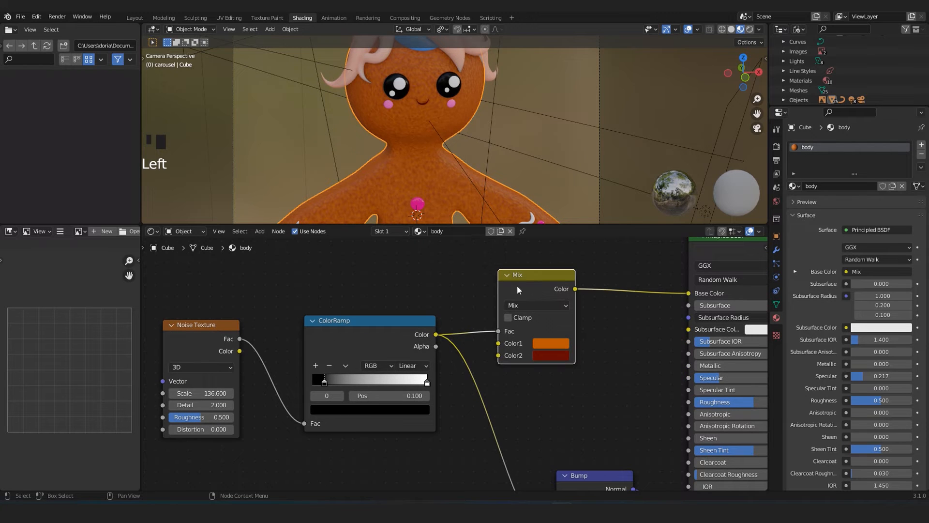
scroll(517, 285, down, 4)
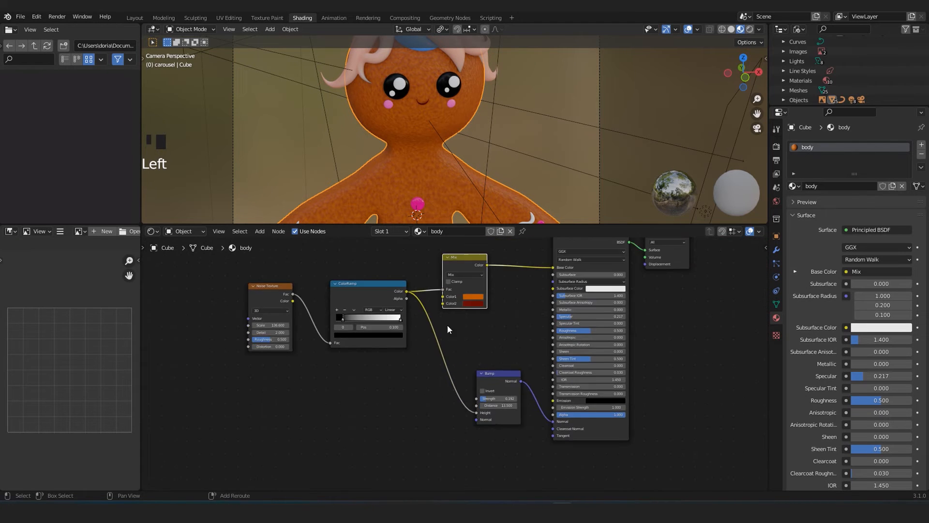
middle_drag(448, 316, 478, 388)
scroll(479, 388, up, 2)
scroll(399, 165, up, 5)
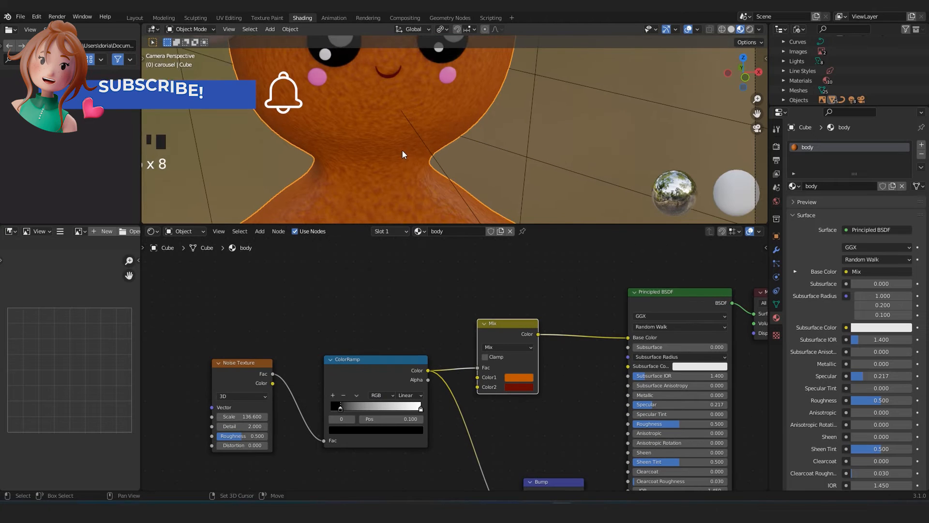
scroll(436, 179, down, 4)
scroll(410, 177, up, 6)
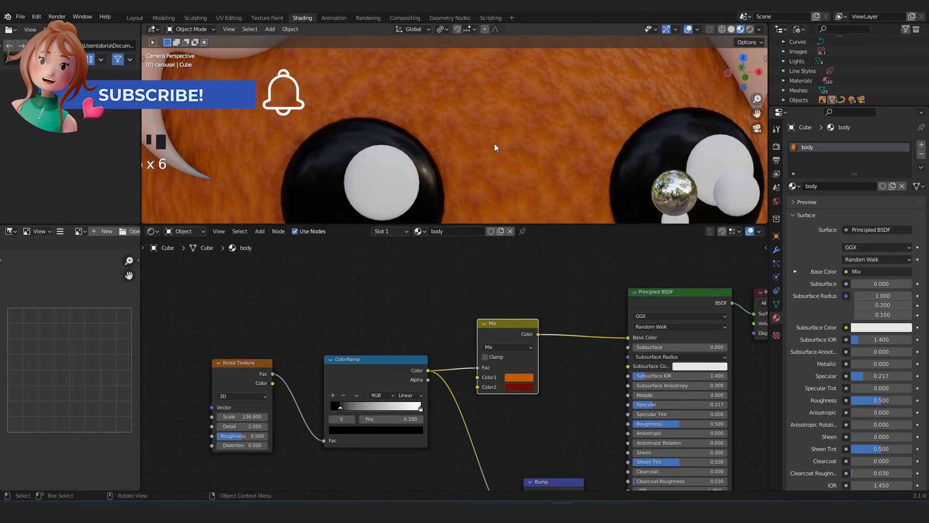
scroll(479, 138, down, 3)
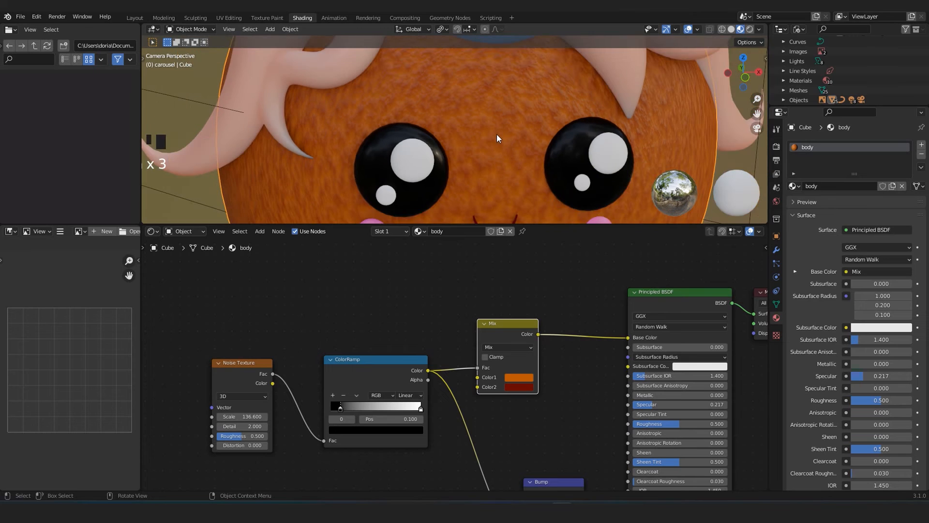
scroll(497, 138, up, 3)
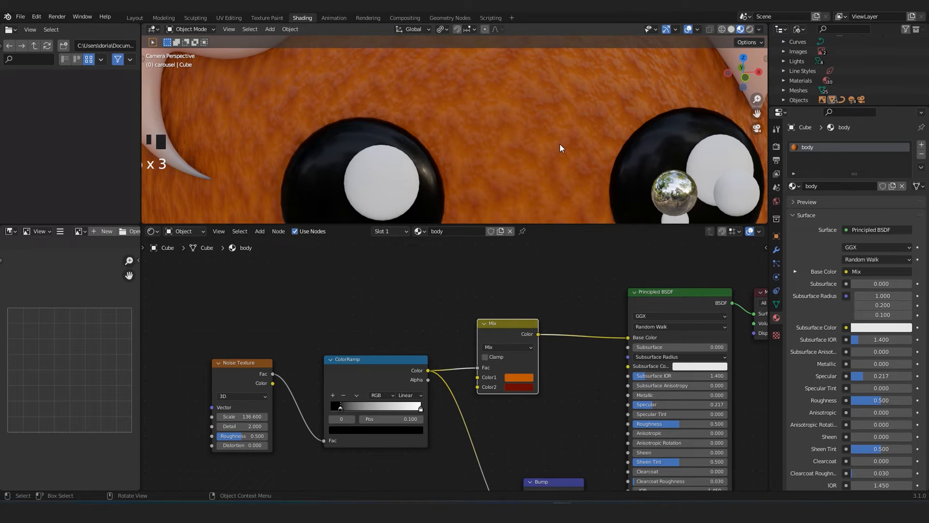
scroll(546, 147, down, 4)
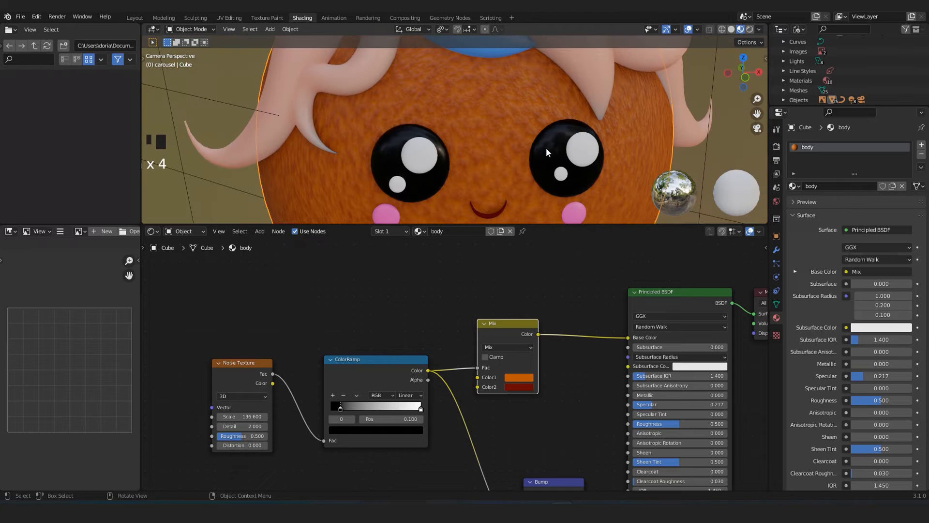
scroll(431, 356, down, 1)
Rearrange the Mix, ColorRamp and Noise Texture nodes with clearer spacing in the body material.
drag(499, 339, 532, 341)
drag(387, 373, 411, 372)
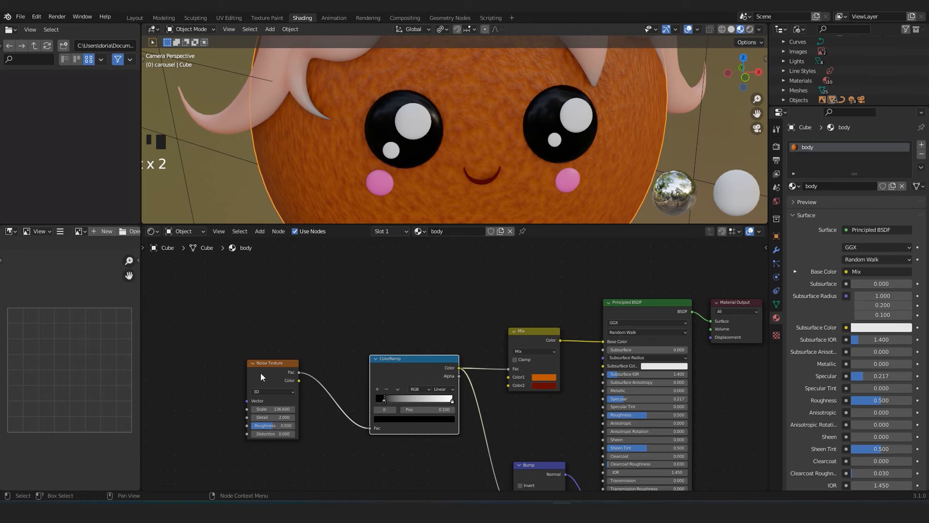
drag(261, 376, 297, 343)
Preview the Noise Texture node's output alone on the body and try another Scale value.
scroll(297, 343, up, 2)
ctrl+shift+click(255, 337)
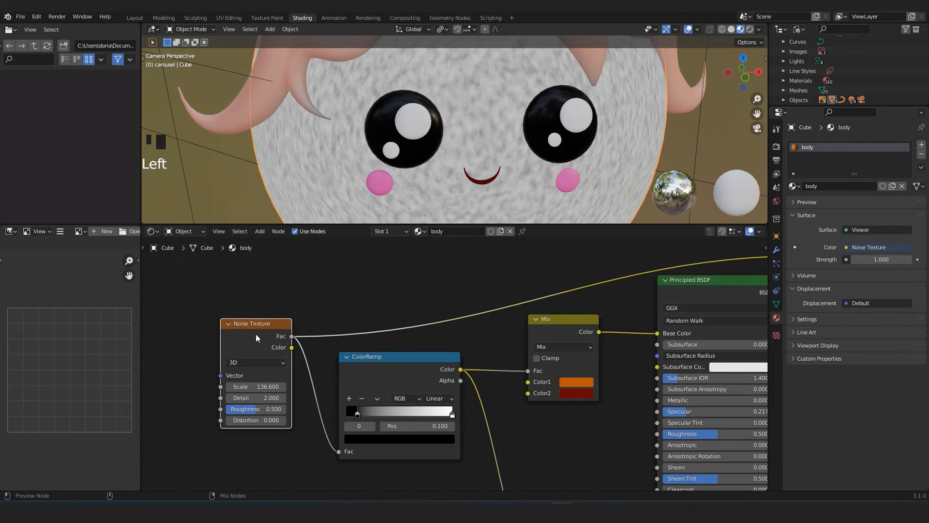
scroll(487, 132, down, 2)
scroll(208, 390, up, 2)
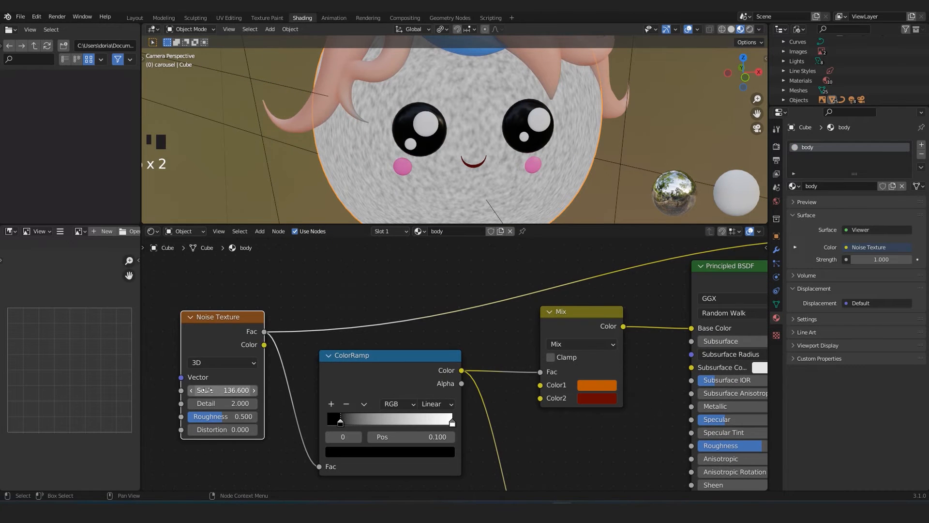
drag(223, 391, 204, 392)
key(ctrl+z)
scroll(332, 389, down, 1)
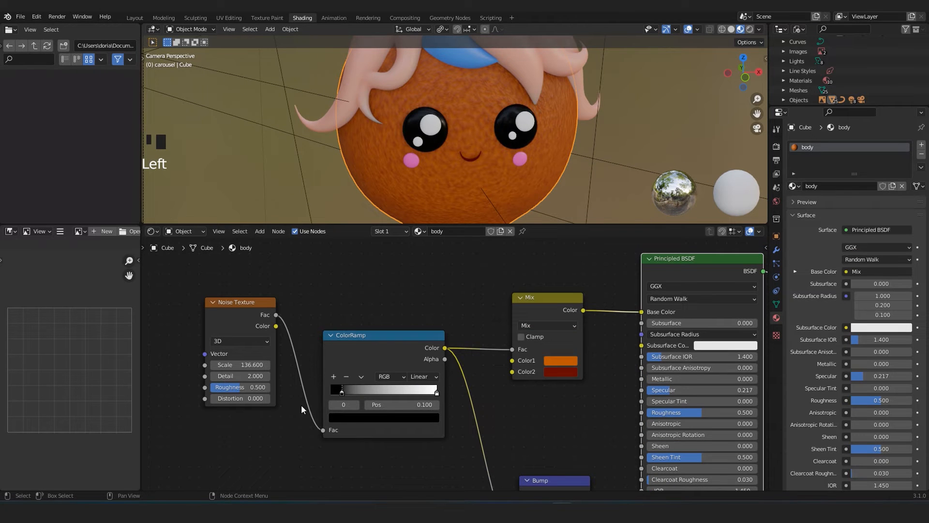
Preview the ColorRamp node's output on the body and try shifting its black stop.
scroll(342, 396, up, 2)
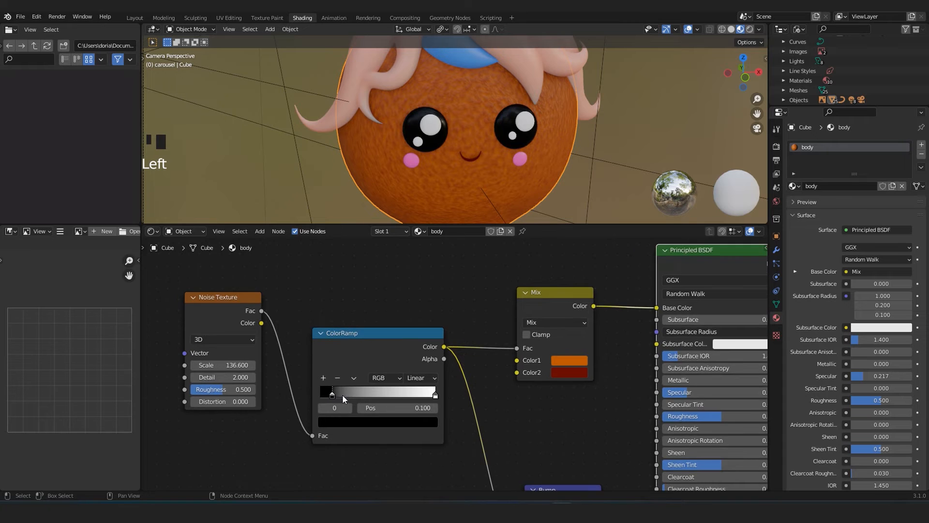
middle_drag(313, 413, 352, 402)
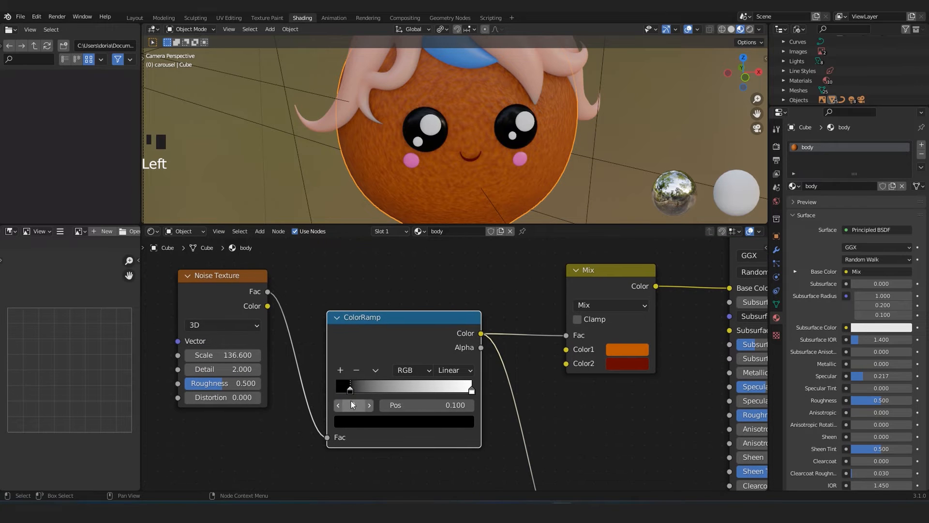
ctrl+shift+click(378, 344)
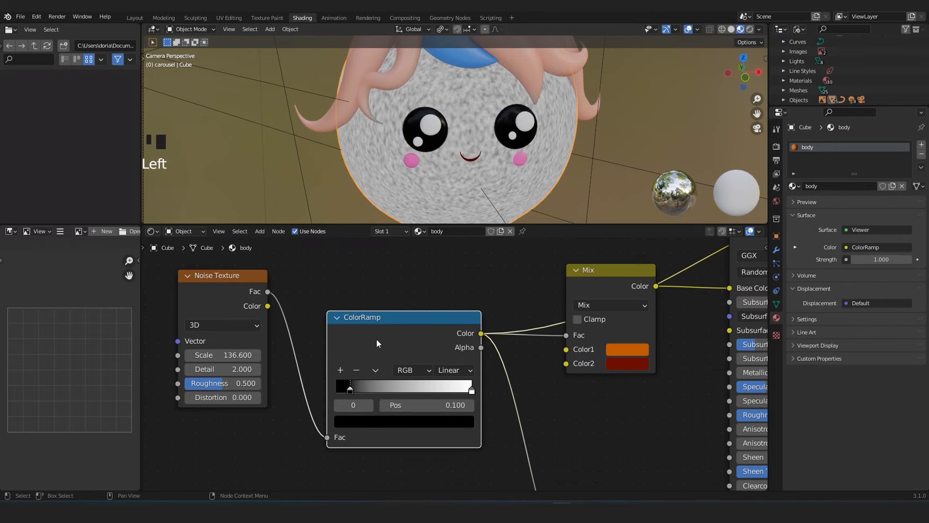
mouse_move(345, 398)
mouse_down()
mouse_move(436, 400)
mouse_move(339, 404)
mouse_up()
key(ctrl+z)
scroll(385, 319, down, 2)
middle_drag(397, 343, 373, 356)
scroll(377, 356, up, 2)
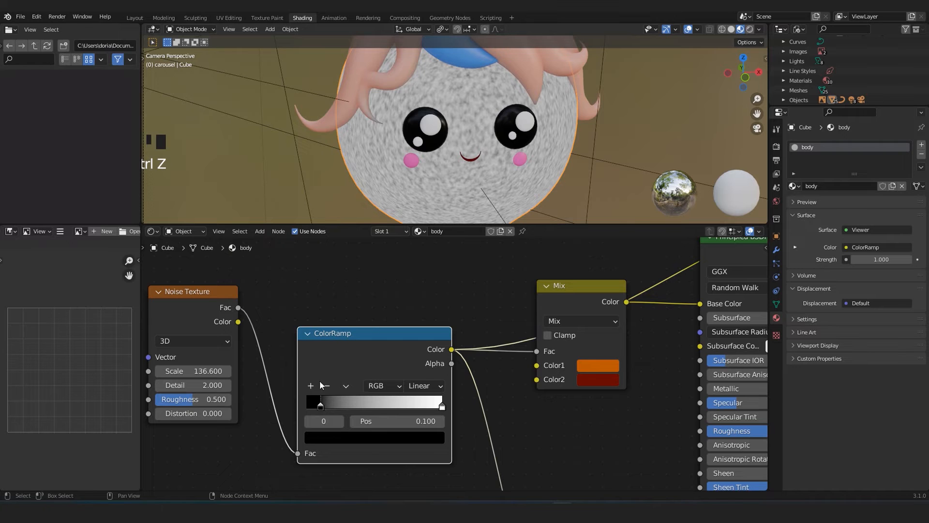
Switch the body preview from the ColorRamp output back to the complete Principled BSDF material.
scroll(581, 340, down, 1)
middle_drag(603, 338, 507, 355)
scroll(507, 354, down, 1)
ctrl+shift+click(581, 293)
middle_drag(298, 433, 332, 425)
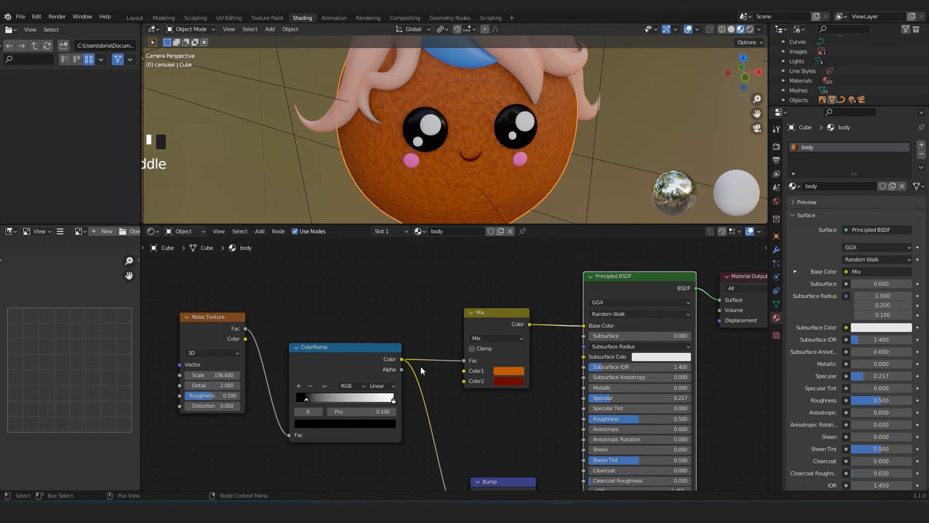
Examine the body's Noise Texture, ColorRamp and Mix colour nodes alongside a close-up of the face texture.
scroll(454, 367, up, 4)
middle_drag(242, 332, 319, 334)
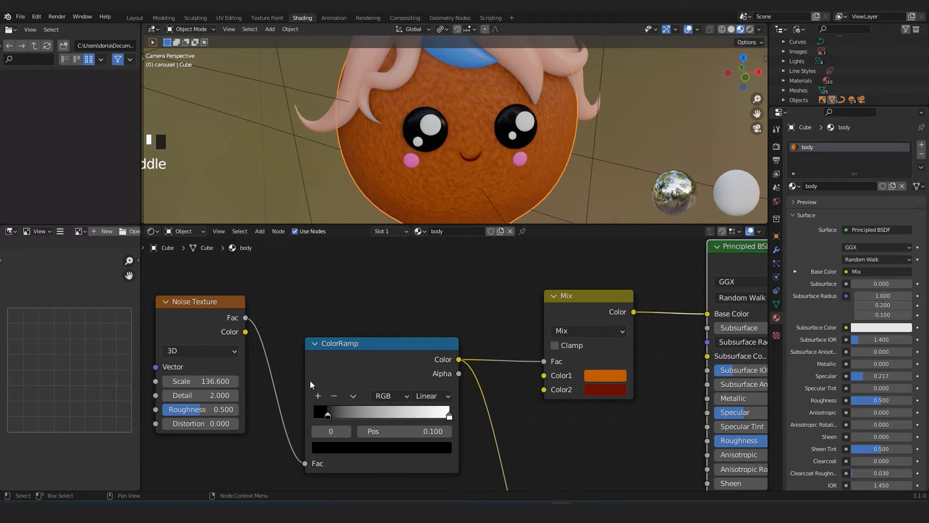
middle_drag(383, 379, 304, 378)
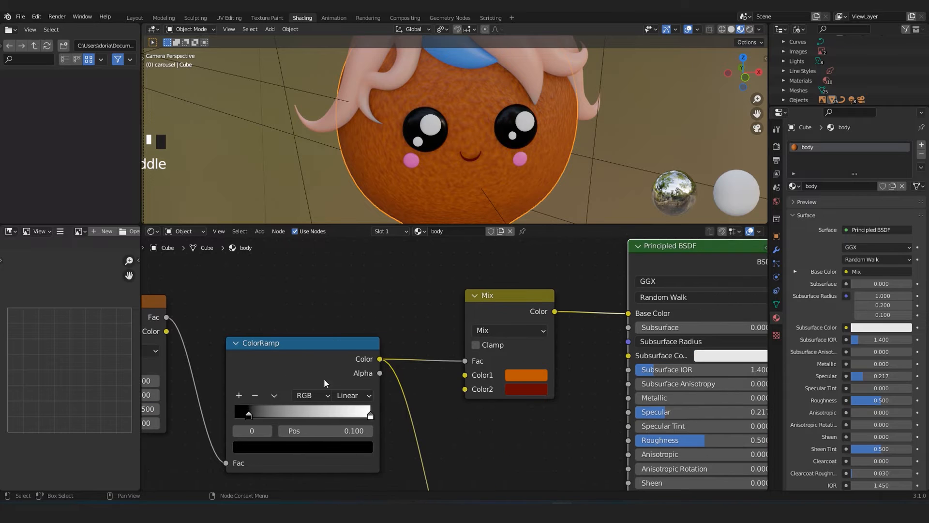
scroll(467, 368, up, 1)
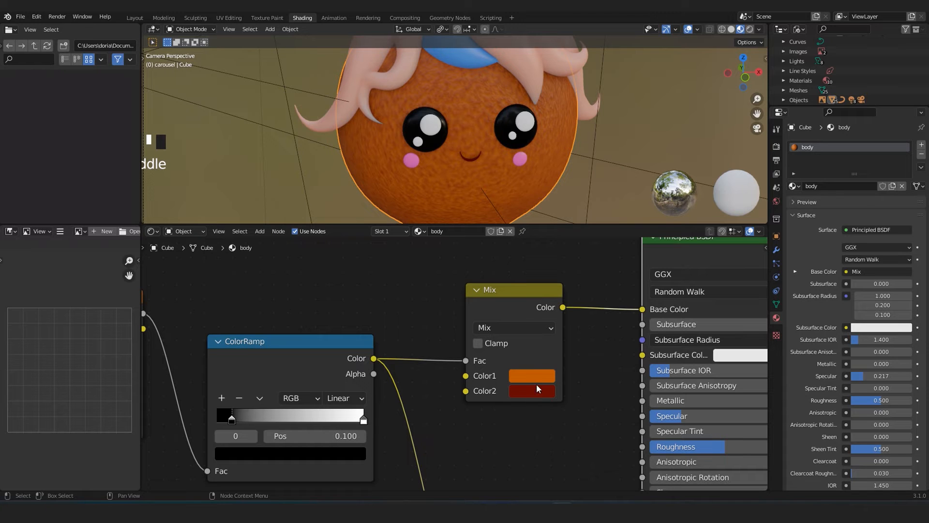
scroll(434, 106, up, 2)
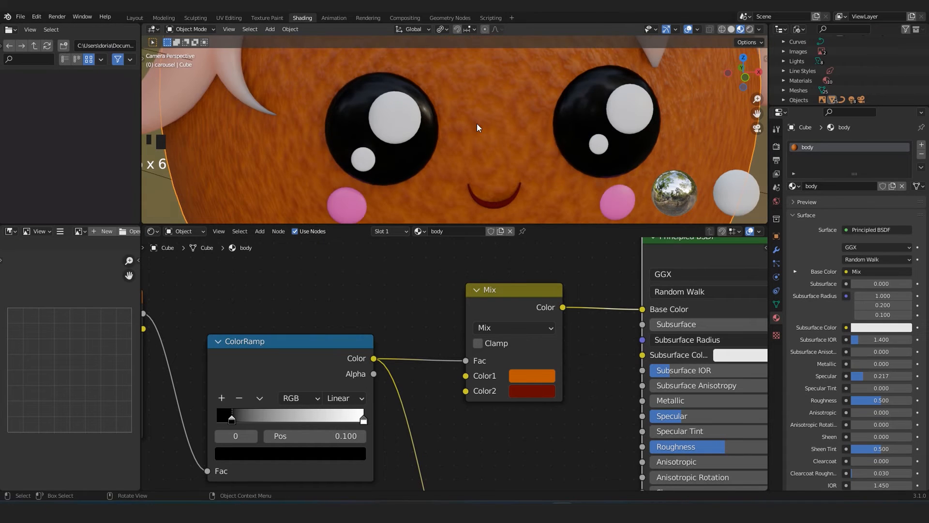
scroll(477, 124, up, 3)
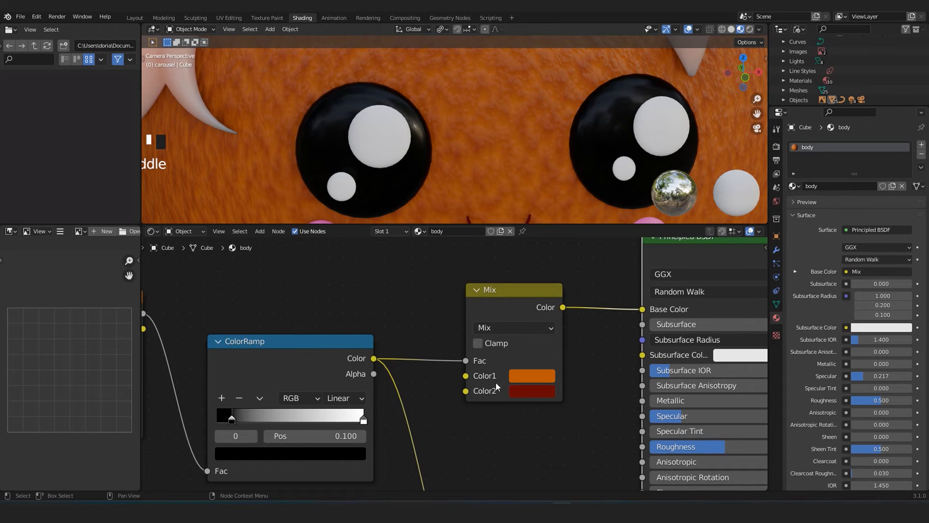
scroll(499, 382, down, 4)
scroll(551, 379, down, 2)
middle_drag(544, 362, 422, 364)
scroll(406, 342, up, 3)
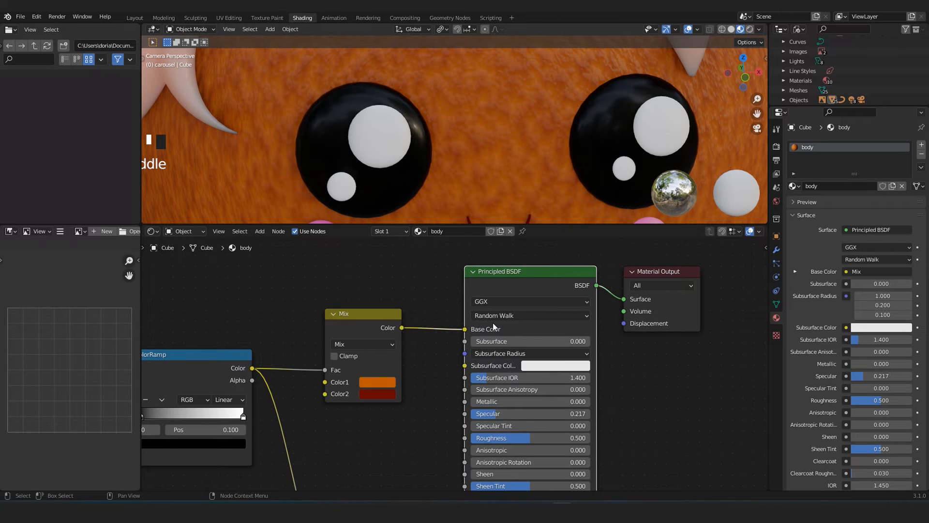
scroll(522, 295, down, 5)
scroll(460, 397, down, 3)
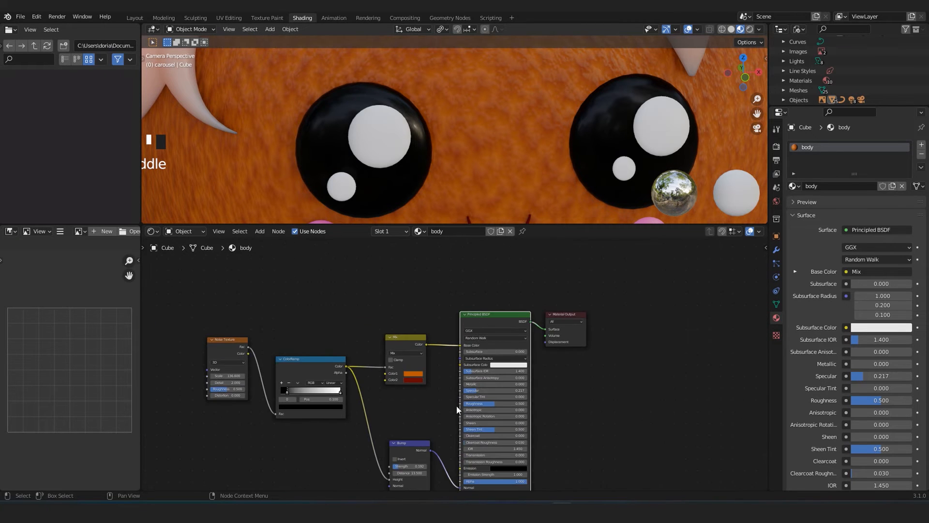
Examine how the ColorRamp feeds the Bump node and how Bump and Mix connect to the body's Principled BSDF.
middle_drag(428, 447, 454, 371)
scroll(454, 370, up, 4)
middle_drag(325, 341, 386, 366)
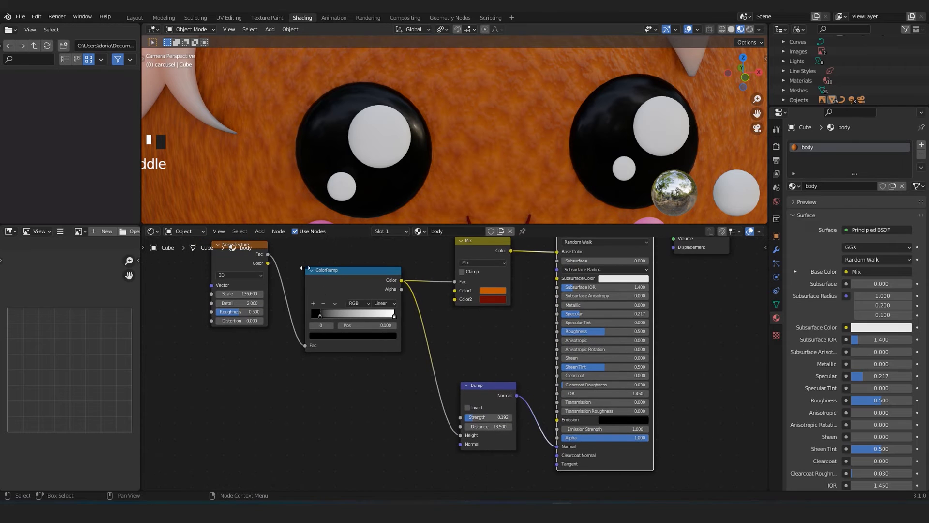
middle_drag(412, 319, 436, 348)
mouse_move(448, 438)
middle_down()
mouse_move(420, 368)
mouse_move(451, 439)
middle_up()
scroll(428, 375, up, 1)
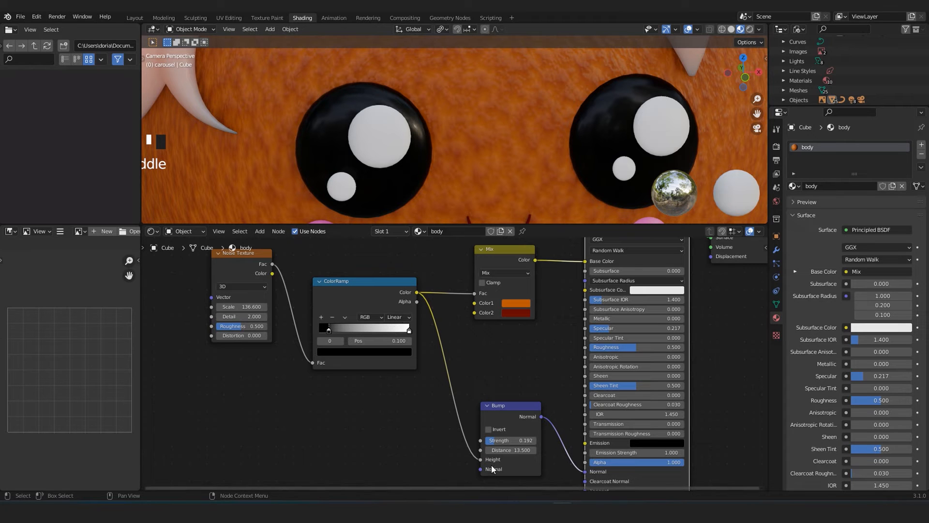
middle_drag(537, 459, 464, 386)
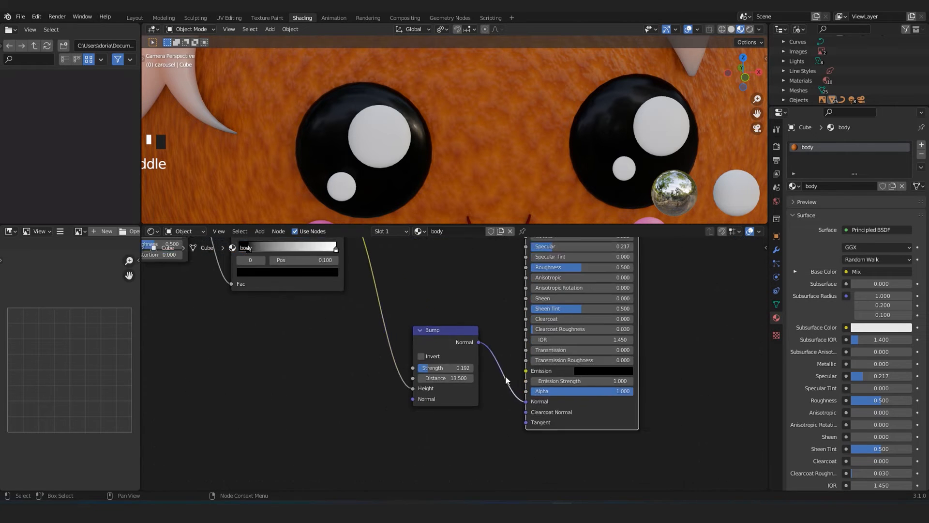
scroll(463, 386, up, 2)
scroll(569, 416, down, 5)
middle_drag(535, 247, 550, 376)
scroll(549, 376, up, 2)
scroll(616, 320, up, 3)
scroll(565, 306, down, 4)
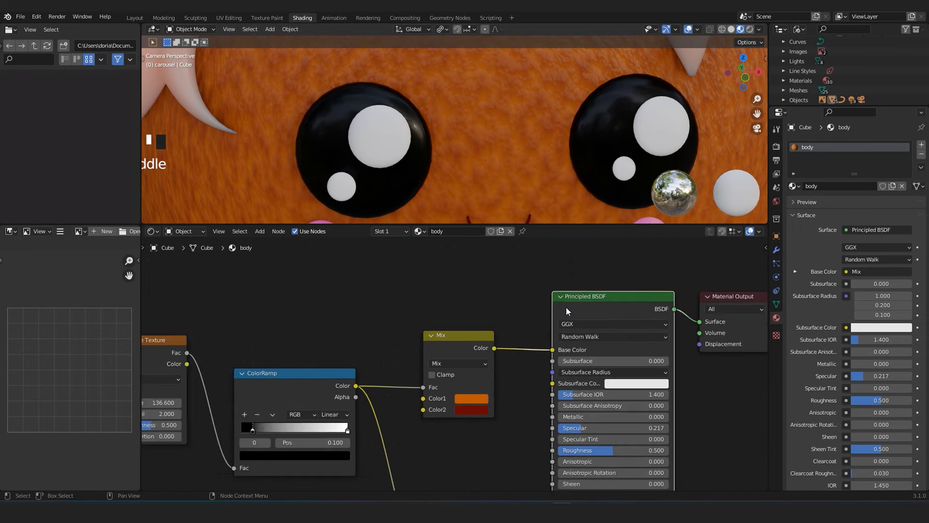
Inspect the textured body from several angles and distances, returning to the camera view.
scroll(453, 119, down, 3)
middle_drag(453, 119, 463, 113)
scroll(463, 113, up, 3)
scroll(464, 97, up, 2)
scroll(467, 162, down, 5)
scroll(466, 162, up, 4)
shift+middle_drag(461, 116, 462, 193)
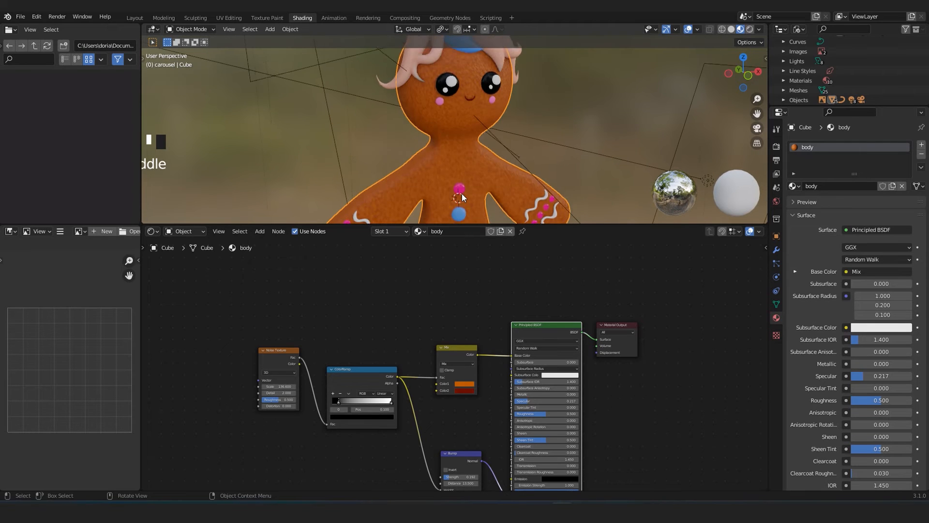
scroll(473, 110, up, 6)
shift+middle_drag(474, 109, 481, 54)
mouse_move(527, 90)
middle_down()
mouse_move(543, 87)
mouse_move(527, 81)
mouse_move(547, 83)
mouse_move(530, 102)
middle_up()
scroll(501, 129, up, 3)
scroll(502, 129, down, 2)
mouse_move(501, 129)
middle_down()
mouse_move(523, 124)
mouse_move(514, 124)
middle_up()
scroll(513, 123, down, 4)
key(KP_0)
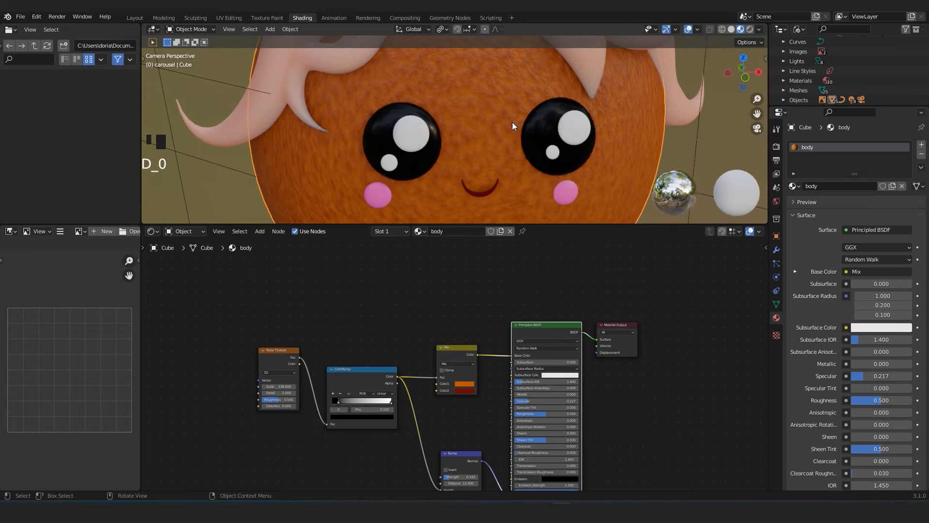
scroll(512, 122, down, 4)
shift+middle_drag(477, 171, 441, 176)
scroll(469, 142, up, 2)
scroll(334, 167, down, 6)
shift+scroll(441, 176, up, 1)
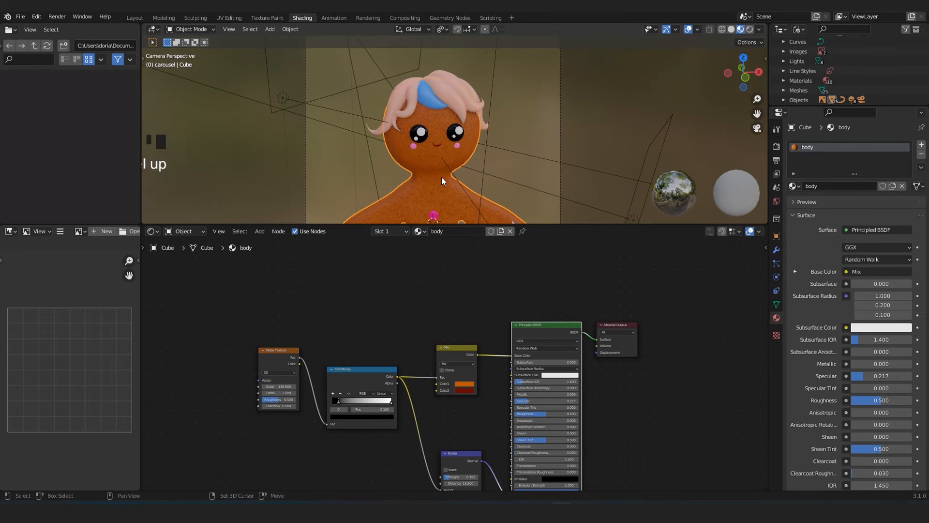
Select one of the black eyes and review the Principled BSDF settings of its material.
scroll(441, 176, up, 7)
click(442, 125)
middle_drag(486, 356, 409, 302)
scroll(426, 320, up, 5)
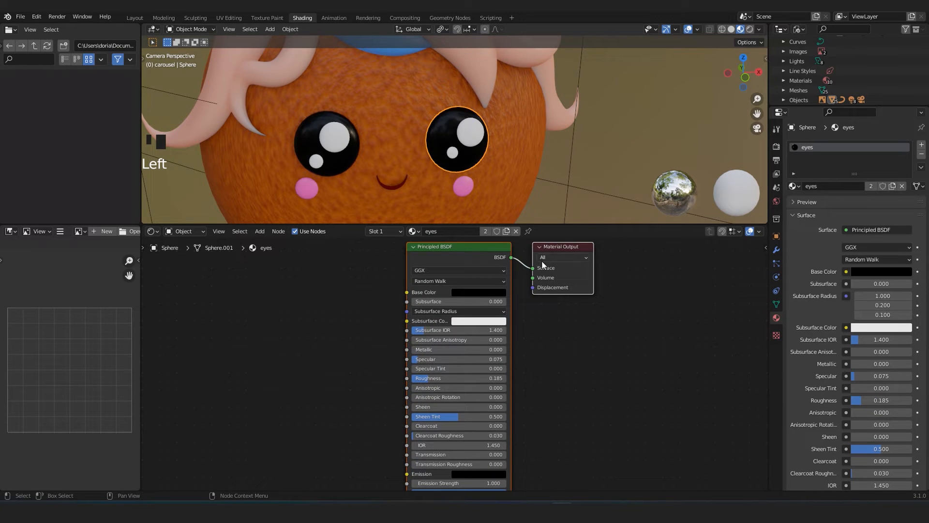
scroll(395, 324, up, 3)
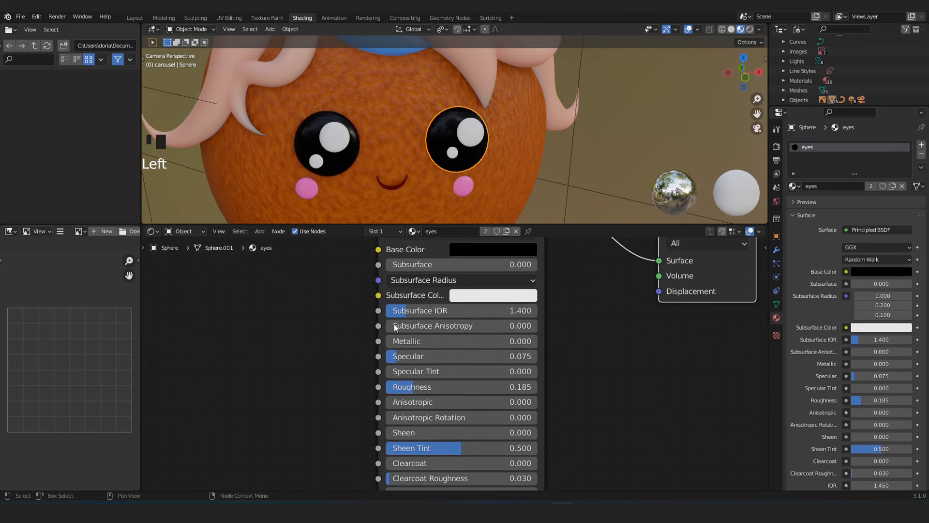
scroll(362, 384, up, 1)
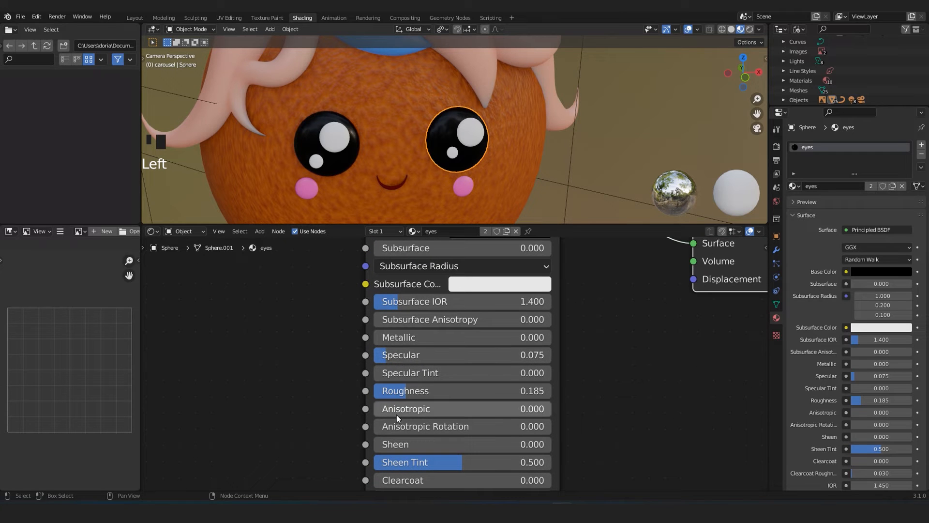
scroll(399, 405, down, 4)
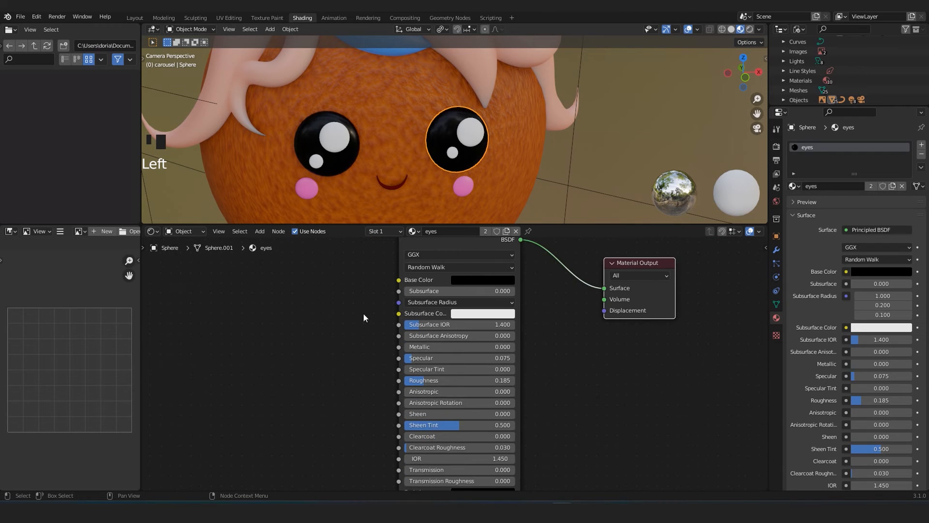
scroll(404, 141, down, 4)
scroll(405, 141, down, 1)
Select the front pink hair strand and check its material's Base Color and Subsurface settings.
middle_drag(437, 107, 450, 91)
click(450, 91)
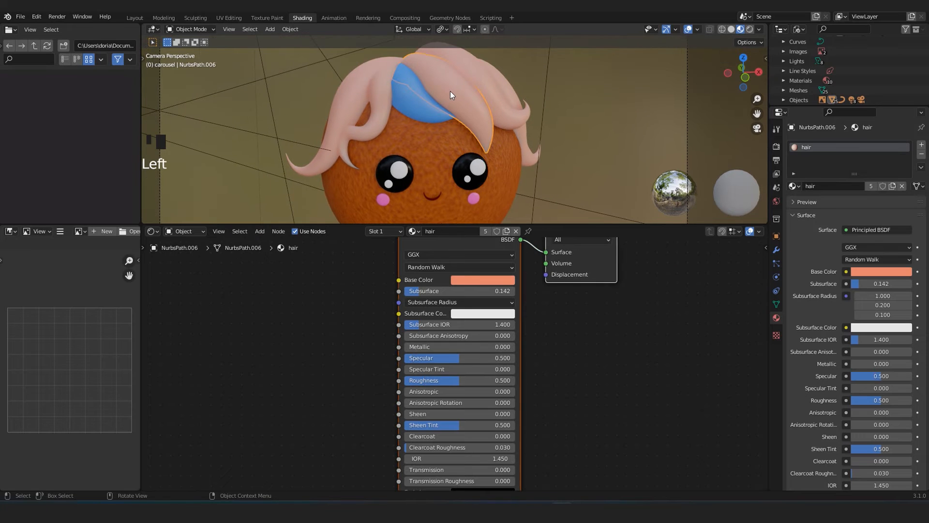
middle_drag(345, 279, 335, 315)
scroll(411, 303, up, 1)
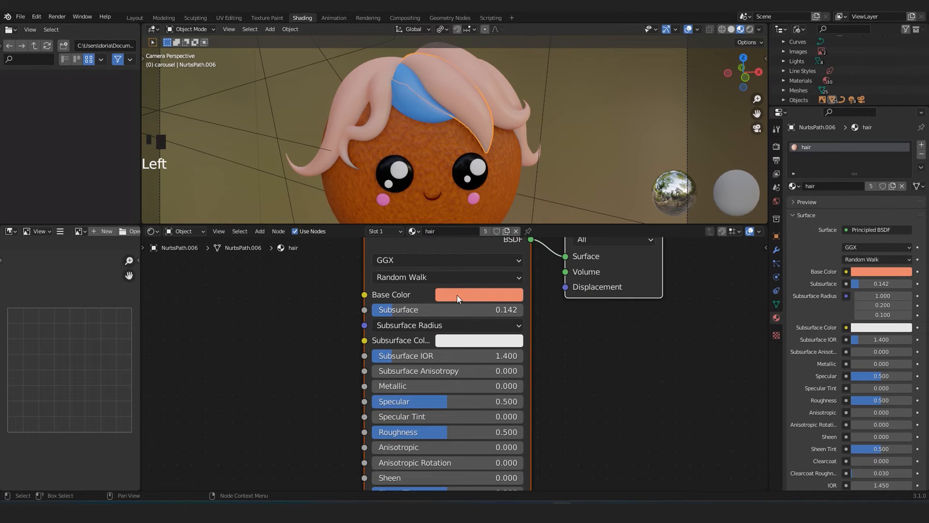
click(458, 295)
click(545, 212)
scroll(484, 400, up, 1)
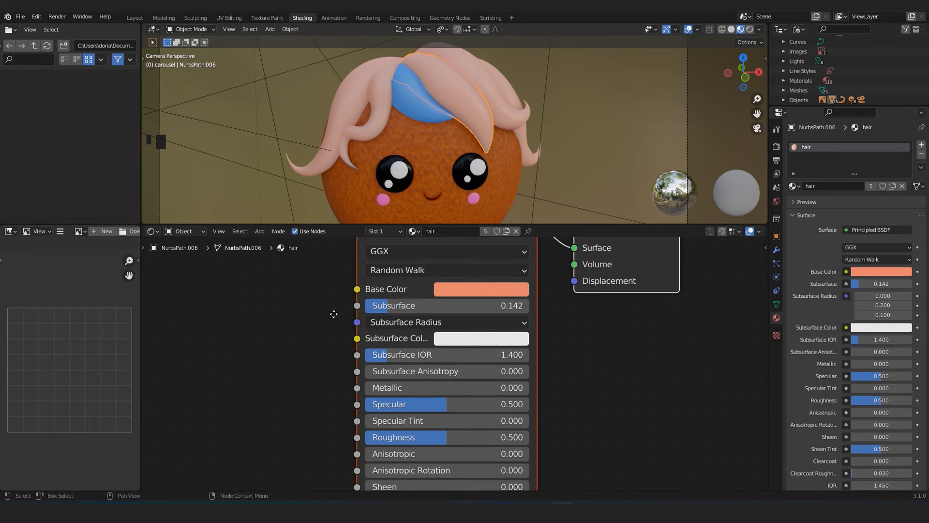
middle_drag(333, 307, 358, 343)
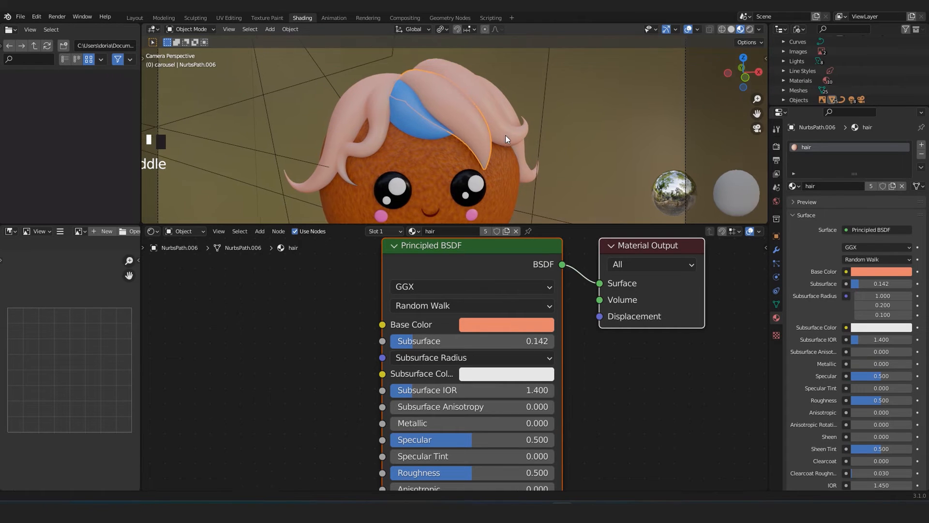
Inspect the shaded hair, face and upper body close up and from farther away in the camera view.
scroll(460, 146, up, 4)
scroll(480, 128, down, 3)
scroll(469, 133, up, 3)
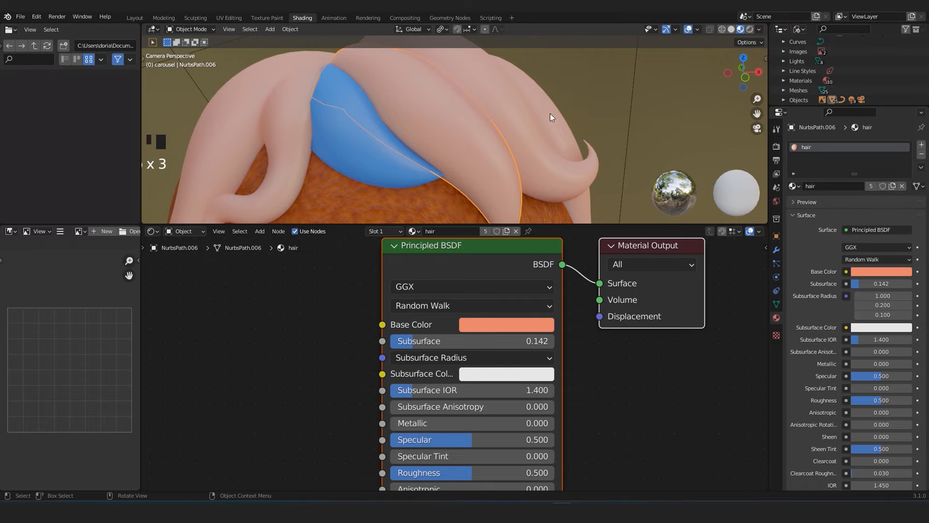
scroll(362, 142, down, 8)
shift+middle_drag(445, 164, 440, 154)
scroll(422, 95, up, 6)
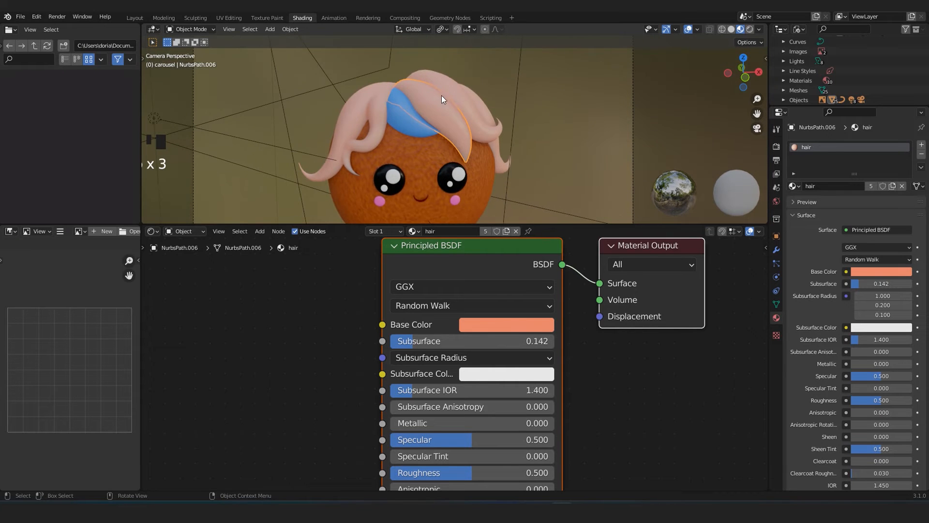
scroll(433, 124, down, 4)
scroll(433, 136, down, 2)
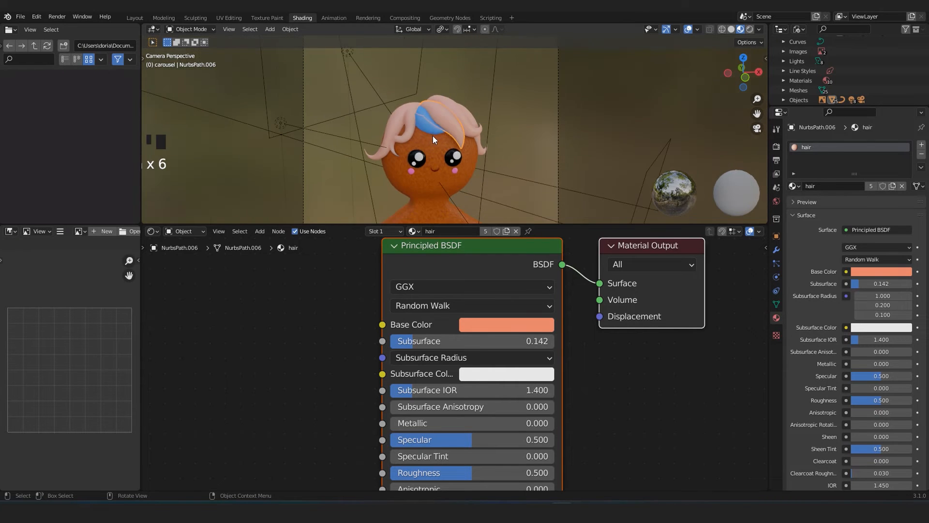
scroll(470, 160, up, 5)
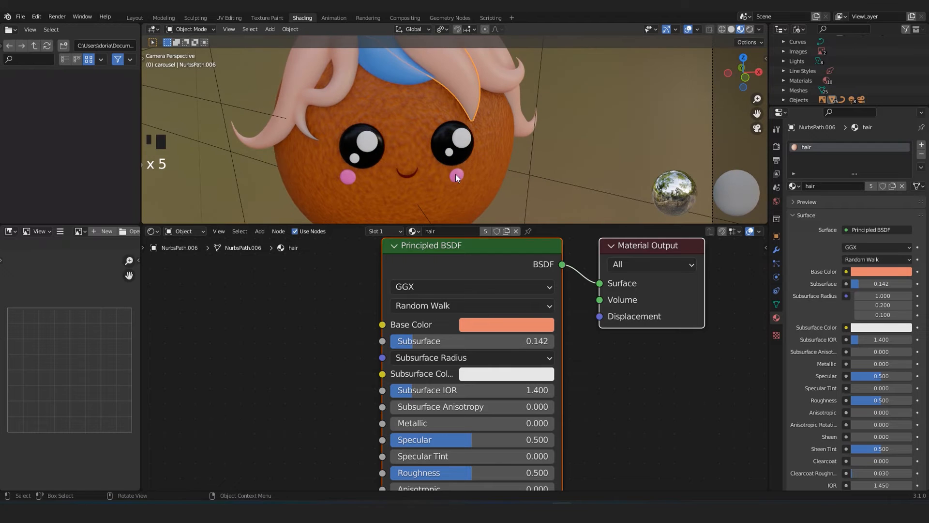
scroll(472, 144, up, 3)
scroll(489, 162, down, 11)
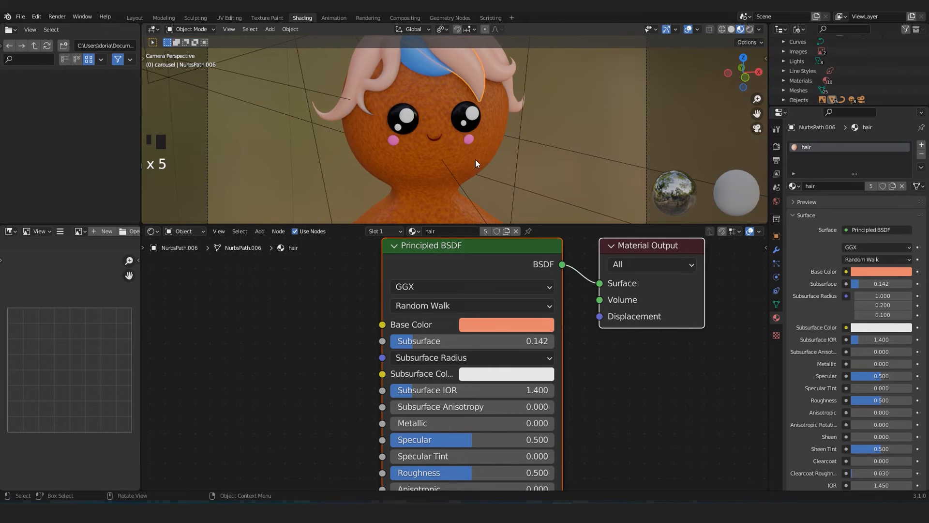
scroll(459, 146, up, 5)
scroll(436, 154, up, 4)
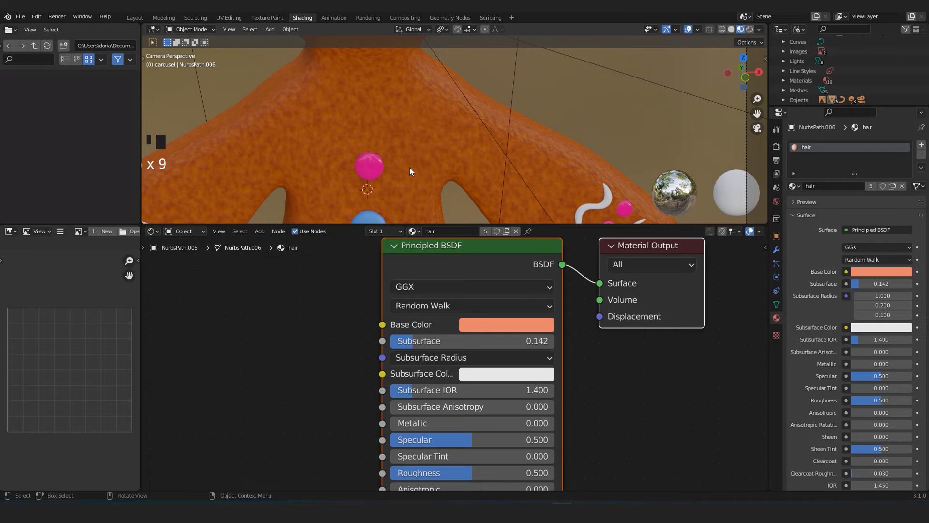
scroll(426, 164, down, 2)
Select the upper pink button on the chest and review its candy_pink material's colour, Specular and Roughness settings.
click(581, 187)
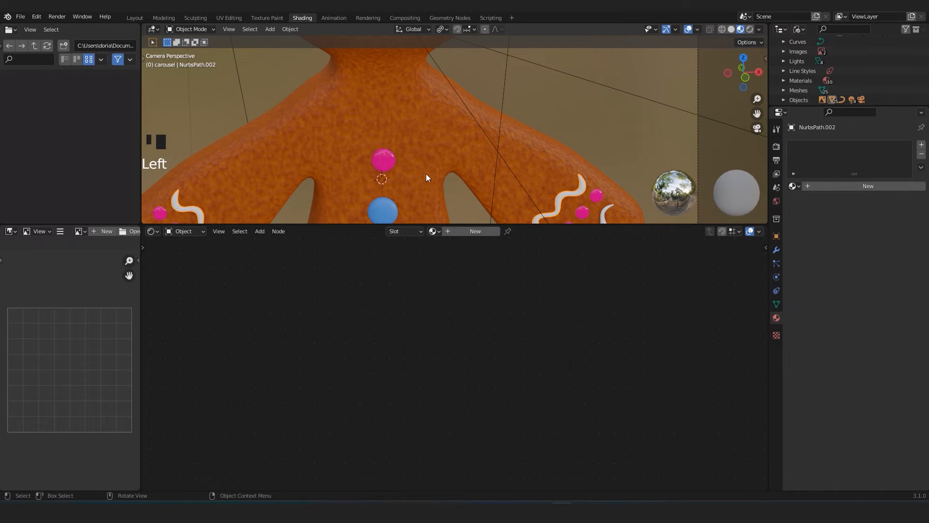
click(388, 153)
shift+middle_drag(422, 149, 460, 83)
scroll(438, 114, up, 3)
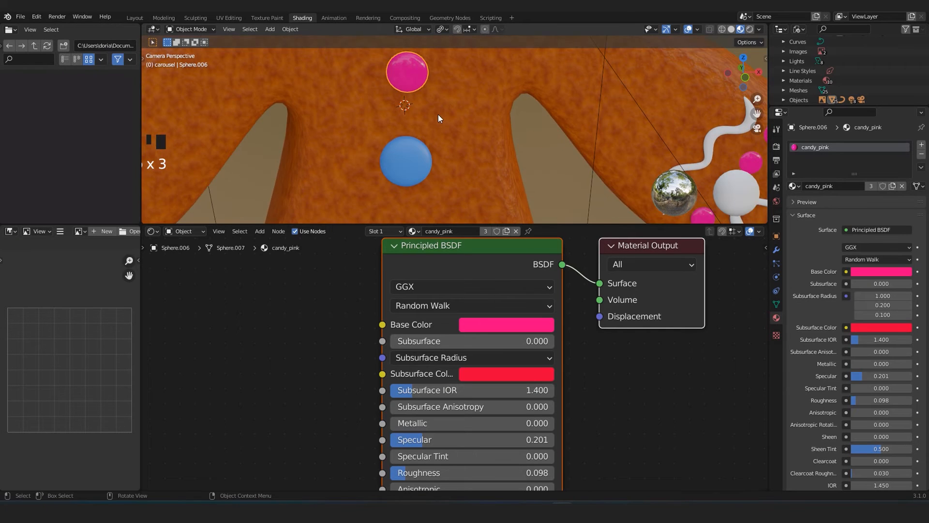
shift+middle_drag(438, 115, 466, 125)
scroll(438, 365, down, 3)
scroll(429, 370, up, 3)
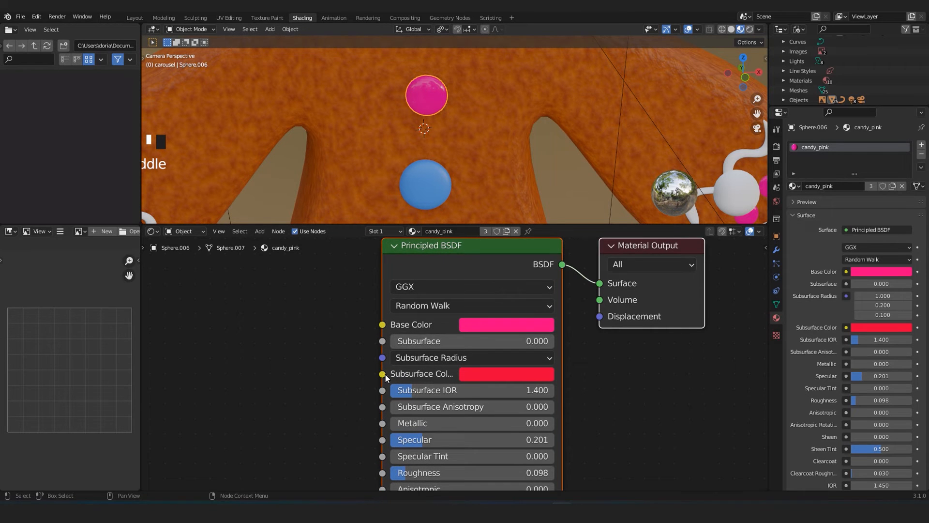
scroll(386, 373, down, 2)
click(490, 318)
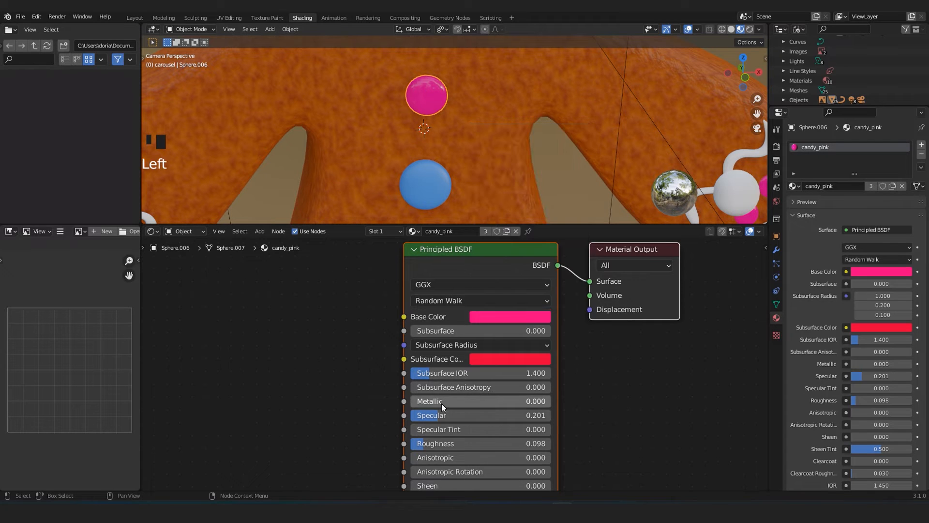
middle_drag(439, 427, 446, 412)
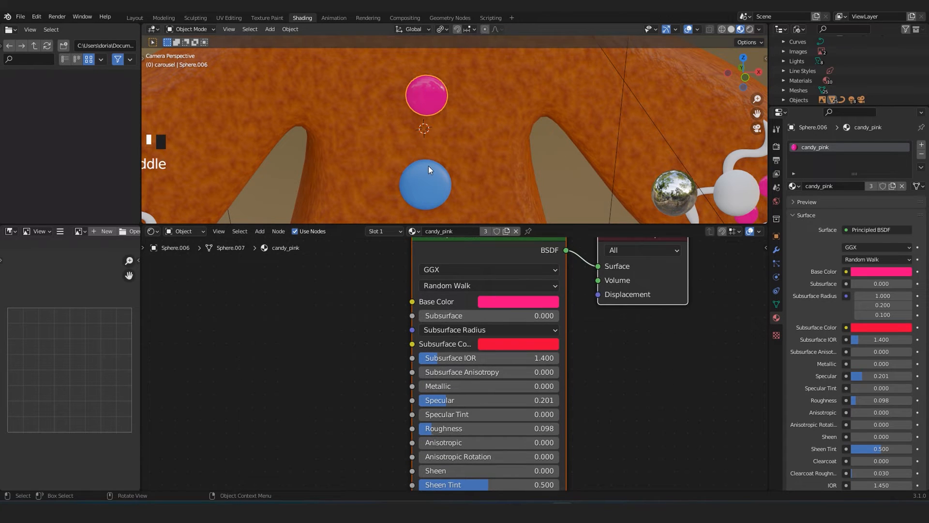
Select the blue button on the chest and check the Base Color hex code of its hair_blue material.
click(429, 189)
click(508, 300)
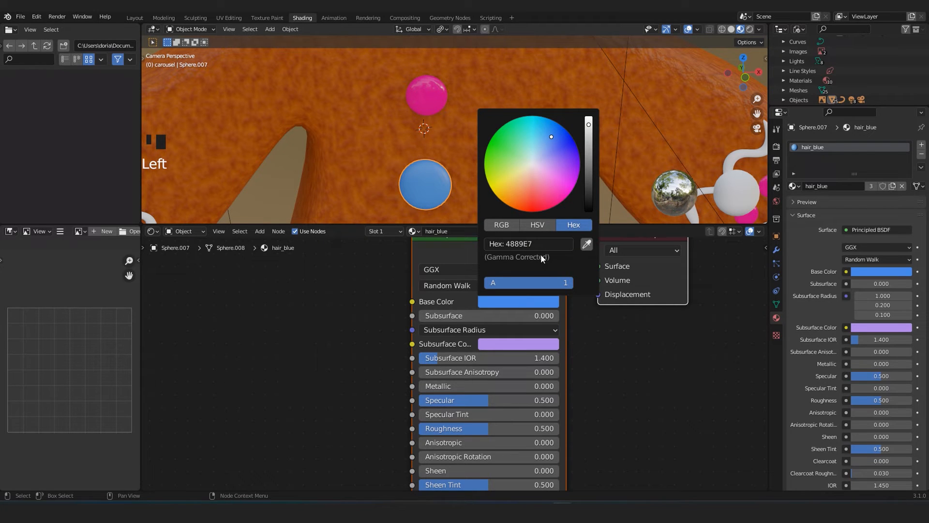
scroll(307, 335, down, 5)
scroll(310, 324, up, 1)
scroll(314, 323, up, 2)
scroll(422, 176, down, 7)
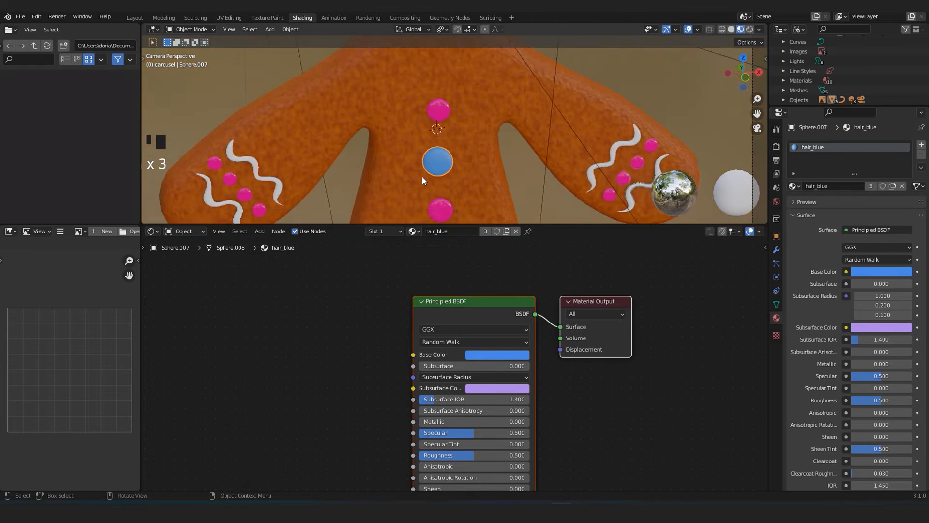
Switch to the Layout workspace and select the rim light above the figure.
shift+middle_drag(422, 178, 439, 90)
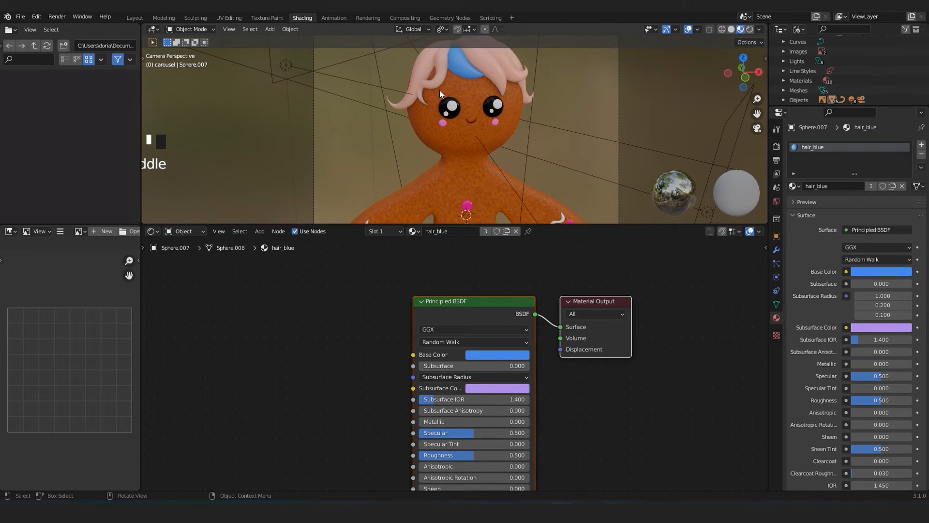
scroll(439, 92, down, 4)
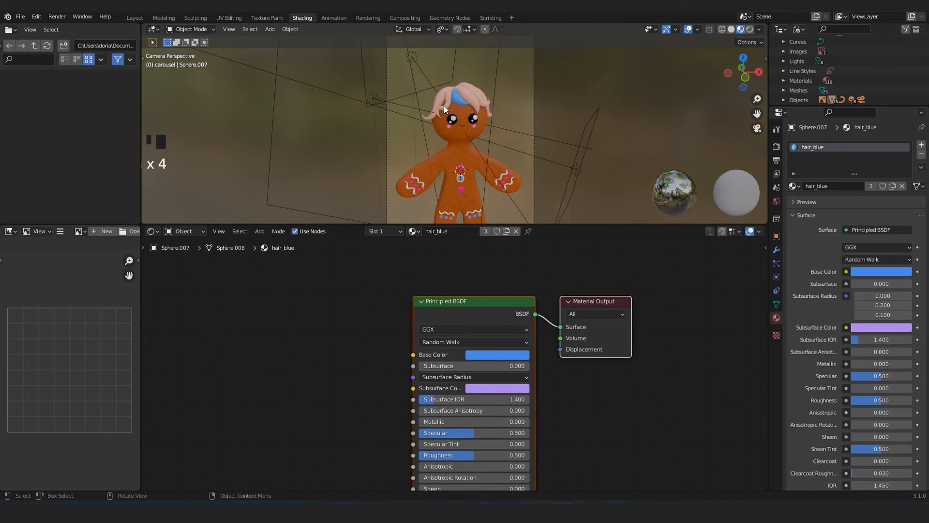
click(137, 18)
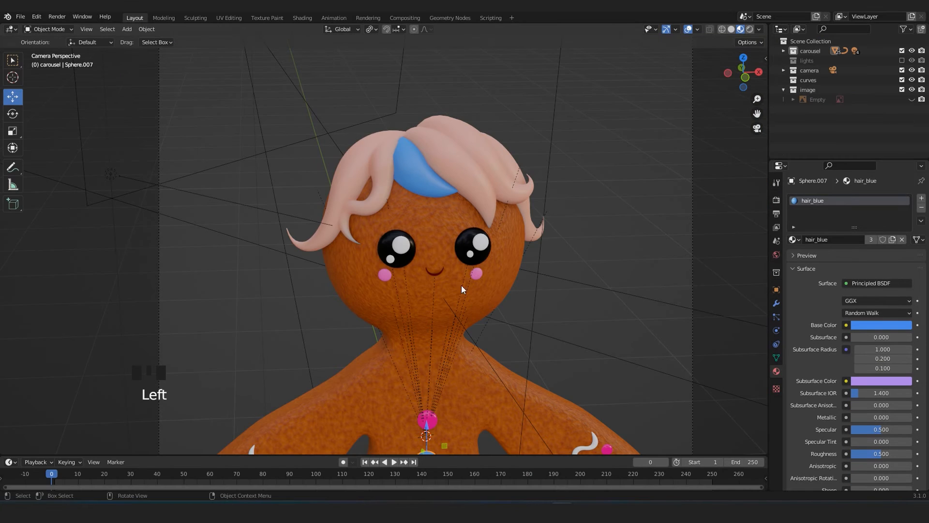
scroll(426, 244, down, 3)
middle_drag(496, 281, 419, 222)
click(448, 151)
scroll(449, 151, down, 2)
scroll(437, 213, down, 5)
scroll(419, 222, up, 5)
scroll(748, 262, down, 5)
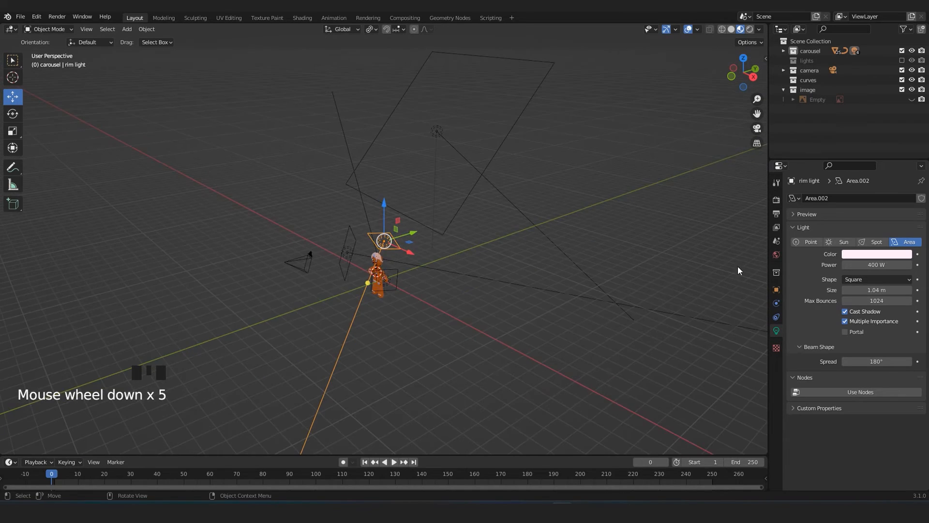
Open the World settings and check the background colour's hex code and Strength.
click(777, 255)
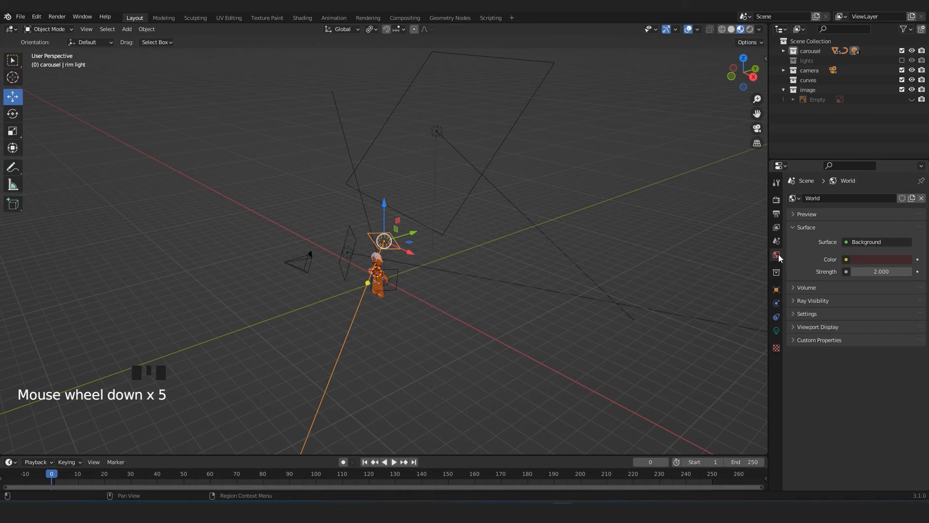
click(885, 259)
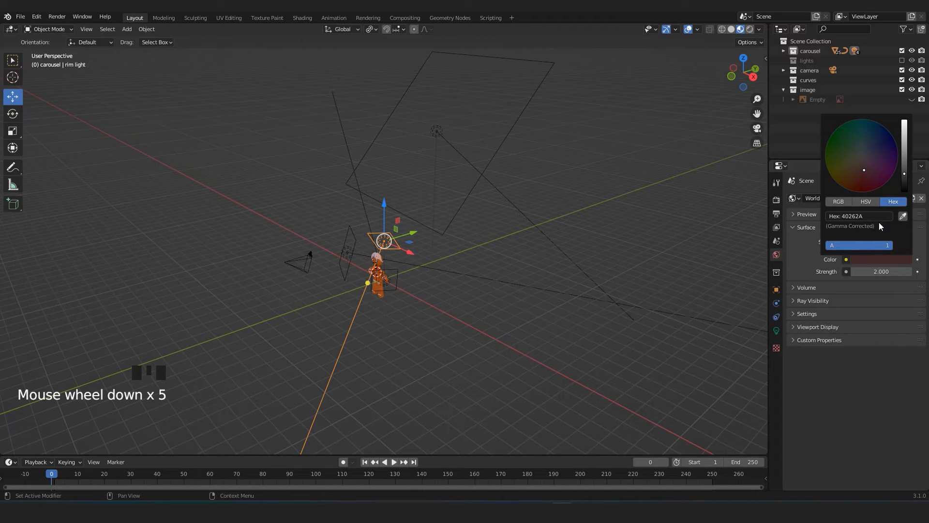
middle_drag(390, 289, 442, 229)
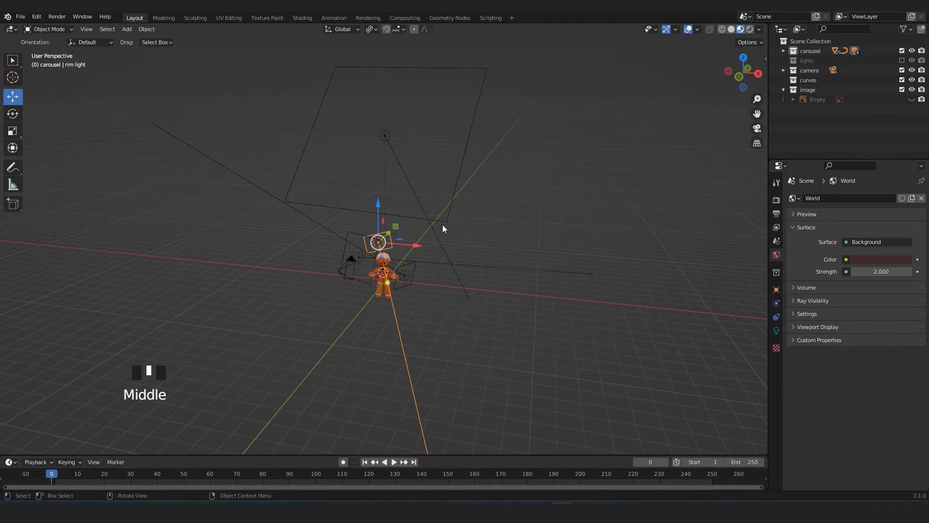
Reveal all hidden objects to bring back the backdrop, then hide the gingerbread reference image in the camera view.
key(alt+h)
click(577, 260)
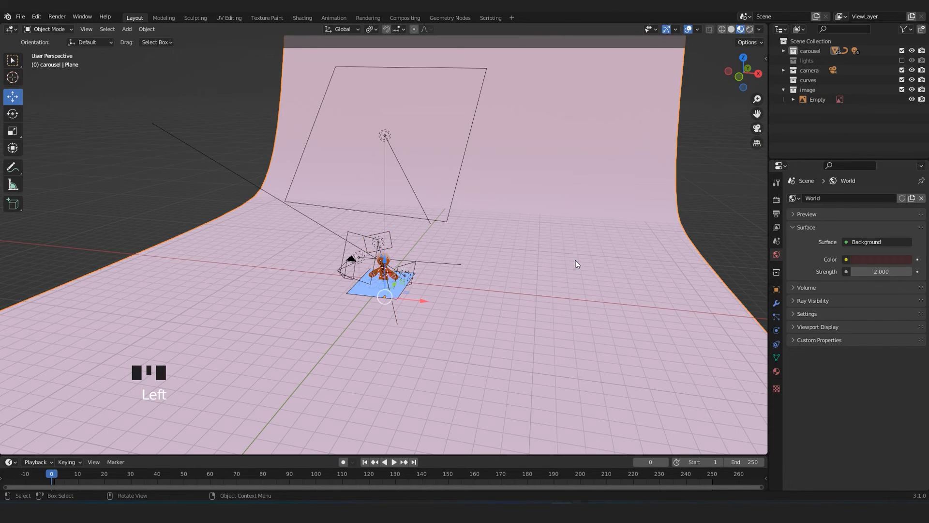
scroll(539, 278, down, 2)
middle_drag(539, 278, 521, 269)
key(KP_0)
scroll(486, 336, down, 4)
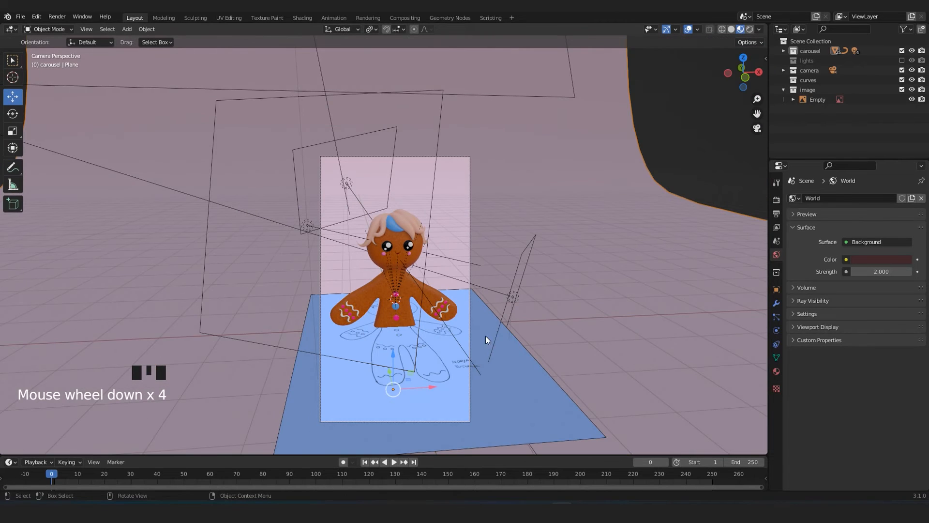
click(509, 376)
key(h)
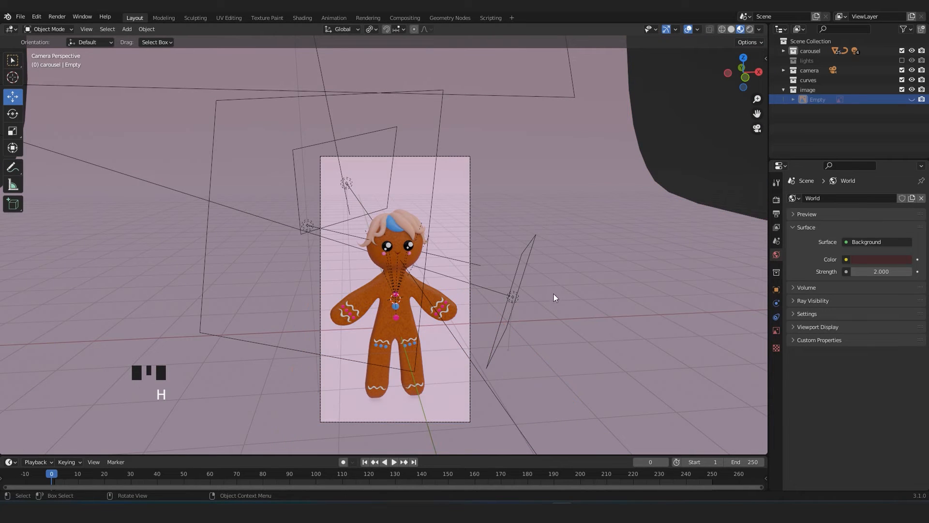
Select the curved pink backdrop and check the Base Color of its limbo_mat material.
click(699, 234)
click(775, 374)
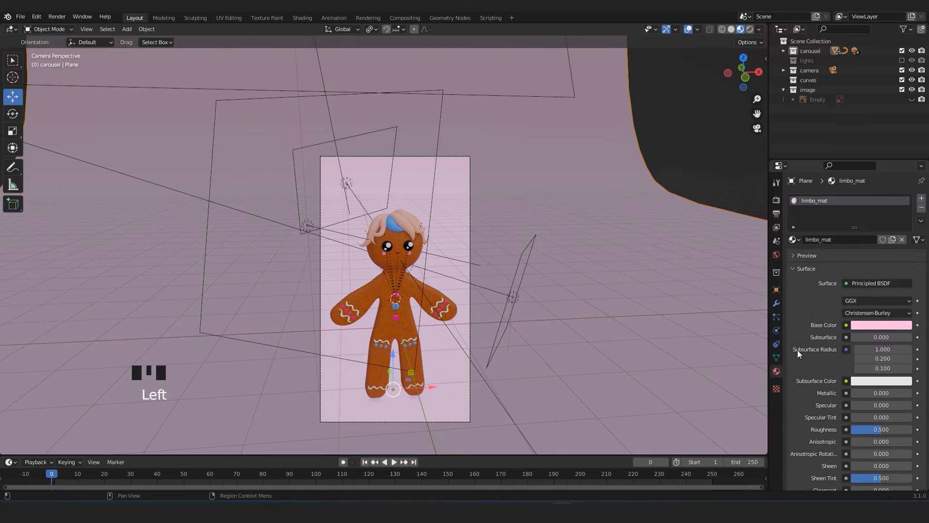
click(855, 324)
click(839, 345)
middle_drag(570, 338, 430, 280)
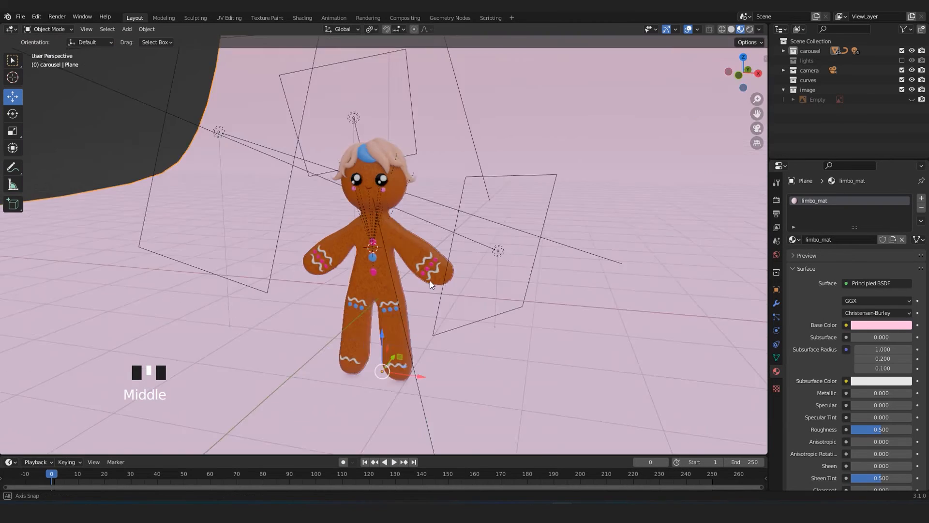
Select the large area light high behind the figure and review its colour, power and placement from several angles.
scroll(387, 251, down, 2)
middle_drag(386, 251, 507, 250)
click(470, 106)
scroll(459, 181, down, 2)
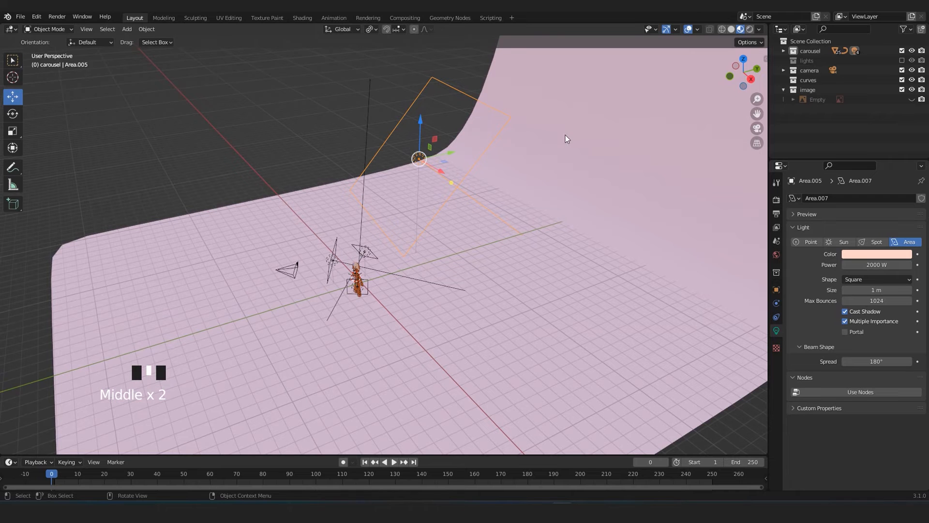
scroll(532, 208, down, 3)
shift+middle_drag(536, 253, 464, 237)
scroll(460, 227, up, 4)
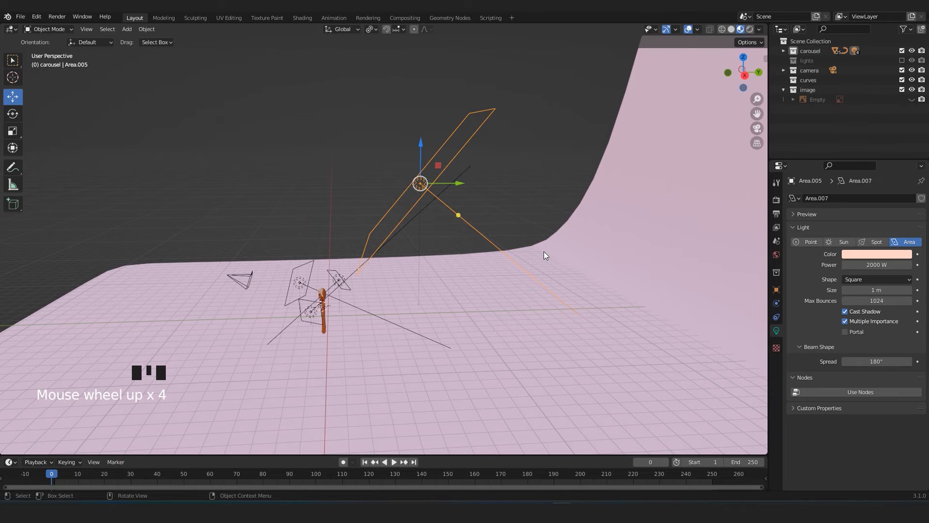
middle_drag(443, 266, 386, 316)
Select the rim light, frame it from the side, and check its colour hex code and power.
click(340, 292)
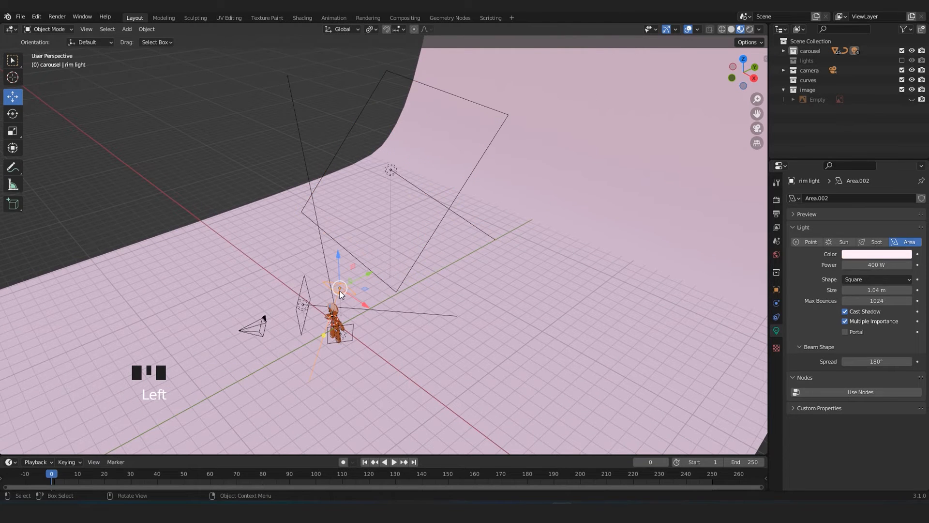
key(KP_Decimal)
scroll(393, 323, down, 4)
middle_drag(393, 322, 318, 312)
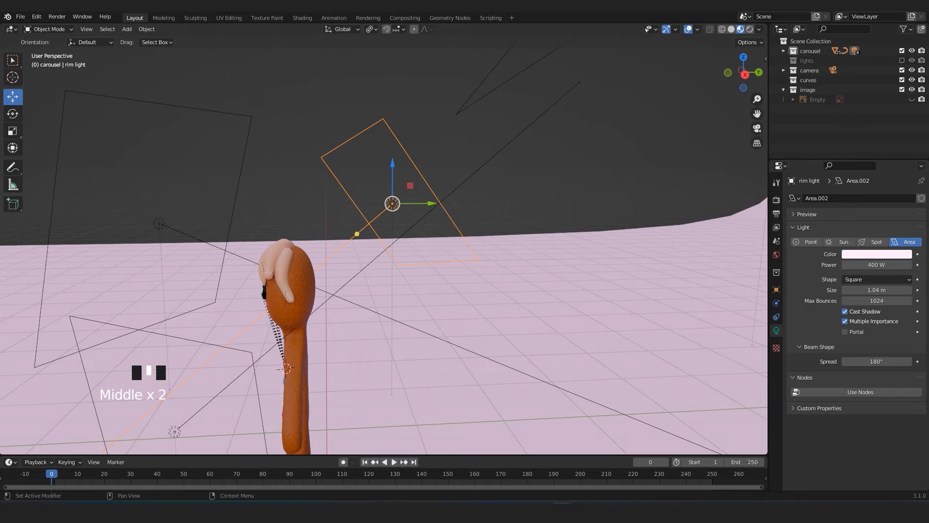
click(877, 255)
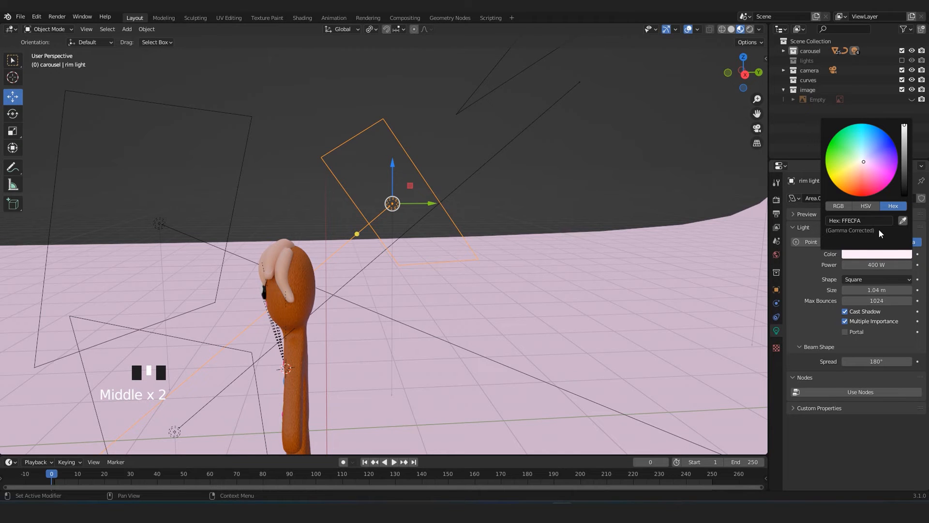
click(865, 272)
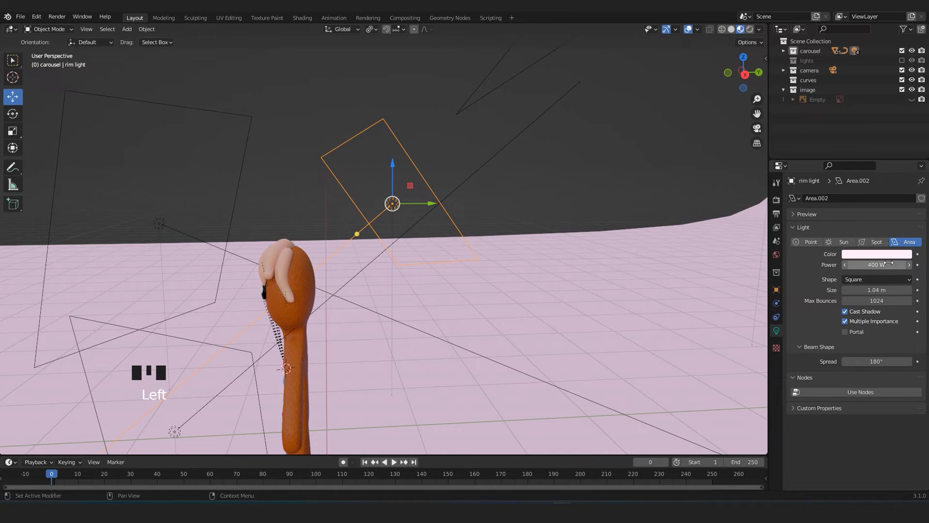
Select the blue area light beside the figure and check its colour hex code and power.
middle_drag(579, 305, 422, 321)
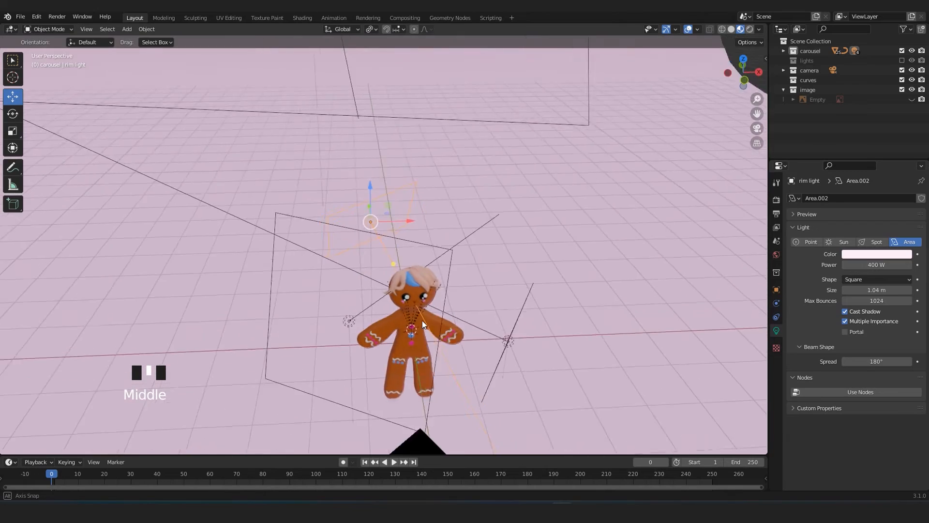
scroll(504, 344, down, 1)
click(485, 327)
middle_drag(485, 327, 522, 305)
scroll(429, 279, up, 2)
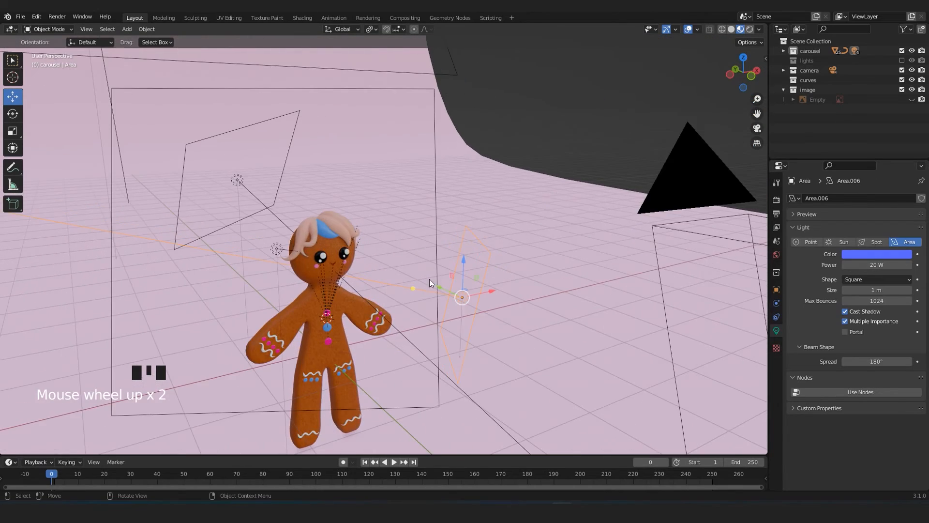
click(885, 255)
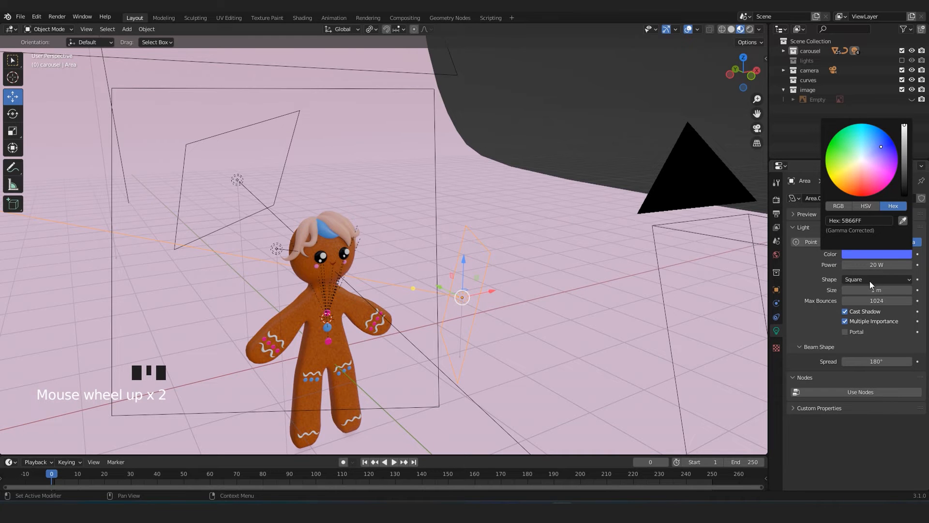
Select the warm-white area light in front of the figure and check its colour hex code and power.
middle_drag(423, 302, 208, 256)
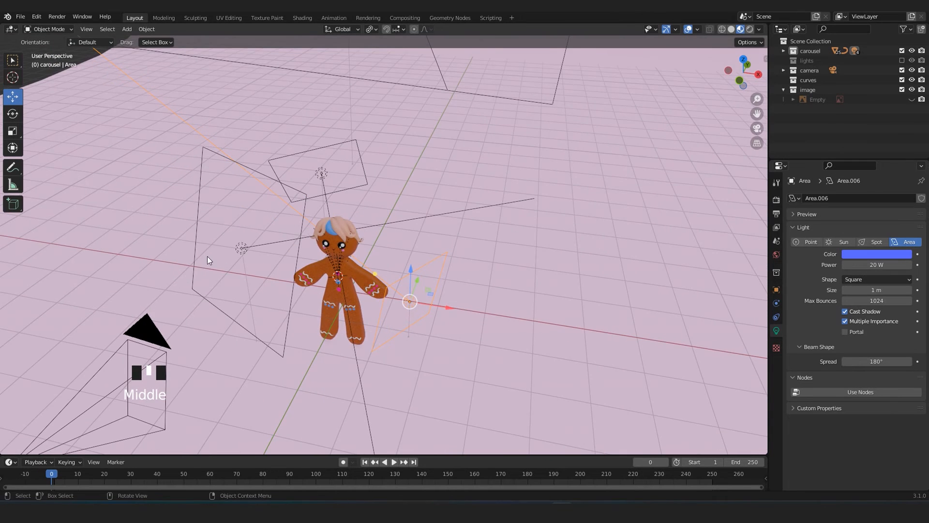
click(236, 250)
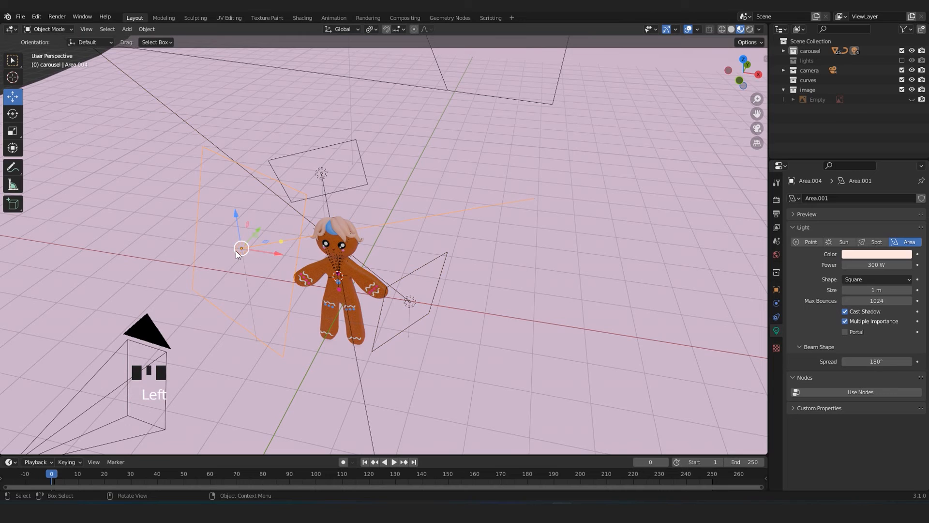
click(855, 255)
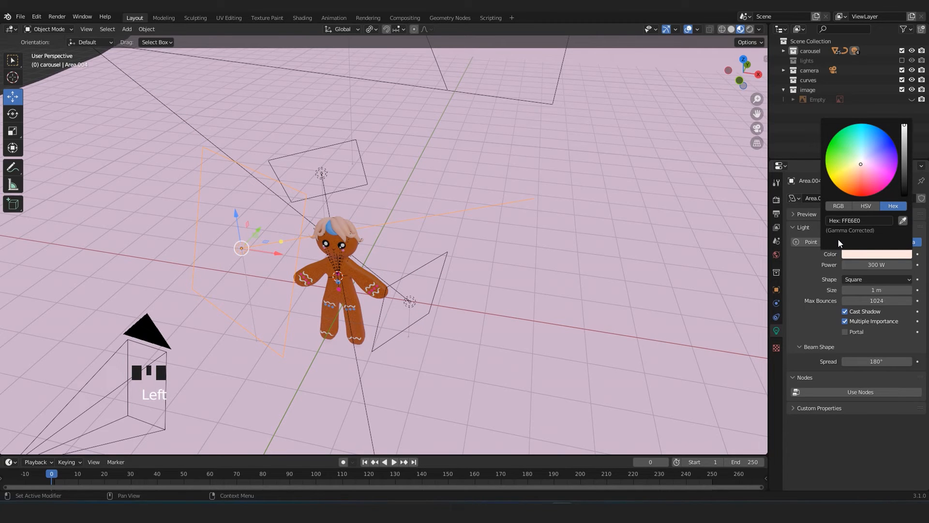
Reselect the blue area light and examine its placement relative to the figure and the other lights.
middle_drag(243, 266, 446, 321)
scroll(251, 290, up, 3)
click(403, 315)
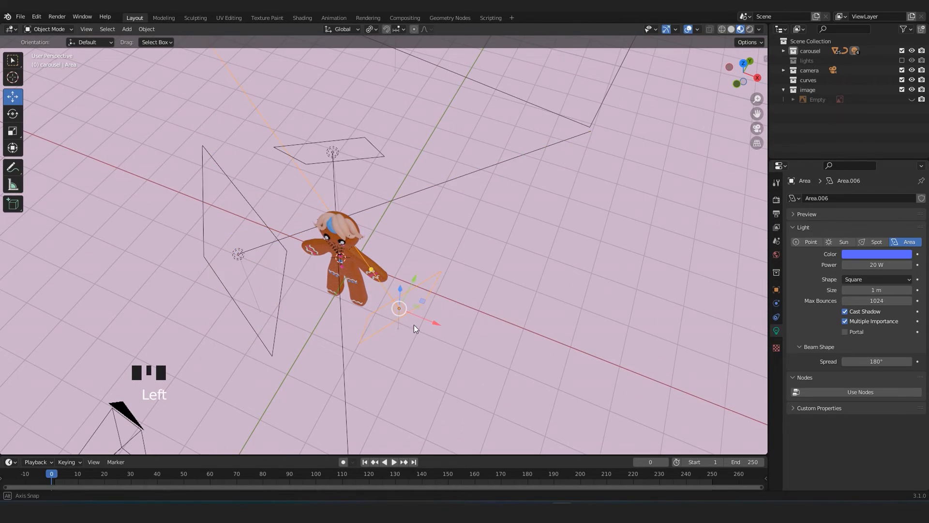
scroll(426, 312, up, 2)
middle_drag(430, 324, 412, 271)
scroll(447, 274, down, 2)
Render the scene from the camera view, inspect the rendered figure close up, and close the render window.
key(KP_0)
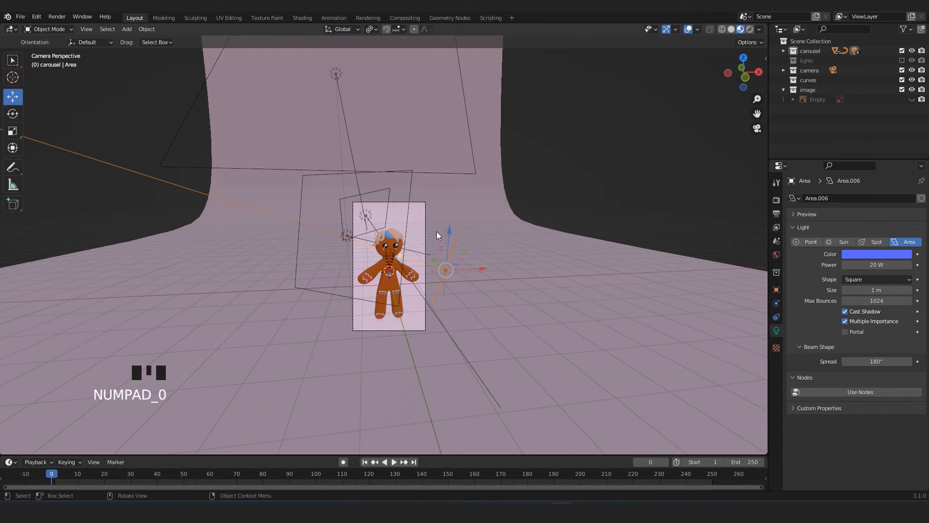
scroll(437, 231, up, 5)
shift+middle_drag(490, 291, 492, 245)
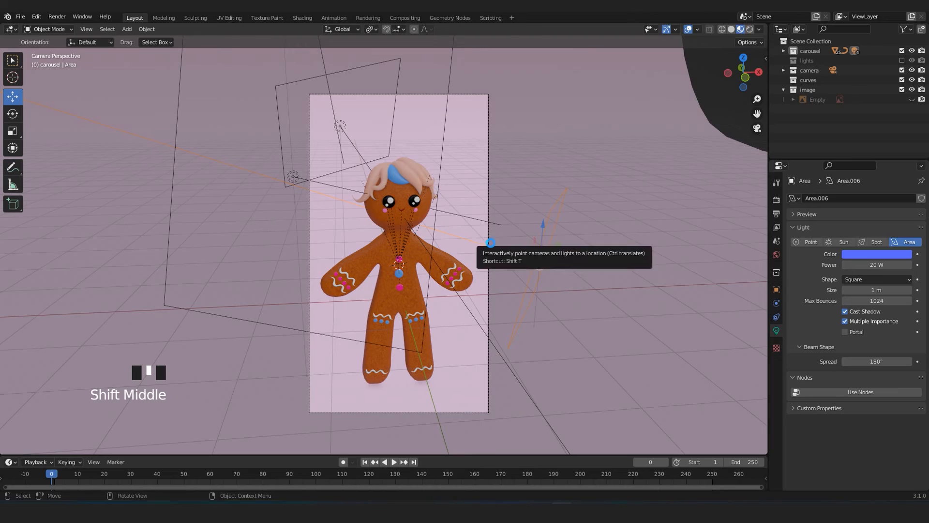
key(F12)
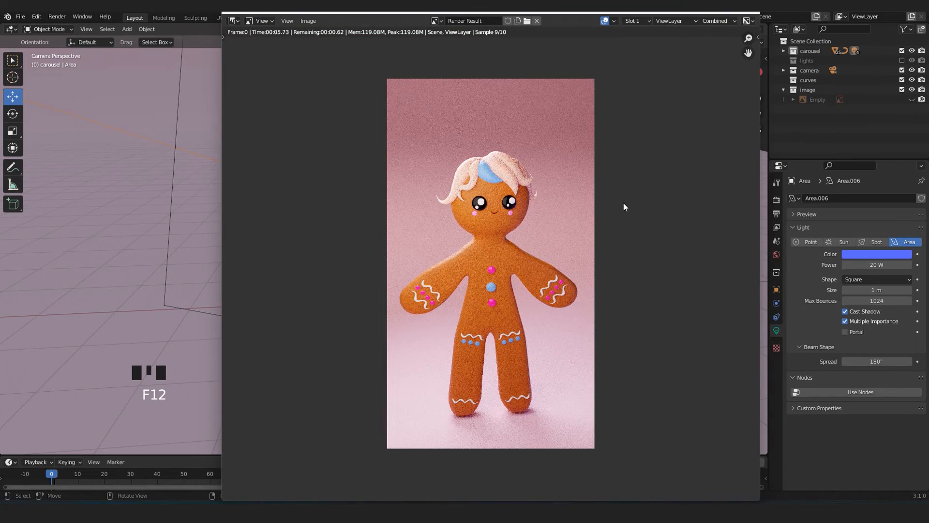
scroll(624, 203, up, 4)
middle_drag(571, 162, 593, 284)
scroll(593, 310, down, 3)
middle_drag(593, 378, 585, 292)
scroll(571, 217, up, 2)
middle_drag(566, 173, 571, 298)
scroll(572, 298, up, 4)
scroll(570, 295, down, 8)
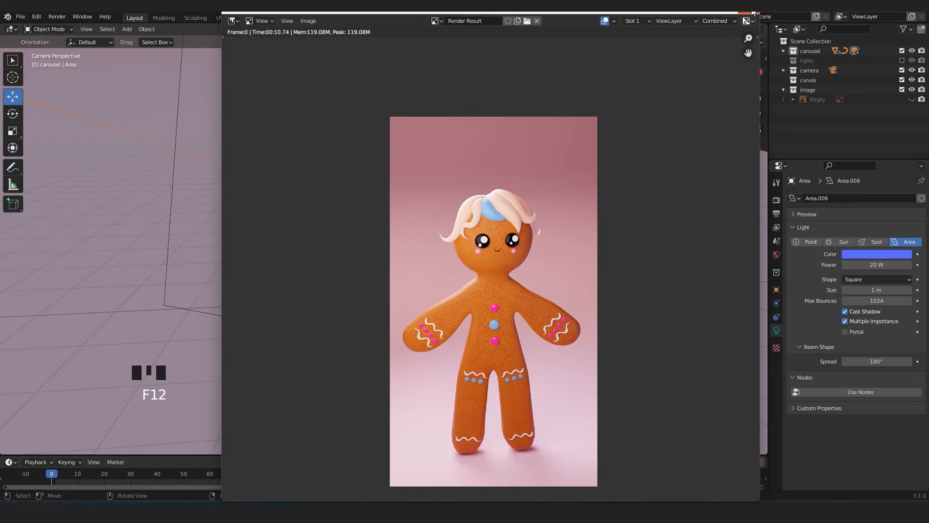
click(753, 11)
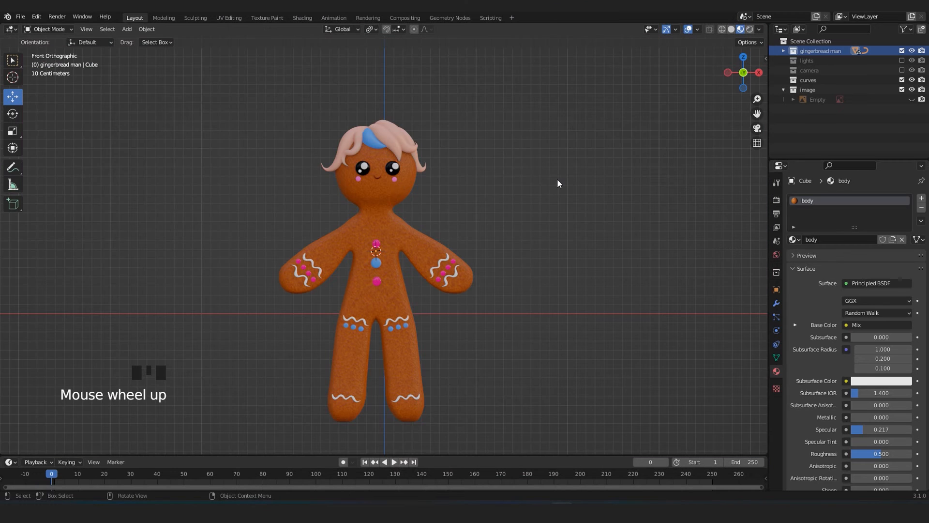
Examine the complete gingerbread figure in the front orthographic view.
scroll(555, 188, down, 1)
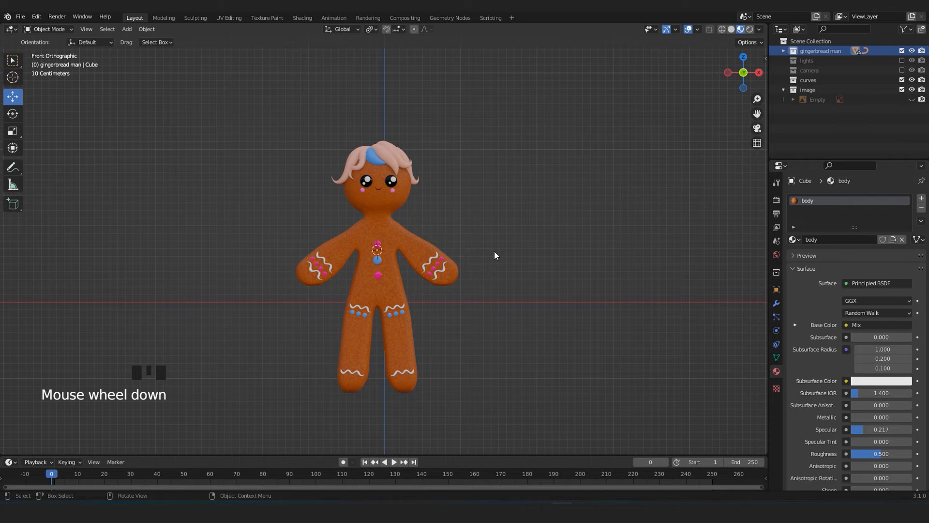
scroll(454, 201, up, 1)
scroll(443, 226, up, 1)
shift+middle_drag(442, 225, 437, 214)
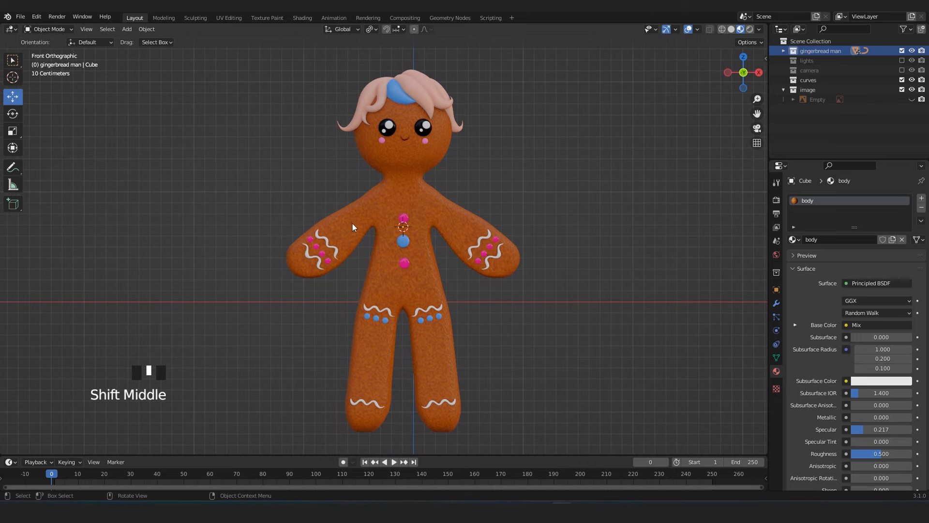
shift+middle_drag(462, 172, 464, 203)
scroll(446, 231, down, 2)
scroll(434, 253, up, 4)
scroll(434, 253, down, 3)
shift+middle_drag(446, 281, 432, 257)
scroll(440, 231, up, 2)
Select the gingerbread body, examine it from the front and sides, and enter Edit Mode on its mesh.
click(469, 211)
middle_drag(470, 211, 459, 302)
scroll(405, 263, up, 4)
scroll(490, 214, down, 3)
middle_drag(490, 214, 399, 215)
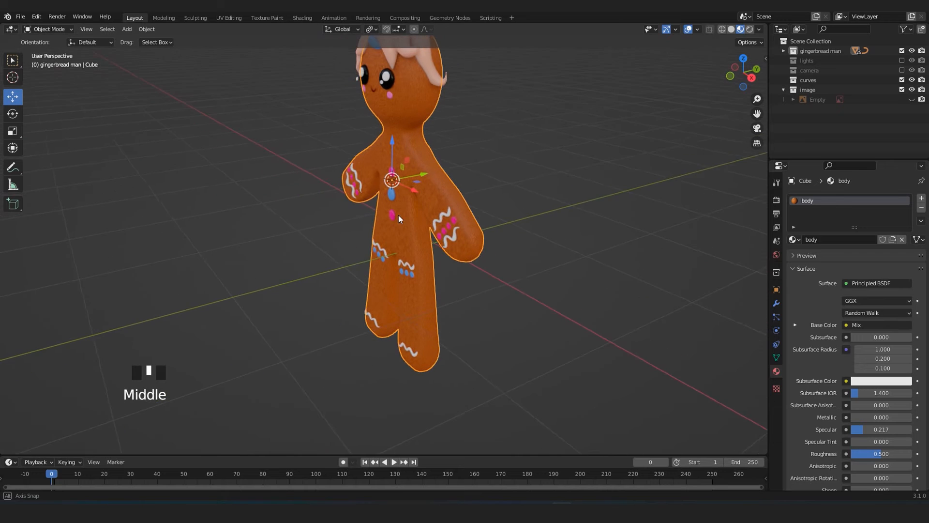
middle_drag(370, 302, 368, 325)
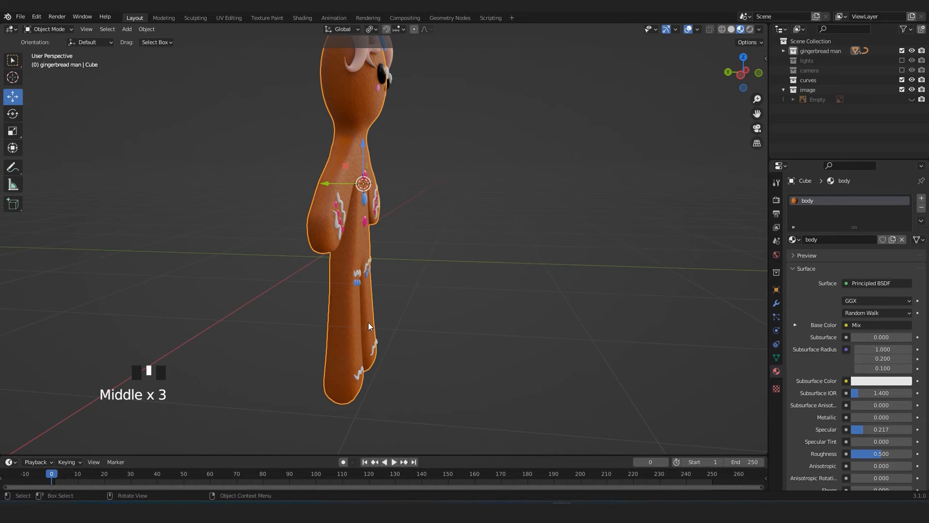
middle_drag(315, 219, 365, 339)
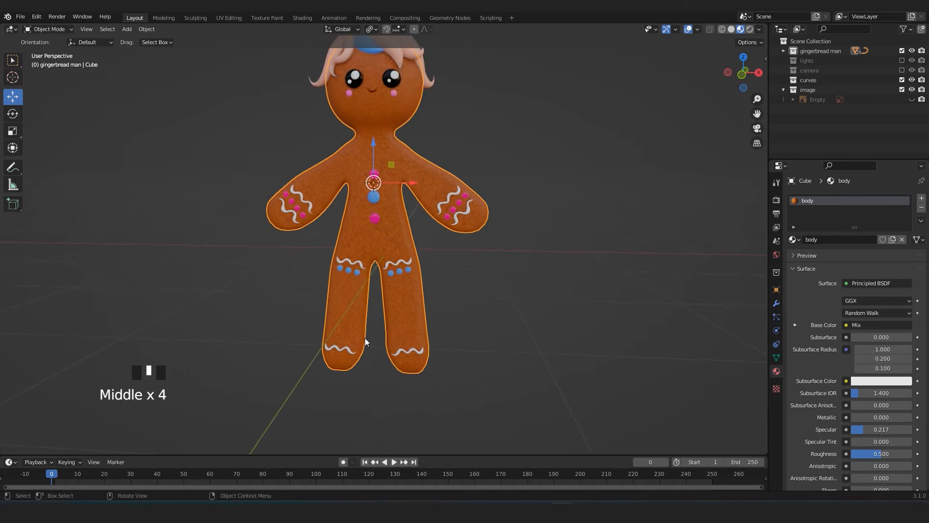
scroll(389, 281, up, 2)
middle_drag(455, 214, 405, 239)
scroll(358, 318, down, 2)
middle_drag(358, 318, 396, 348)
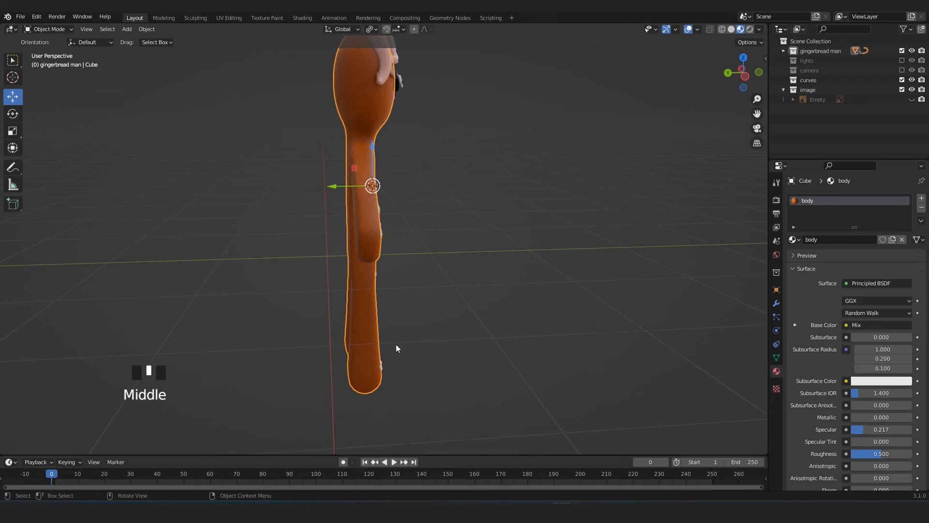
middle_drag(347, 323, 396, 263)
key(Tab)
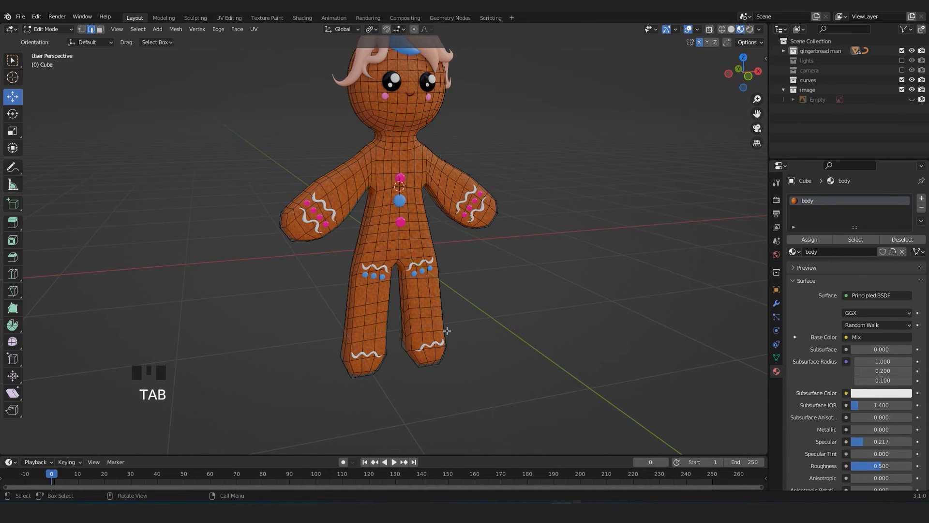
Switch to vertex selection and select the horizontal edge loops around both knees of the gingerbread body.
key(KP_3)
shift+middle_drag(404, 333, 426, 320)
scroll(432, 318, up, 3)
key(1)
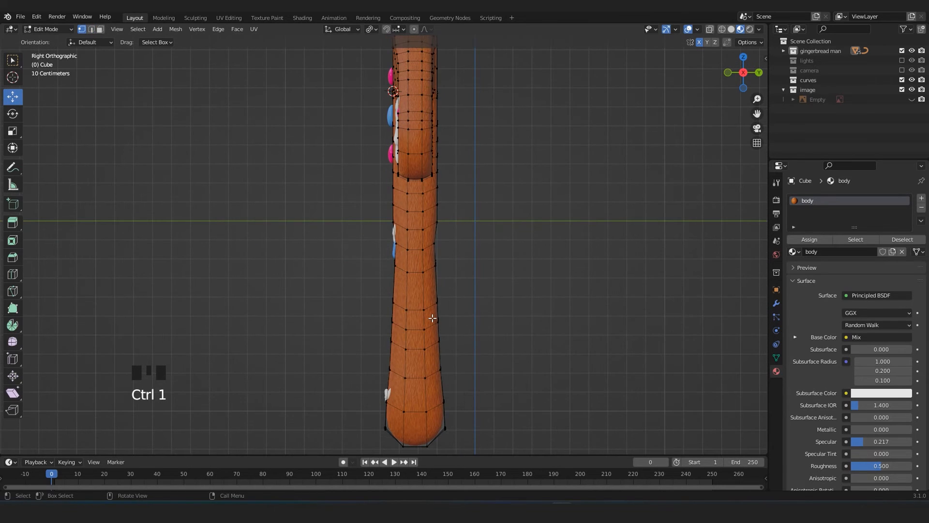
scroll(432, 318, up, 2)
drag(422, 277, 508, 295)
middle_drag(508, 295, 534, 310)
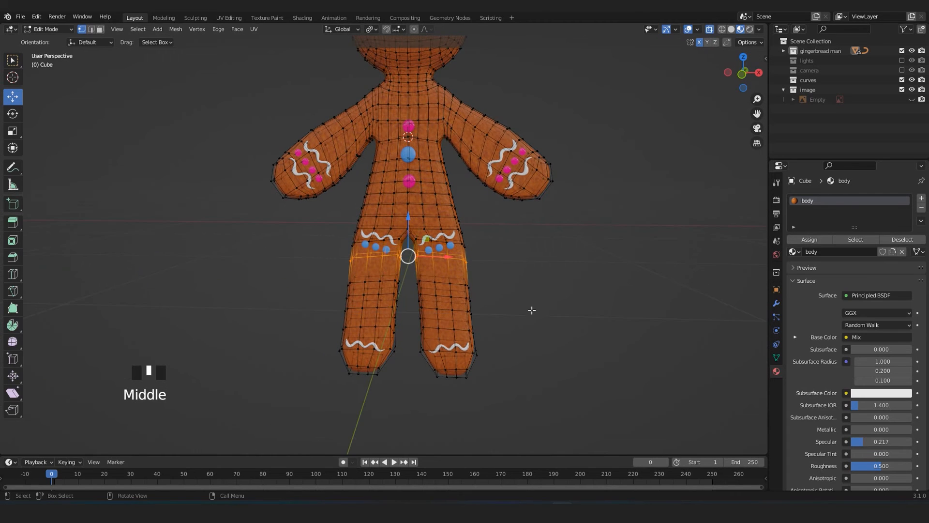
scroll(534, 309, up, 2)
click(475, 319)
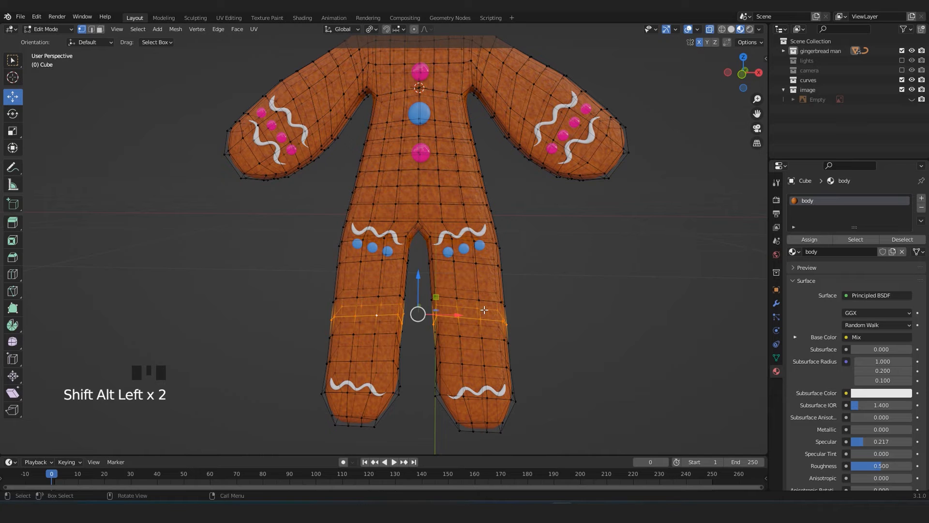
Turn on proportional editing and shift the selected knee loops forward along the Y axis to curve the legs.
key(KP_3)
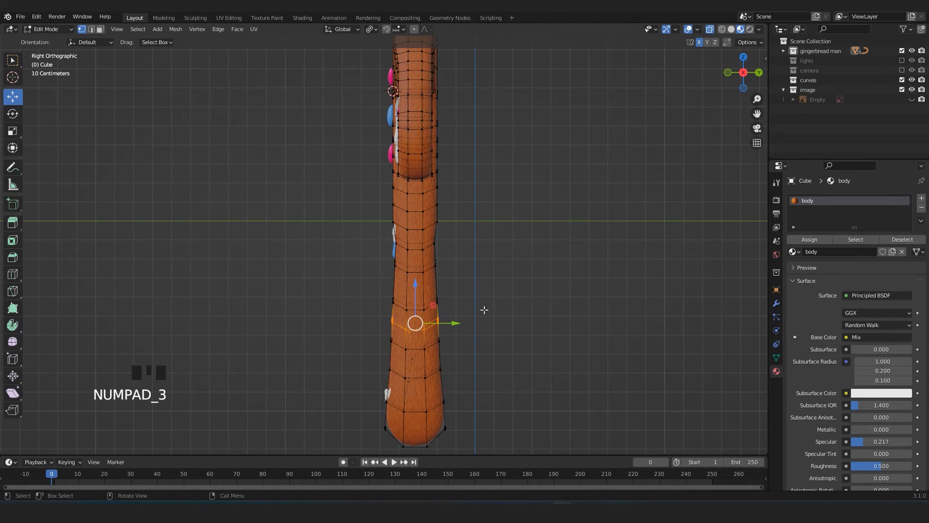
click(414, 30)
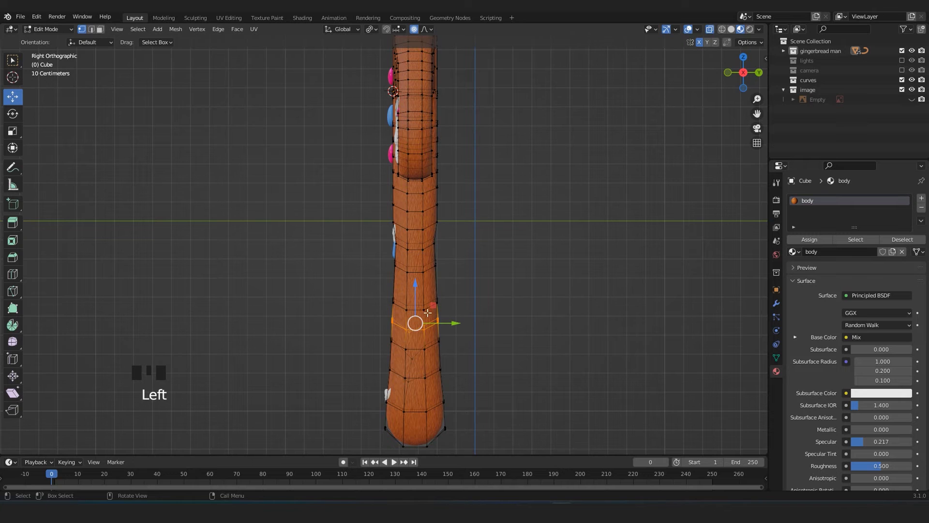
shift+middle_drag(417, 302, 458, 314)
drag(461, 296, 446, 291)
scroll(448, 292, down, 7)
scroll(448, 292, up, 1)
scroll(370, 295, down, 1)
middle_drag(369, 295, 419, 298)
key(KP_3)
scroll(412, 300, up, 3)
mouse_move(436, 301)
mouse_down()
mouse_move(443, 310)
mouse_move(449, 303)
mouse_up()
scroll(443, 310, up, 1)
Examine the reshaped legs and the head's side profile, with and without the mesh wireframe.
key(Tab)
scroll(447, 320, down, 6)
middle_drag(380, 315, 426, 301)
scroll(365, 291, up, 3)
key(Tab)
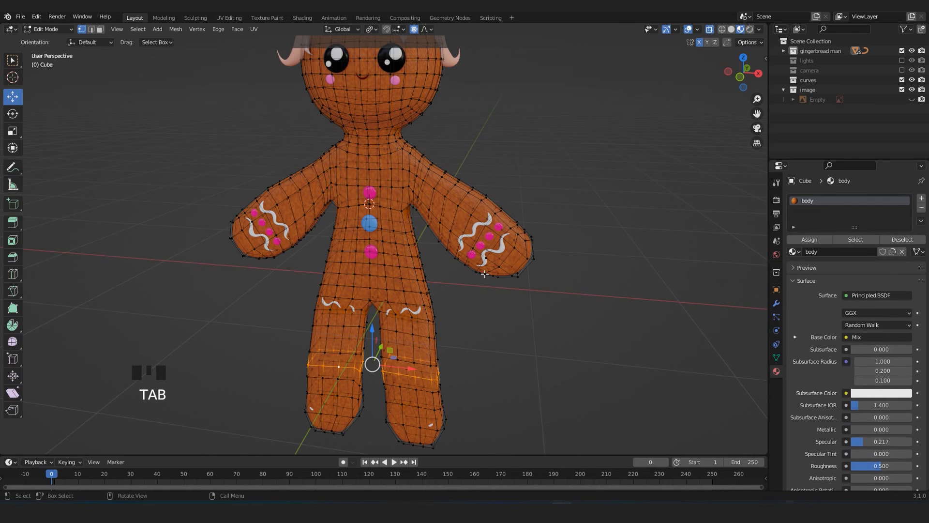
middle_drag(500, 225, 460, 266)
scroll(468, 252, up, 2)
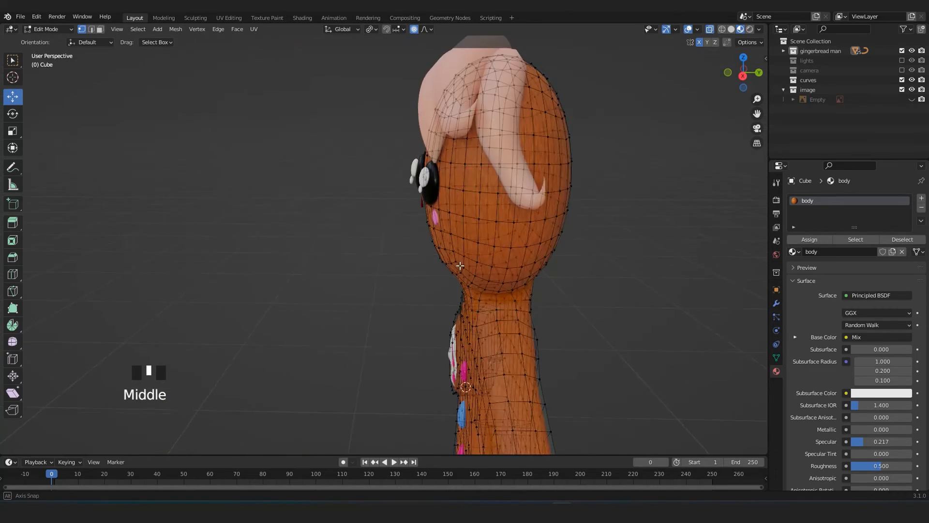
Leave Edit Mode, select the small white eye highlight on the nearer eye, and rotate it to follow the eye's curve.
key(Tab)
scroll(445, 212, up, 3)
shift+middle_drag(445, 212, 401, 235)
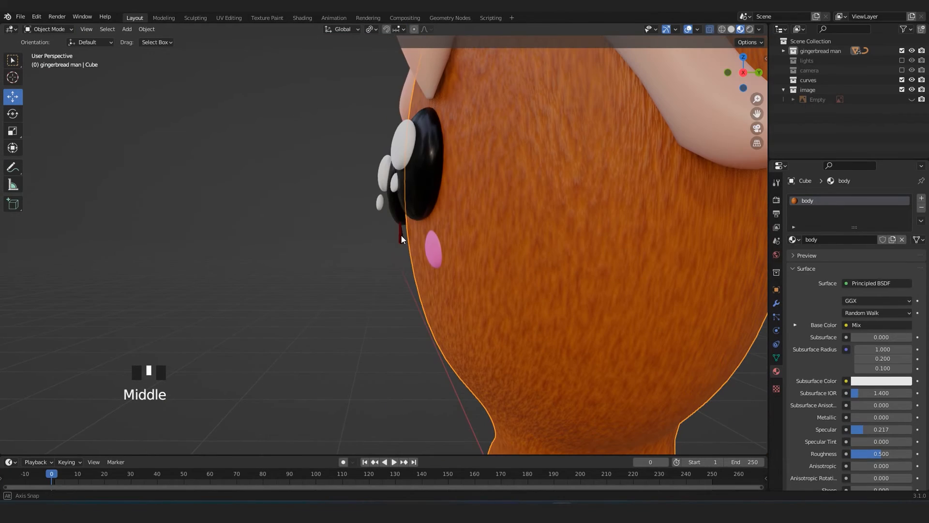
click(394, 180)
key(KP_Decimal)
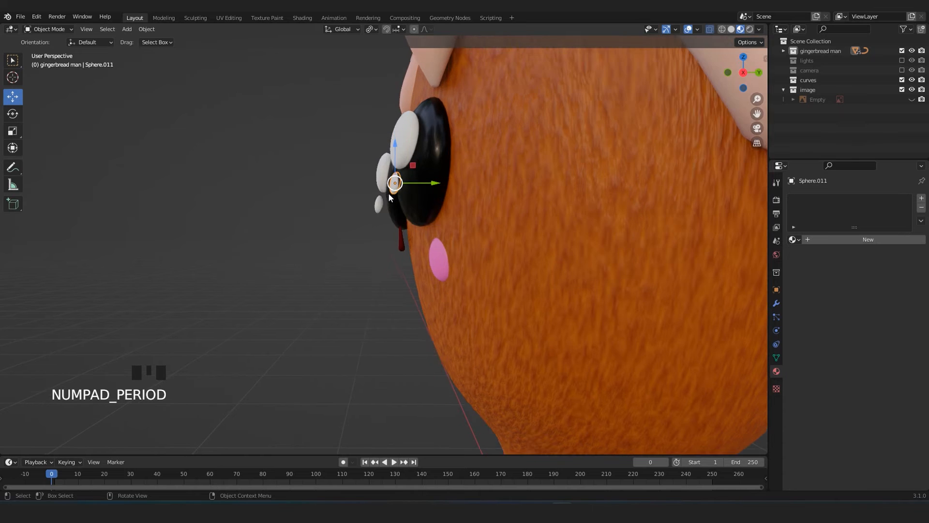
scroll(387, 228, down, 2)
middle_drag(387, 228, 412, 213)
key(r)
click(357, 225)
middle_drag(358, 225, 446, 269)
key(r)
click(405, 230)
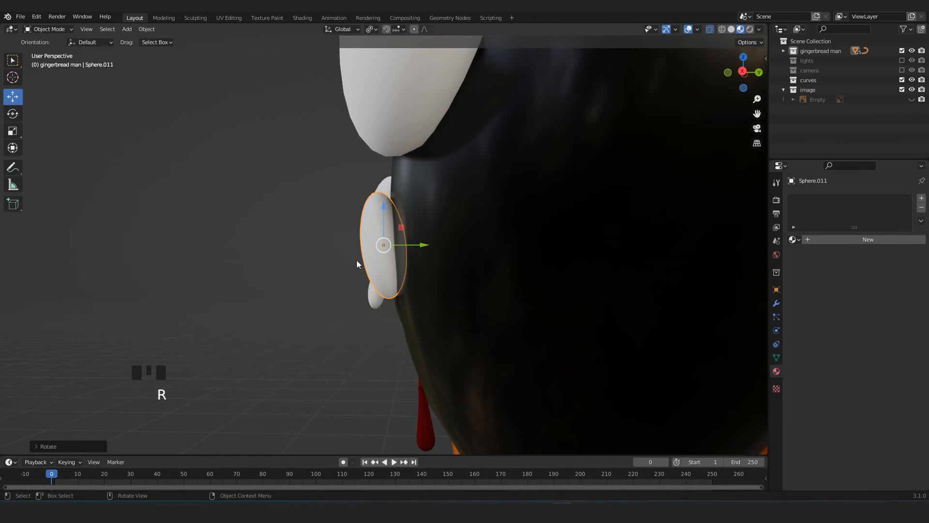
Select the small white highlight on the other eye and move it onto the black surface.
middle_drag(404, 231, 431, 309)
scroll(259, 297, down, 4)
shift+middle_drag(260, 298, 220, 271)
click(326, 240)
key(KP_Decimal)
middle_drag(336, 248, 476, 262)
scroll(477, 262, down, 3)
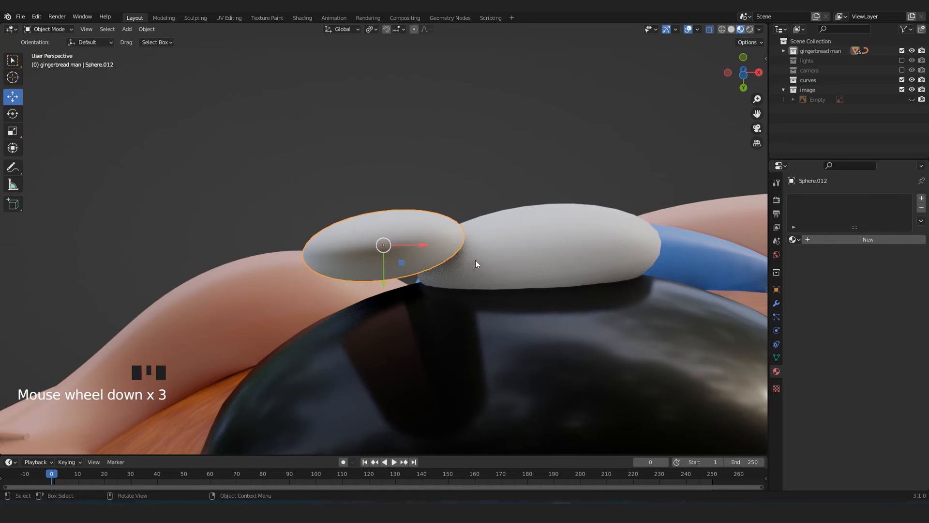
key(g)
click(474, 319)
middle_drag(474, 318, 418, 263)
Refine the small highlight's position and rotate it until it lies flush with the black eye.
key(g)
key(r)
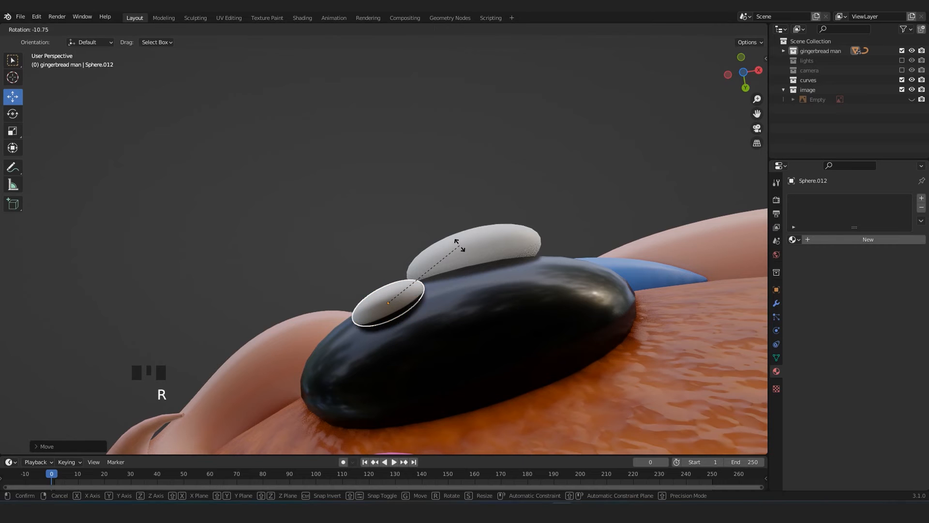
click(462, 245)
middle_drag(458, 245, 454, 364)
middle_drag(444, 305, 405, 302)
key(r)
click(485, 211)
middle_drag(485, 211, 387, 270)
Select the mouth curve and convert it to a mesh.
click(508, 283)
key(KP_Decimal)
drag(419, 282, 451, 290)
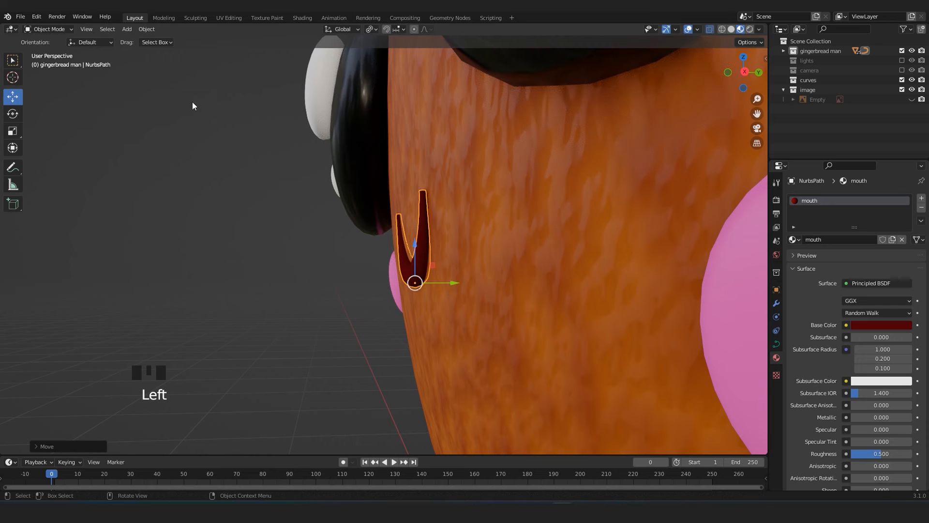
click(146, 29)
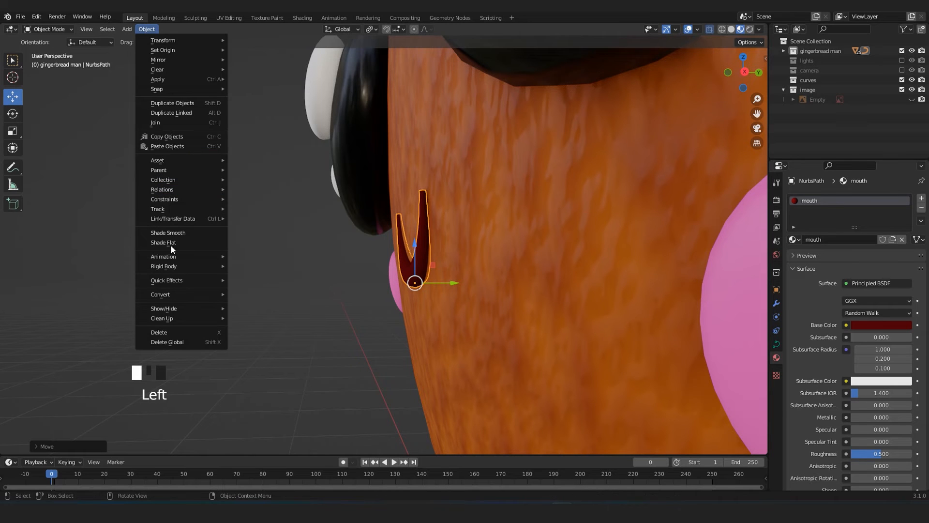
click(240, 300)
key(Tab)
key(Tab)
mouse_move(265, 292)
middle_down()
mouse_move(326, 305)
mouse_move(398, 290)
mouse_move(411, 299)
mouse_move(281, 284)
mouse_move(252, 294)
middle_up()
click(219, 302)
Select the body, enter Edit Mode, and select the edge loops around the middle of both arms in the front view.
scroll(220, 302, down, 4)
shift+middle_drag(334, 353, 484, 257)
click(452, 271)
key(Tab)
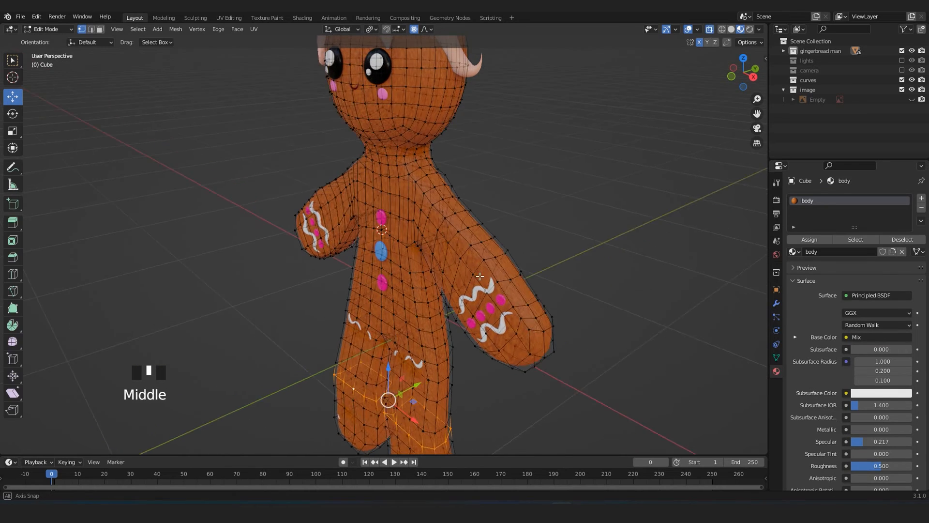
middle_drag(461, 288, 460, 284)
key(KP_1)
scroll(480, 258, up, 2)
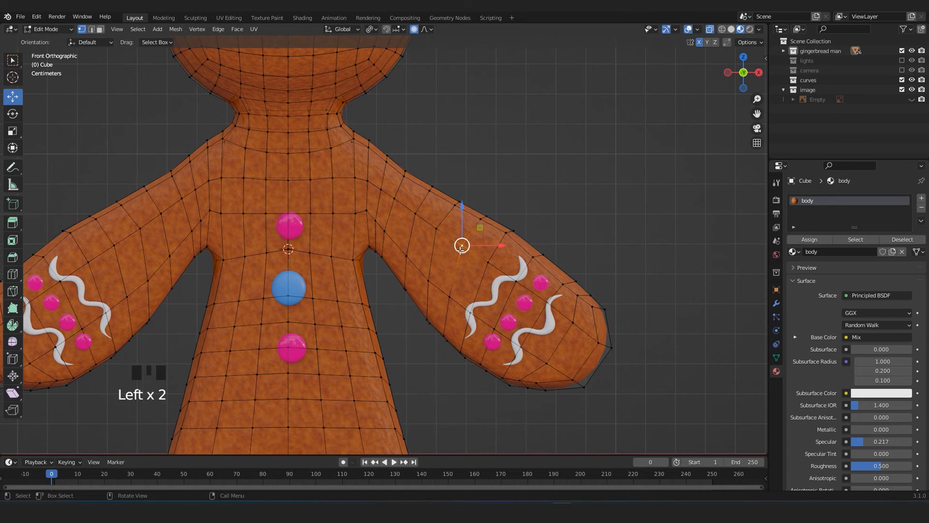
shift+middle_drag(173, 283, 182, 268)
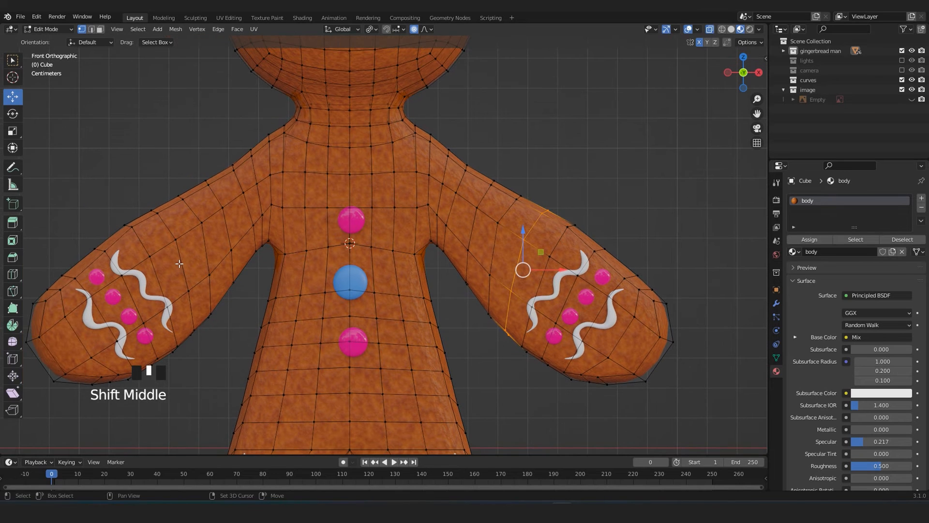
scroll(228, 257, down, 4)
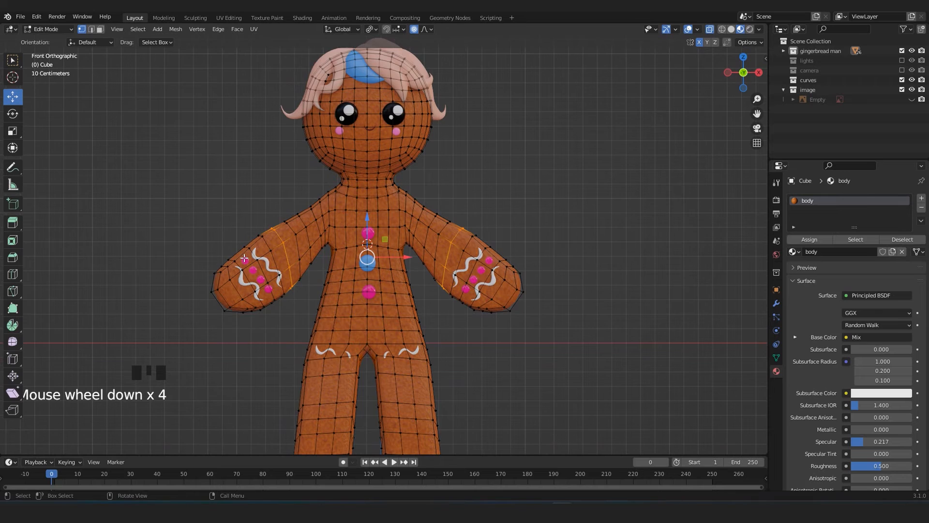
Check the arm loops from the side with X-ray, and reselect the loops on both arms in the front view.
key(KP_3)
key(alt+z)
scroll(350, 270, up, 3)
scroll(366, 269, up, 3)
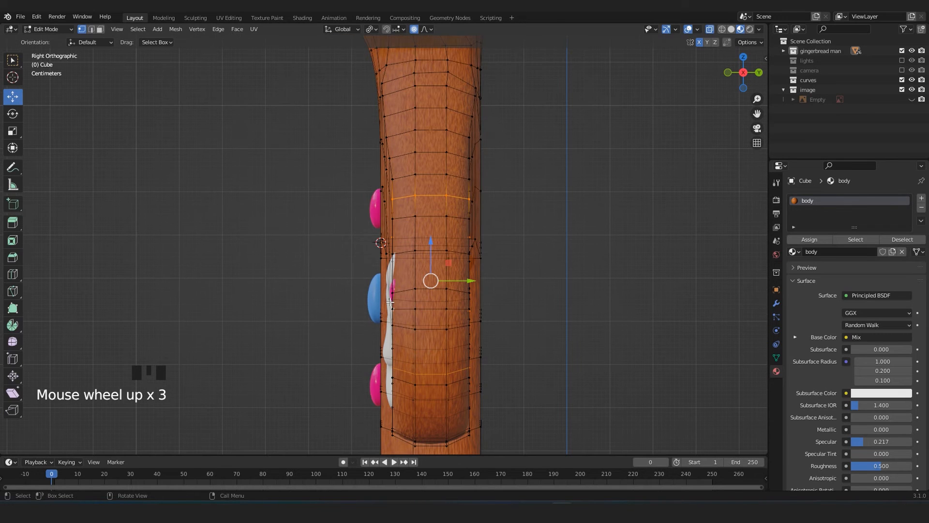
alt+shift+click(415, 199)
click(408, 193)
middle_drag(377, 210, 480, 222)
key(KP_1)
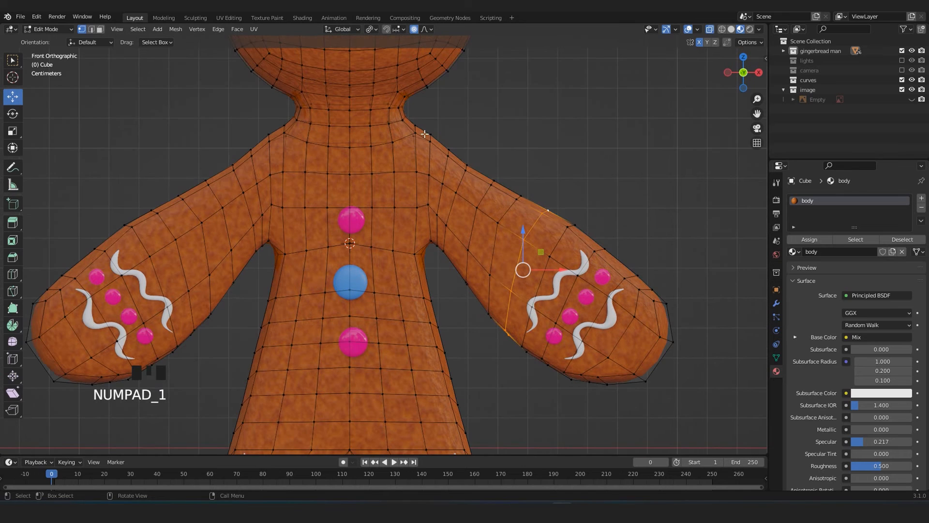
alt+shift+click(157, 208)
key(ctrl+z)
Try shifting the arm loops backward along the Y axis with a smaller proportional radius, and undo the attempts.
middle_drag(239, 243, 419, 240)
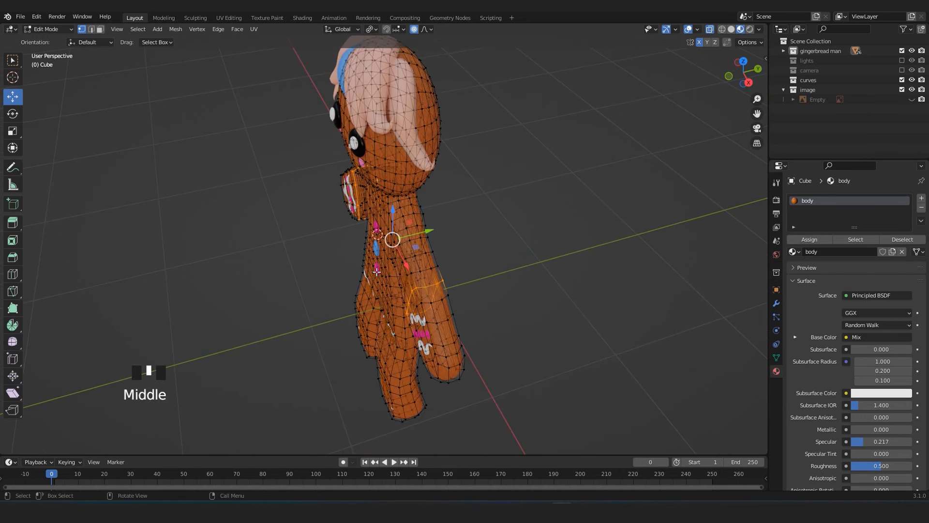
scroll(420, 240, up, 3)
drag(434, 232, 440, 234)
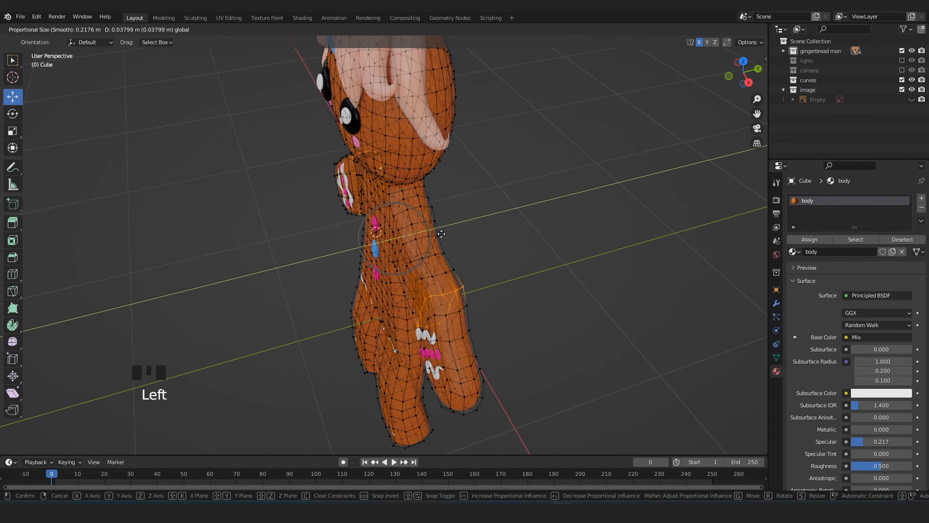
scroll(441, 234, down, 5)
key(ctrl+z)
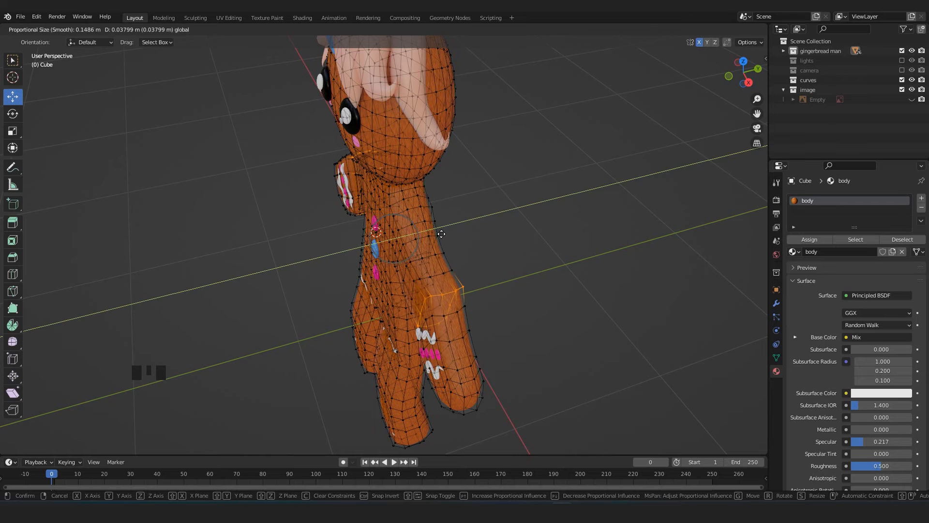
drag(433, 227, 444, 227)
middle_drag(444, 228, 318, 324)
key(ctrl+z)
drag(437, 239, 443, 257)
key(ctrl+z)
Shift the arm loops slightly backward along the Y axis with proportional editing, and return to Object Mode.
middle_drag(442, 257, 367, 275)
key(Tab)
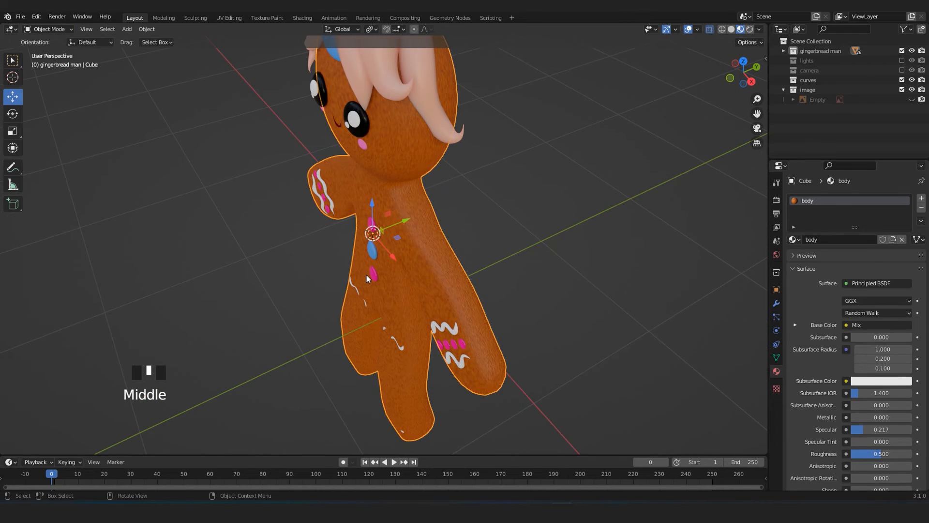
key(Tab)
drag(424, 226, 428, 224)
key(Tab)
Select the arm's wavy icing and examine how closely it sits against the reshaped arm.
middle_drag(361, 295, 37, 270)
scroll(439, 278, up, 4)
middle_drag(440, 277, 522, 295)
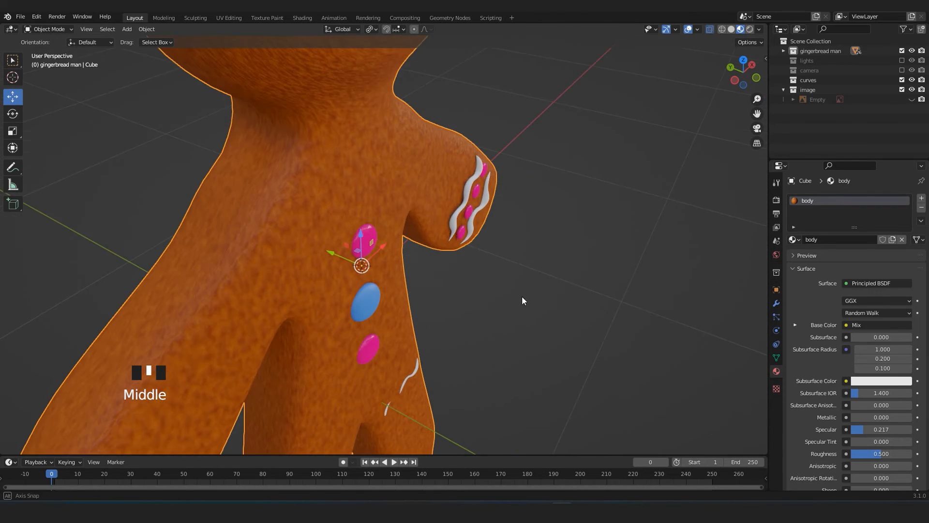
scroll(450, 290, up, 3)
middle_drag(450, 291, 468, 240)
click(317, 231)
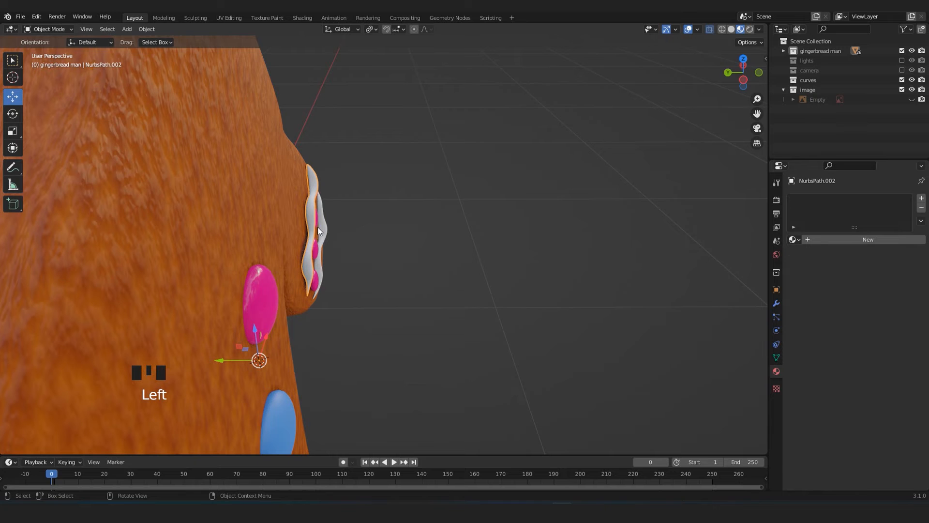
key(KP_Enter)
key(KP_Decimal)
Select the wavy icing across the tops of the legs.
middle_drag(322, 238, 239, 269)
scroll(297, 235, up, 4)
middle_drag(296, 234, 427, 251)
click(419, 250)
click(419, 251)
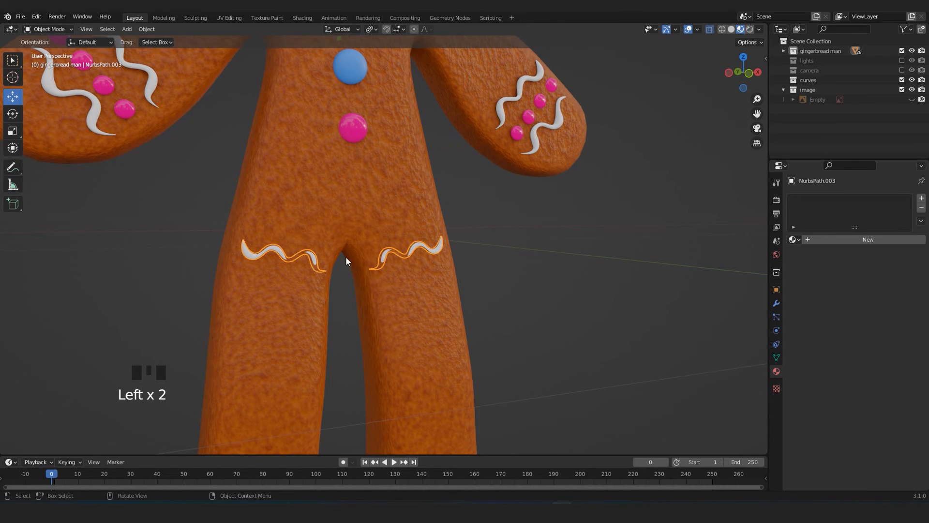
scroll(325, 249, down, 4)
Try setting the upper-leg icing's origin to its geometry, and undo it.
click(145, 30)
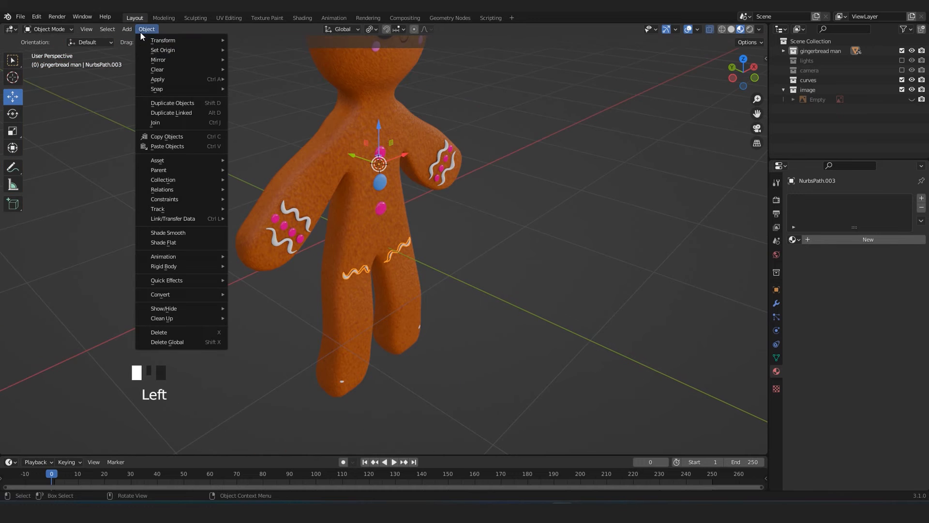
mouse_move(210, 52)
click(249, 56)
scroll(512, 310, up, 5)
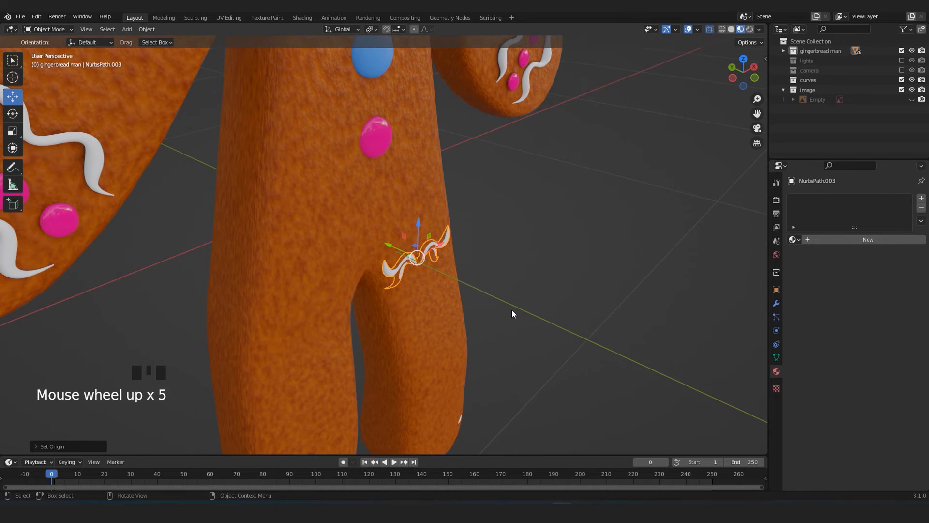
key(ctrl+z)
Review the upper-leg icing's Mirror modifier and move the icing slightly forward along the Y axis, out of the leg surface.
middle_drag(379, 287, 361, 217)
scroll(317, 338, down, 4)
middle_drag(317, 338, 333, 137)
scroll(333, 136, up, 3)
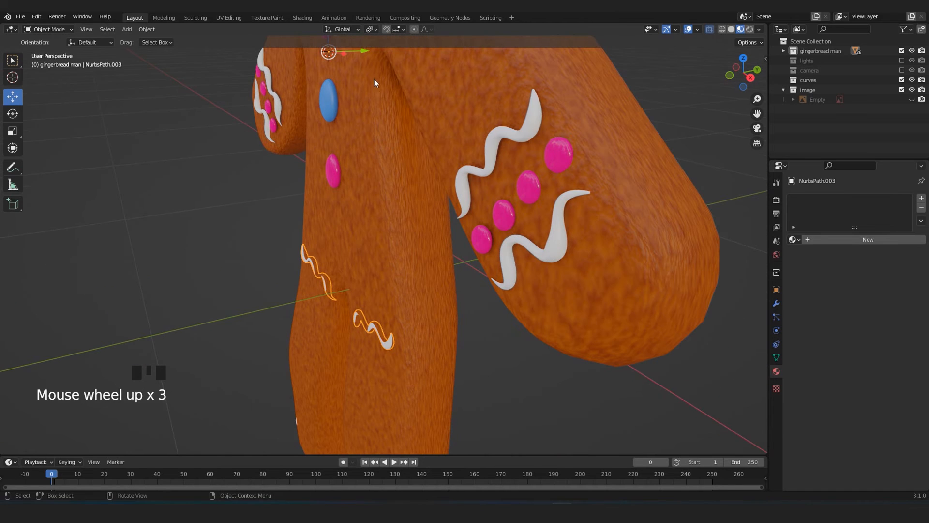
shift+middle_drag(374, 72, 373, 128)
click(776, 304)
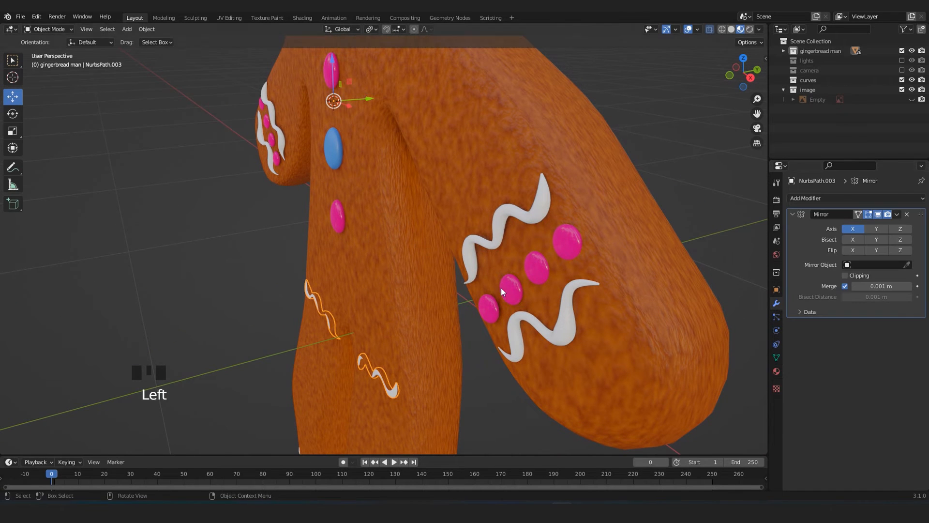
click(369, 100)
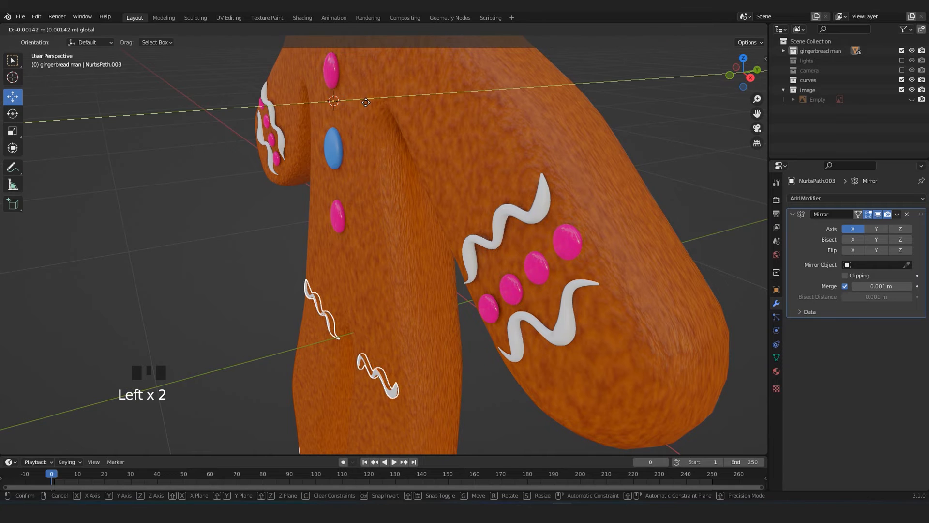
drag(364, 104, 364, 103)
scroll(349, 261, down, 3)
middle_drag(335, 315, 425, 304)
shift+middle_drag(422, 353, 414, 197)
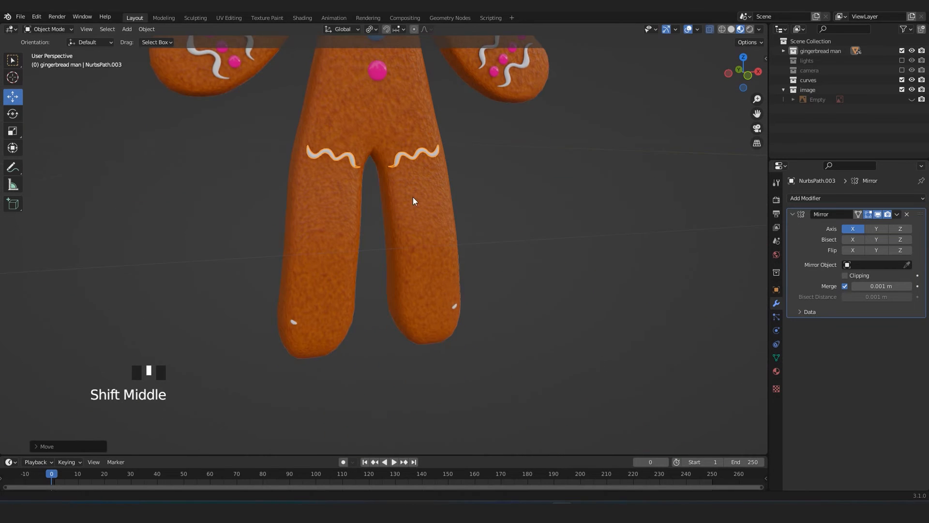
Switch to Solid shading and box-select the leg dots and foot icing, leaving the upper-leg icing out of the selection.
click(731, 29)
key(alt+z)
key(alt+z)
mouse_move(484, 285)
middle_down()
mouse_move(464, 276)
mouse_move(547, 277)
middle_up()
drag(425, 141, 262, 361)
key(b)
middle_drag(373, 240, 473, 197)
scroll(439, 252, up, 3)
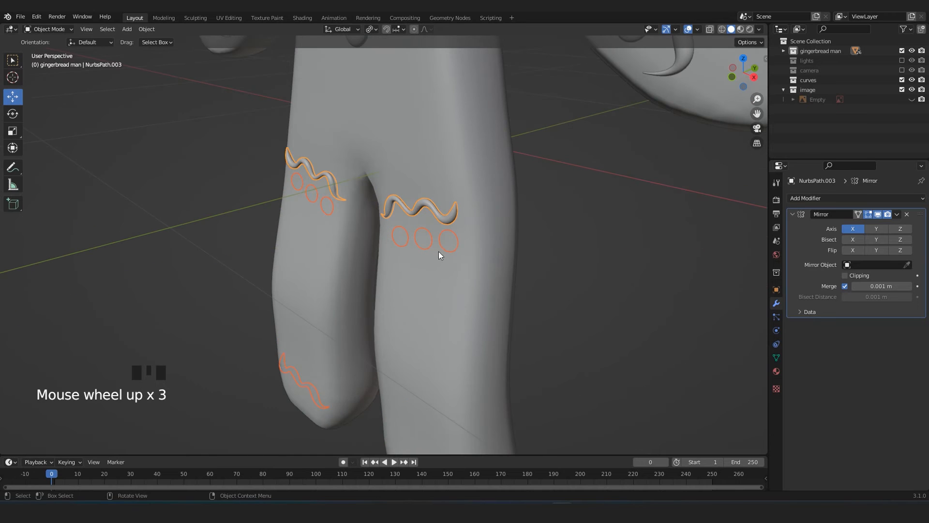
key(b)
middle_drag(408, 192, 431, 209)
scroll(465, 270, down, 4)
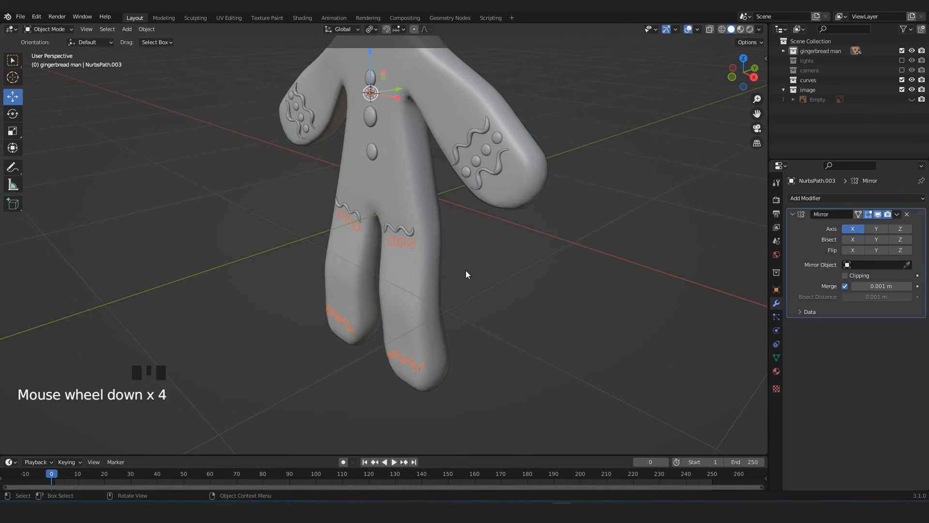
Shift the leg dots and foot icing slightly along the Y axis to fit the leg surface, checking them in Material Preview shading.
middle_drag(466, 274, 407, 196)
drag(397, 94, 423, 83)
click(741, 29)
shift+middle_drag(405, 97, 416, 153)
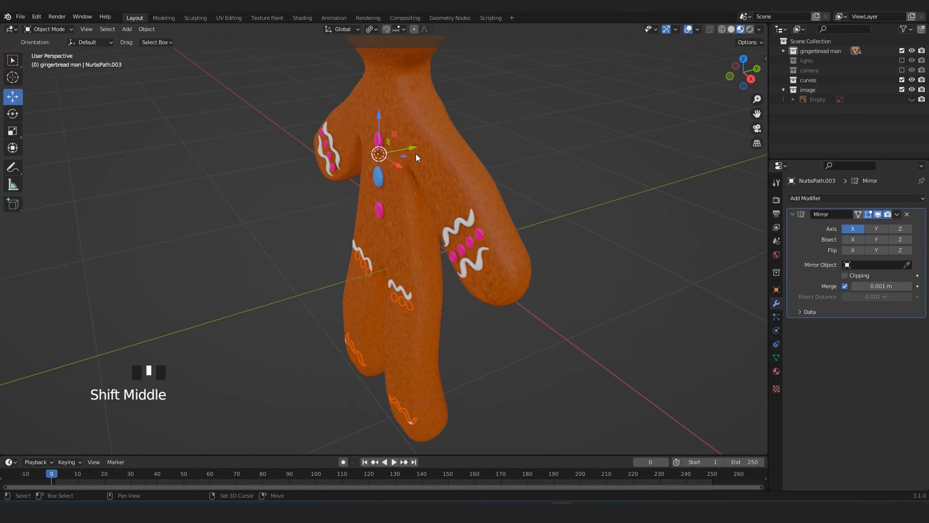
scroll(409, 104, up, 2)
drag(411, 100, 406, 99)
scroll(410, 194, down, 4)
middle_drag(418, 291, 454, 268)
scroll(396, 252, up, 6)
scroll(339, 277, up, 1)
click(358, 300)
scroll(457, 305, down, 2)
scroll(455, 310, down, 3)
scroll(433, 270, up, 3)
Apply the Mirror modifier on both wavy icing curves of the arms.
key(KP_1)
scroll(505, 234, up, 2)
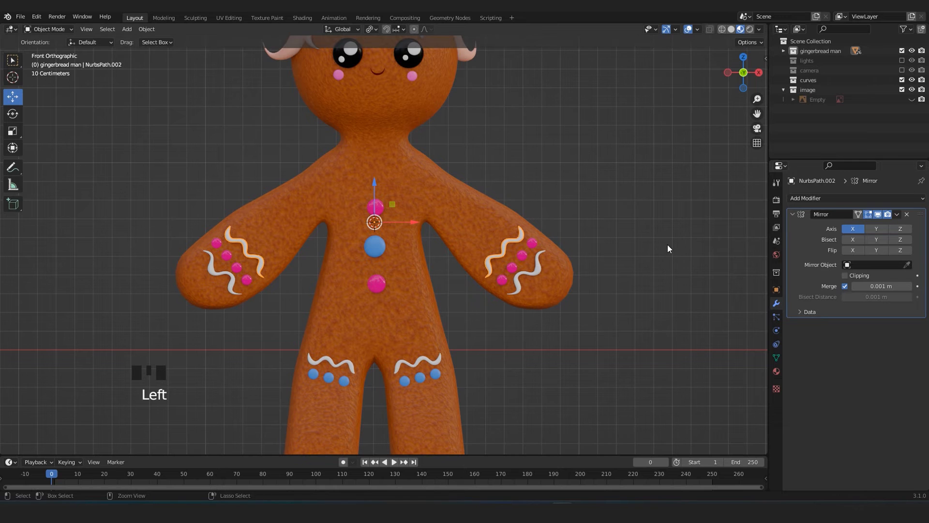
click(900, 216)
click(861, 225)
click(539, 276)
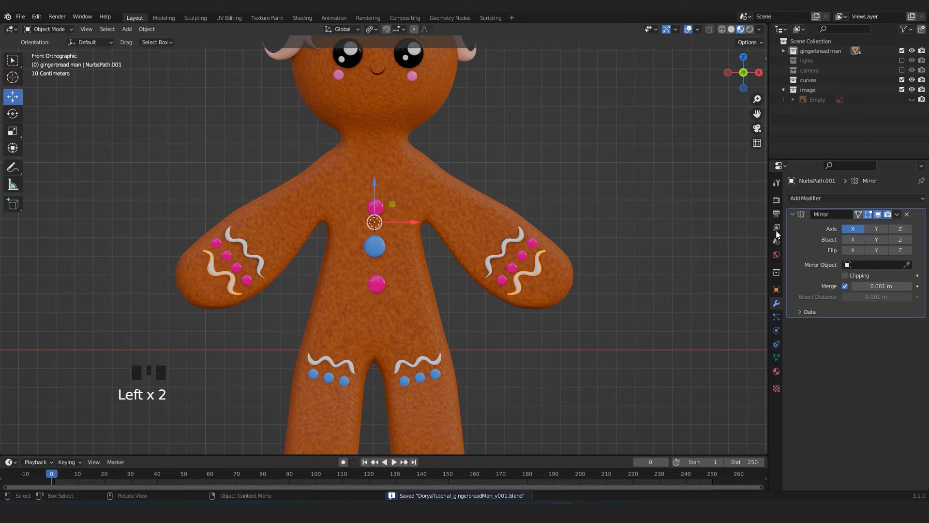
click(855, 226)
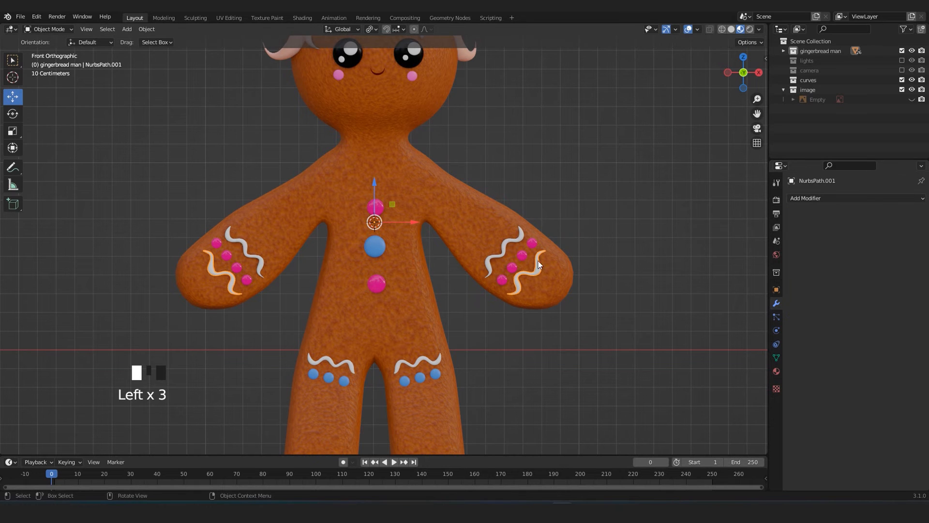
Apply the Mirror modifier on the wavy icing at the upper legs and on the foot icing.
click(382, 253)
click(429, 357)
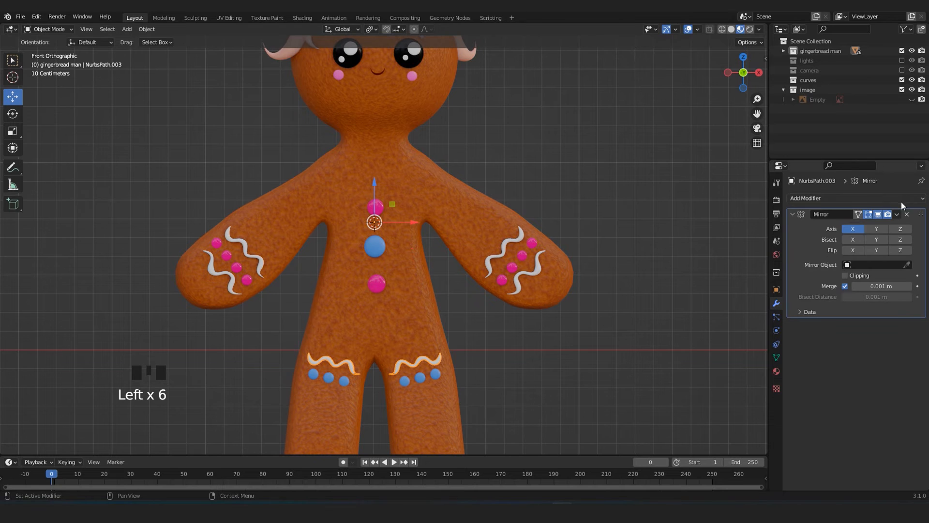
shift+middle_drag(446, 229, 449, 219)
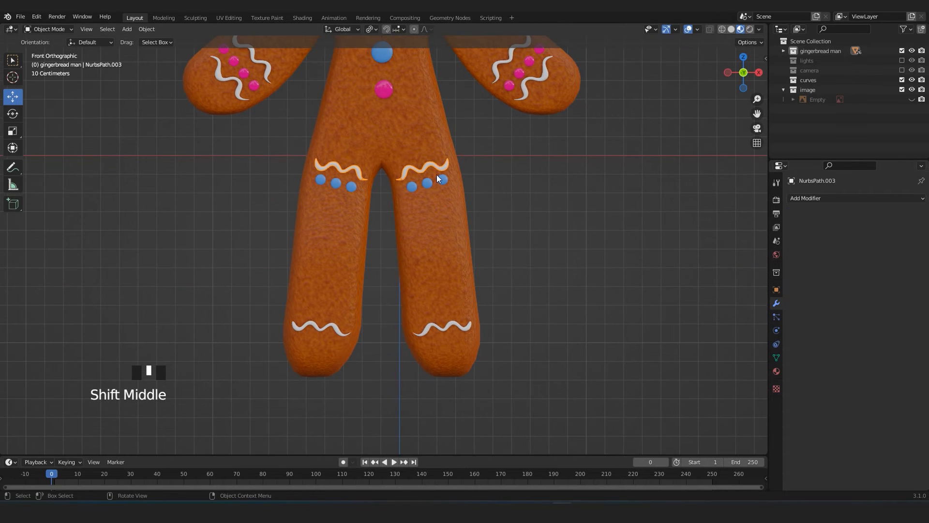
double_click(439, 180)
click(424, 329)
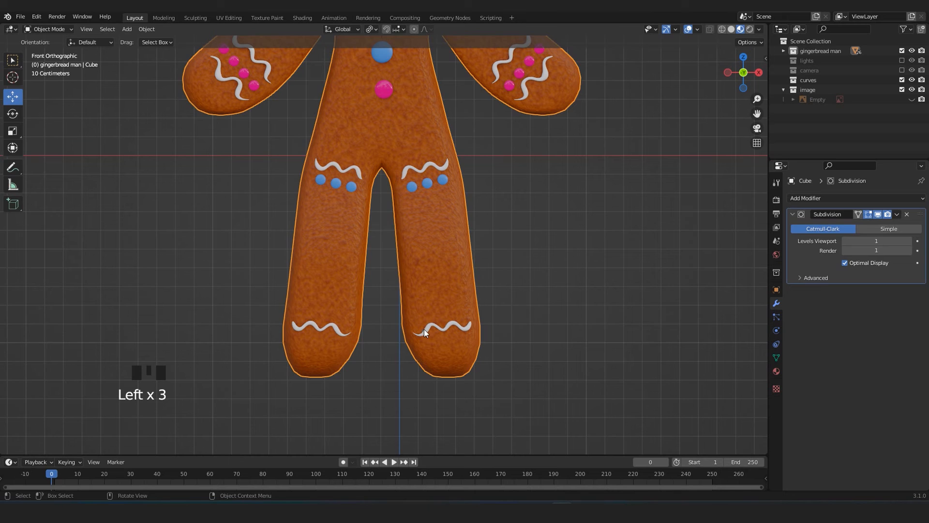
click(424, 329)
click(898, 214)
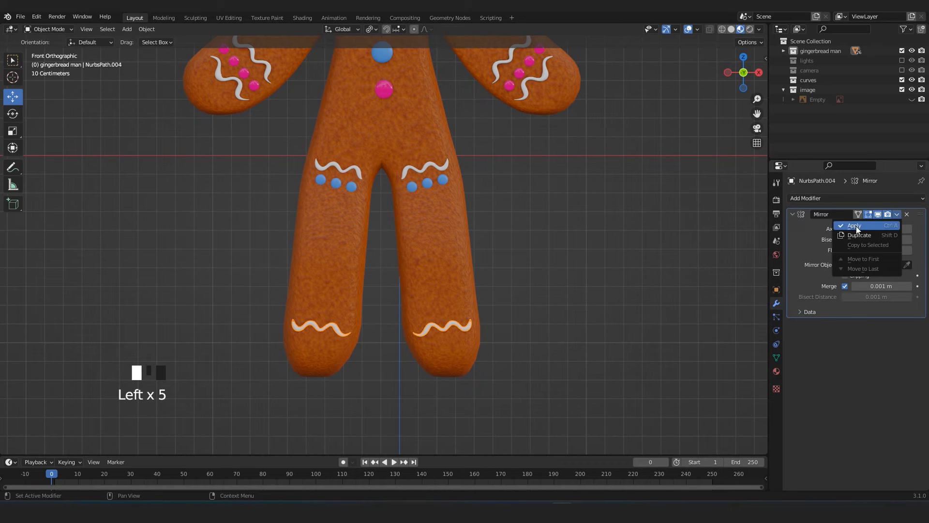
click(856, 225)
Save the file and frame the whole gingerbread figure in the front view.
scroll(480, 215, down, 4)
scroll(487, 312, up, 2)
key(ctrl+s)
click(574, 314)
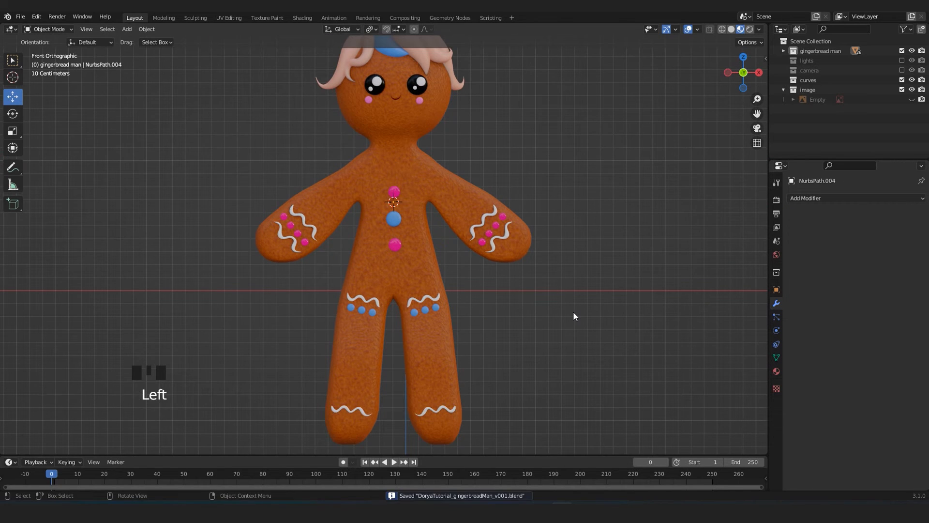
scroll(452, 206, down, 4)
scroll(453, 246, up, 3)
shift+middle_drag(487, 309, 473, 255)
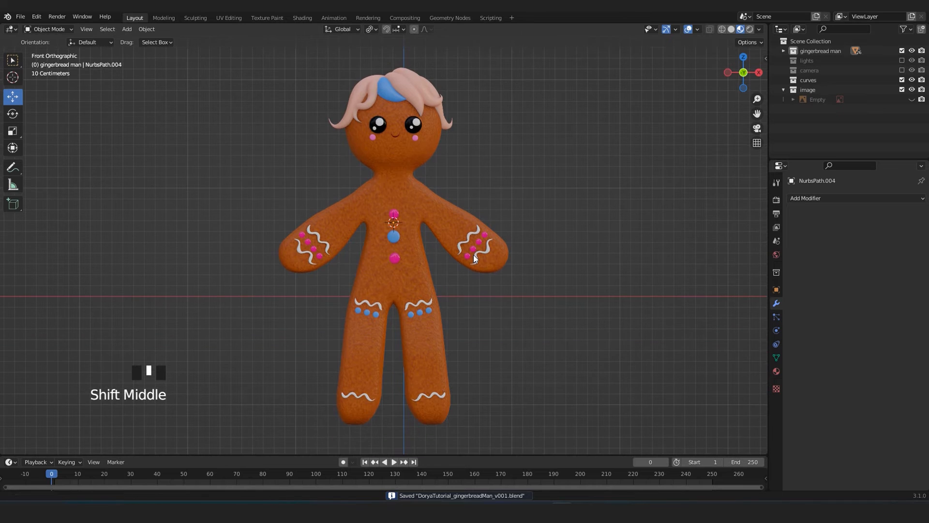
Find the Rigify add-on in the preferences, disable it, and view the armature types offered for adding.
key(shift+a)
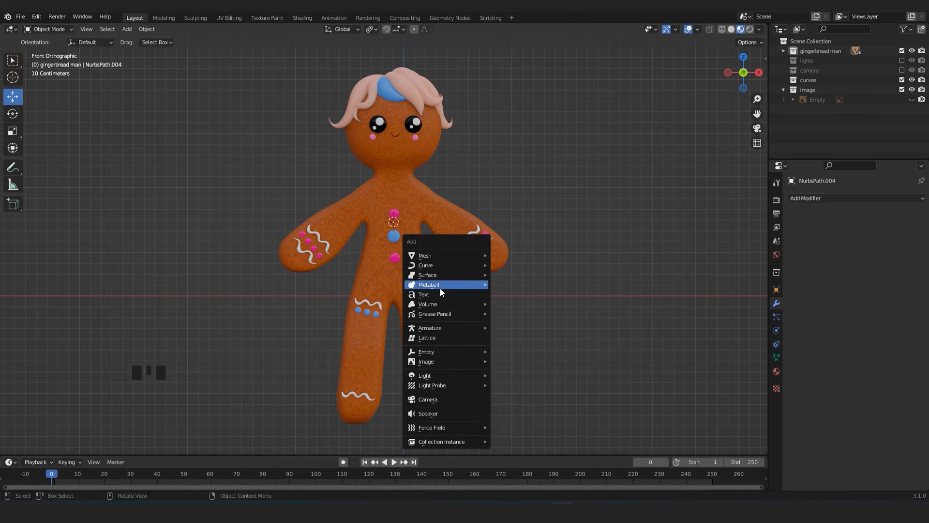
mouse_move(440, 328)
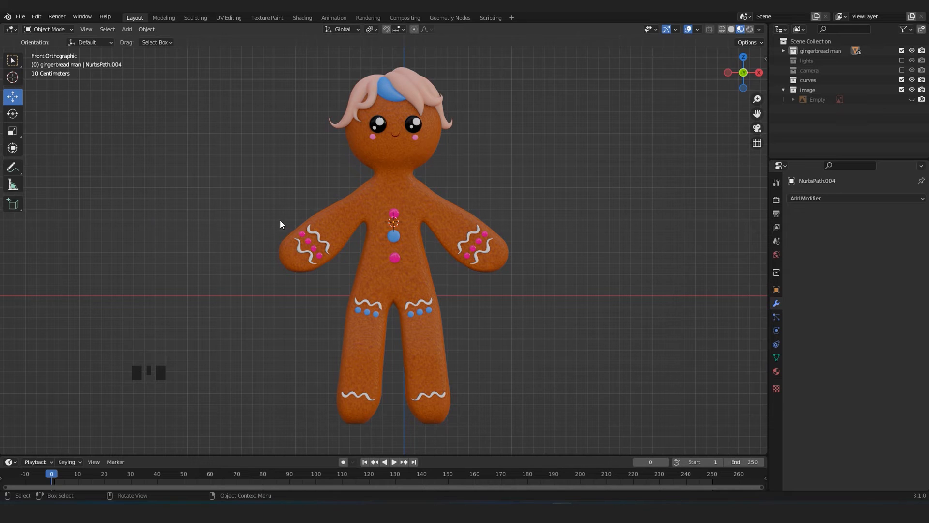
shift+middle_drag(153, 216, 241, 222)
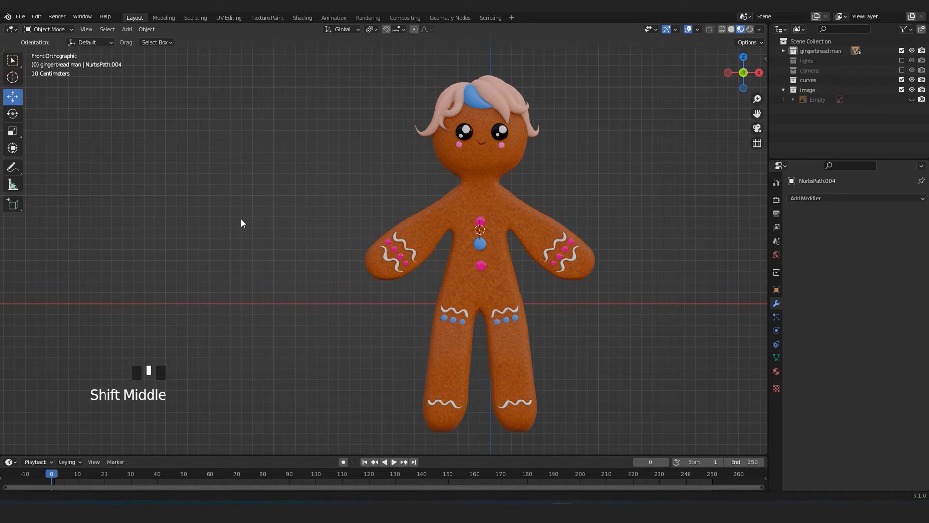
click(22, 18)
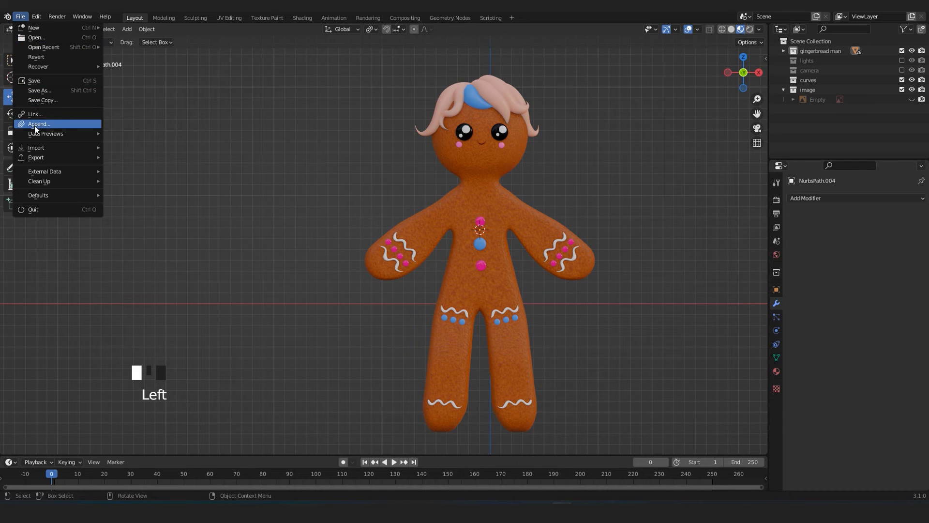
mouse_move(37, 17)
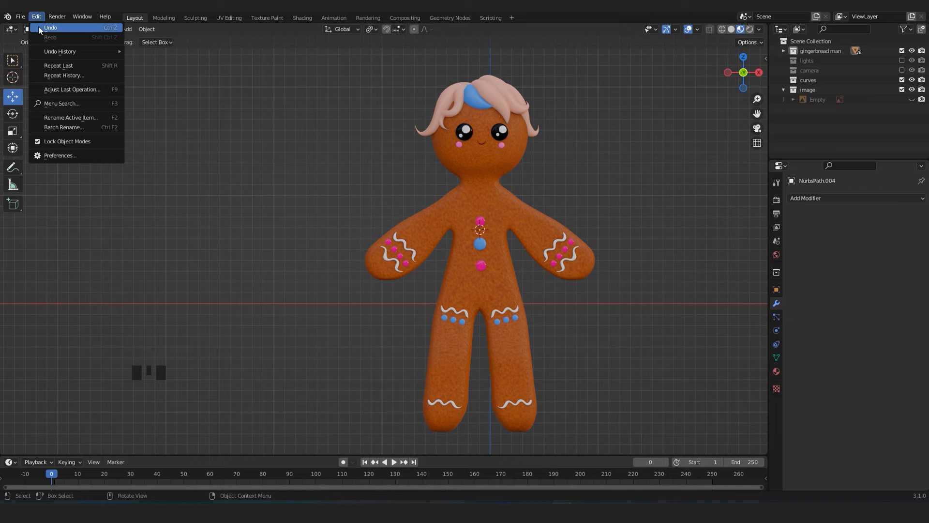
click(53, 156)
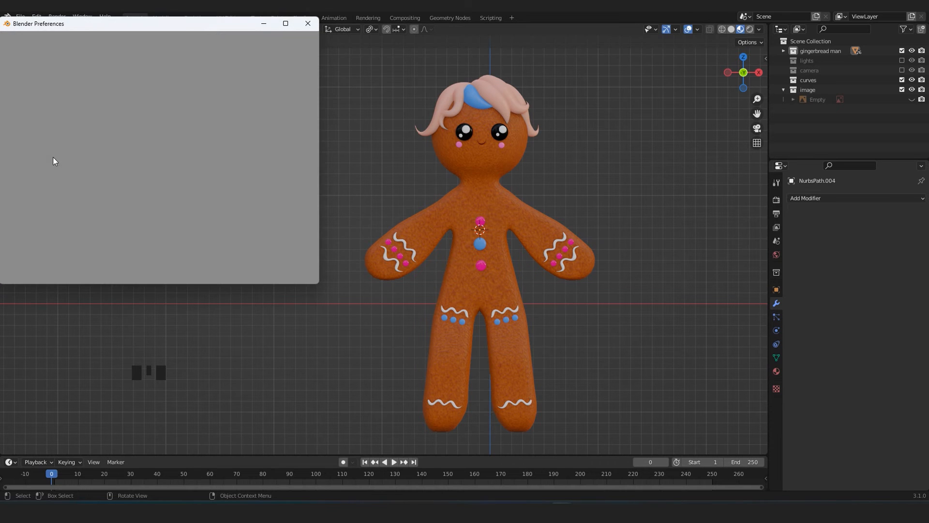
drag(123, 28, 204, 80)
click(332, 103)
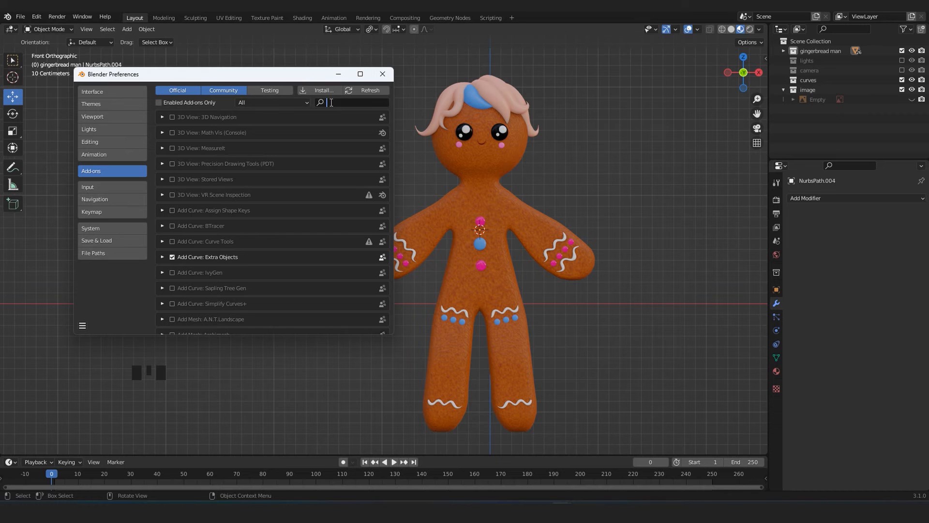
text(rigify)
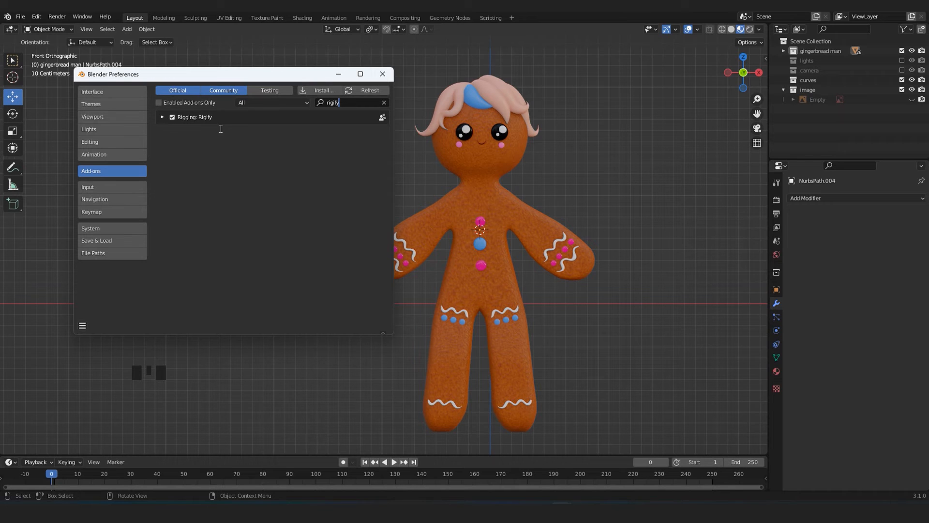
click(172, 118)
click(383, 74)
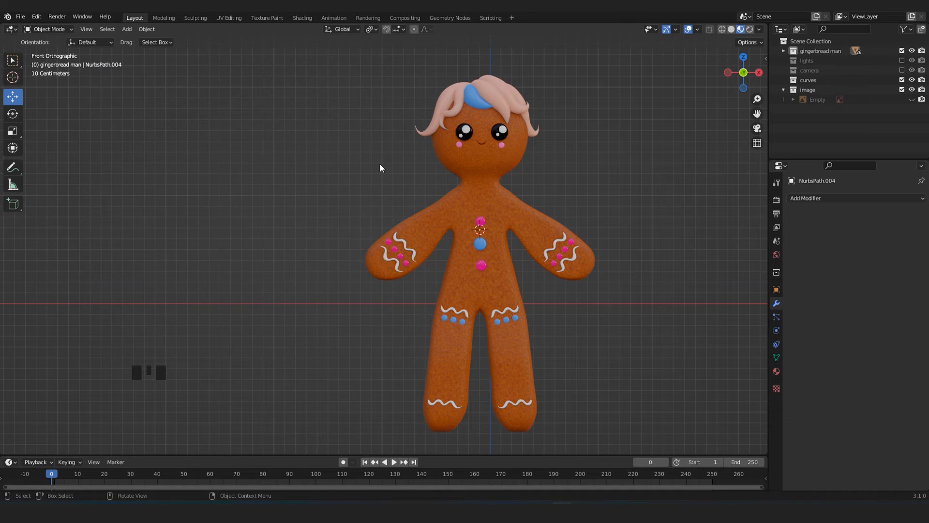
key(shift+a)
mouse_move(350, 235)
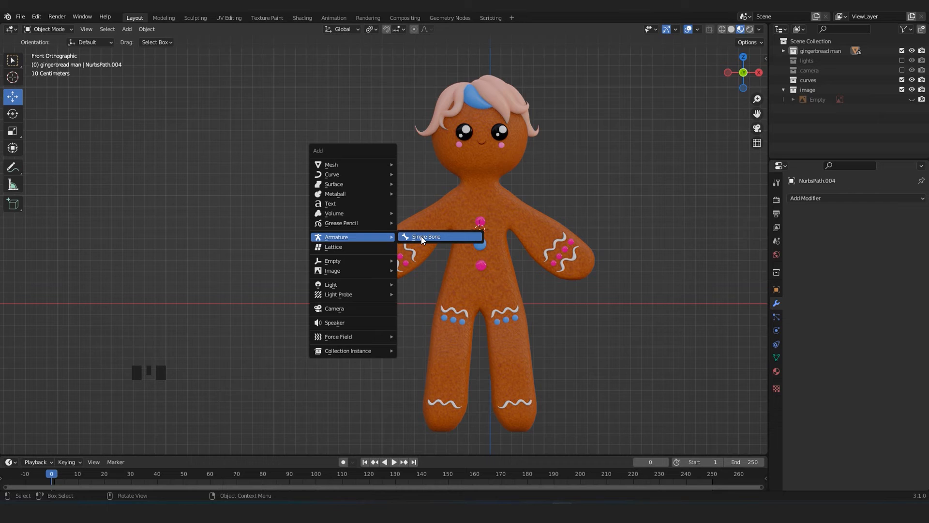
Search the add-ons in the preferences for "rig" and enable Rigging: Rigify.
click(37, 17)
click(62, 155)
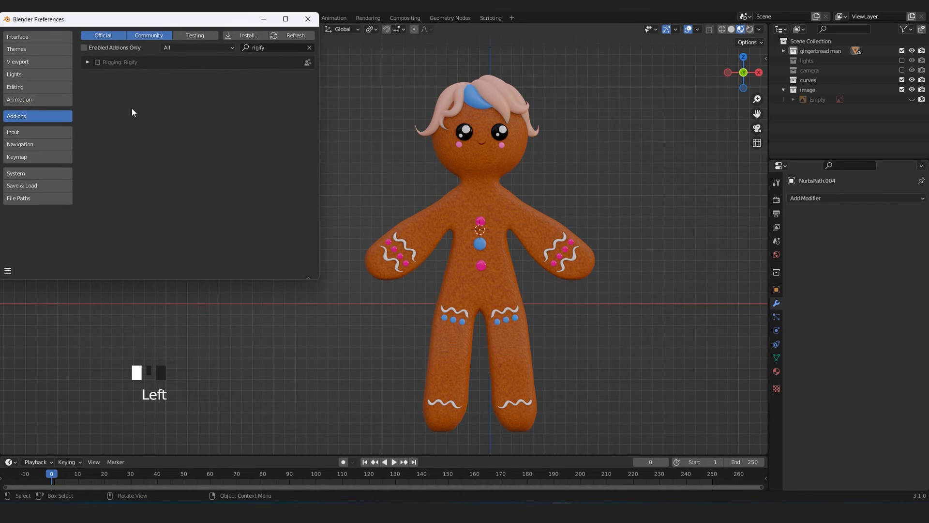
click(309, 47)
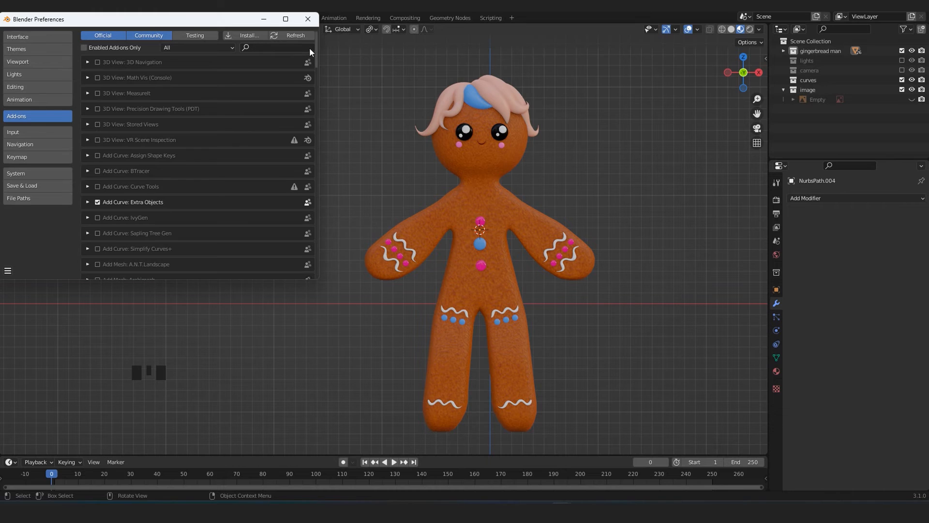
click(257, 49)
text(rigi)
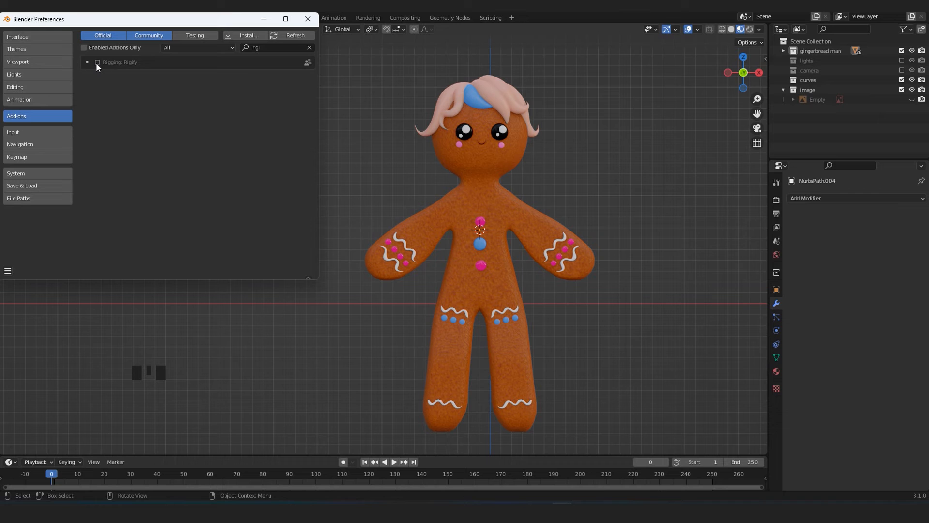
click(97, 63)
click(315, 19)
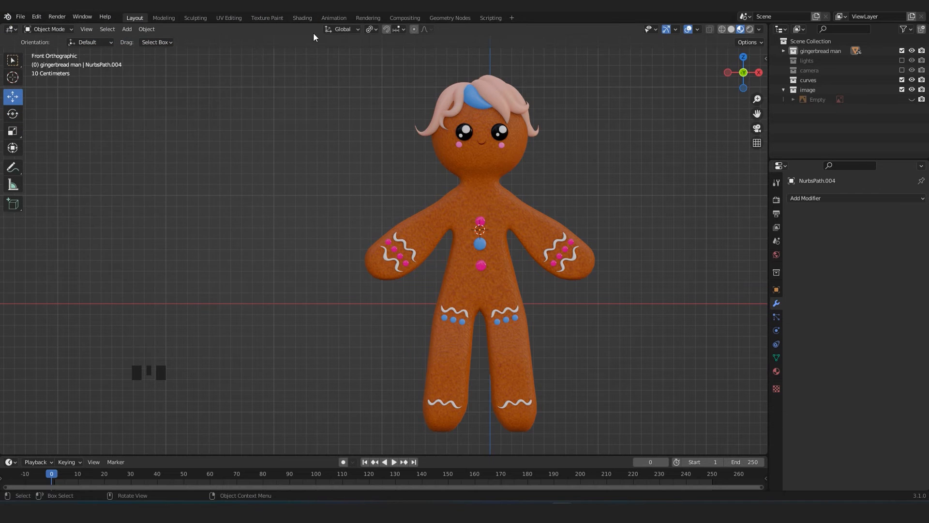
Add a Human (Meta-Rig) armature and move it down along the Z axis towards the figure's feet.
shift+middle_drag(586, 289, 468, 286)
key(shift+a)
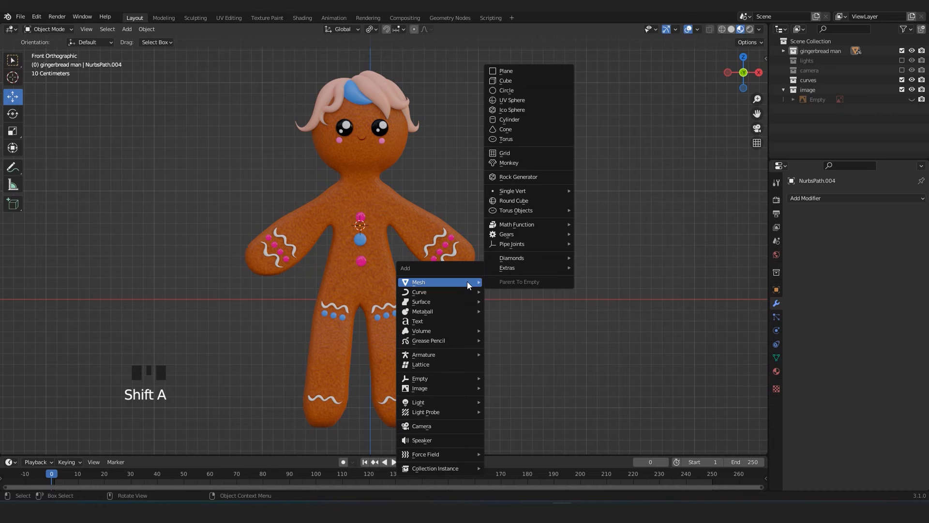
mouse_move(439, 356)
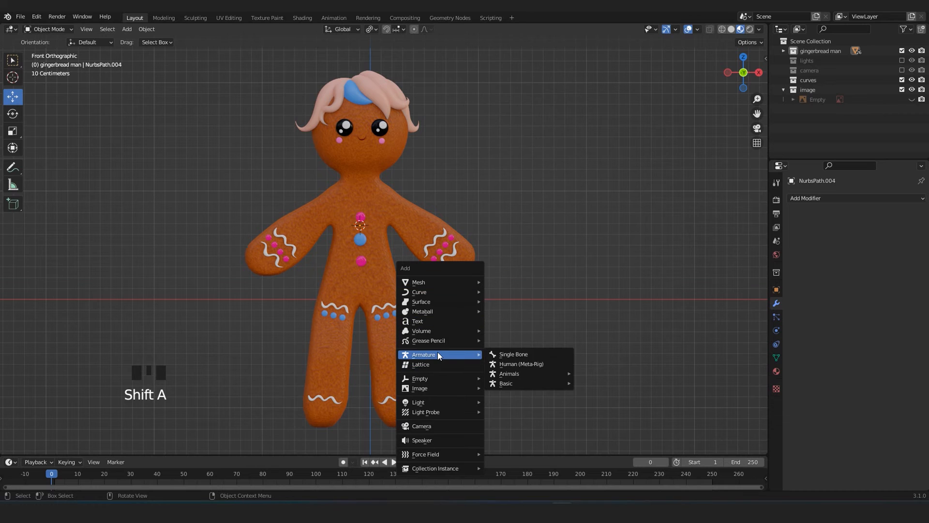
click(528, 365)
scroll(425, 230, down, 2)
drag(372, 182, 373, 287)
scroll(394, 338, up, 3)
shift+middle_drag(394, 338, 407, 292)
scroll(407, 291, down, 2)
Scale the human rig uniformly to about 1.56 and move it forward along Y to about -0.92 m, in front of the body.
key(s)
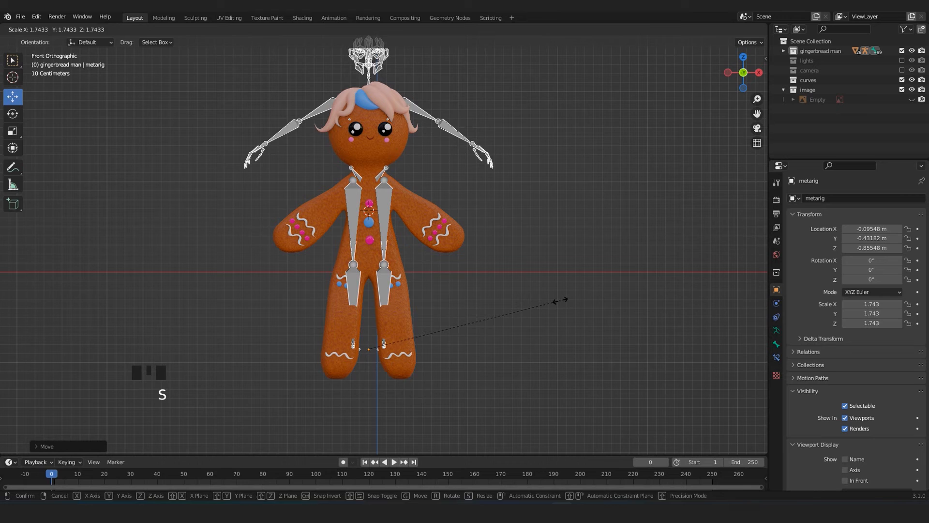
click(560, 300)
key(s)
click(552, 235)
middle_drag(551, 235, 404, 234)
drag(409, 338, 378, 331)
middle_drag(377, 331, 388, 245)
scroll(389, 245, up, 4)
scroll(378, 245, down, 2)
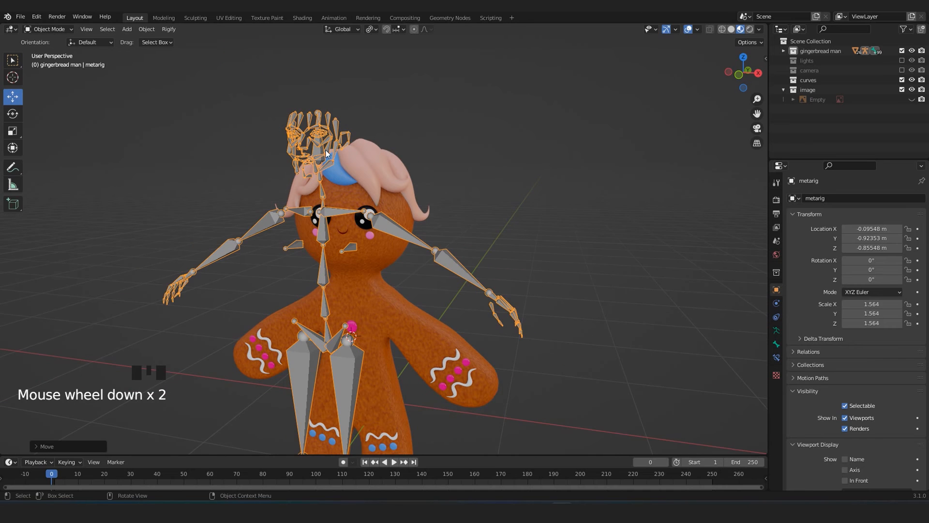
Lower the human rig along the Z axis in the front view so its face bones sit over the figure's face.
key(KP_1)
shift+middle_drag(400, 190, 402, 149)
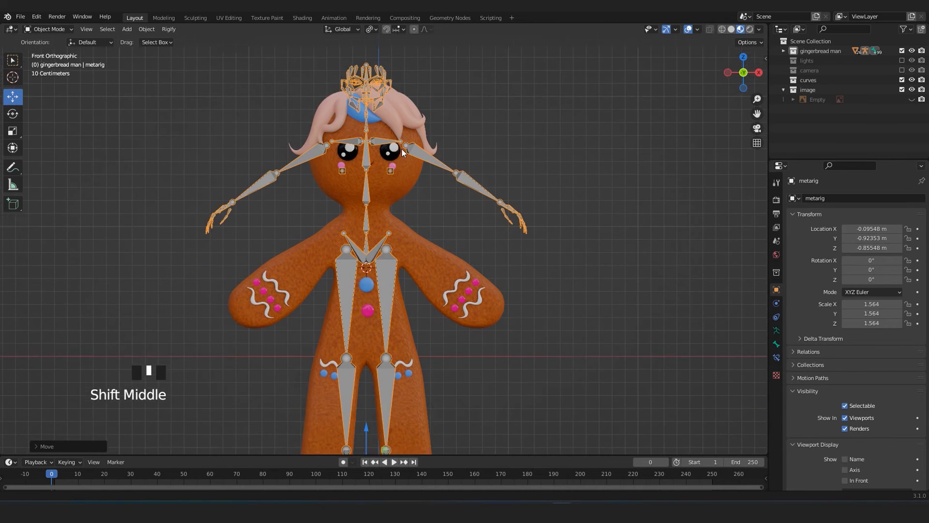
scroll(372, 224, down, 3)
scroll(372, 224, up, 1)
shift+middle_drag(375, 337, 376, 289)
drag(376, 288, 380, 330)
Turn on In Front in the armature's viewport display settings.
click(776, 331)
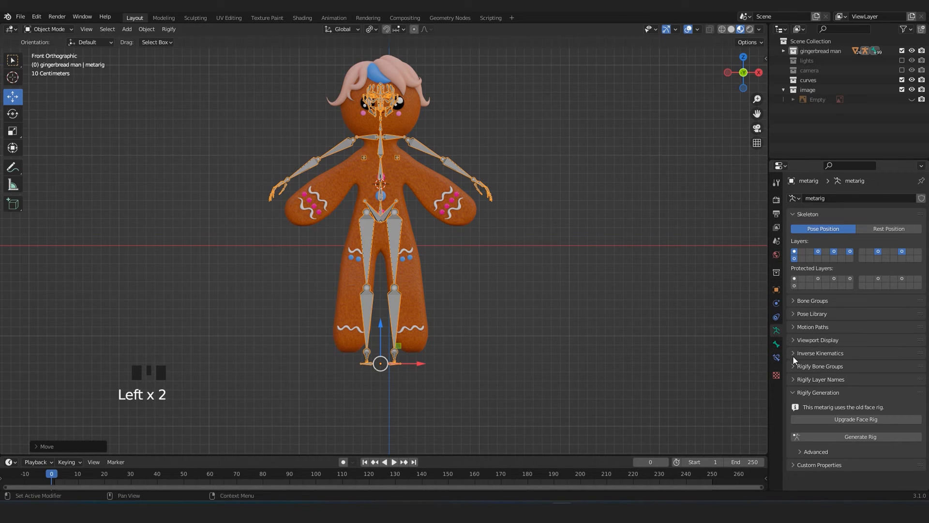
click(794, 341)
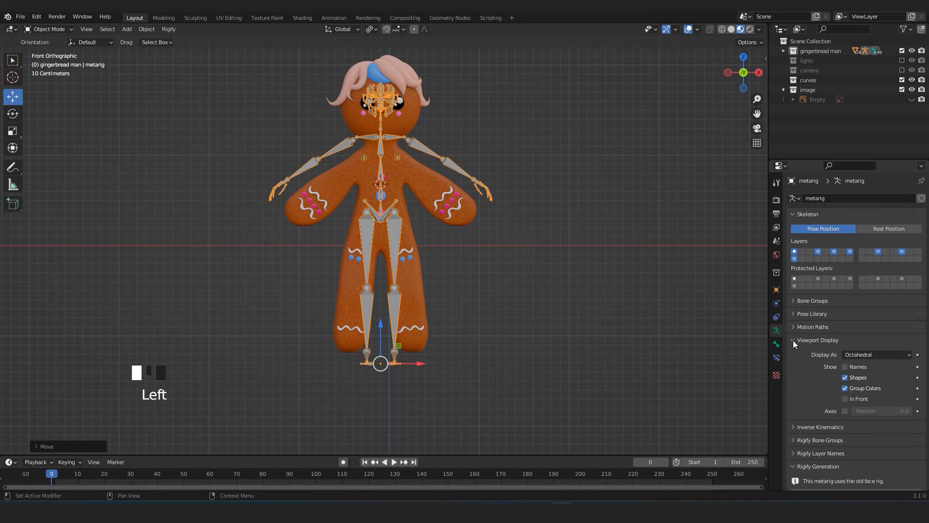
click(846, 399)
Move the human rig back along the Y axis into the gingerbread body and check its depth from the side.
middle_drag(603, 236, 396, 158)
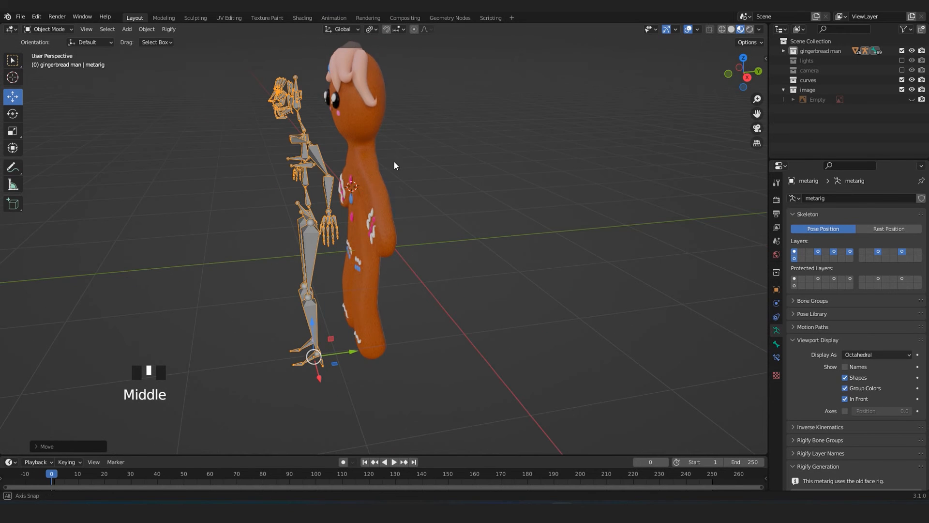
drag(358, 356, 407, 338)
middle_drag(373, 315, 336, 182)
scroll(315, 277, up, 2)
middle_drag(315, 277, 395, 41)
middle_drag(417, 164, 457, 175)
scroll(446, 192, down, 3)
Lower the human rig along Z in the front view so its shoulder bones line up with the figure's shoulders.
key(KP_1)
scroll(470, 233, up, 3)
scroll(470, 233, down, 2)
drag(413, 383, 411, 411)
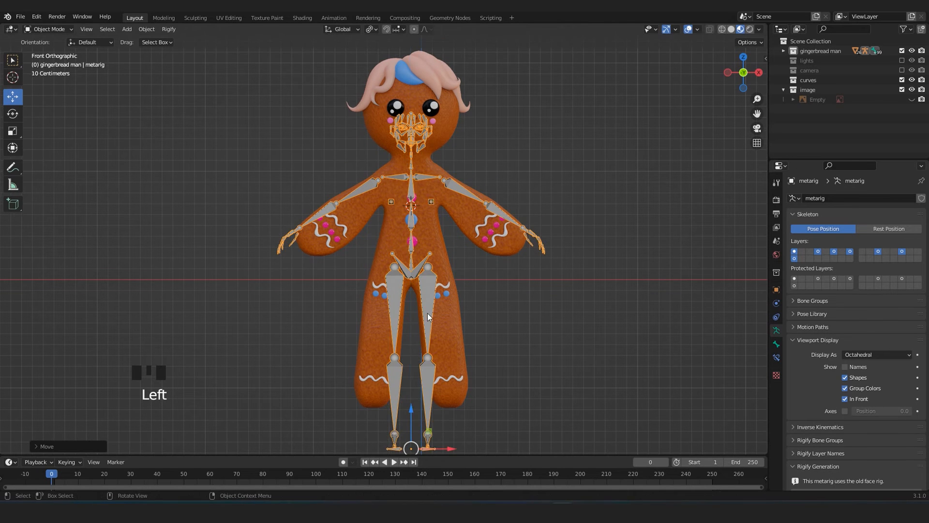
Put the human rig into Edit Mode so its individual bones can be edited.
scroll(428, 312, up, 3)
key(Tab)
scroll(437, 208, down, 3)
key(Tab)
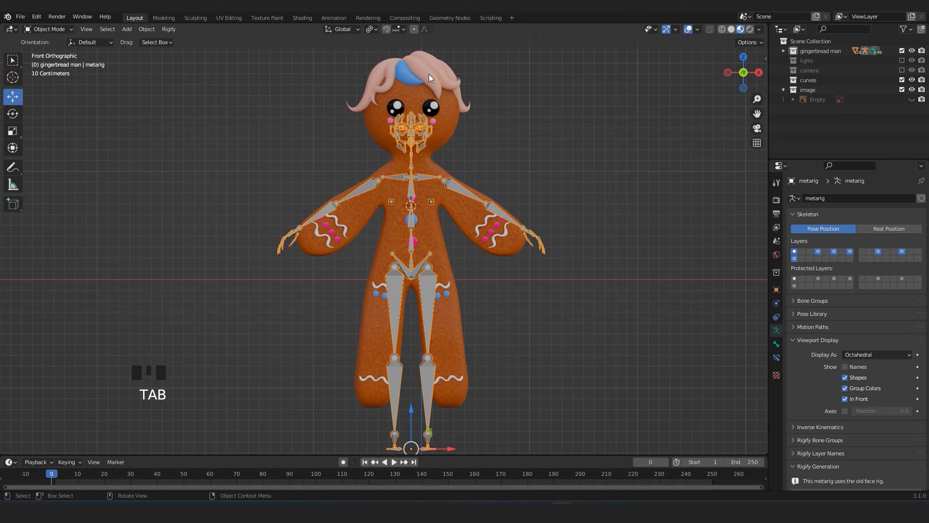
key(Tab)
click(416, 93)
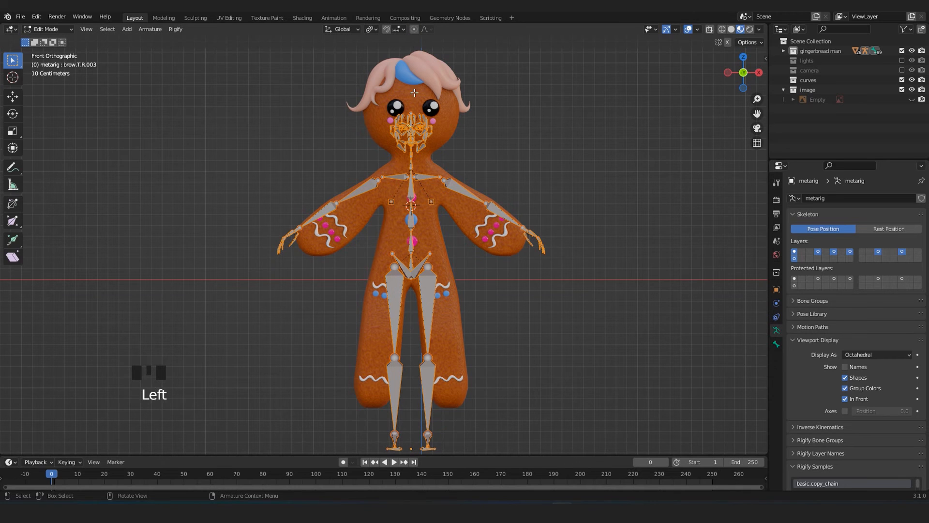
Delete all the facial bones at the front of the head from the side view, with X-ray on.
scroll(403, 201, up, 2)
scroll(403, 201, up, 1)
key(KP_3)
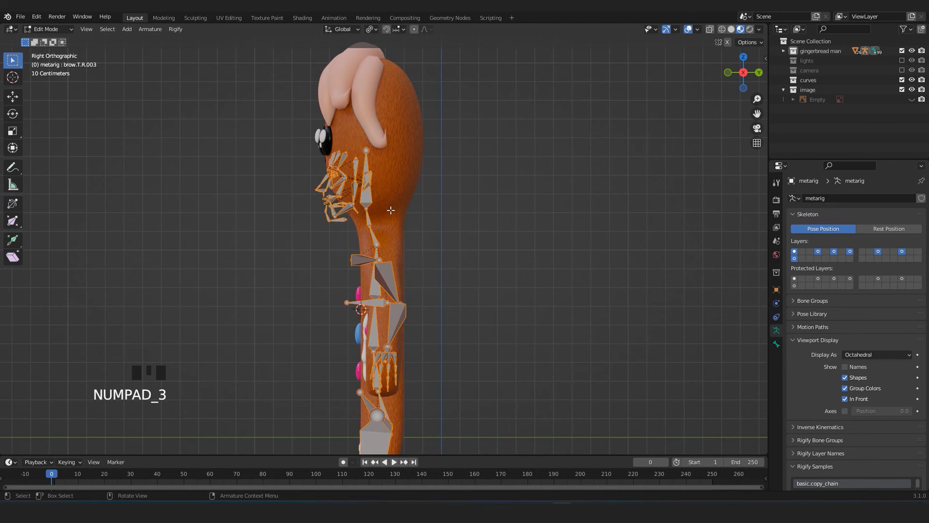
scroll(385, 214, up, 4)
scroll(385, 213, up, 2)
shift+middle_drag(349, 157, 356, 249)
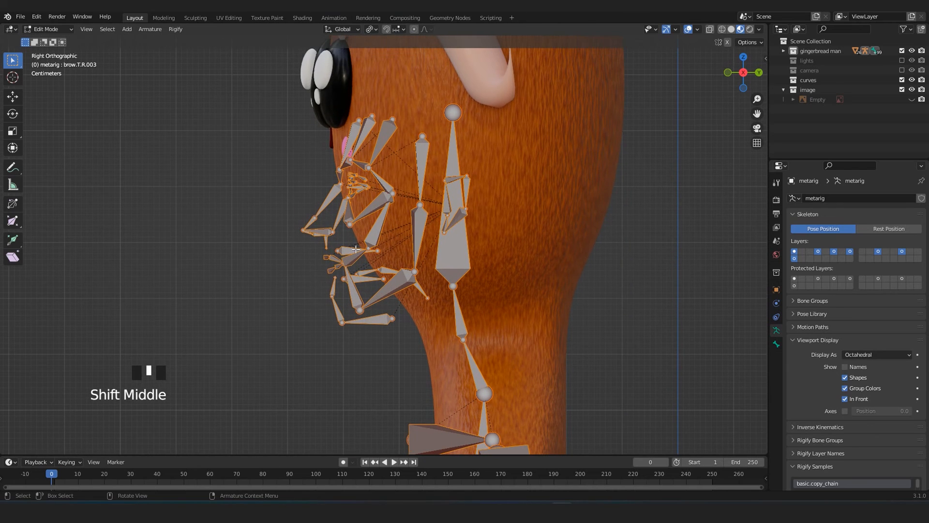
click(693, 277)
key(alt+z)
drag(259, 90, 429, 335)
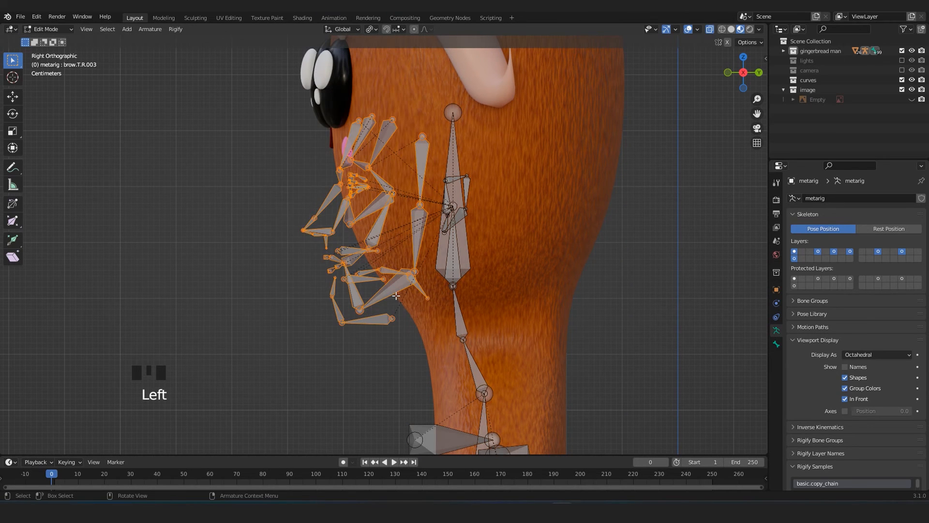
key(Delete)
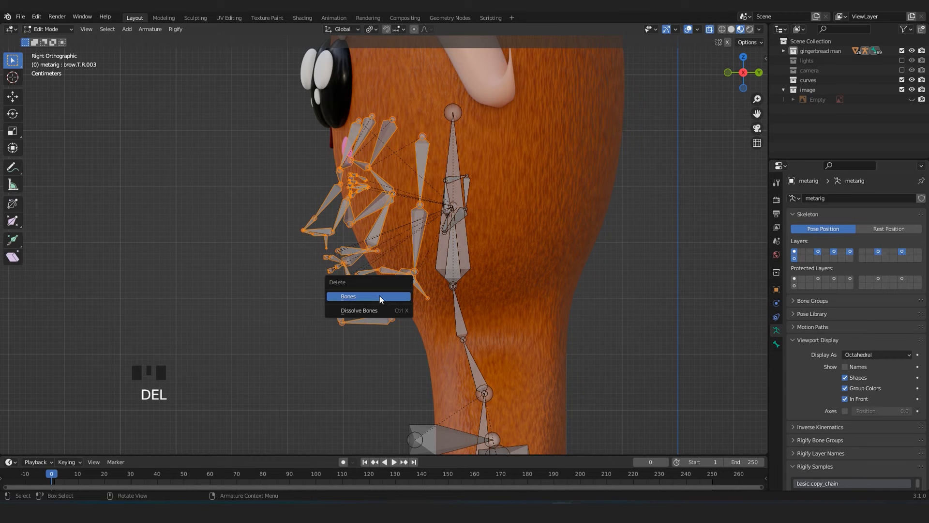
click(359, 293)
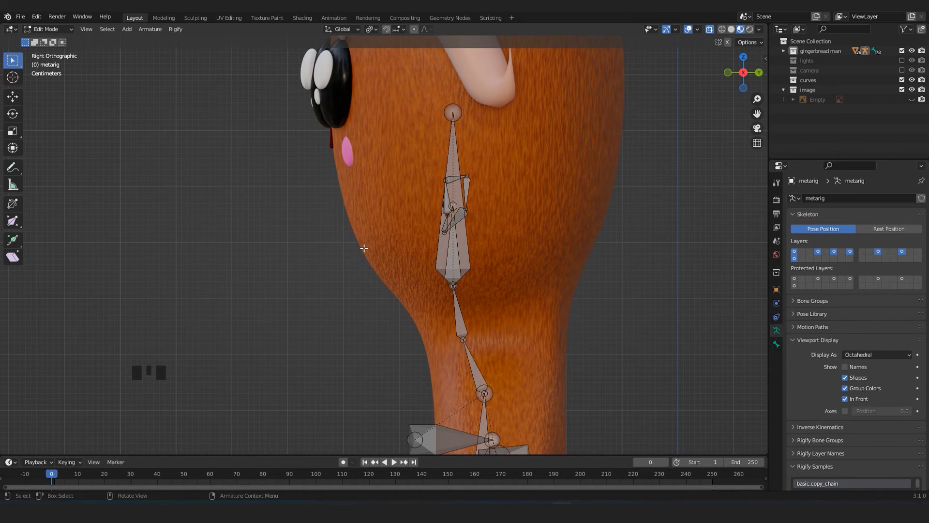
Delete the ear bones on both sides of the head in the front view.
key(KP_1)
drag(622, 167, 526, 264)
key(b)
drag(332, 150, 401, 274)
key(Delete)
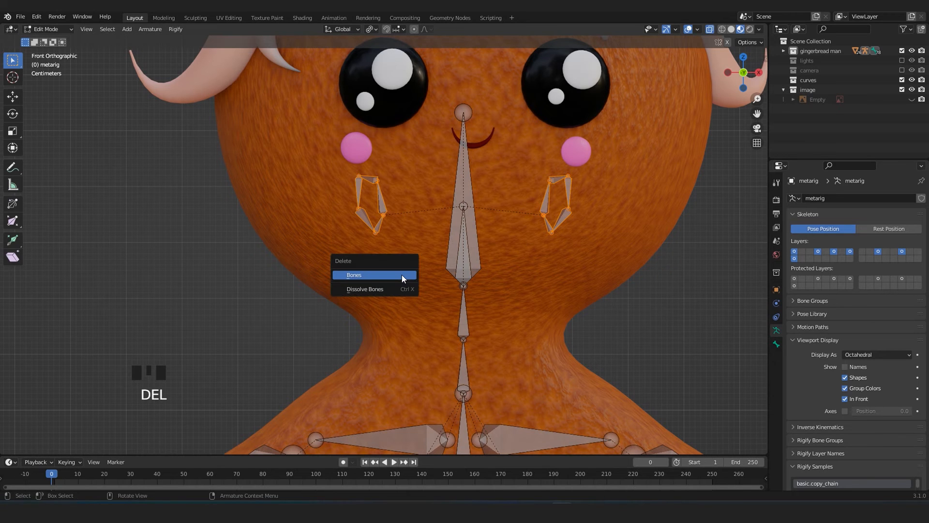
click(401, 274)
Hide the large head bone so the small face bone overlapping it can be selected.
click(458, 279)
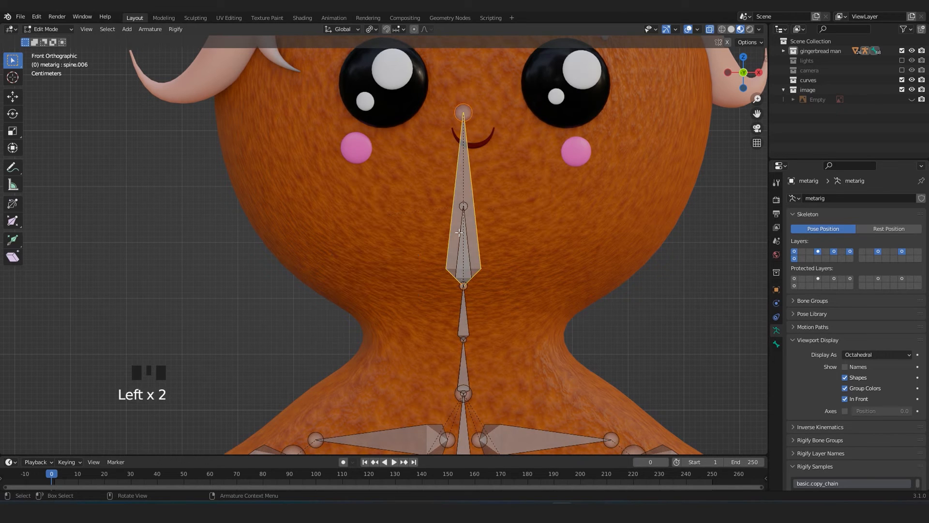
scroll(495, 215, up, 2)
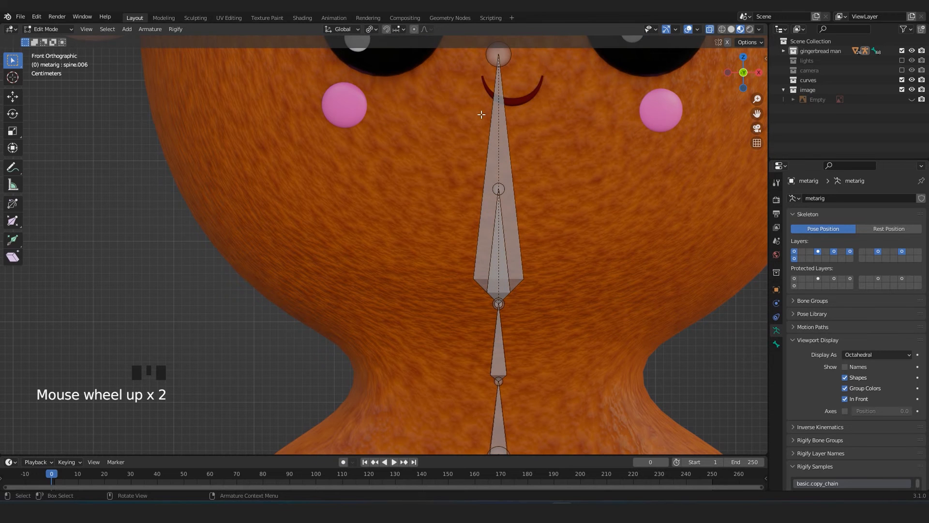
click(500, 208)
click(501, 215)
click(498, 199)
click(499, 285)
click(500, 283)
click(500, 278)
click(500, 275)
click(462, 158)
click(494, 147)
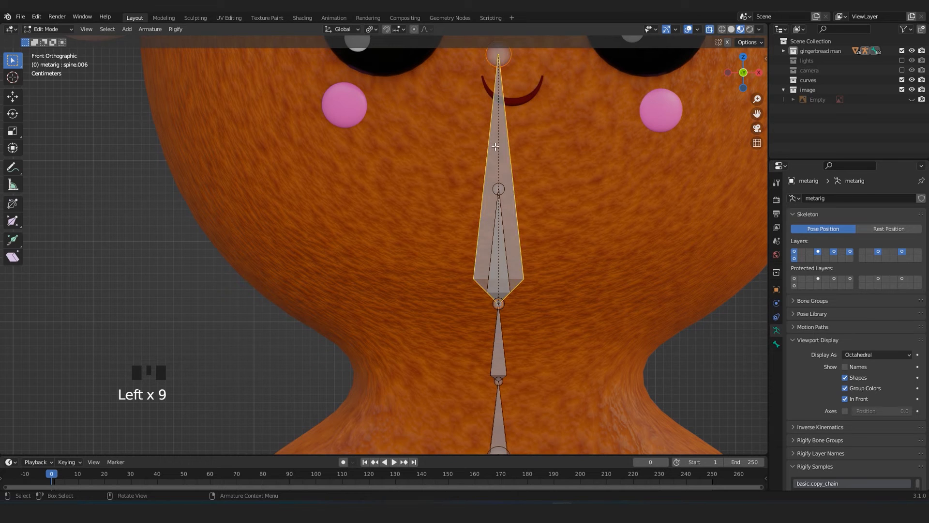
key(h)
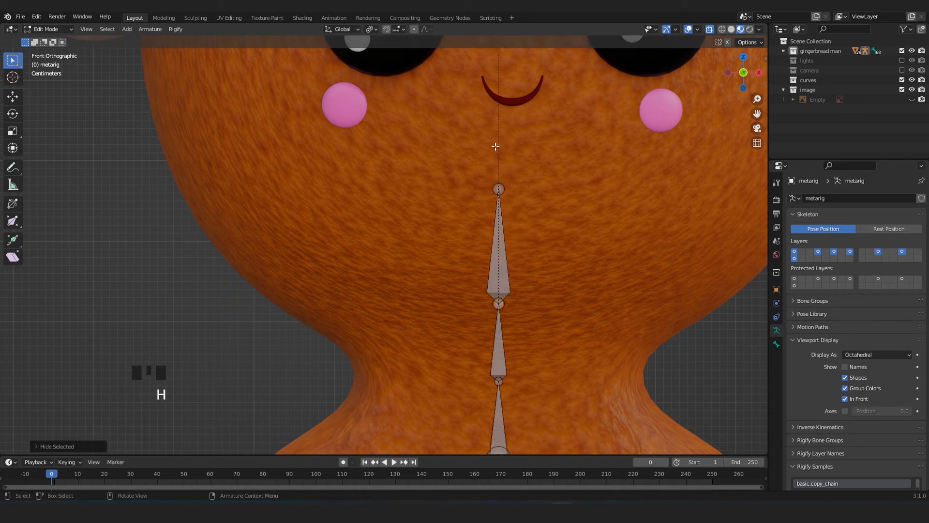
Delete the small face bone above the neck and reveal the hidden head bone.
click(500, 249)
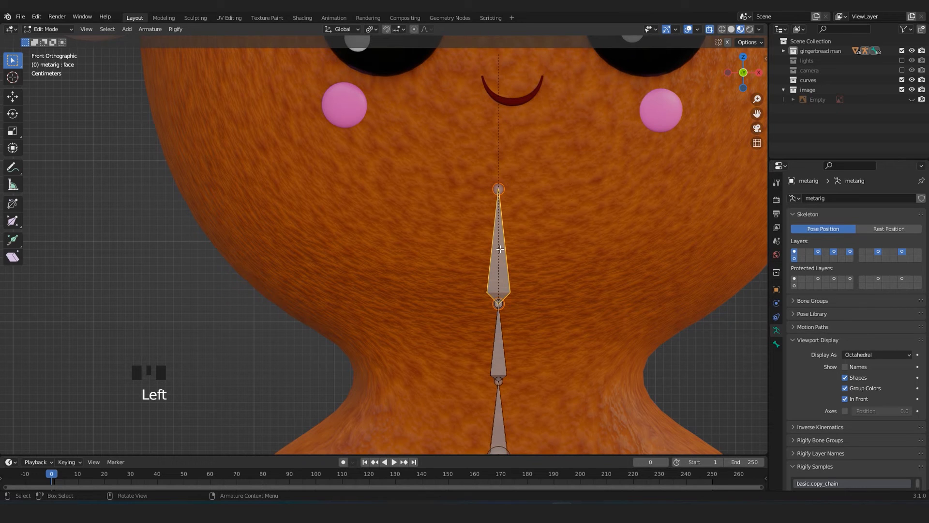
key(Delete)
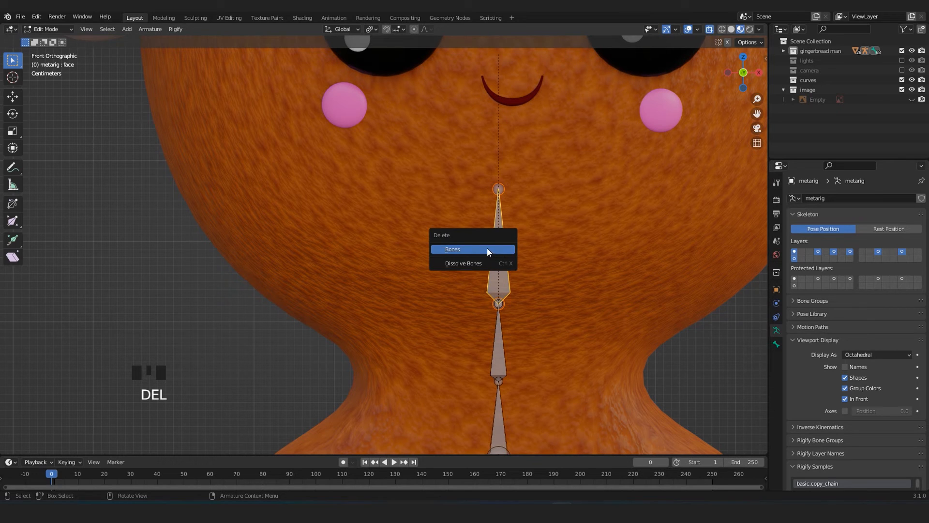
click(487, 248)
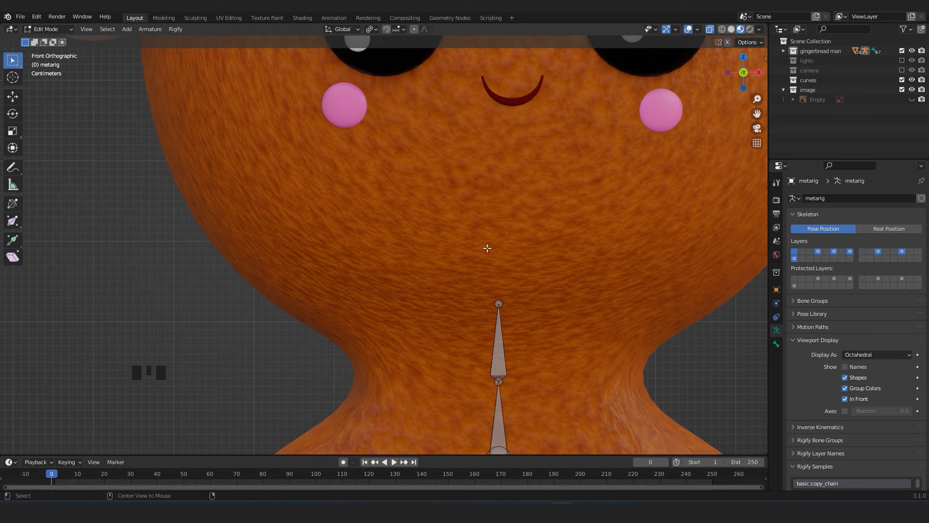
key(alt+h)
scroll(487, 248, down, 4)
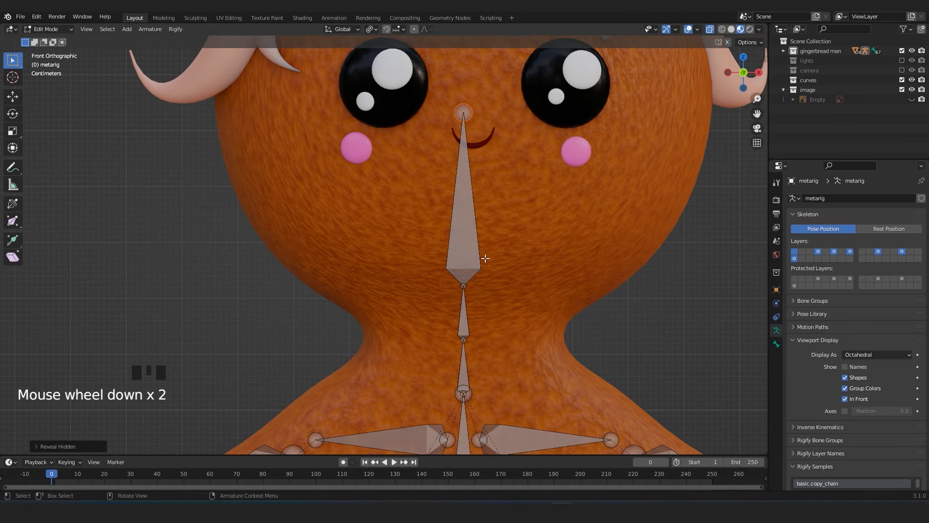
click(431, 254)
Delete the finger and palm bones of the rig's left hand, leaving the hand bone itself.
scroll(432, 262, down, 3)
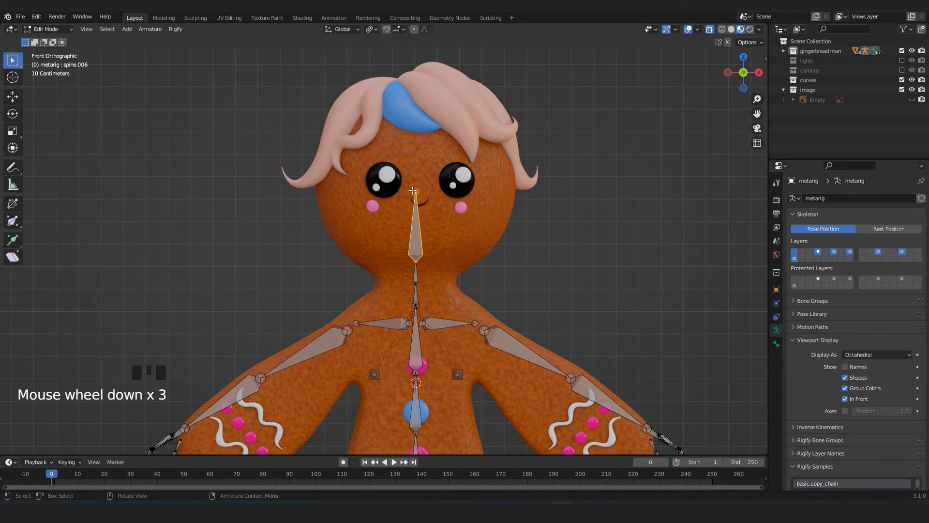
scroll(400, 206, down, 3)
shift+middle_drag(400, 205, 484, 242)
scroll(528, 291, up, 4)
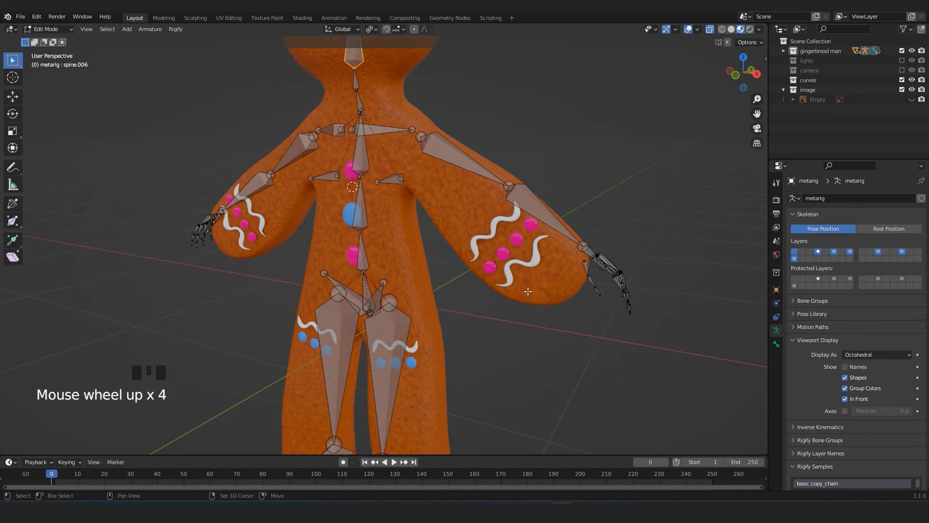
shift+middle_drag(527, 291, 341, 281)
scroll(346, 288, up, 5)
middle_drag(458, 326, 415, 247)
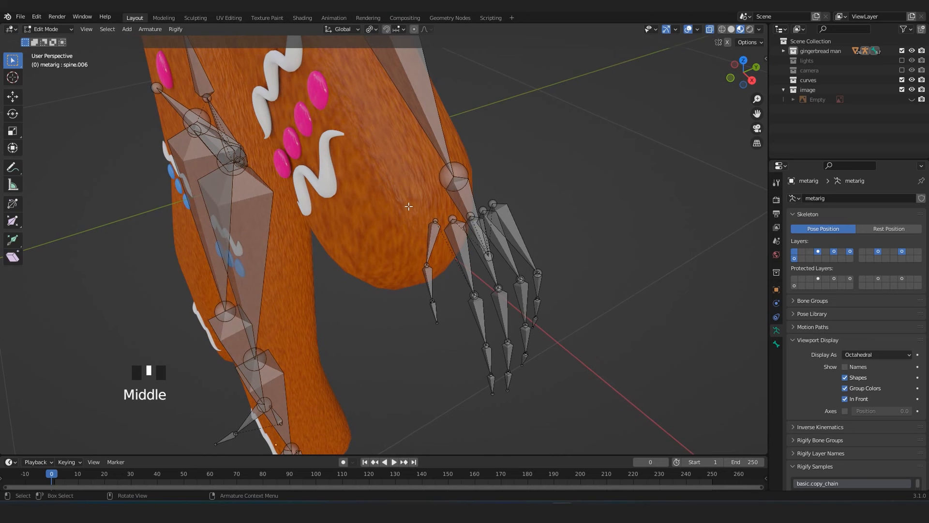
drag(405, 194, 599, 413)
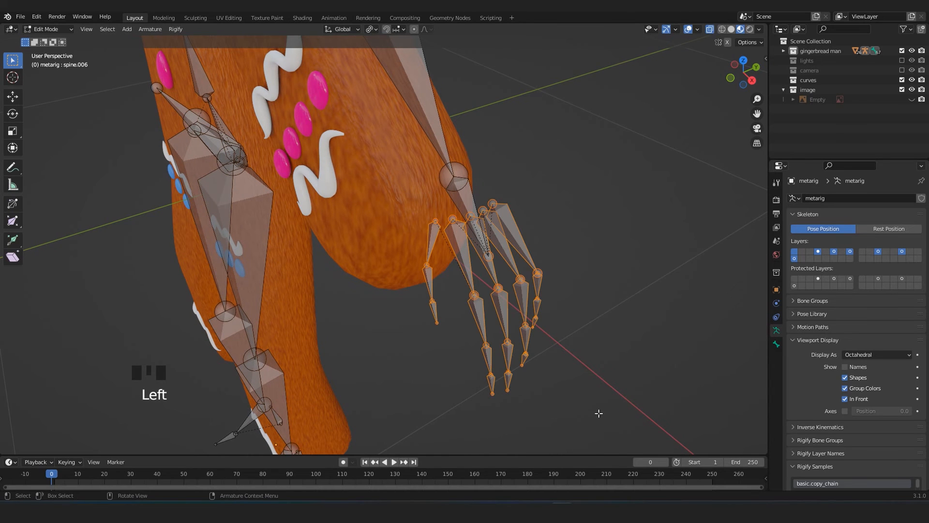
key(Delete)
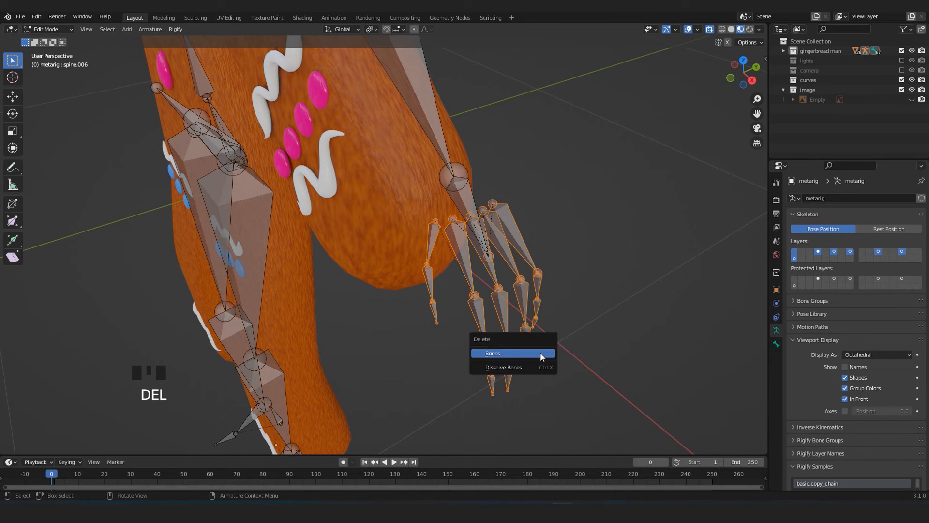
click(540, 354)
Delete the finger and palm bones of the rig's right hand, including the leftover palm bones.
scroll(529, 347, down, 6)
middle_drag(529, 347, 411, 286)
shift+middle_drag(322, 272, 624, 295)
scroll(272, 330, up, 4)
middle_drag(272, 331, 239, 249)
scroll(239, 248, down, 2)
drag(244, 251, 393, 364)
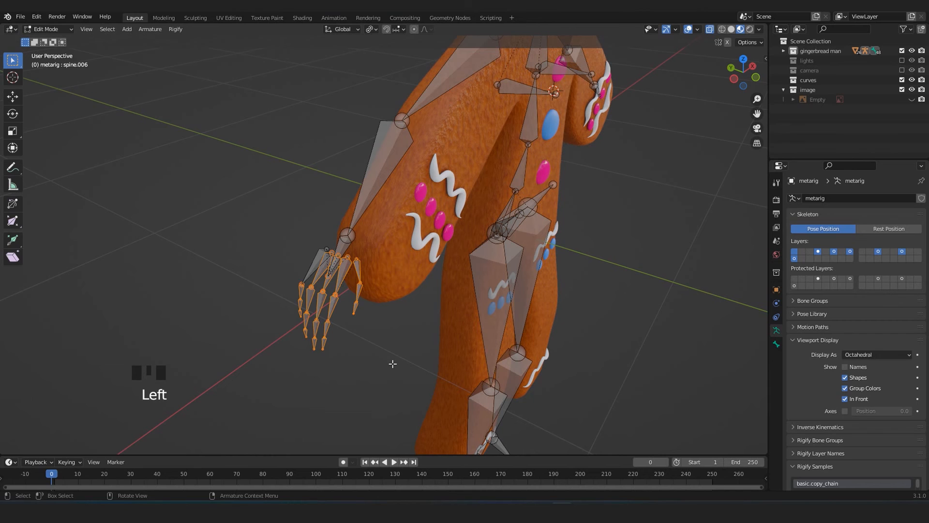
key(Delete)
click(364, 351)
click(312, 263)
key(Delete)
click(312, 262)
Raise the whole human rig slightly in Object Mode from the front view and return to Edit Mode.
scroll(313, 263, down, 4)
key(KP_1)
shift+scroll(368, 253, down, 1)
shift+middle_drag(368, 253, 371, 338)
scroll(349, 260, up, 1)
key(Tab)
scroll(381, 357, down, 2)
drag(410, 407, 409, 400)
key(Tab)
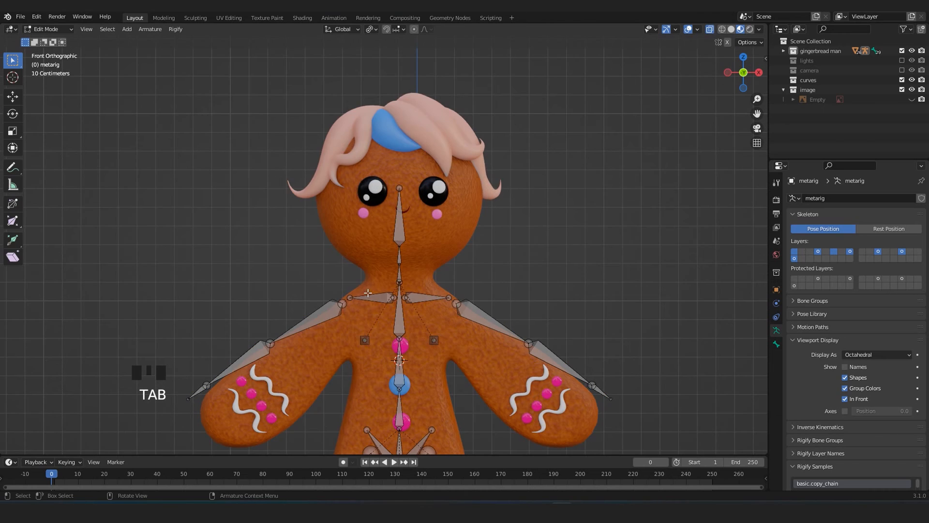
Lower the upper neck bone below the head bone along Z with the Move tool.
scroll(375, 266, up, 4)
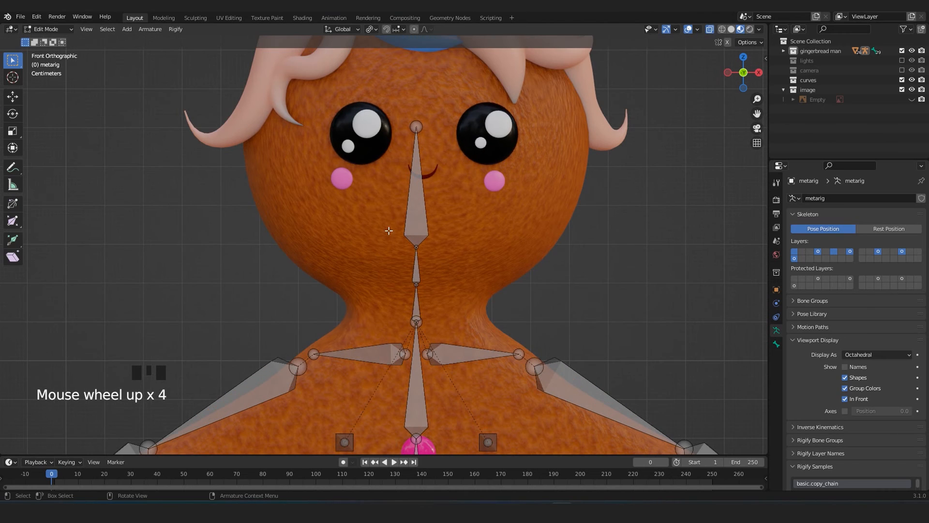
click(400, 248)
drag(396, 243, 439, 298)
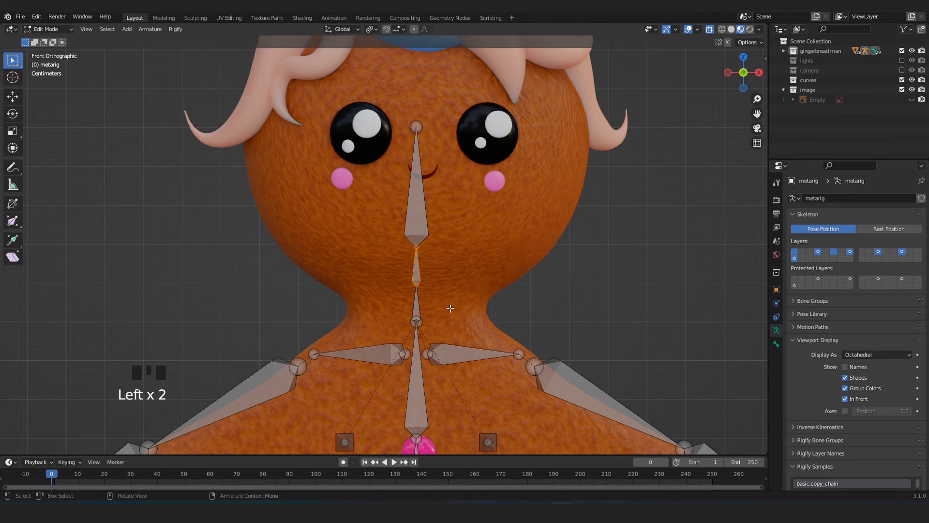
click(14, 98)
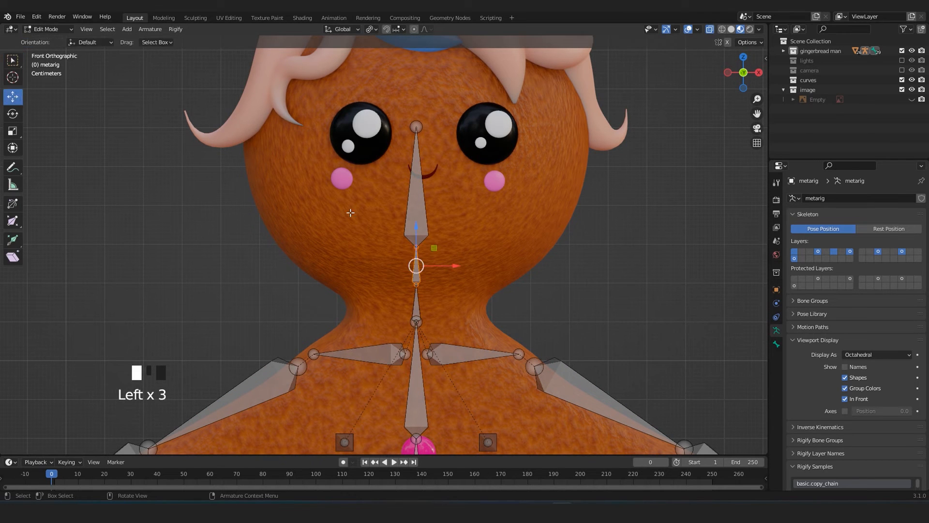
drag(416, 233, 419, 251)
Raise the tip of the head bone to the hairline near the top of the figure's head.
click(417, 126)
scroll(411, 198, down, 3)
drag(405, 179, 399, 106)
middle_drag(400, 106, 351, 197)
key(KP_1)
Lower the joint under the head bone and the neck joints along Z to fit the figure's neck.
scroll(377, 253, up, 3)
click(414, 235)
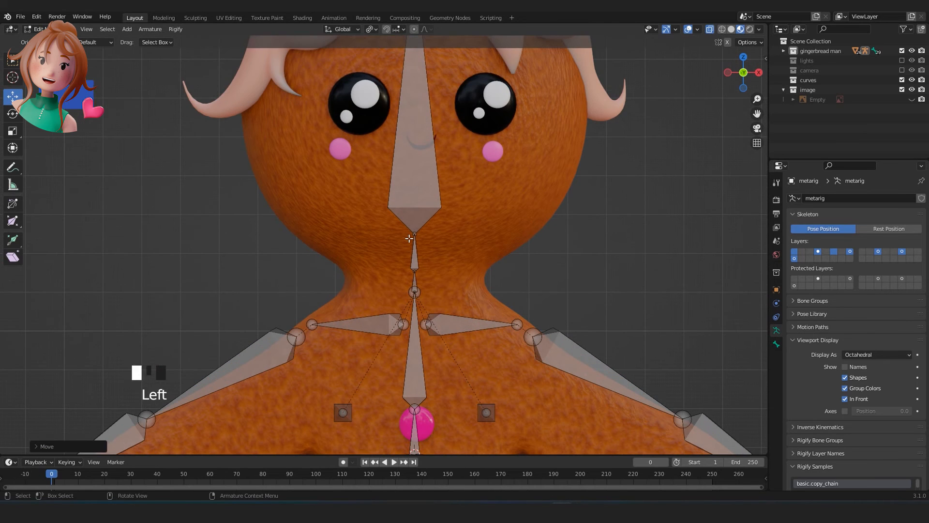
drag(417, 206, 419, 226)
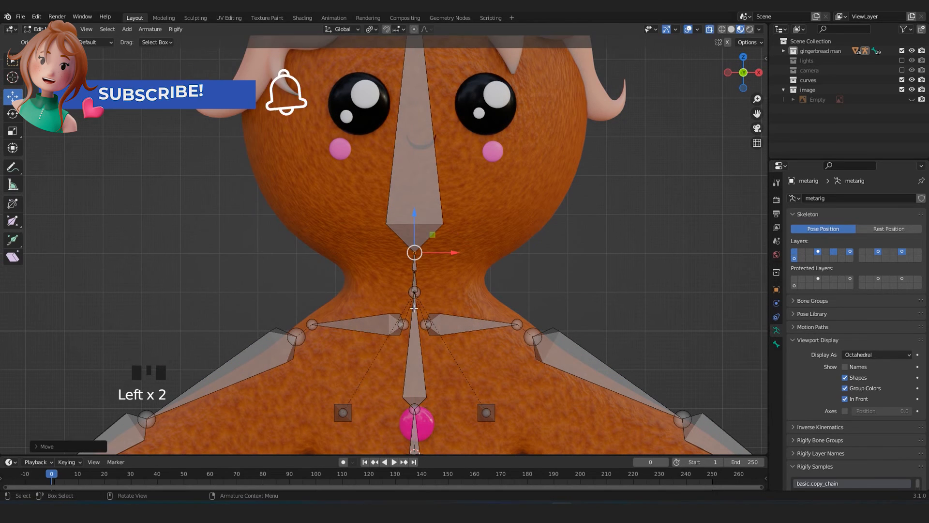
scroll(431, 287, up, 4)
click(448, 288)
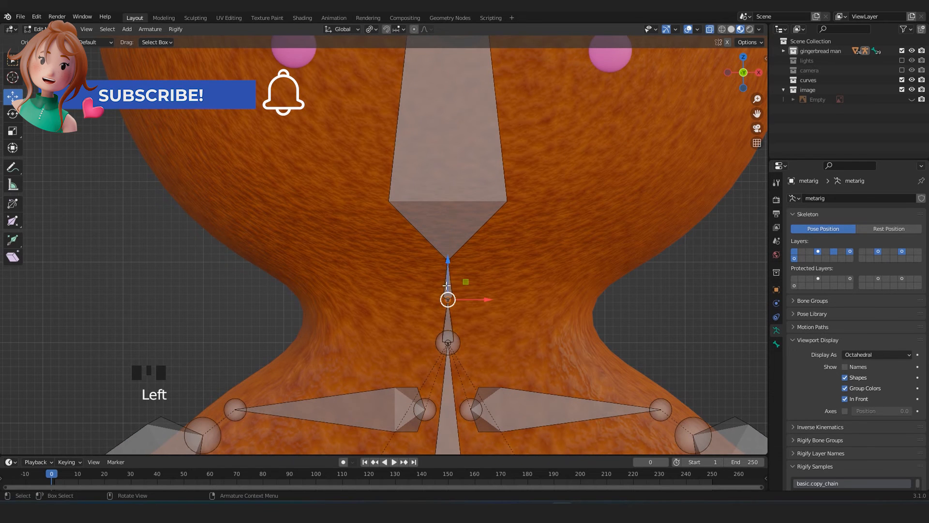
click(448, 342)
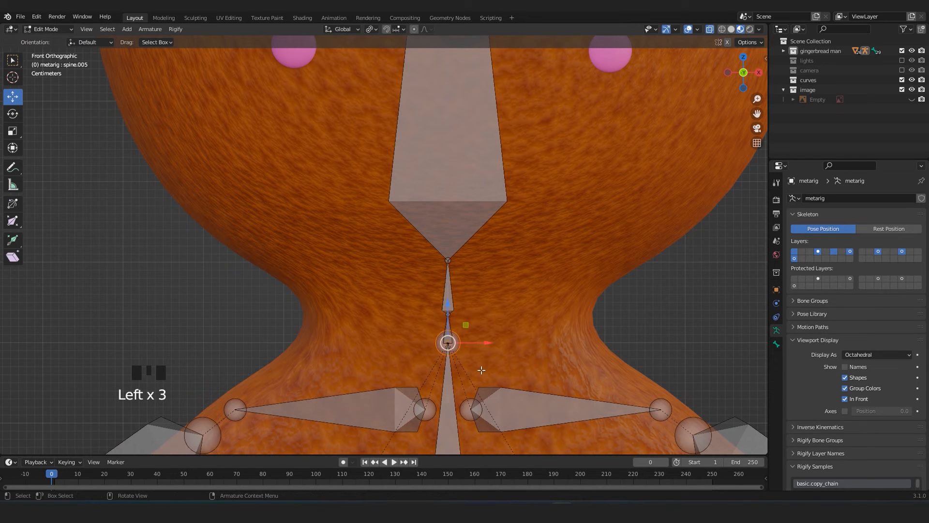
drag(442, 311, 450, 336)
Move the outer end of the left shoulder bone inward and slightly down, inside the figure's shoulder.
scroll(450, 336, down, 2)
shift+middle_drag(450, 336, 408, 211)
click(508, 241)
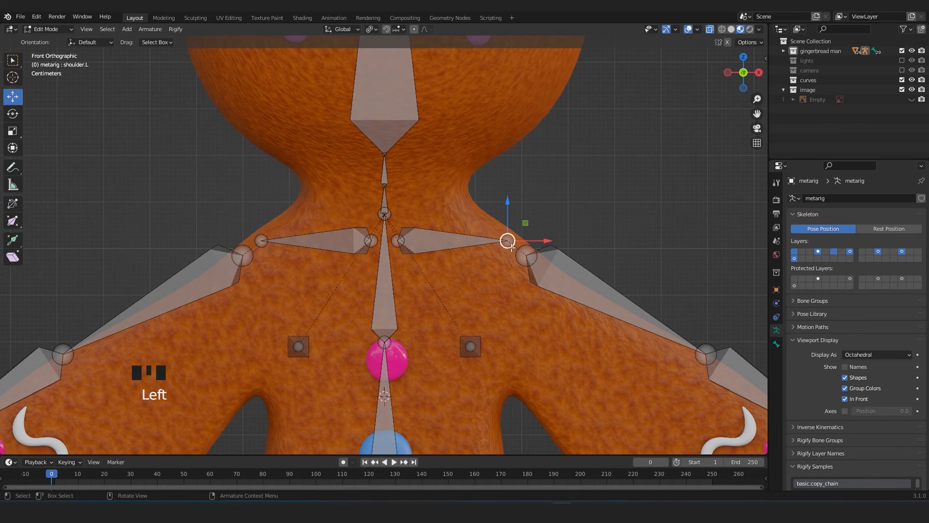
key(g)
click(531, 257)
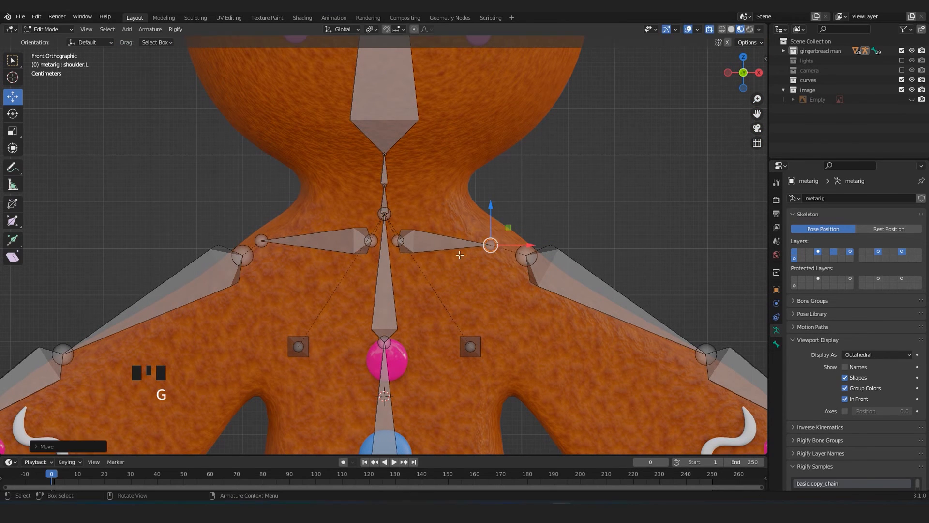
scroll(445, 254, down, 6)
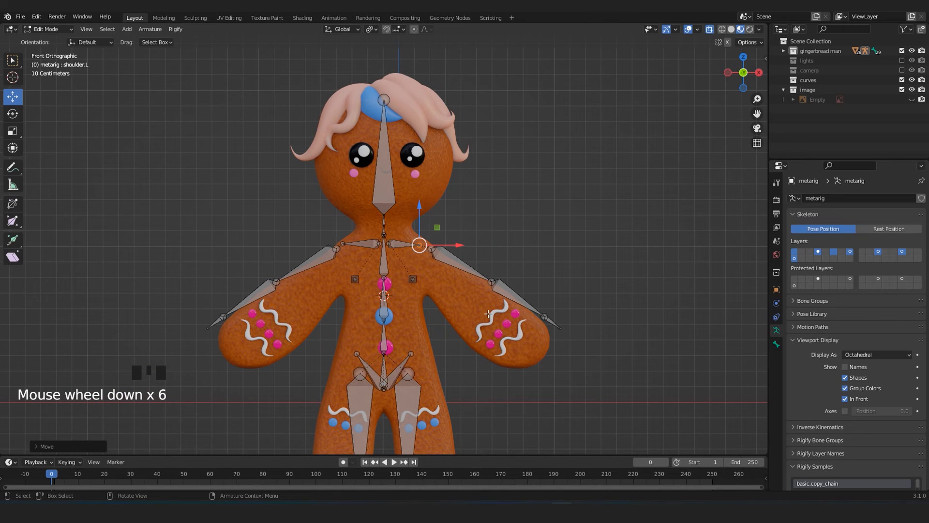
scroll(454, 329, up, 6)
key(g)
click(461, 260)
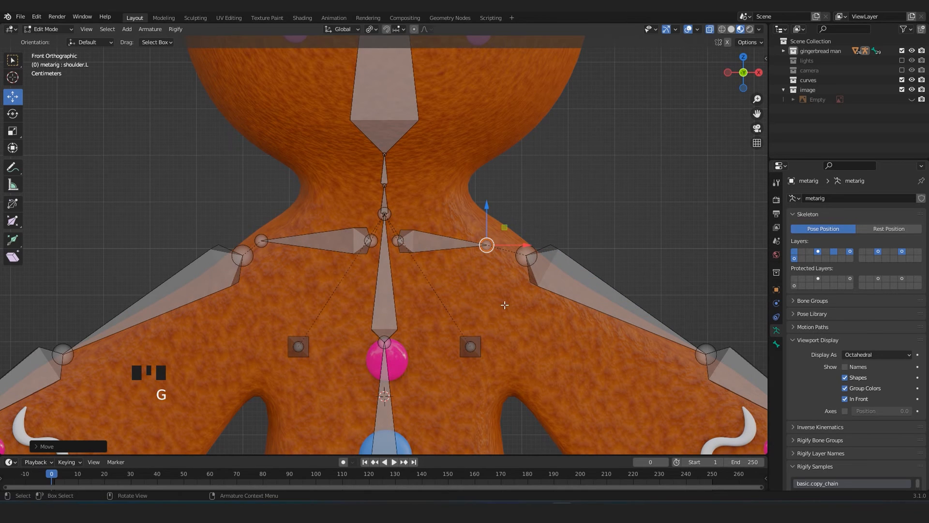
Move the top joint of the left upper arm bone inward, closer to the shoulder bone's end.
shift+middle_drag(532, 300, 447, 222)
click(441, 178)
key(g)
click(393, 172)
key(g)
click(387, 182)
Move the left elbow joint down and inward to the middle of the gingerbread arm.
scroll(525, 230, down, 4)
drag(493, 239, 515, 282)
scroll(514, 282, up, 3)
key(g)
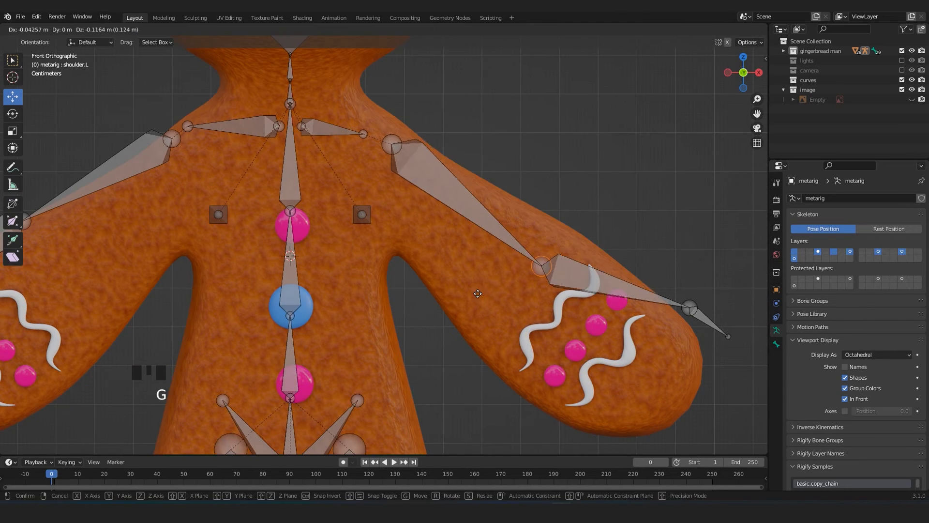
click(466, 301)
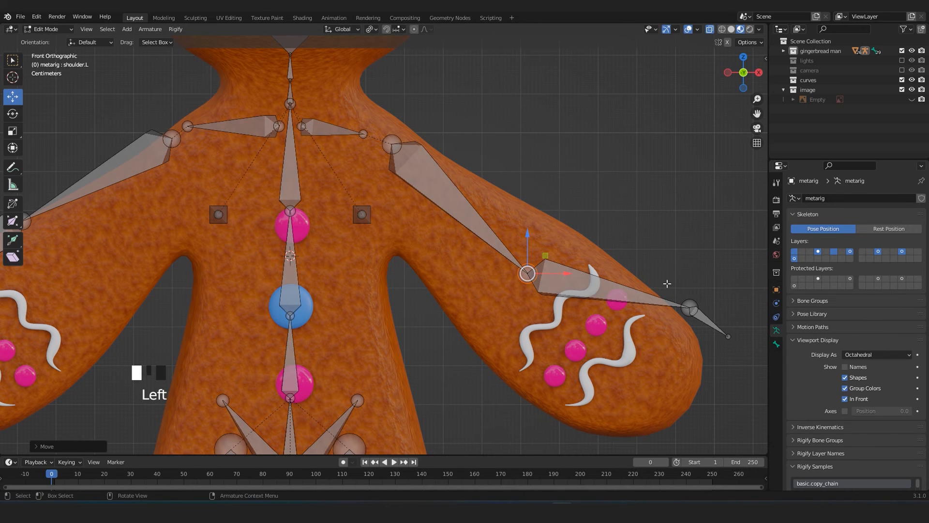
Move the left hand bone down and inward into the arm's rounded end, and shift the wrist joint slightly toward the elbow.
shift+middle_drag(730, 370, 620, 282)
key(g)
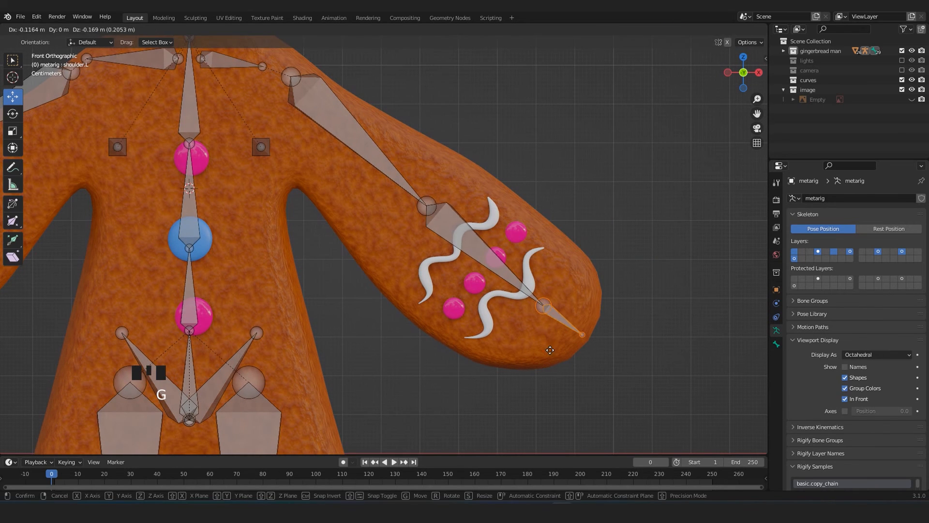
click(544, 305)
key(g)
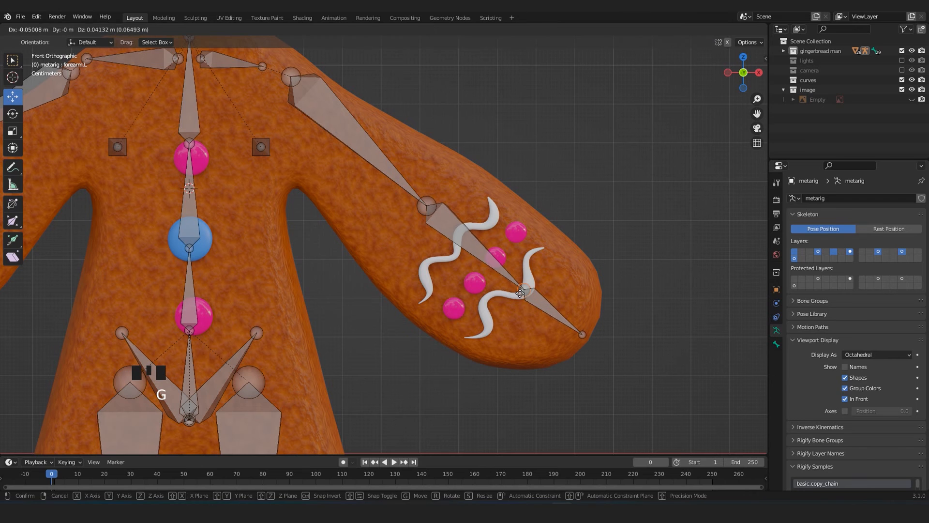
click(520, 293)
Shift the left wrist joint and the hand bone's tip along Y to fit the thickness of the gingerbread arm.
scroll(520, 292, down, 4)
middle_drag(513, 286, 438, 237)
drag(435, 208, 526, 388)
middle_drag(526, 380, 531, 411)
drag(491, 272, 483, 275)
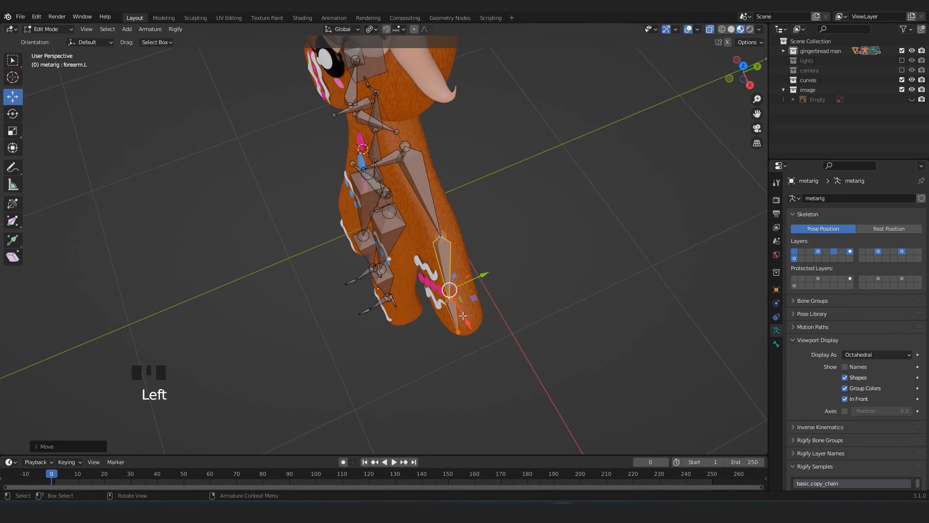
scroll(463, 317, up, 2)
click(481, 324)
drag(518, 309, 526, 306)
click(493, 376)
drag(521, 360, 538, 352)
Reposition the top joint of the left upper arm bone within the thickness of the figure's shoulder.
middle_drag(435, 327, 515, 266)
mouse_move(398, 203)
shift+middle_down()
mouse_move(437, 235)
mouse_move(415, 190)
mouse_move(386, 210)
shift+middle_up()
click(390, 166)
key(g)
click(392, 209)
middle_drag(475, 245, 511, 224)
key(KP_1)
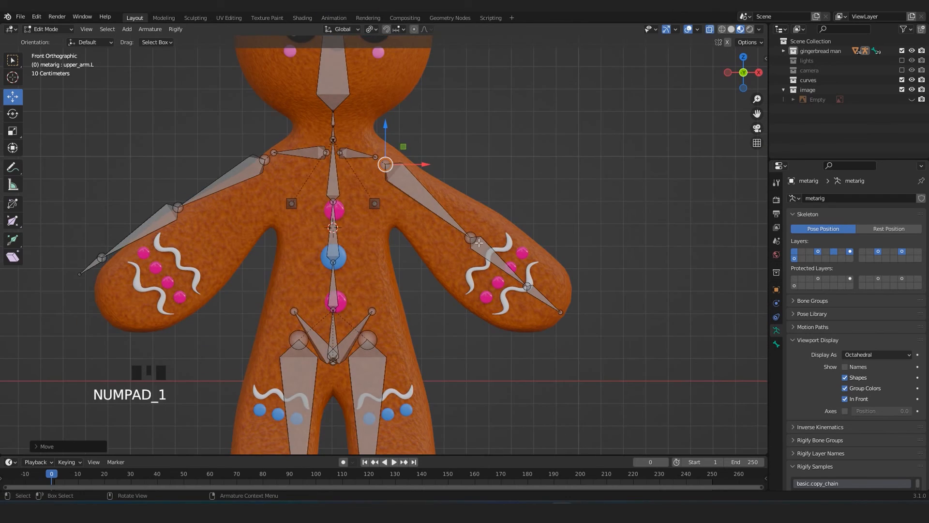
Switch the metarig to Object Mode and examine how its left arm bones fit inside the gingerbread arm.
key(Tab)
click(478, 224)
key(Tab)
key(Tab)
scroll(479, 261, up, 3)
scroll(478, 242, down, 5)
shift+middle_drag(475, 205, 491, 240)
scroll(490, 240, up, 3)
click(505, 281)
click(508, 294)
shift+middle_drag(509, 294, 483, 245)
scroll(483, 240, up, 2)
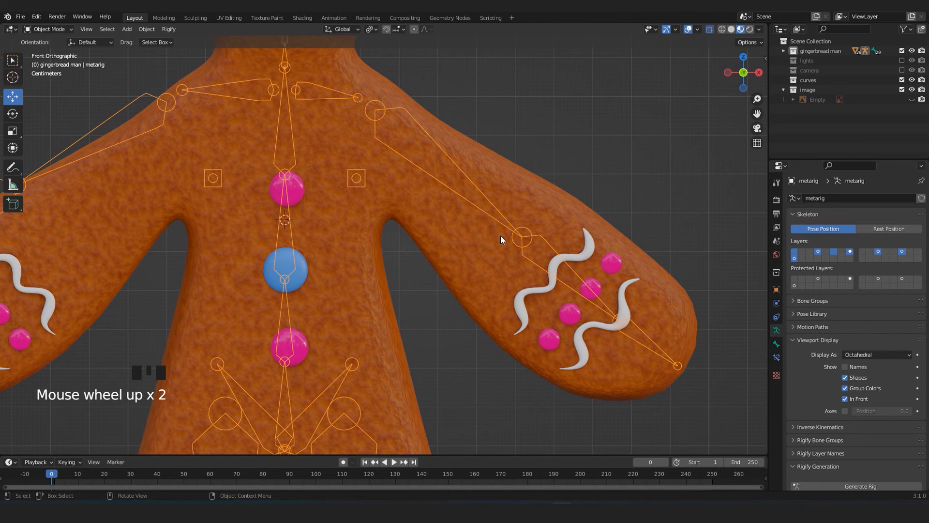
Select the gingerbread man's body mesh in place of the metarig.
click(518, 195)
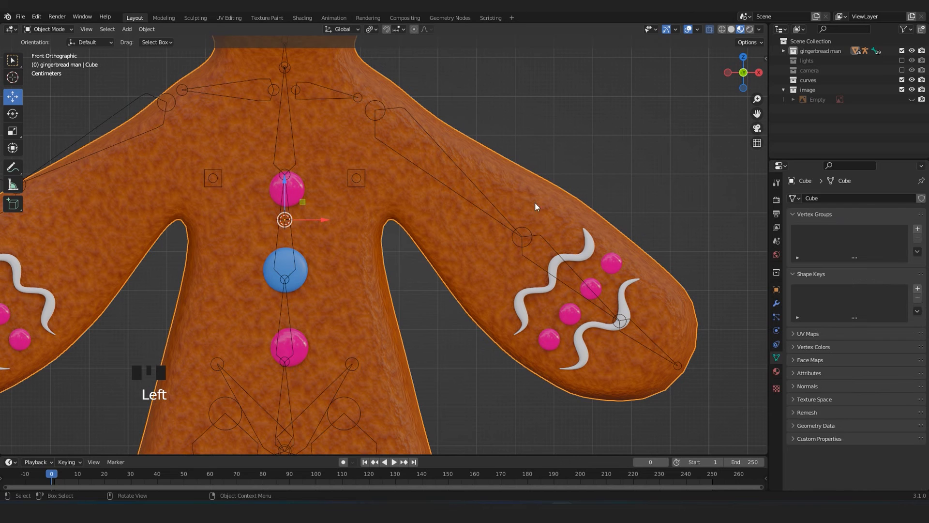
scroll(501, 262, down, 3)
scroll(501, 262, up, 2)
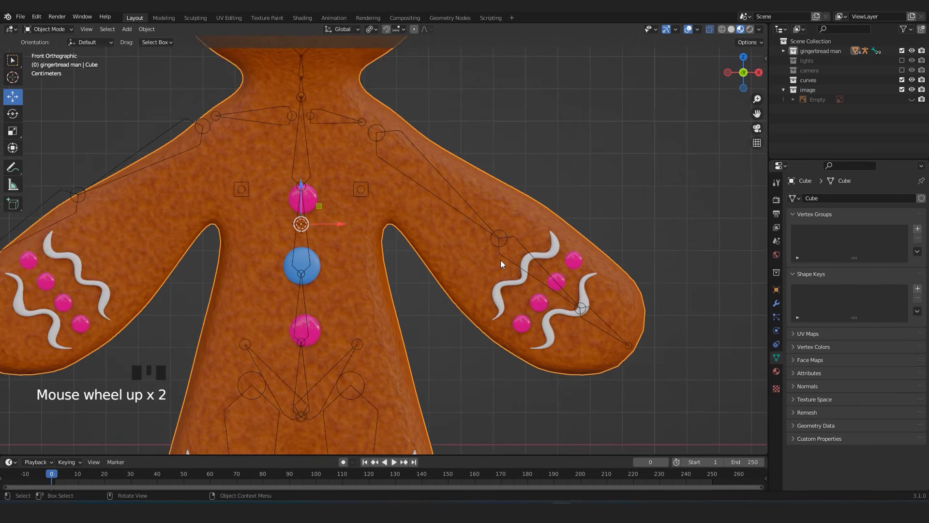
scroll(508, 254, up, 1)
scroll(526, 232, down, 1)
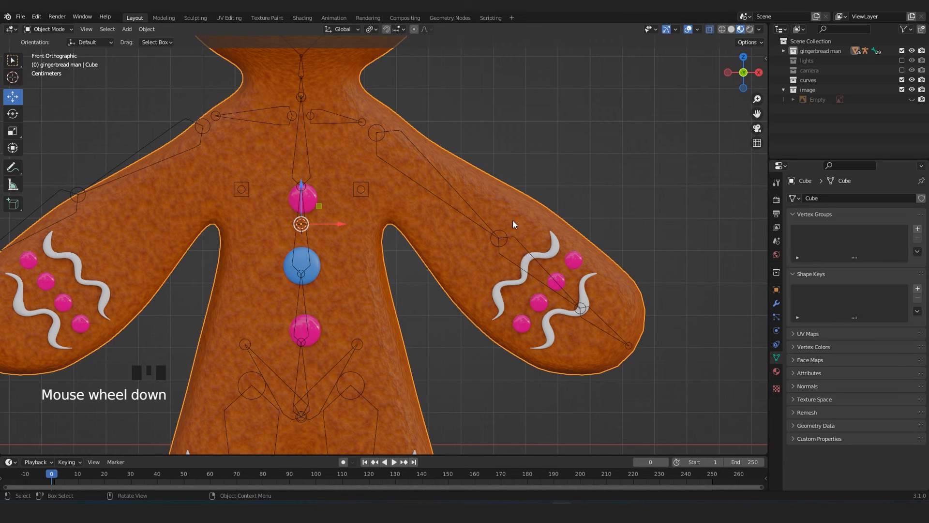
Turn on the wireframe overlay so the gingerbread man's mesh topology shows over the shaded surface.
click(567, 167)
click(512, 201)
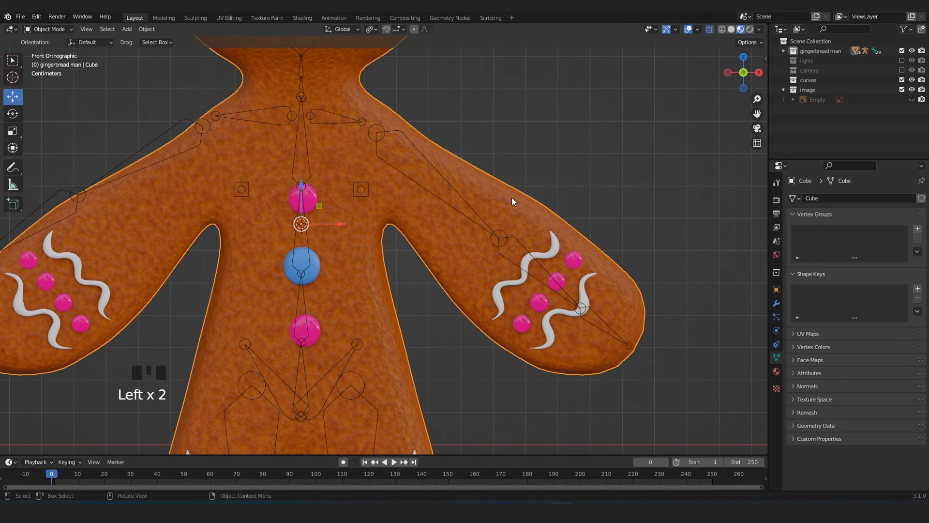
click(670, 59)
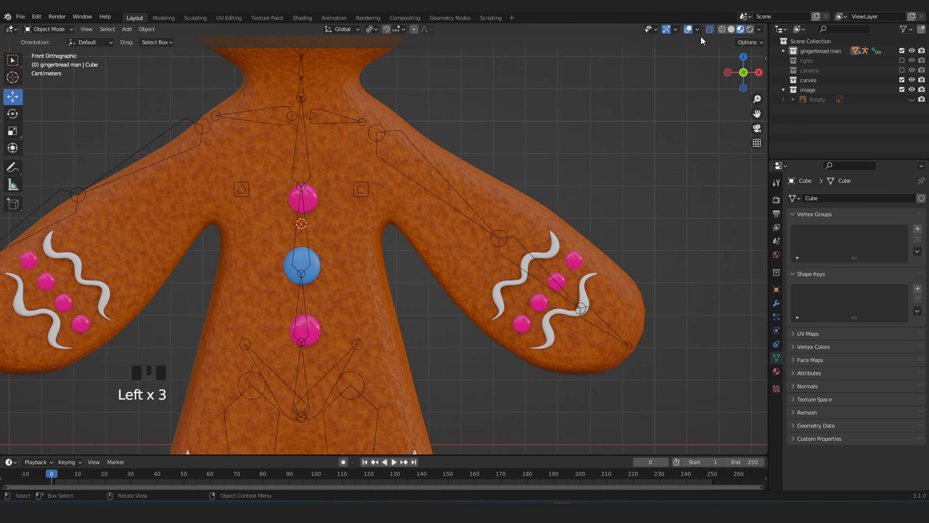
click(699, 31)
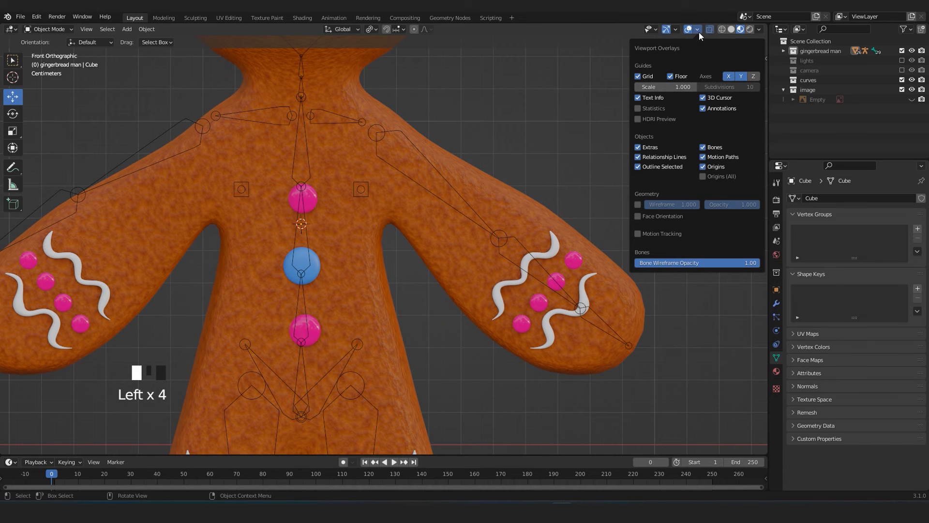
click(638, 205)
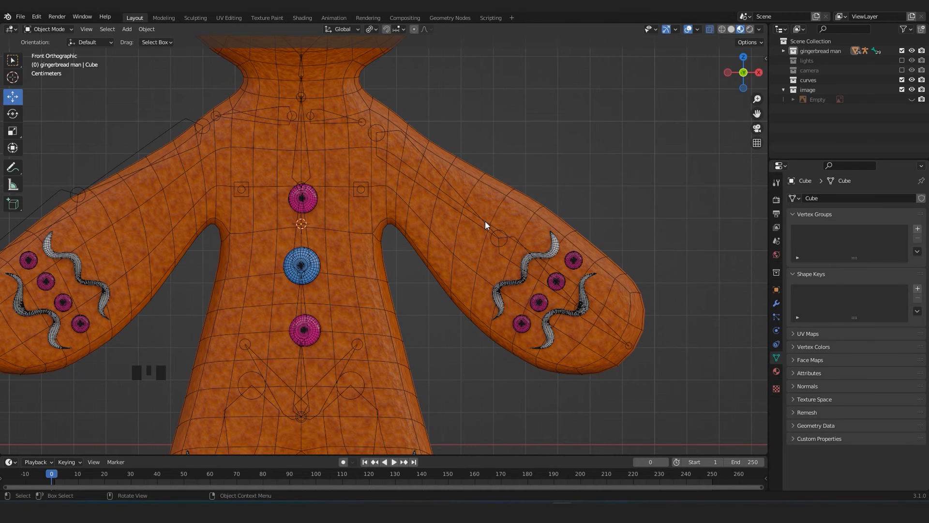
Toggle X-ray so the metarig's bones display as solid shapes instead of see-through outlines.
scroll(484, 216, down, 2)
click(428, 205)
click(424, 209)
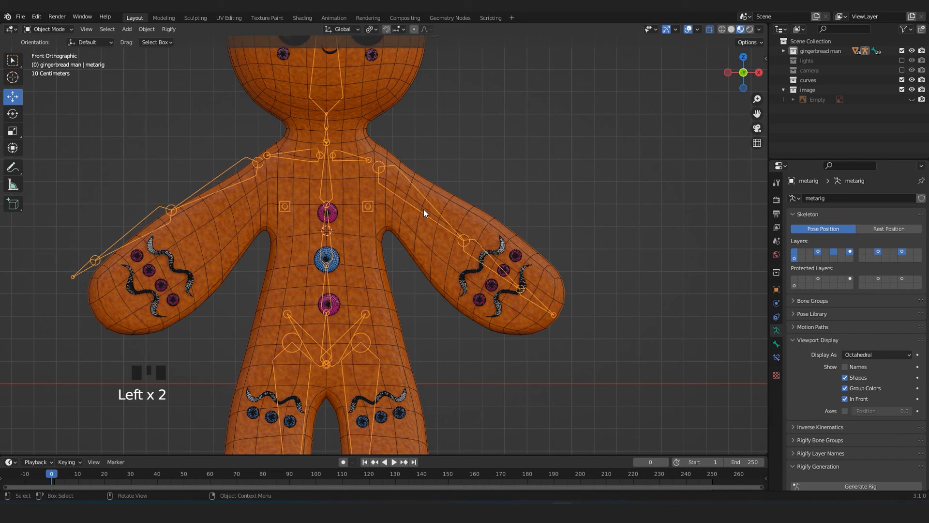
key(alt+z)
click(547, 202)
scroll(543, 205, up, 3)
click(440, 226)
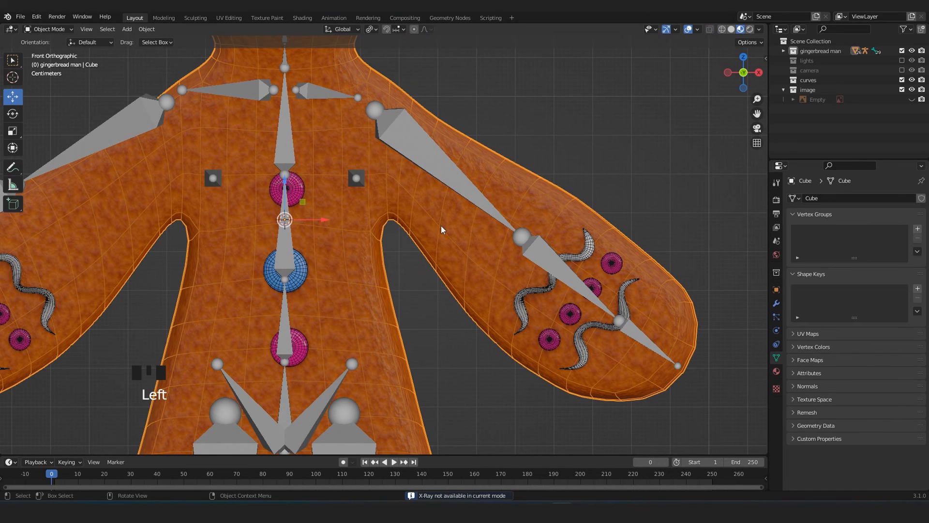
click(512, 211)
scroll(516, 226, down, 2)
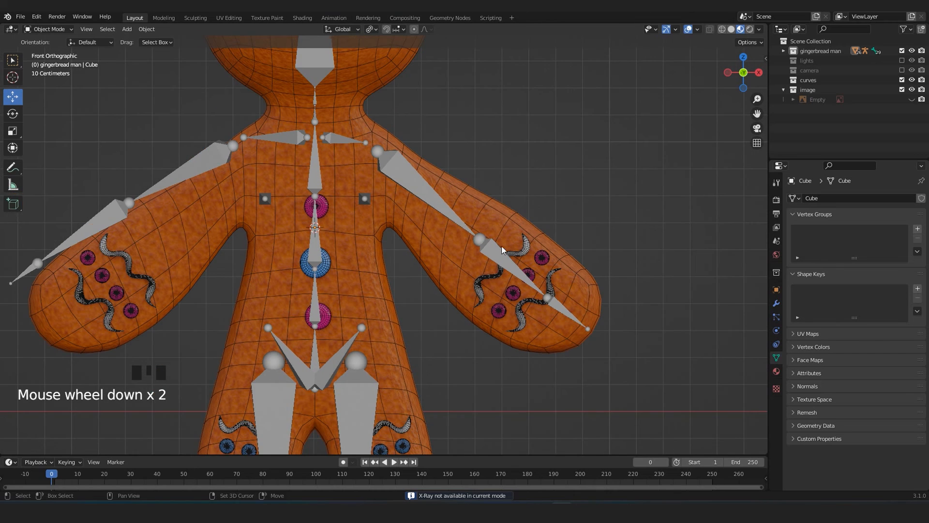
Put the metarig in Edit Mode and reposition the left elbow joint against the arm's edge loops.
scroll(458, 248, up, 2)
click(454, 236)
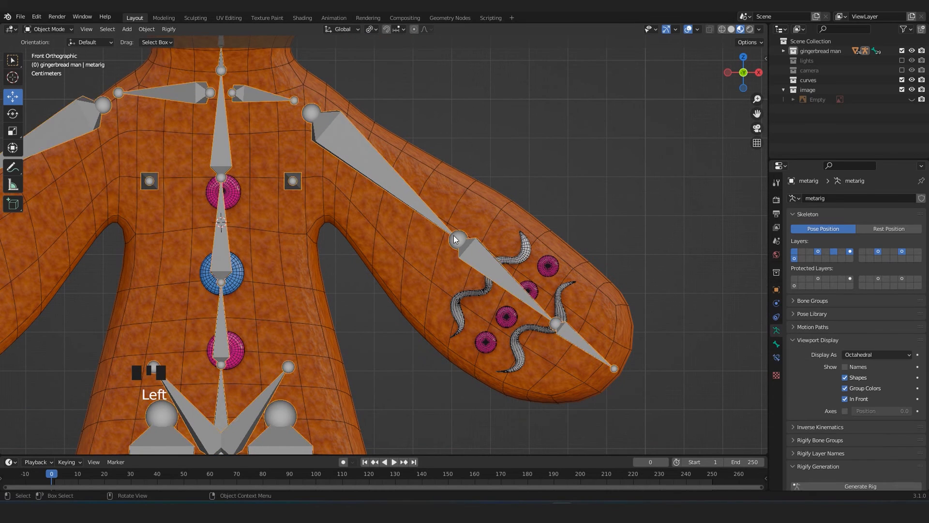
key(Tab)
click(454, 238)
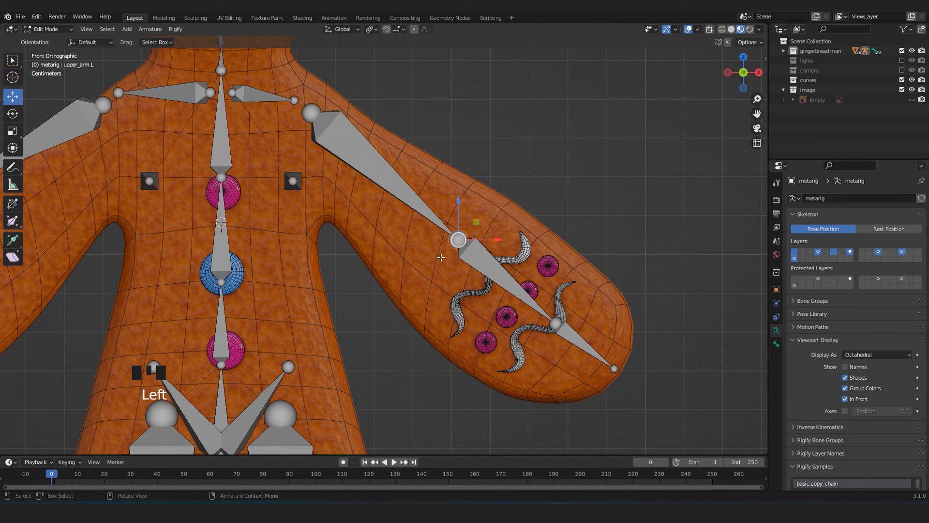
key(g)
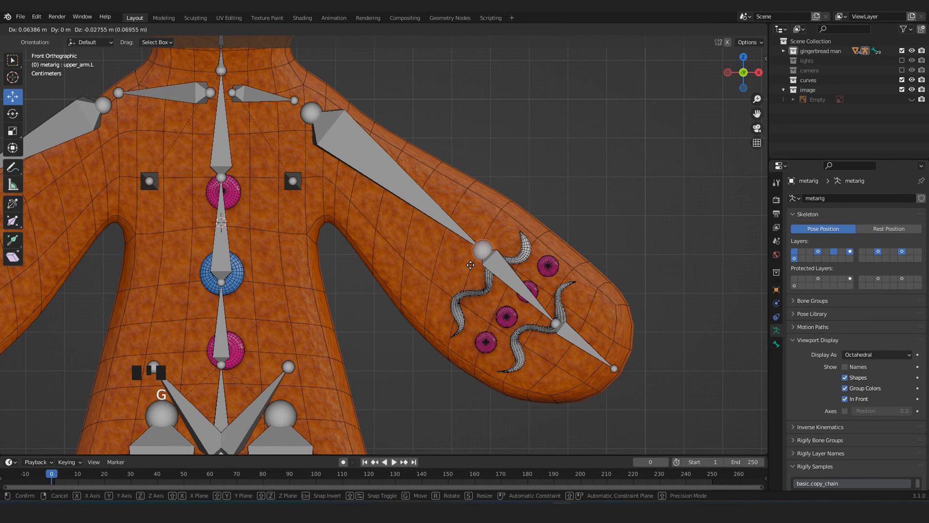
click(431, 244)
scroll(489, 217, up, 3)
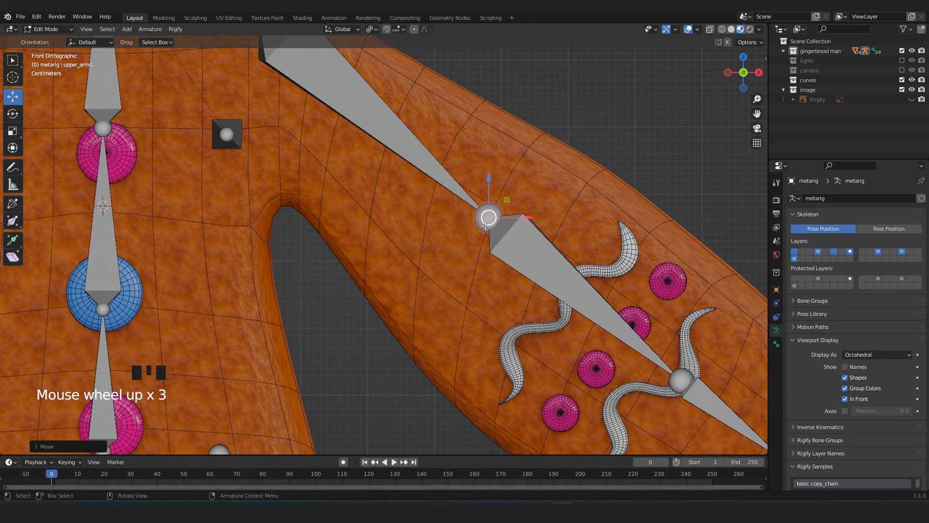
scroll(486, 226, down, 2)
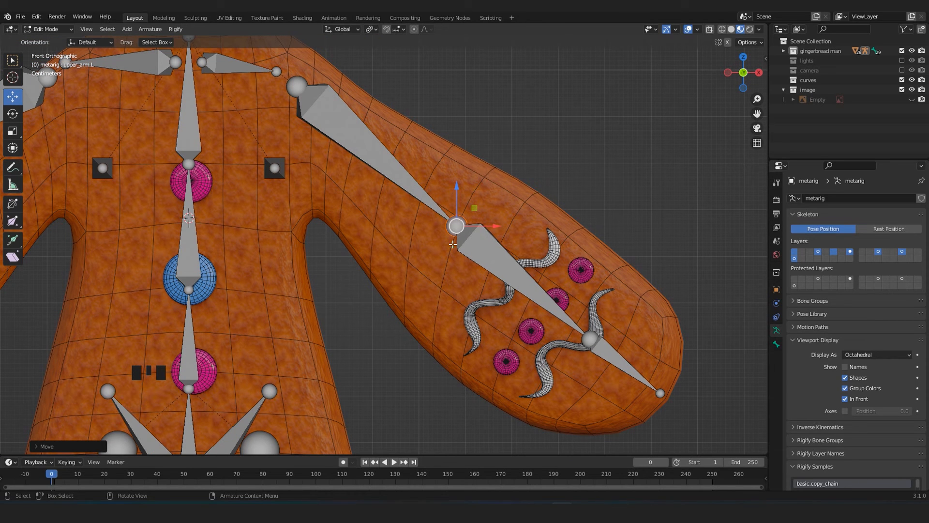
Move the left elbow joint further down the arm toward the hand, keeping it inside the gingerbread arm.
middle_drag(505, 207, 484, 227)
key(KP_1)
scroll(481, 235, up, 2)
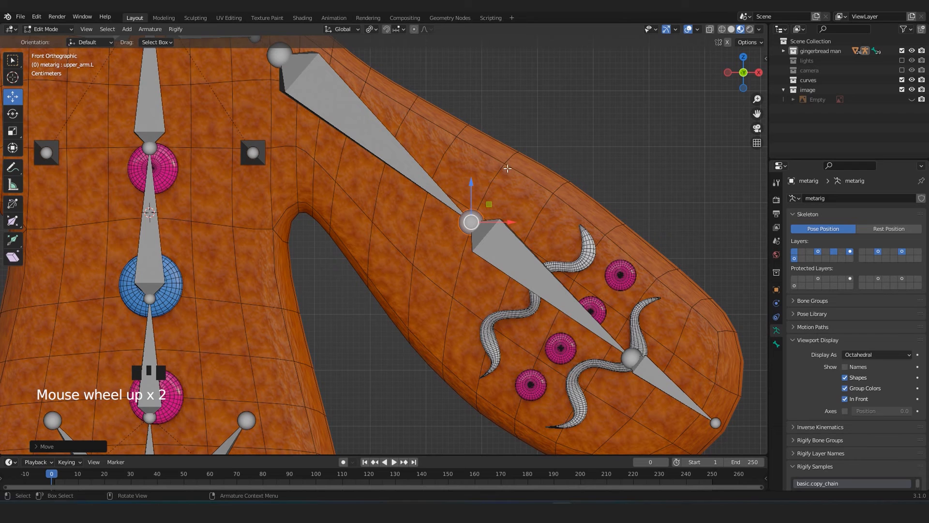
key(g)
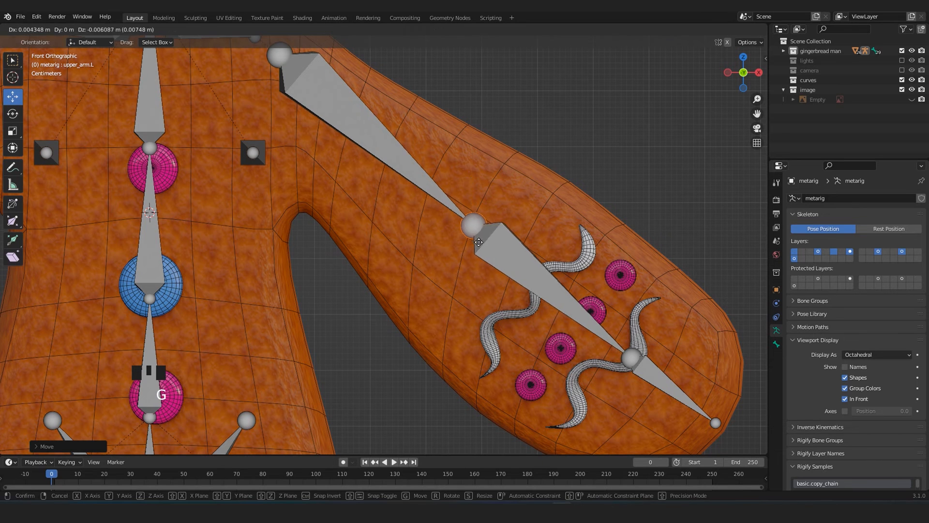
click(500, 262)
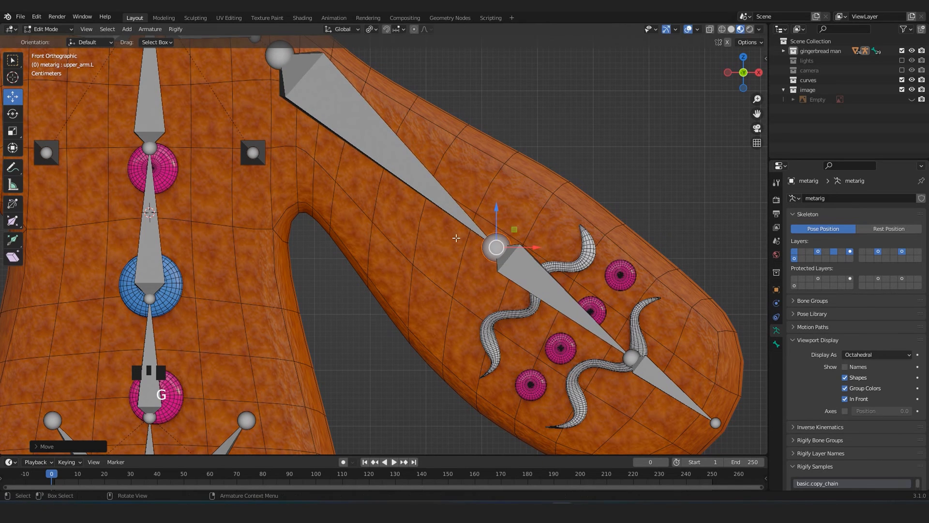
scroll(466, 284, down, 4)
mouse_move(465, 285)
middle_down()
mouse_move(319, 290)
mouse_move(451, 294)
middle_up()
key(KP_1)
scroll(452, 288, up, 3)
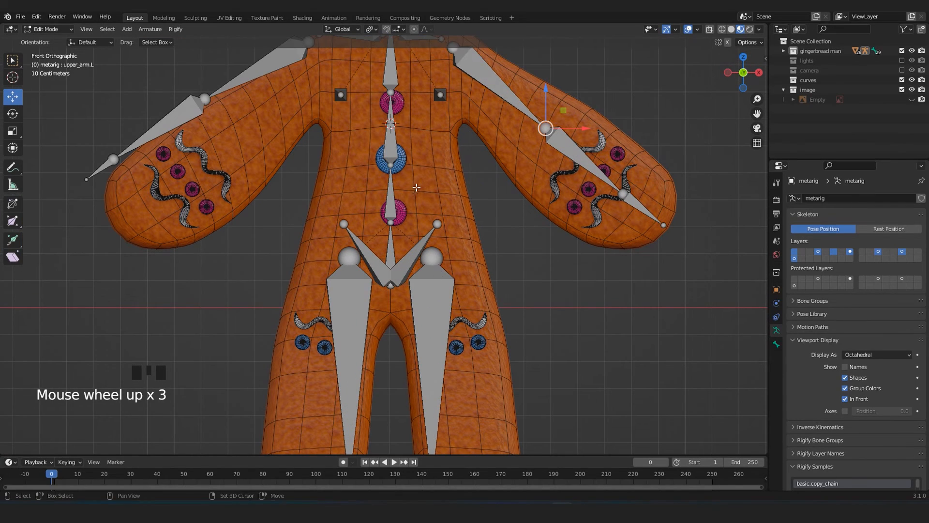
Move the left thigh bone's upper joint outward and down to the top of the gingerbread leg.
shift+middle_drag(417, 188, 413, 235)
scroll(413, 235, up, 3)
click(440, 275)
click(450, 247)
scroll(450, 247, down, 4)
shift+middle_drag(412, 222, 401, 162)
drag(401, 163, 464, 228)
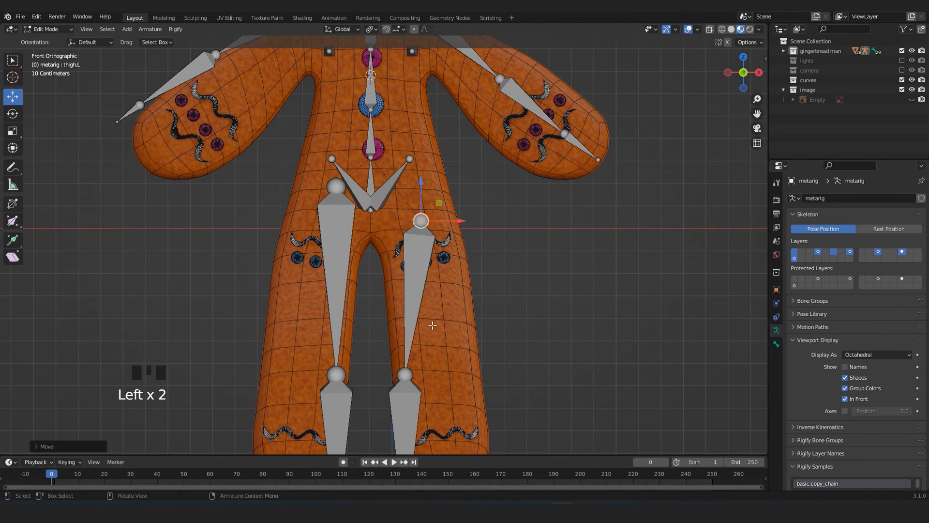
Move the left knee joint up and outward to the middle of the gingerbread leg.
shift+middle_drag(405, 373, 397, 231)
click(397, 231)
key(g)
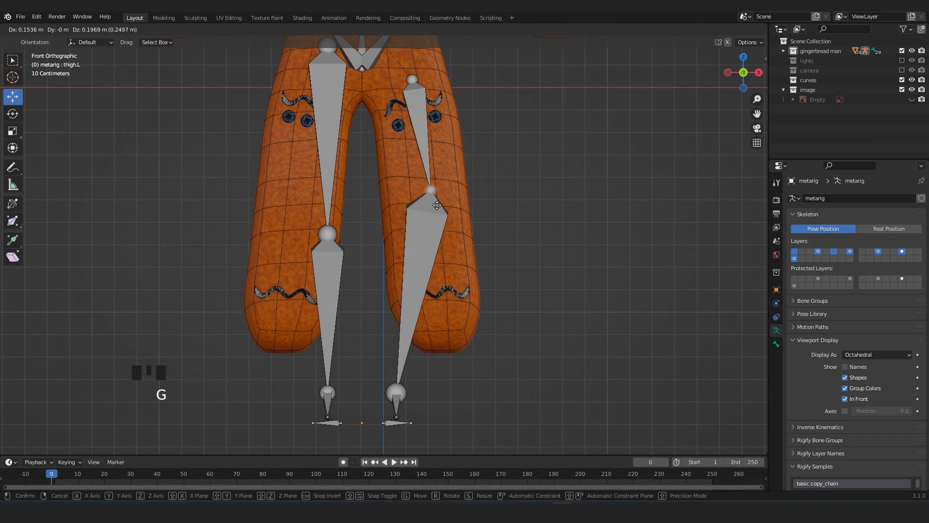
click(431, 217)
Move the left foot and toe bones up into the rounded end of the leg and fine-tune the knee joint.
drag(374, 375, 436, 432)
key(g)
click(470, 344)
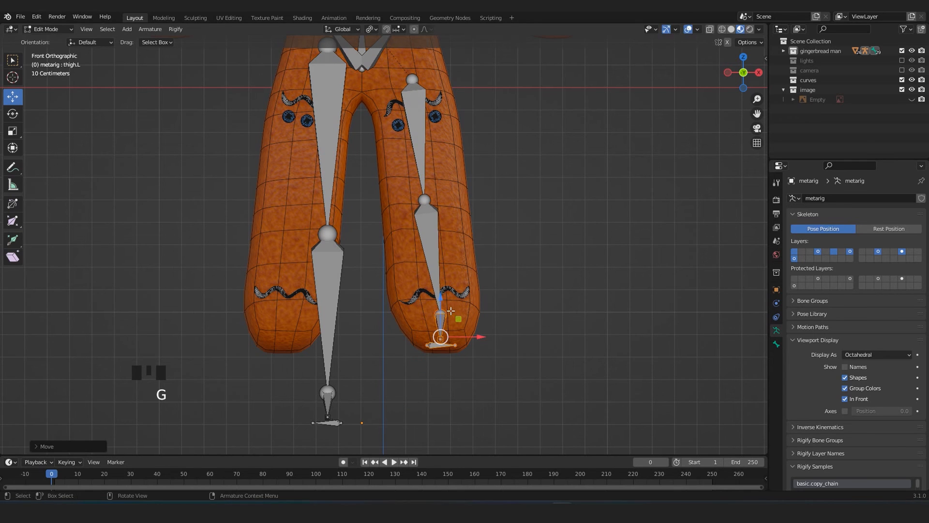
key(g)
click(424, 197)
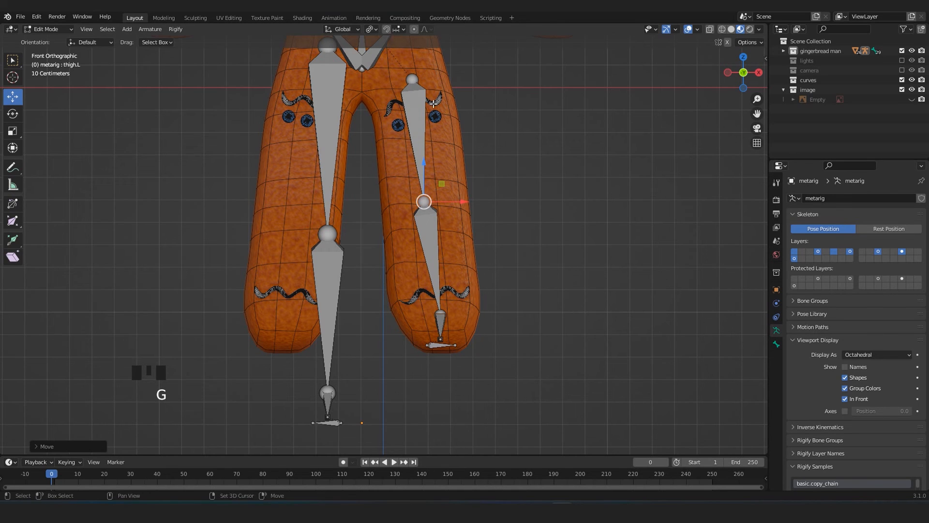
Reposition the outer tip of the left pelvis bone lower and further outward inside the hip.
shift+middle_drag(410, 32, 397, 179)
click(350, 216)
drag(362, 245, 349, 195)
click(392, 169)
key(g)
click(395, 216)
Examine from the front and side how the left leg, foot and pelvis bones fit inside the body.
middle_drag(396, 217, 314, 225)
shift+middle_drag(394, 368, 423, 359)
key(KP_3)
key(KP_1)
scroll(403, 354, down, 3)
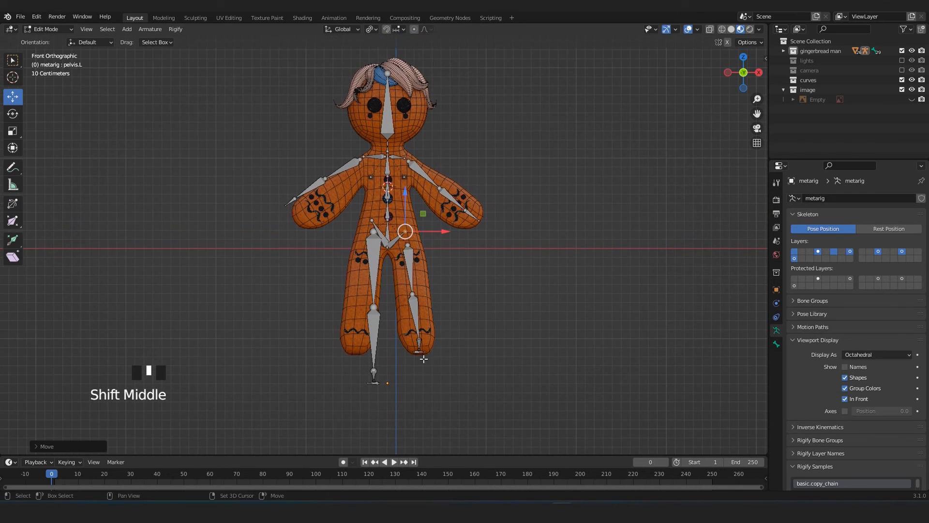
scroll(424, 360, up, 4)
shift+middle_drag(433, 406, 393, 280)
middle_drag(433, 328, 435, 387)
key(KP_1)
scroll(446, 348, down, 2)
scroll(484, 368, up, 3)
shift+middle_drag(490, 367, 531, 307)
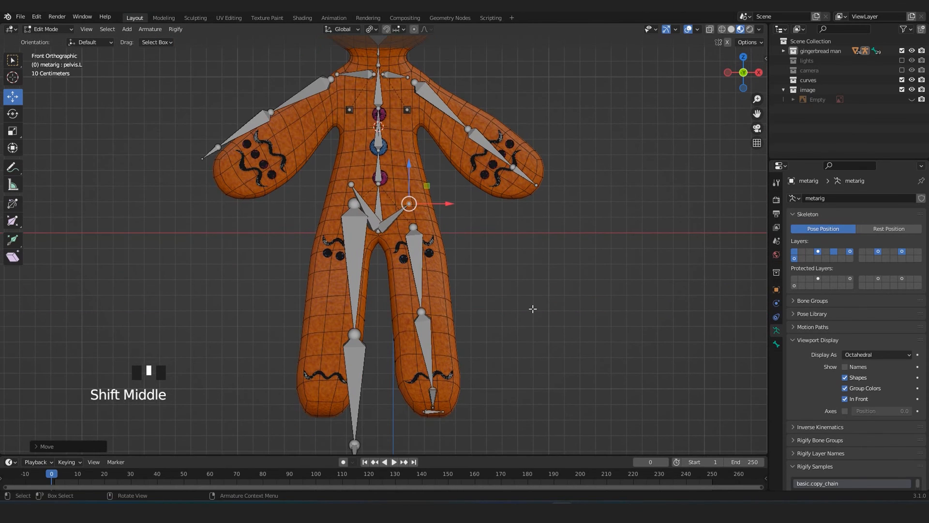
scroll(499, 270, down, 2)
shift+middle_drag(498, 270, 527, 314)
scroll(527, 314, up, 1)
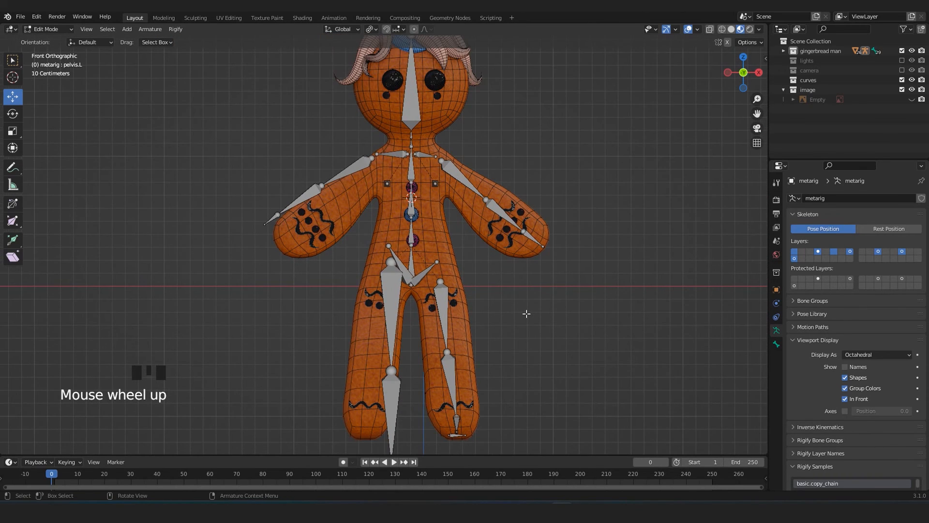
Select the left arm, breast, leg, pelvis and shoulder bones and symmetrize them onto the right side.
drag(605, 84, 423, 442)
scroll(433, 355, up, 1)
scroll(434, 355, up, 2)
shift+click(444, 330)
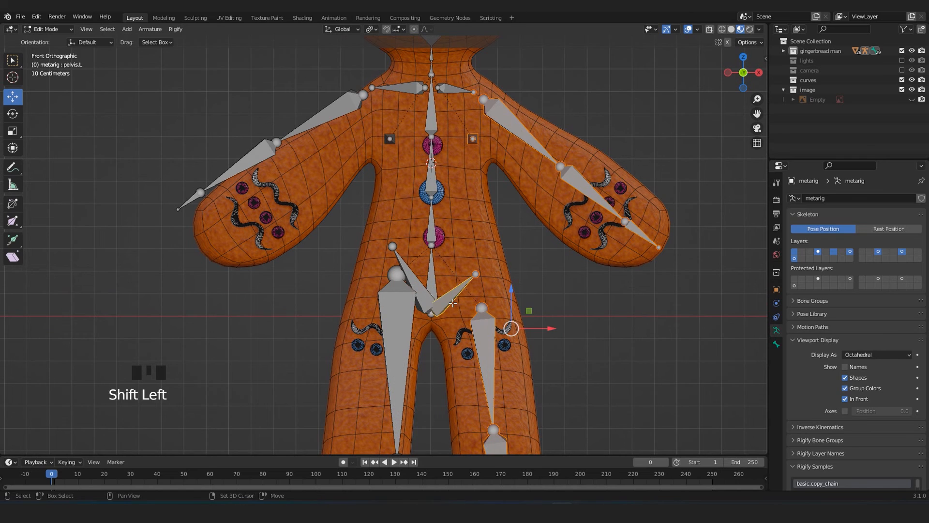
scroll(444, 330, down, 3)
shift+middle_drag(421, 193, 448, 340)
shift+click(424, 209)
scroll(423, 236, up, 2)
click(167, 30)
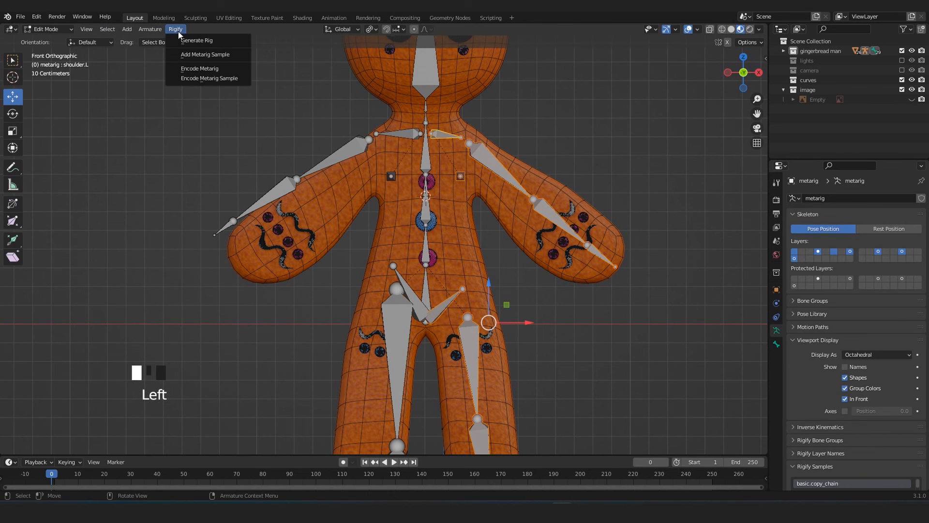
mouse_move(159, 31)
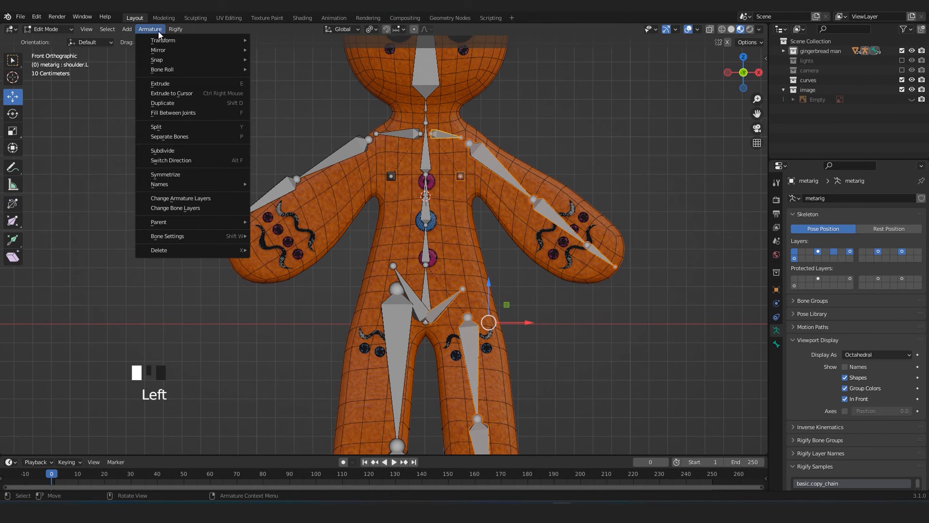
click(167, 174)
scroll(261, 318, down, 4)
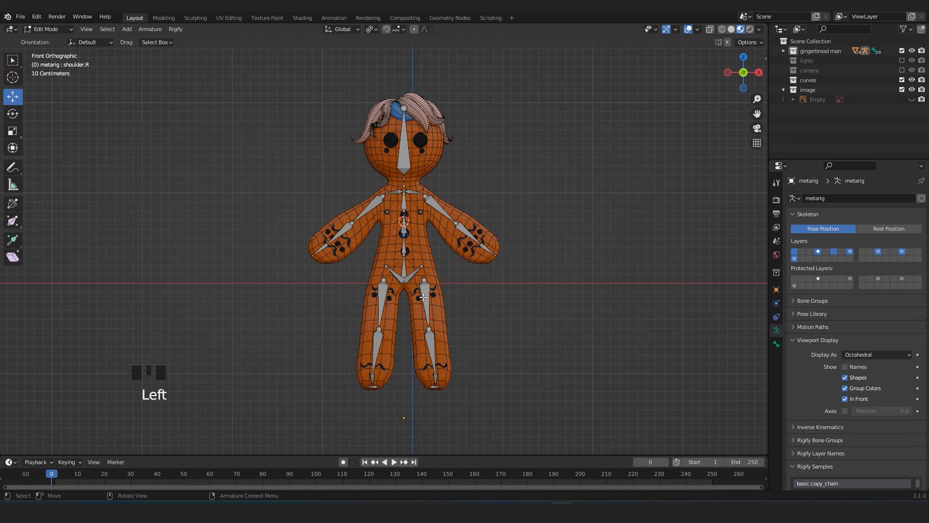
In side view, shift the toe bones back along Y toward the foot and slightly adjust the ankle joint's height.
key(KP_3)
scroll(423, 296, up, 4)
shift+middle_drag(424, 297, 334, 286)
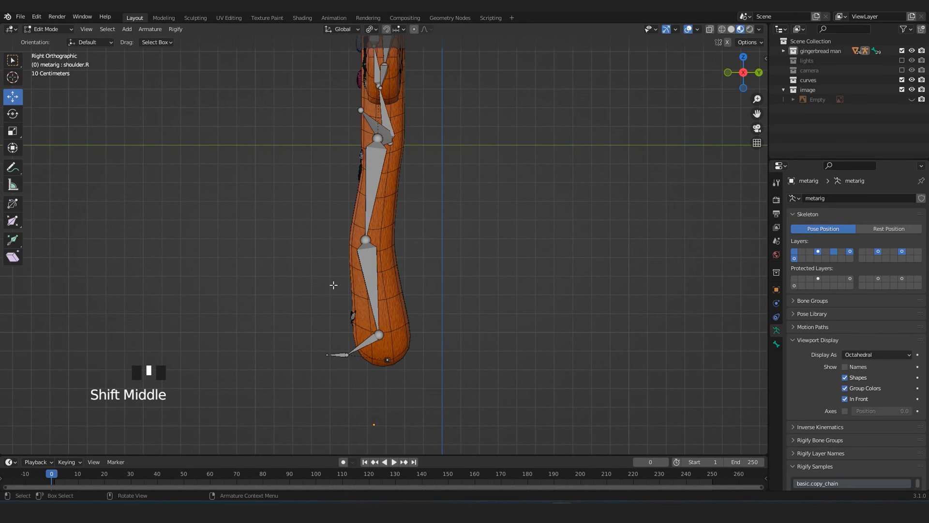
drag(311, 331, 363, 380)
scroll(366, 383, up, 3)
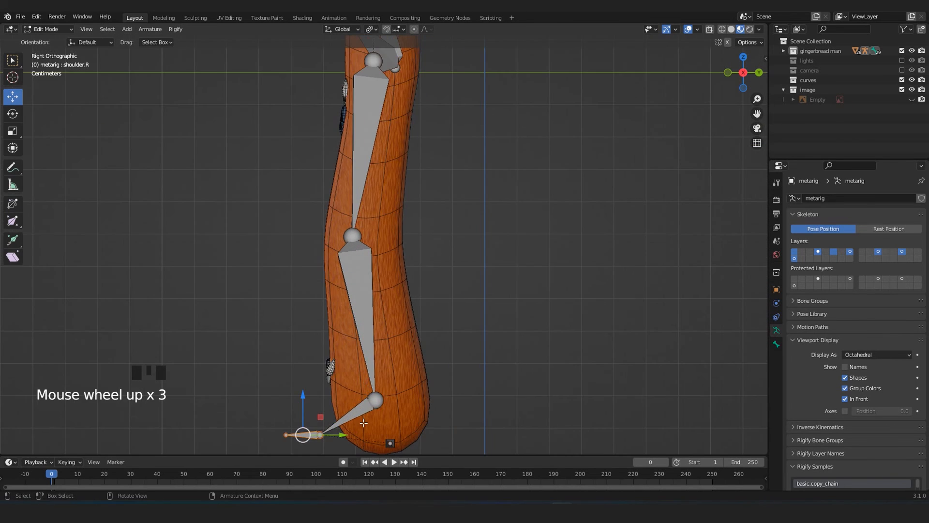
drag(346, 434, 370, 440)
click(382, 403)
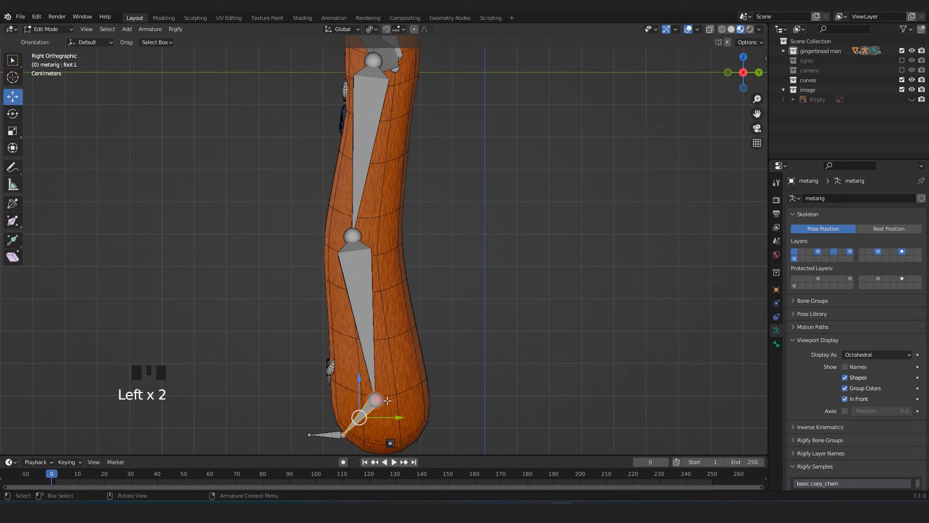
drag(358, 386, 417, 401)
drag(387, 367, 386, 361)
drag(286, 428, 422, 450)
shift+middle_drag(387, 441, 386, 343)
click(346, 337)
mouse_move(343, 313)
mouse_down()
mouse_move(356, 346)
mouse_move(348, 315)
mouse_up()
key(ctrl+z)
Shift the left elbow joint back along Y so it sits within the thickness of the gingerbread arm.
scroll(351, 316, down, 5)
middle_drag(353, 317, 437, 329)
key(KP_1)
shift+middle_drag(465, 153, 439, 334)
middle_drag(440, 189, 383, 252)
scroll(411, 271, up, 2)
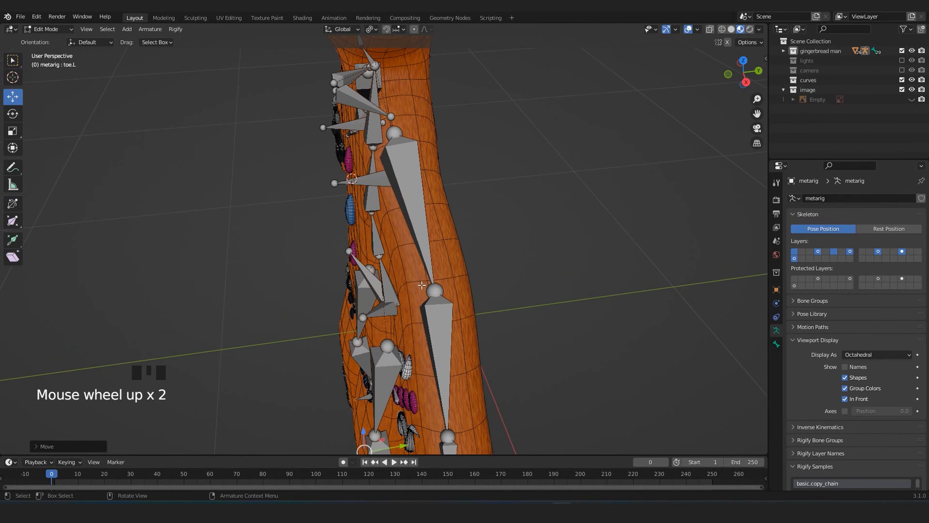
click(463, 289)
drag(462, 289, 472, 287)
middle_drag(472, 287, 491, 310)
scroll(436, 295, down, 4)
mouse_move(438, 339)
shift+middle_down()
mouse_move(431, 359)
mouse_move(428, 329)
shift+middle_up()
shift+middle_drag(424, 285, 422, 382)
middle_drag(383, 302, 445, 286)
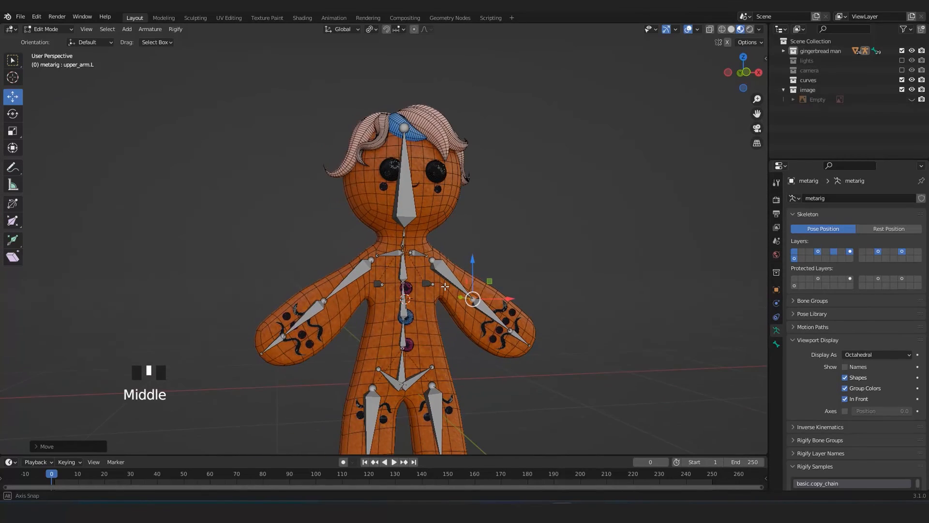
Reselect the left arm and leg bones together with the left pelvis bone and symmetrize the corrected positions to the right.
key(KP_1)
scroll(445, 286, down, 3)
scroll(445, 287, up, 2)
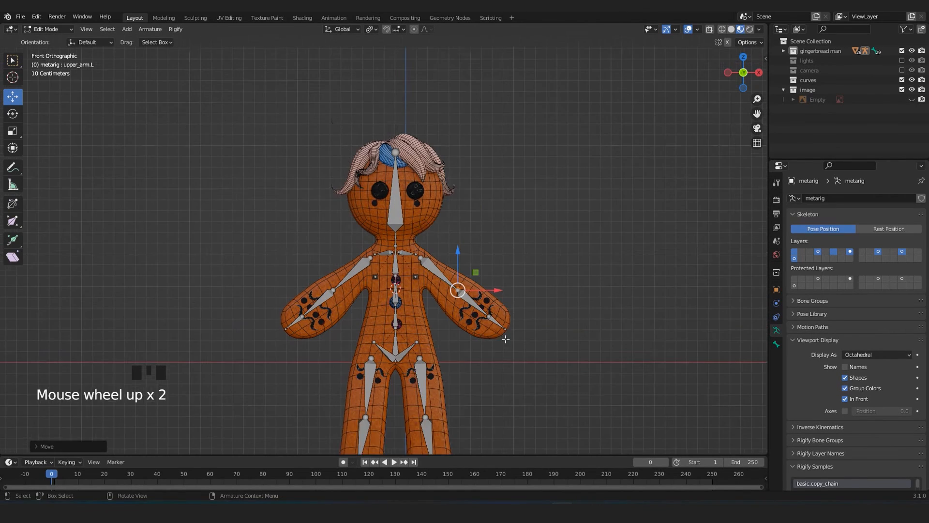
shift+middle_drag(574, 286, 559, 203)
click(560, 204)
drag(559, 100, 409, 430)
shift+click(411, 286)
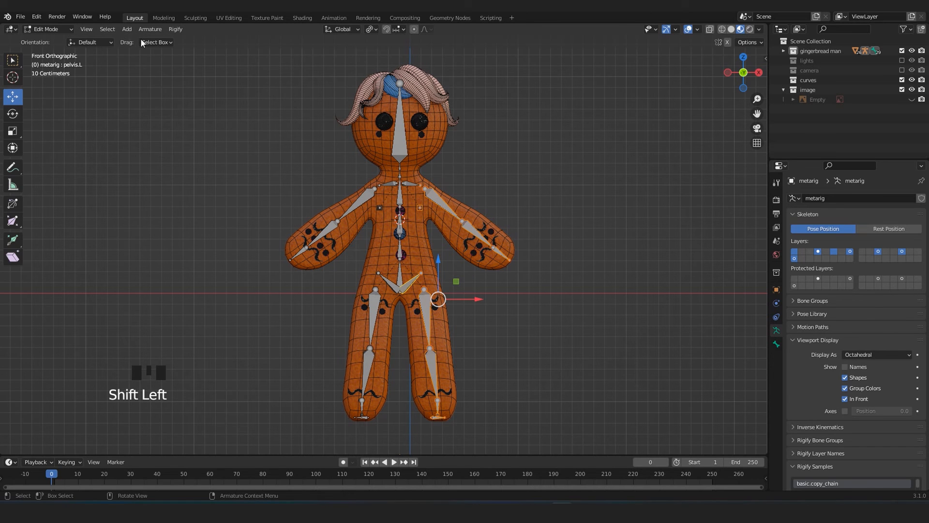
click(150, 29)
click(172, 169)
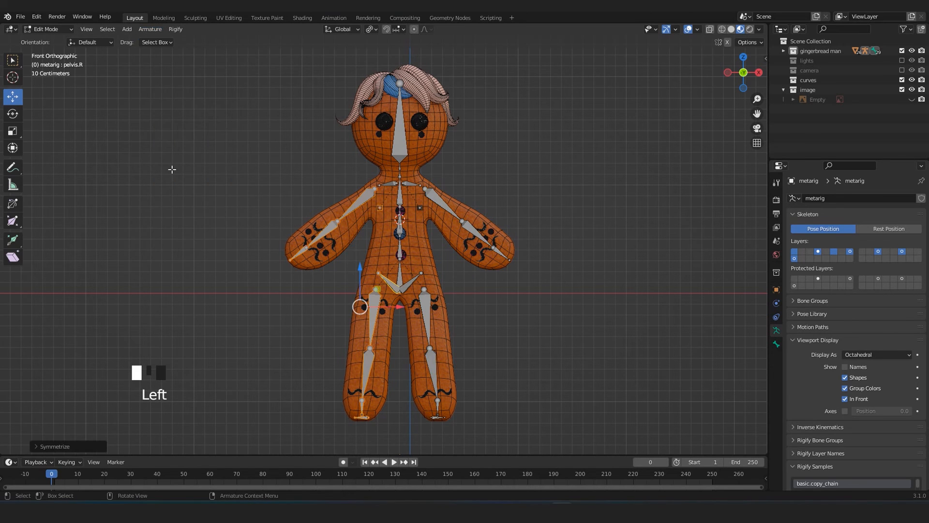
Return the meta-rig from Edit Mode to Object Mode and save the file.
key(Tab)
click(481, 215)
click(413, 276)
click(411, 277)
scroll(411, 276, down, 2)
scroll(411, 277, up, 2)
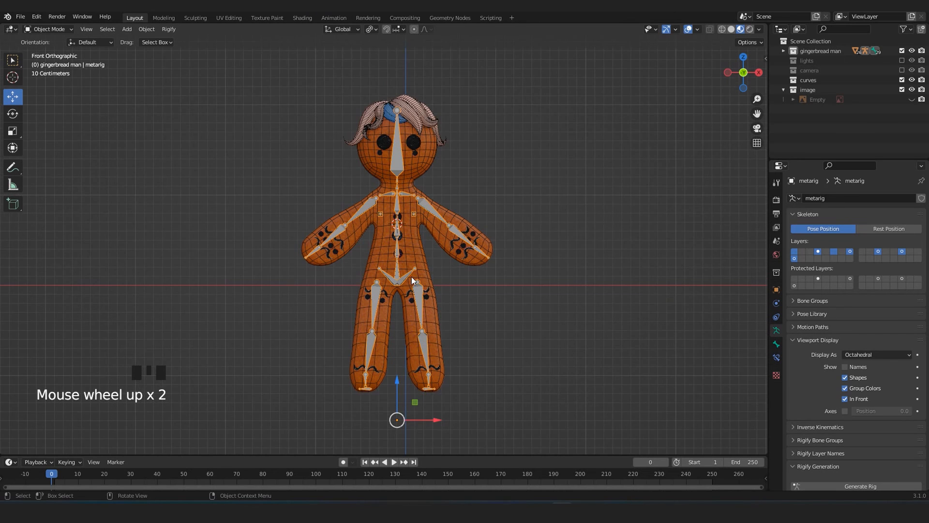
scroll(415, 222, up, 2)
mouse_move(390, 178)
shift+middle_down()
mouse_move(405, 205)
mouse_move(403, 185)
shift+middle_up()
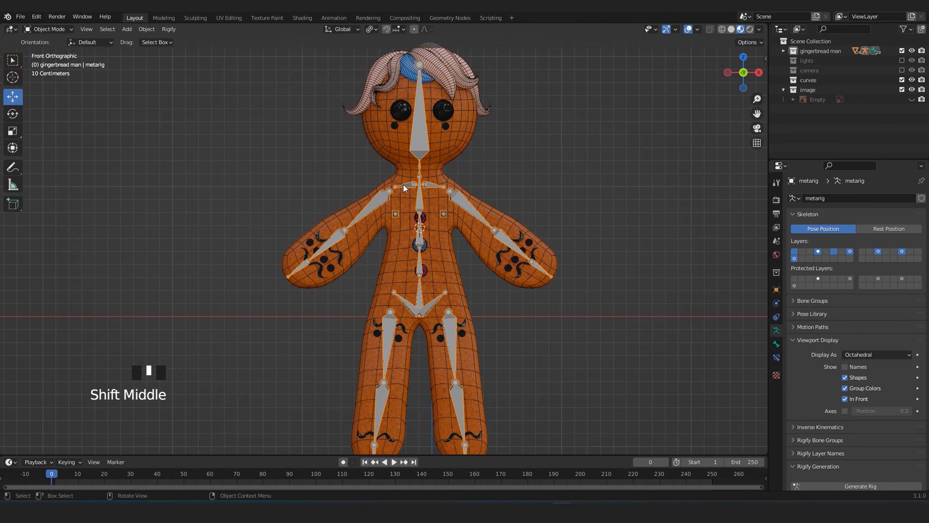
scroll(403, 188, down, 2)
key(ctrl+s)
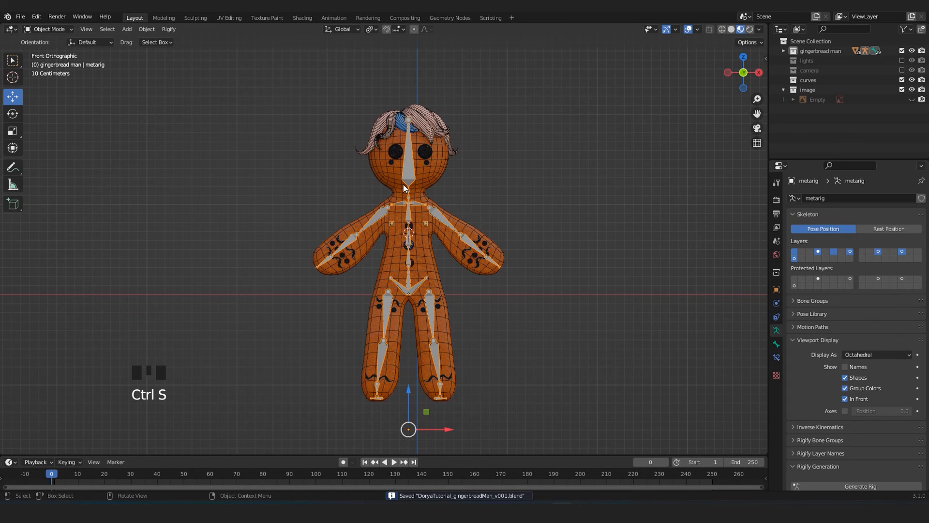
Select both heel bones of the meta-rig in Edit Mode and snap the 3D cursor to the selection.
scroll(483, 209, up, 1)
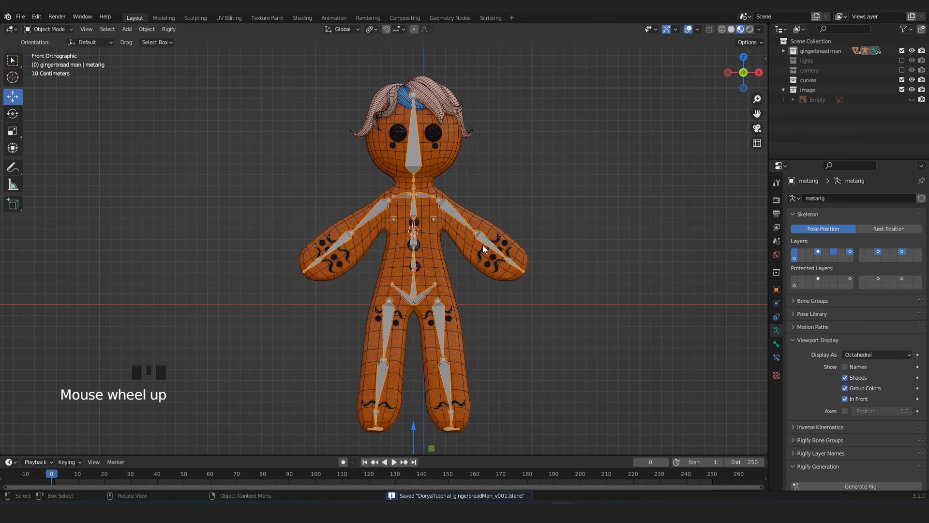
shift+middle_drag(484, 243, 450, 269)
scroll(448, 269, down, 1)
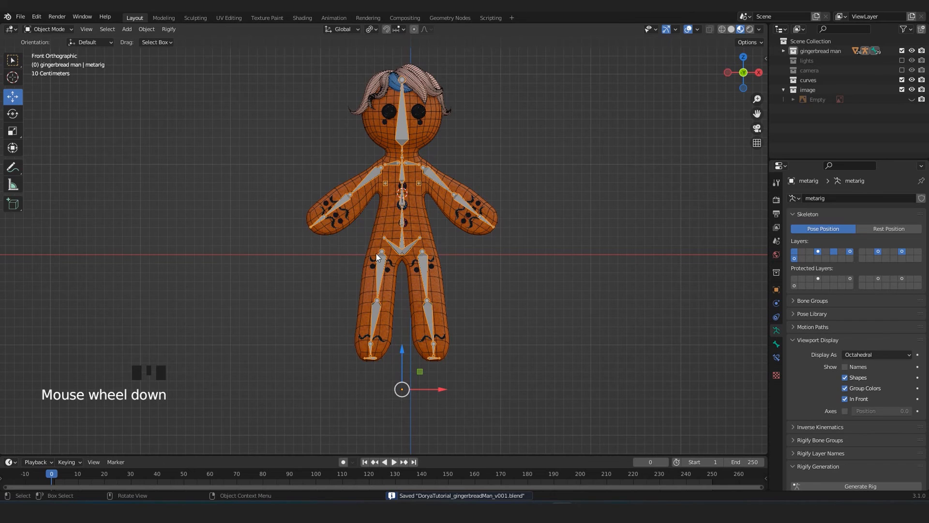
scroll(380, 272, up, 1)
scroll(402, 319, up, 3)
scroll(392, 327, down, 3)
scroll(382, 342, up, 2)
scroll(376, 331, up, 3)
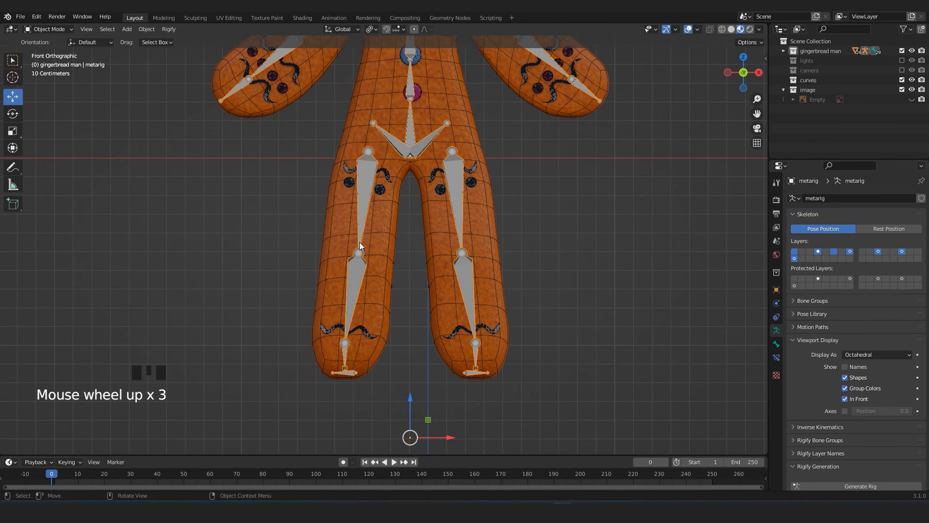
scroll(428, 329, up, 2)
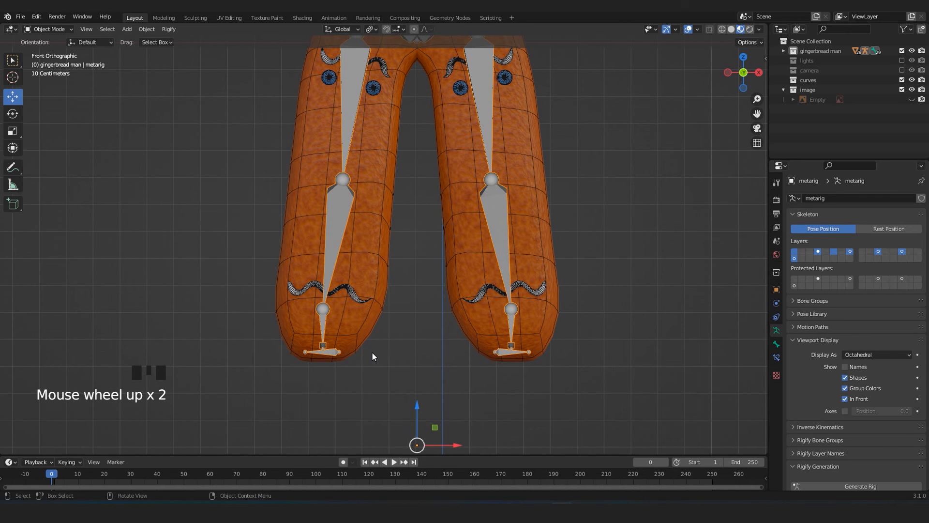
key(Tab)
click(333, 355)
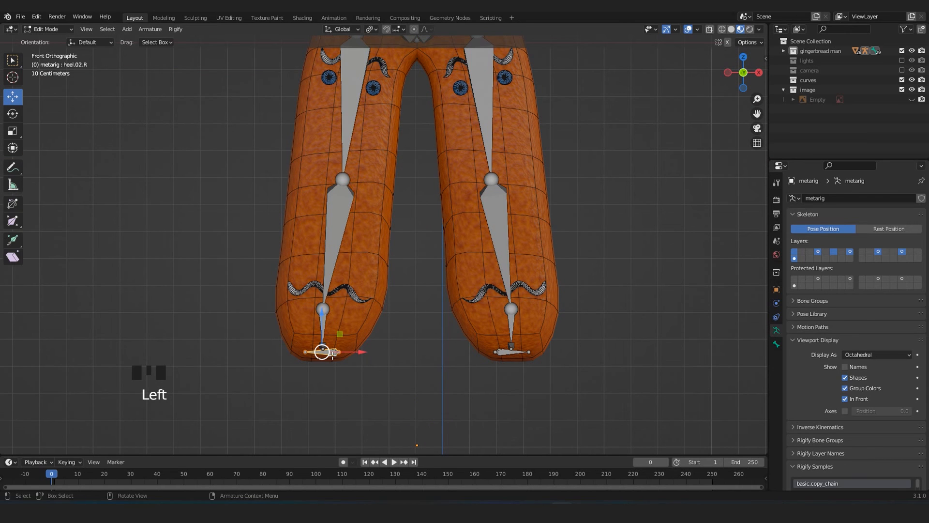
shift+click(498, 356)
shift+click(508, 353)
click(501, 357)
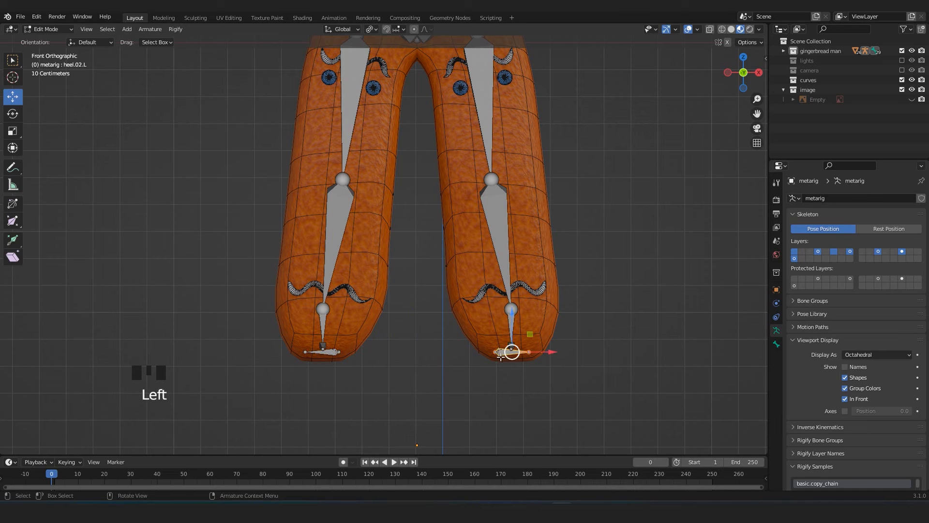
shift+click(334, 356)
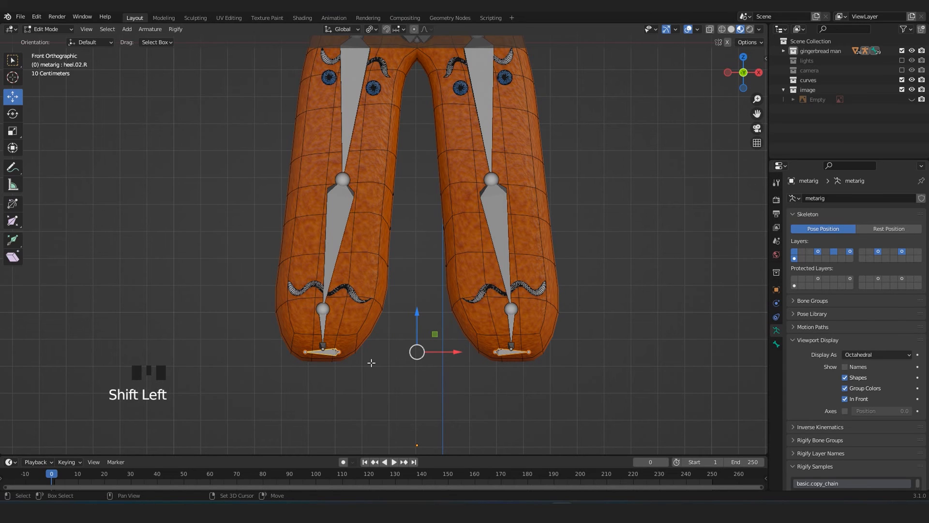
key(shift+s)
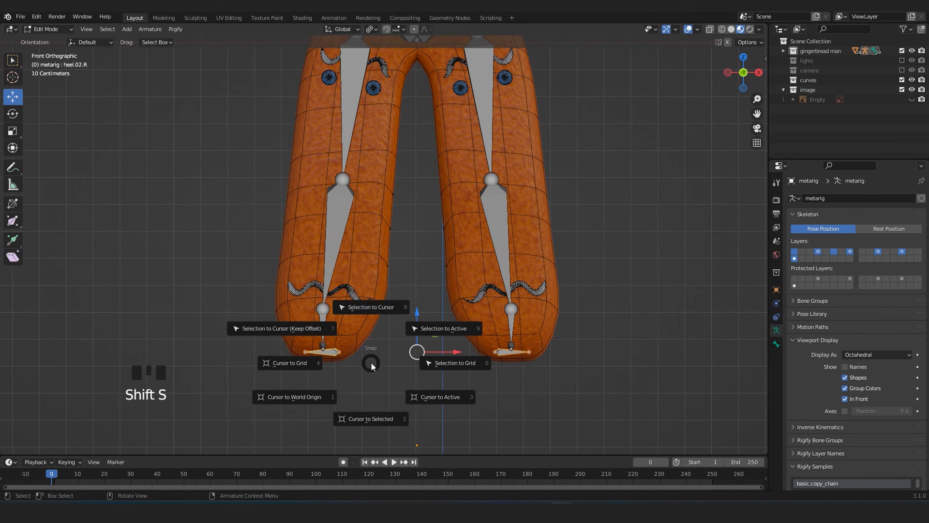
click(364, 422)
Return to Object Mode and apply all transforms to the meta-rig.
key(Tab)
scroll(426, 356, down, 3)
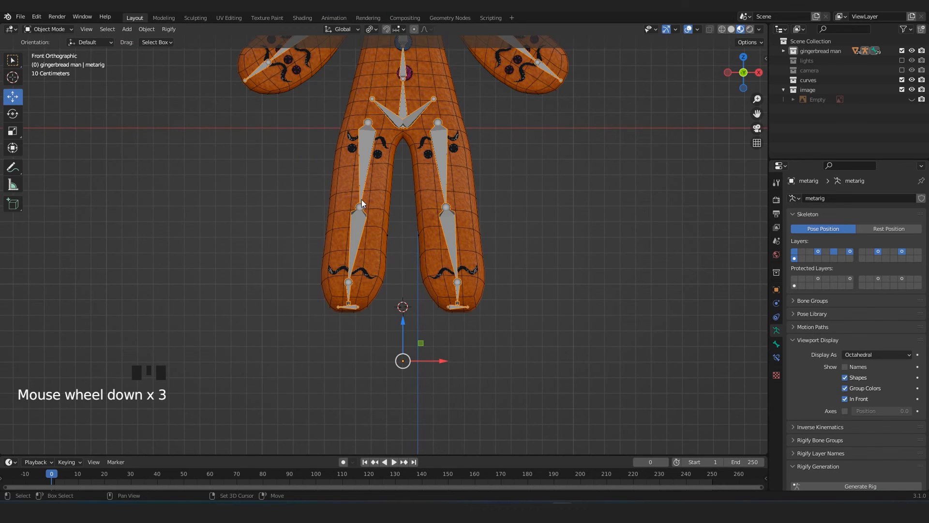
shift+middle_drag(361, 200, 385, 292)
key(ctrl+a)
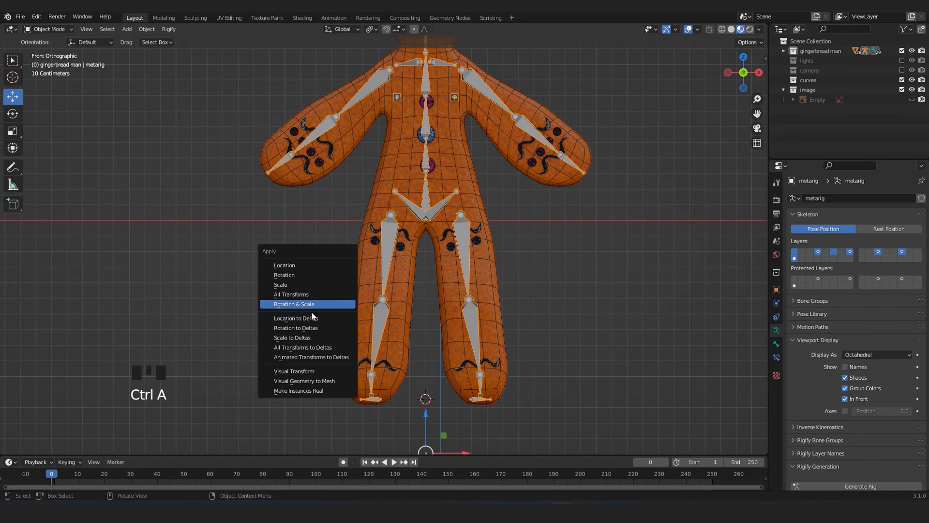
click(304, 295)
scroll(324, 240, down, 2)
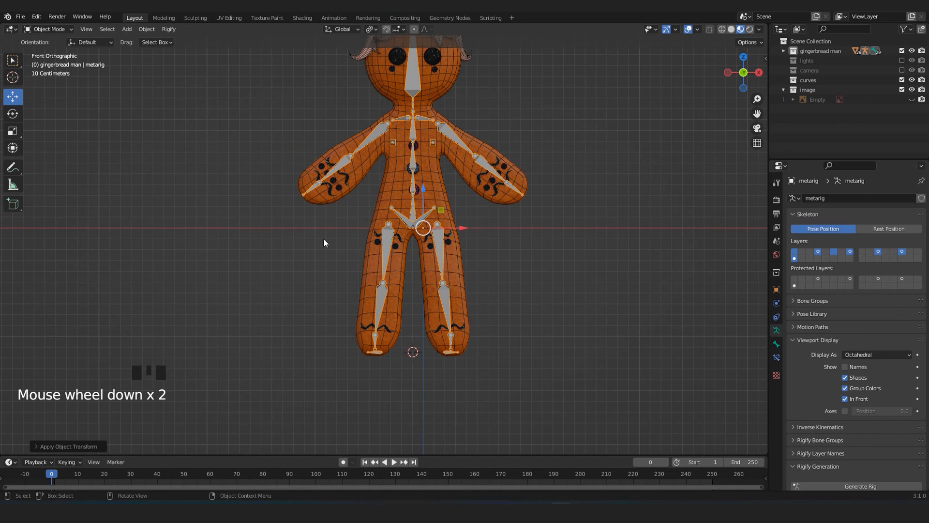
Set the meta-rig's origin to the 3D cursor between the feet.
shift+middle_drag(324, 239, 321, 283)
scroll(321, 284, up, 1)
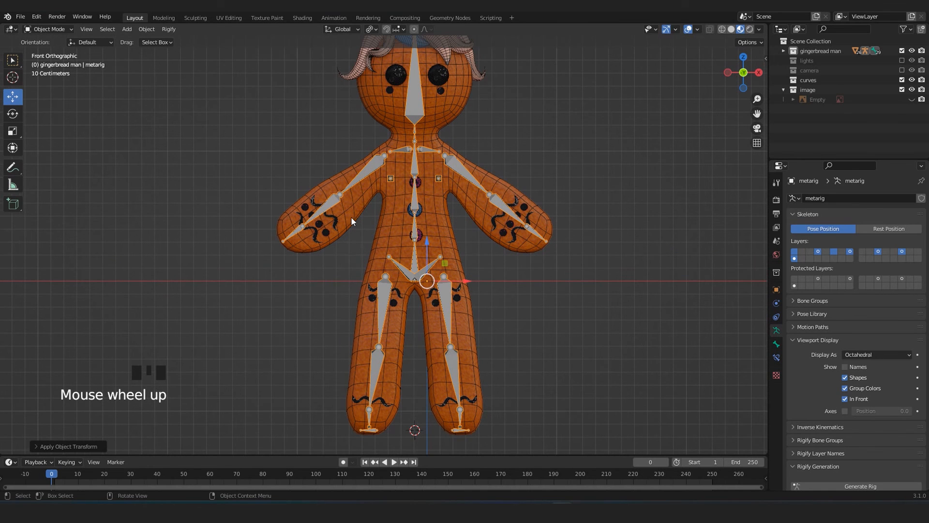
click(149, 30)
mouse_move(167, 50)
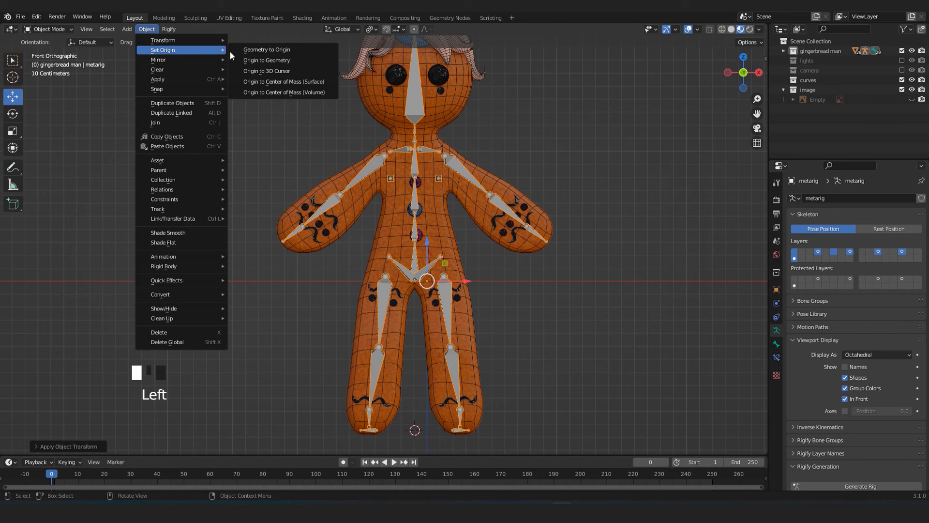
click(267, 71)
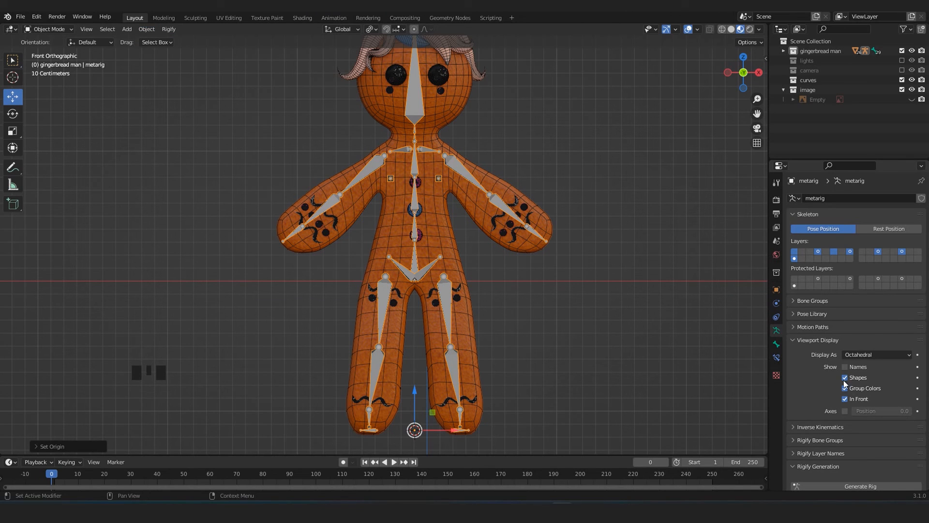
Generate the Rigify control rig from the meta-rig.
scroll(871, 404, down, 4)
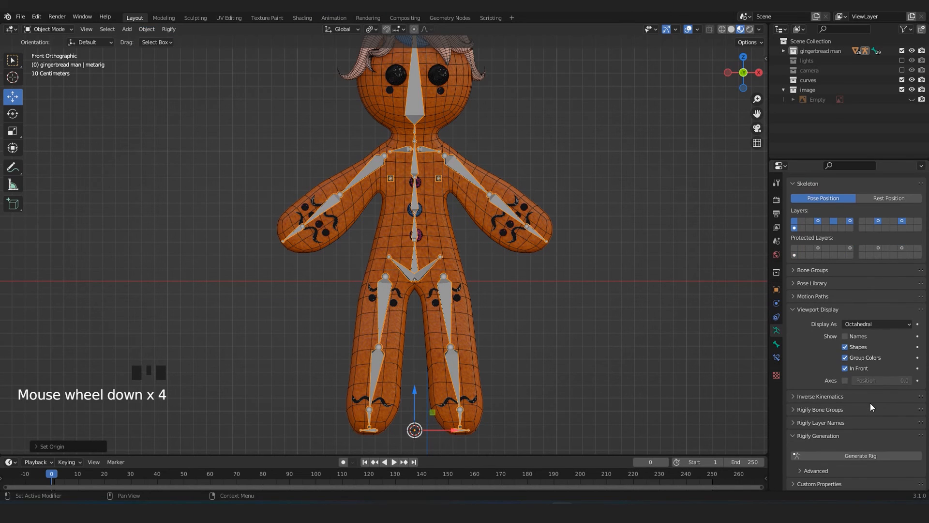
click(858, 455)
scroll(429, 315, down, 3)
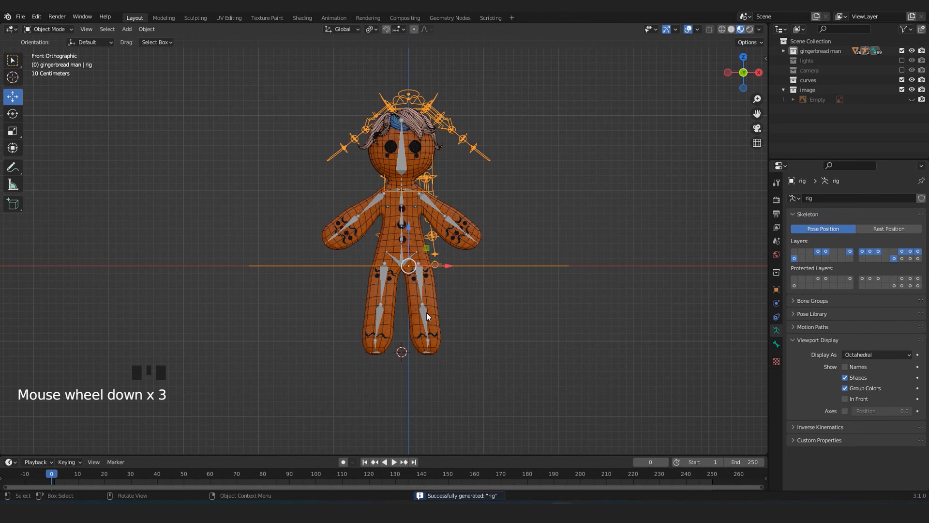
scroll(426, 169, down, 3)
scroll(428, 174, up, 3)
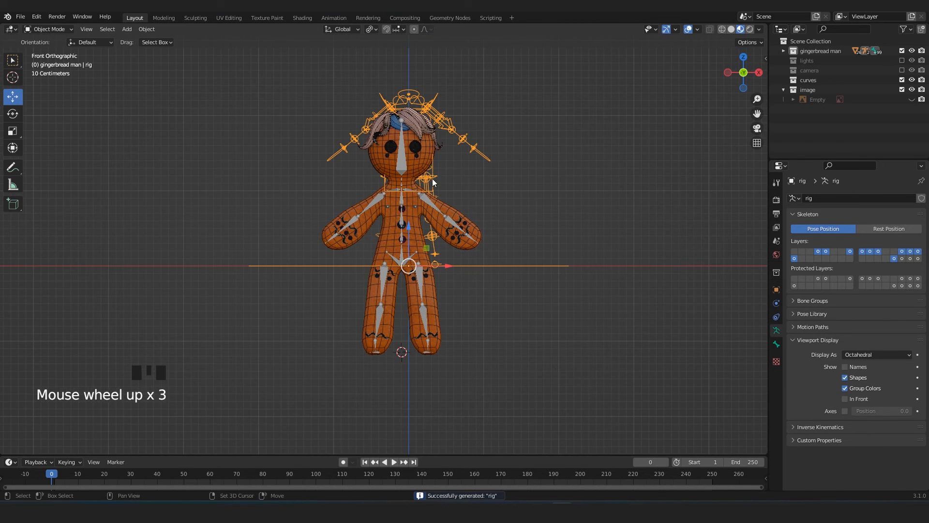
Snap the generated rig to the 3D cursor between the feet and check its alignment with the body.
shift+middle_drag(432, 179, 434, 285)
mouse_move(558, 310)
middle_down()
mouse_move(572, 309)
mouse_move(546, 311)
middle_up()
key(KP_1)
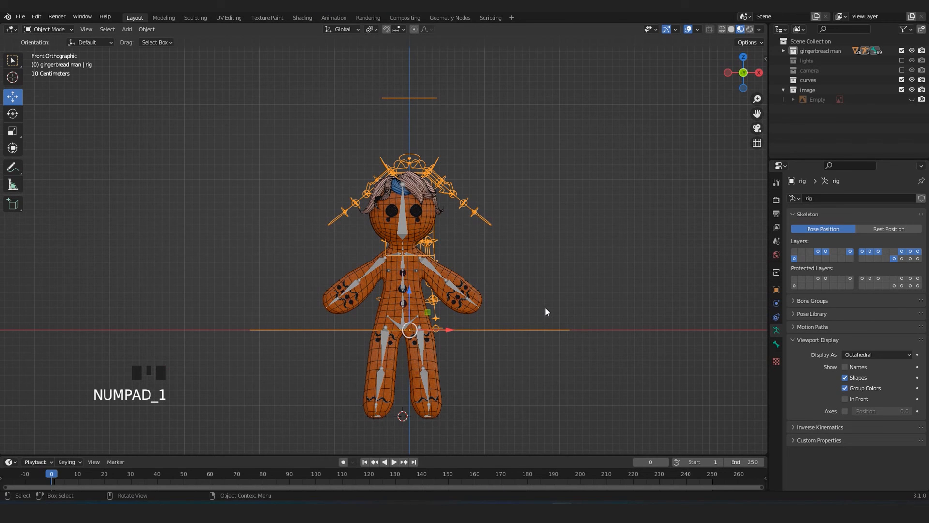
key(shift+a)
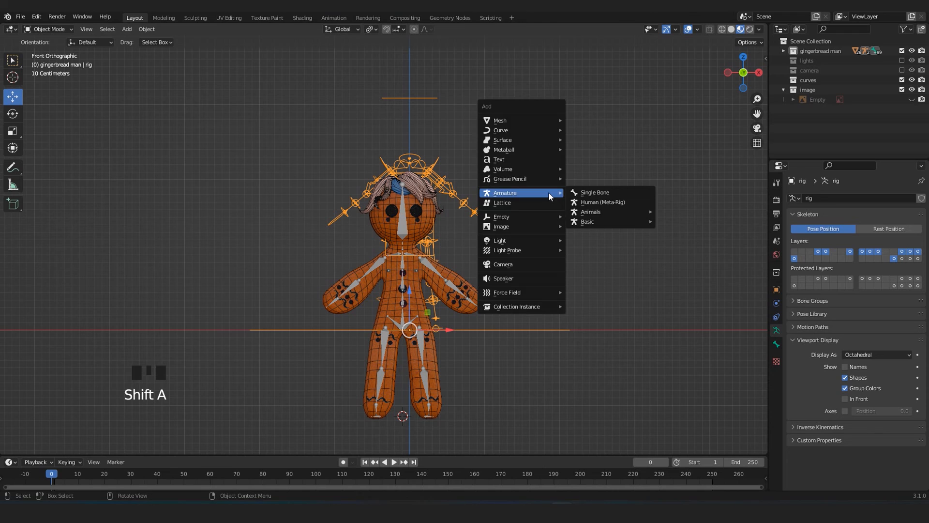
key(shift+a)
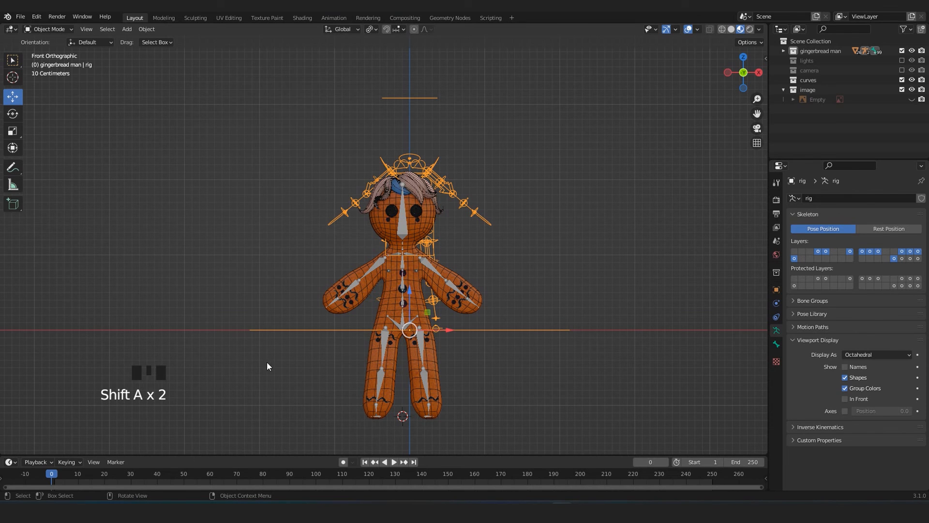
key(shift+s)
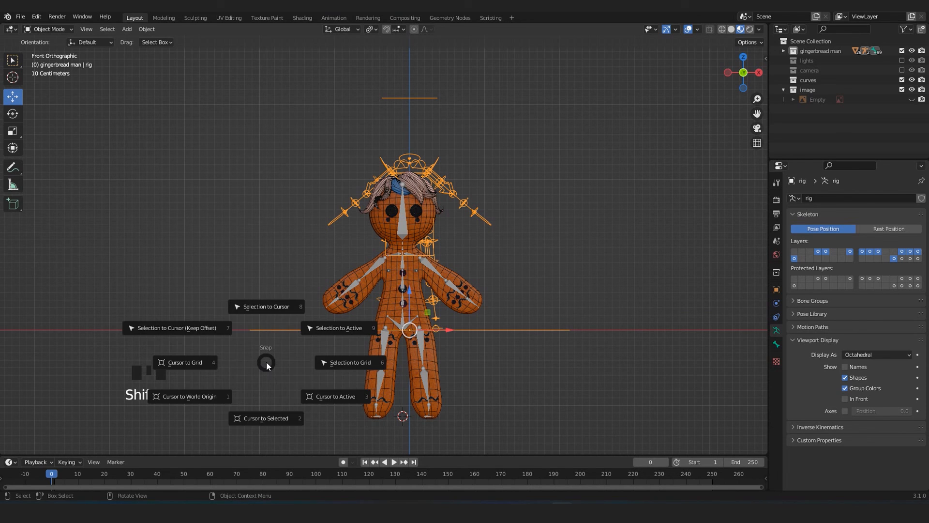
click(265, 309)
middle_drag(266, 309, 527, 205)
key(KP_1)
scroll(514, 183, up, 5)
scroll(502, 170, down, 3)
shift+middle_drag(502, 170, 463, 377)
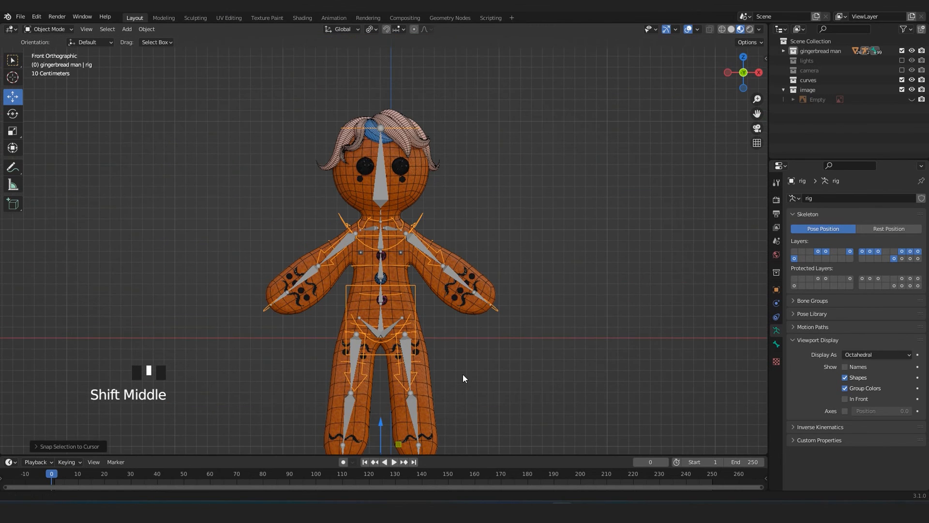
Hide the meta-rig so only the generated rig remains on the figure, and save the file.
click(416, 243)
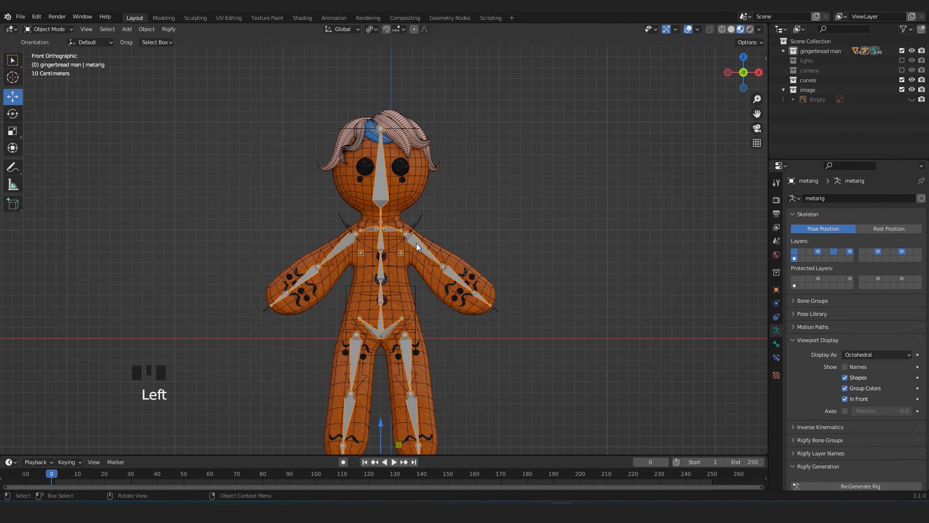
key(h)
middle_drag(416, 243, 382, 262)
key(KP_1)
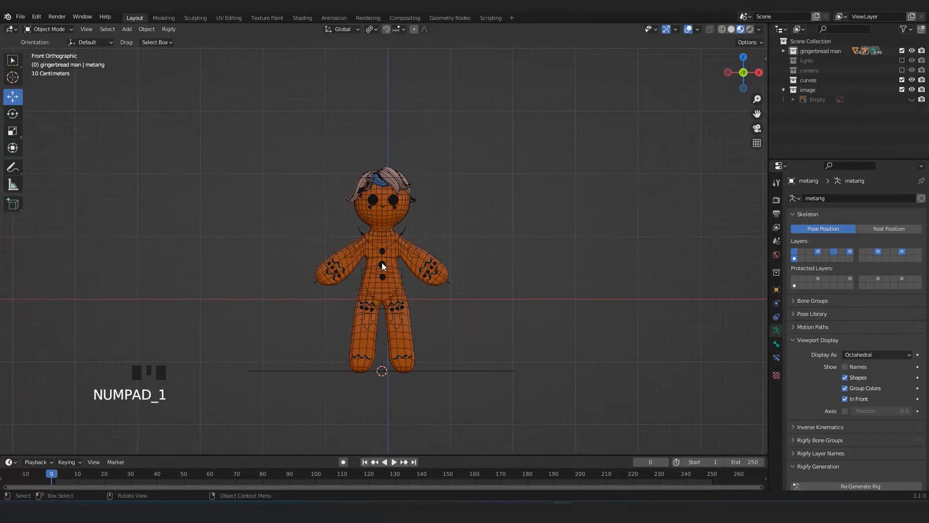
scroll(382, 262, up, 5)
scroll(423, 275, up, 3)
scroll(423, 275, down, 4)
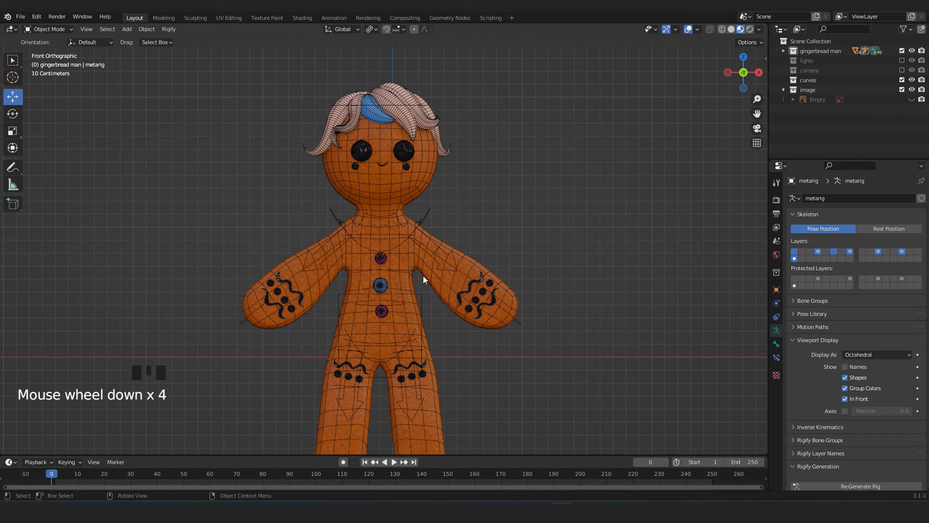
key(ctrl+s)
scroll(417, 250, down, 4)
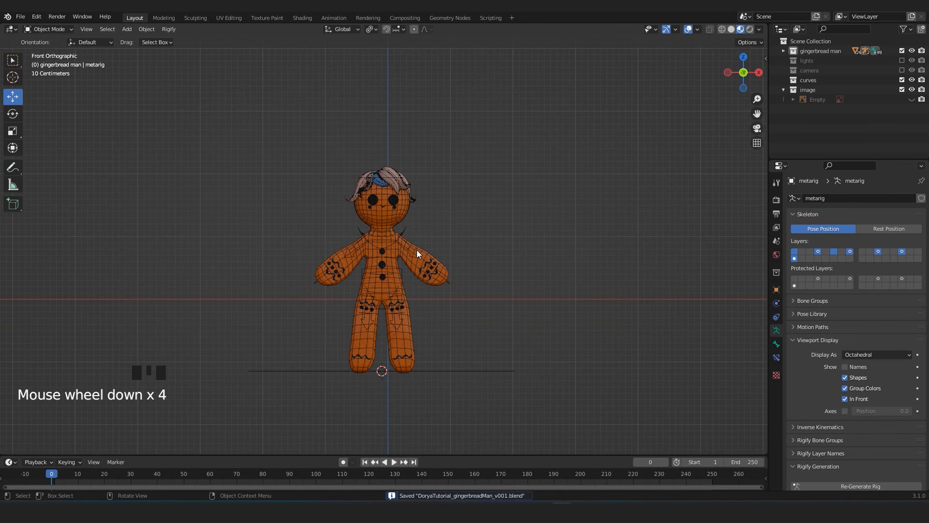
scroll(417, 250, up, 5)
scroll(496, 275, down, 3)
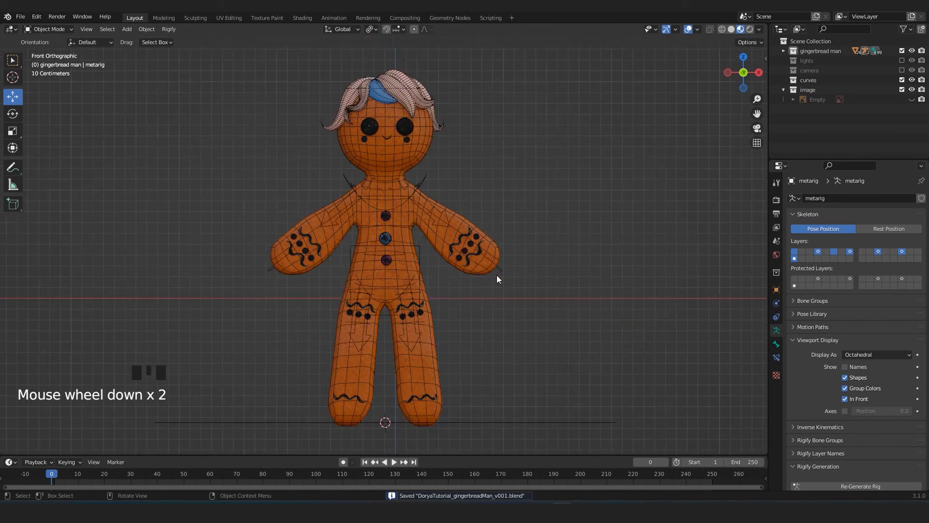
Switch the viewport to solid shading and select the gingerbread body mesh.
click(731, 30)
scroll(417, 213, up, 4)
click(414, 210)
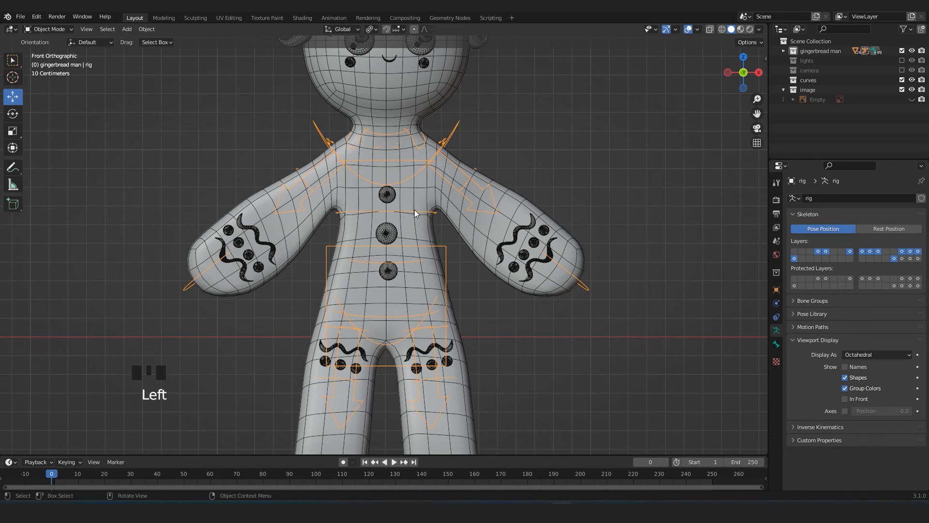
click(414, 210)
shift+middle_drag(440, 168, 442, 223)
scroll(483, 234, down, 4)
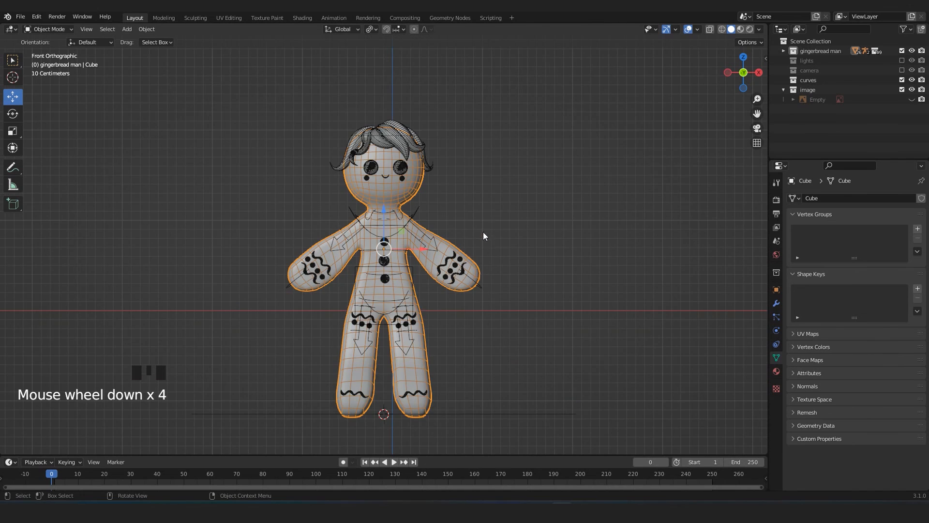
With X-ray enabled, box-select the body, hair, face, decorations and generated rig together, and turn X-ray off again.
scroll(375, 257, up, 4)
shift+middle_drag(391, 81, 402, 194)
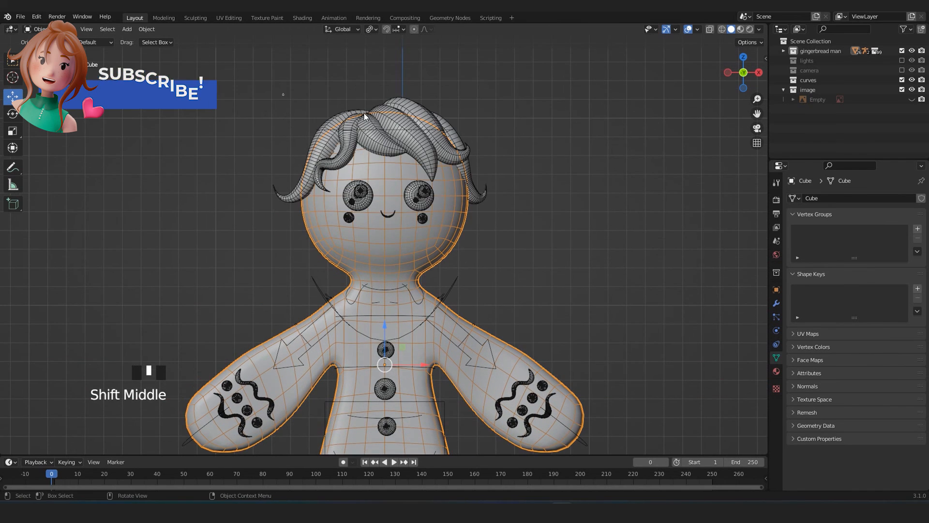
scroll(448, 170, down, 4)
shift+middle_drag(480, 284, 484, 210)
key(alt+z)
click(280, 136)
drag(268, 59, 546, 405)
key(alt+z)
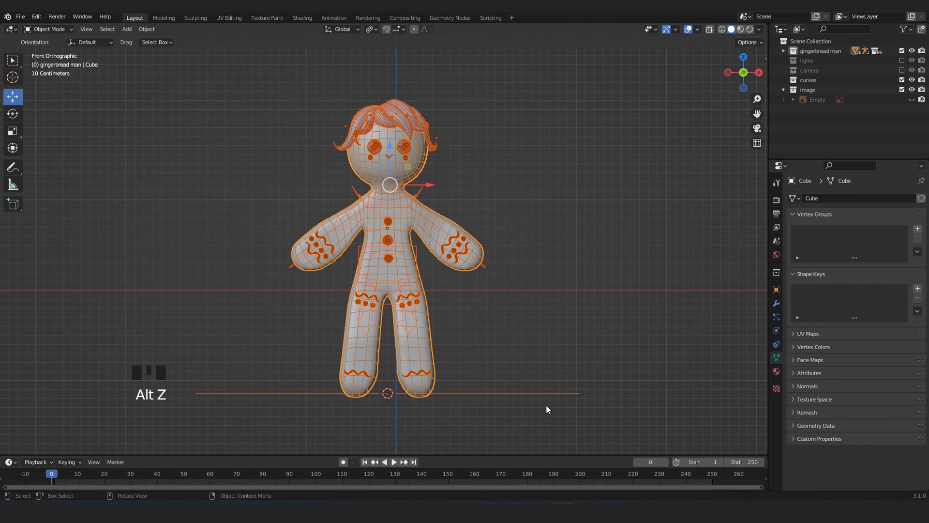
middle_drag(546, 405, 467, 340)
scroll(471, 305, up, 2)
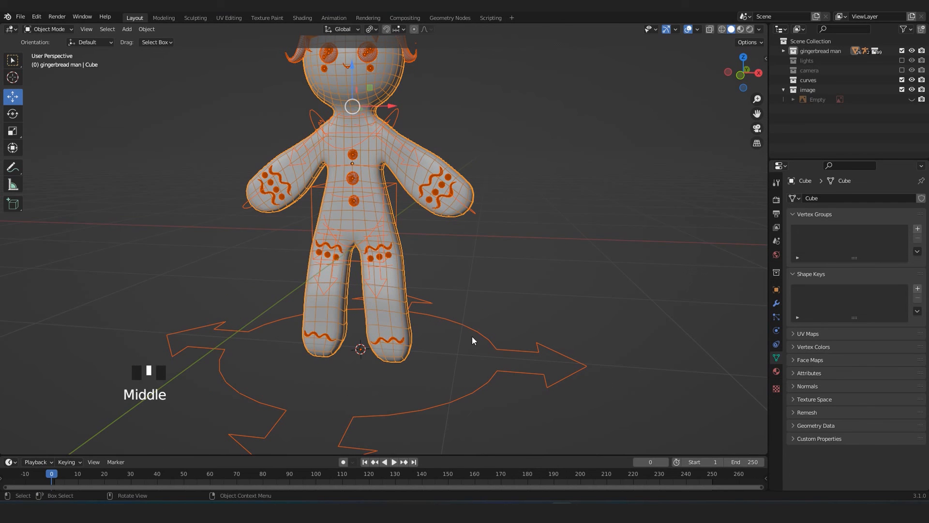
Make the generated rig the active object and parent the selected gingerbread meshes to it with automatic weights.
shift+click(475, 329)
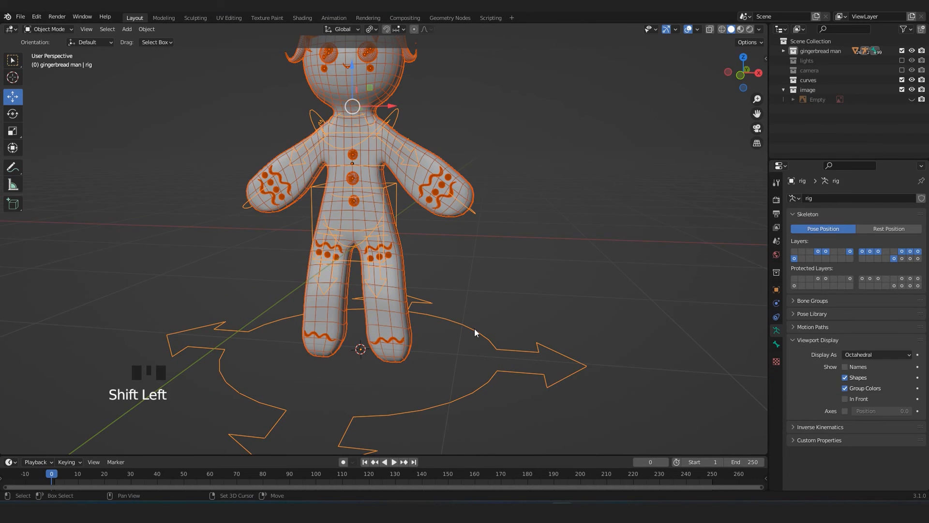
scroll(474, 328, down, 2)
shift+middle_drag(477, 251, 496, 301)
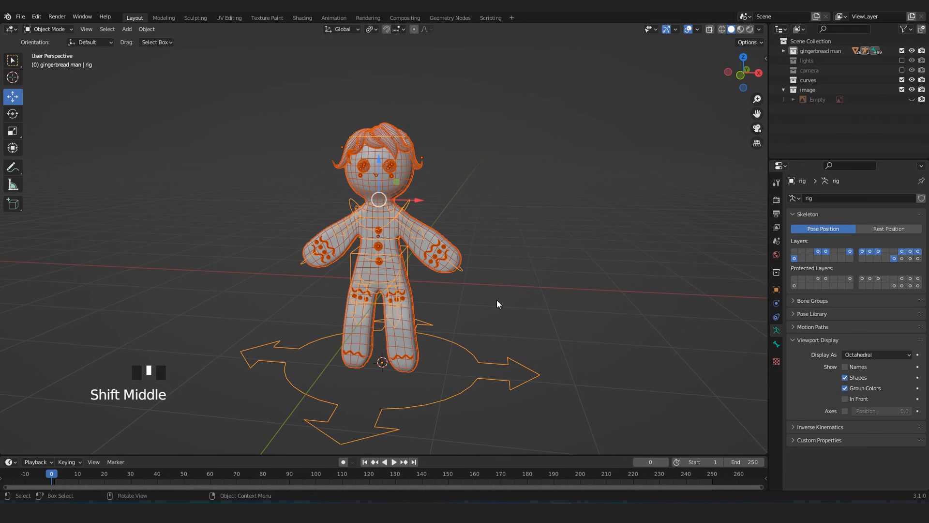
key(ctrl+p)
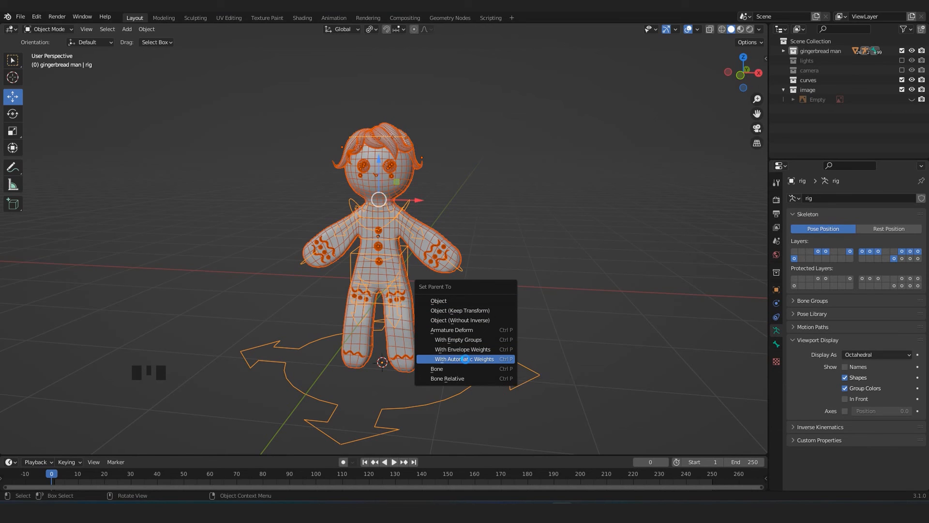
click(465, 359)
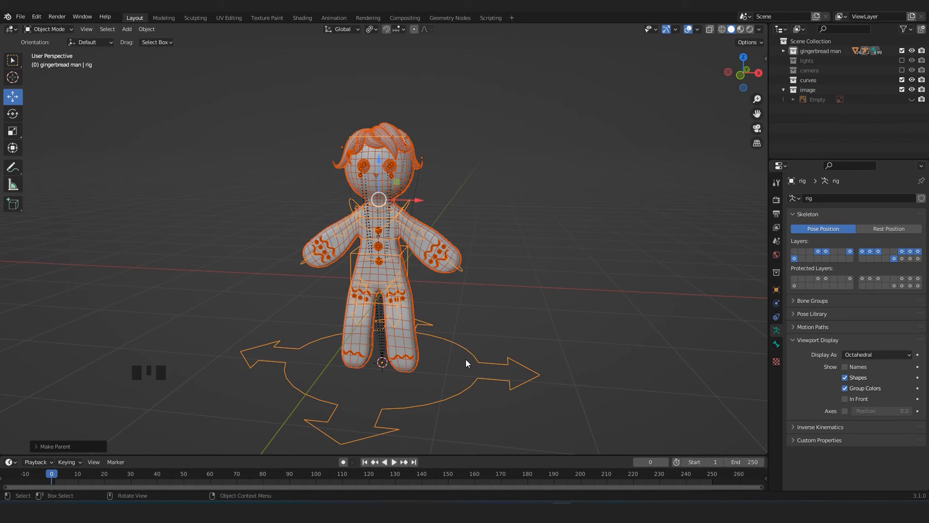
Leave only the rig selected, switch the viewport to material preview and turn off the wireframe overlay.
click(489, 297)
scroll(483, 286, up, 4)
click(462, 208)
scroll(489, 190, down, 3)
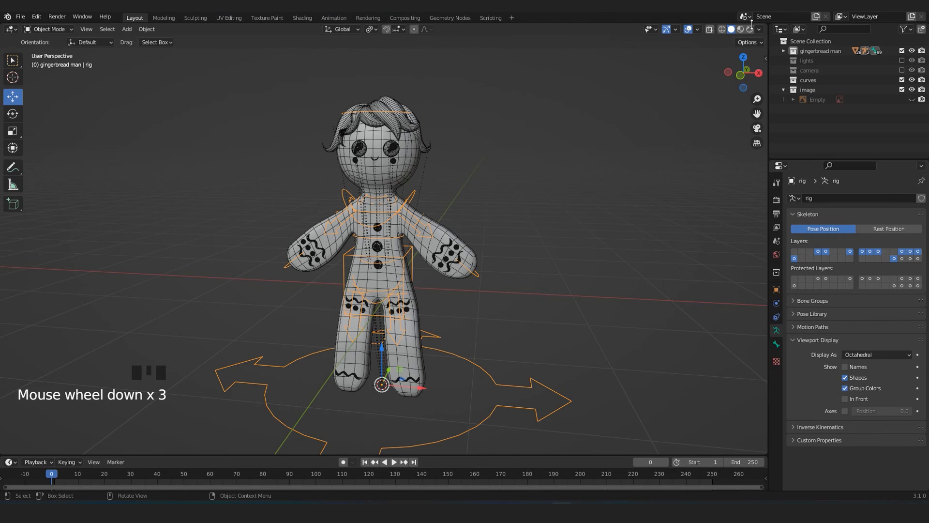
click(741, 29)
mouse_move(542, 196)
middle_down()
mouse_move(550, 199)
mouse_move(535, 187)
middle_up()
scroll(535, 186, up, 4)
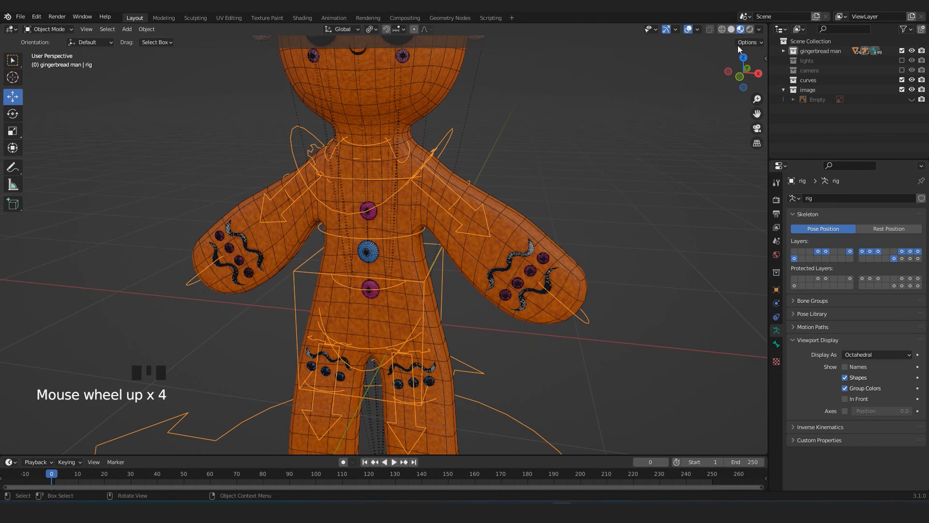
click(698, 29)
click(638, 204)
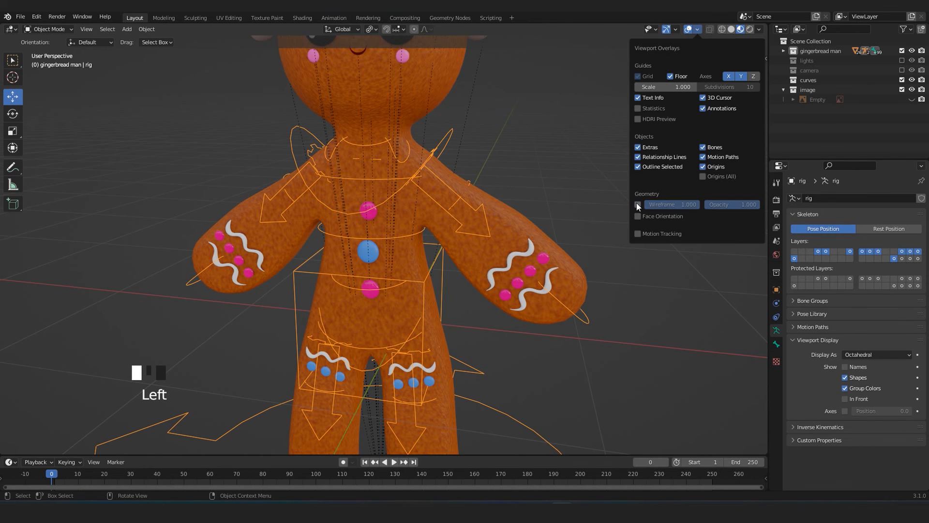
Put the rig in Pose Mode and test the binding by moving the left hand IK control toward the body.
scroll(554, 190, down, 4)
click(519, 240)
scroll(532, 293, up, 3)
click(547, 306)
click(547, 306)
key(ctrl+Tab)
click(546, 306)
middle_drag(546, 306, 489, 317)
key(g)
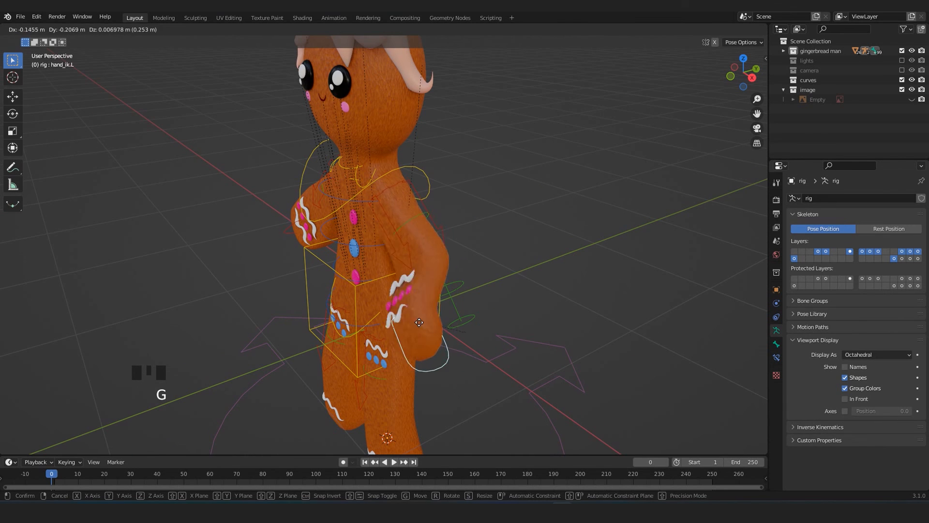
click(396, 315)
Rotate the left hand IK control from the side, and reposition it from a front angle to test the arm bend.
middle_drag(396, 314, 523, 379)
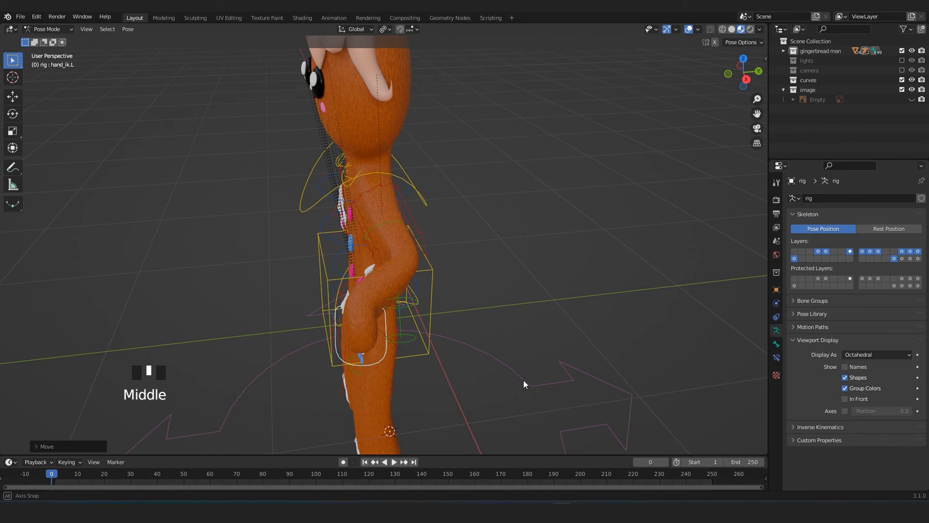
key(r)
click(353, 349)
middle_drag(352, 349, 521, 325)
key(g)
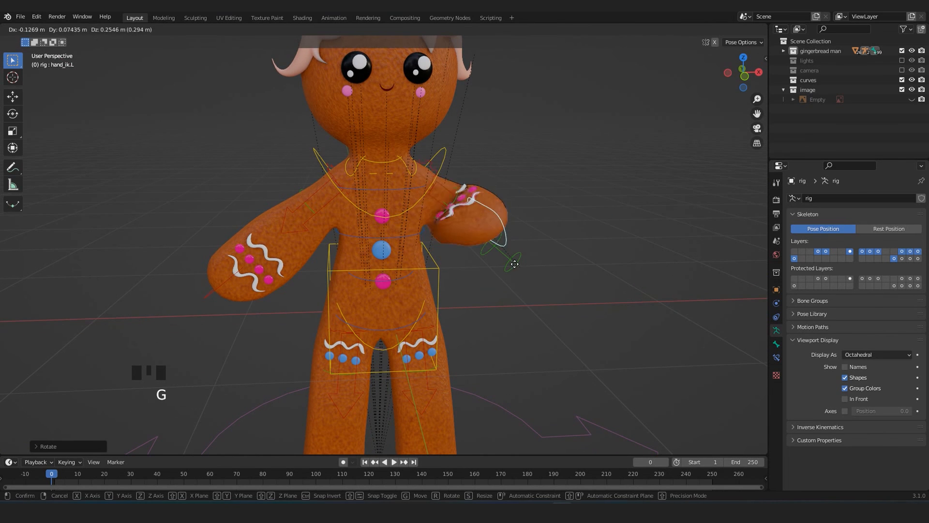
click(538, 316)
In front view, select the chest control and rotate it to test the upper body.
key(KP_1)
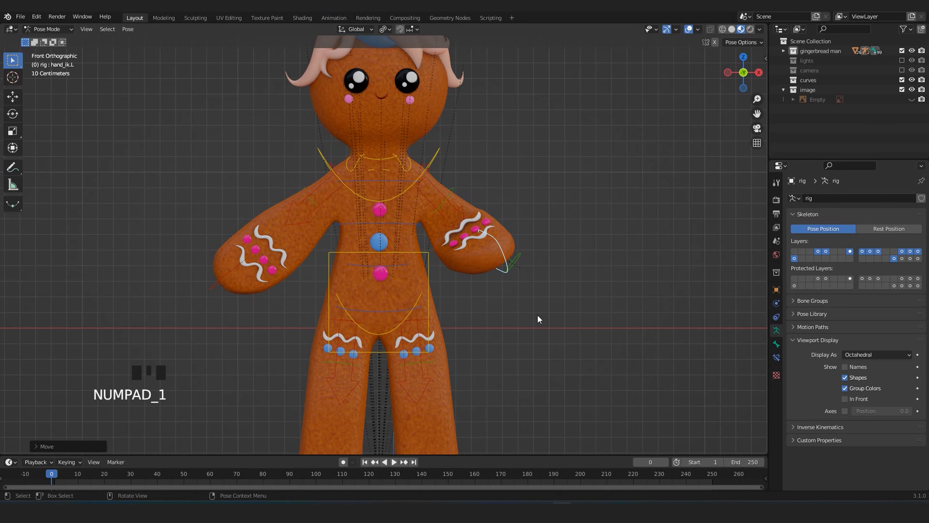
scroll(658, 232, up, 2)
click(464, 112)
scroll(463, 111, down, 3)
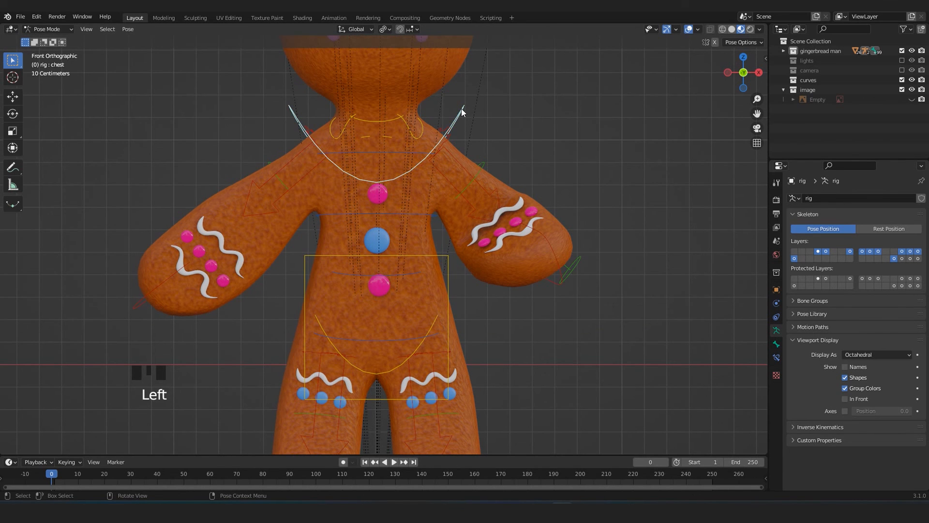
key(r)
click(431, 167)
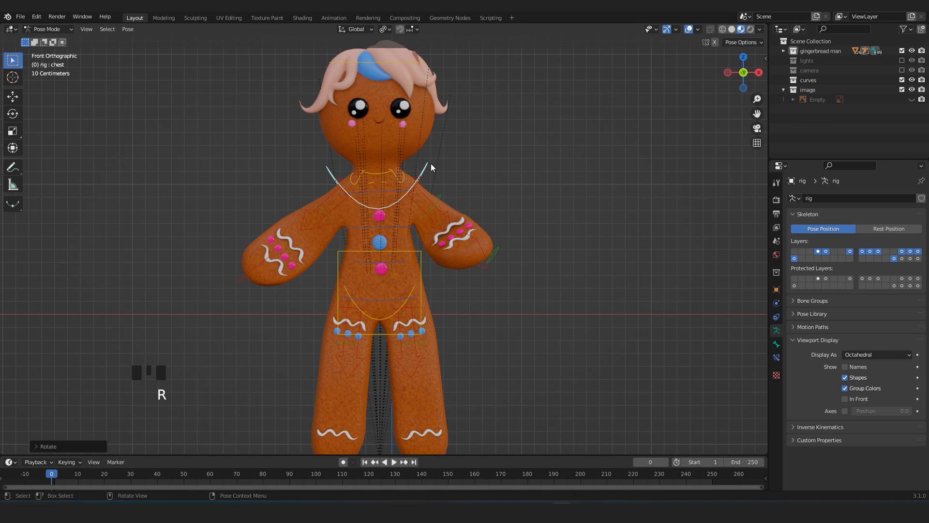
Try moving the torso control to test how the body follows, and undo the move.
click(403, 248)
key(g)
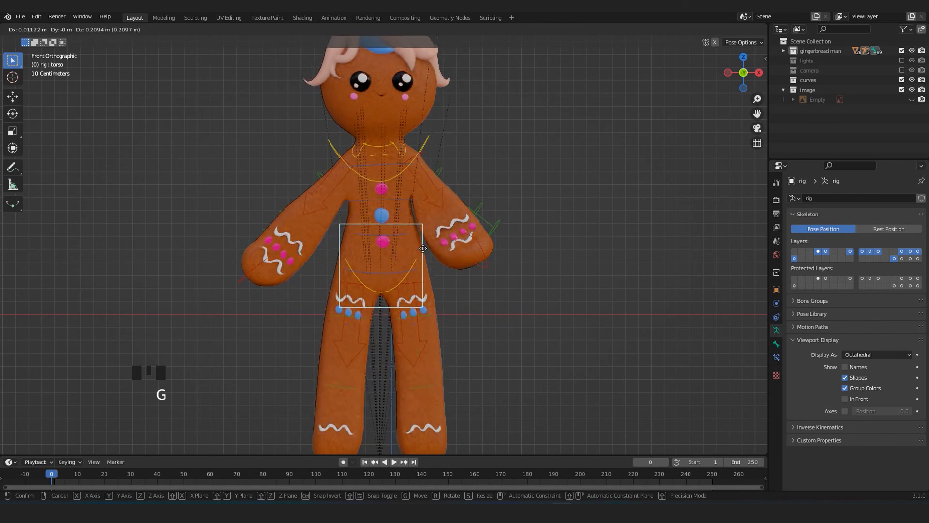
click(423, 317)
key(ctrl+z)
Select the left foot IK control and, in right view with solid shading, move it up and forward to bend the leg.
shift+middle_drag(420, 423, 394, 257)
click(460, 296)
click(432, 299)
scroll(400, 269, up, 3)
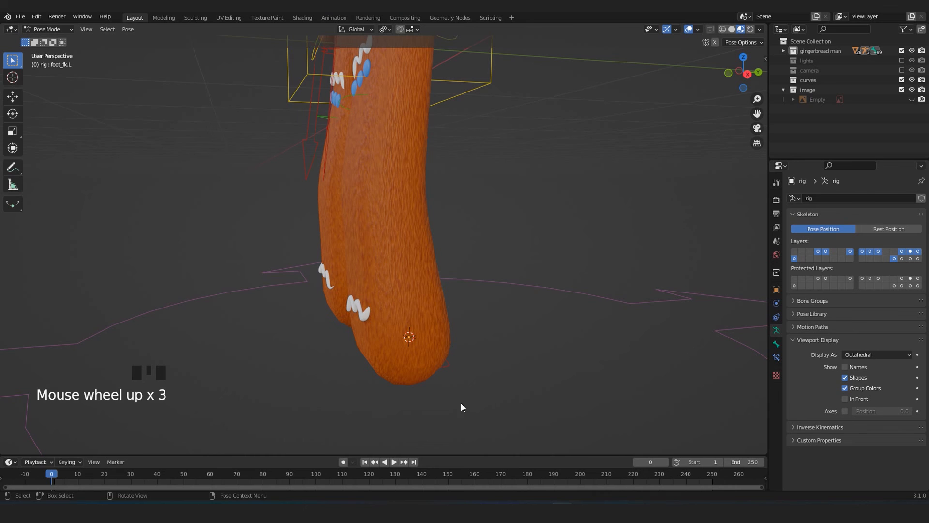
click(453, 358)
key(KP_3)
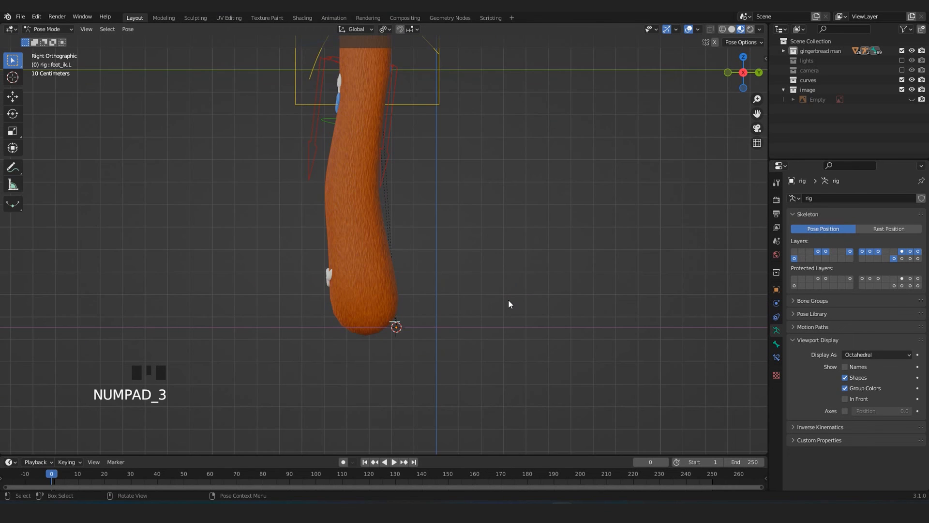
shift+middle_drag(509, 300, 468, 322)
scroll(653, 82, up, 1)
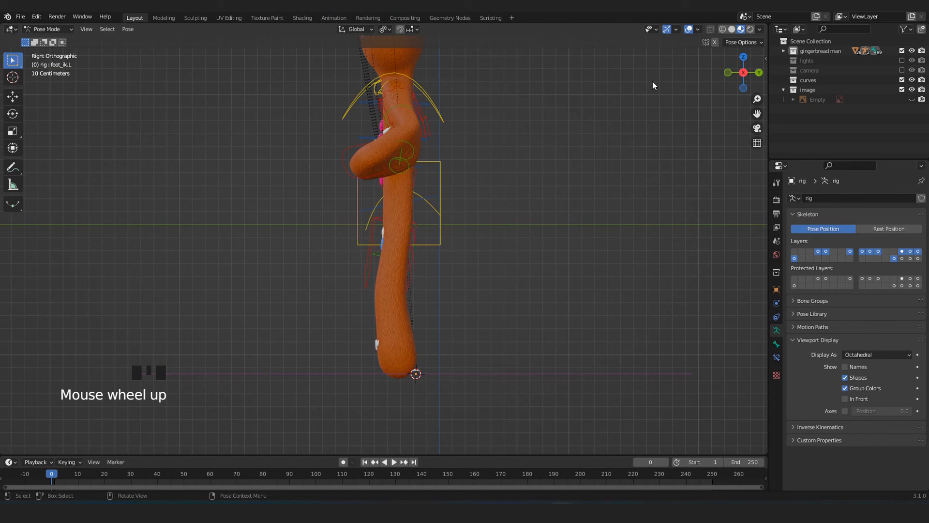
click(732, 30)
key(g)
click(317, 300)
middle_drag(314, 300, 436, 291)
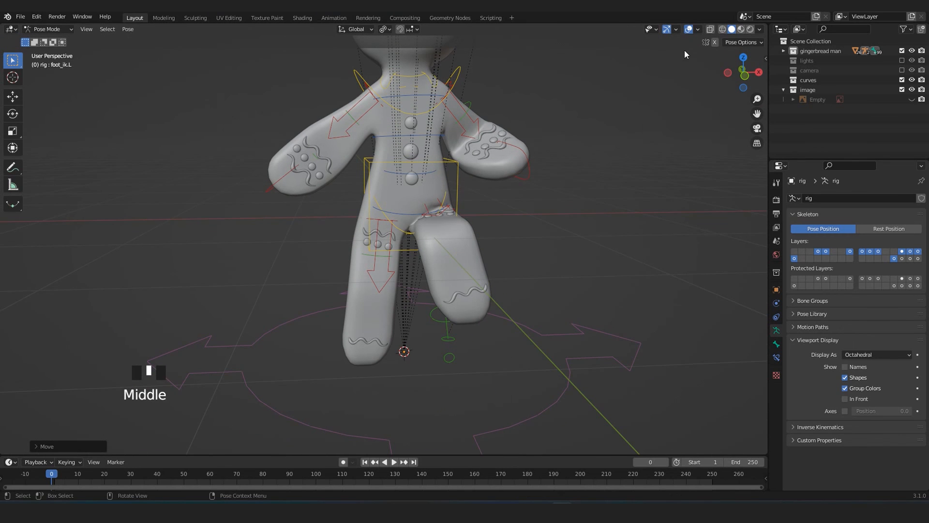
Switch back to material preview and move the left foot IK control outward to the side.
click(740, 29)
middle_drag(397, 227, 422, 213)
key(g)
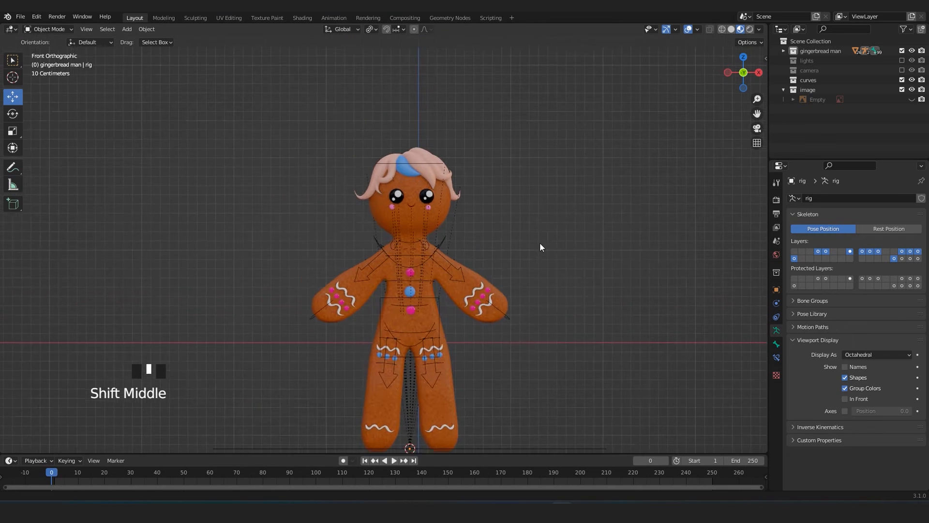
scroll(504, 251, up, 4)
scroll(501, 243, down, 2)
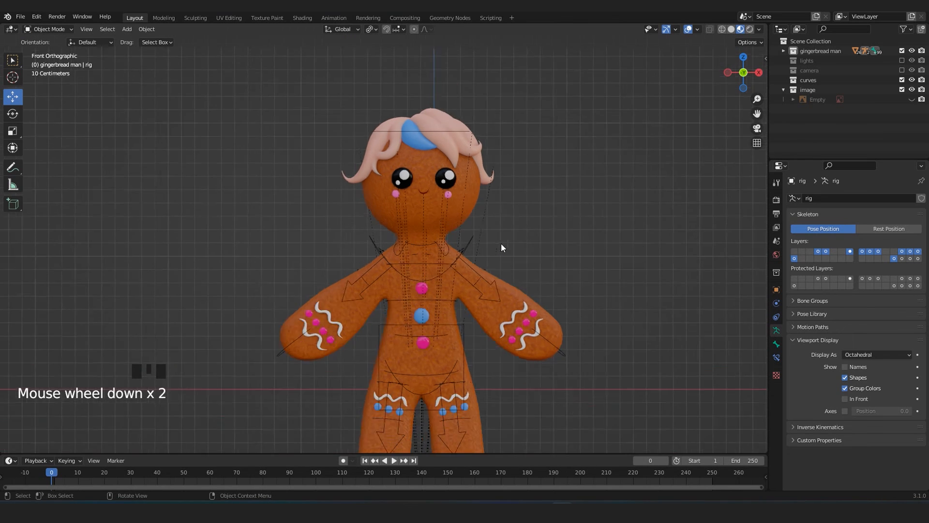
Select the rig in Object Mode, put it in Pose Mode and select the left hand IK control.
shift+middle_drag(501, 243, 461, 249)
scroll(437, 209, down, 2)
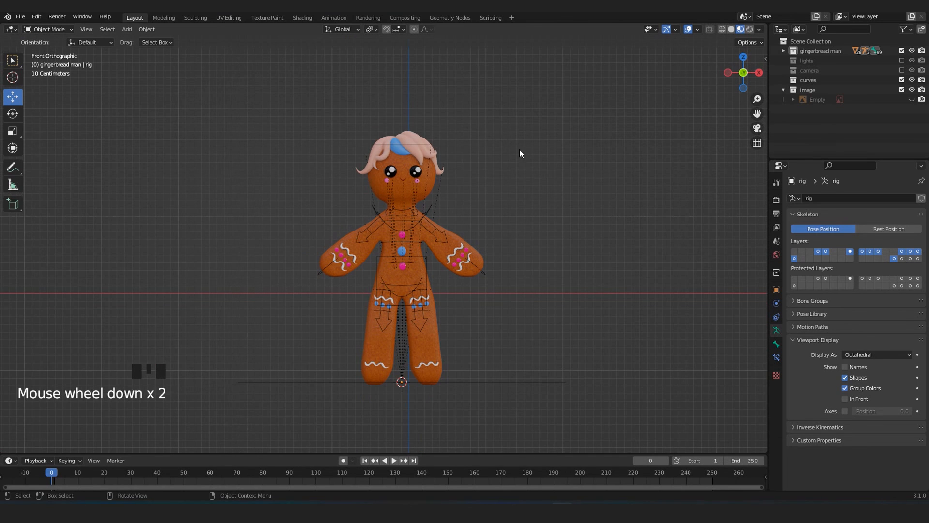
scroll(449, 206, up, 4)
click(363, 169)
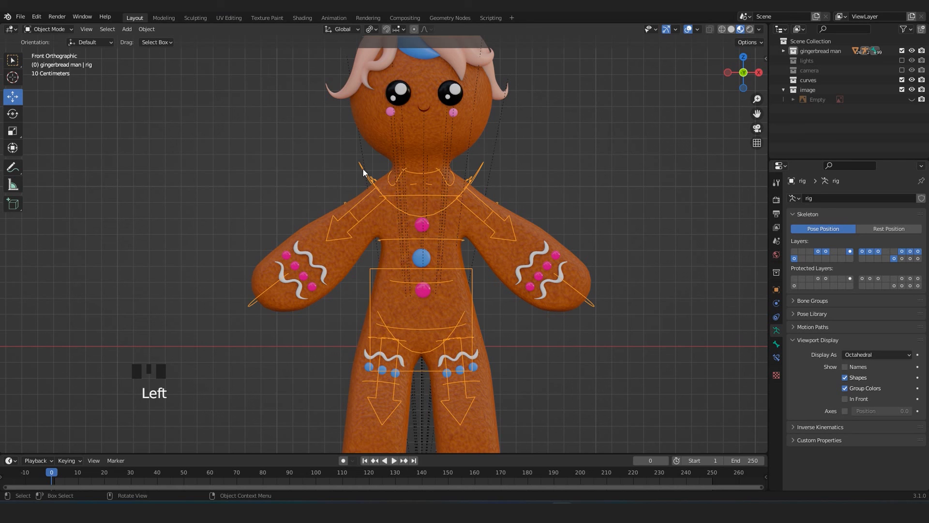
scroll(363, 168, down, 2)
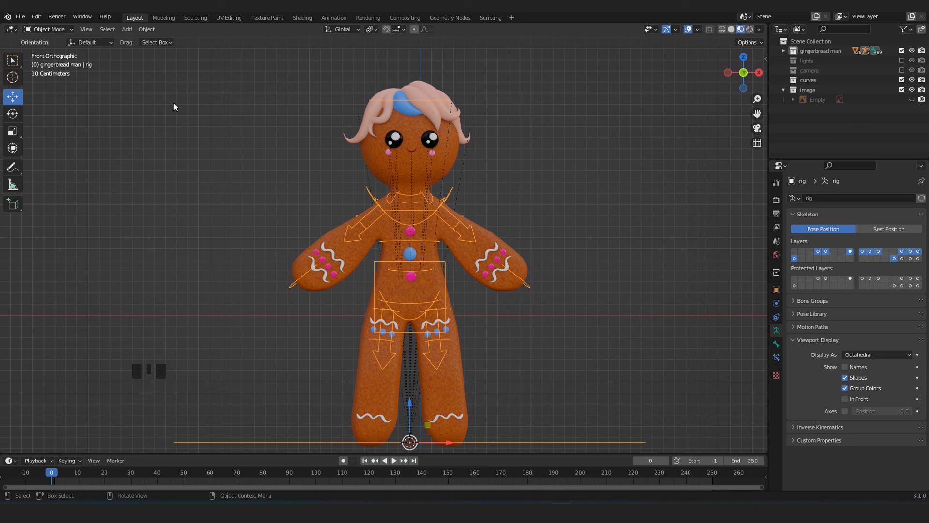
click(59, 29)
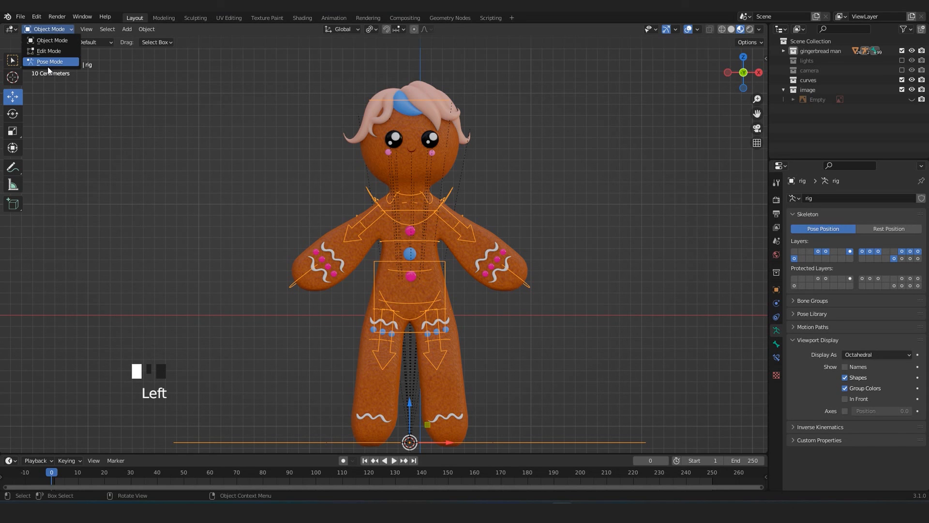
key(ctrl+Tab)
click(336, 188)
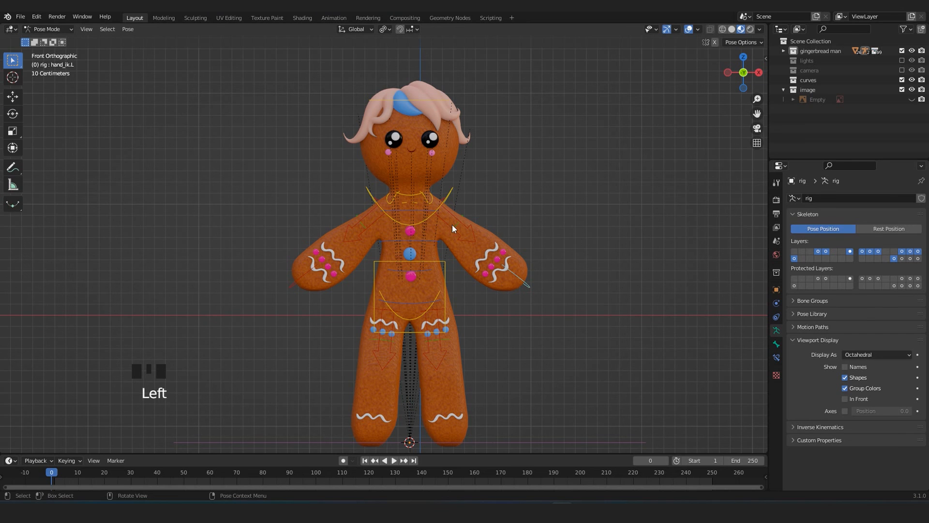
Set the rig to display In Front so its controls show through the gingerbread body.
scroll(522, 245, up, 1)
shift+middle_drag(660, 356, 647, 326)
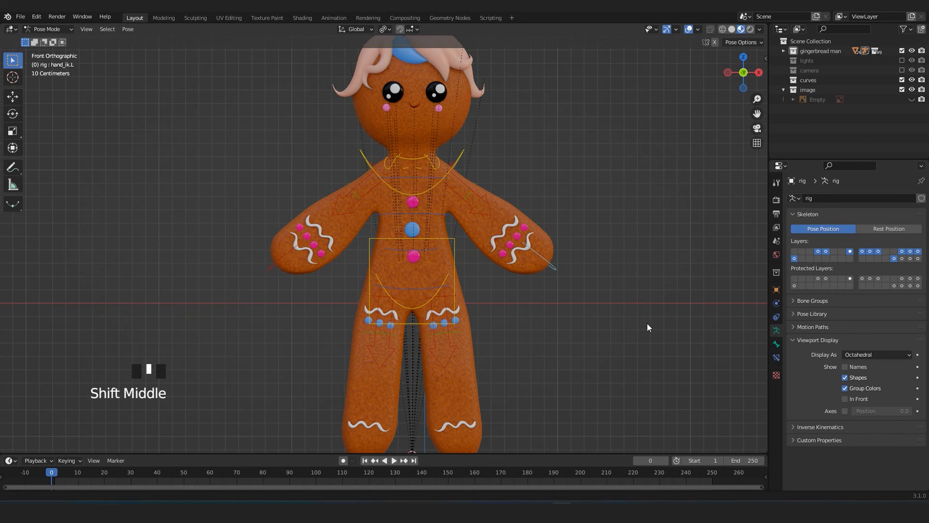
click(845, 399)
click(542, 323)
middle_drag(541, 323, 551, 303)
scroll(507, 302, down, 3)
scroll(547, 290, up, 3)
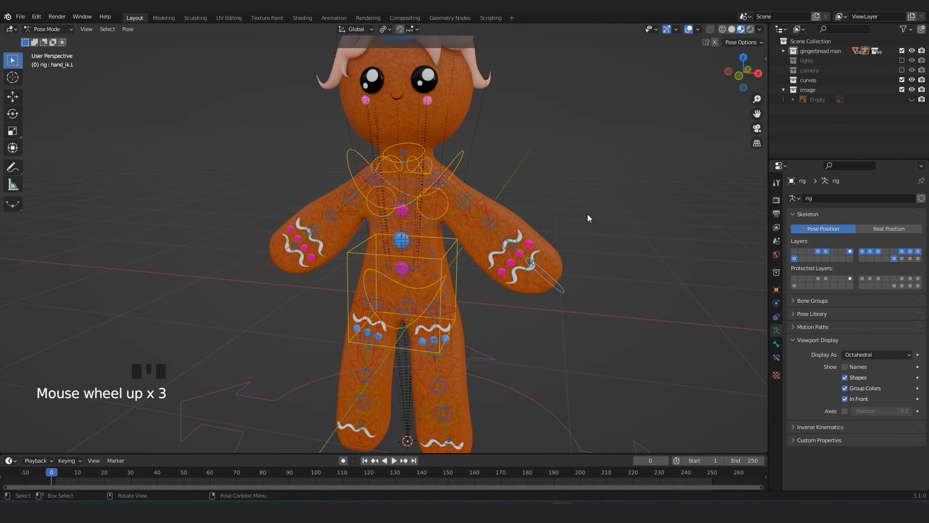
Inspect the rig's controls over the body in solid shading, and return to material preview.
click(732, 30)
middle_drag(463, 224, 419, 275)
middle_drag(417, 376, 426, 325)
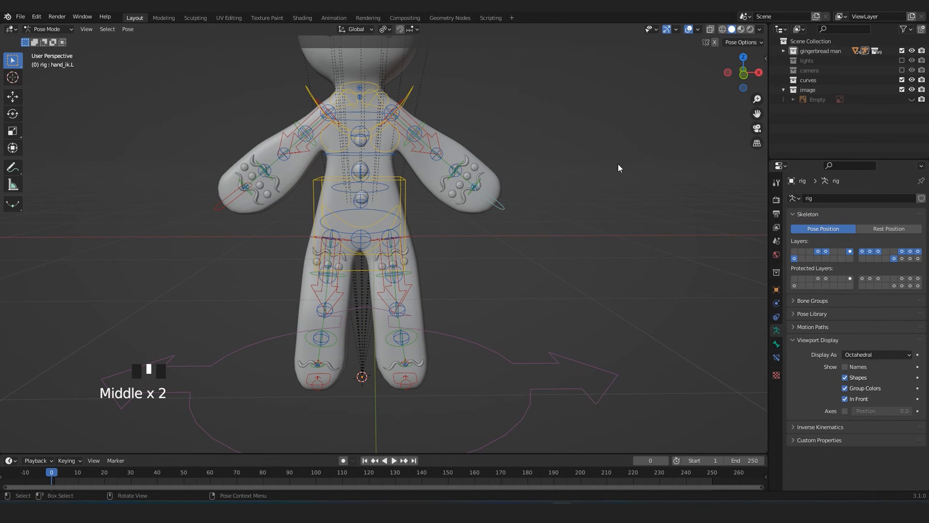
click(740, 29)
Select the left hand IK control and move it in front view to test the arm's deformation.
click(496, 202)
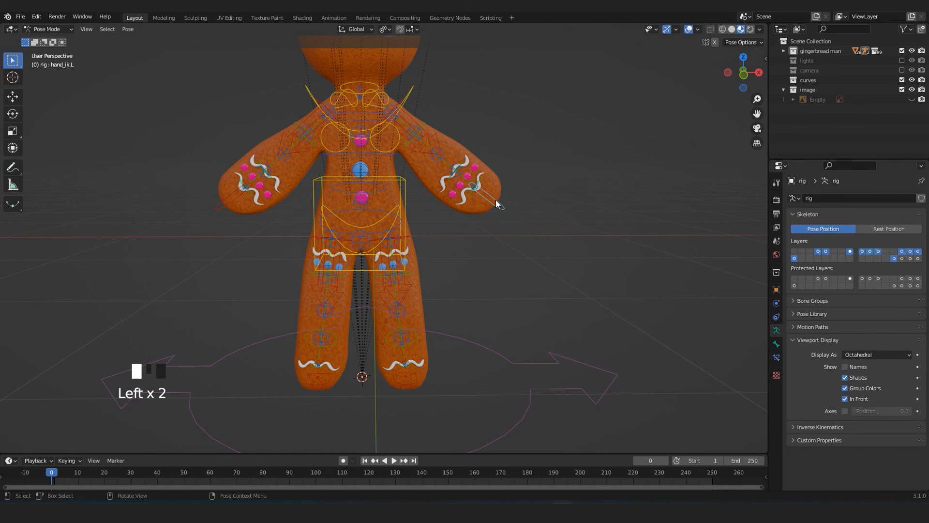
key(KP_1)
scroll(506, 214, up, 2)
scroll(510, 306, down, 3)
key(g)
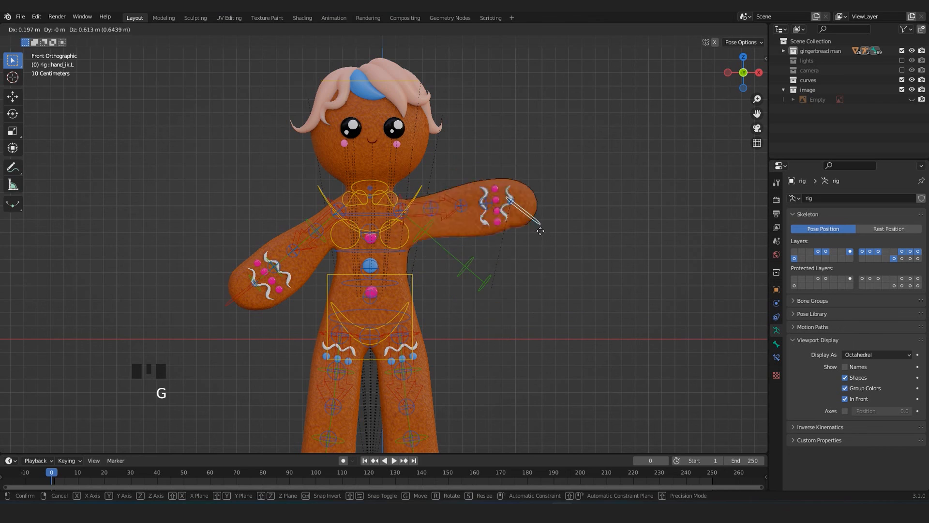
click(589, 305)
From an angled view, reposition the left hand IK control and rotate it to turn the hand upward.
middle_drag(552, 278, 505, 282)
key(g)
click(434, 264)
scroll(427, 269, up, 3)
key(r)
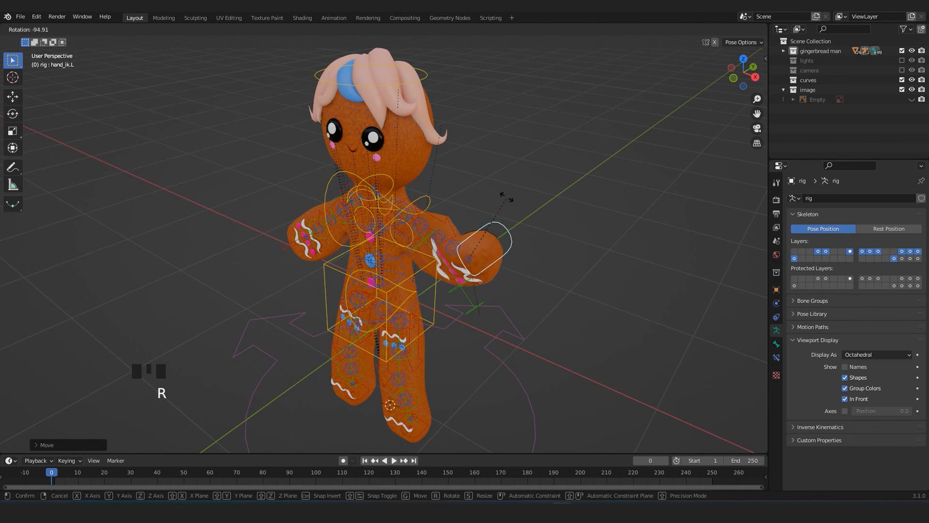
click(449, 275)
Try scaling the left hand IK control, and undo the scaling.
middle_drag(449, 275, 461, 252)
key(s)
click(547, 398)
scroll(491, 322, down, 4)
middle_drag(490, 320, 553, 269)
key(ctrl+z)
Raise the left hand IK control beside the head into a waving pose and check the arm's shape.
scroll(525, 314, up, 3)
key(g)
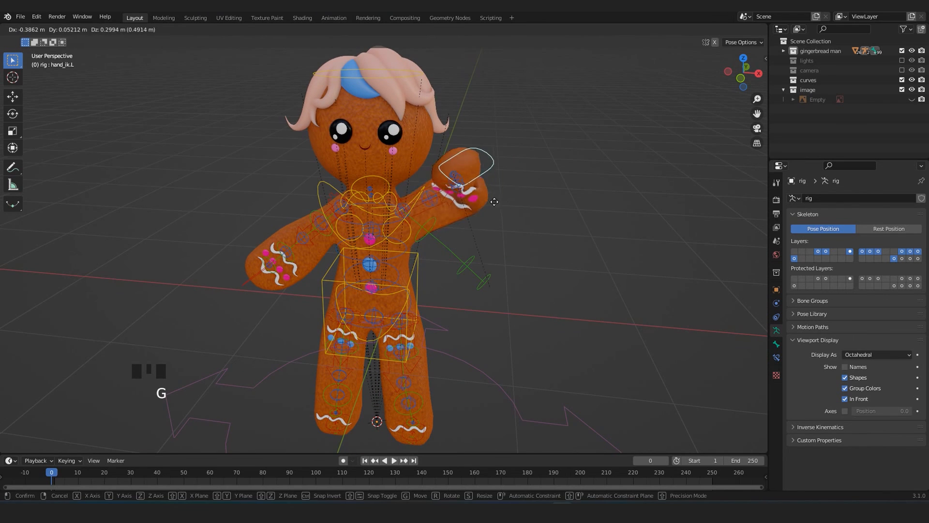
click(497, 192)
middle_drag(497, 192, 493, 228)
scroll(493, 228, up, 3)
scroll(518, 179, down, 2)
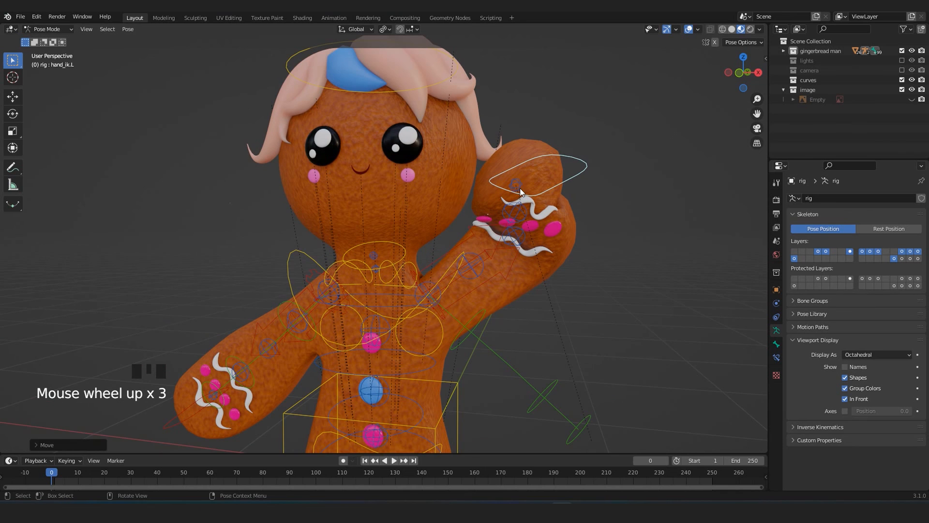
middle_drag(507, 236, 517, 242)
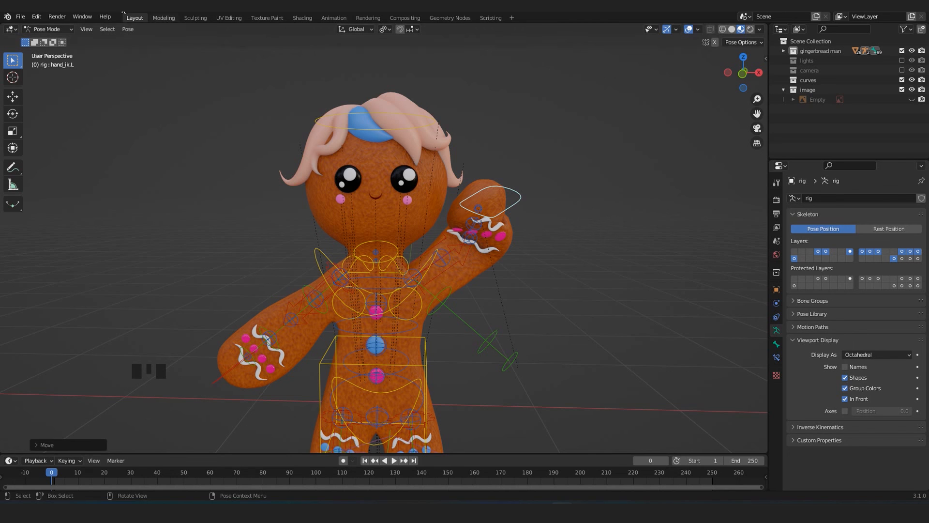
Clear the left hand IK control's location and rotation to return the arm to its rest pose.
click(127, 29)
mouse_move(144, 53)
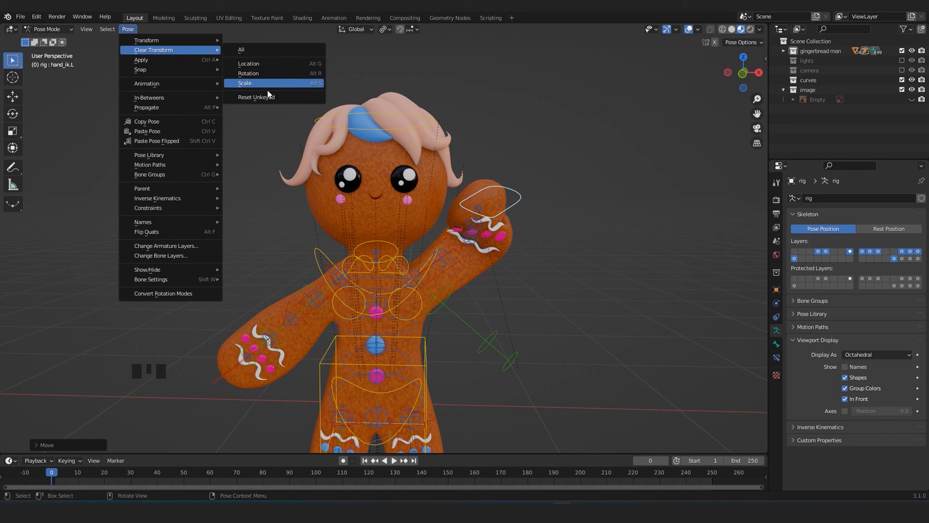
click(246, 49)
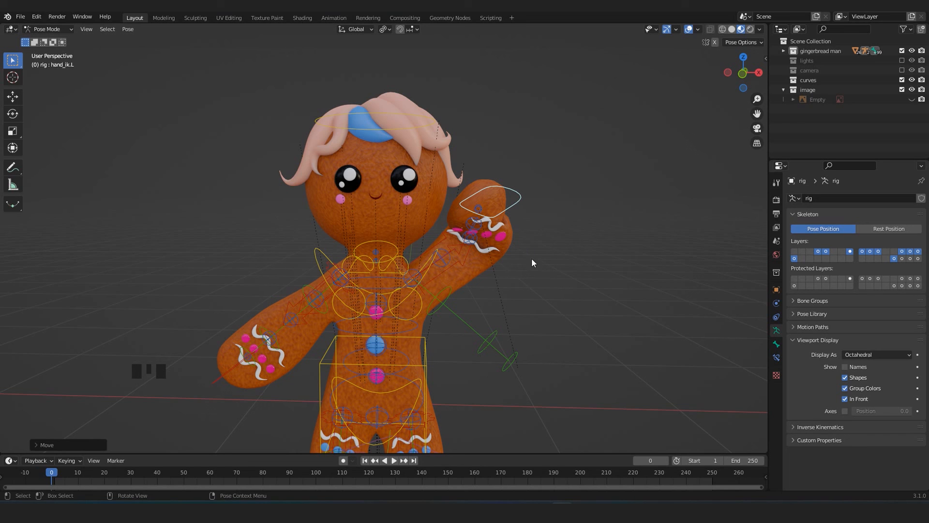
key(alt+g)
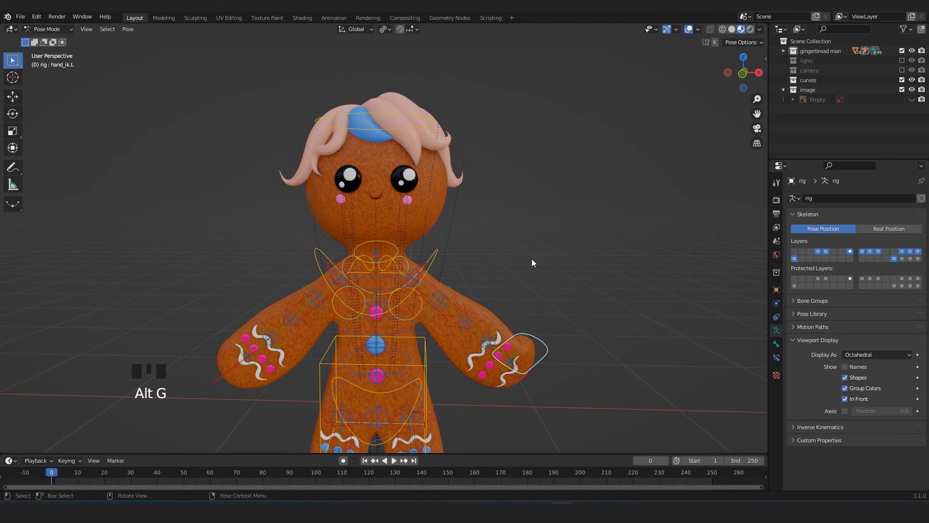
mouse_move(532, 258)
middle_down()
mouse_move(558, 254)
mouse_move(493, 283)
mouse_move(533, 253)
mouse_move(523, 257)
middle_up()
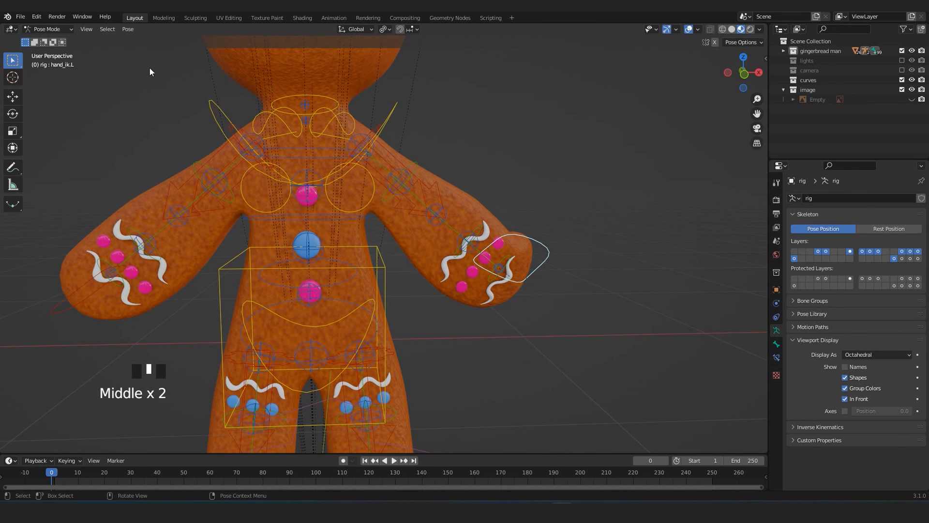
click(128, 30)
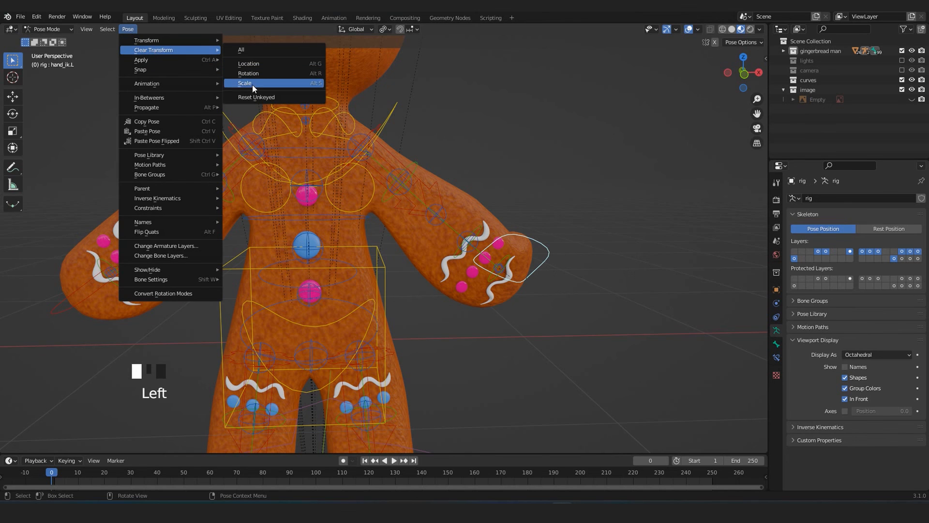
click(258, 73)
scroll(510, 257, down, 3)
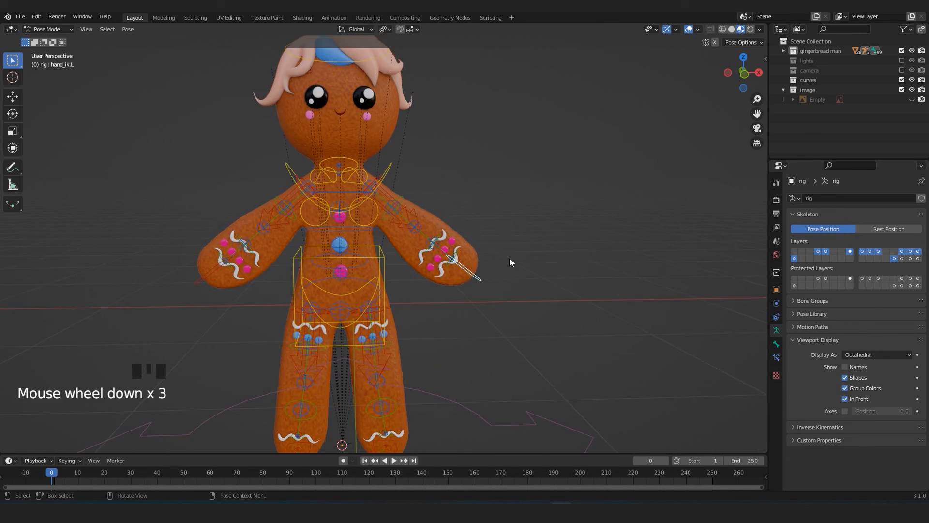
Try rotating the left hand IK control from an angled view, and undo the rotation.
middle_drag(509, 258, 414, 268)
scroll(414, 268, up, 2)
middle_drag(431, 306, 534, 354)
key(r)
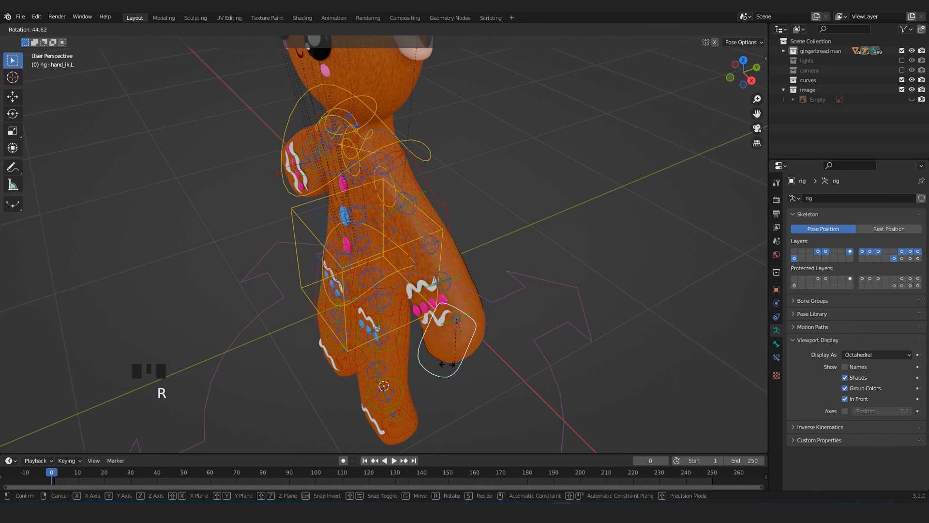
click(439, 352)
key(ctrl+z)
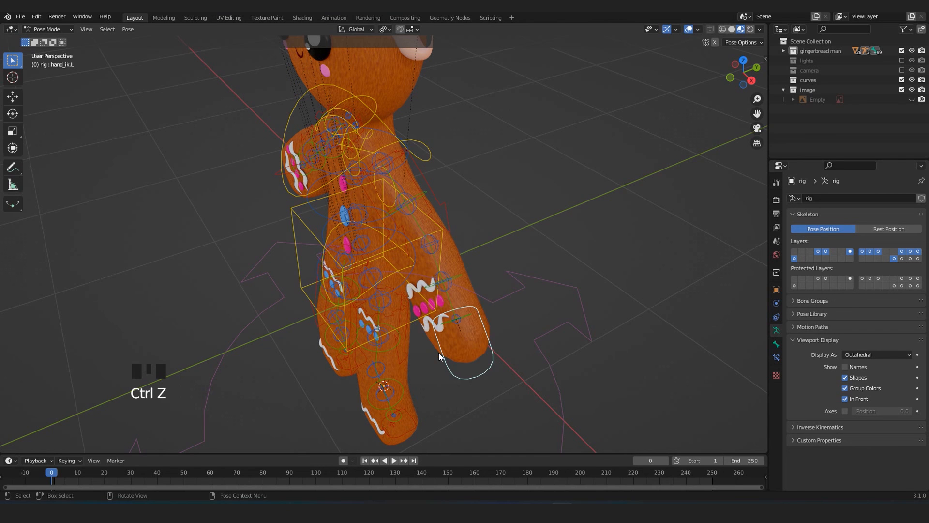
Switch to the front view and enlarge the timeline area.
key(KP_1)
scroll(460, 266, down, 3)
scroll(474, 294, down, 1)
scroll(503, 278, up, 2)
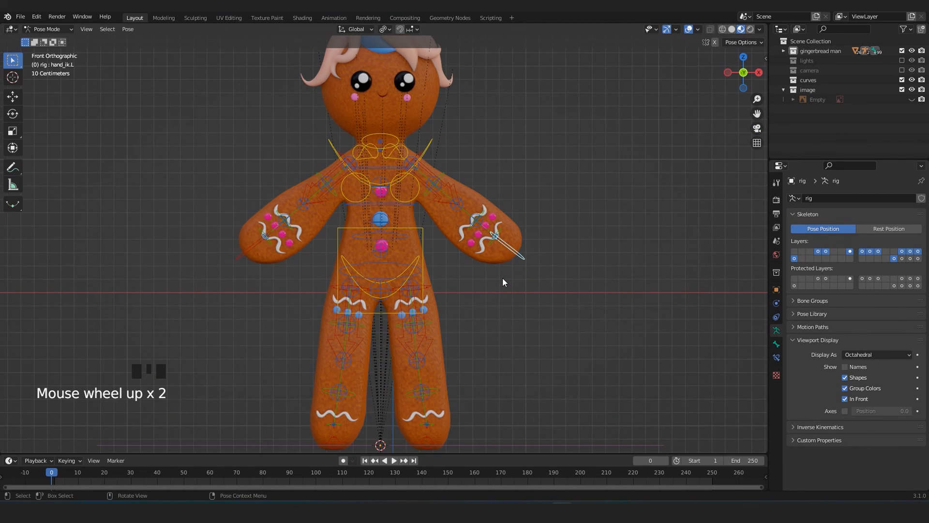
scroll(503, 278, down, 1)
scroll(502, 278, down, 1)
drag(453, 455, 436, 354)
scroll(423, 248, up, 3)
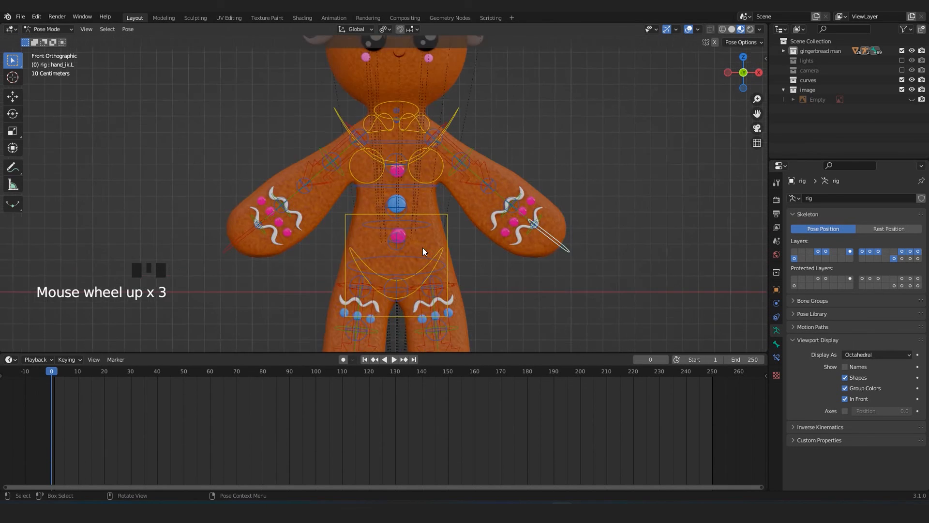
Select the chest control and give it a Location, Rotation & Scale keyframe, placing the key at frame 1.
scroll(423, 249, down, 3)
scroll(438, 208, up, 3)
click(438, 211)
scroll(438, 211, down, 2)
shift+middle_drag(411, 191, 403, 227)
scroll(412, 209, up, 1)
click(433, 164)
scroll(158, 419, down, 4)
middle_drag(158, 419, 303, 440)
scroll(296, 379, up, 4)
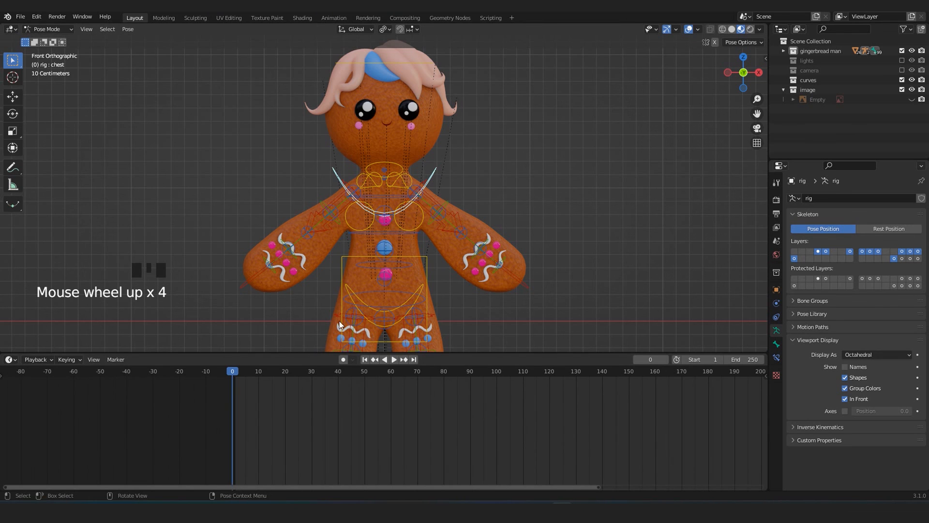
key(i)
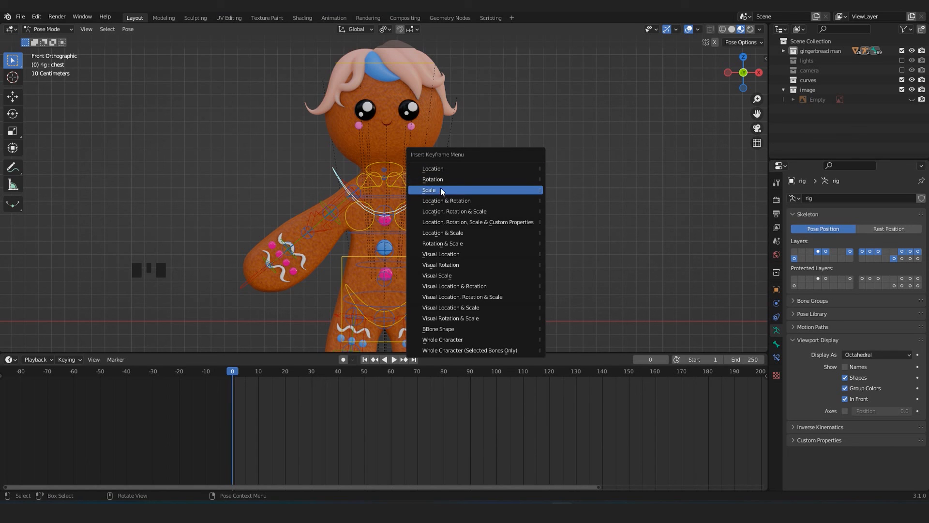
click(486, 212)
click(232, 382)
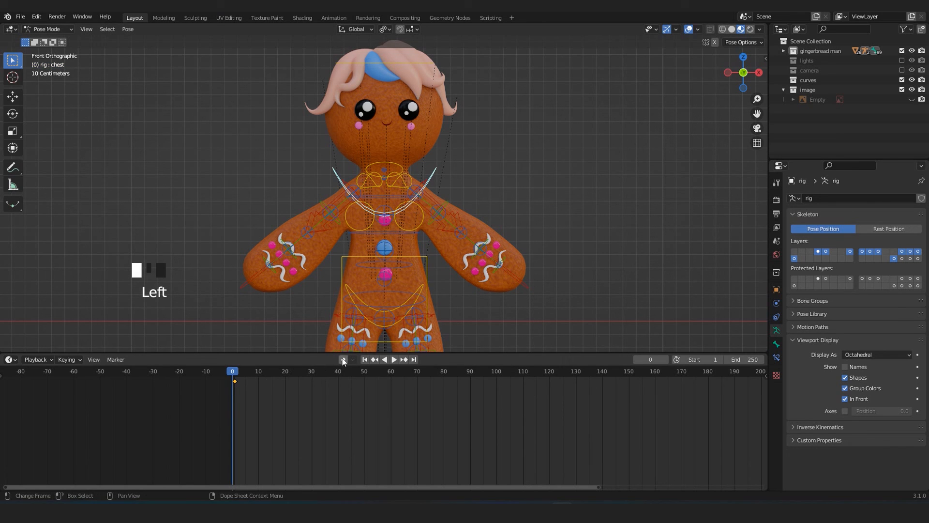
Turn on auto keying and rotate the chest control sideways toward the figure's left arm at frame 12.
click(343, 360)
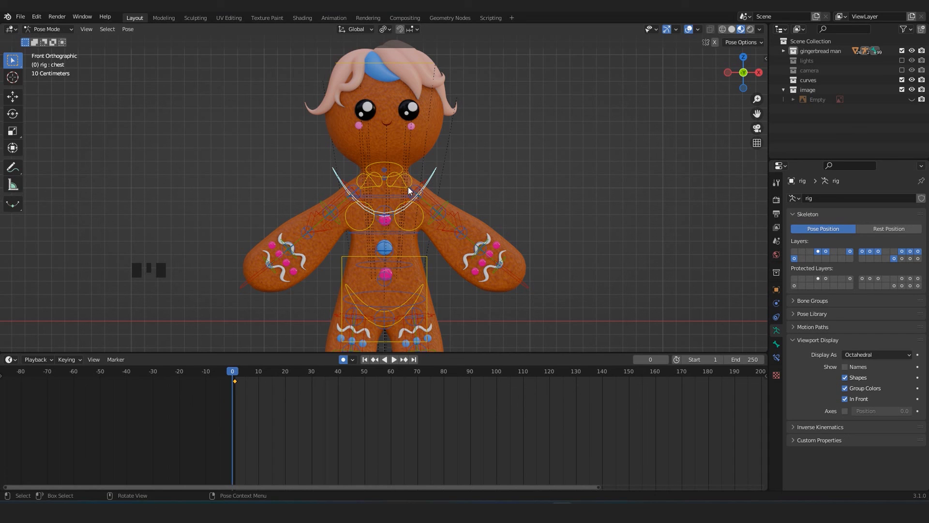
click(235, 371)
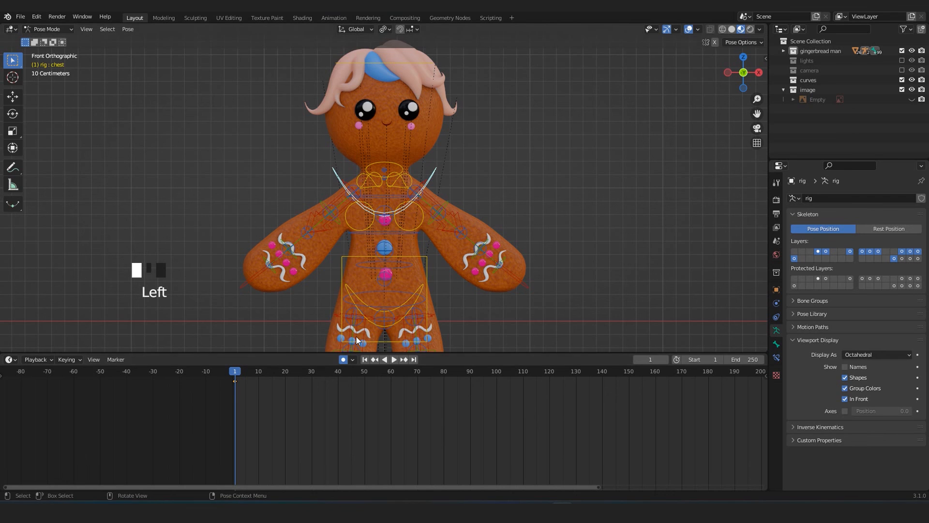
drag(235, 374, 264, 382)
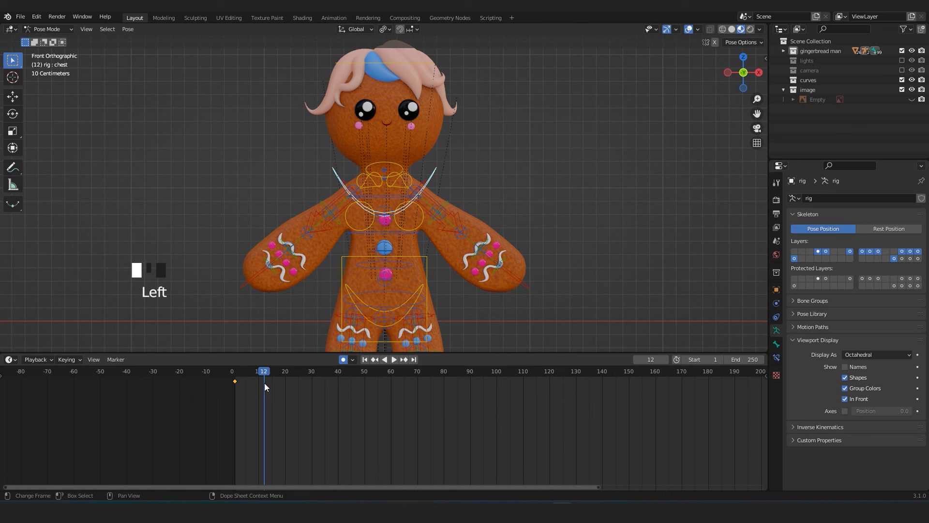
drag(301, 354, 301, 400)
key(r)
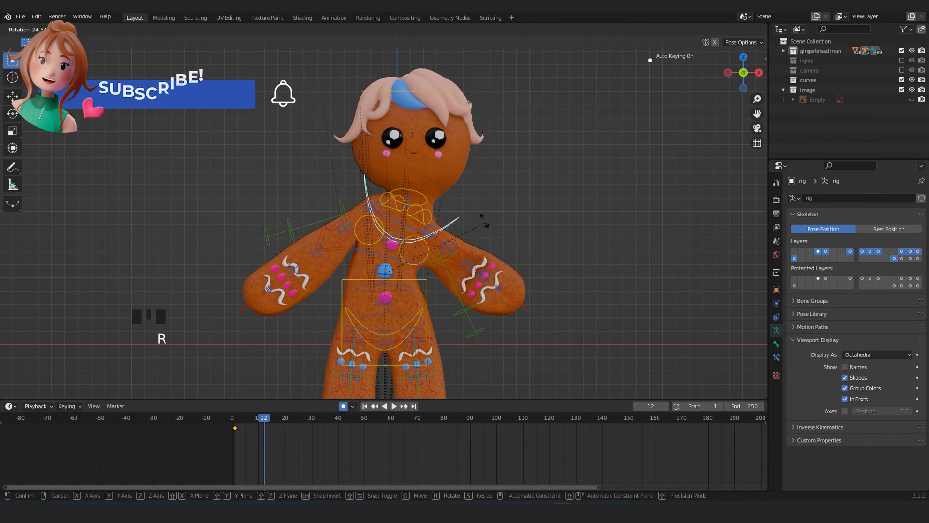
click(474, 231)
Play the chest animation from frame 1 to check the tilt.
click(234, 418)
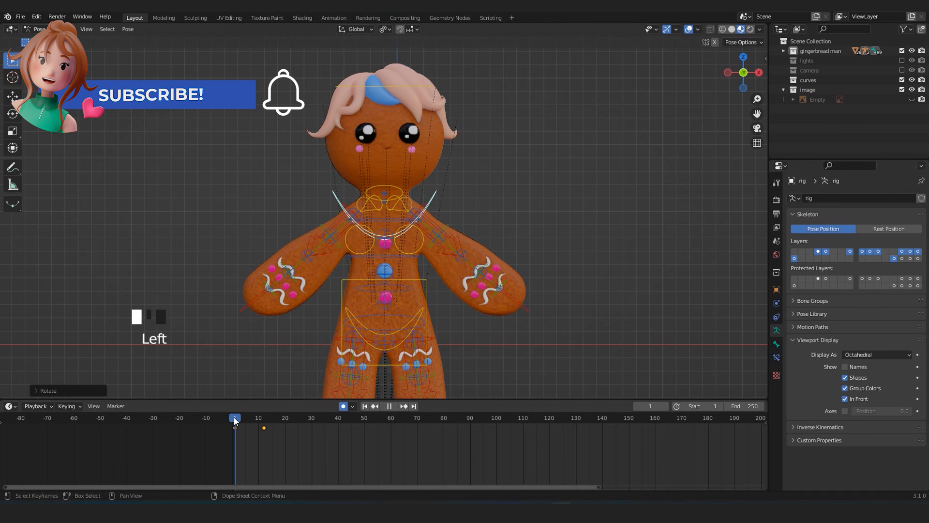
key(space)
key(space)
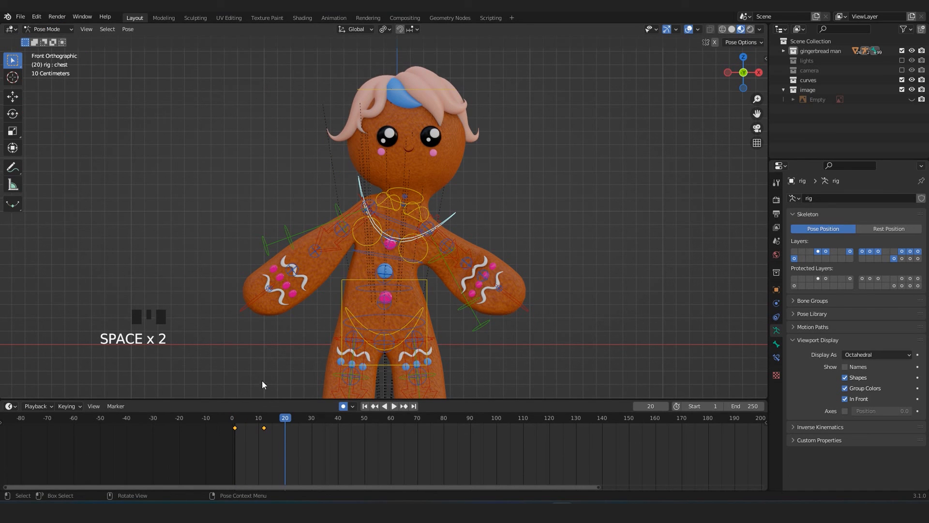
Insert a Location, Rotation & Scale keyframe for the head control at frame 1, and tilt the head sideways at frame 13.
click(405, 88)
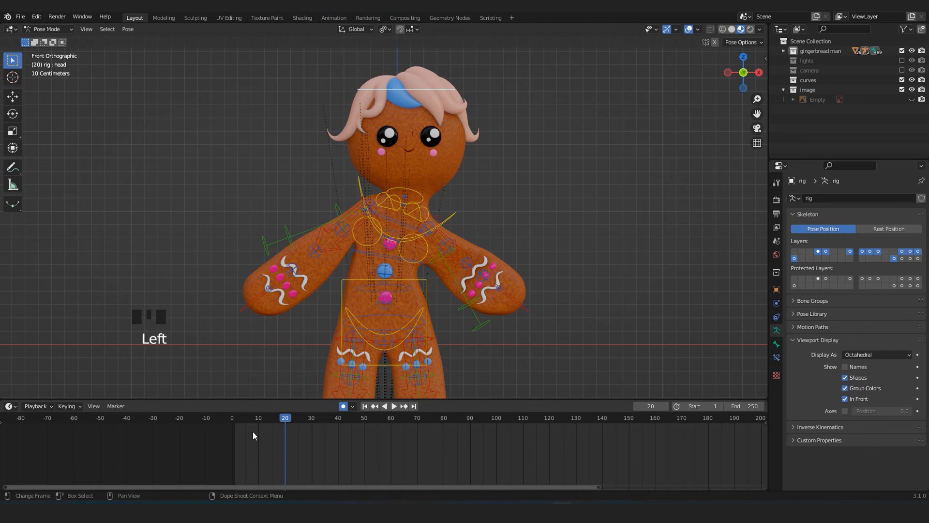
click(235, 417)
key(i)
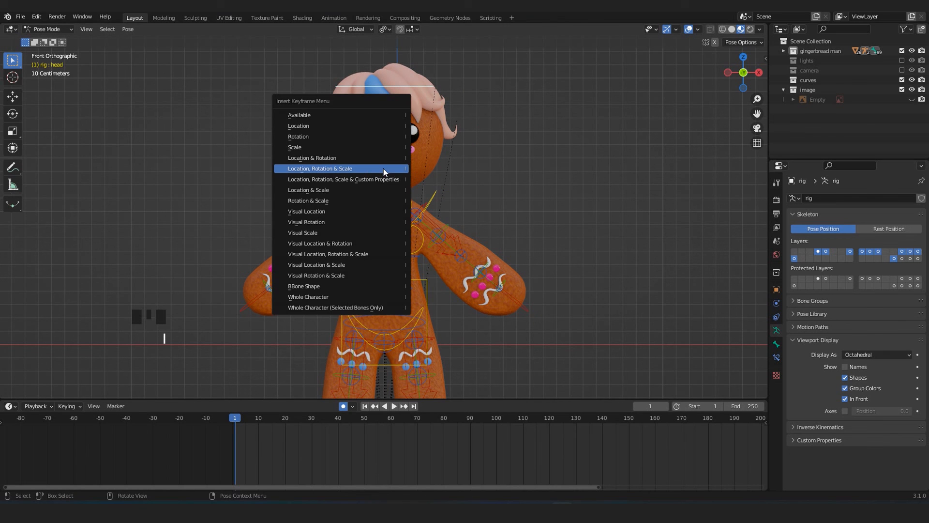
click(383, 170)
drag(261, 414, 267, 427)
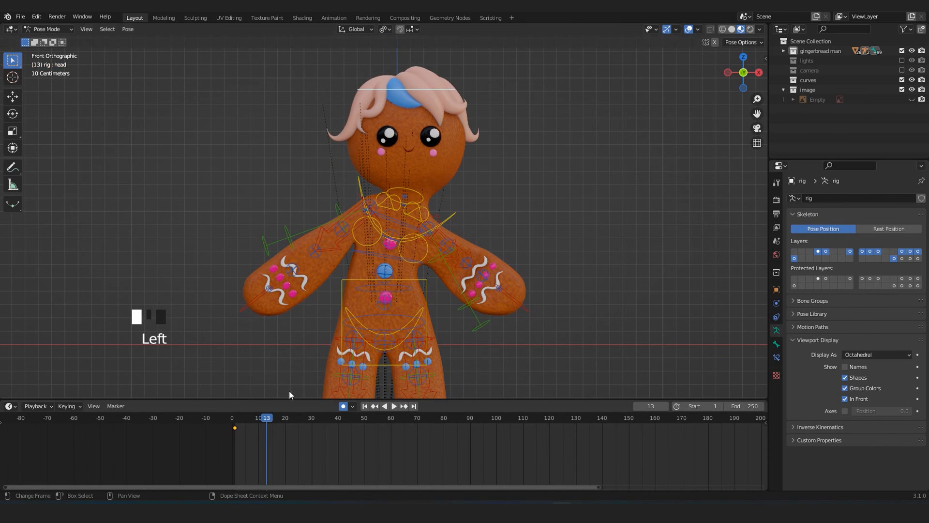
key(r)
click(522, 208)
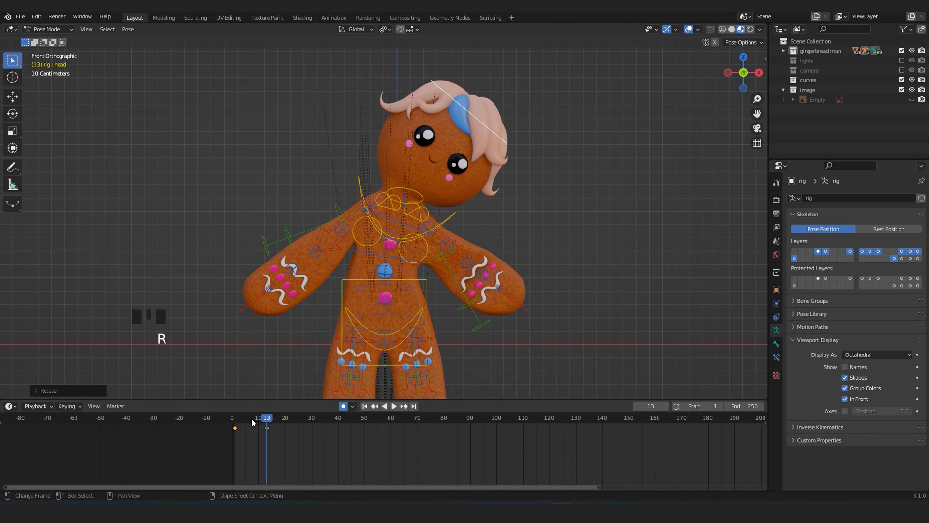
Play the chest and head animation from frame 1 in the front view and again through the camera.
drag(255, 416, 232, 417)
key(space)
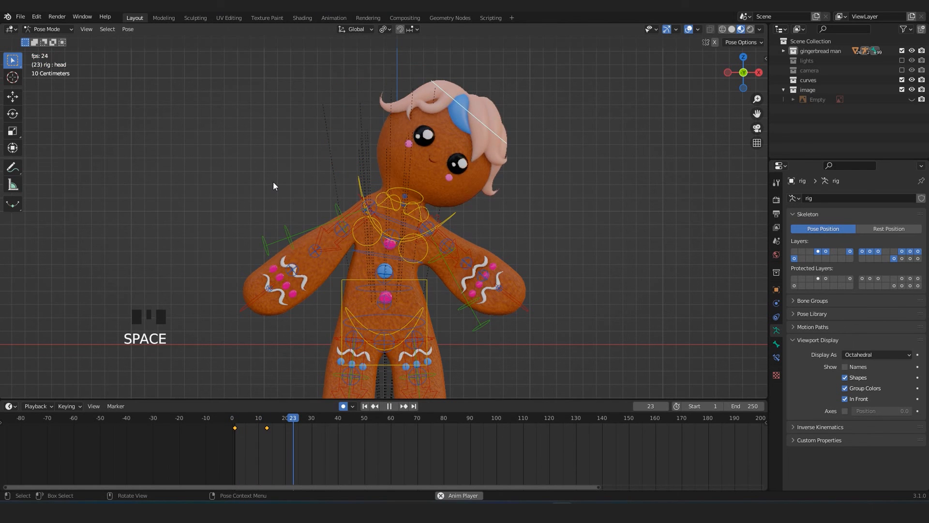
key(space)
scroll(273, 182, down, 3)
scroll(273, 182, up, 2)
key(KP_0)
scroll(277, 183, down, 2)
key(shift+Left)
key(space)
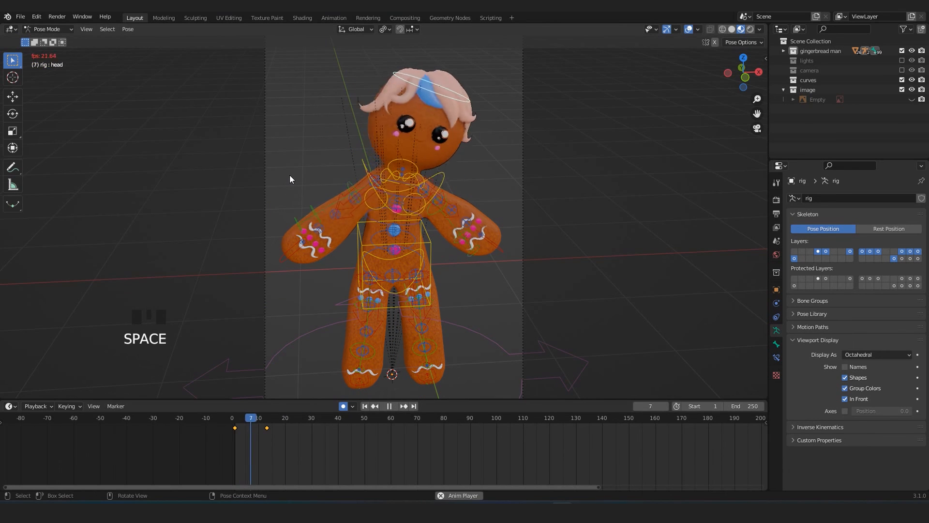
key(space)
scroll(345, 118, down, 3)
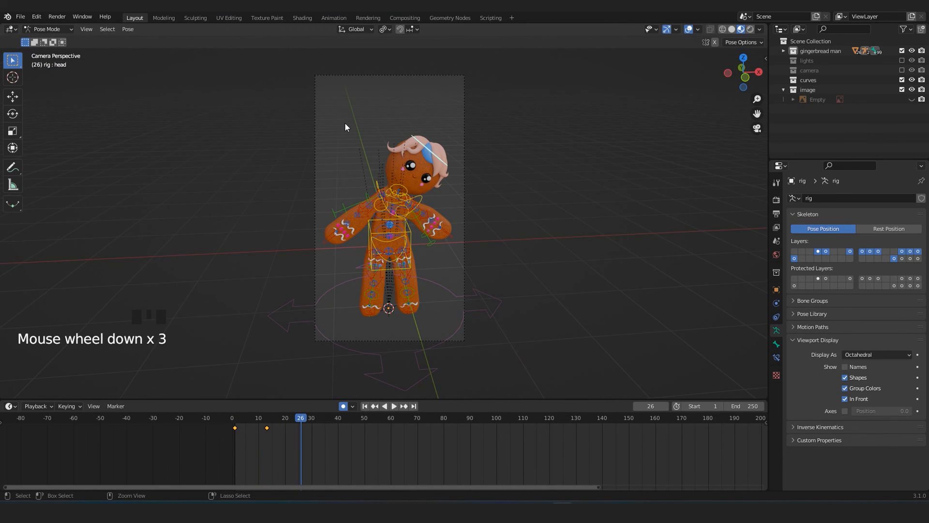
Return to Object Mode and examine the overall look of the gingerbread figure in the lit rendered view.
key(ctrl+Tab)
click(509, 405)
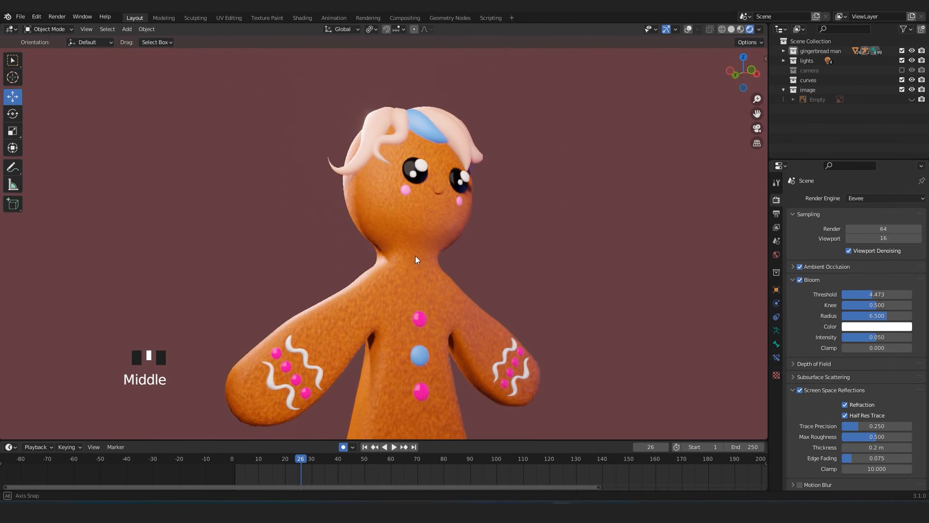
middle_drag(416, 255, 412, 301)
scroll(348, 303, up, 2)
scroll(377, 276, down, 2)
scroll(447, 251, up, 3)
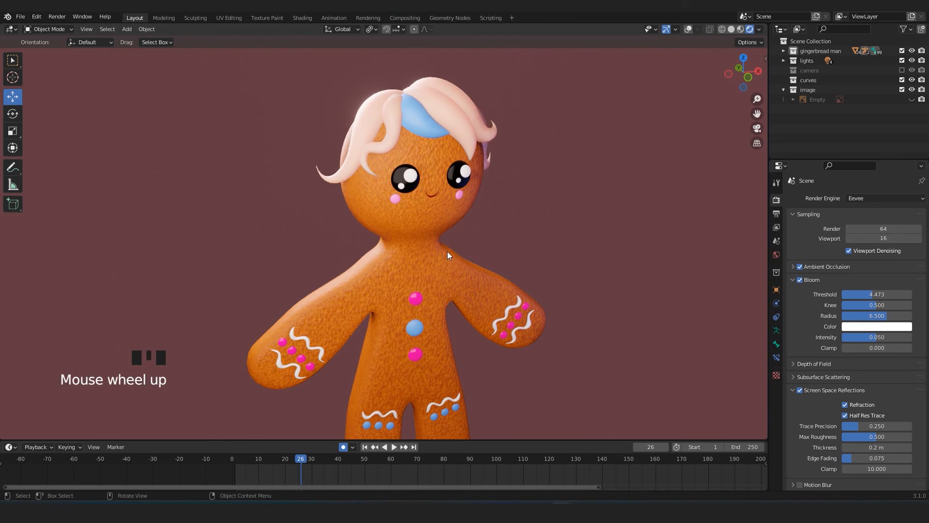
scroll(444, 330, down, 1)
middle_drag(443, 331, 440, 283)
scroll(463, 269, down, 3)
scroll(450, 282, up, 2)
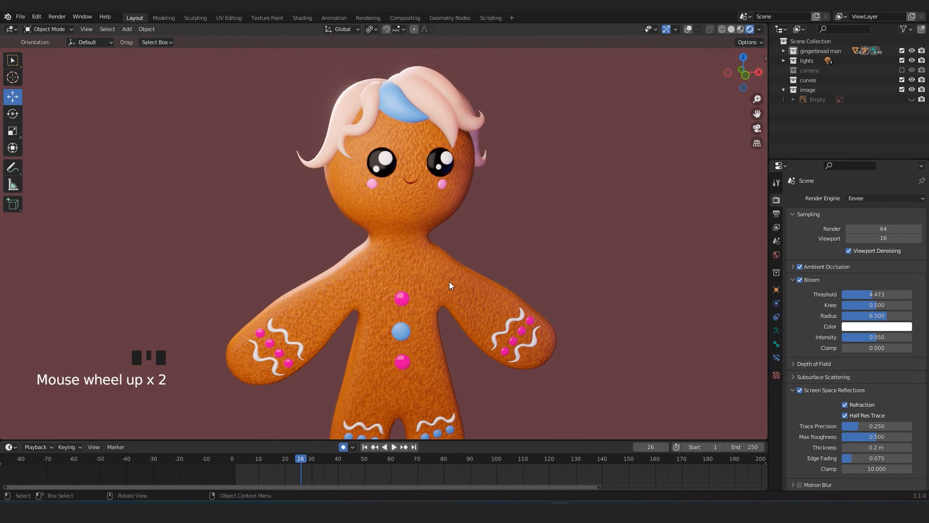
Examine the rendered figure's face, hair, buttons and icing up close and from several angles.
middle_drag(481, 251, 461, 260)
scroll(445, 292, down, 5)
scroll(443, 290, up, 5)
scroll(451, 264, up, 2)
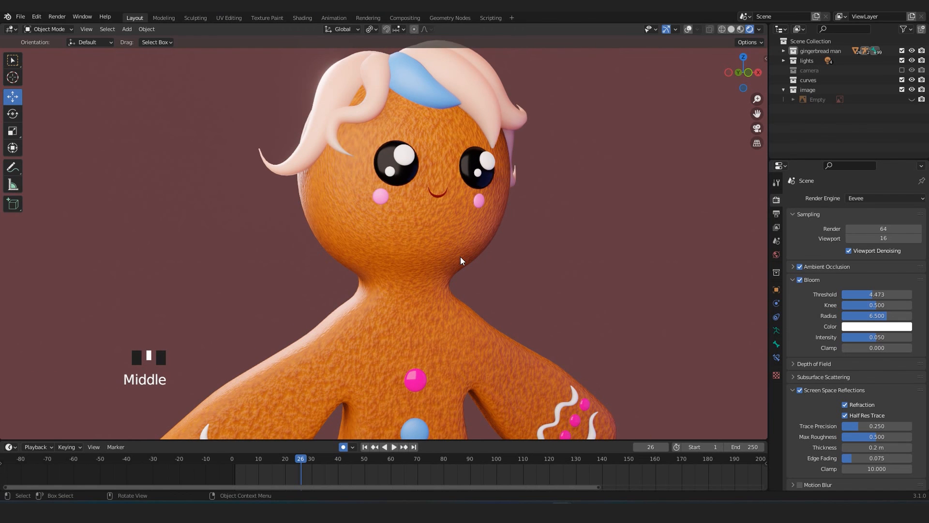
scroll(461, 256, down, 5)
scroll(448, 247, up, 2)
scroll(452, 241, down, 2)
middle_drag(451, 241, 408, 252)
scroll(318, 260, up, 3)
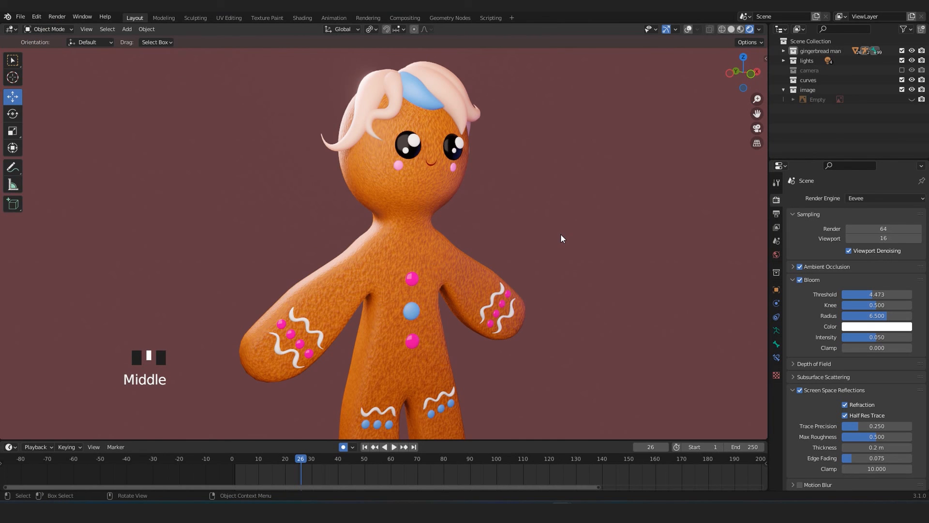
middle_drag(556, 209, 490, 265)
scroll(494, 243, up, 3)
scroll(488, 263, down, 3)
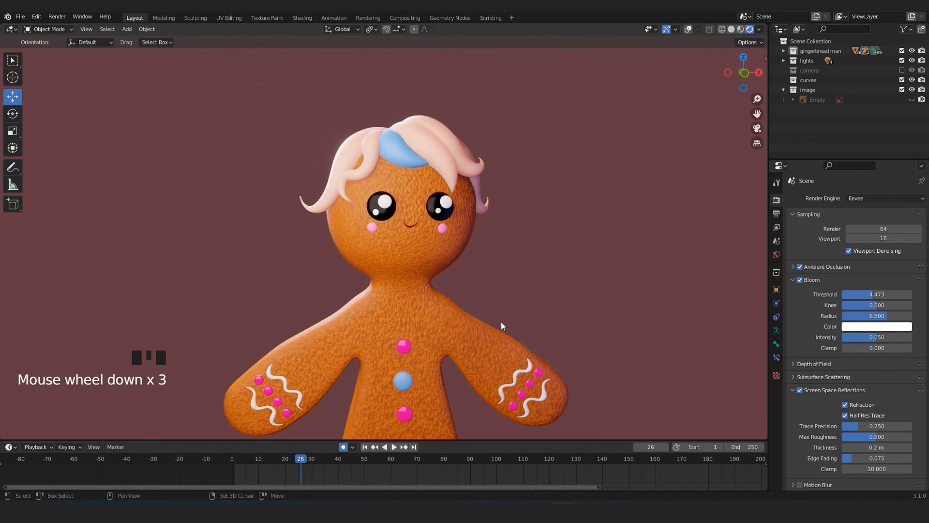
shift+middle_drag(501, 321, 503, 260)
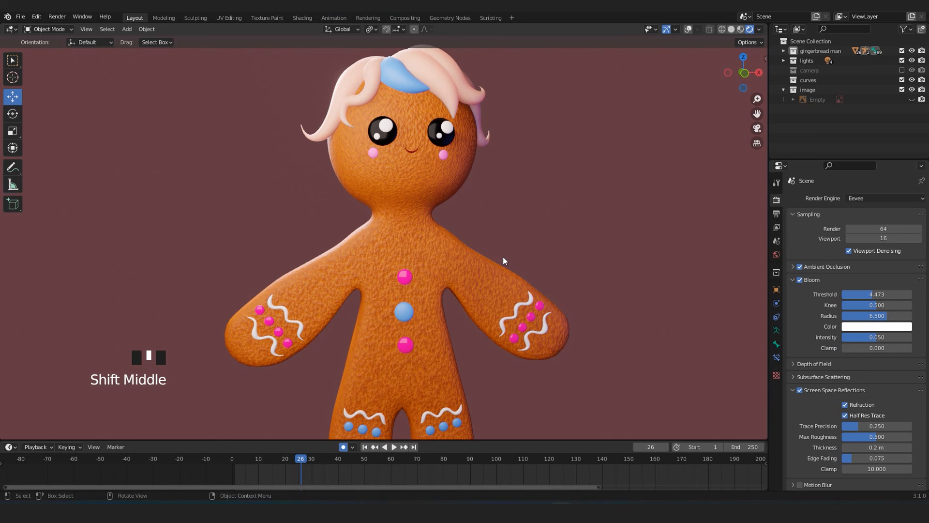
scroll(478, 156, up, 2)
middle_drag(478, 185, 482, 216)
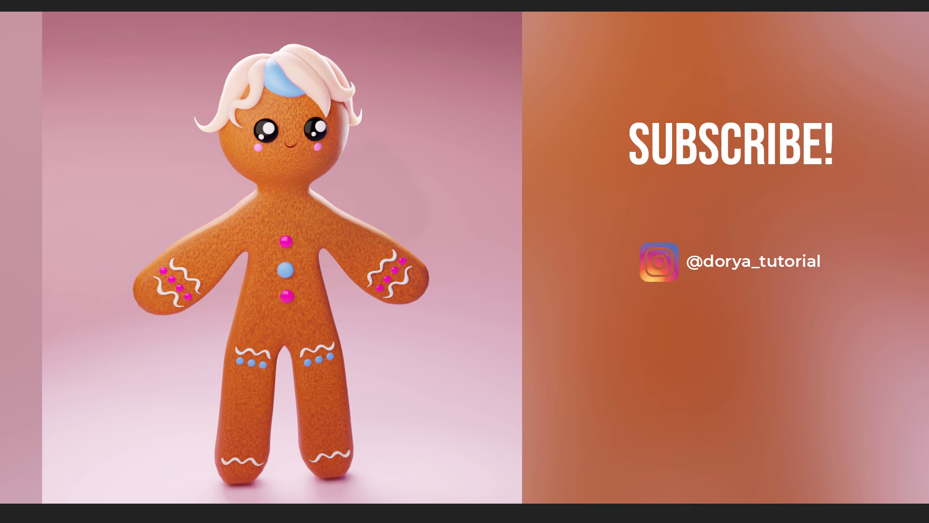